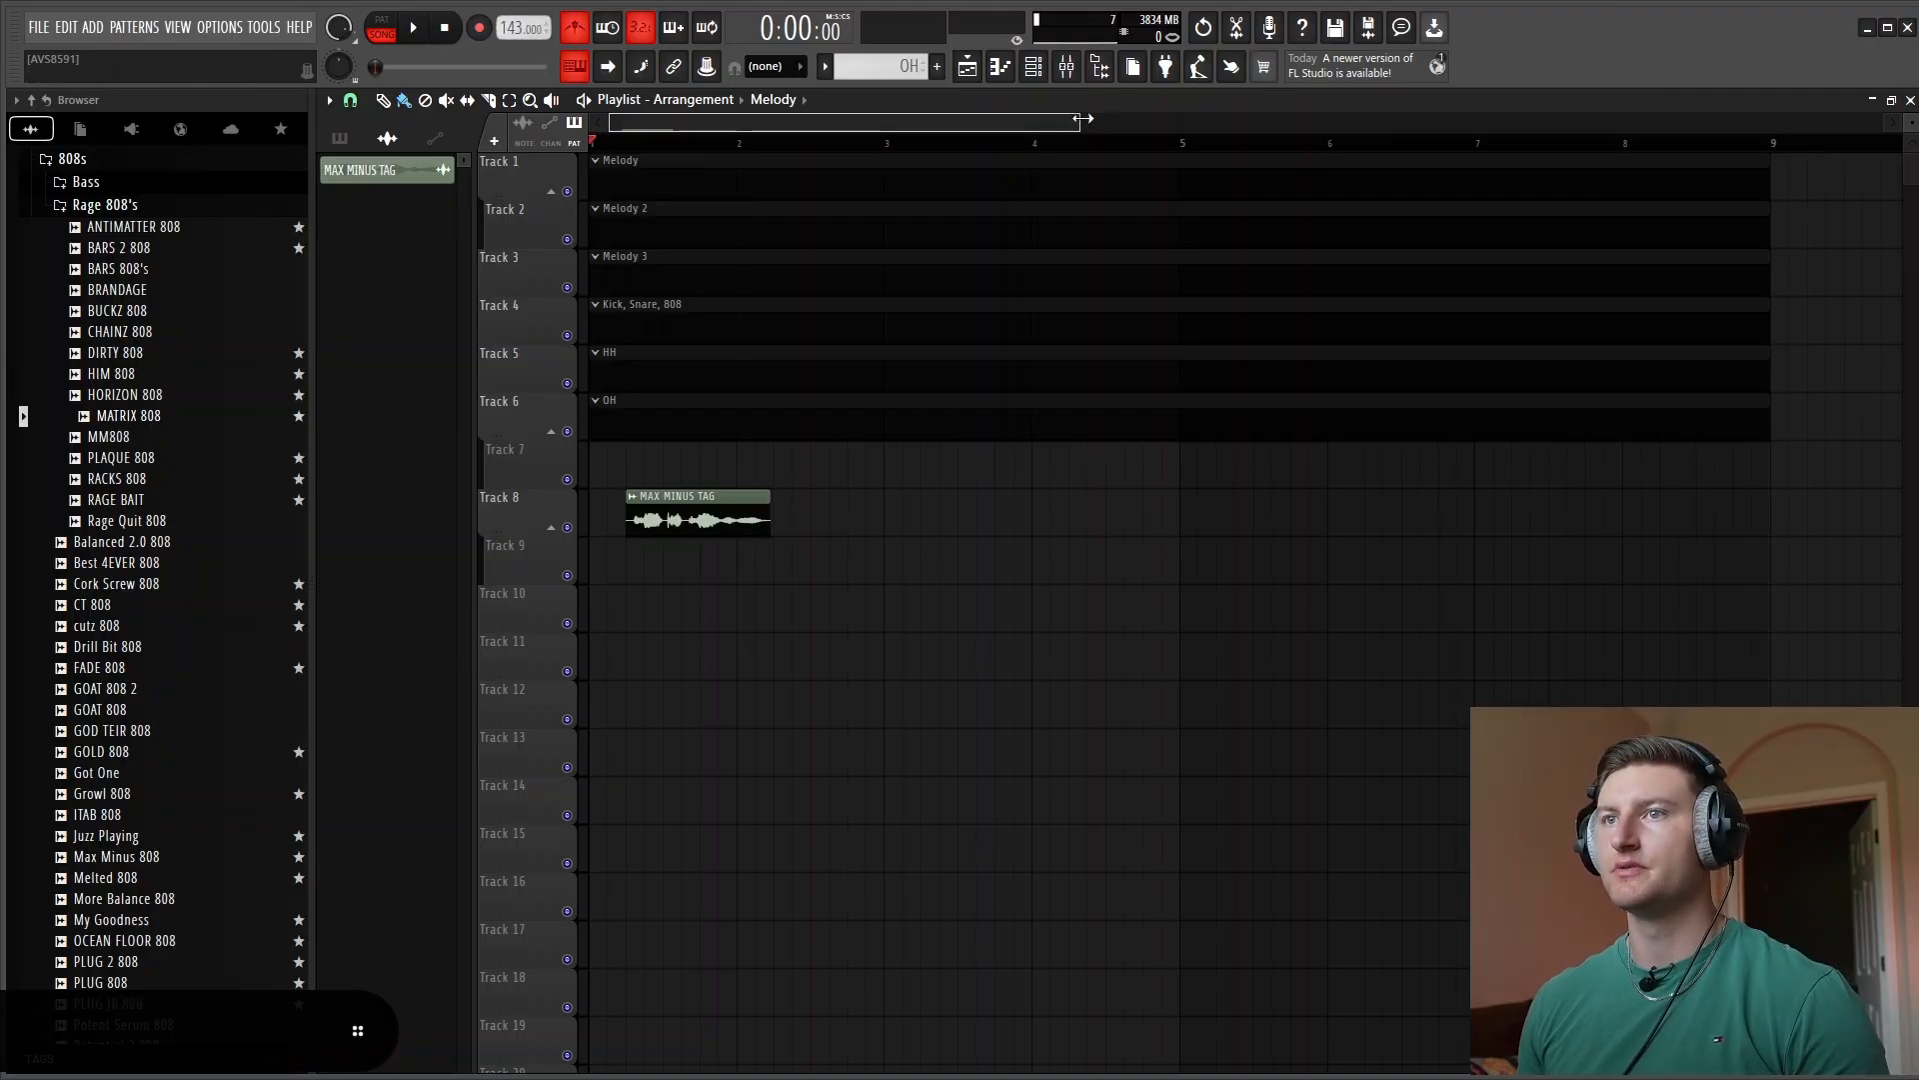
# Open the wavetable editor for oscillator A and set both grid divisions to 0
pyautogui.moveTo(1076, 120); pyautogui.dragTo(1585, 120)
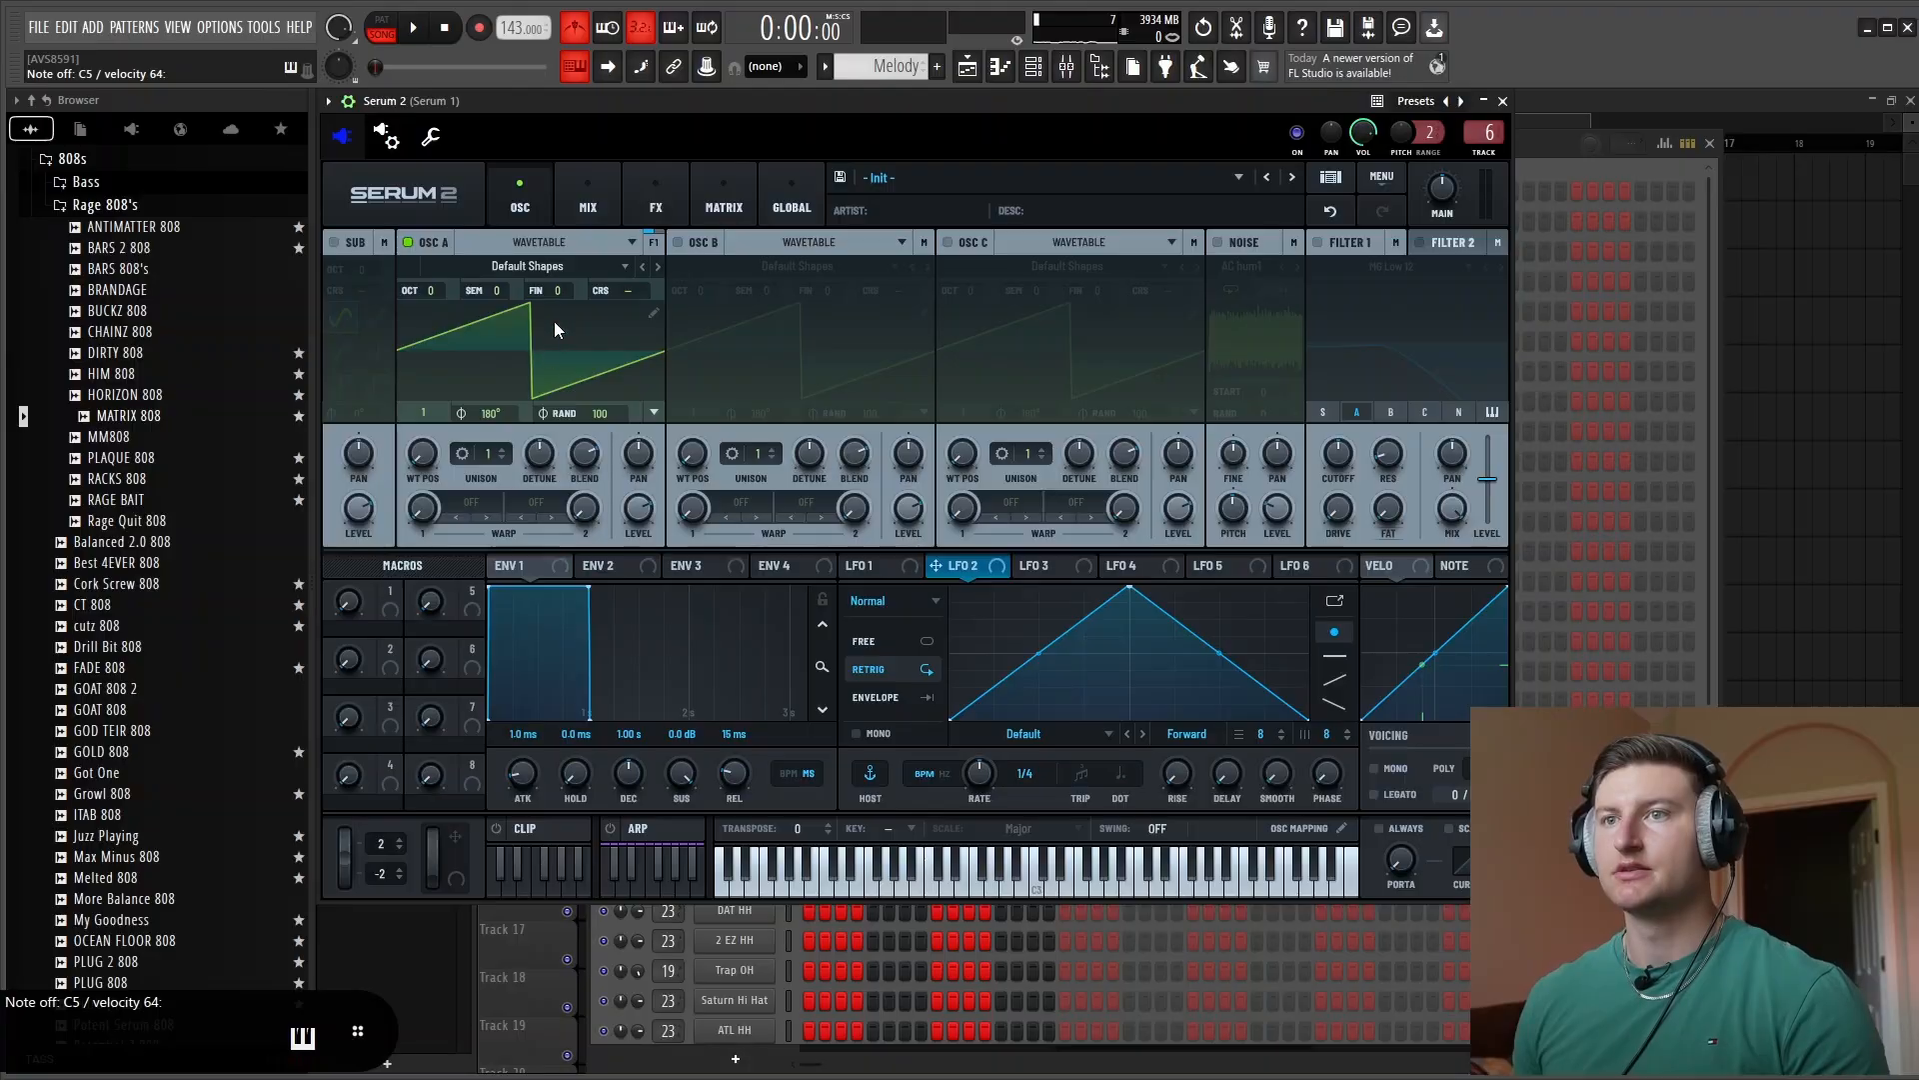
pyautogui.click(644, 314)
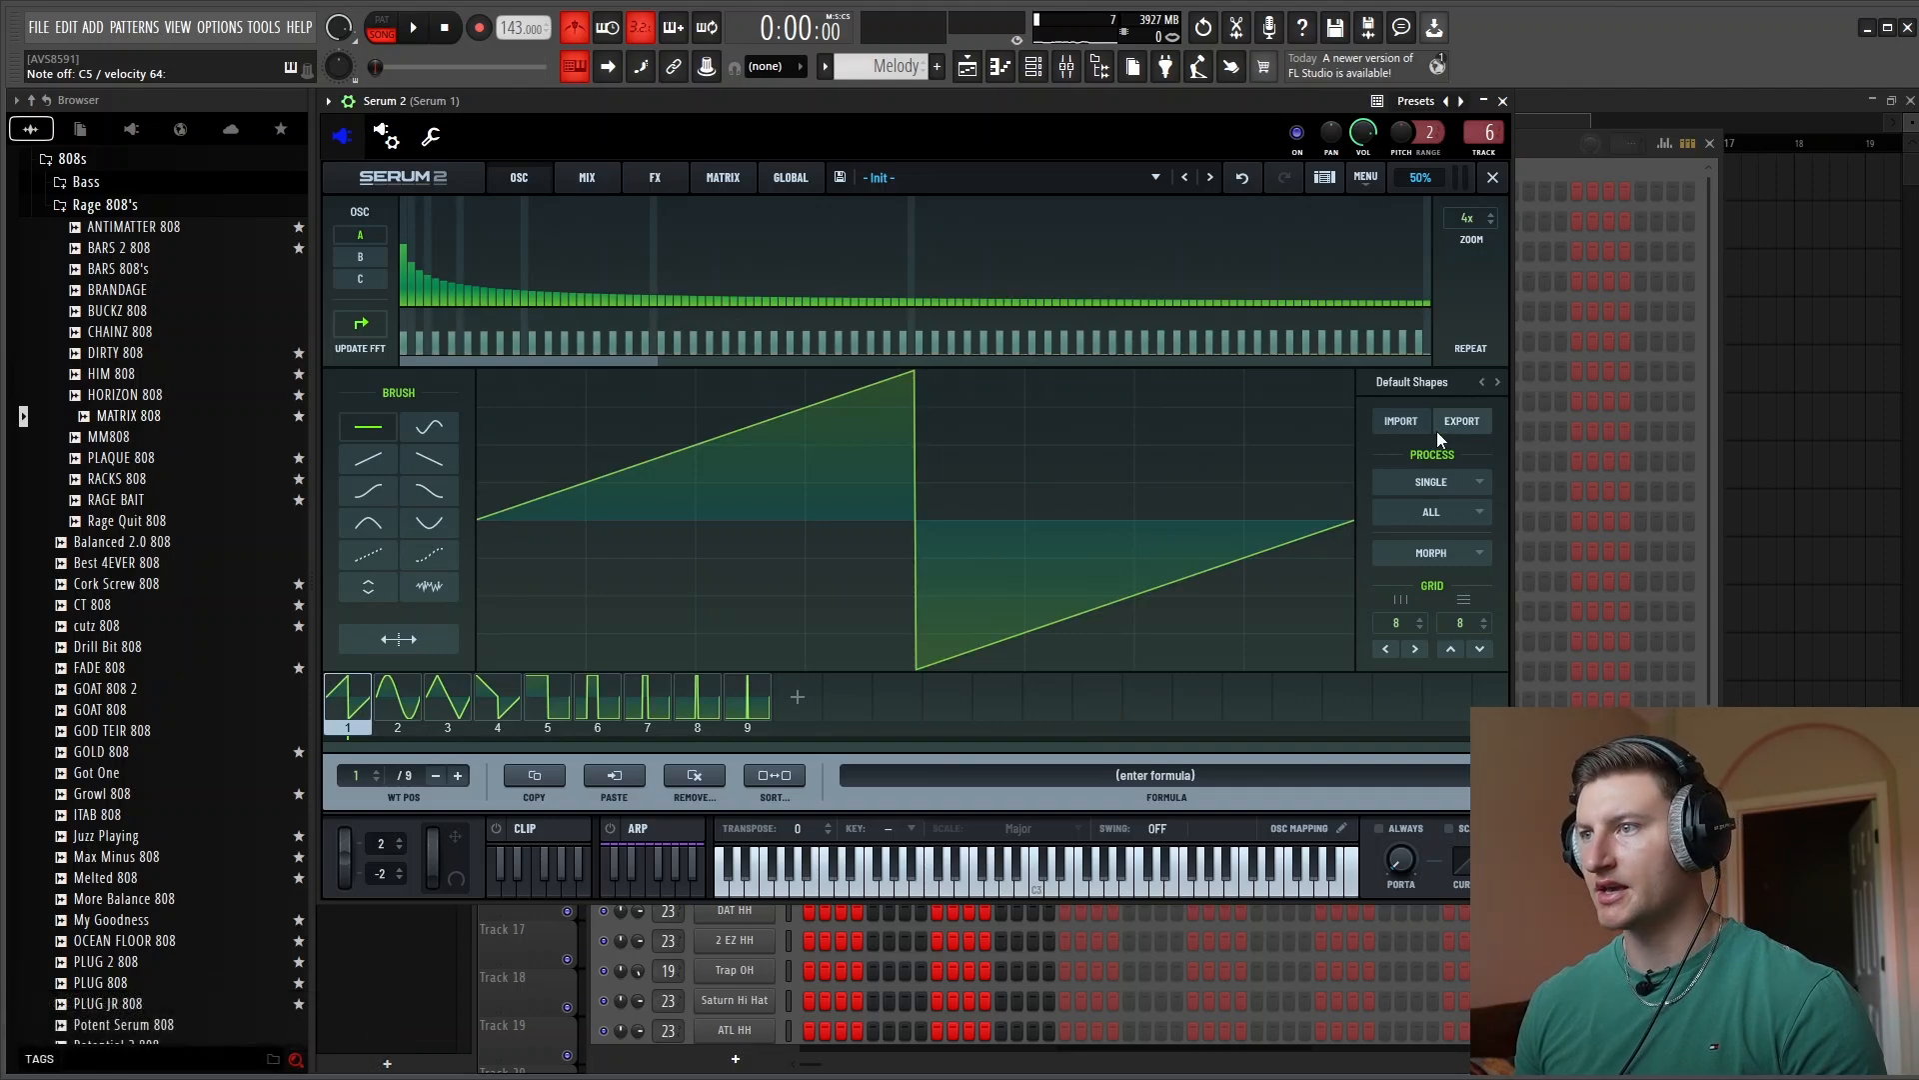
pyautogui.moveTo(1404, 621); pyautogui.dragTo(1449, 718)
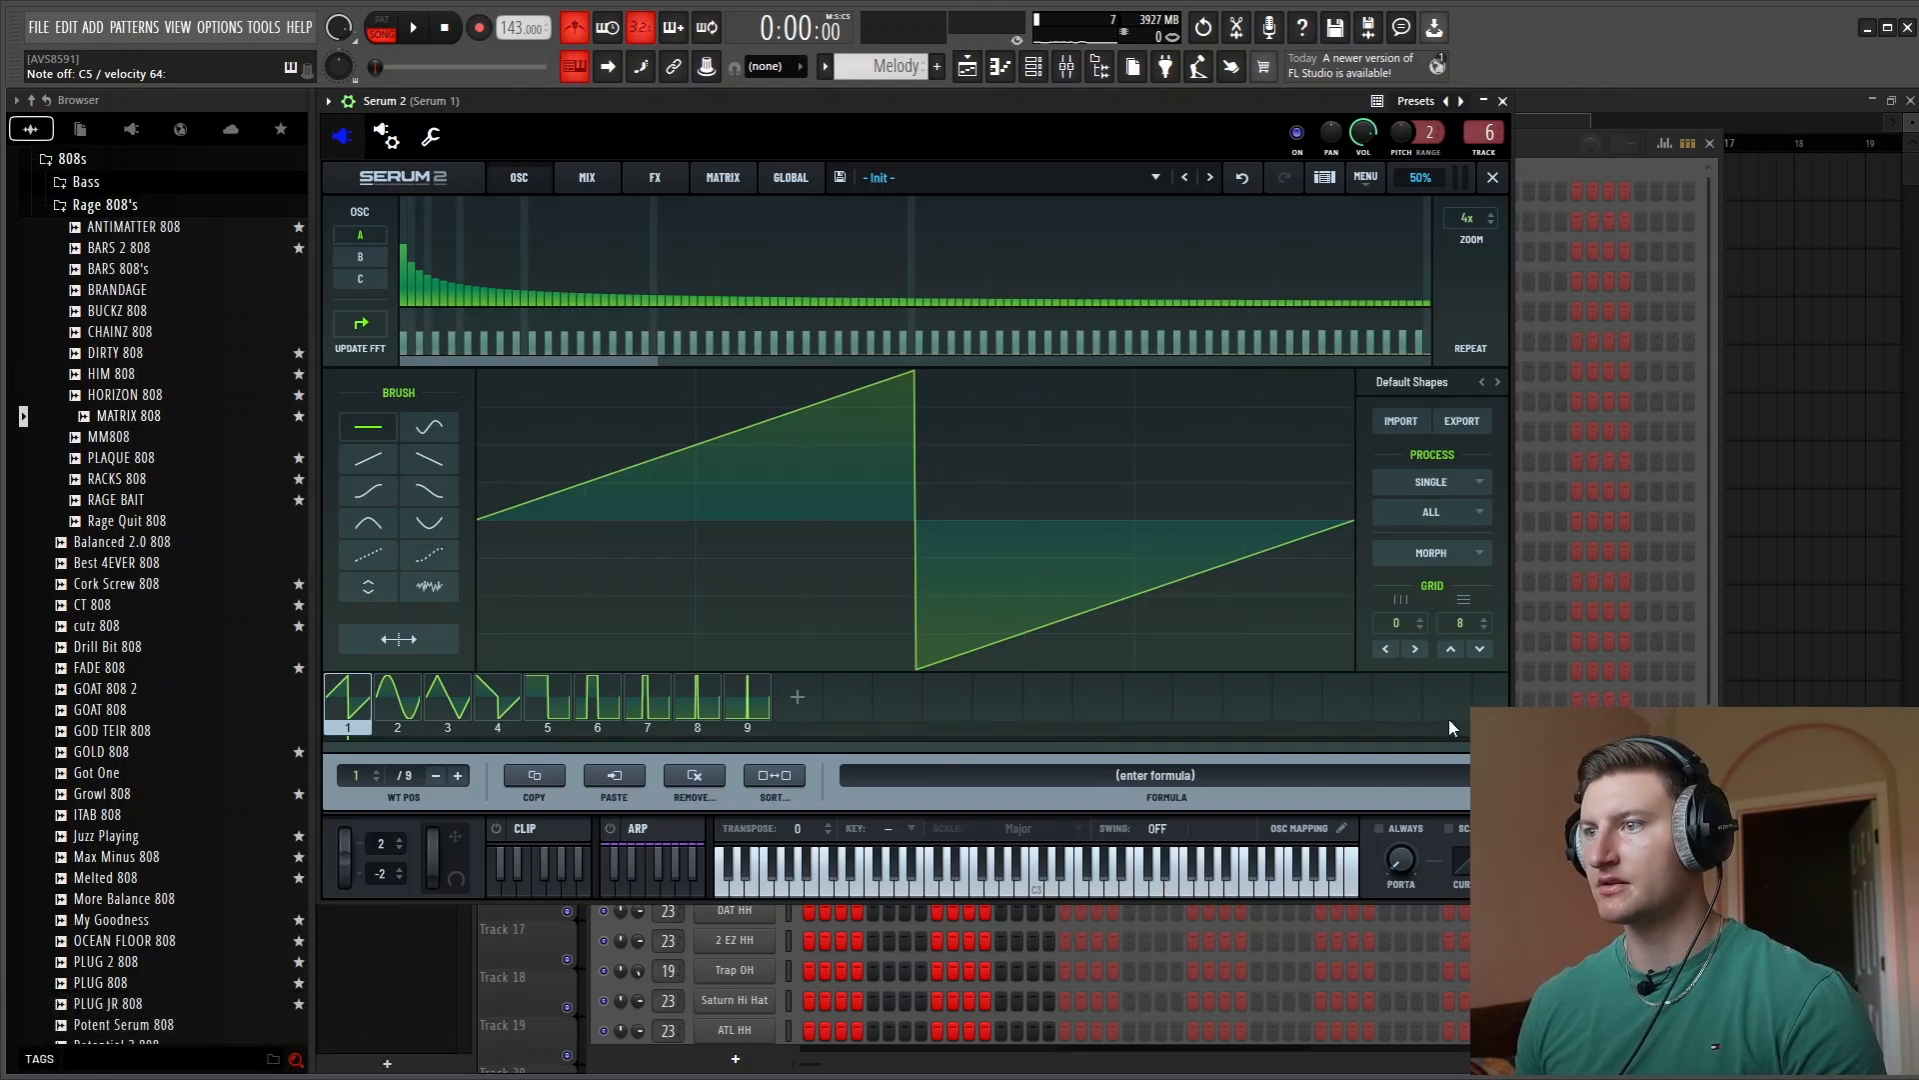
pyautogui.moveTo(1454, 628); pyautogui.dragTo(1461, 769)
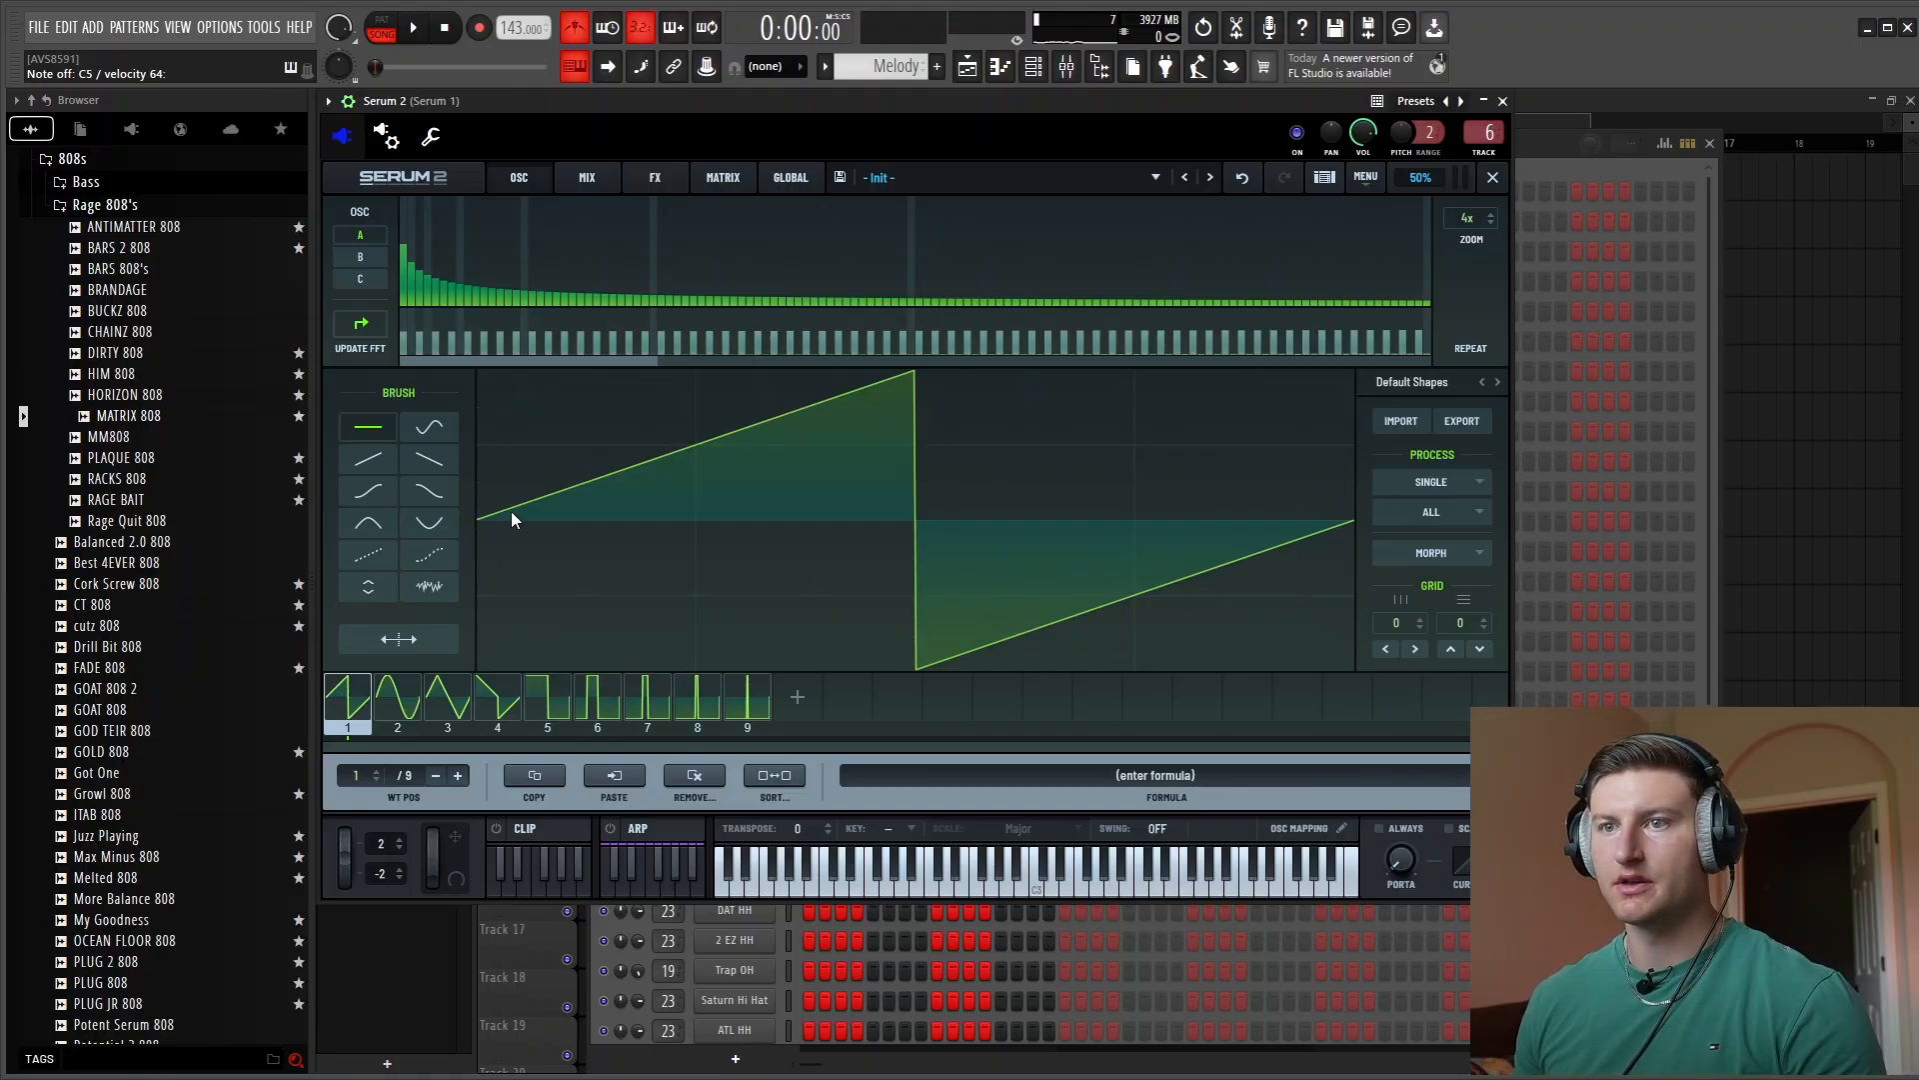
# Redraw oscillator A's first frame freehand as a curved saw with a notch in its second half, and add noise just before the central peak
pyautogui.moveTo(480, 520)
pyautogui.mouseDown()
pyautogui.moveTo(708, 466)
pyautogui.moveTo(891, 369)
pyautogui.moveTo(914, 384)
pyautogui.moveTo(938, 643)
pyautogui.moveTo(917, 670)
pyautogui.moveTo(1065, 580)
pyautogui.moveTo(1278, 530)
pyautogui.mouseUp()
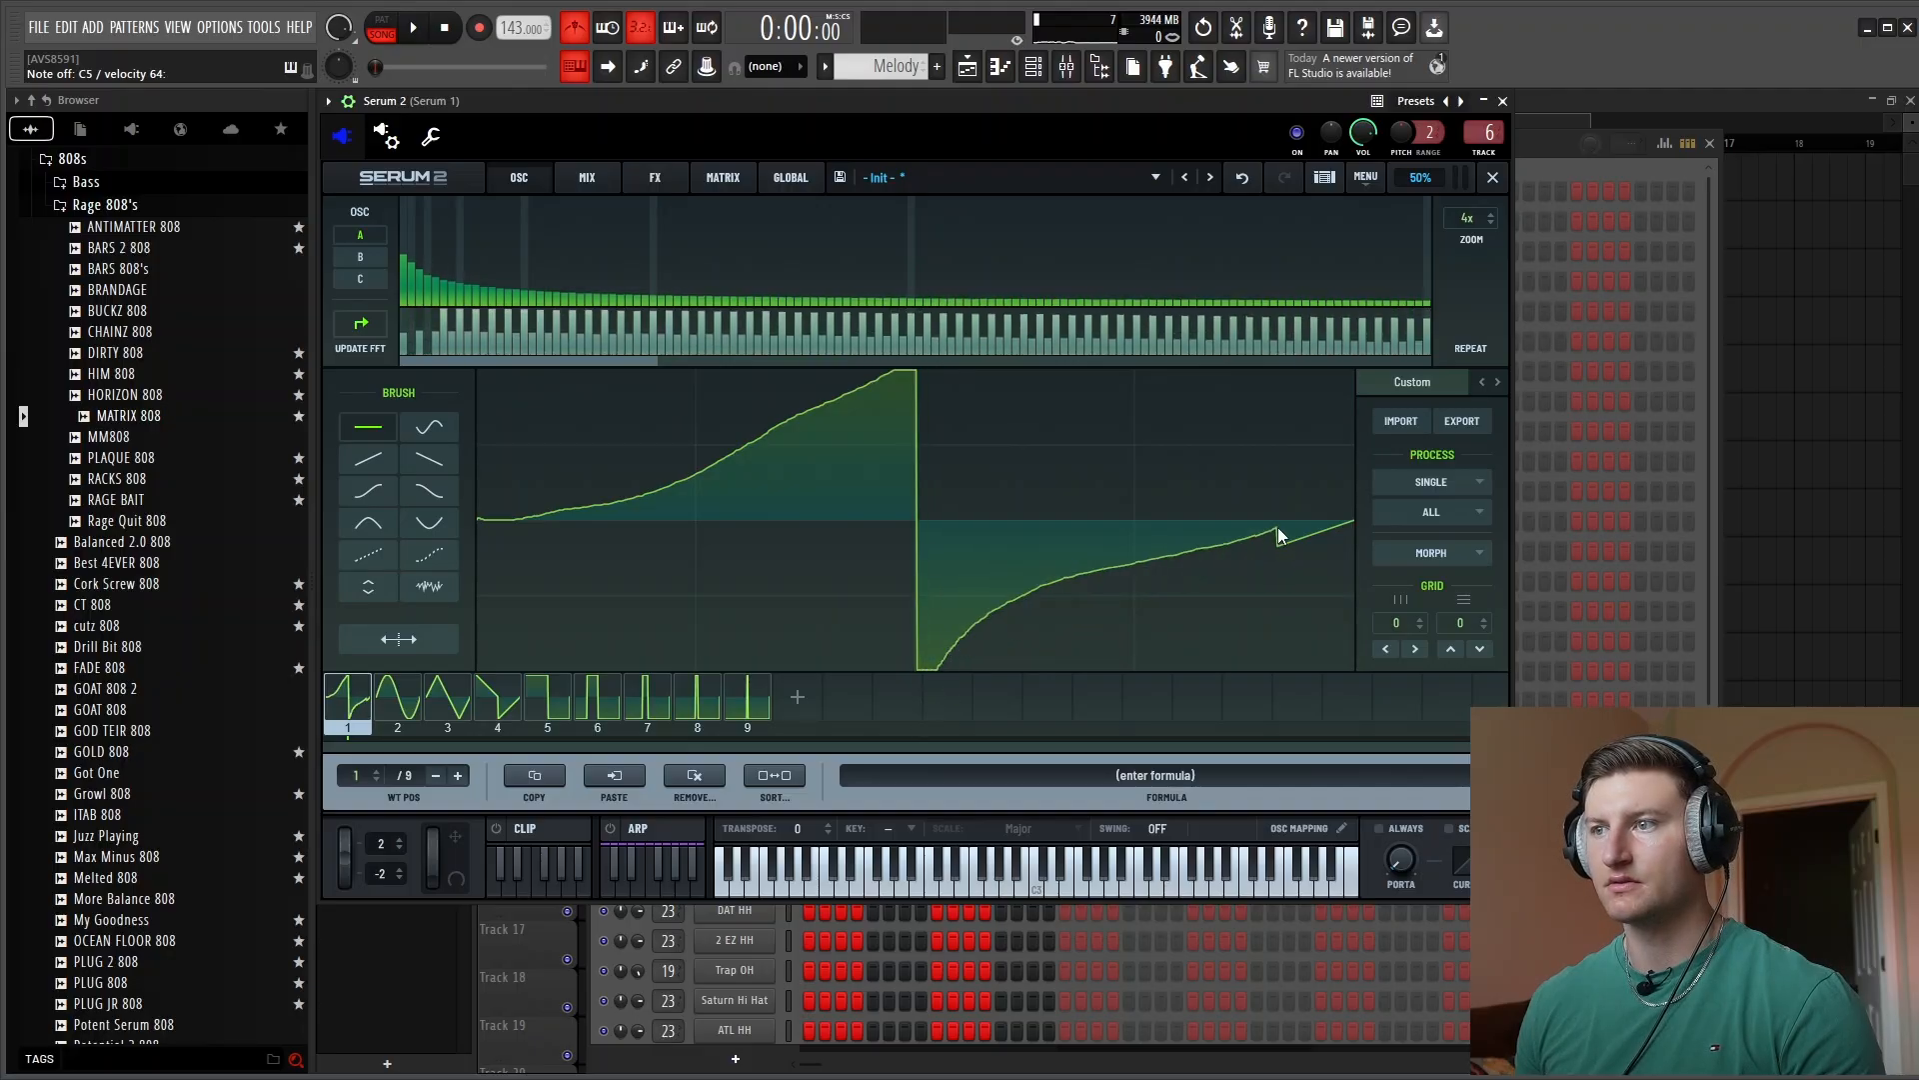
pyautogui.click(1286, 654)
pyautogui.moveTo(1286, 654)
pyautogui.mouseDown()
pyautogui.moveTo(1287, 669)
pyautogui.moveTo(1185, 669)
pyautogui.moveTo(1297, 544)
pyautogui.mouseUp()
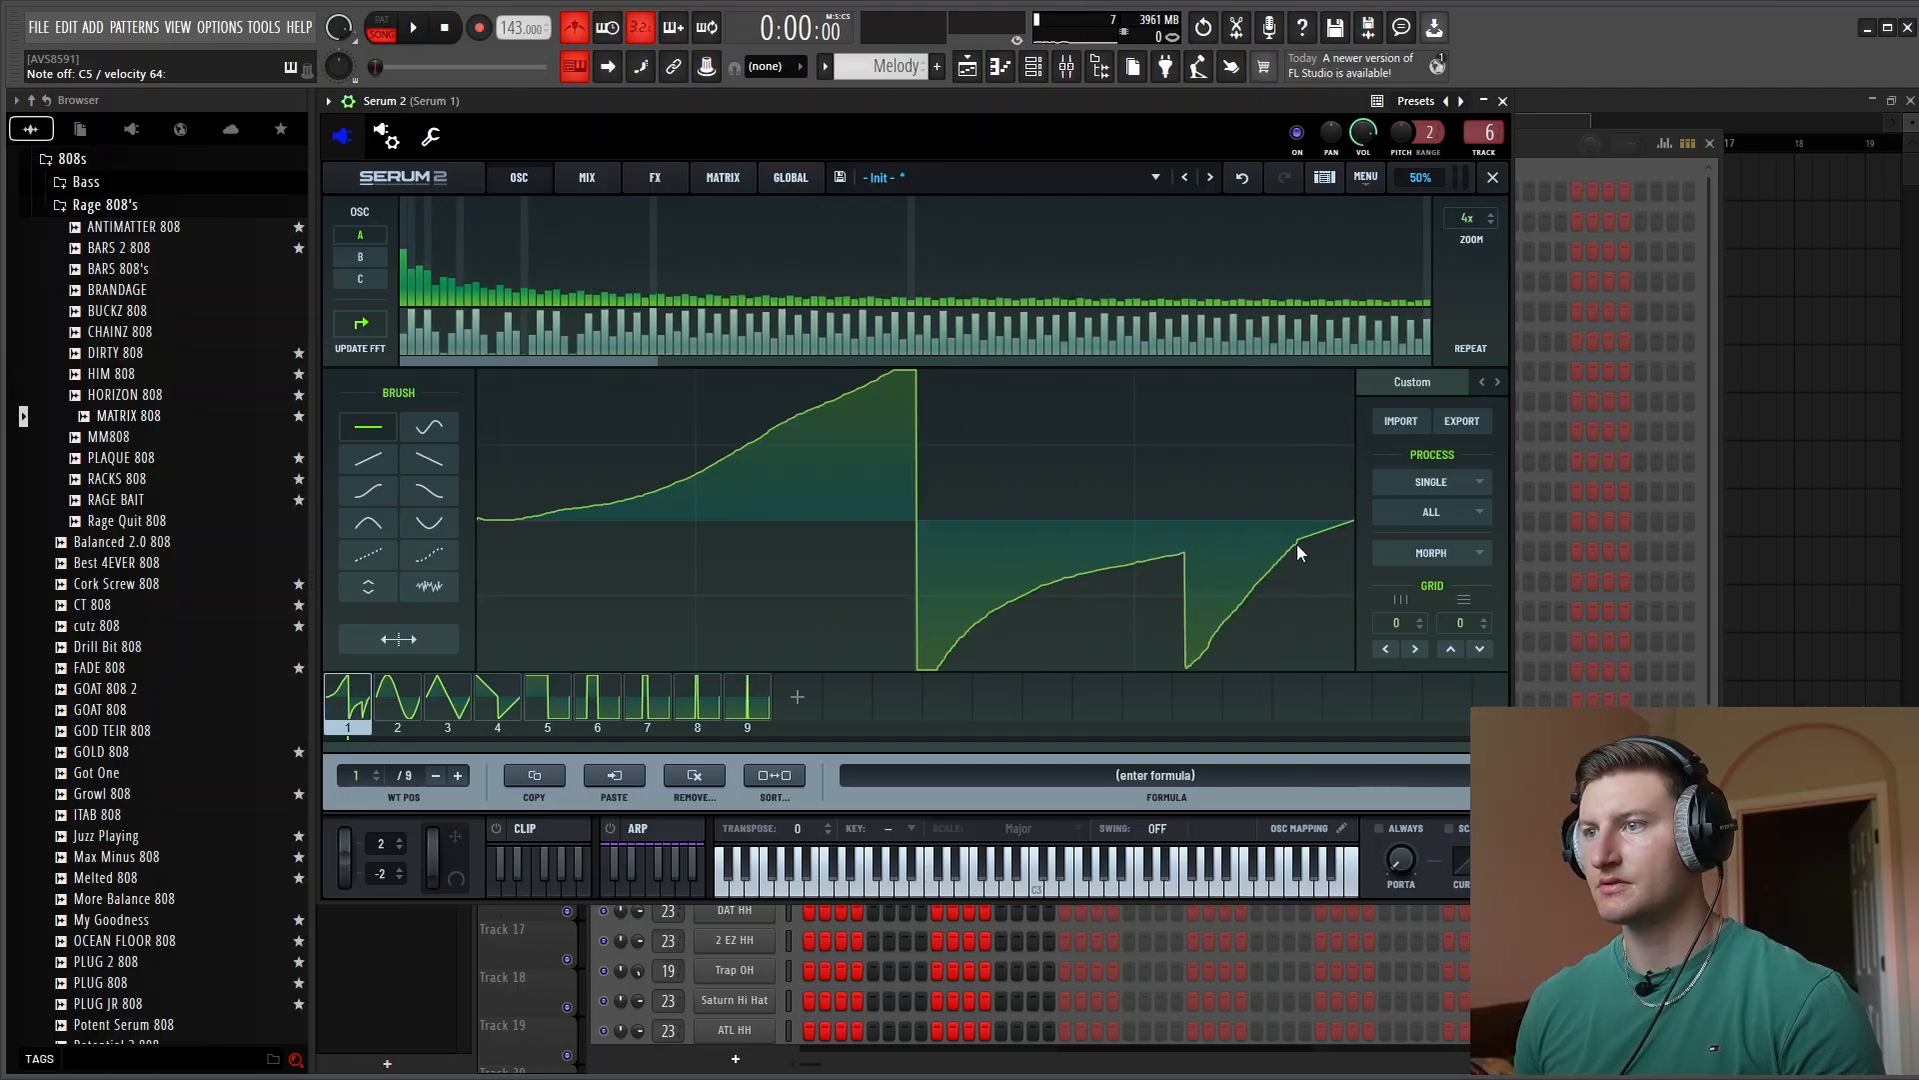
pyautogui.click(428, 586)
pyautogui.moveTo(841, 387)
pyautogui.mouseDown()
pyautogui.moveTo(902, 368)
pyautogui.moveTo(836, 375)
pyautogui.moveTo(880, 388)
pyautogui.mouseUp()
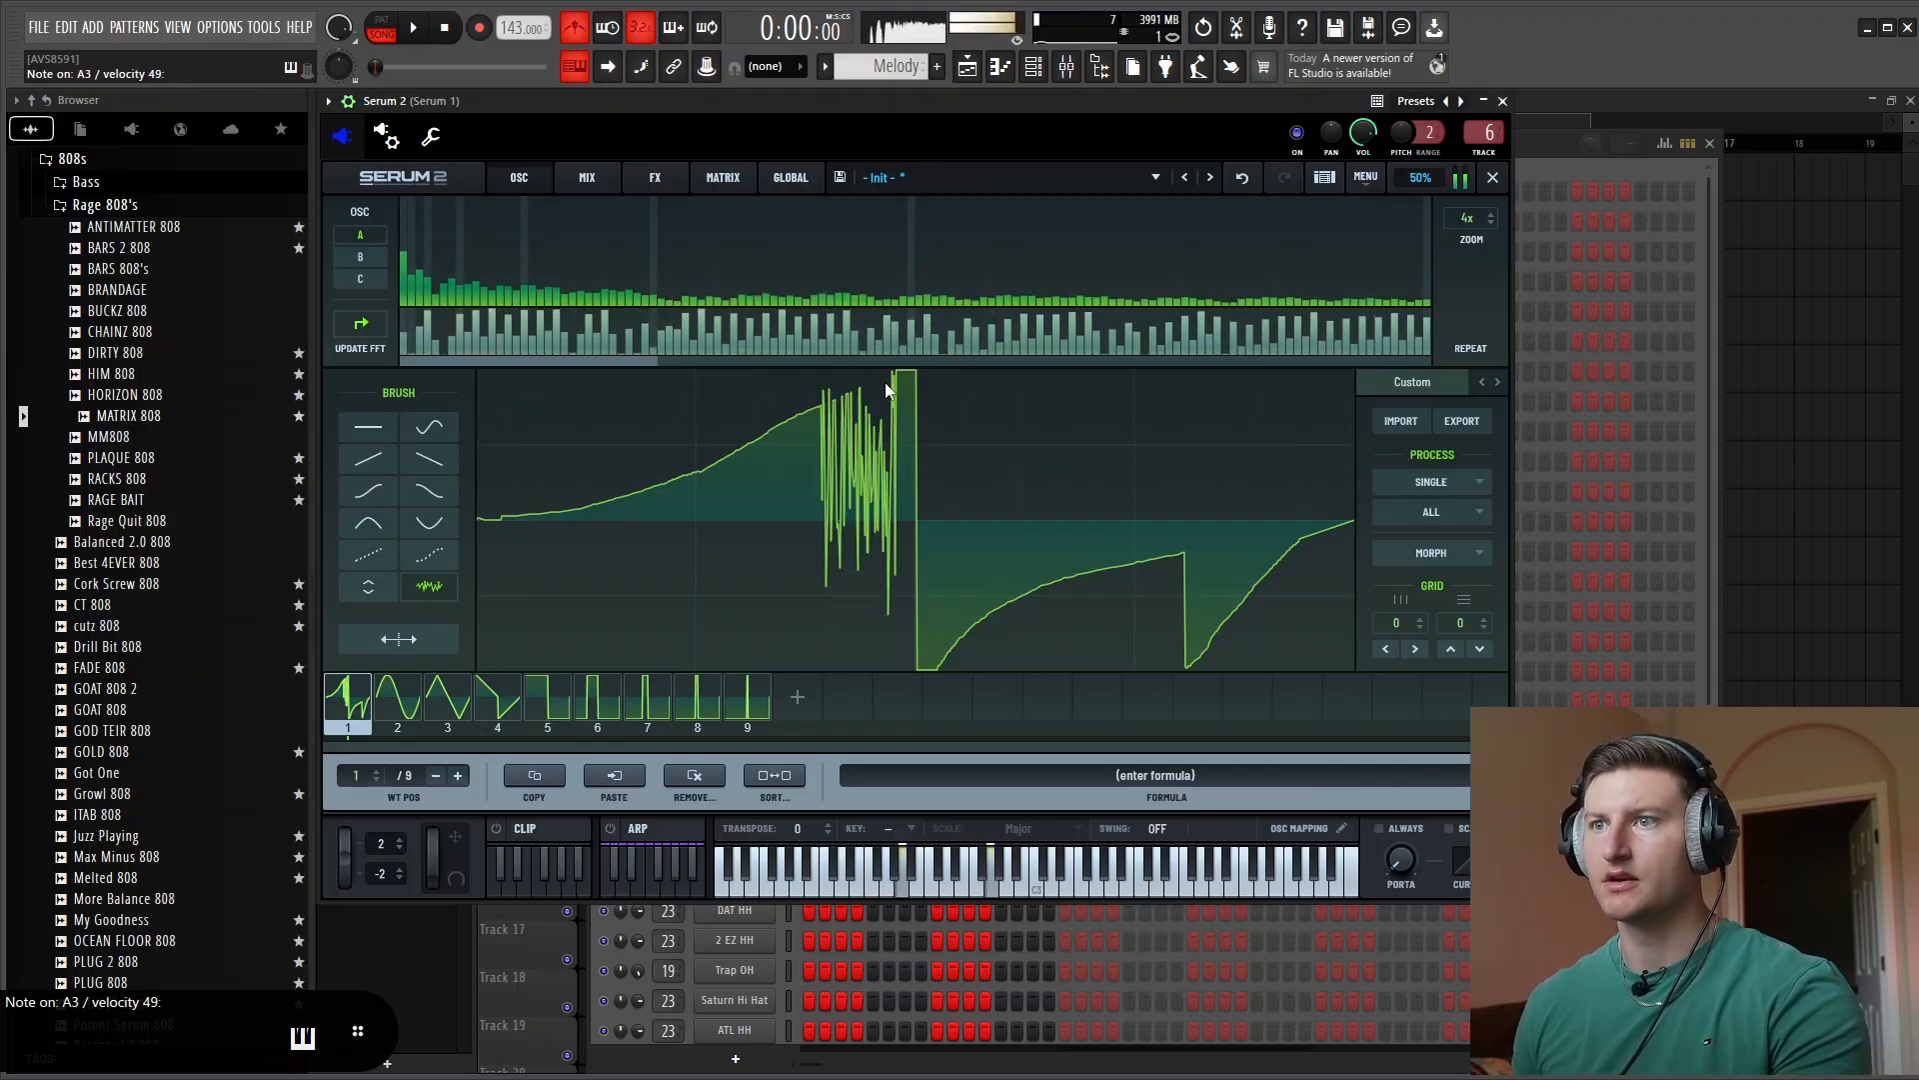
pyautogui.click(1493, 177)
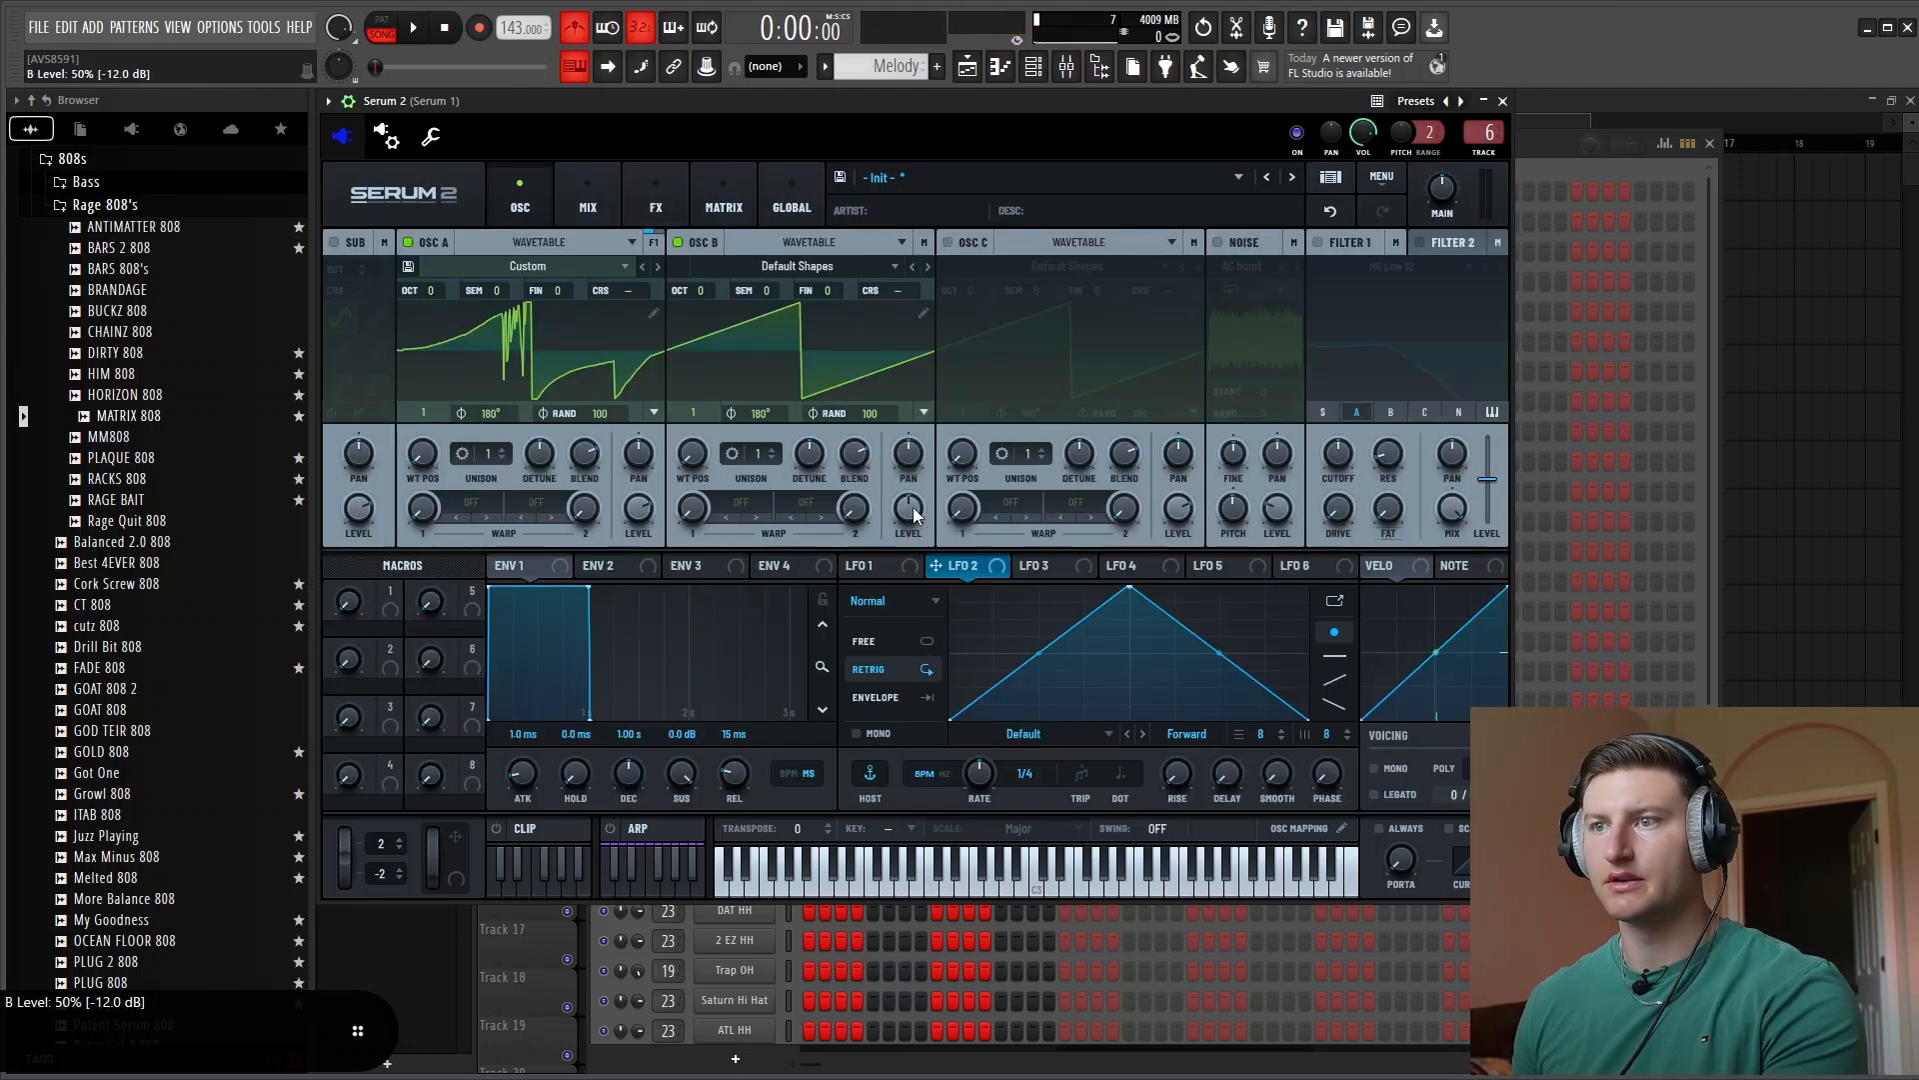
# Raise oscillator B's level and set oscillator C's wavetable position to square frame 5
pyautogui.moveTo(909, 507); pyautogui.dragTo(911, 501)
pyautogui.click(1192, 314)
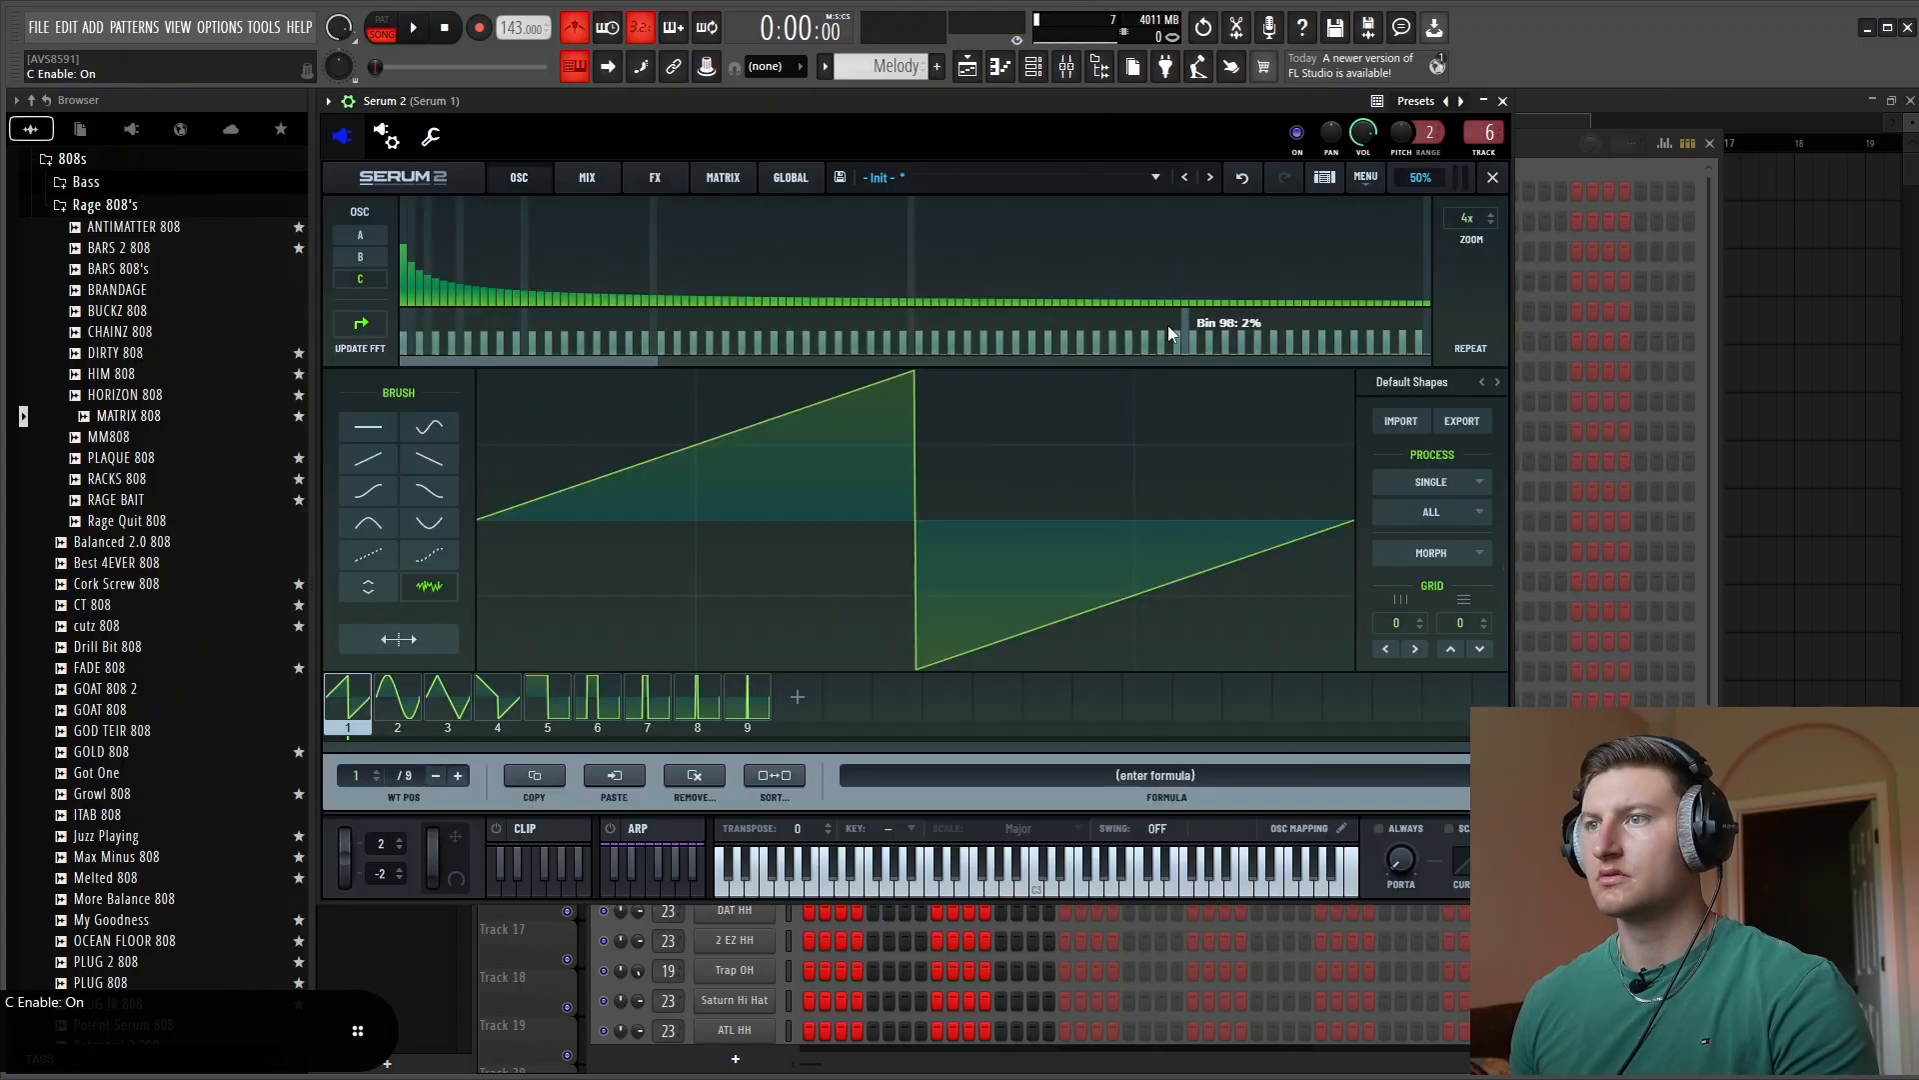
pyautogui.click(556, 701)
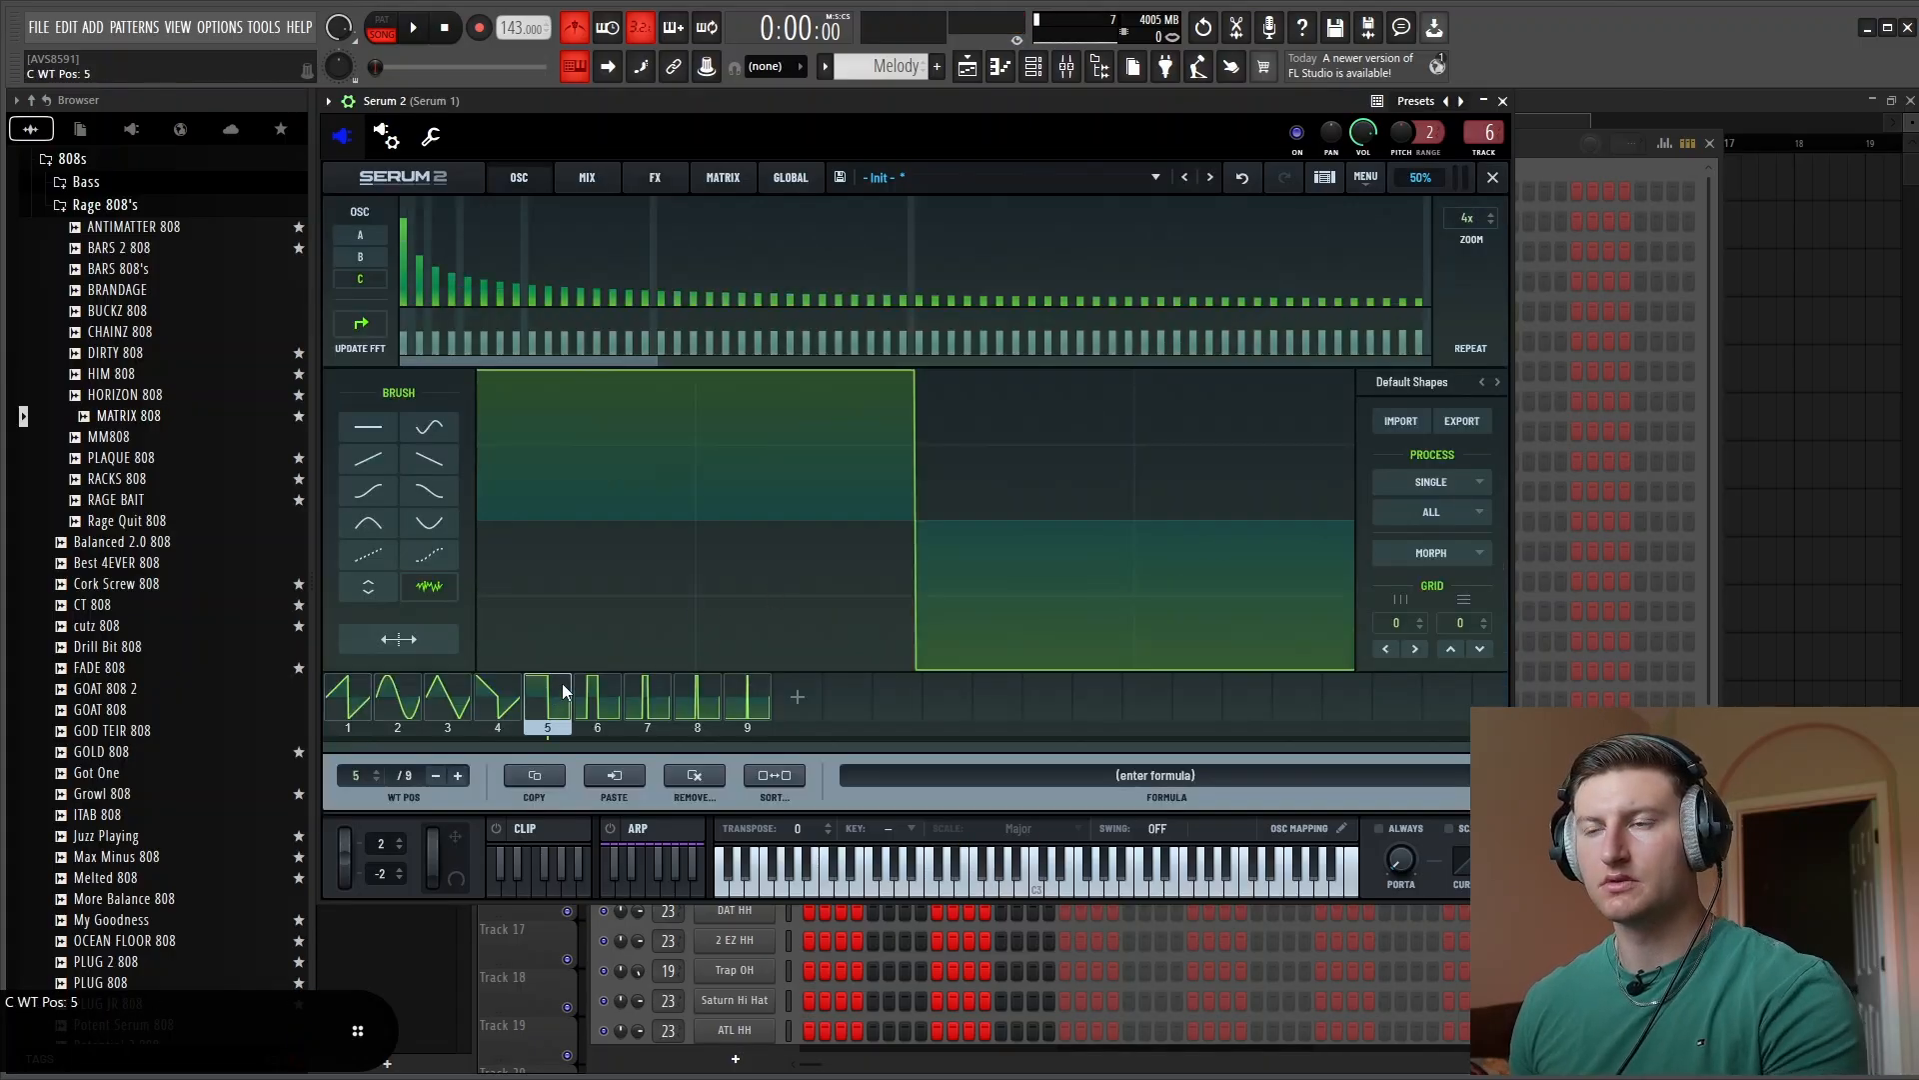
pyautogui.click(1492, 178)
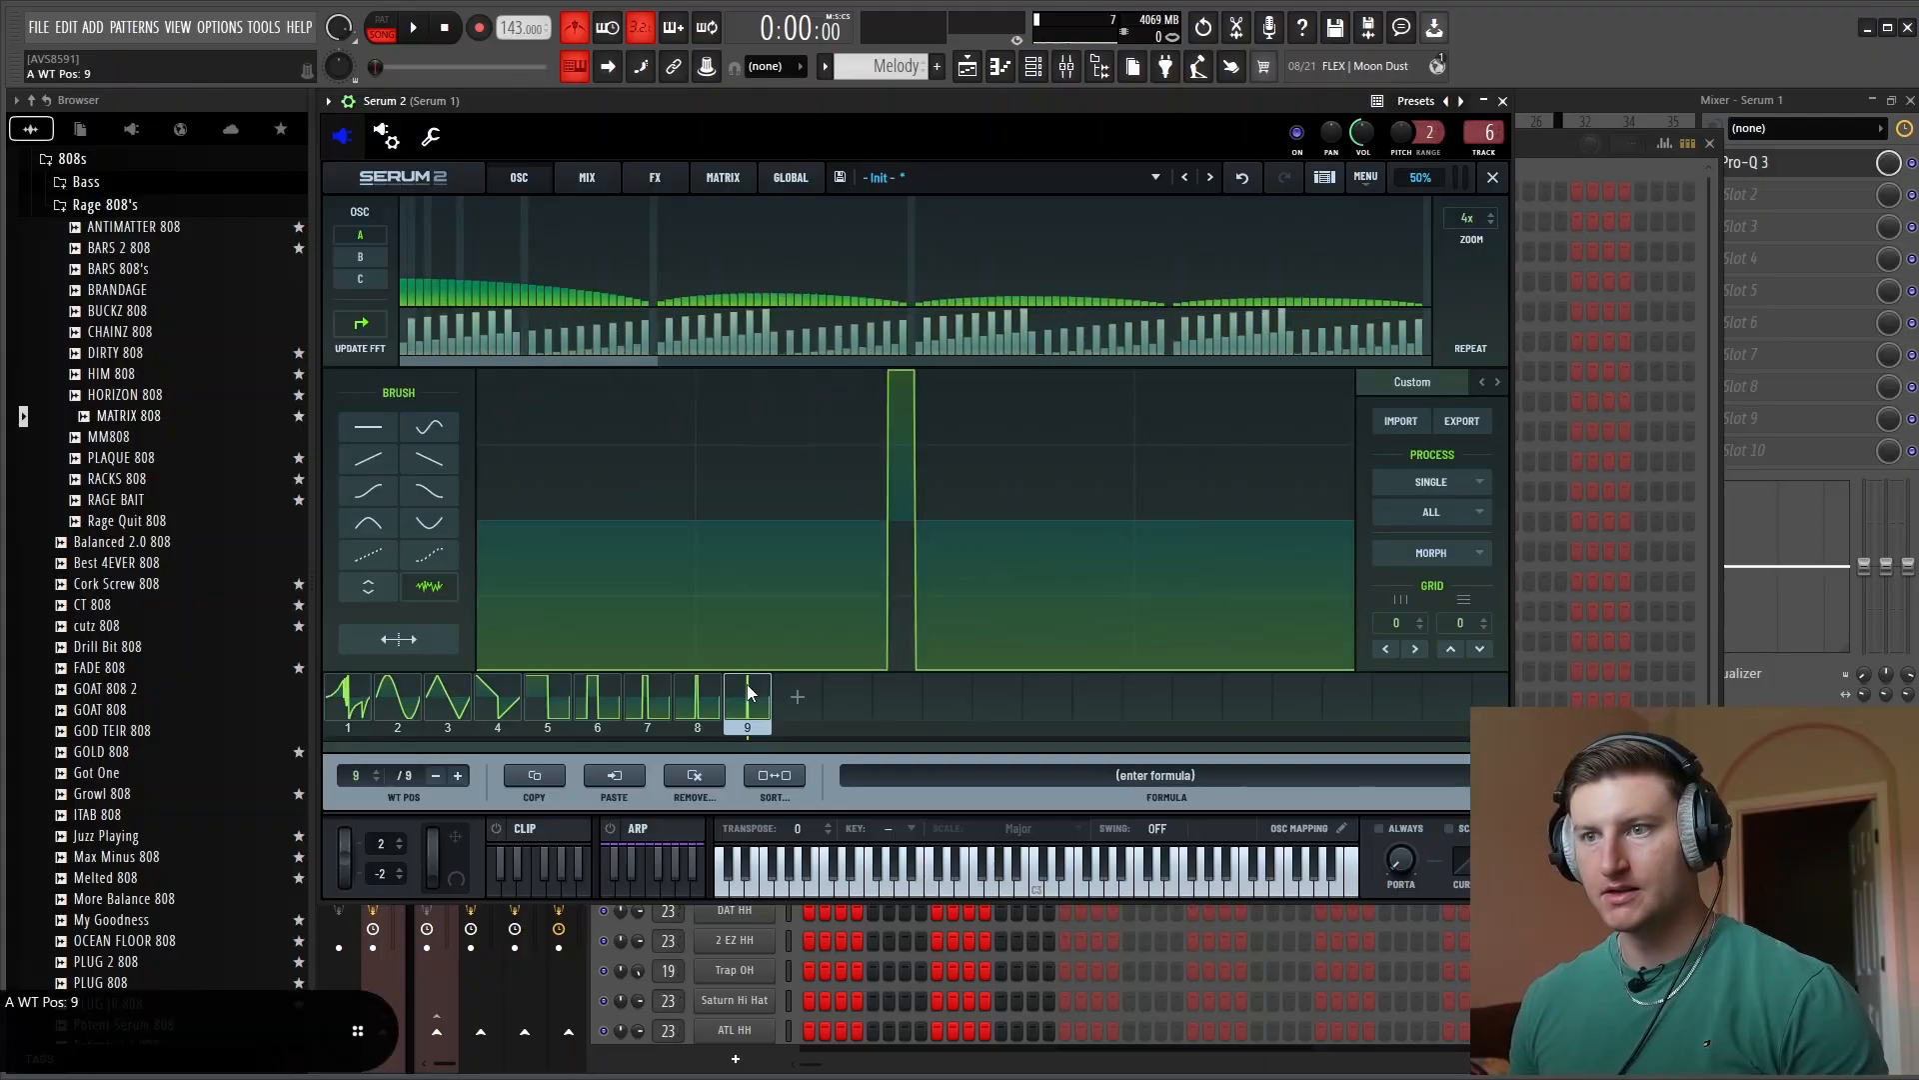
# Remove frames 2 to 9 from oscillator A's wavetable
pyautogui.keyDown('shift'); pyautogui.click(397, 707); pyautogui.keyUp('shift')
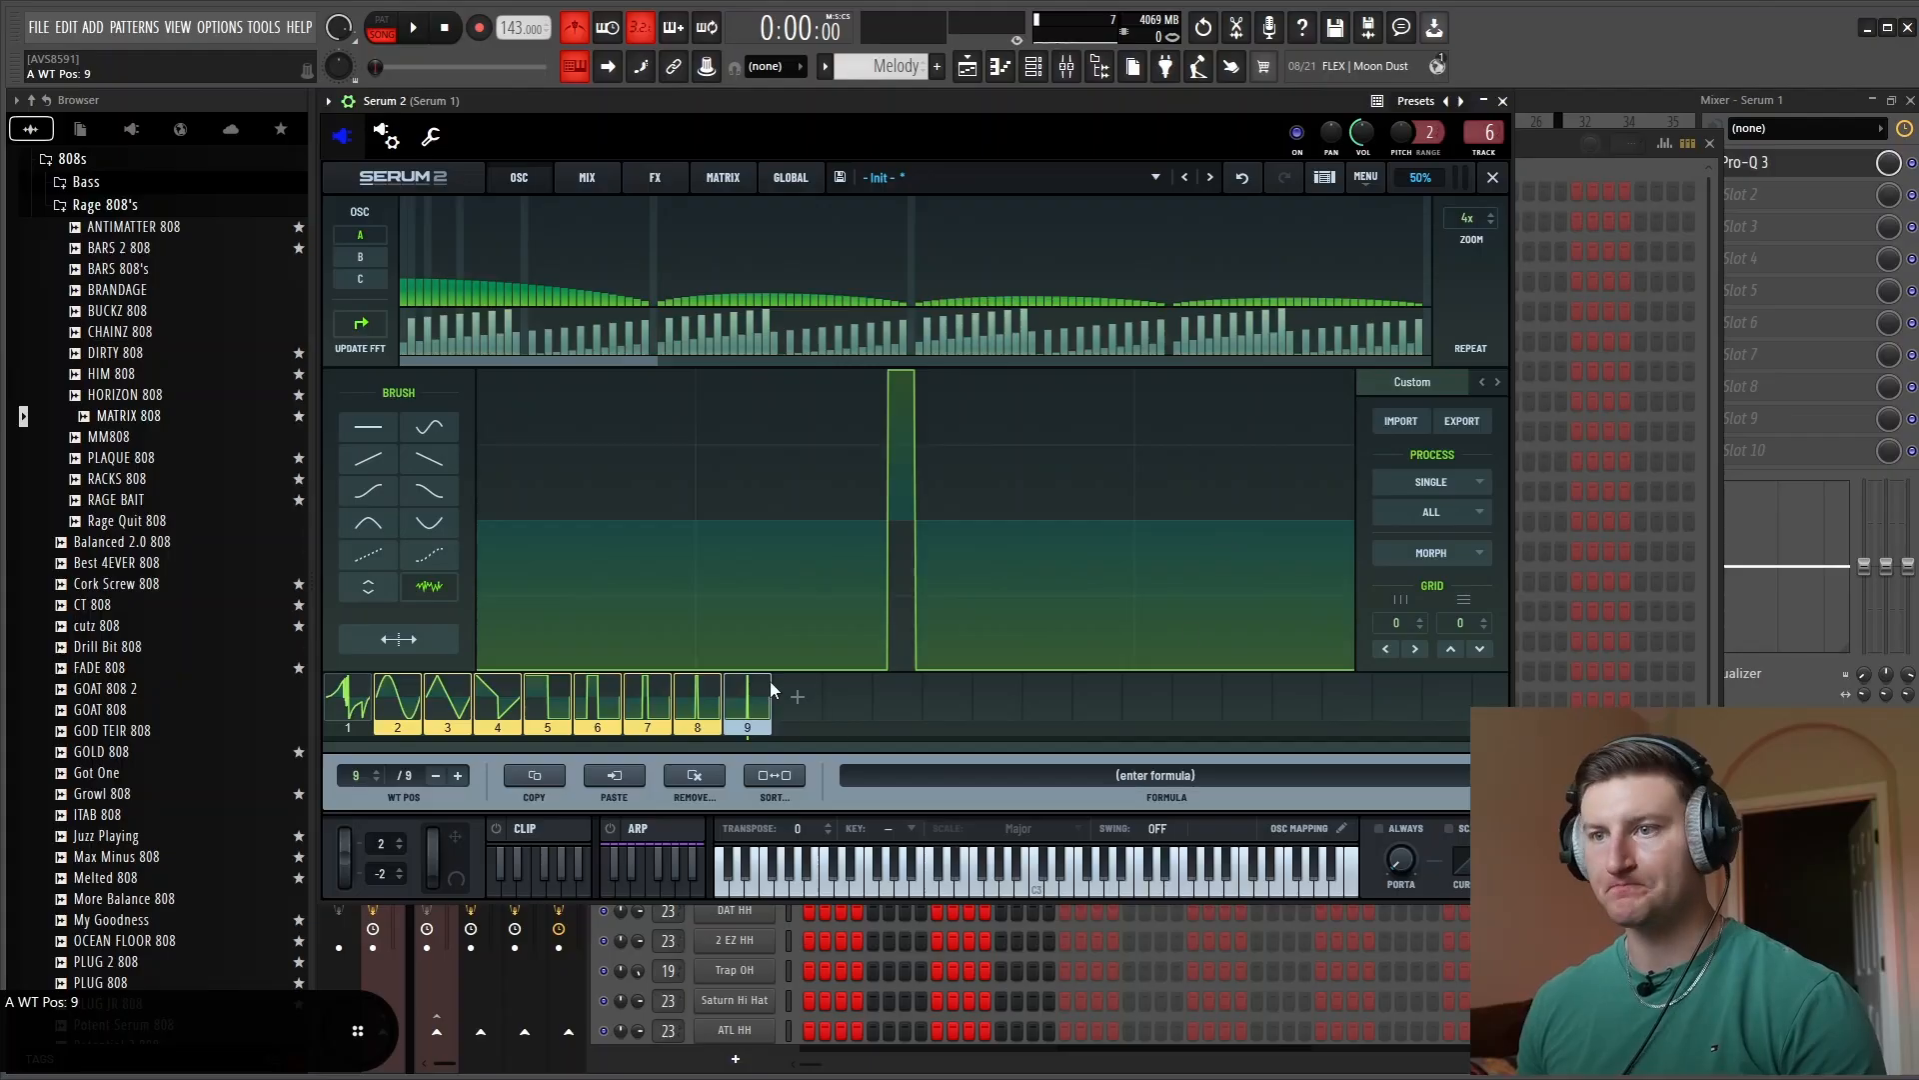
pyautogui.click(694, 777)
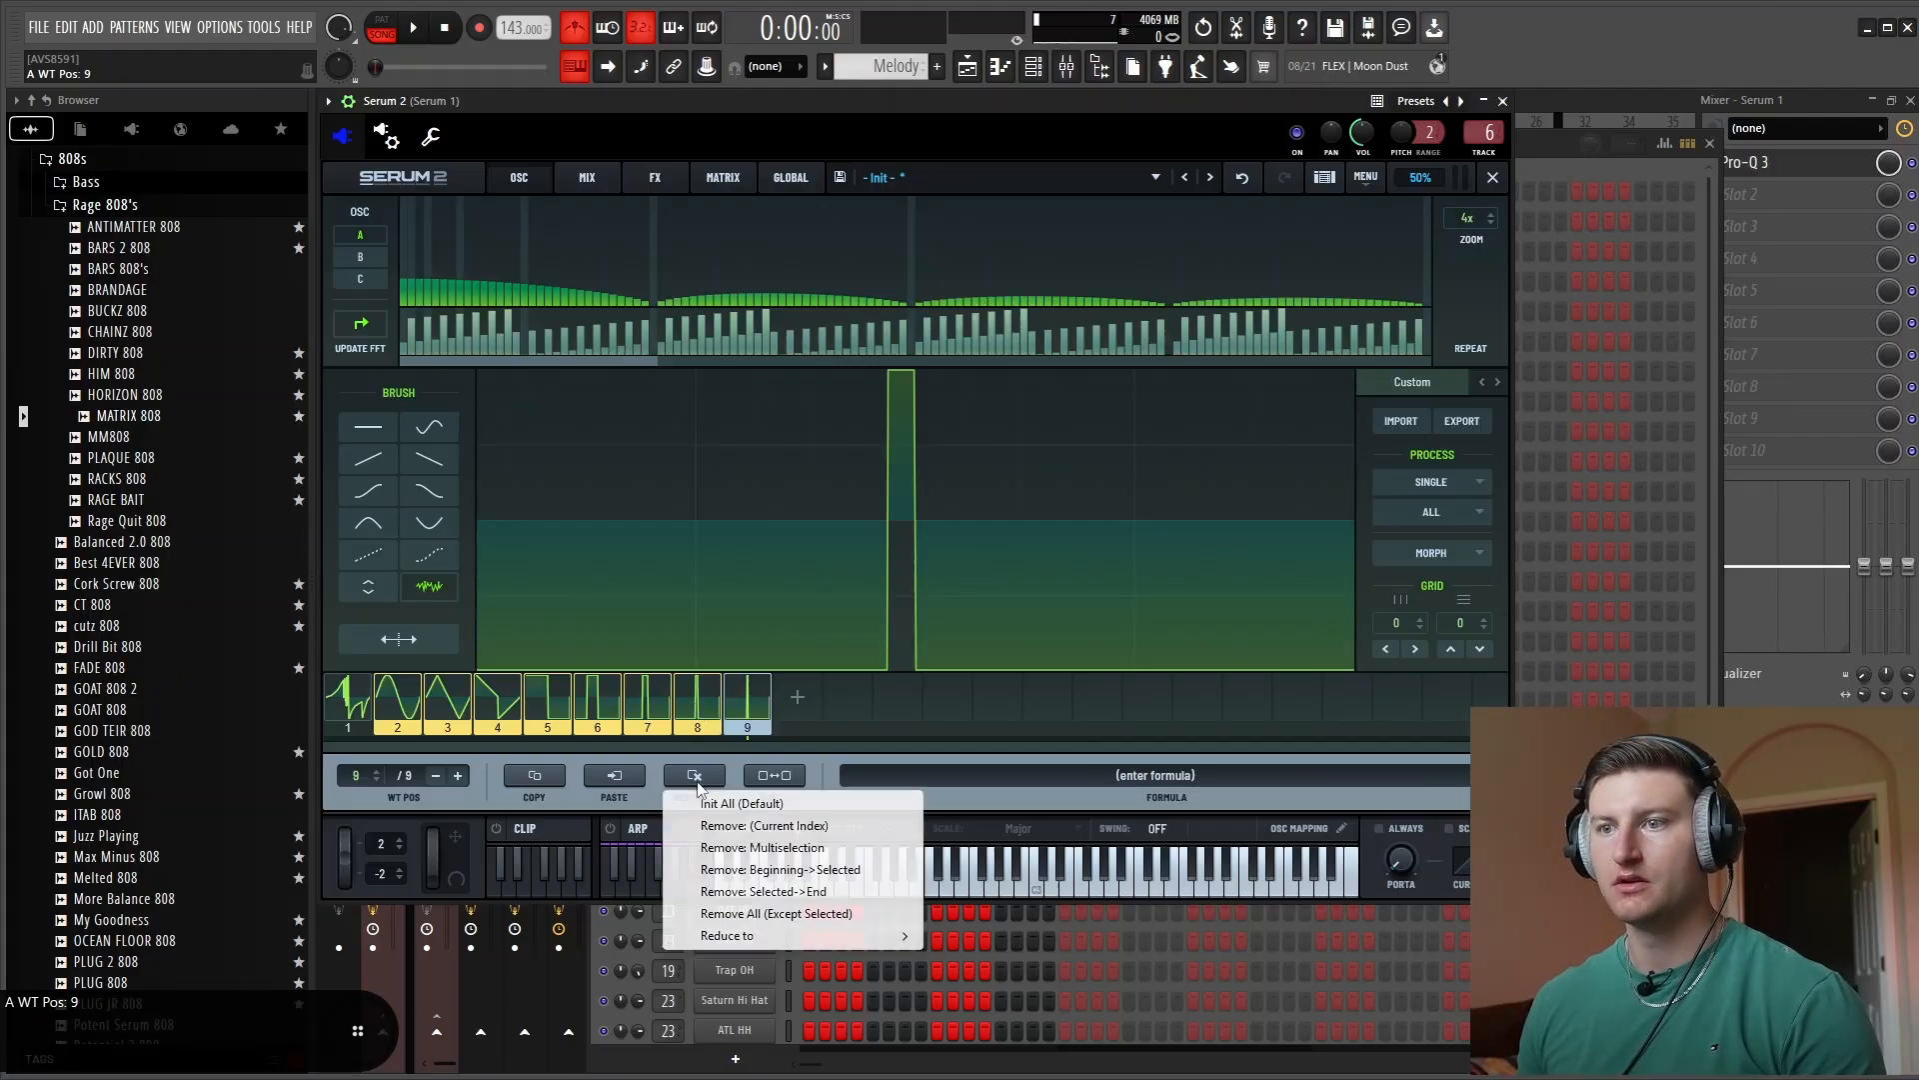
pyautogui.click(749, 849)
# Redraw oscillator A's second frame freehand with the line brush, smoothing out the noise and shaping stepped ramps and dips in both halves
pyautogui.click(368, 427)
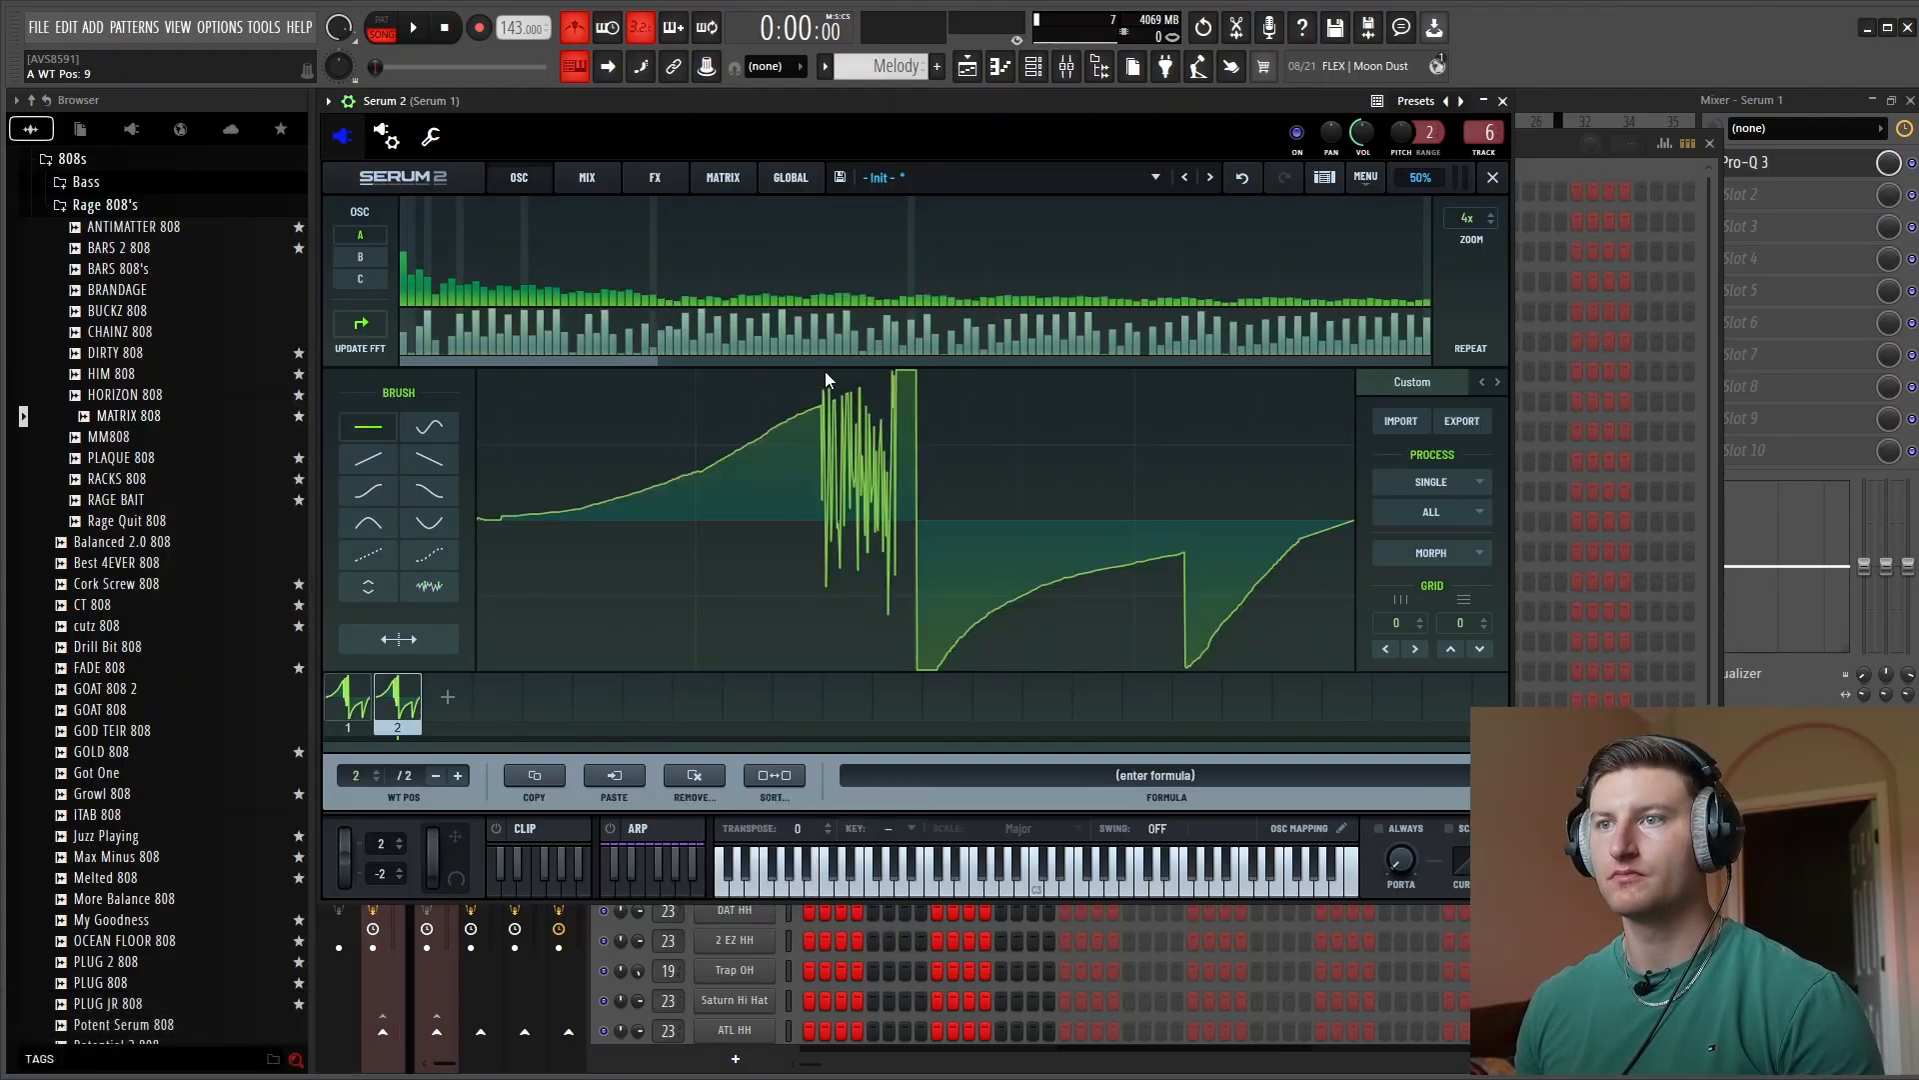
pyautogui.moveTo(792, 403); pyautogui.dragTo(902, 352)
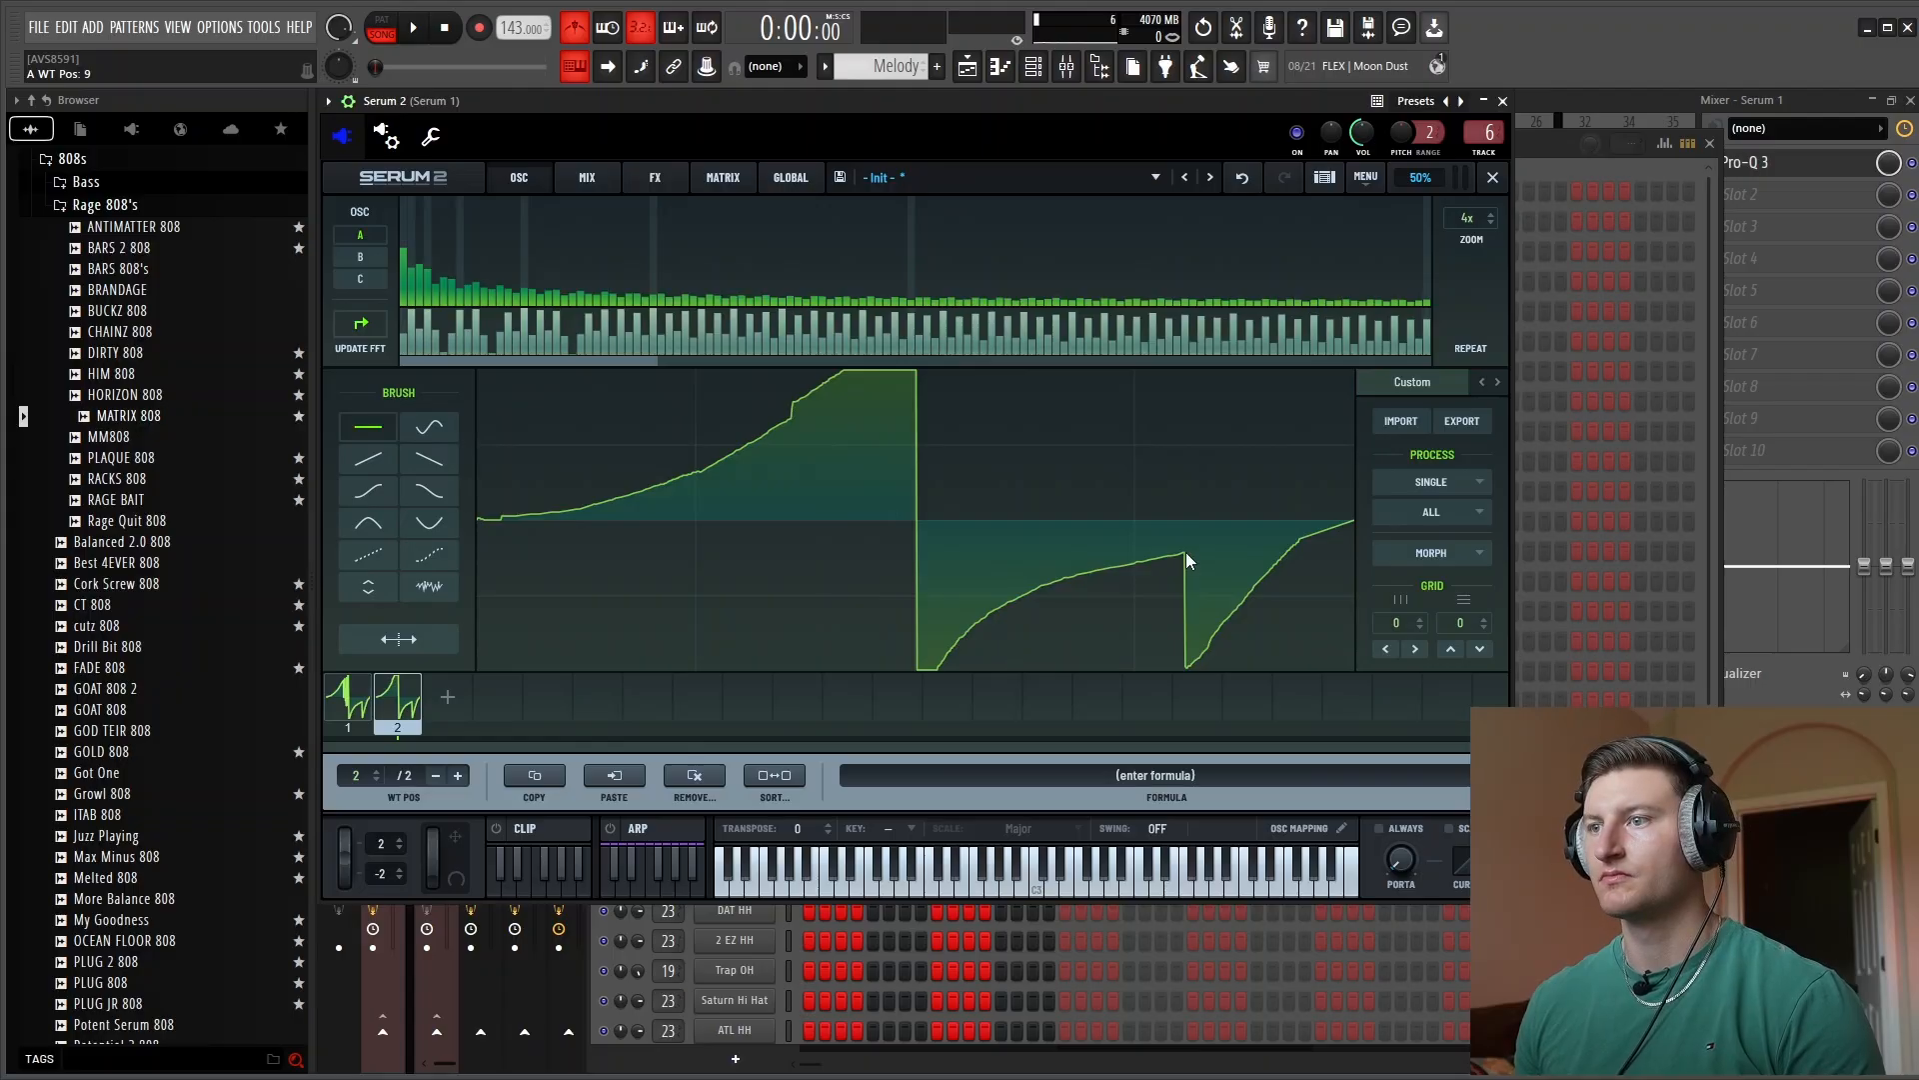
pyautogui.moveTo(1184, 553); pyautogui.dragTo(1298, 540)
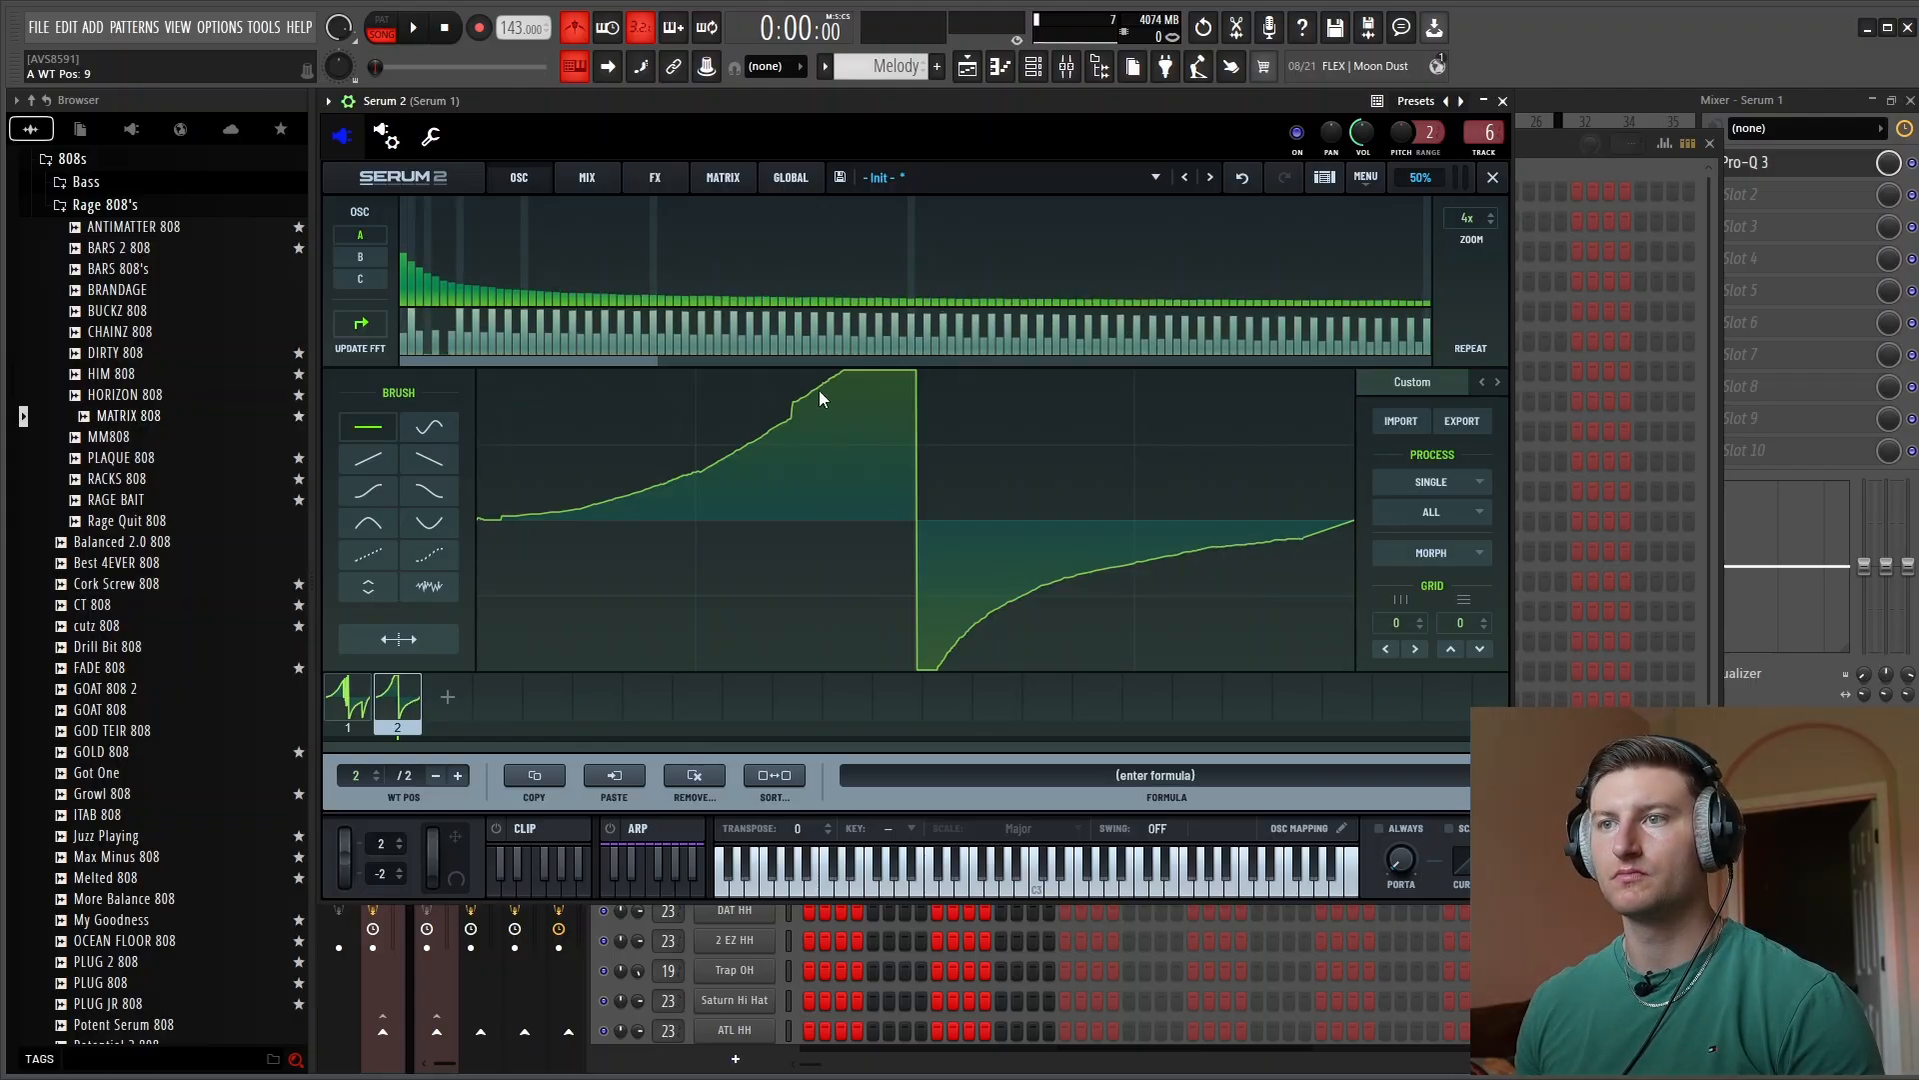
pyautogui.moveTo(818, 398)
pyautogui.mouseDown()
pyautogui.moveTo(783, 438)
pyautogui.moveTo(615, 516)
pyautogui.mouseUp()
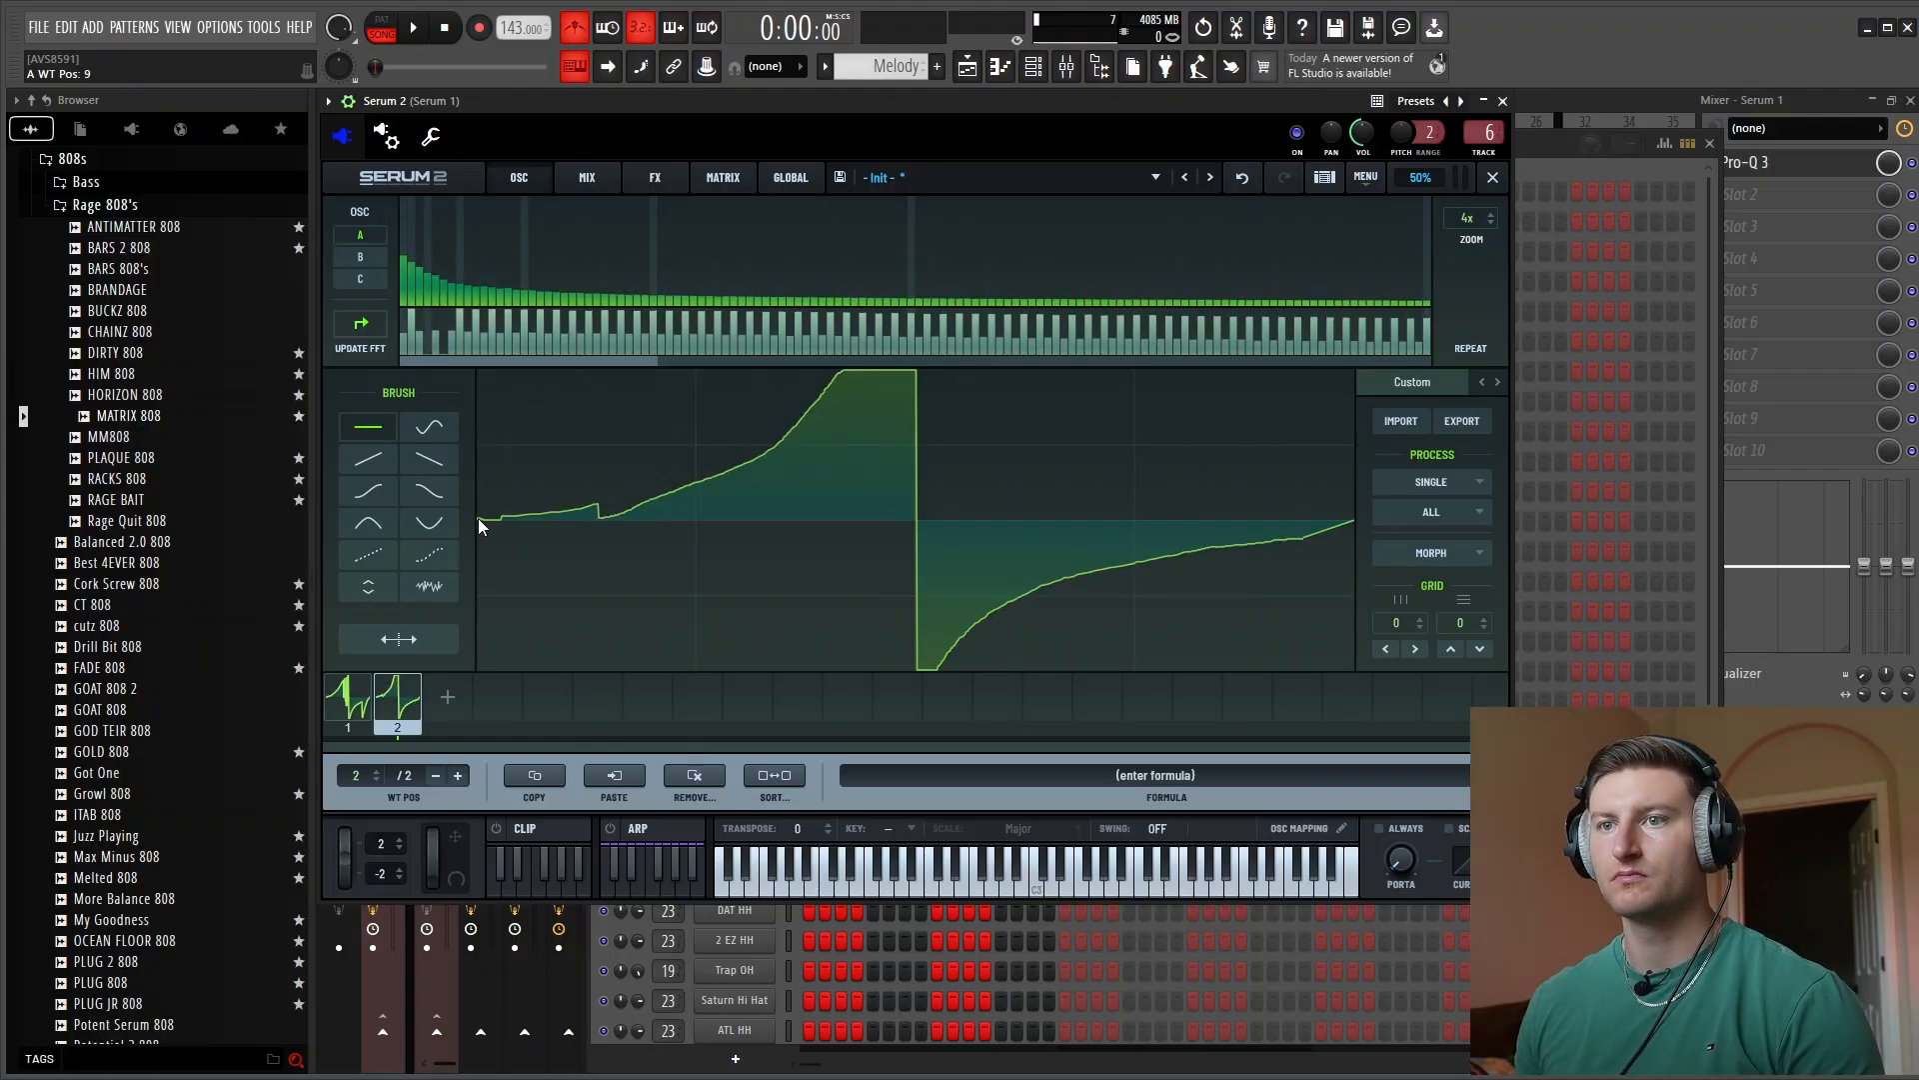
pyautogui.moveTo(478, 518); pyautogui.dragTo(630, 427)
pyautogui.moveTo(771, 448); pyautogui.dragTo(627, 516)
pyautogui.moveTo(915, 521)
pyautogui.mouseDown()
pyautogui.moveTo(927, 651)
pyautogui.moveTo(1005, 667)
pyautogui.moveTo(1107, 526)
pyautogui.moveTo(1154, 694)
pyautogui.moveTo(1170, 560)
pyautogui.moveTo(1355, 517)
pyautogui.mouseUp()
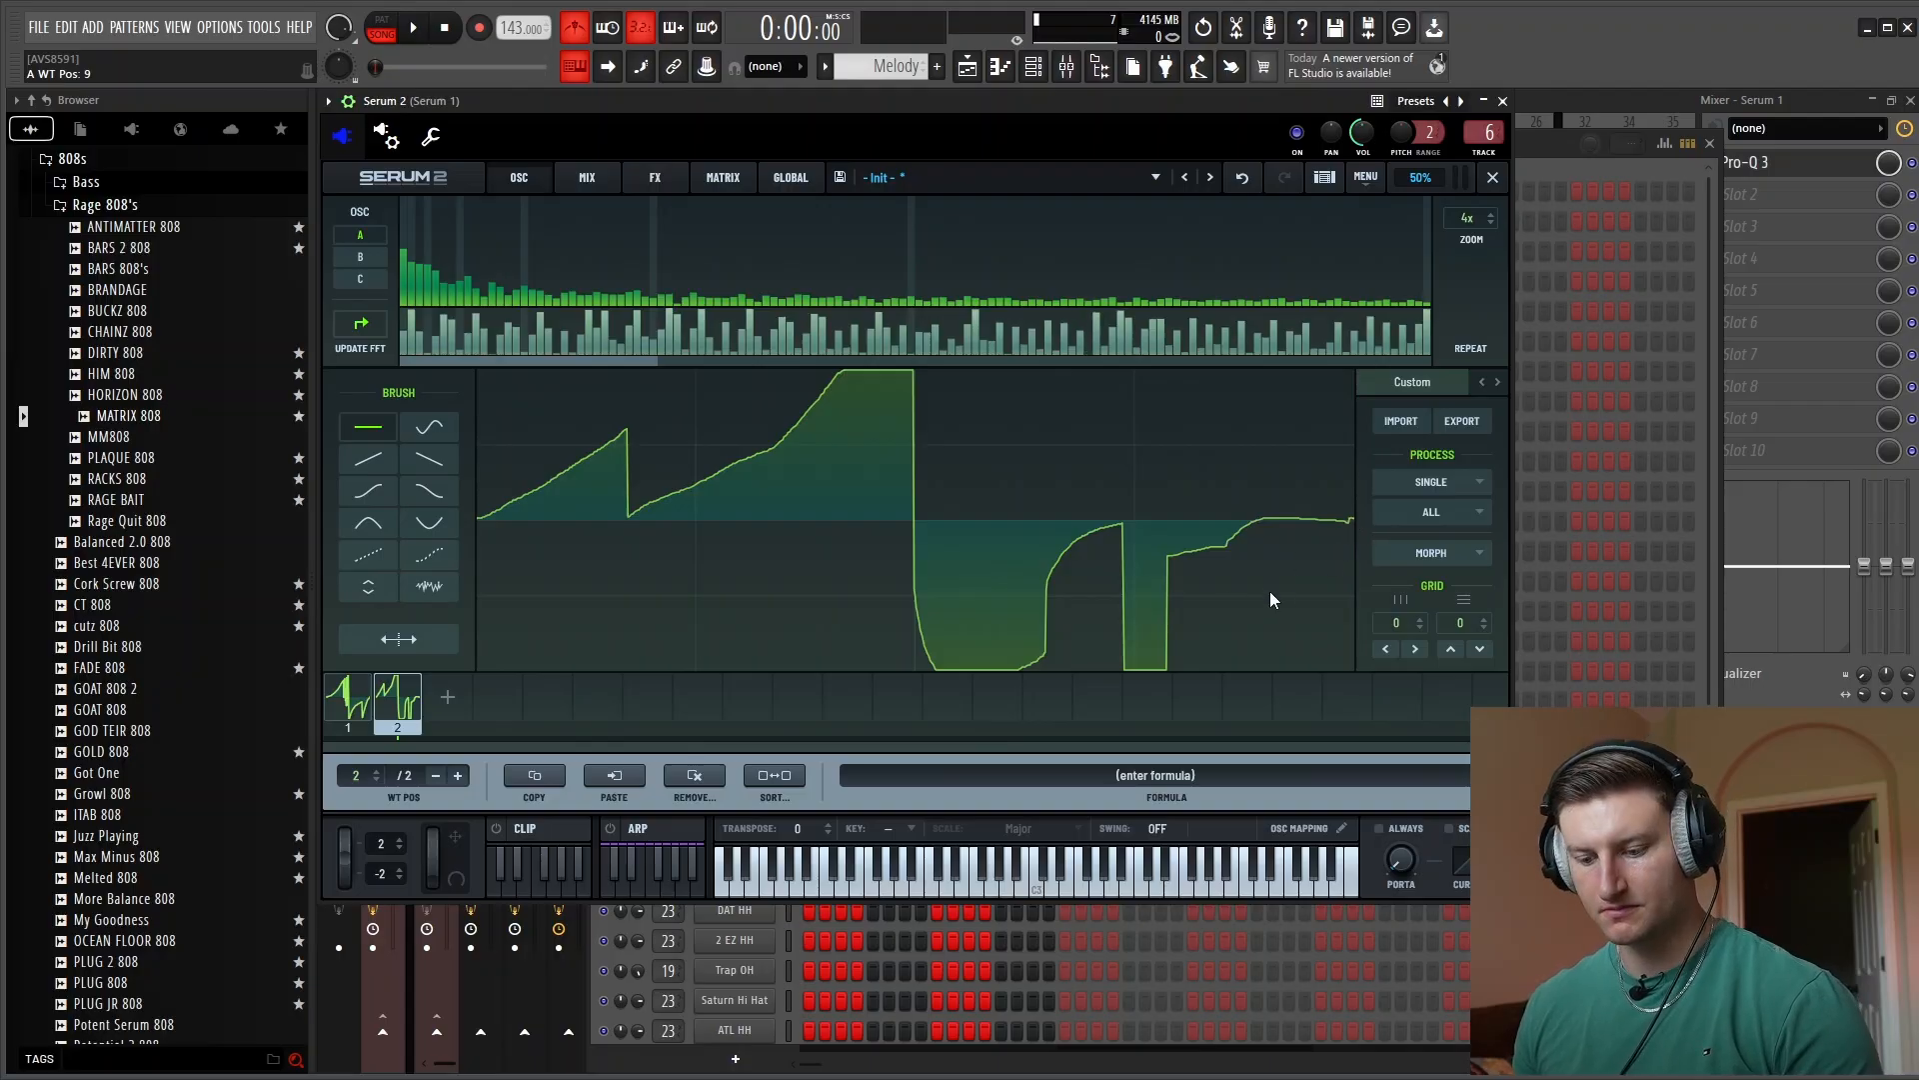
# Compare oscillator A's two frames, apply Morph - Spectral between them, and close the wavetable editor
pyautogui.click(357, 704)
pyautogui.click(402, 708)
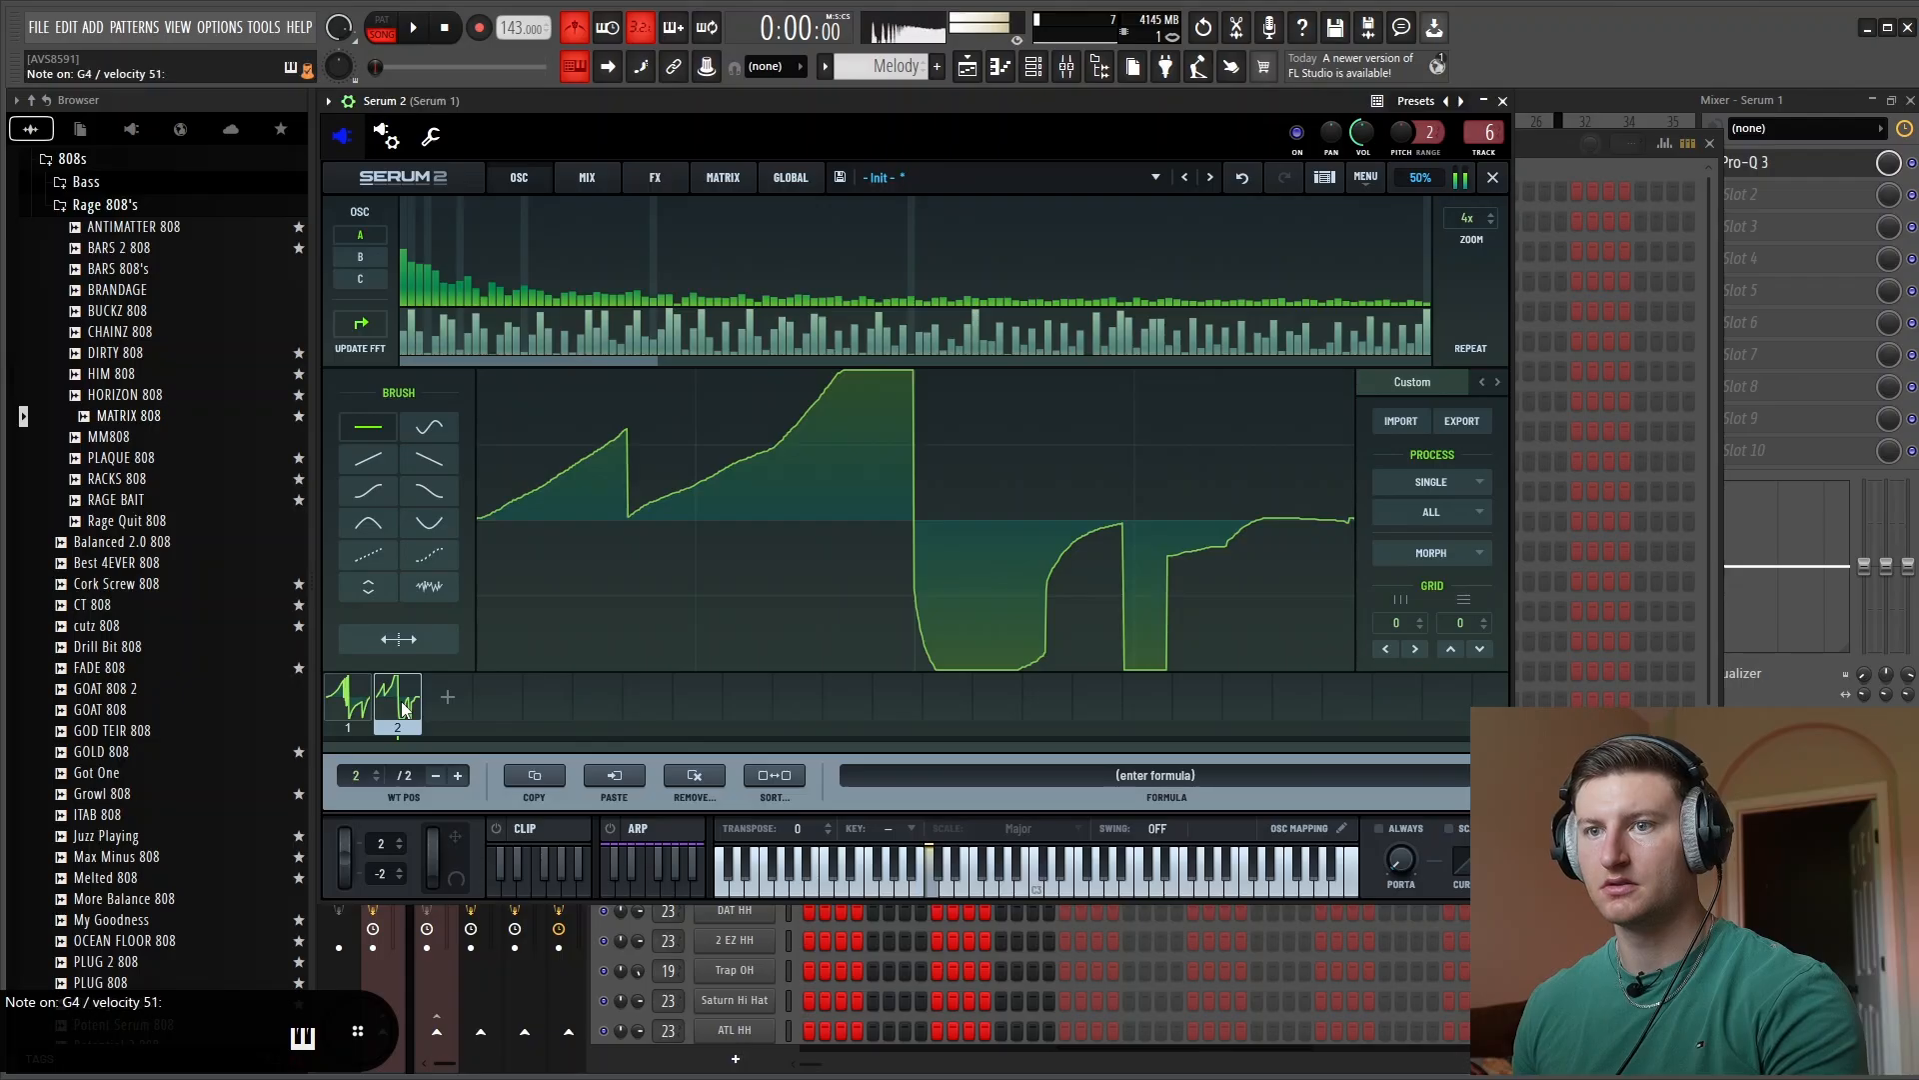
pyautogui.click(1431, 555)
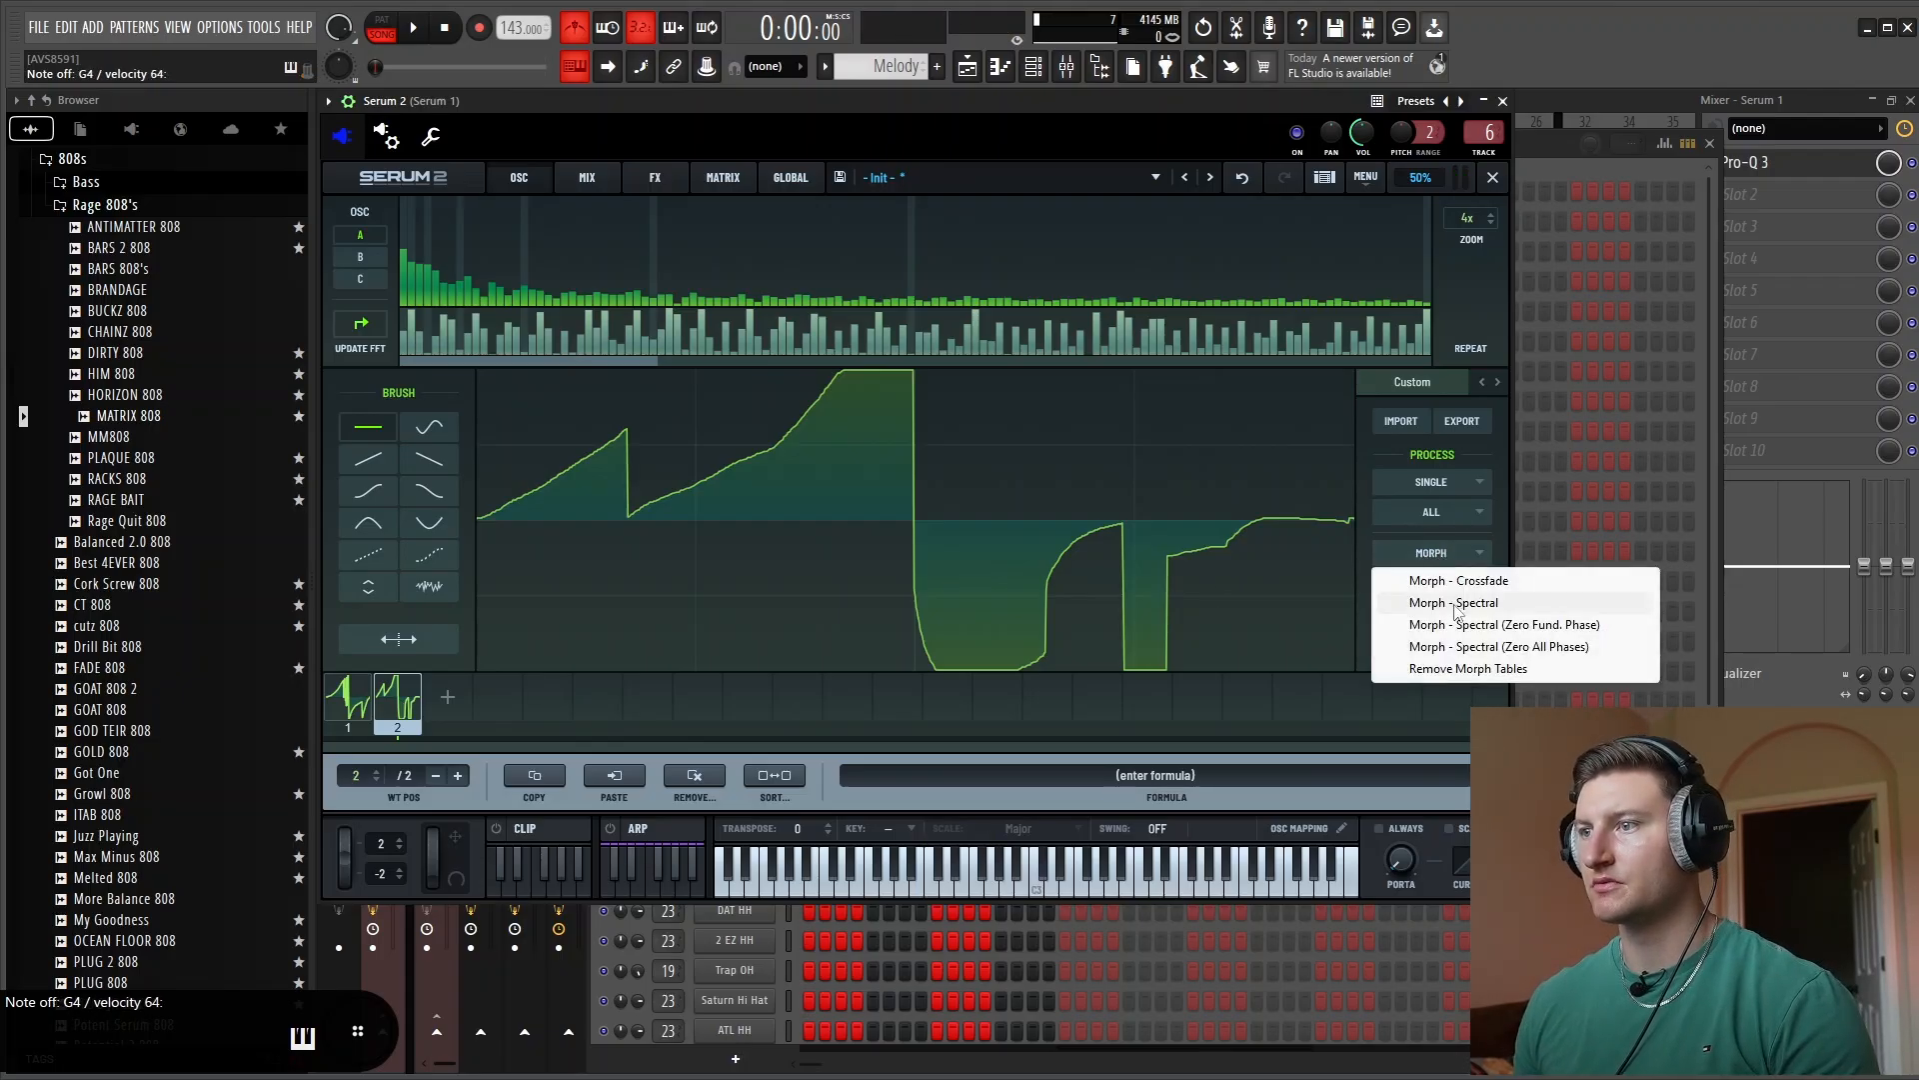
pyautogui.click(1457, 603)
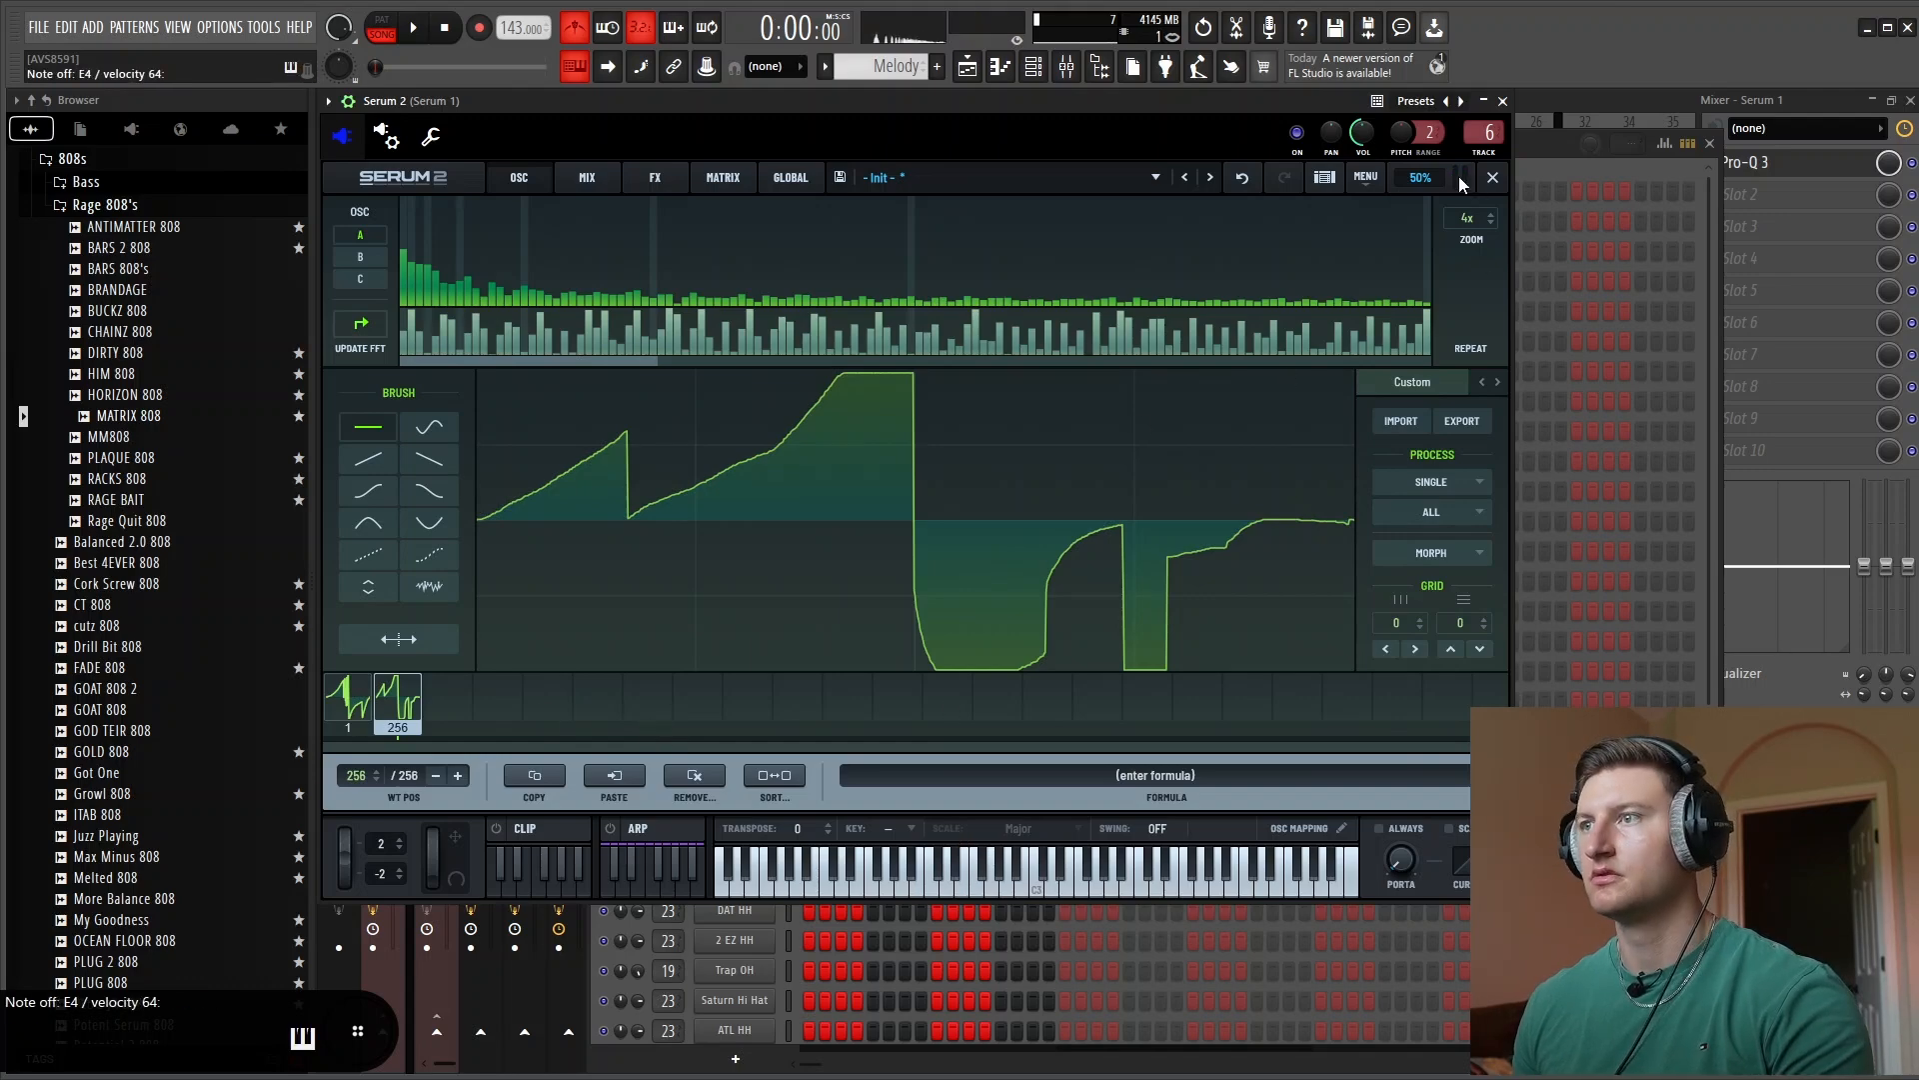
pyautogui.click(1492, 177)
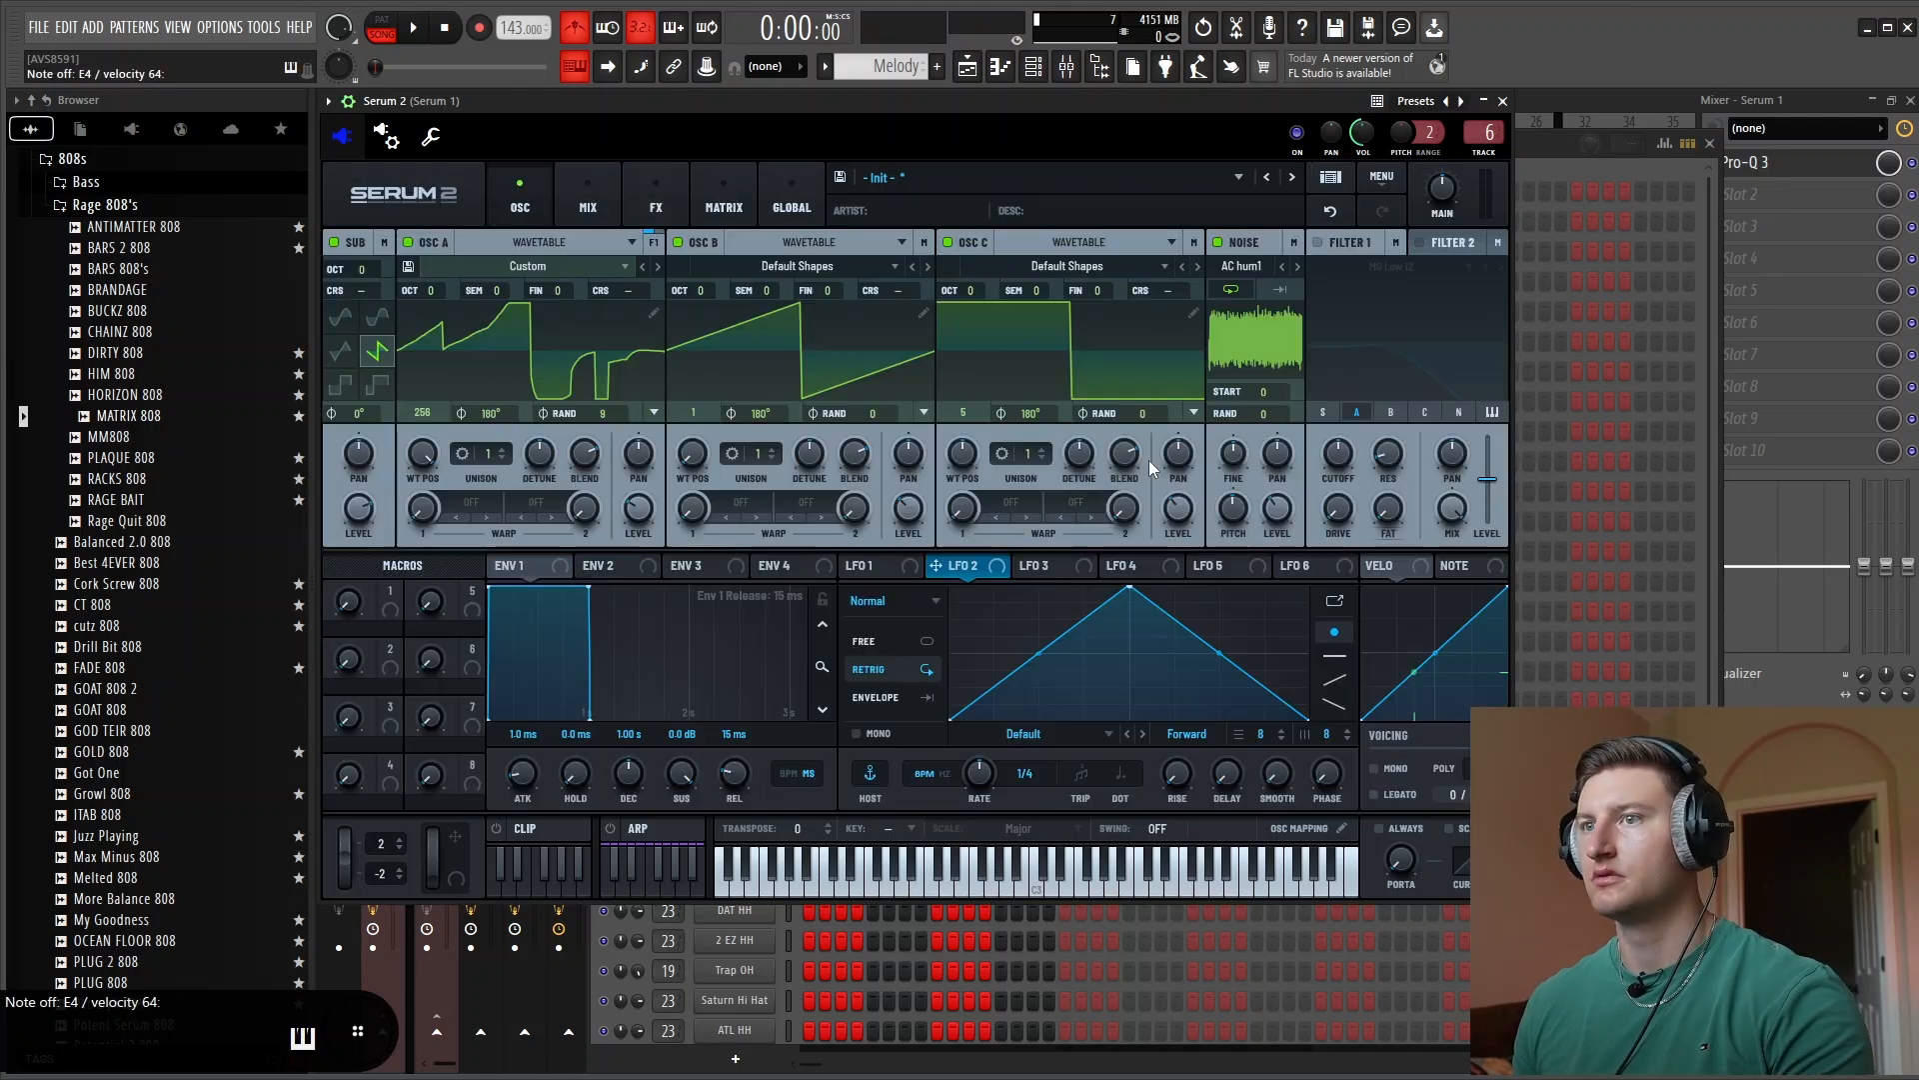
# Disable oscillators B and C, the noise oscillator and the sub oscillator so only oscillator A sounds
pyautogui.click(677, 241)
pyautogui.click(947, 242)
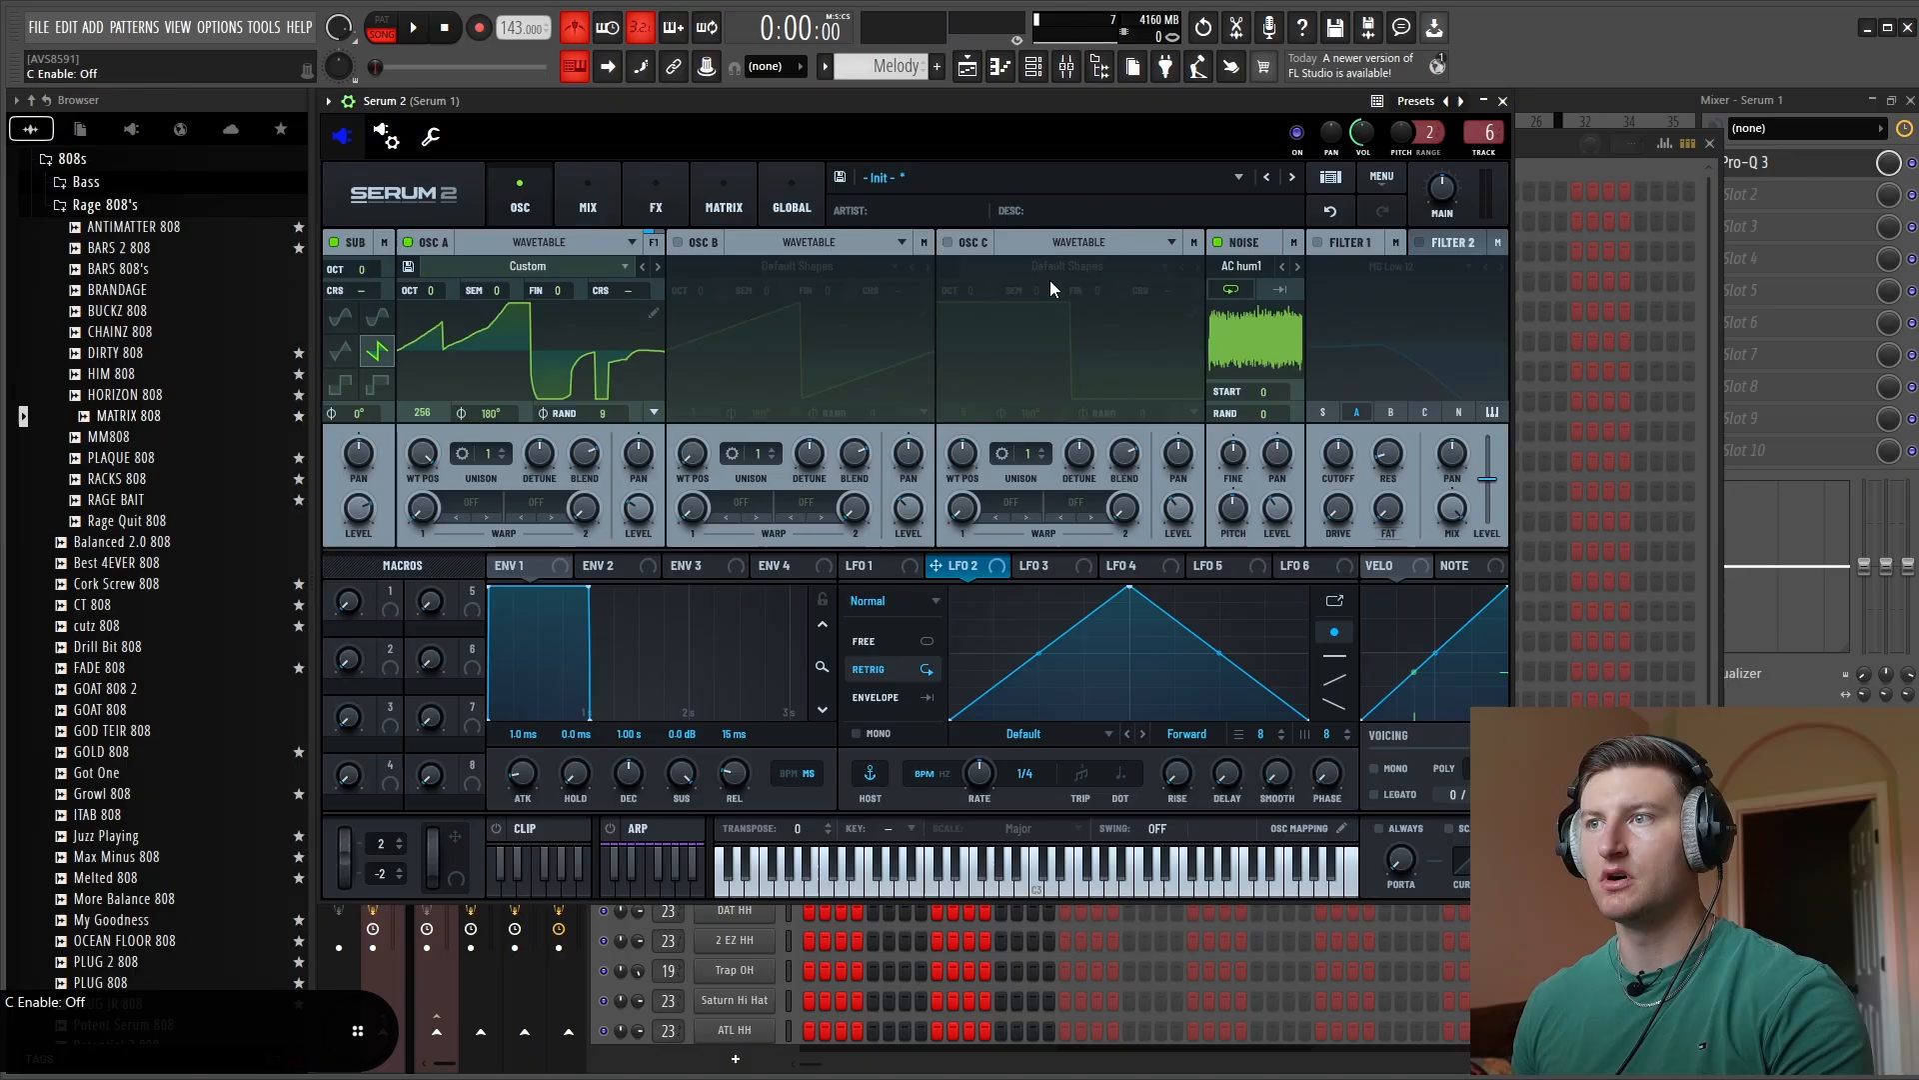
pyautogui.click(1217, 243)
pyautogui.click(334, 243)
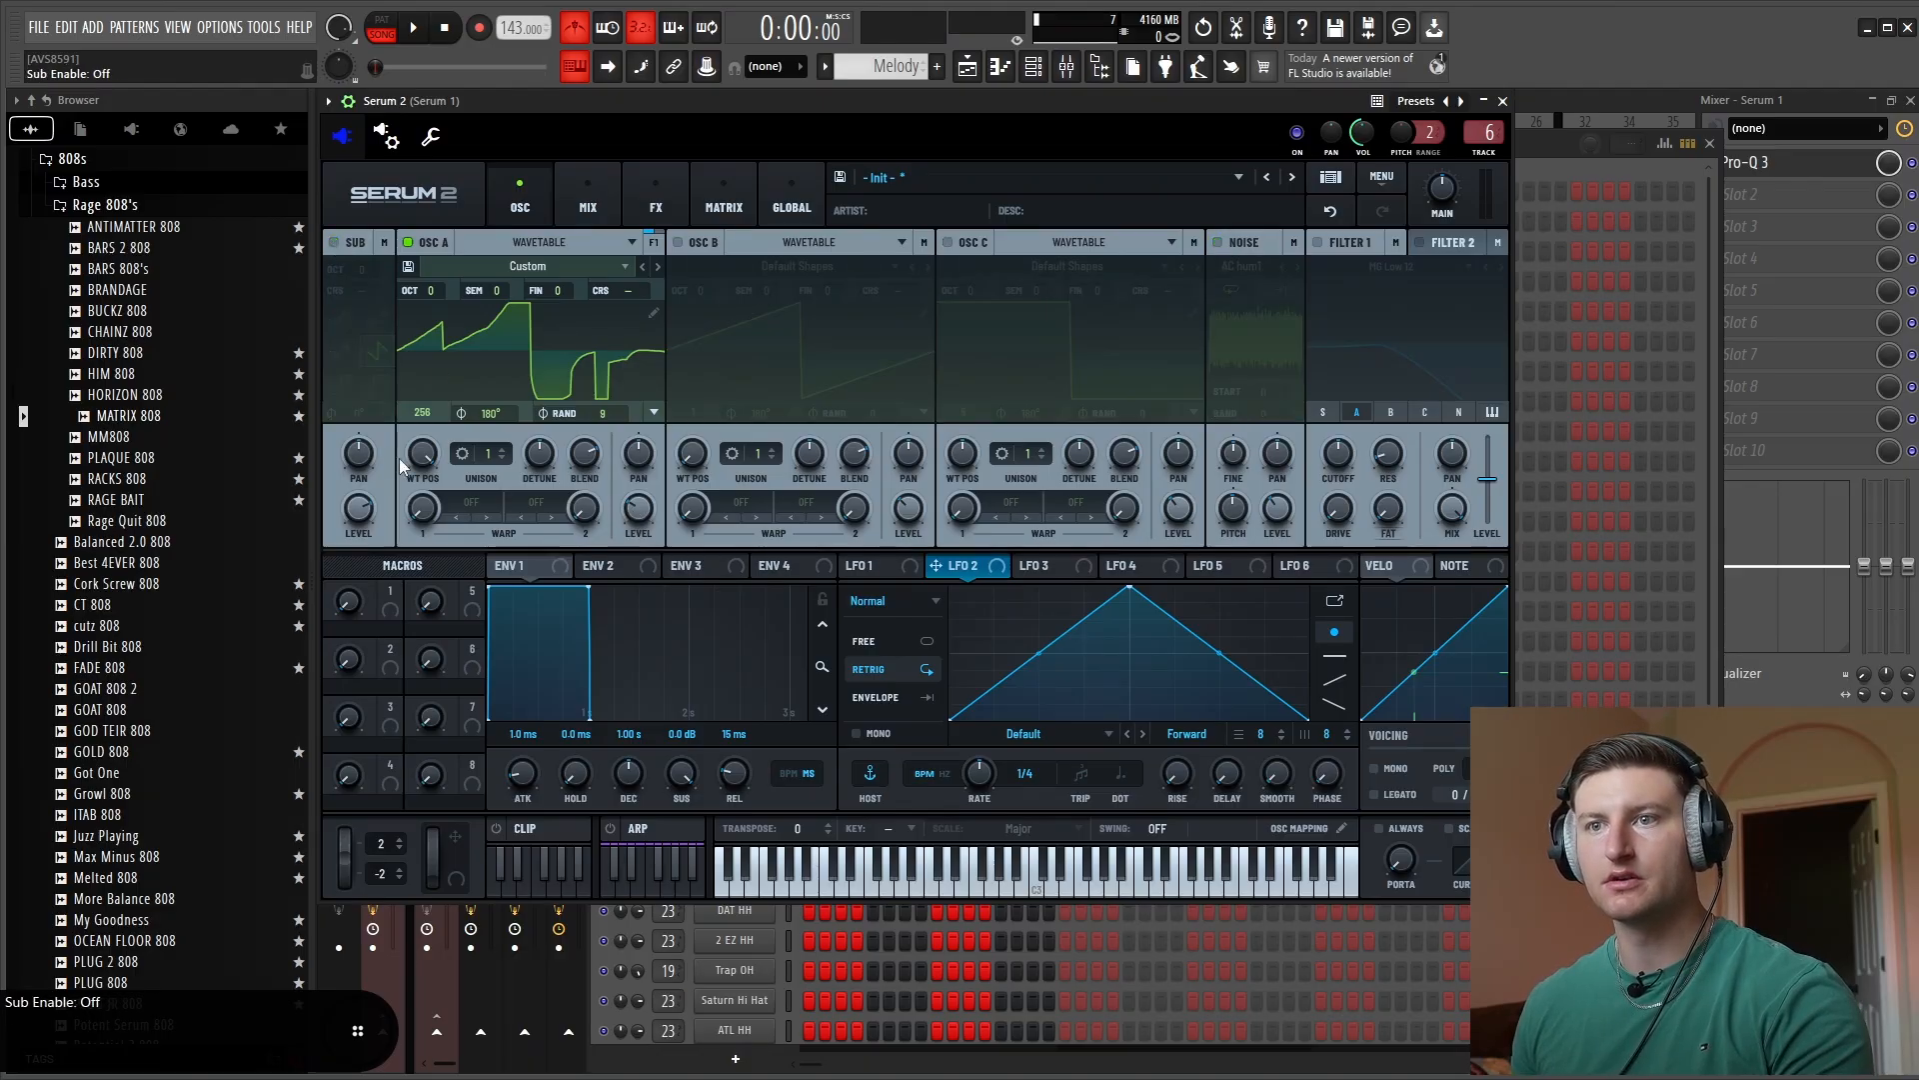
# Set oscillator A's wavetable position to 87 and raise its level
pyautogui.moveTo(422, 458)
pyautogui.mouseDown()
pyautogui.moveTo(472, 711)
pyautogui.moveTo(430, 434)
pyautogui.moveTo(405, 638)
pyautogui.moveTo(401, 590)
pyautogui.mouseUp()
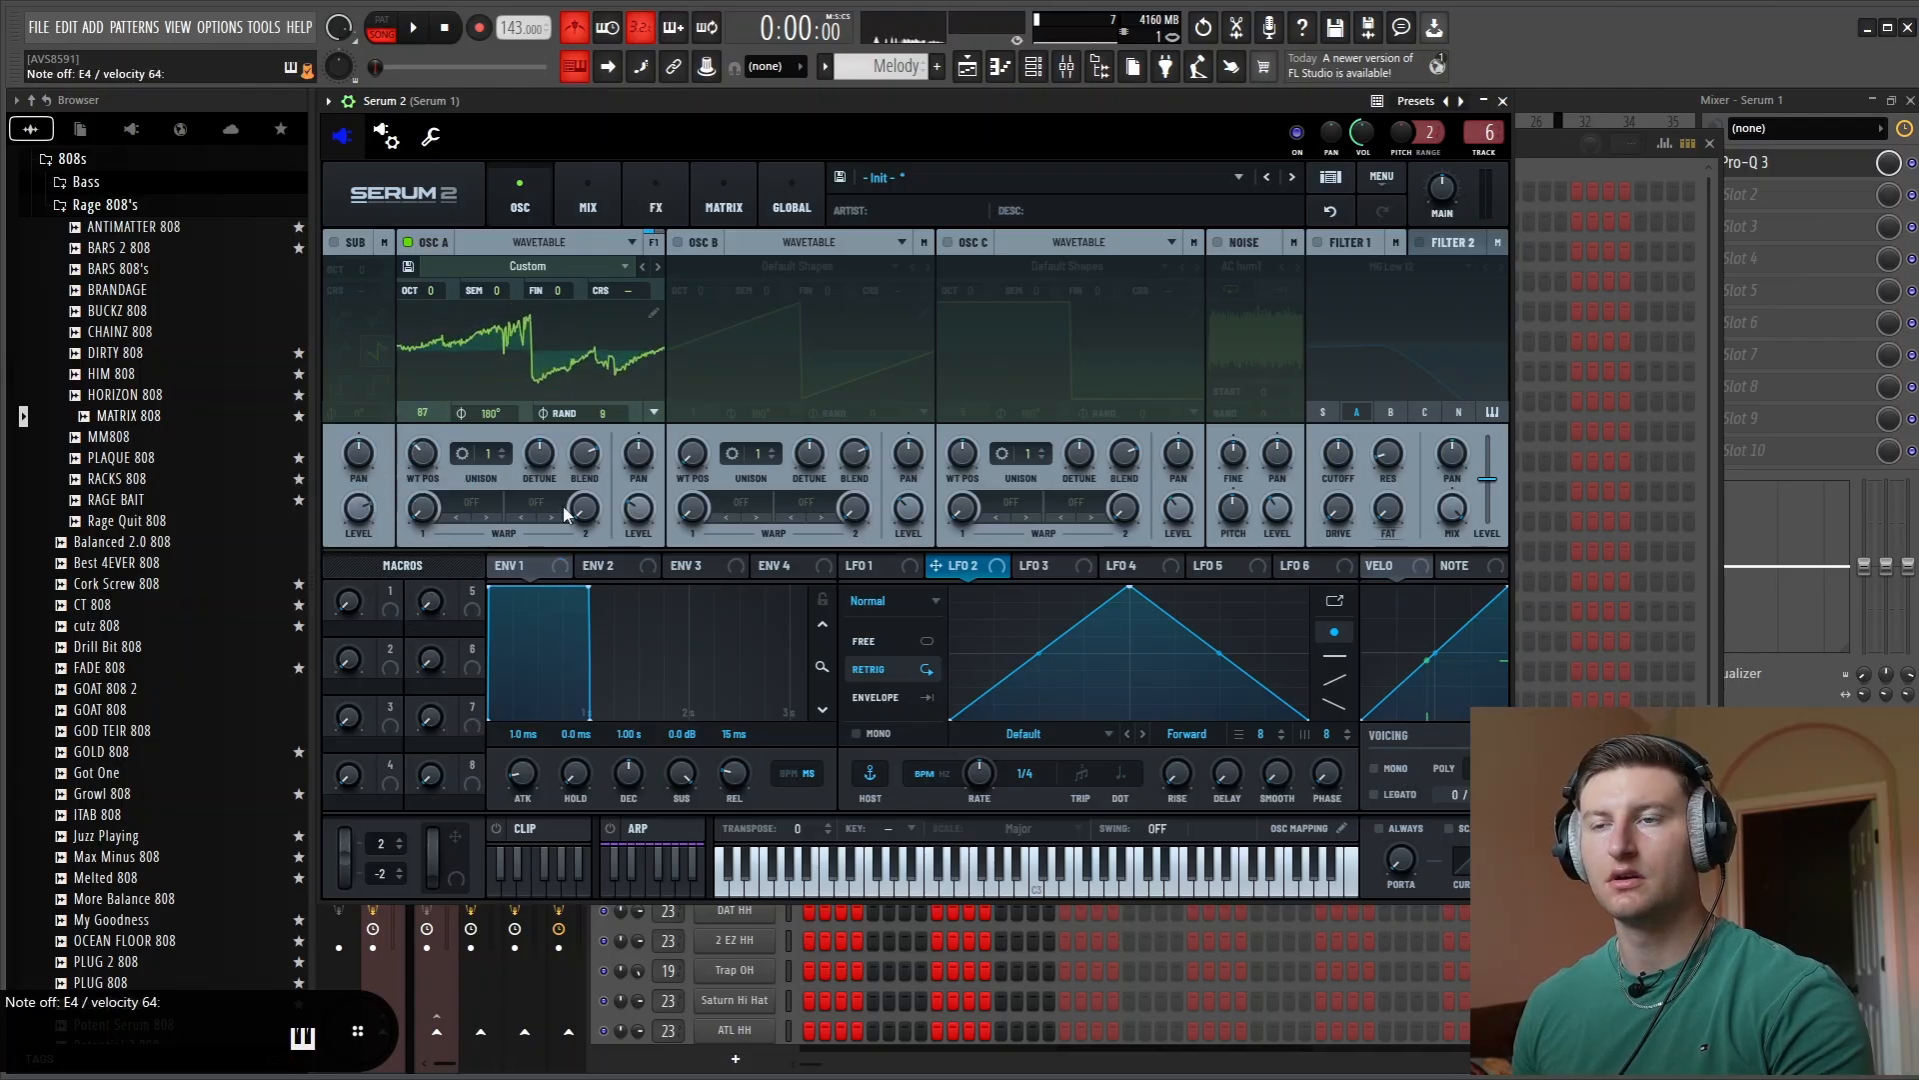
pyautogui.click(653, 315)
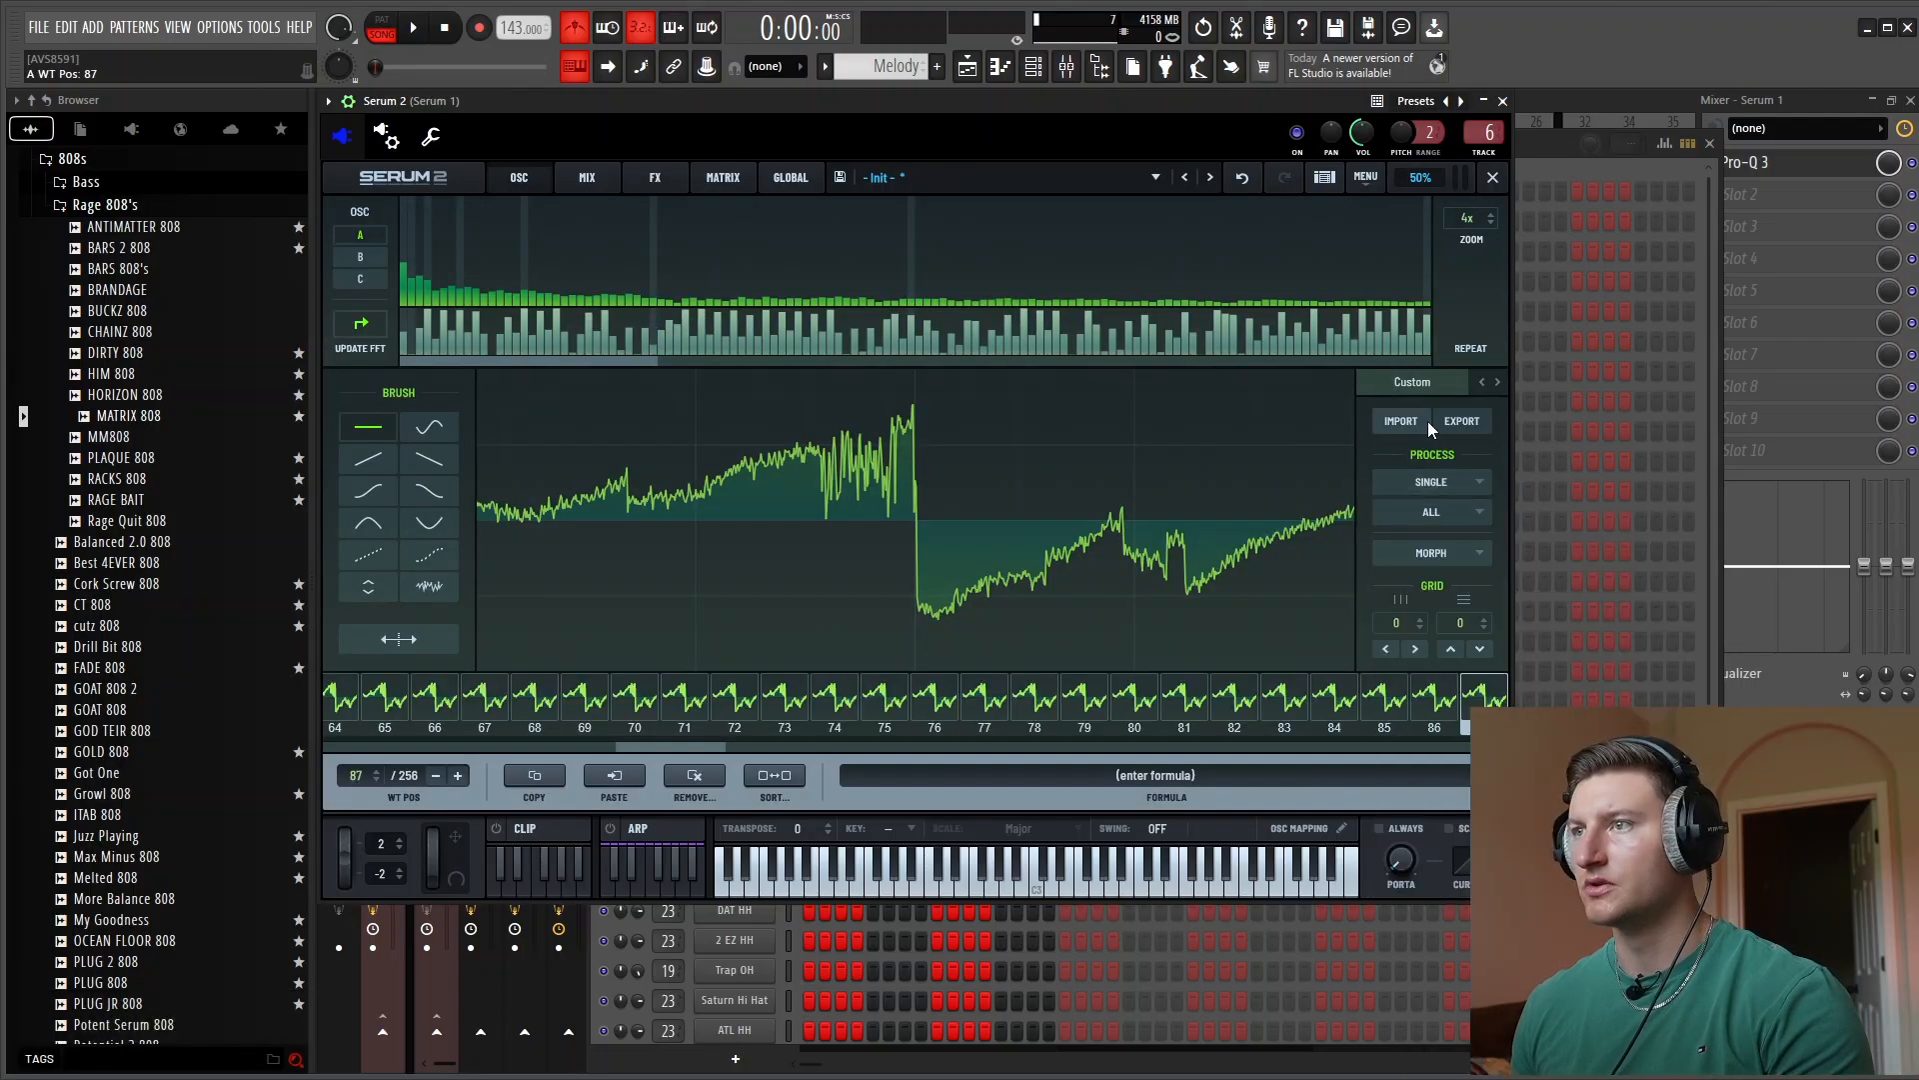
pyautogui.click(1492, 177)
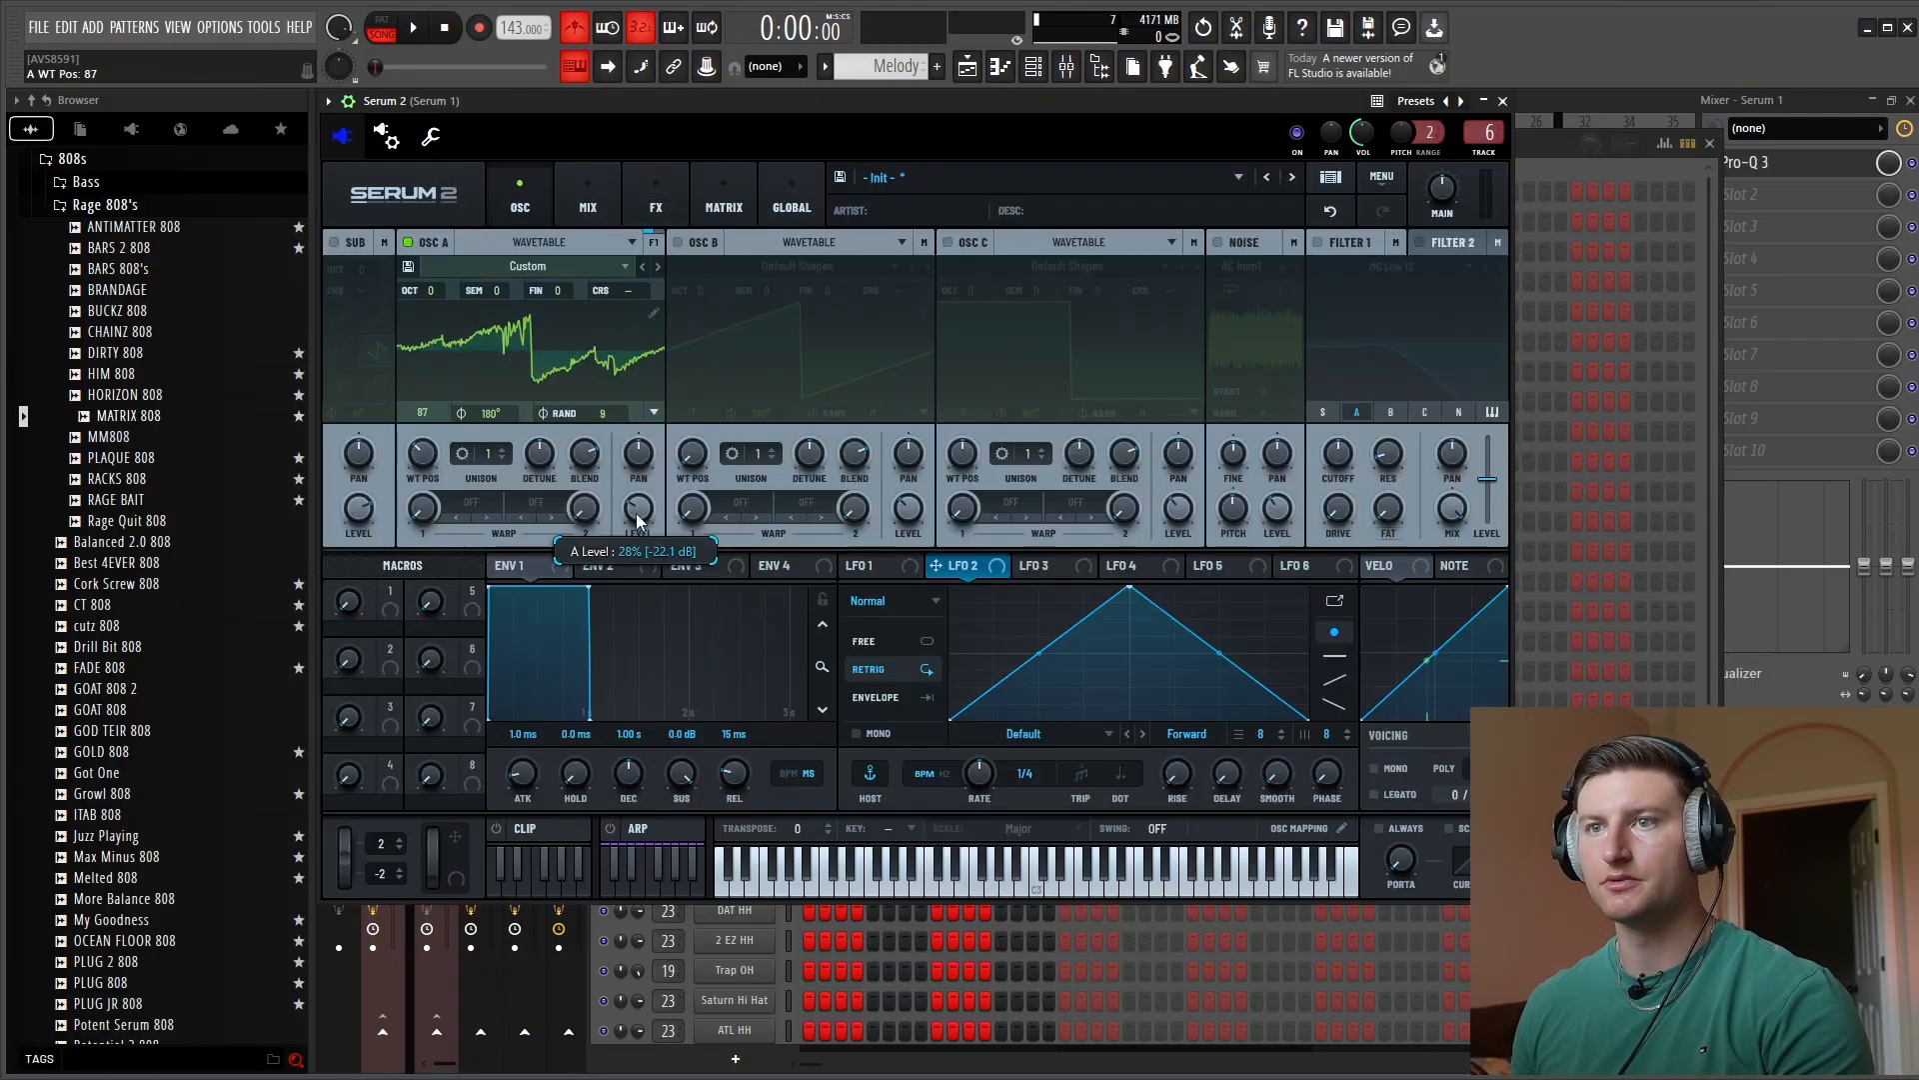
pyautogui.moveTo(636, 513); pyautogui.dragTo(652, 425)
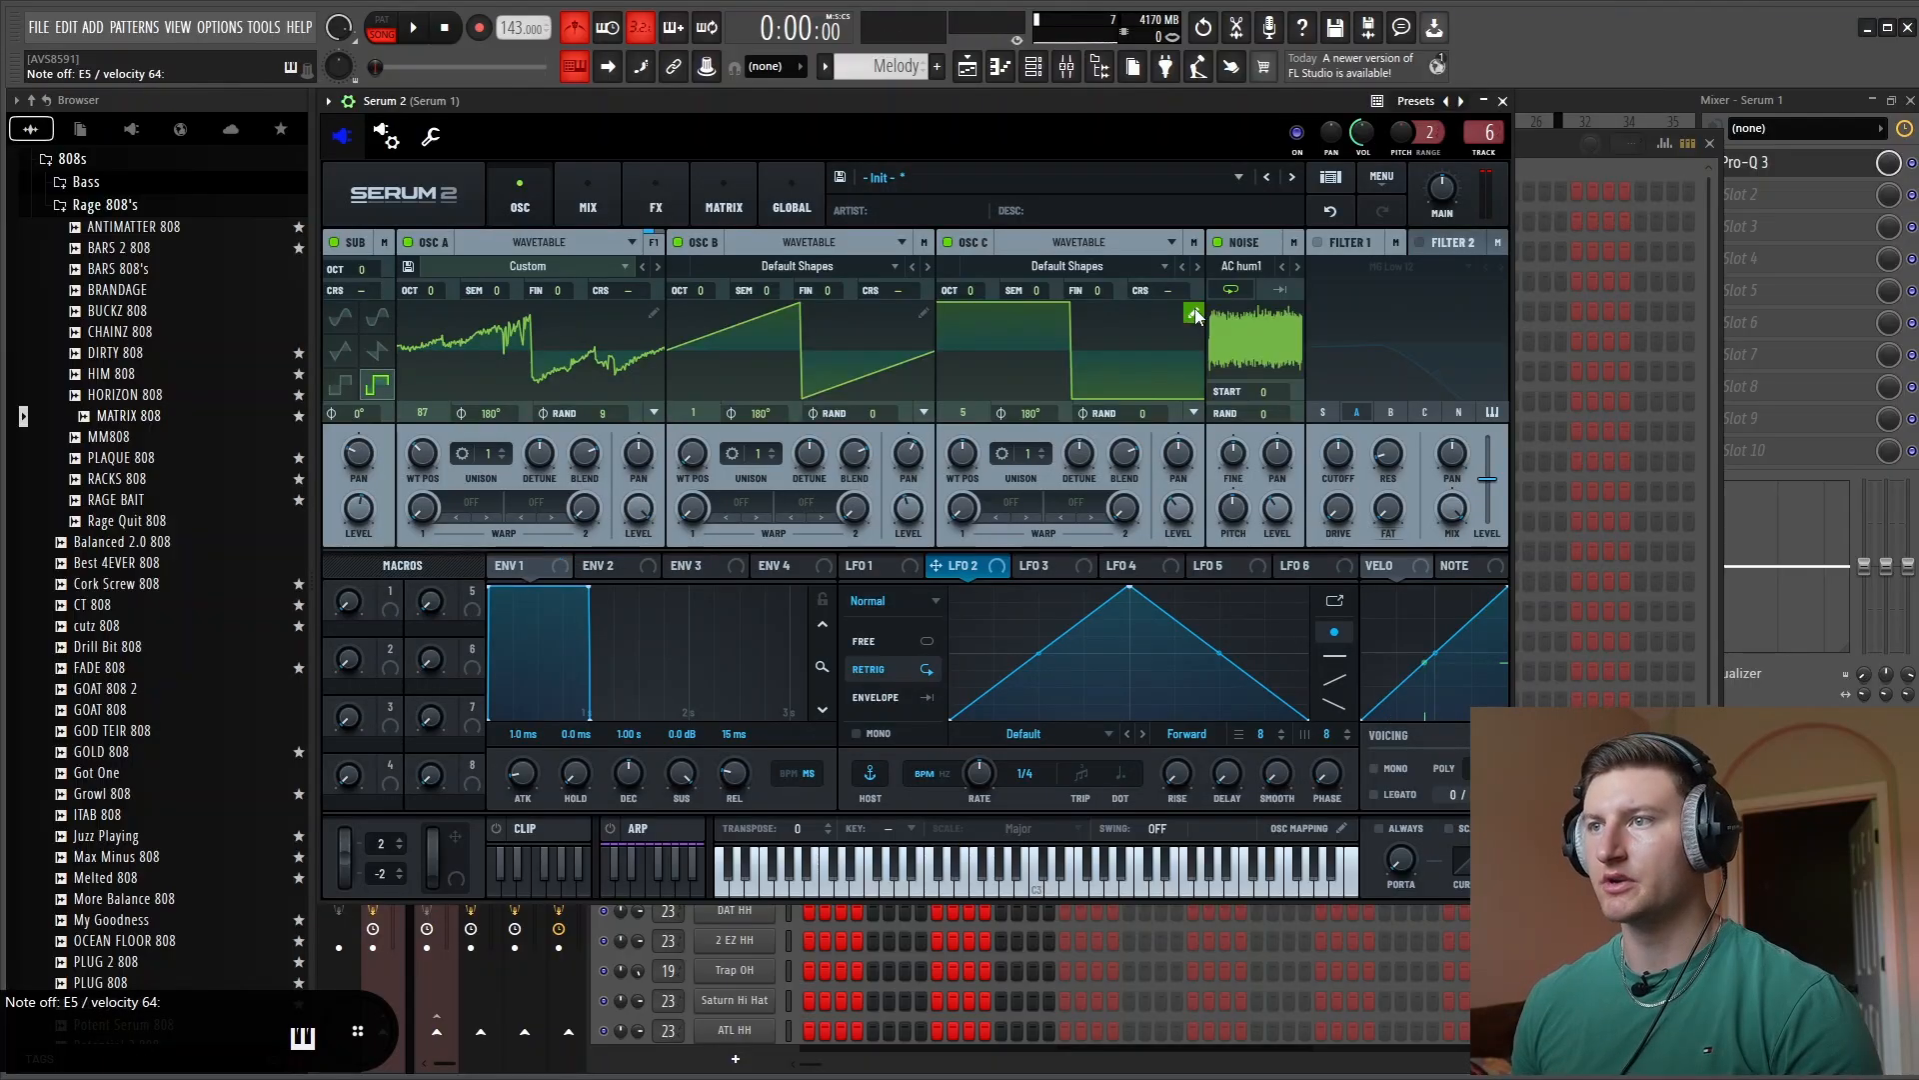
# Remove every frame except the square wave from oscillator C's wavetable
pyautogui.click(1194, 314)
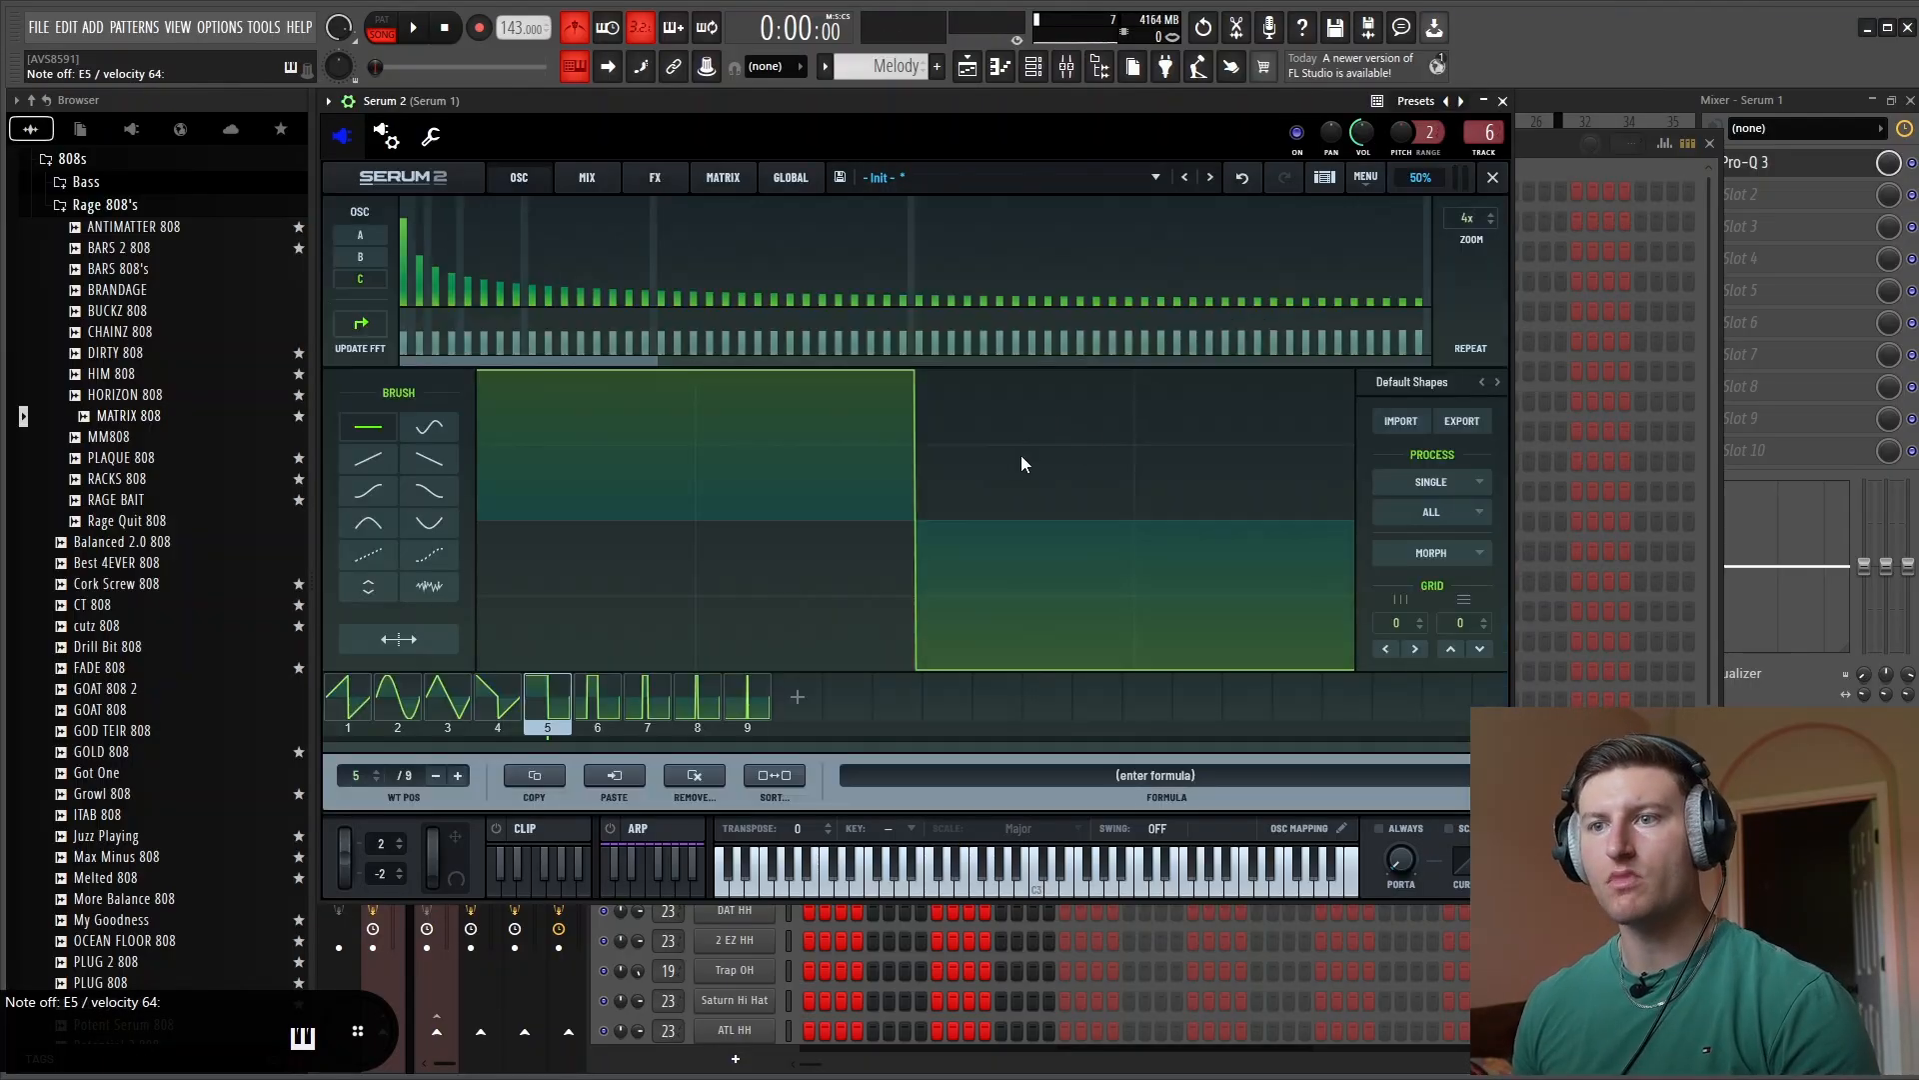
pyautogui.click(460, 716)
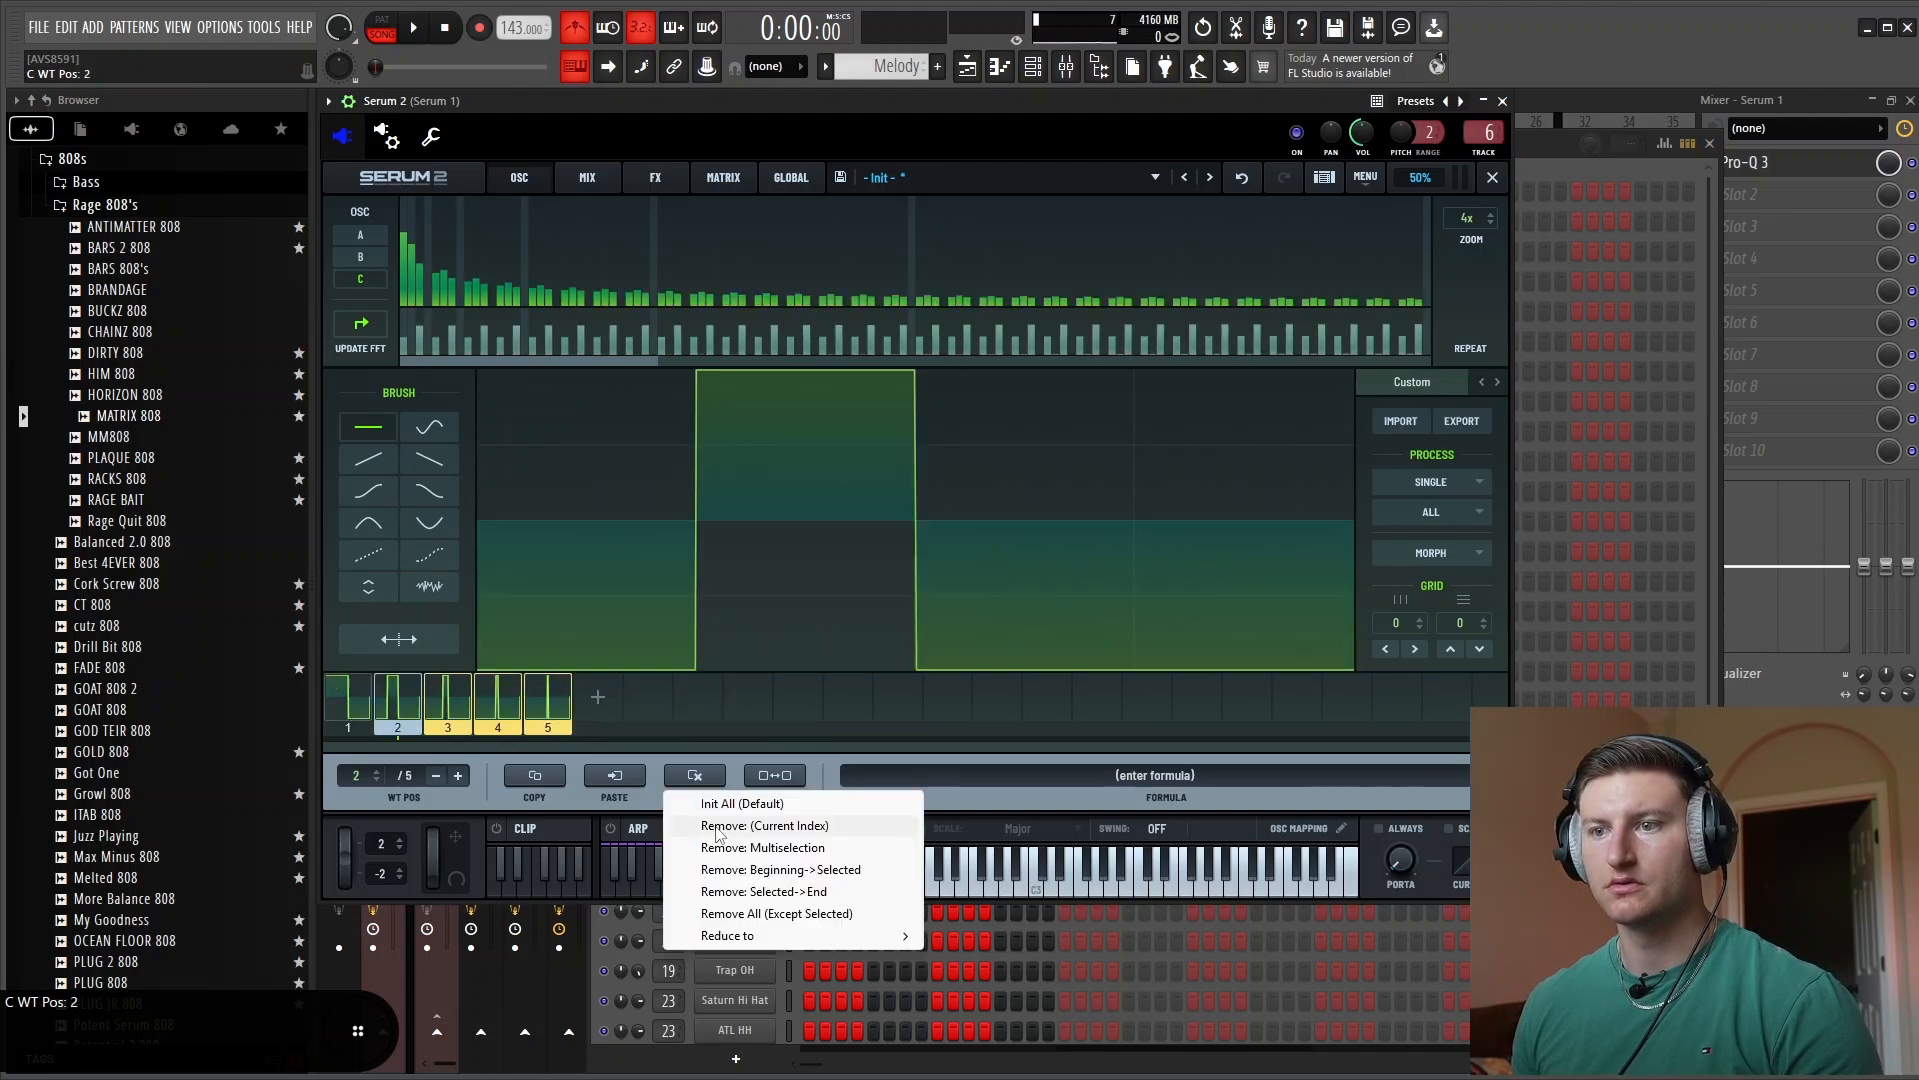
pyautogui.click(763, 826)
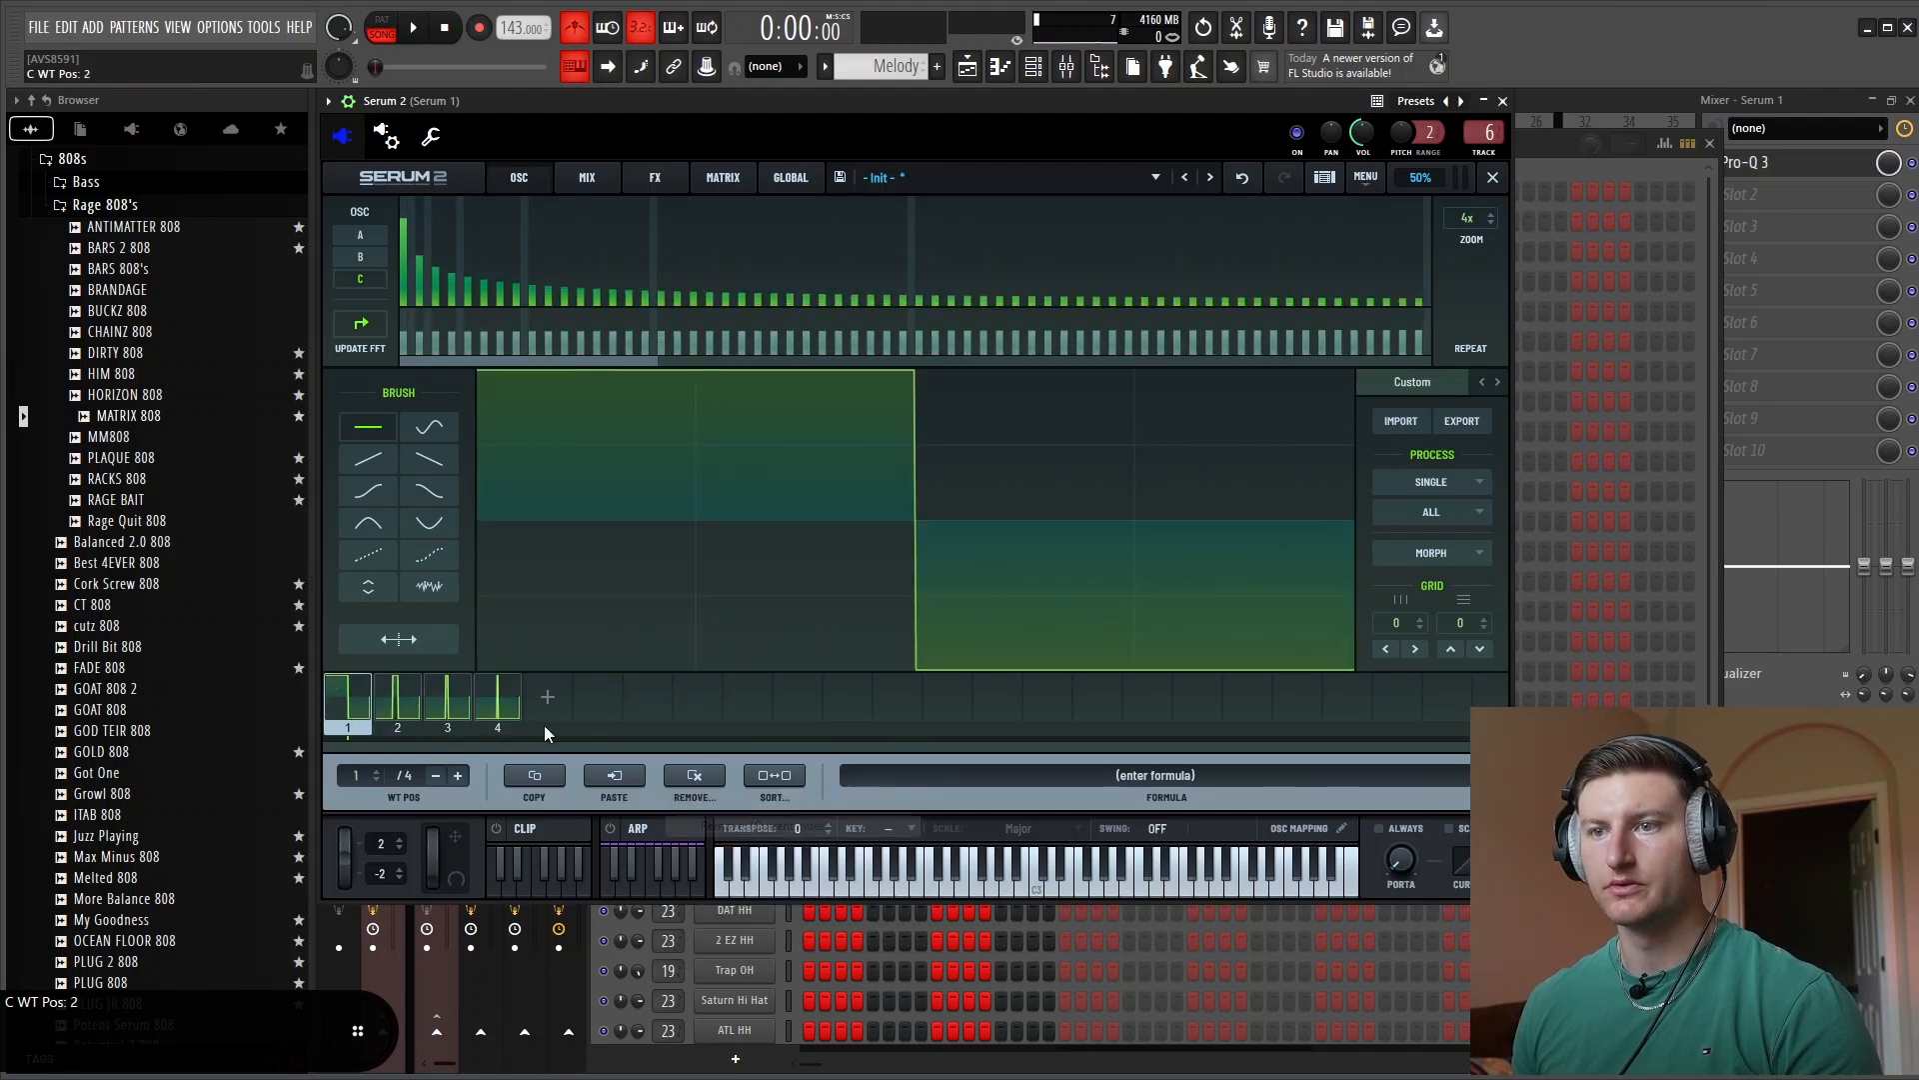
pyautogui.keyDown('shift'); pyautogui.click(494, 700); pyautogui.keyUp('shift')
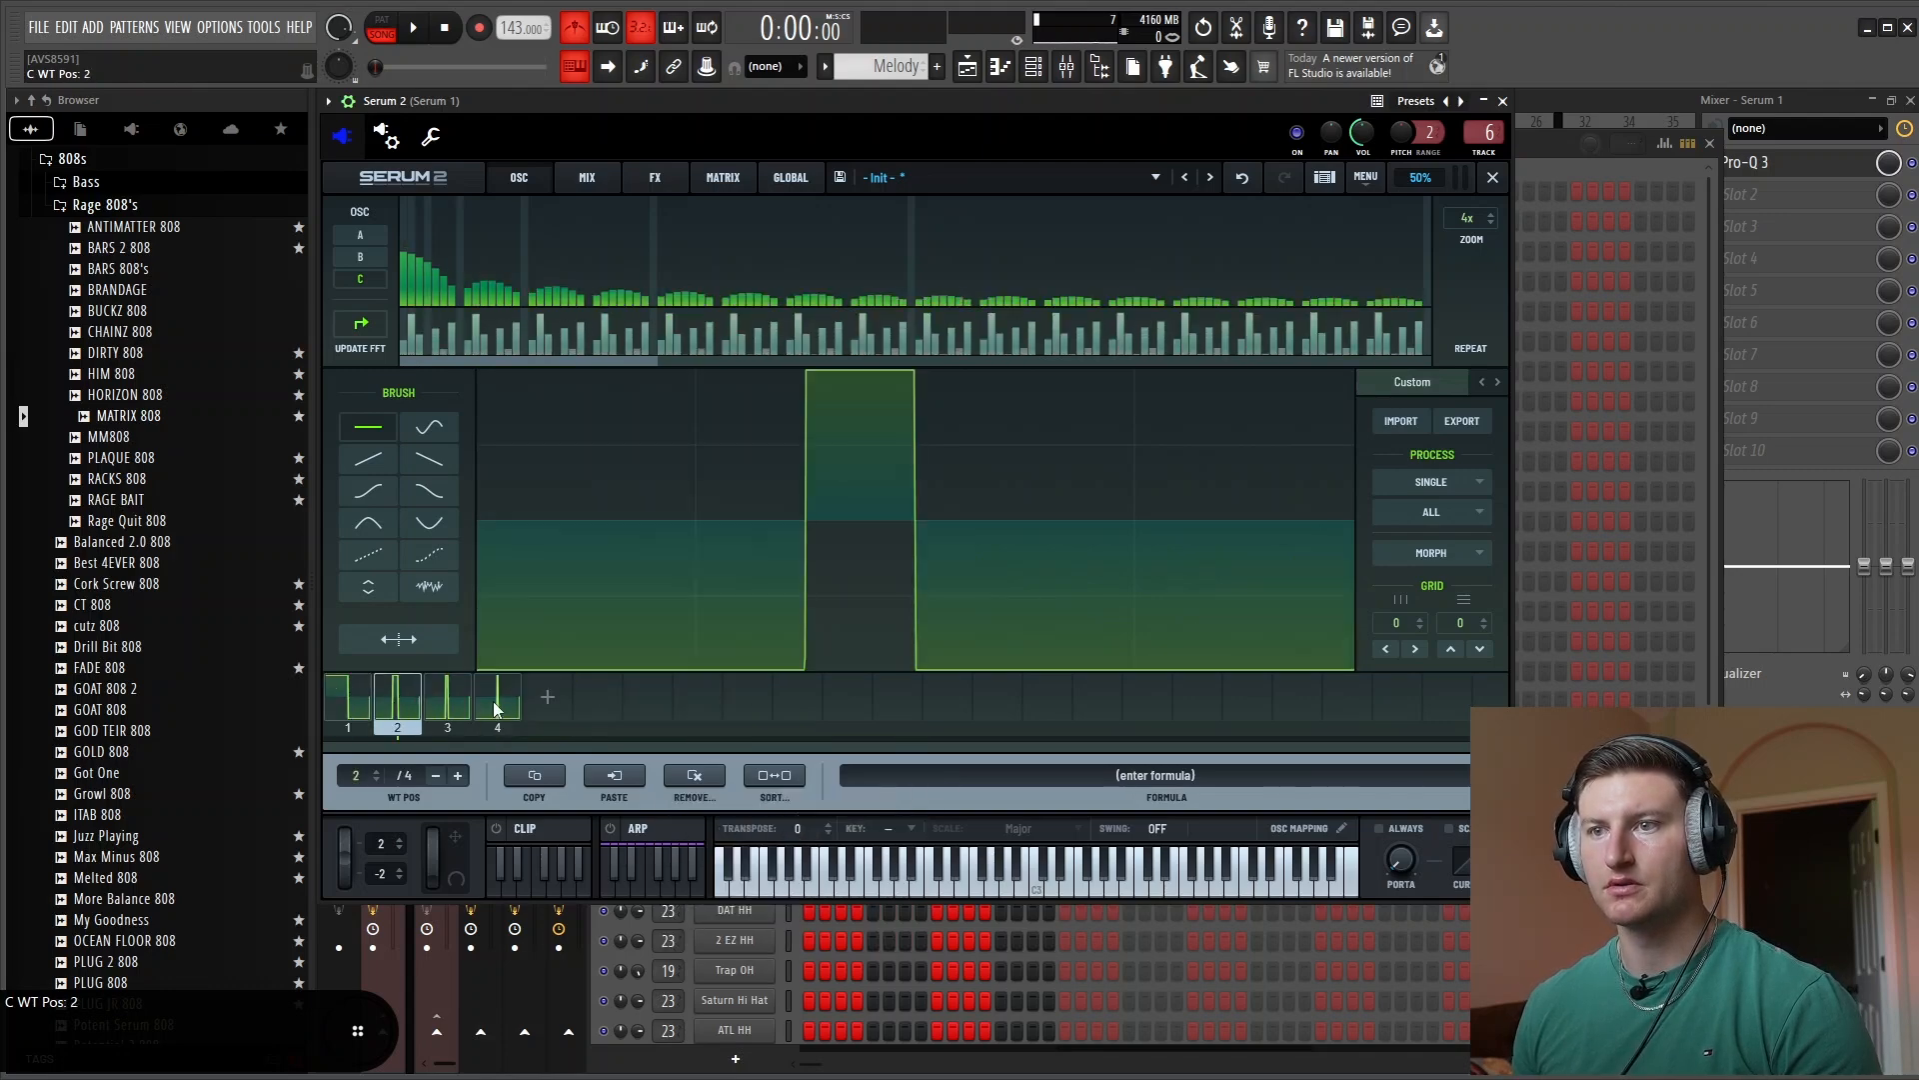
pyautogui.click(694, 775)
pyautogui.click(744, 844)
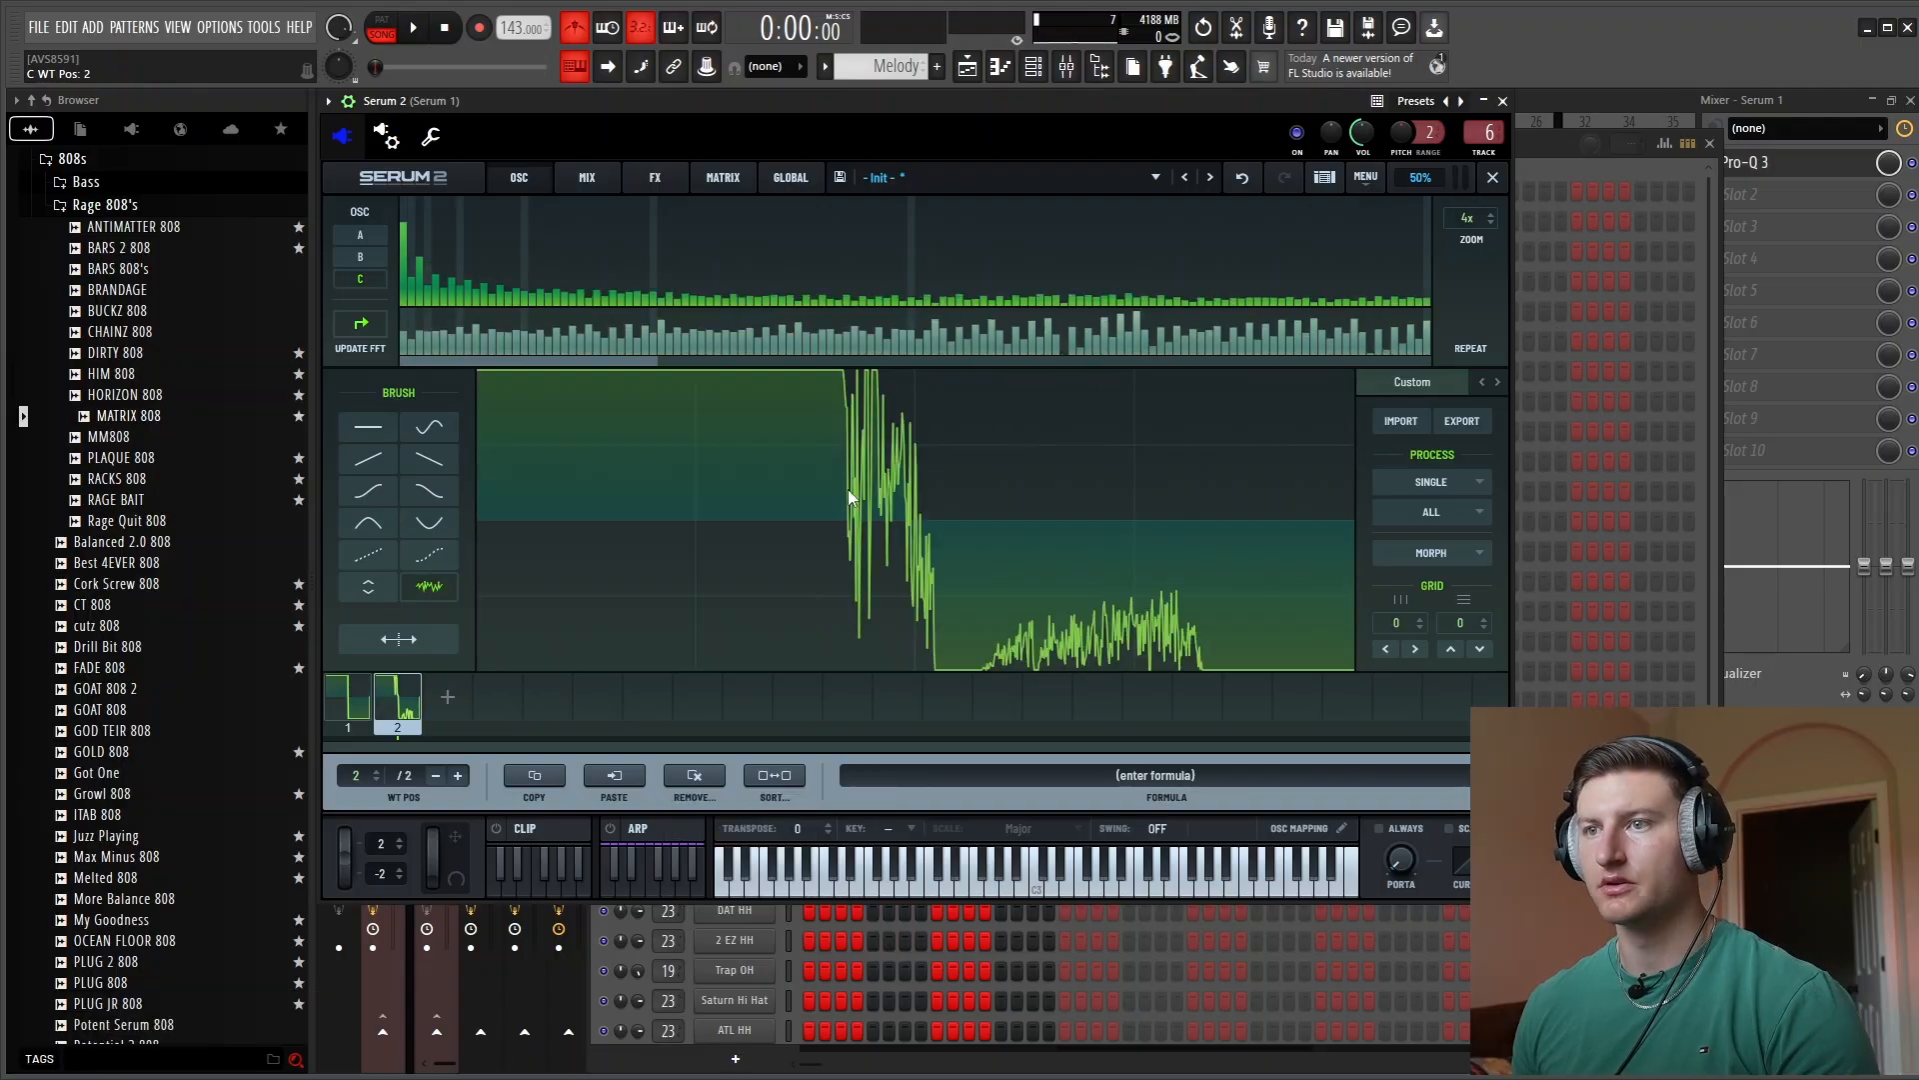
# Add noise to the central drop of oscillator C's second frame and set up the sine brush on a 19 by 10 grid
pyautogui.moveTo(847, 405)
pyautogui.mouseDown()
pyautogui.moveTo(862, 340)
pyautogui.moveTo(856, 382)
pyautogui.moveTo(836, 354)
pyautogui.moveTo(921, 545)
pyautogui.mouseUp()
pyautogui.click(429, 427)
pyautogui.moveTo(1471, 622)
pyautogui.mouseDown()
pyautogui.moveTo(1472, 501)
pyautogui.moveTo(1462, 518)
pyautogui.mouseUp()
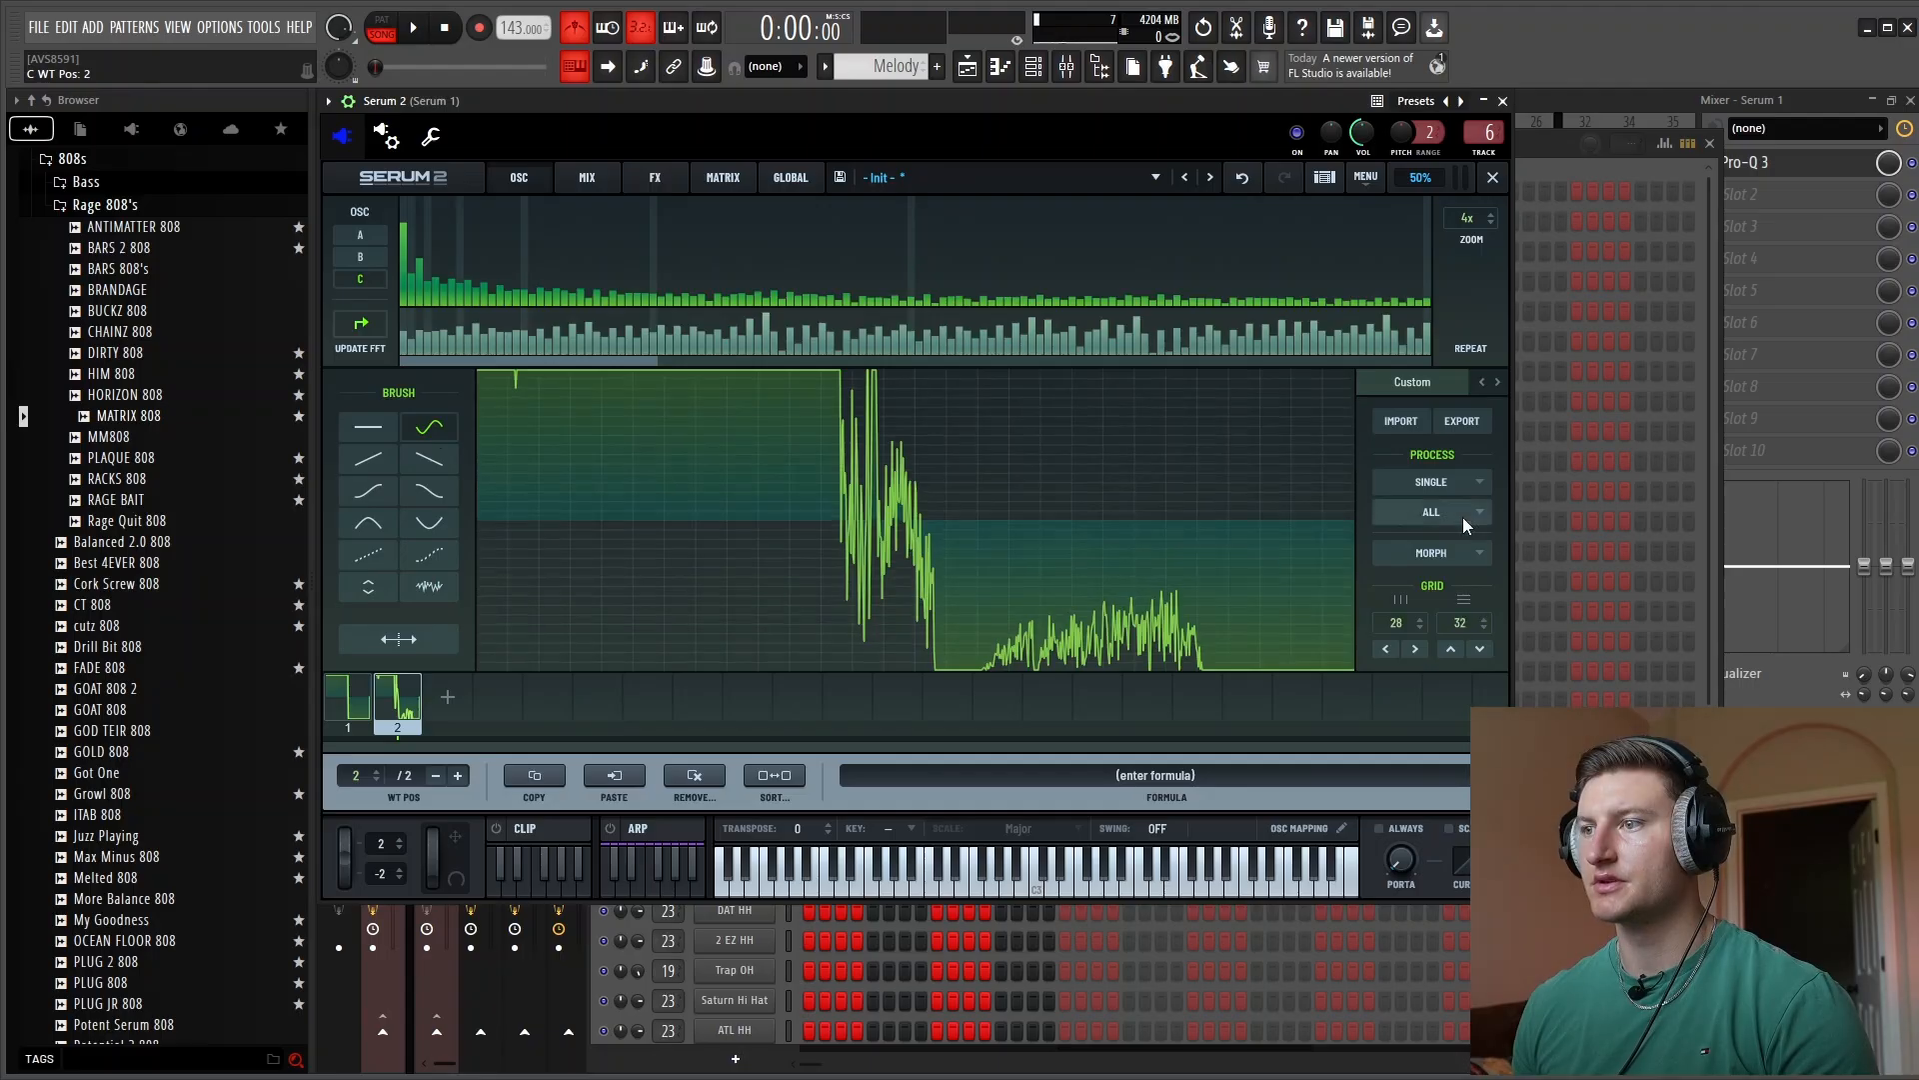
pyautogui.moveTo(1405, 598)
pyautogui.mouseDown()
pyautogui.moveTo(1402, 644)
pyautogui.moveTo(1453, 698)
pyautogui.mouseUp()
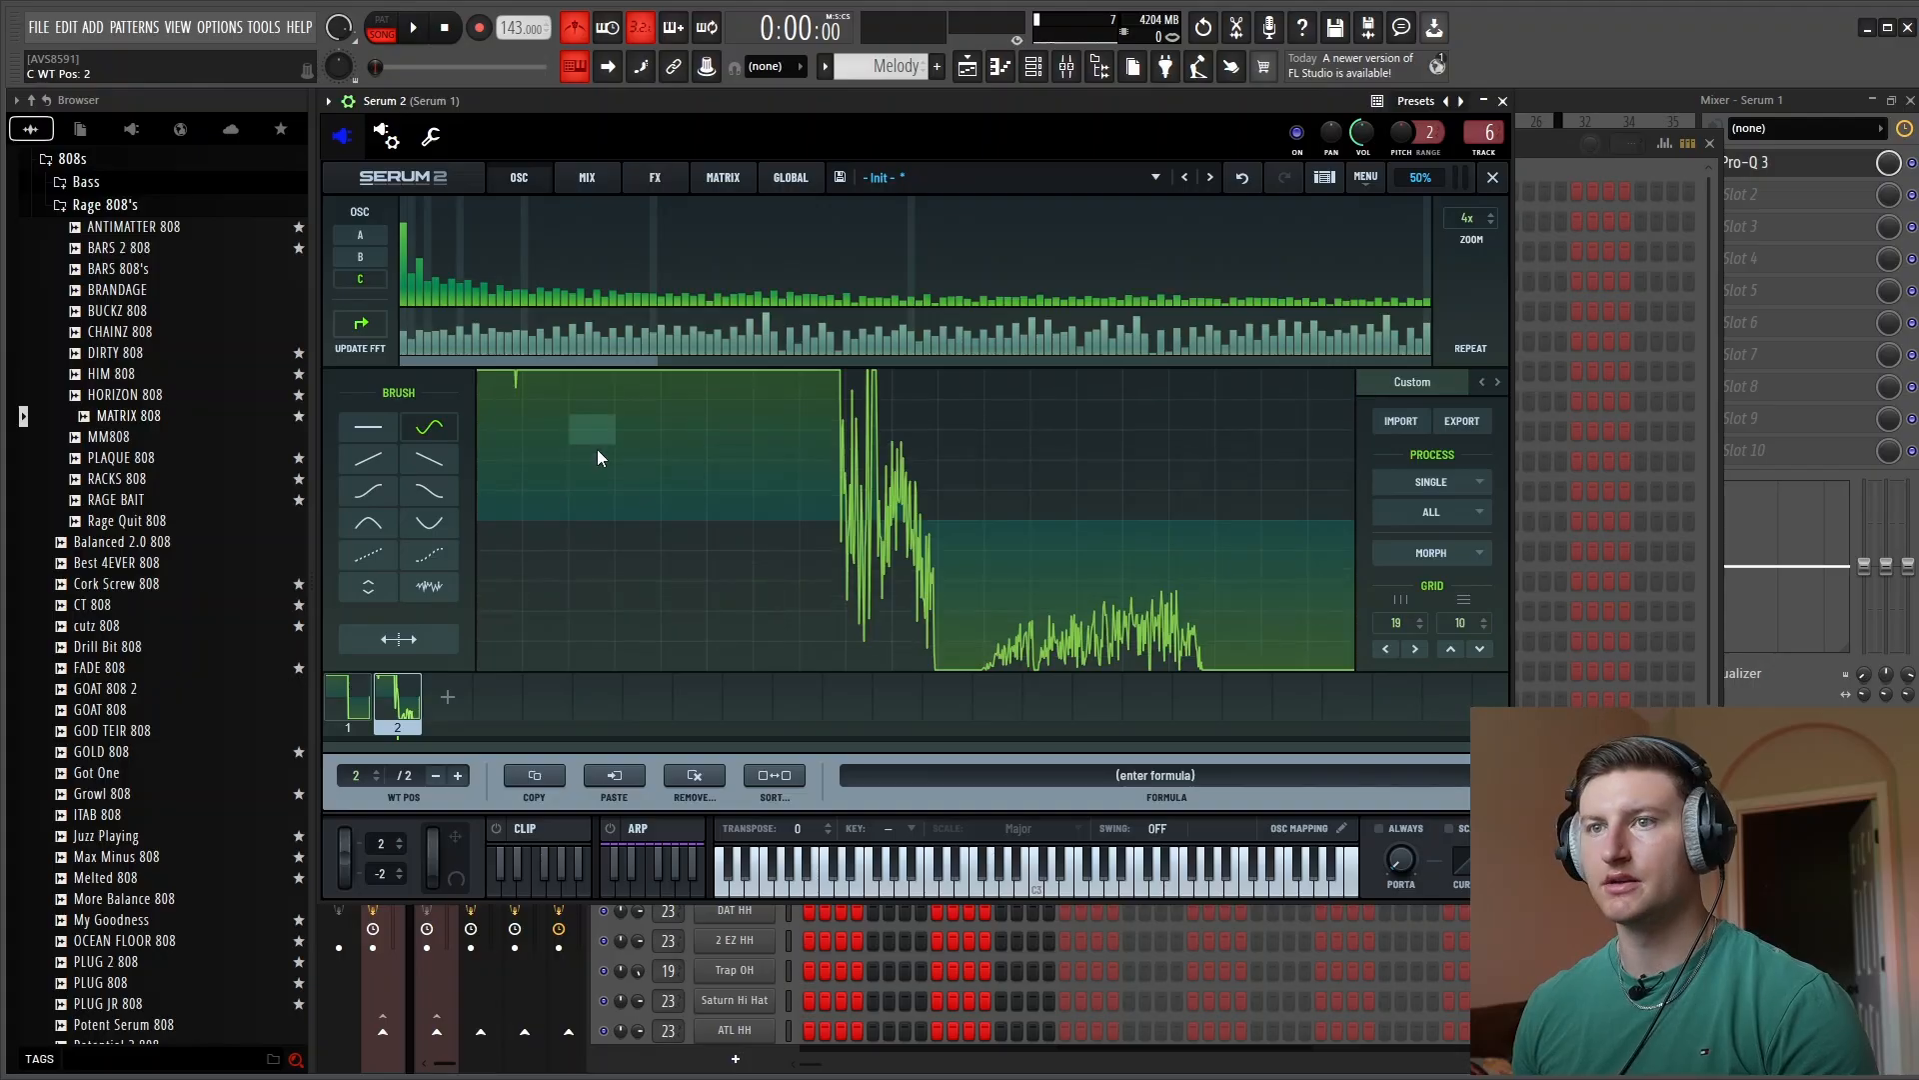
# Cut a shallow rounded dip in the first grid column of oscillator C's second frame and a deeper one in the third, keeping the second column flat
pyautogui.click(429, 520)
pyautogui.click(544, 415)
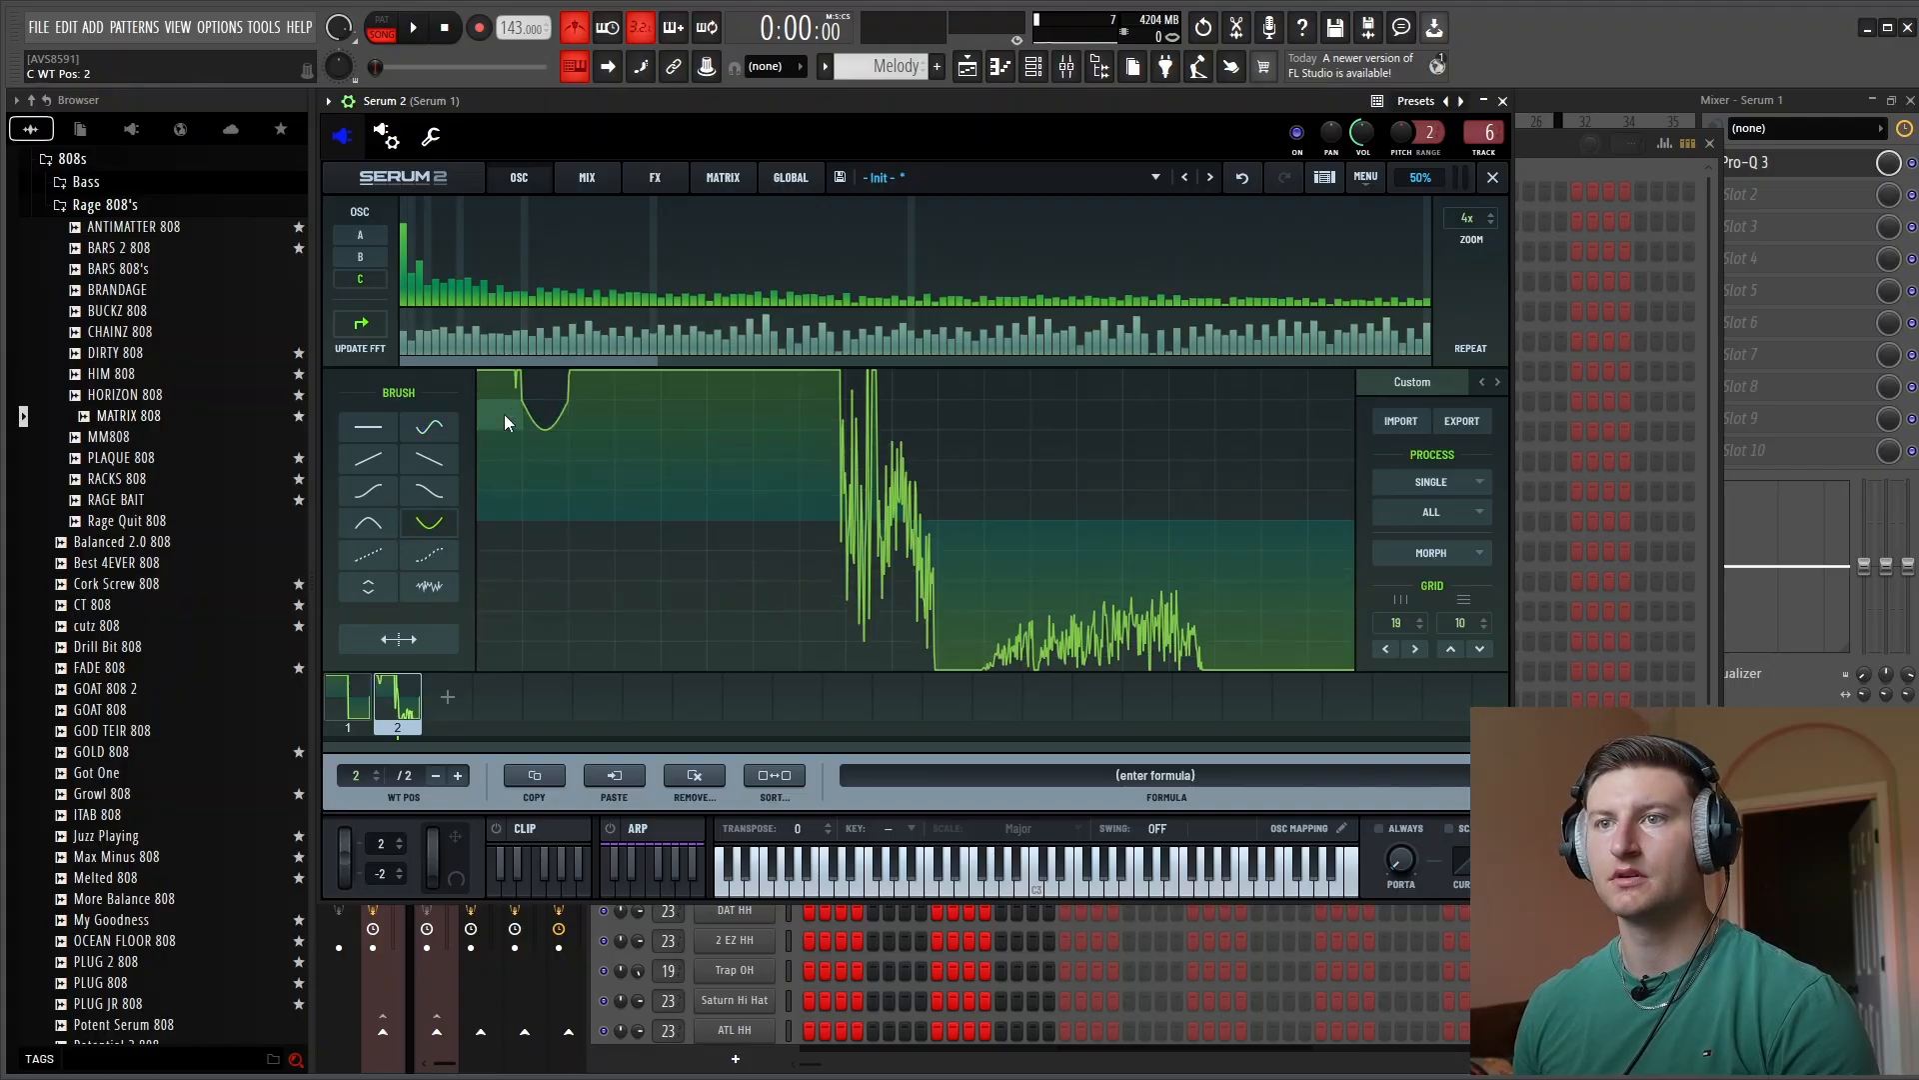
pyautogui.click(500, 388)
pyautogui.click(591, 500)
pyautogui.click(369, 428)
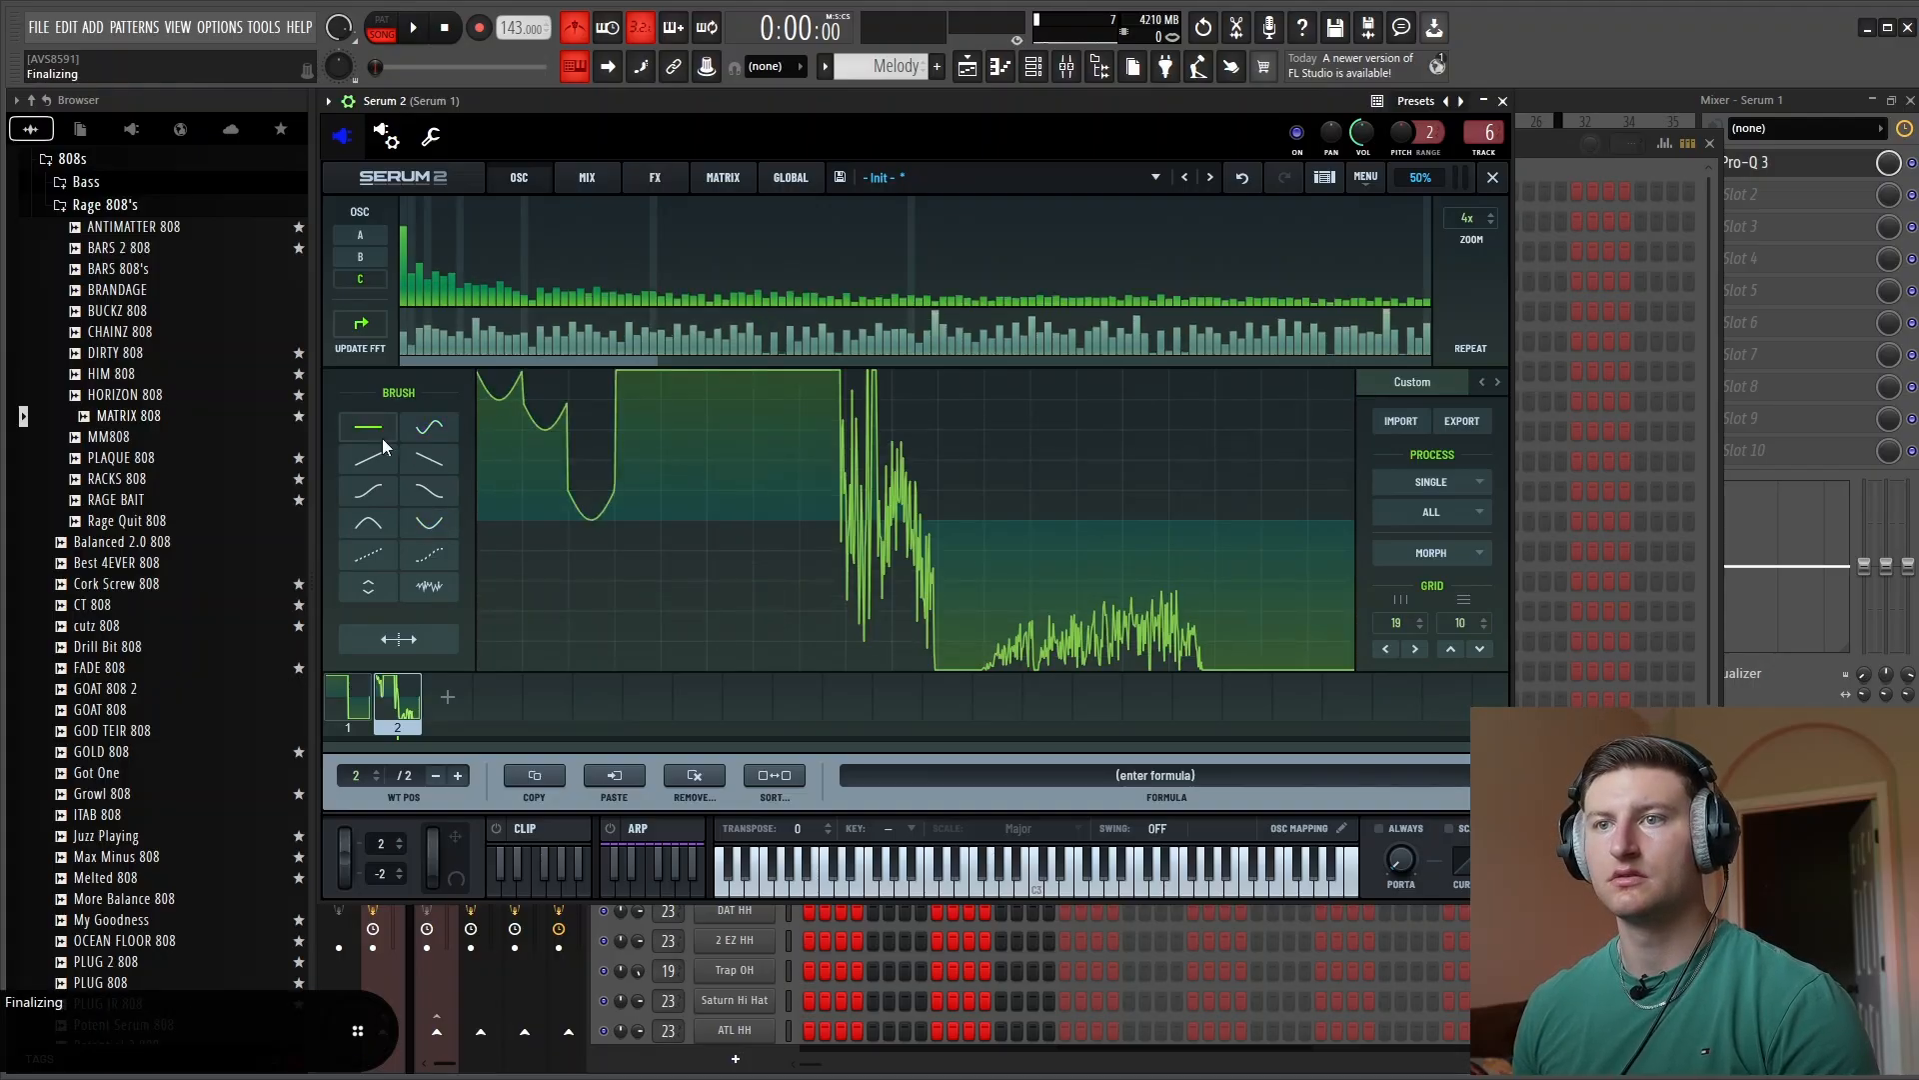
pyautogui.click(540, 371)
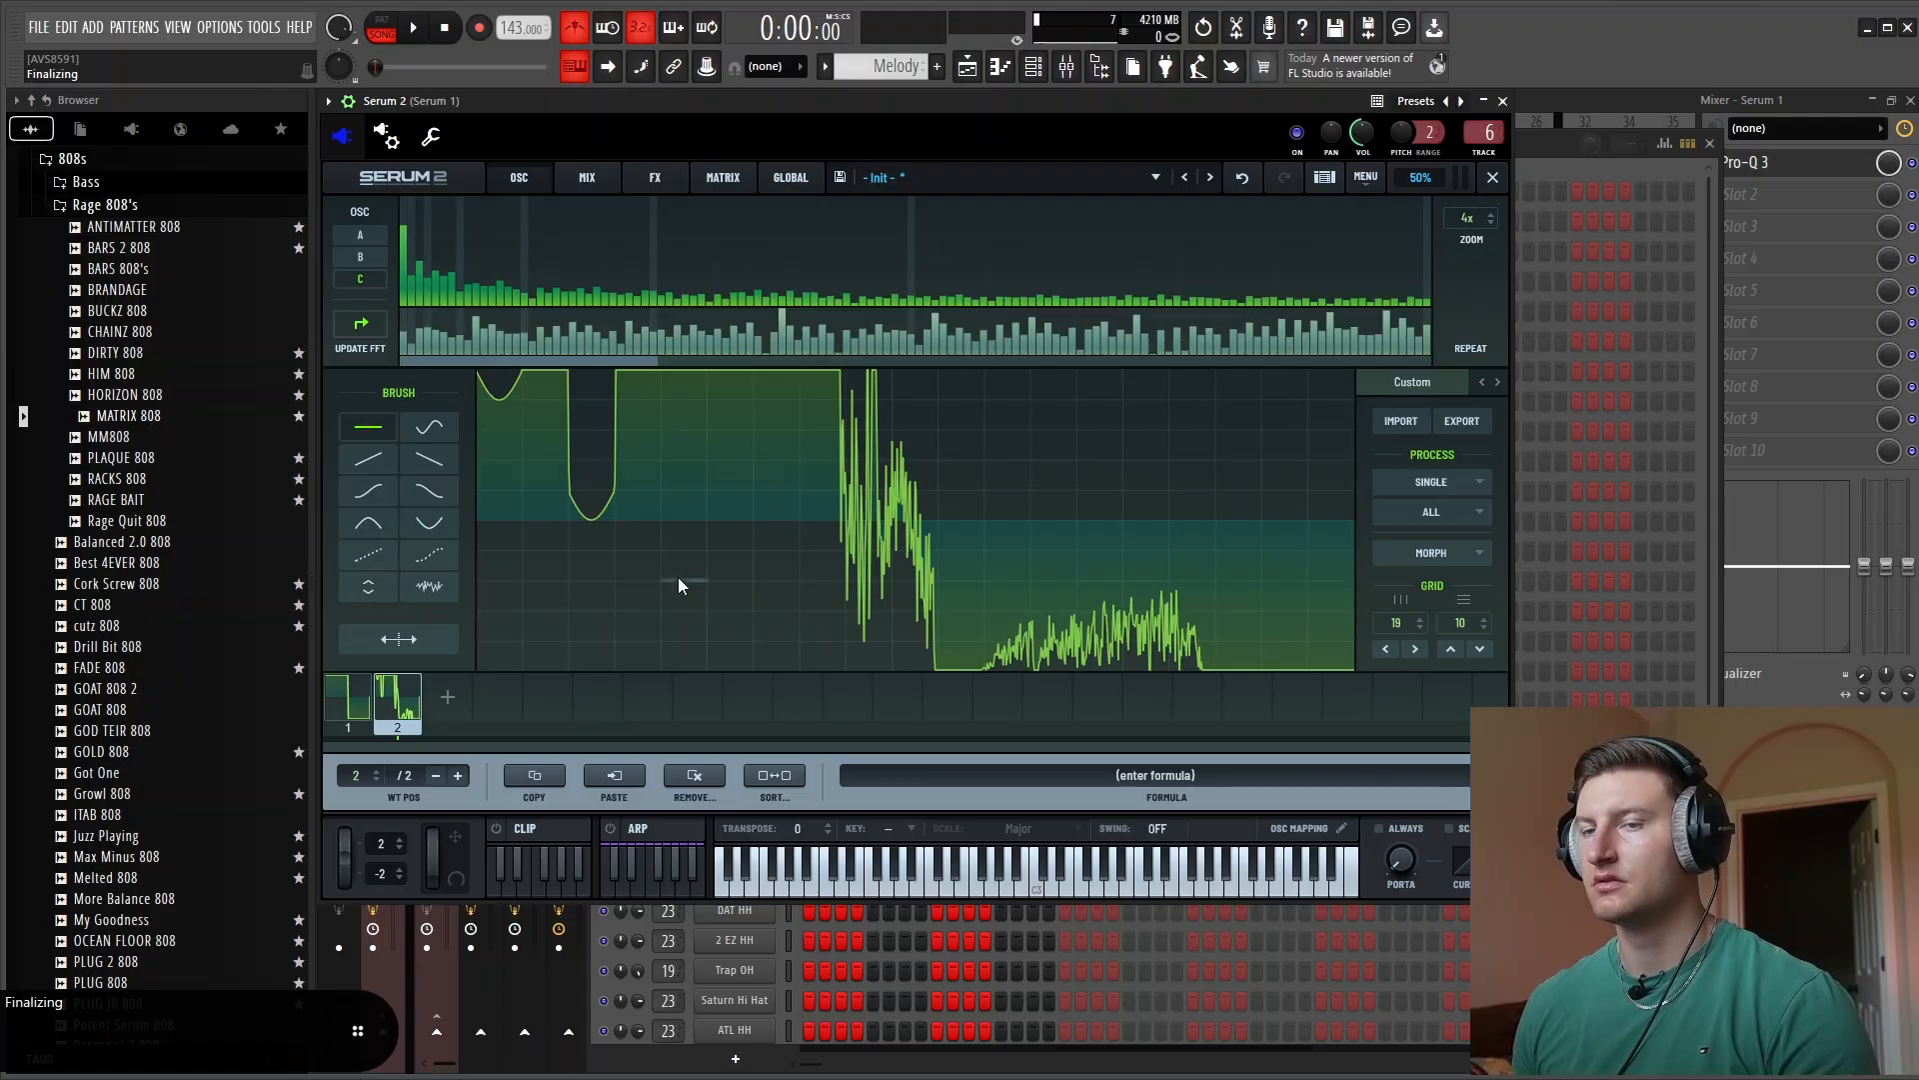
# Draw stepped upward ramps over the last three grid columns of the second frame, climbing from the bottom to the centre line
pyautogui.click(370, 552)
pyautogui.click(367, 458)
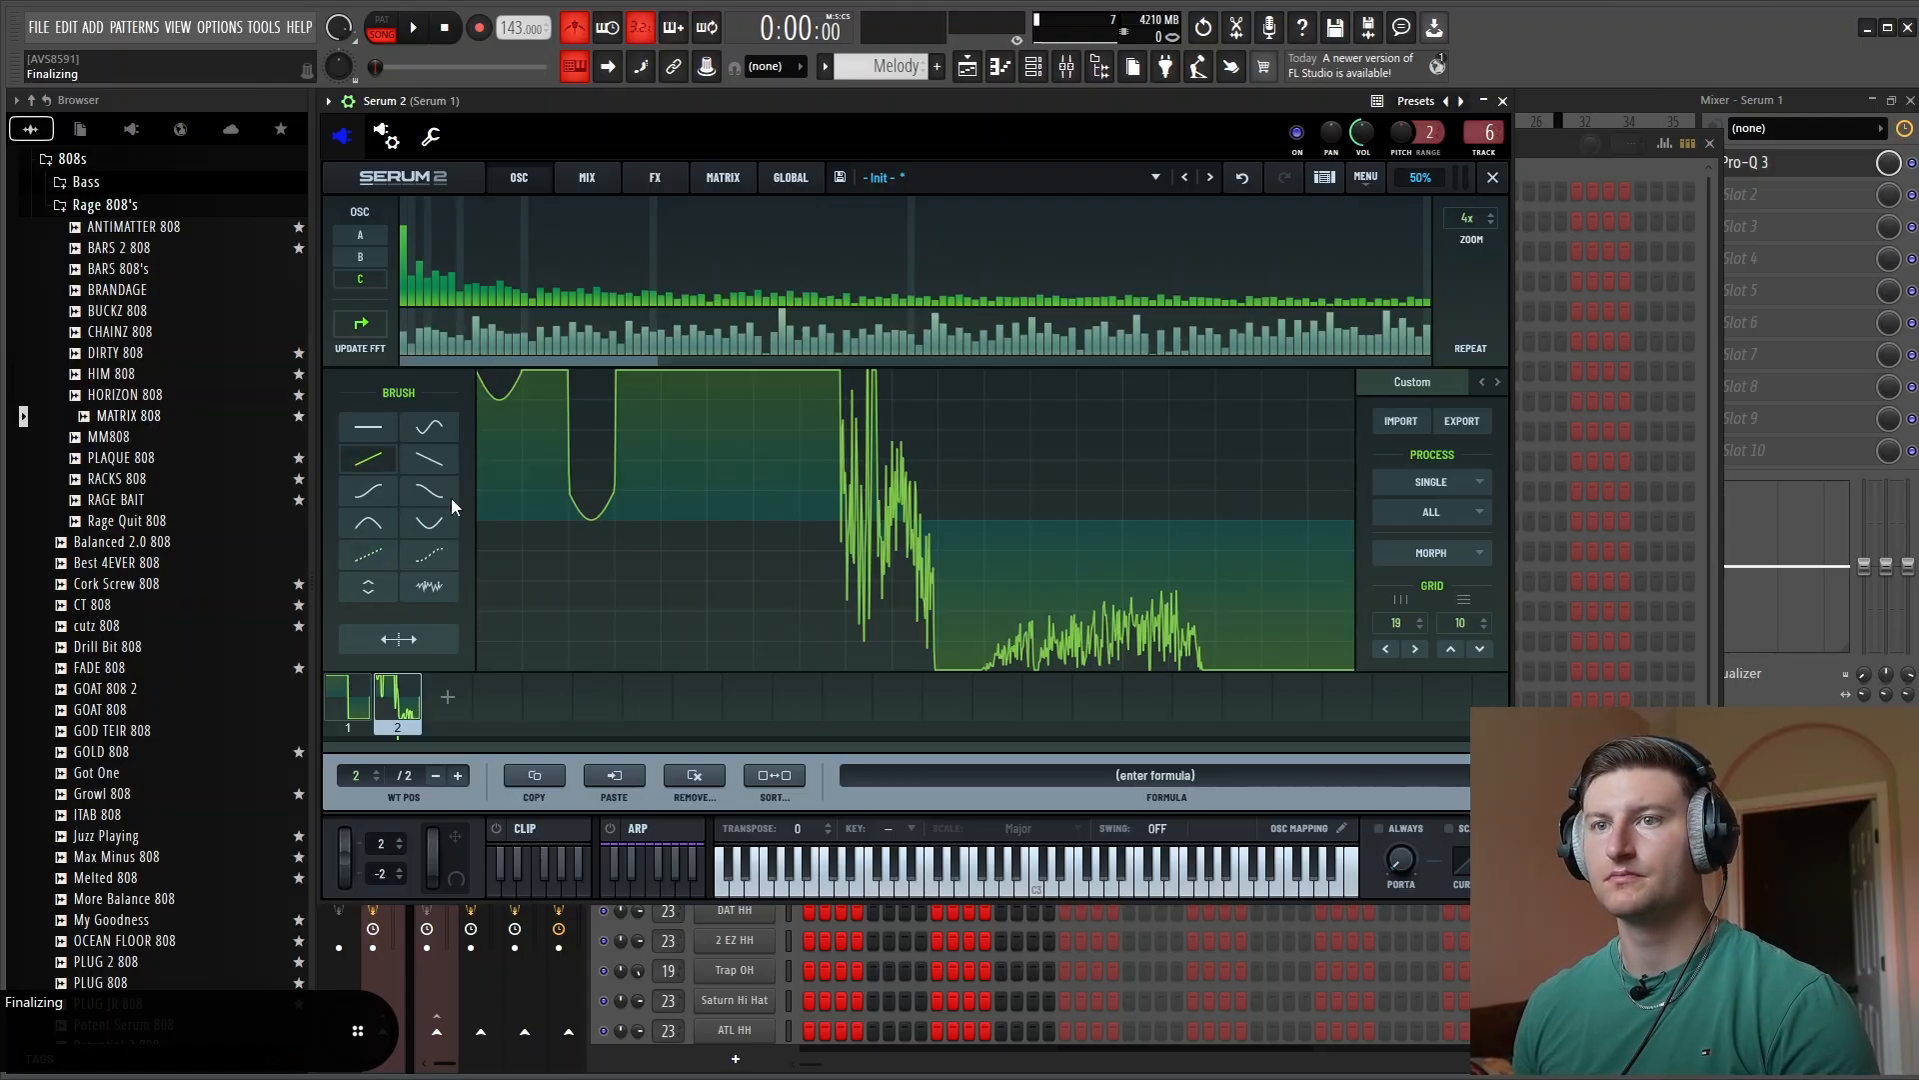
pyautogui.moveTo(1215, 640)
pyautogui.mouseDown()
pyautogui.moveTo(1319, 584)
pyautogui.moveTo(1335, 536)
pyautogui.moveTo(1316, 539)
pyautogui.mouseUp()
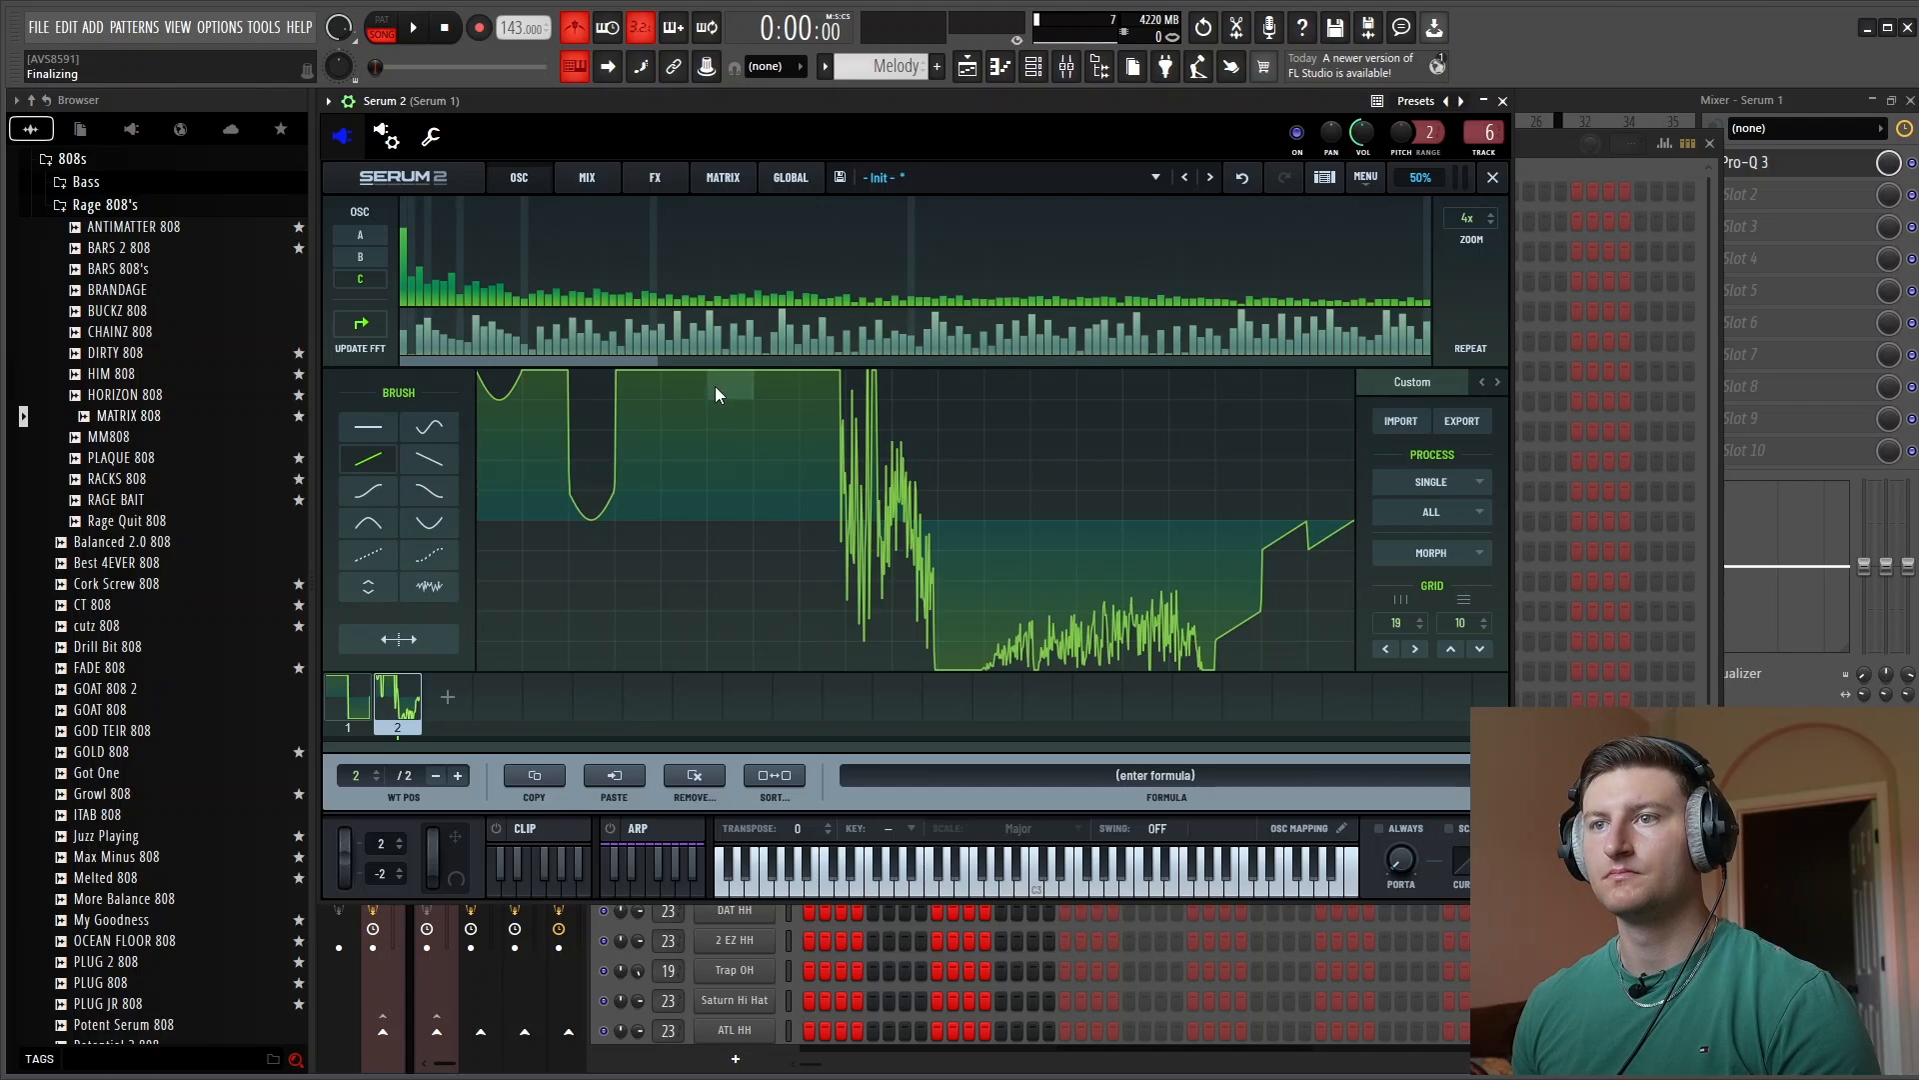
# Slope the upper plateau downward before the central drop, flatten the first noisy column at the top, and select the noise brush
pyautogui.click(444, 458)
pyautogui.click(782, 388)
pyautogui.click(812, 416)
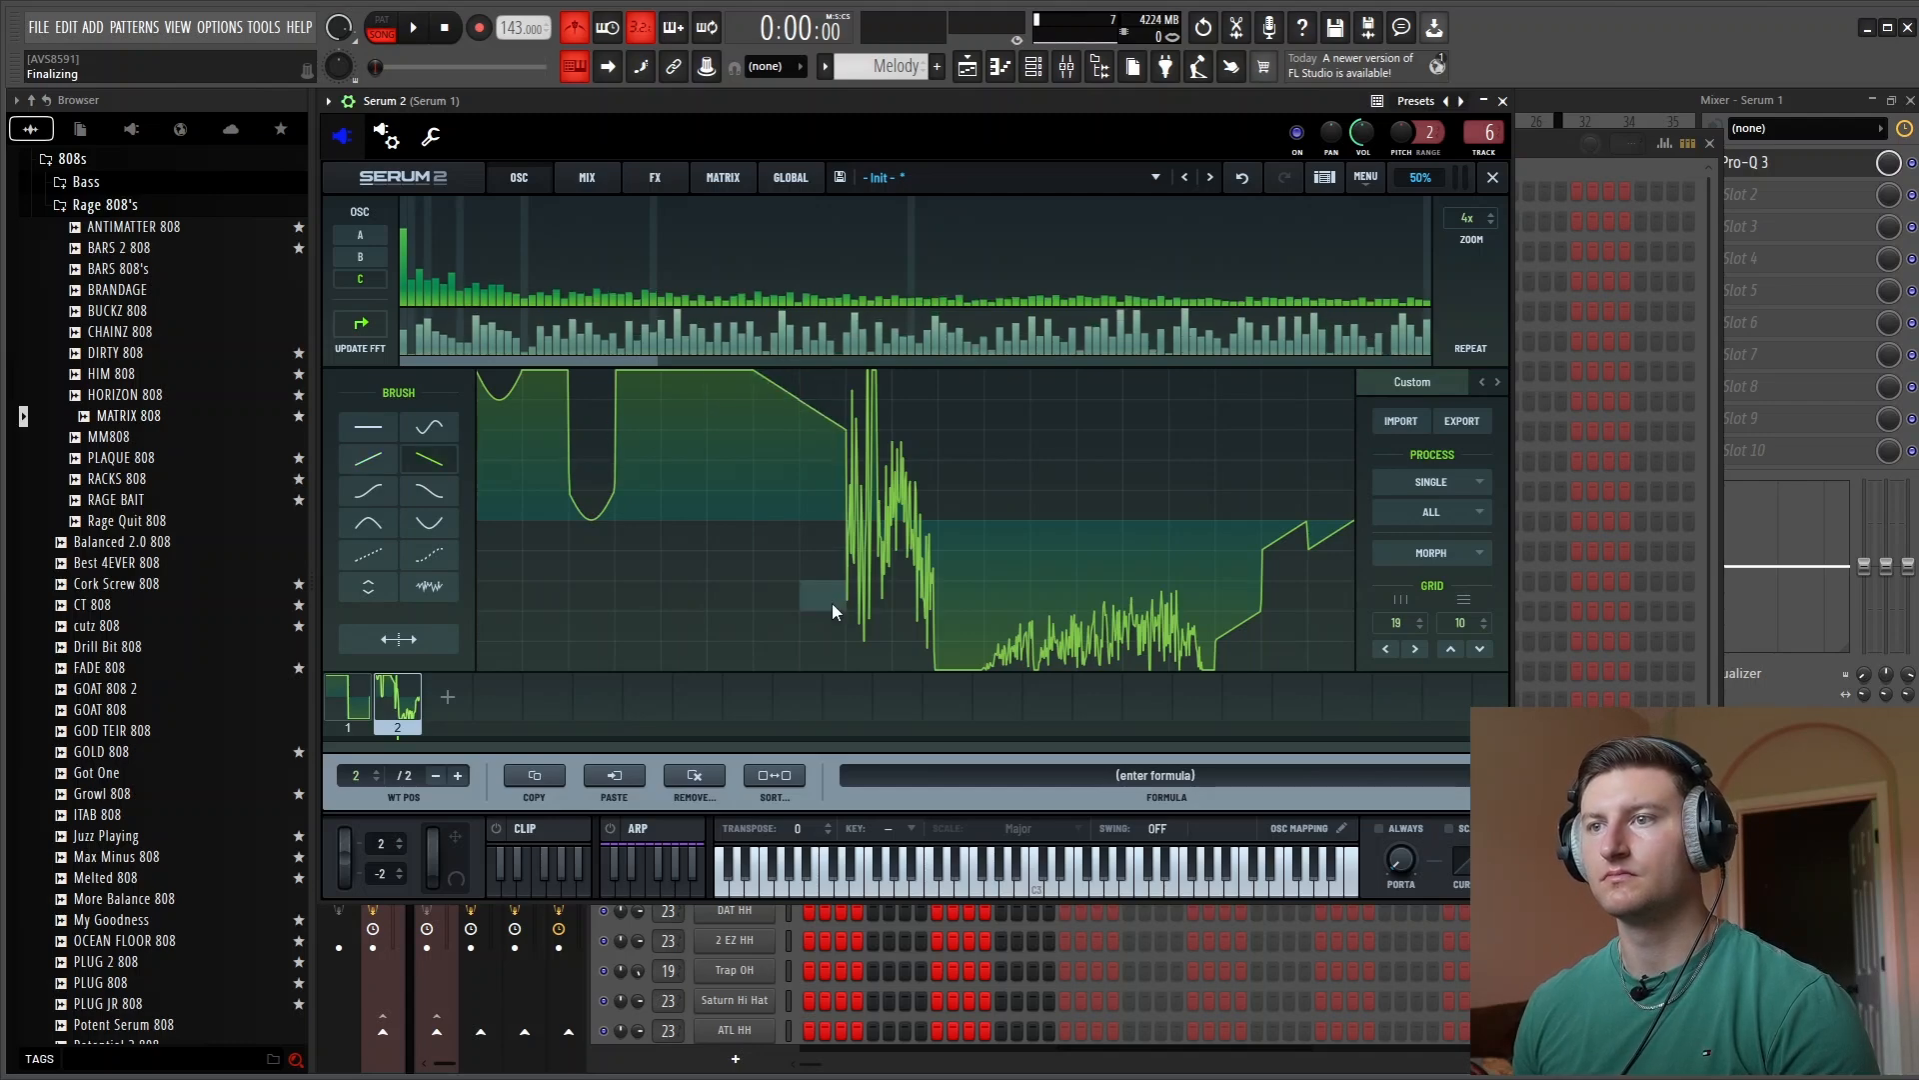
pyautogui.click(372, 430)
pyautogui.click(866, 388)
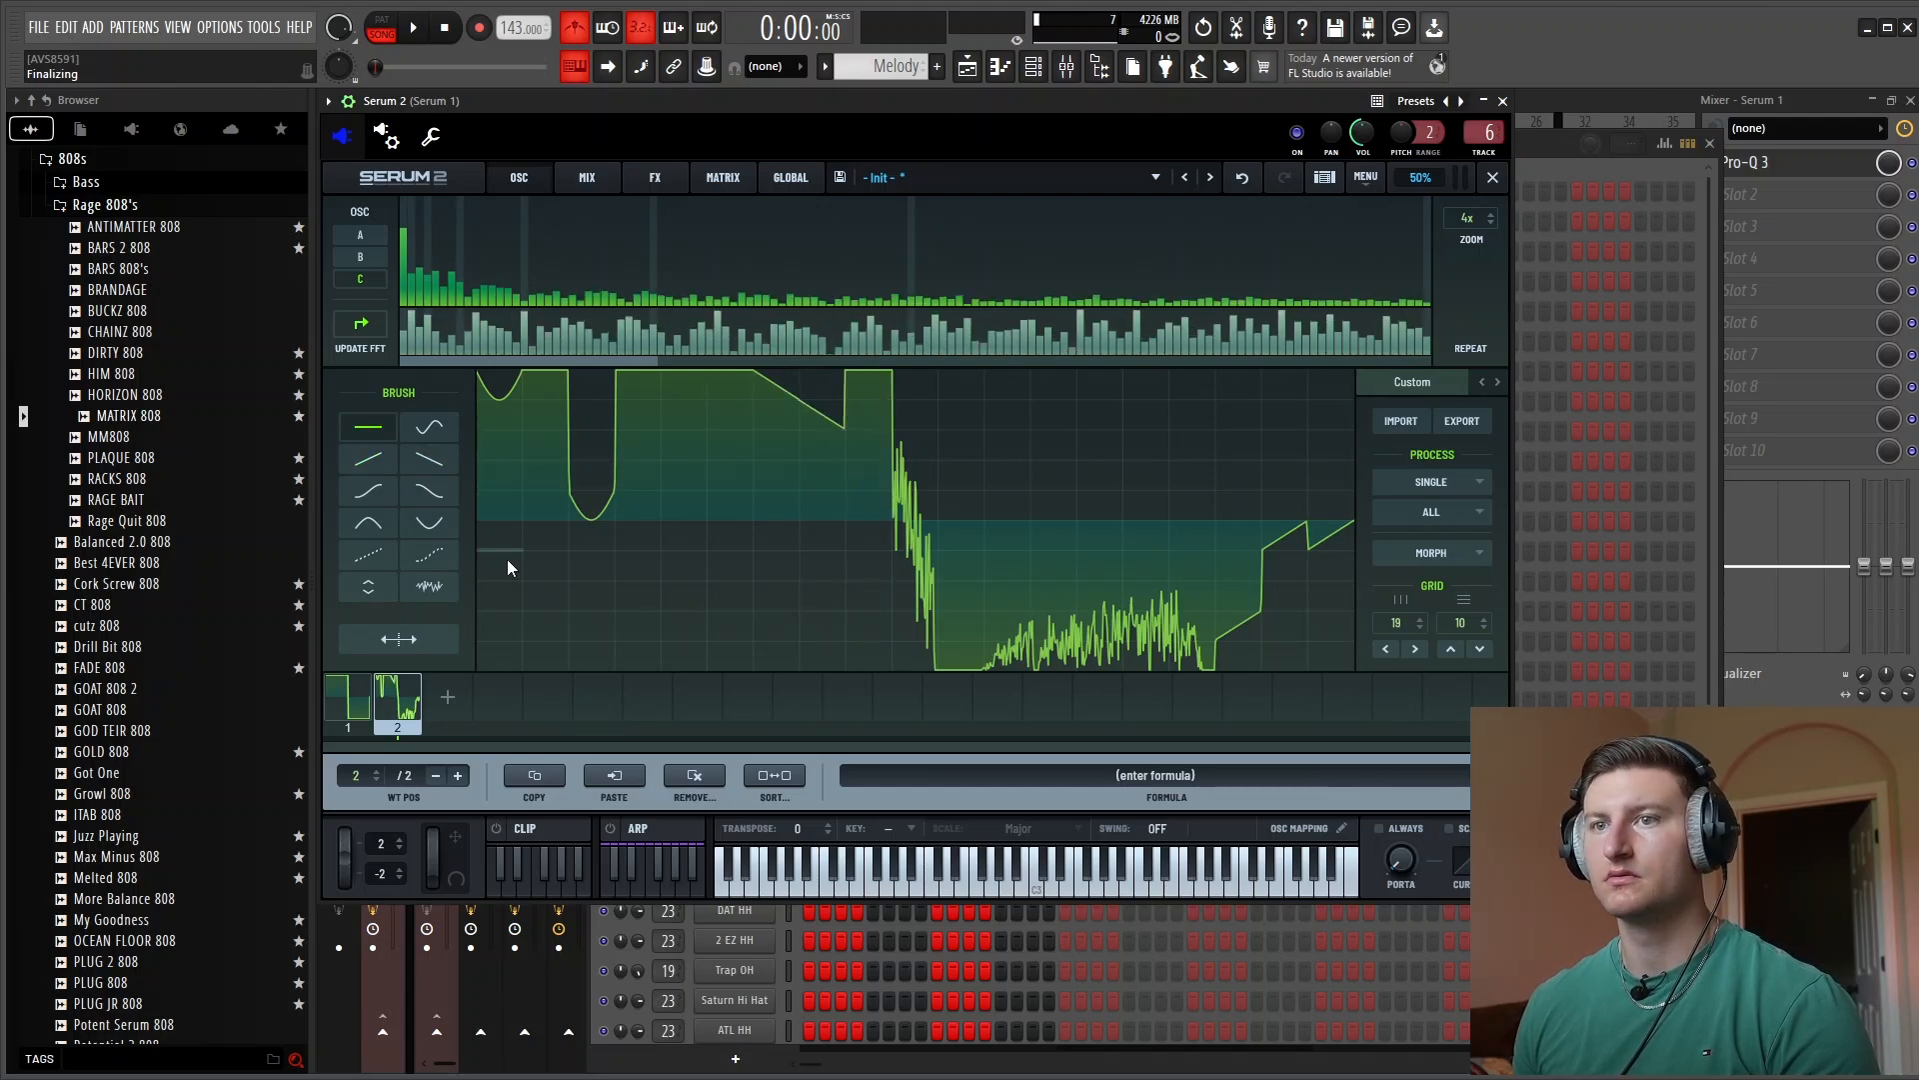
pyautogui.click(432, 586)
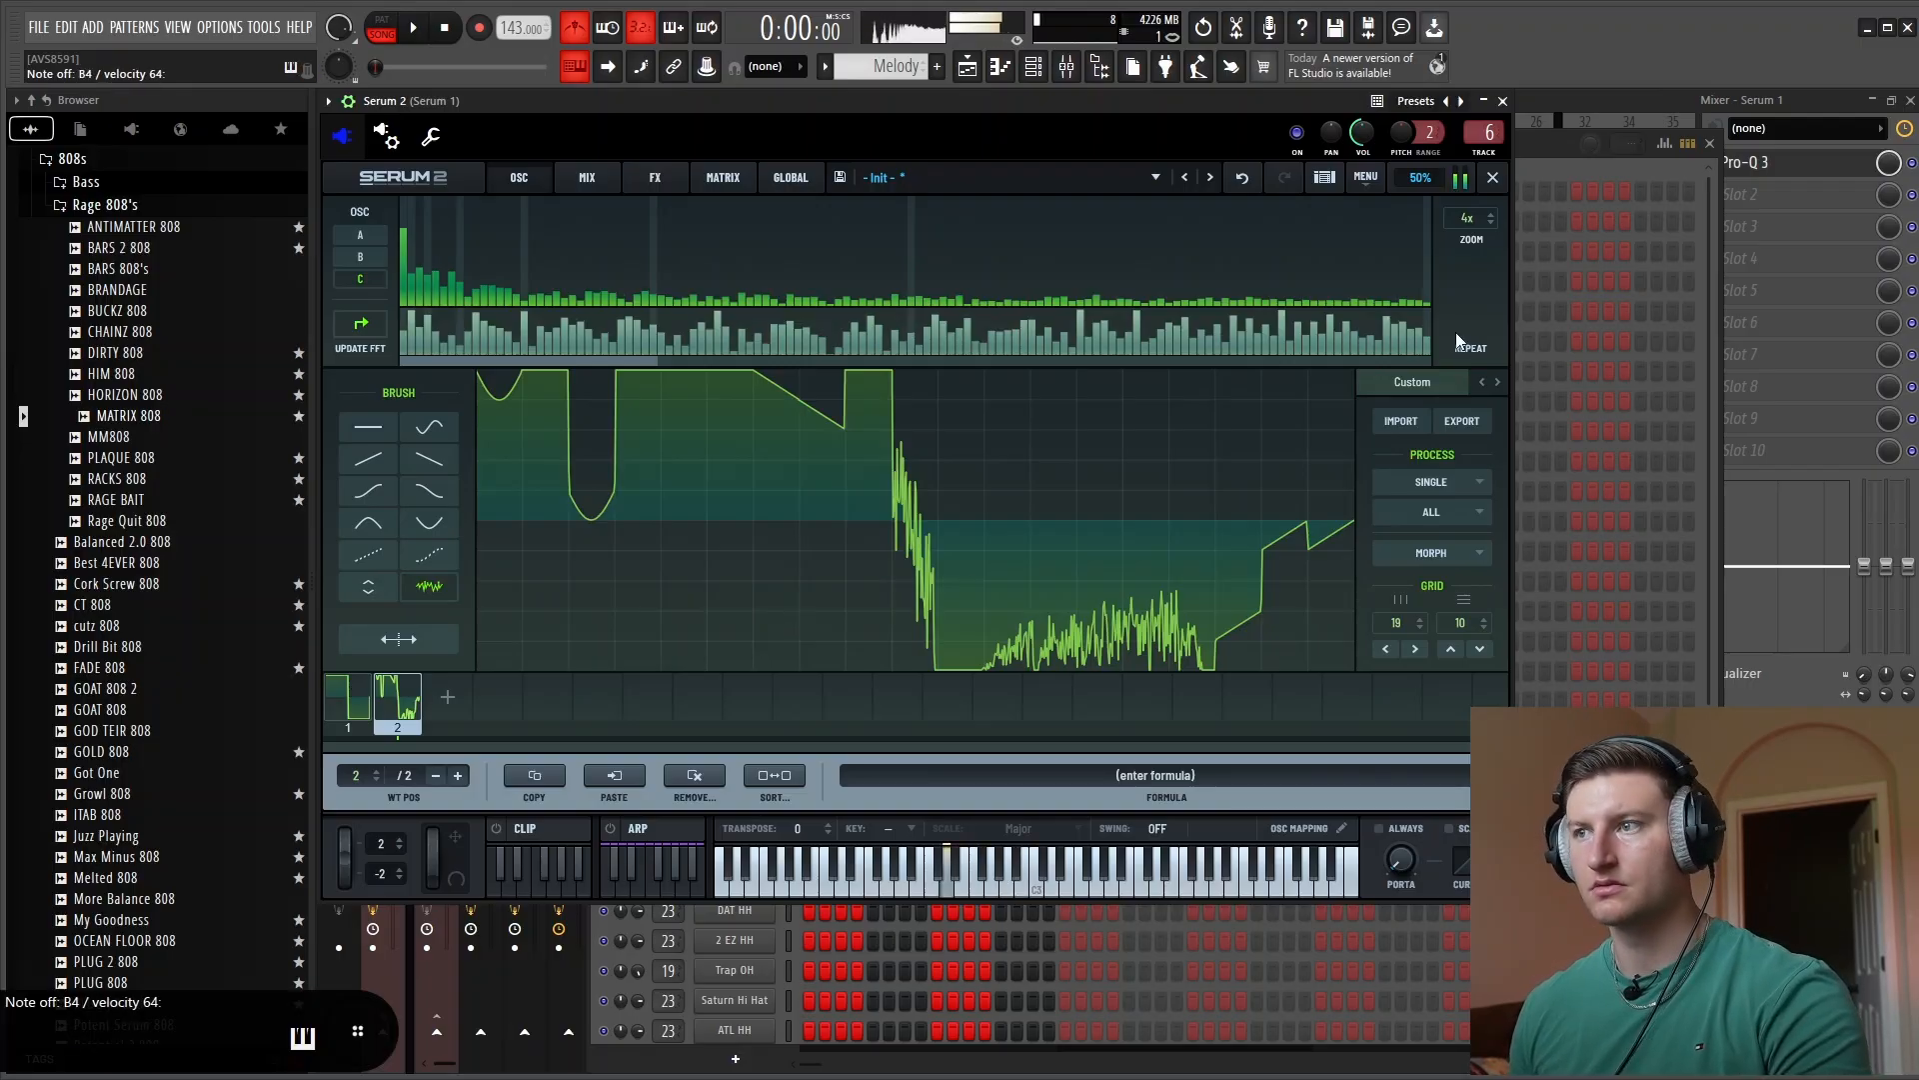
# Sweep oscillator C's wavetable position, spectrally morph its two frames, and remove the DC offset
pyautogui.click(1499, 177)
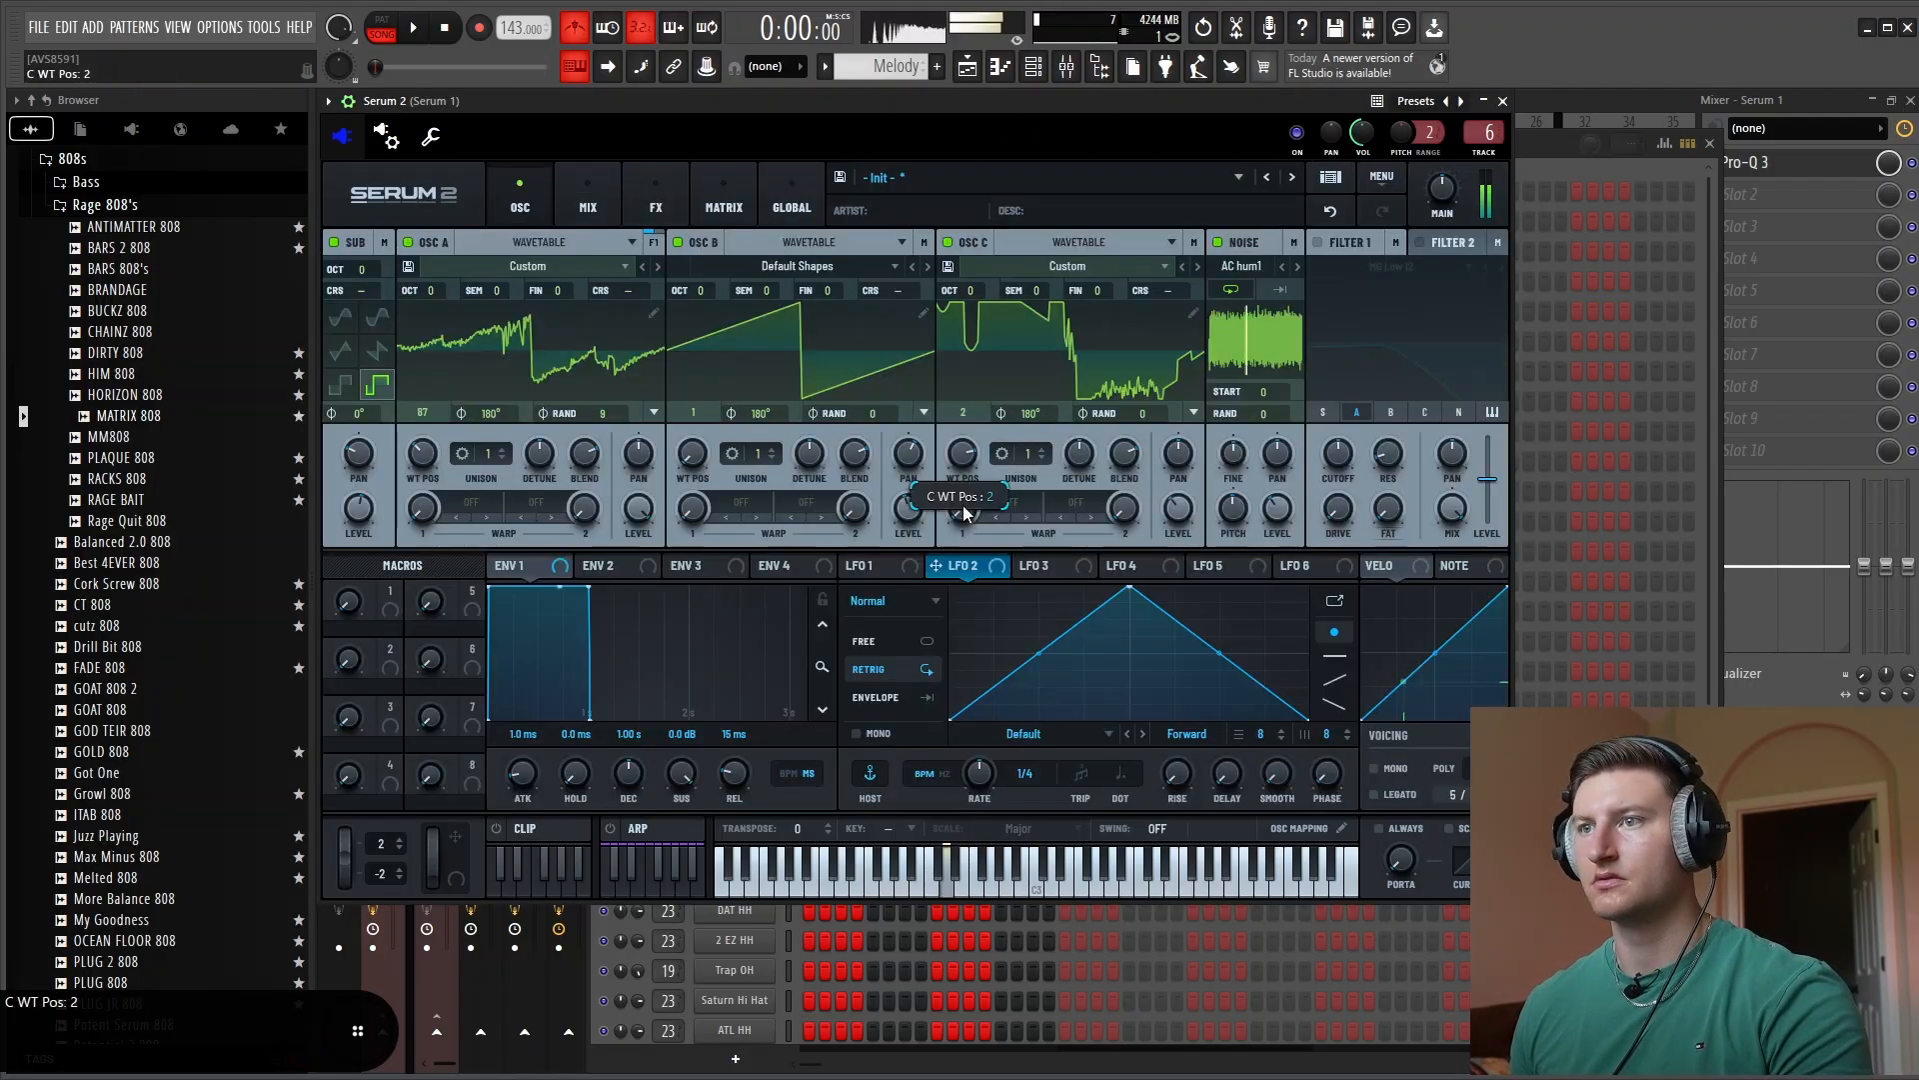
pyautogui.moveTo(966, 642); pyautogui.dragTo(986, 377)
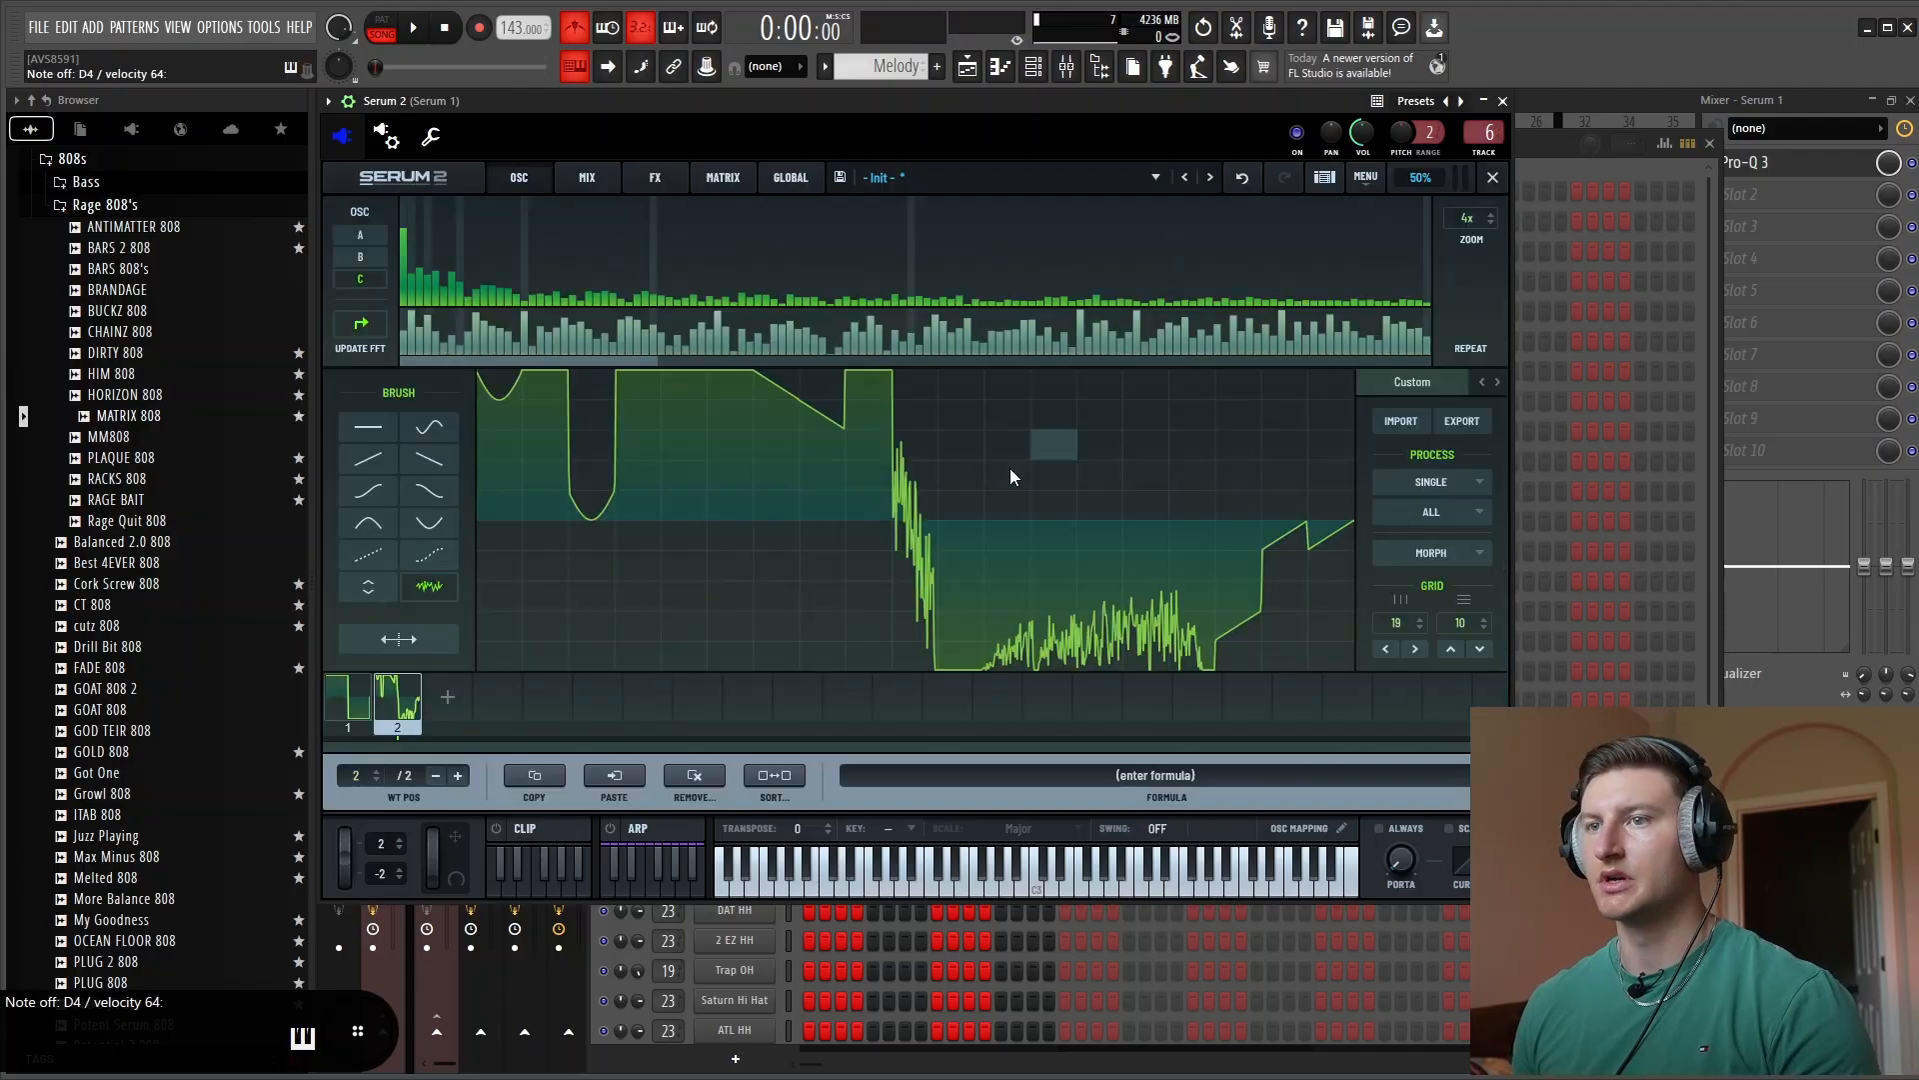
pyautogui.click(1192, 312)
pyautogui.click(1456, 559)
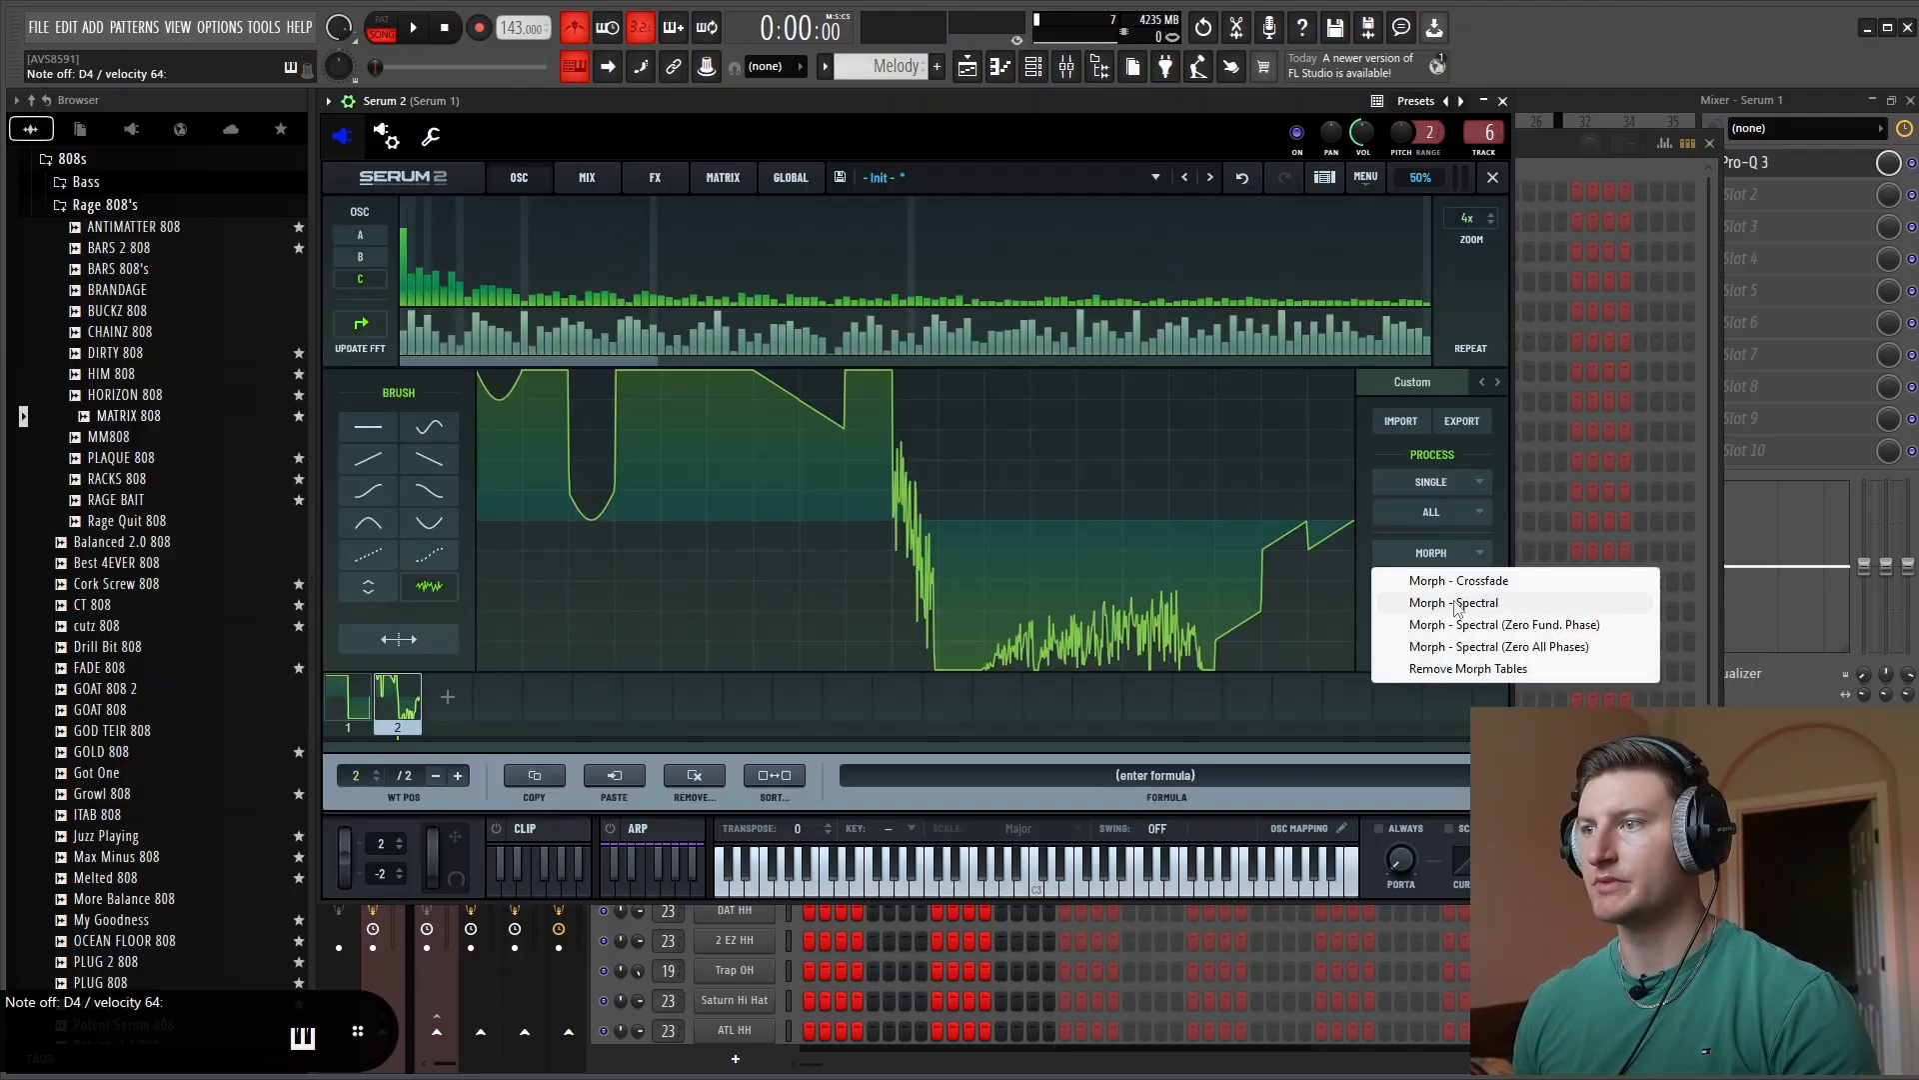
pyautogui.click(1450, 600)
pyautogui.click(1431, 512)
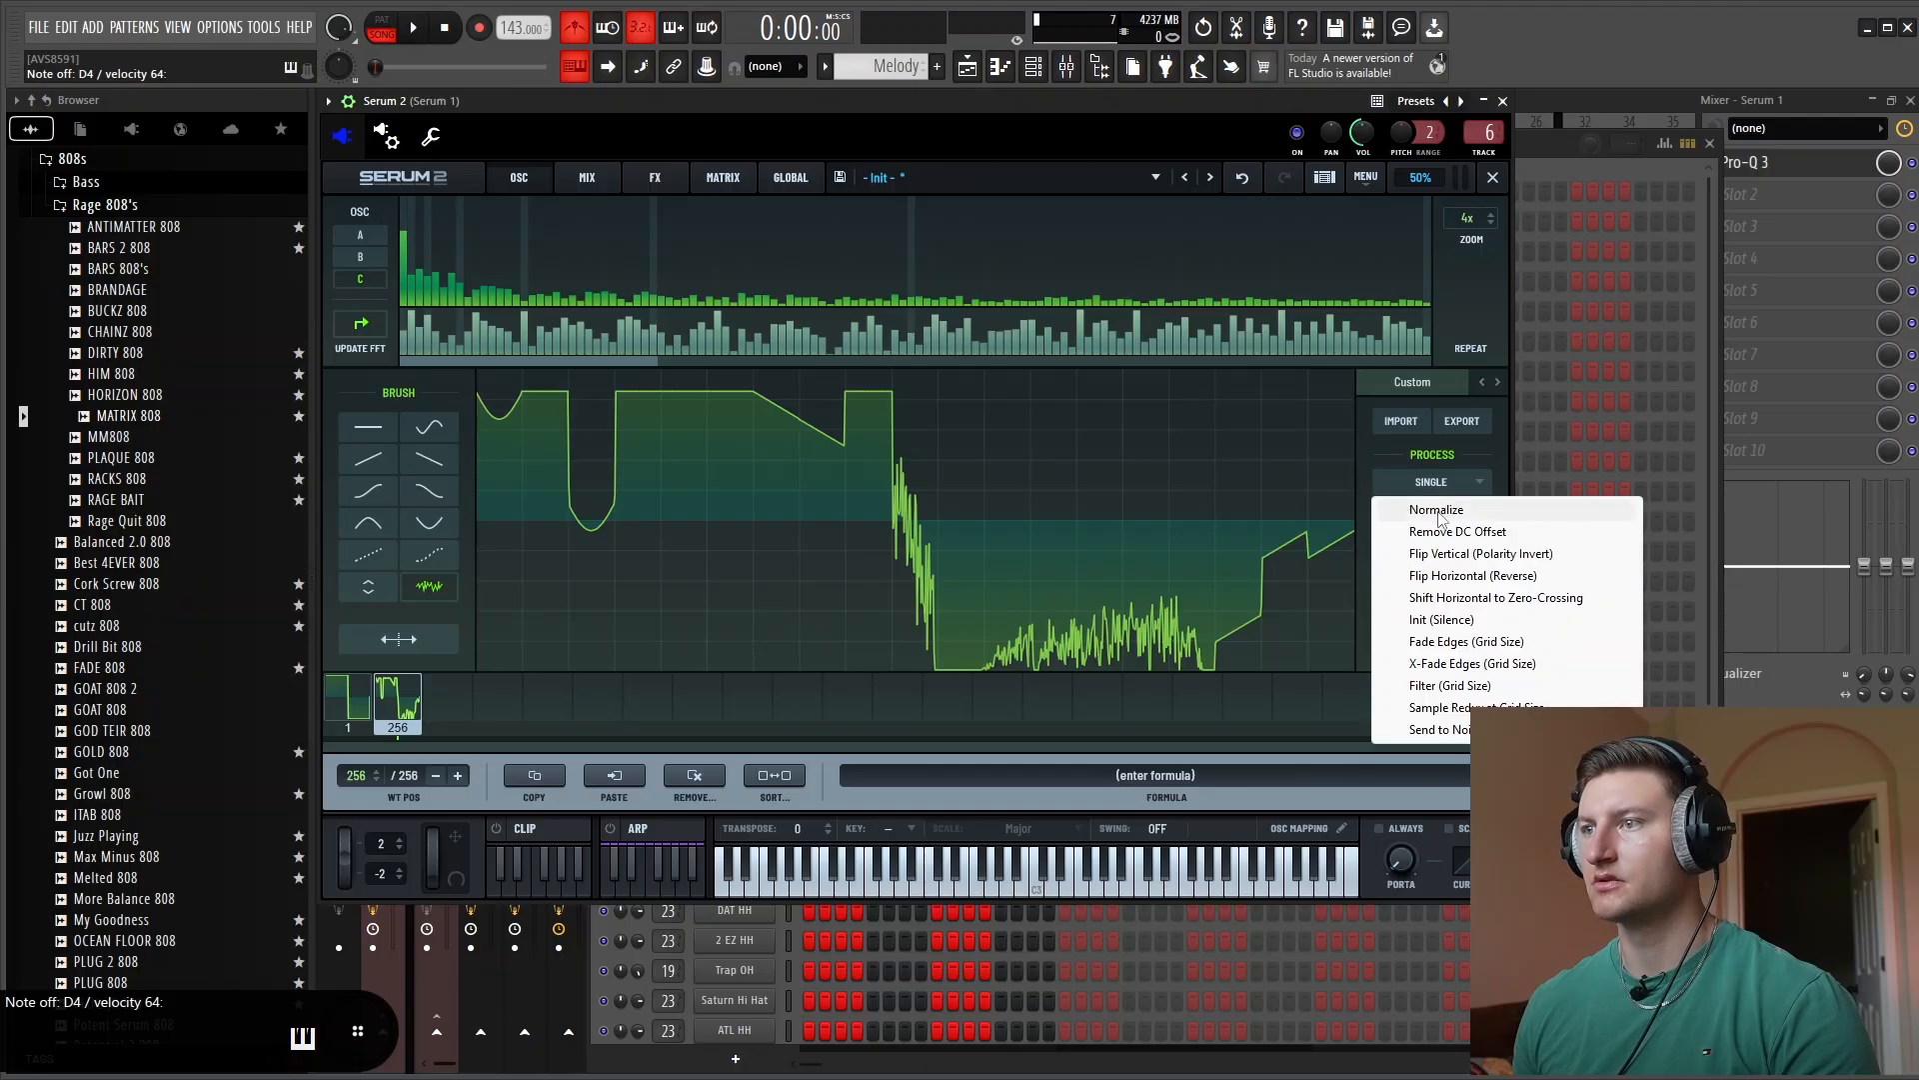
pyautogui.click(1459, 530)
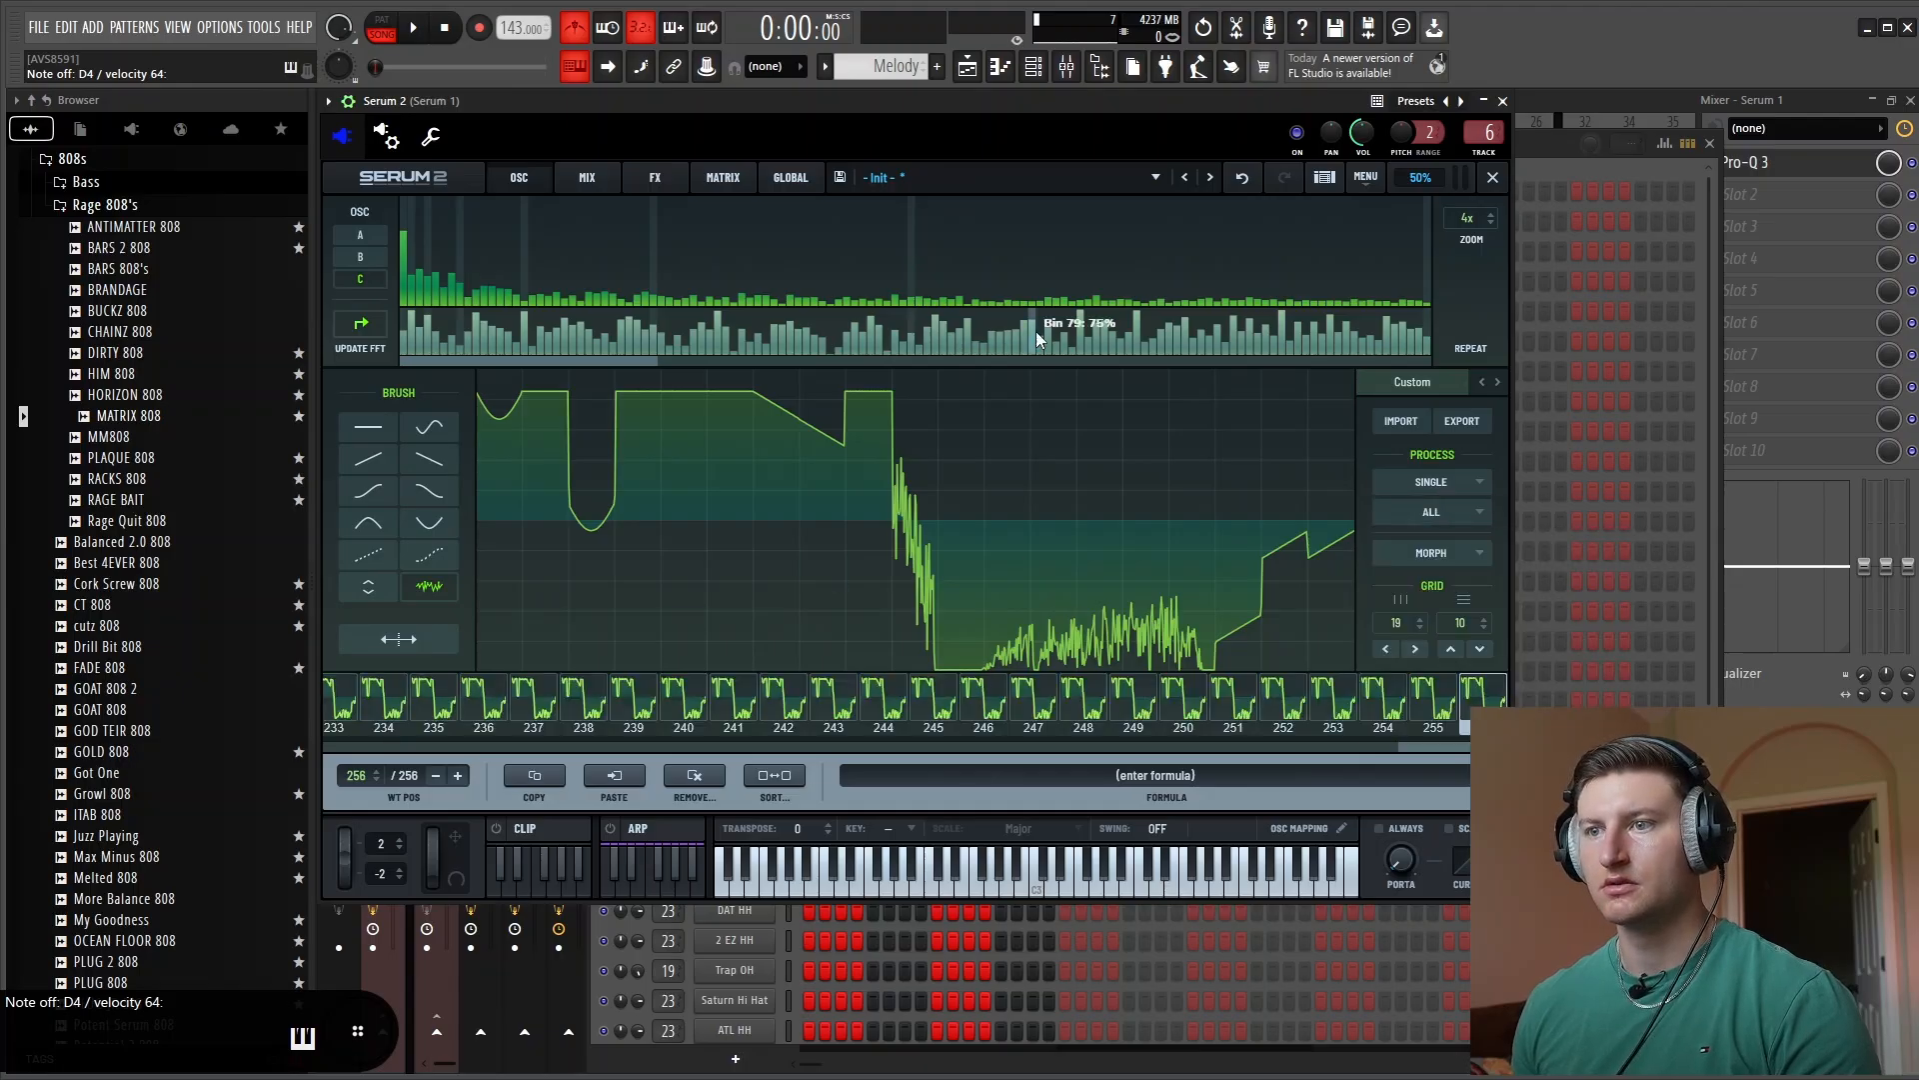
pyautogui.click(1493, 176)
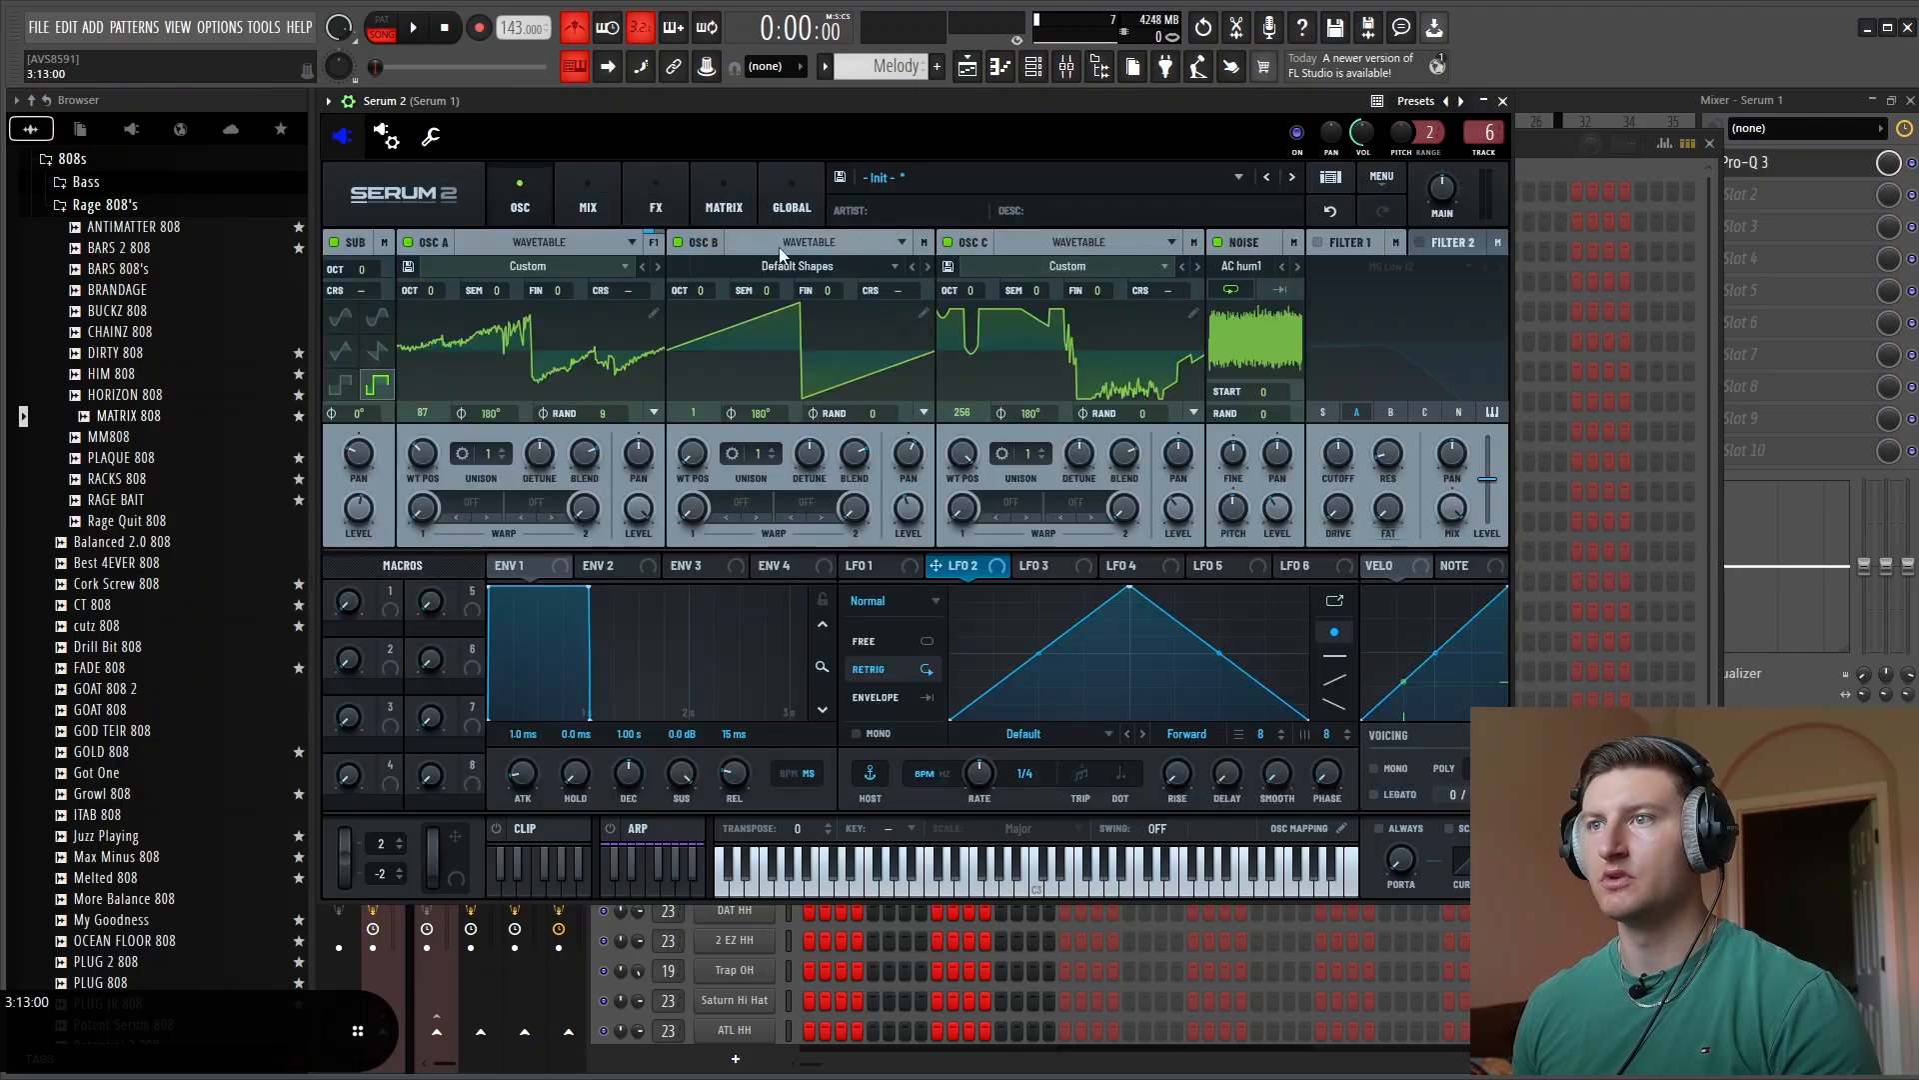
# Disable oscillators A and B, the sub oscillator and the noise oscillator so only oscillator C sounds
pyautogui.click(678, 242)
pyautogui.click(334, 242)
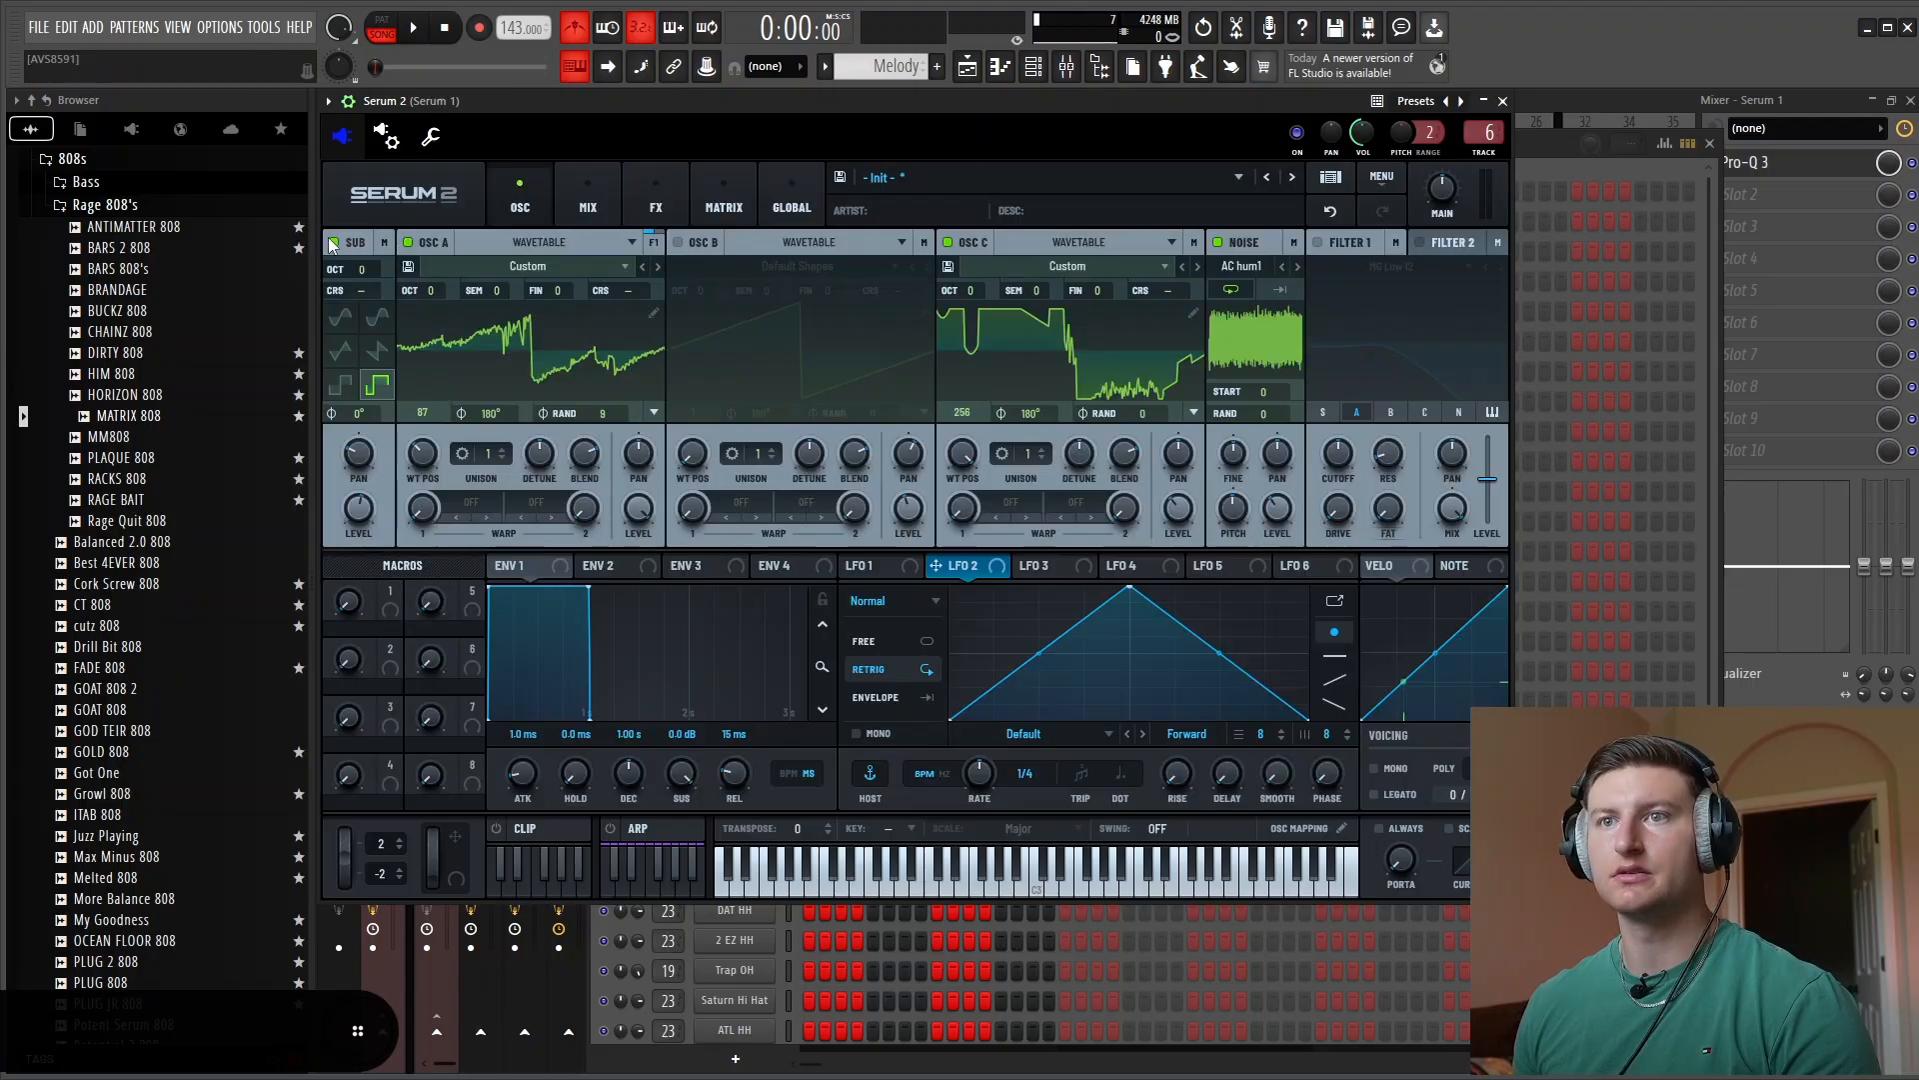
pyautogui.click(408, 242)
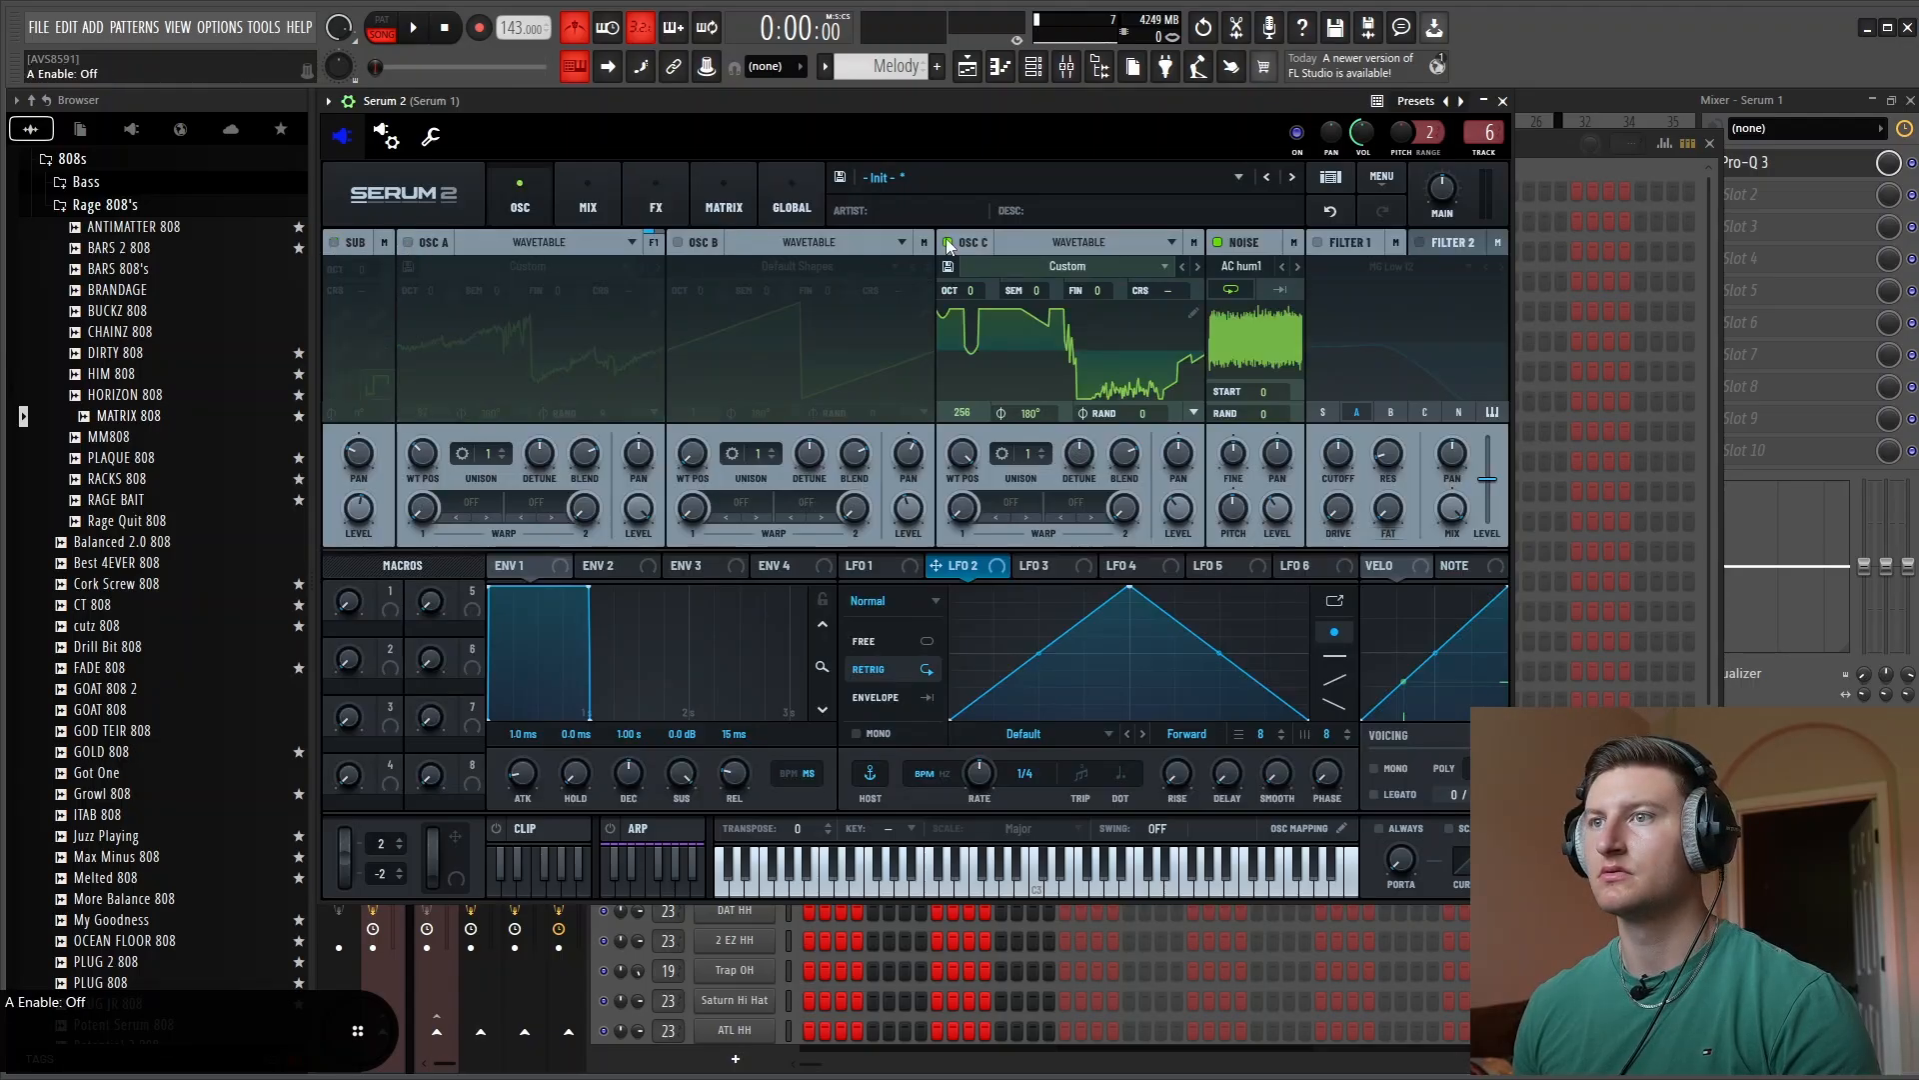
pyautogui.click(1217, 241)
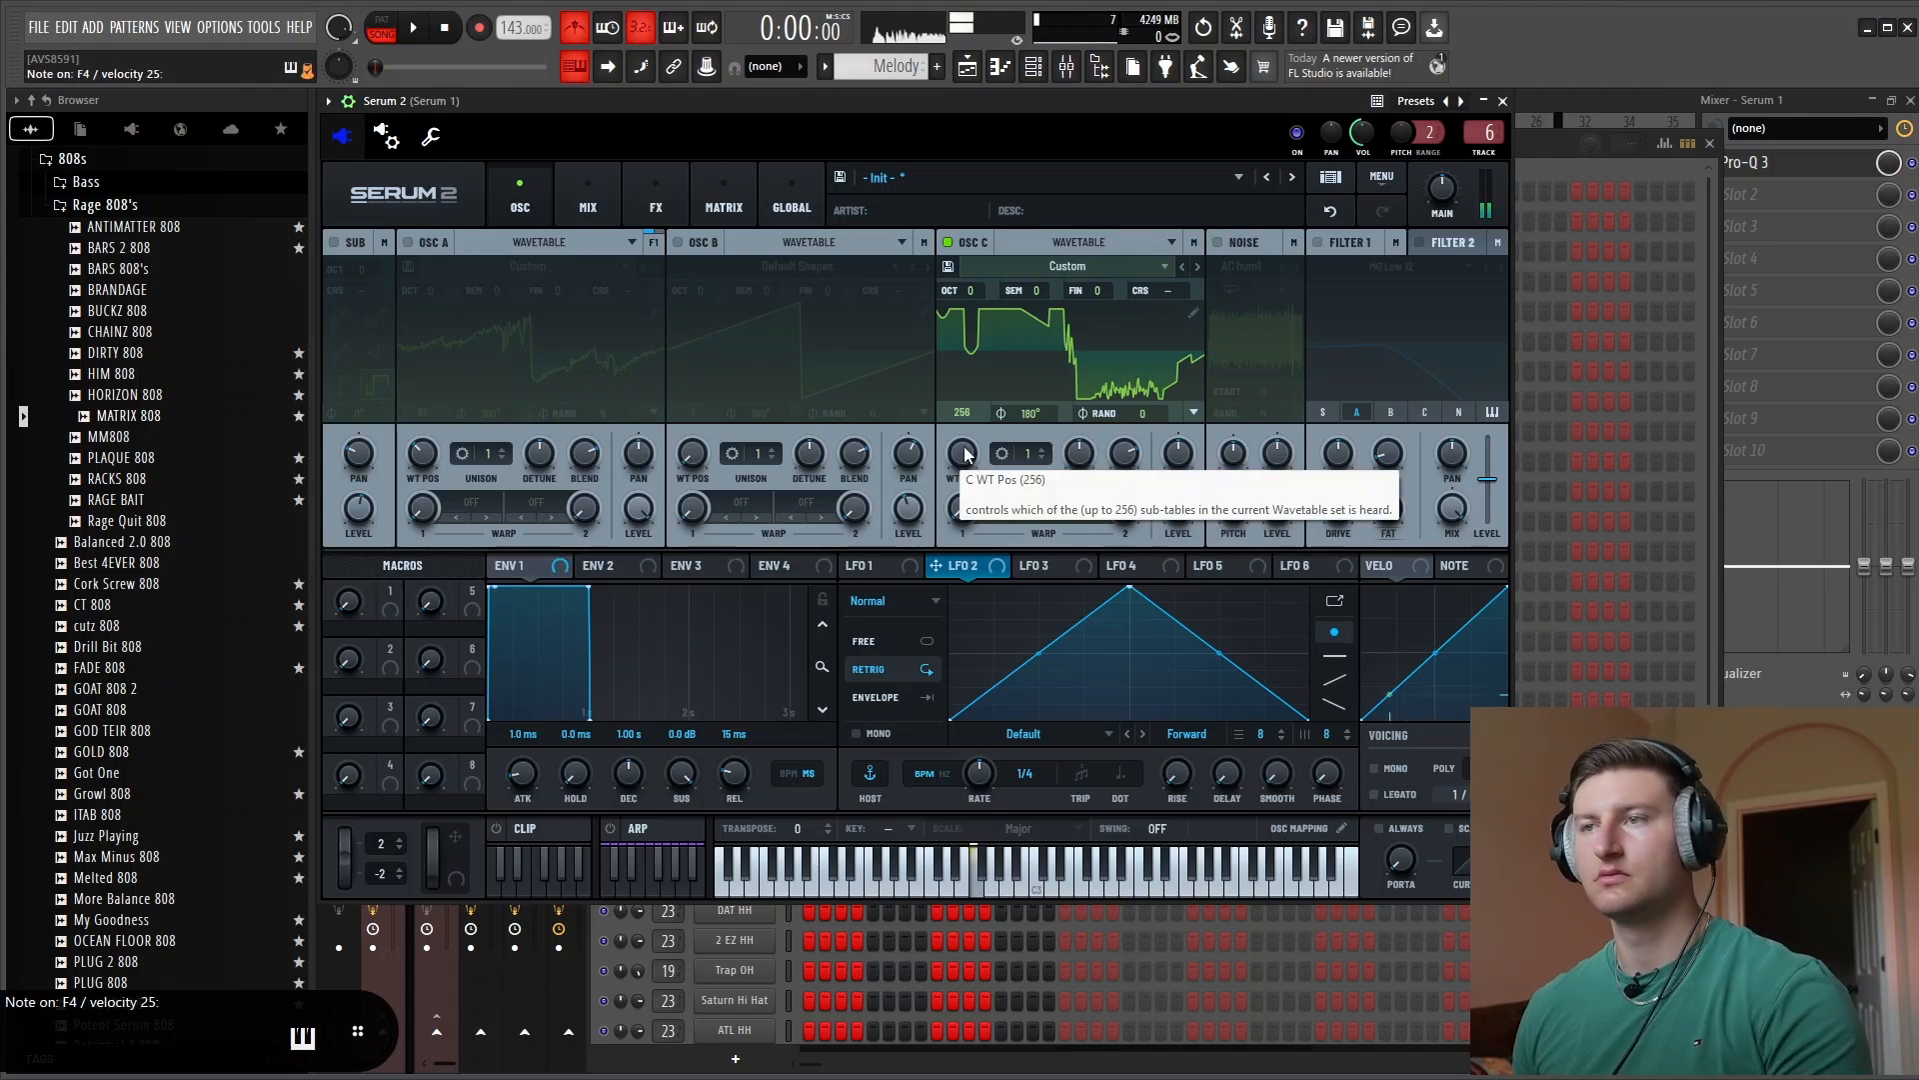
# Sweep oscillator C's wavetable position through its range, return it to 256, and adjust the oscillator's level
pyautogui.moveTo(962, 464); pyautogui.dragTo(997, 617)
pyautogui.moveTo(1008, 674); pyautogui.dragTo(963, 430)
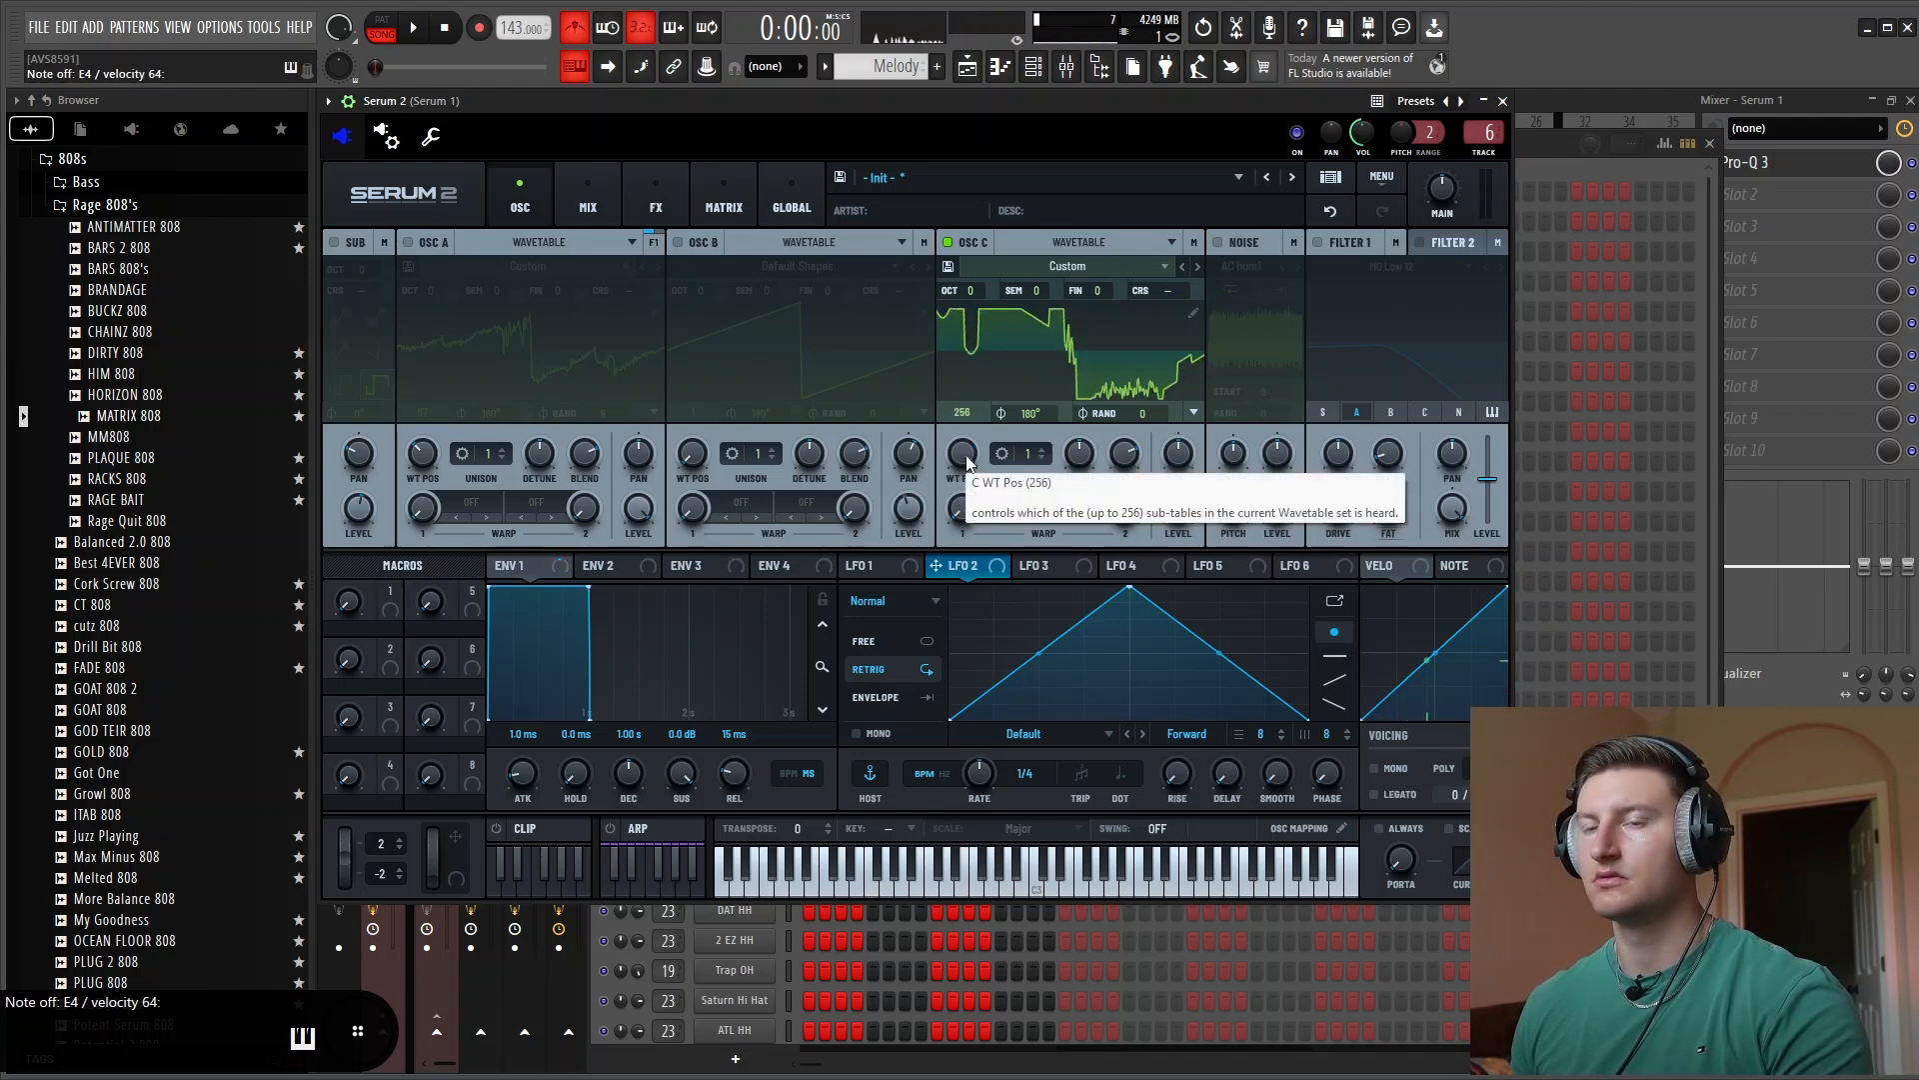
pyautogui.moveTo(1178, 514); pyautogui.dragTo(1177, 471)
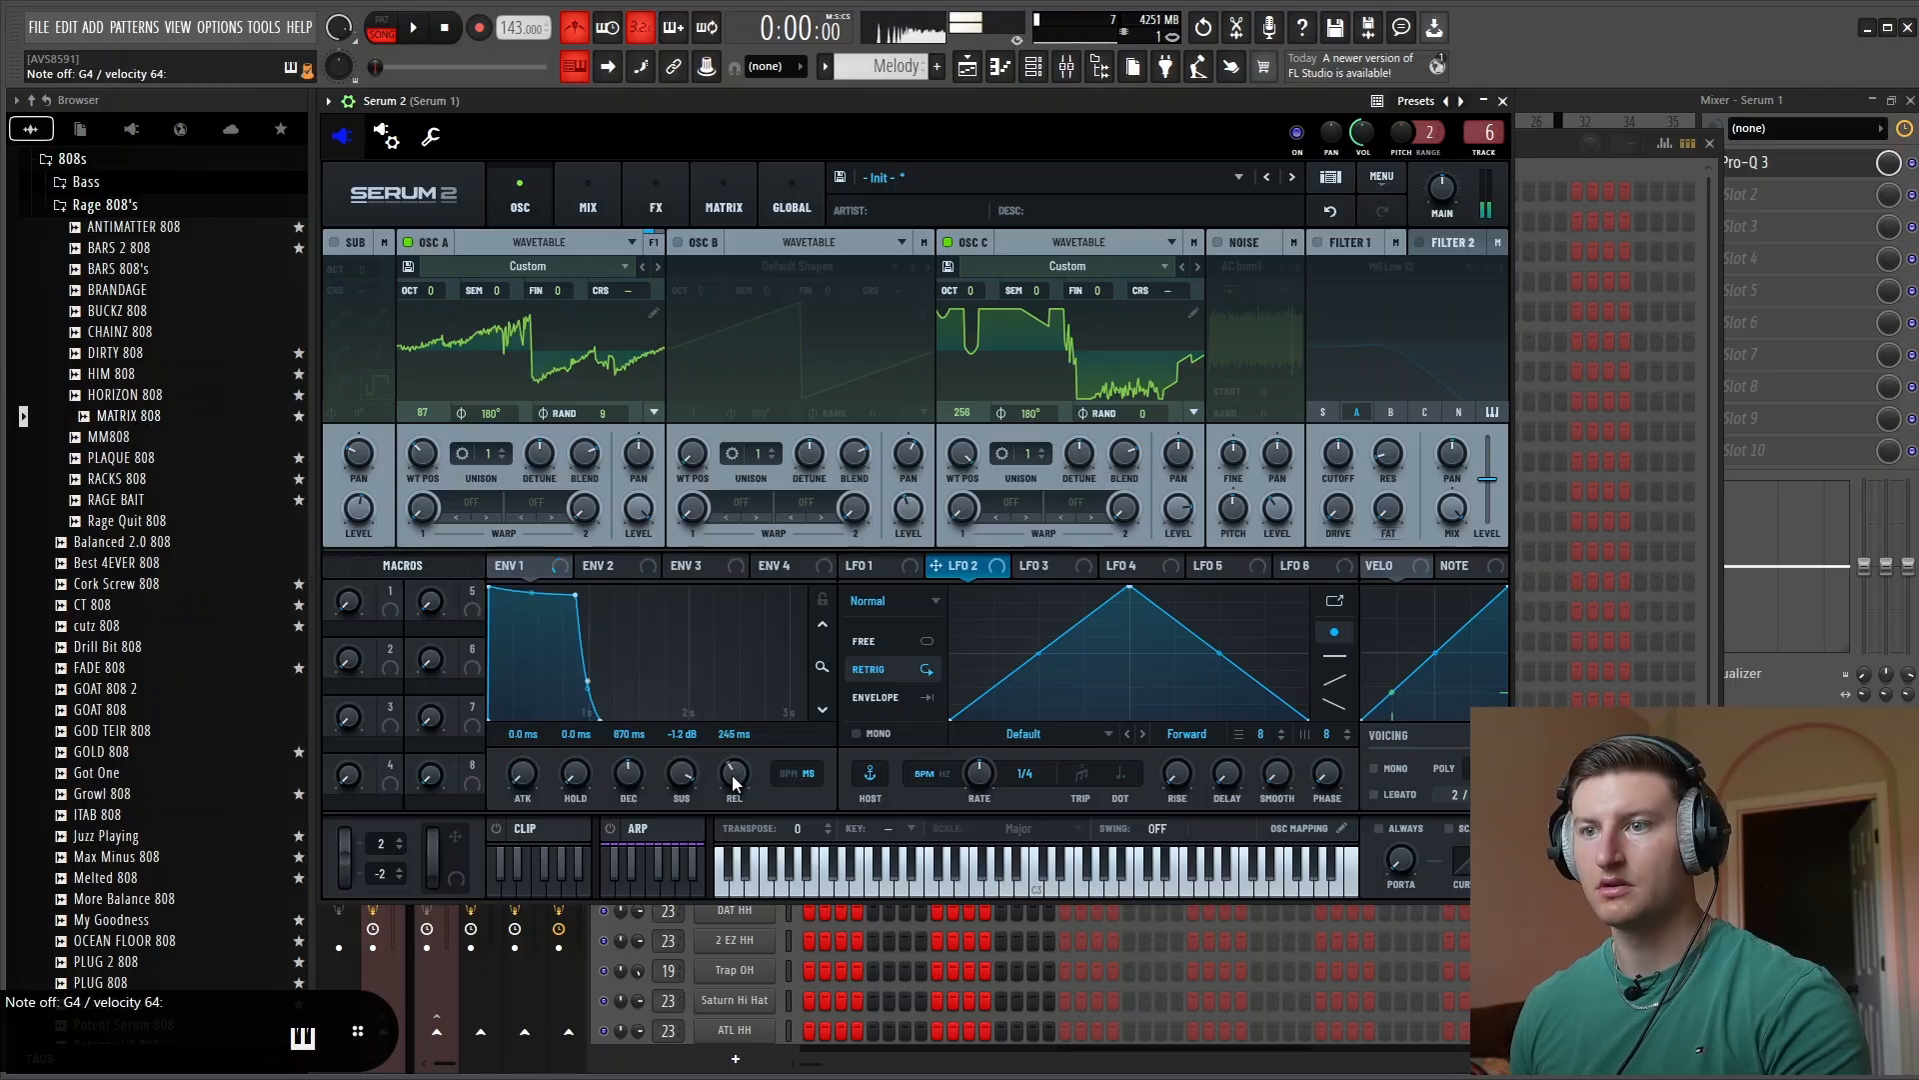
# Lengthen envelope 1's release to 446 ms, raise its sustain slightly, and turn on oscillator B and the sub oscillator
pyautogui.moveTo(732, 776); pyautogui.dragTo(682, 777)
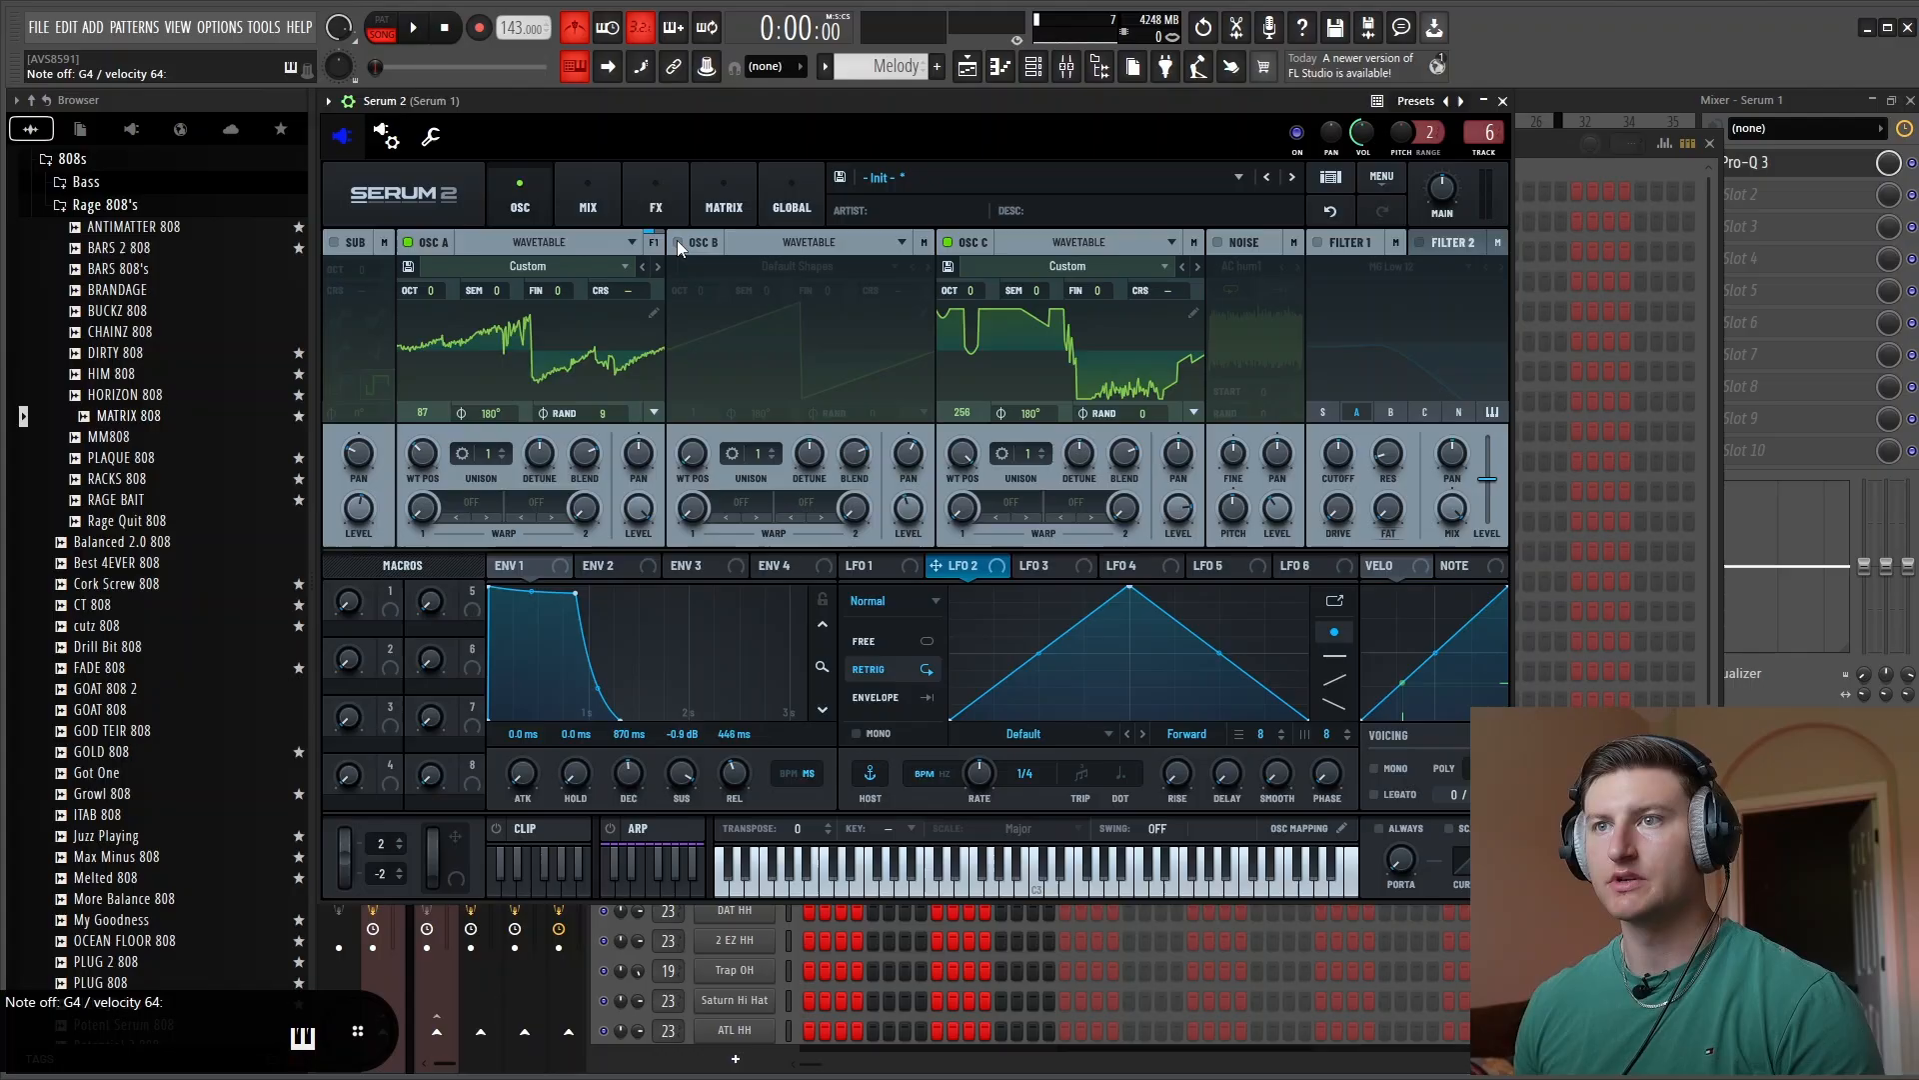
pyautogui.click(678, 242)
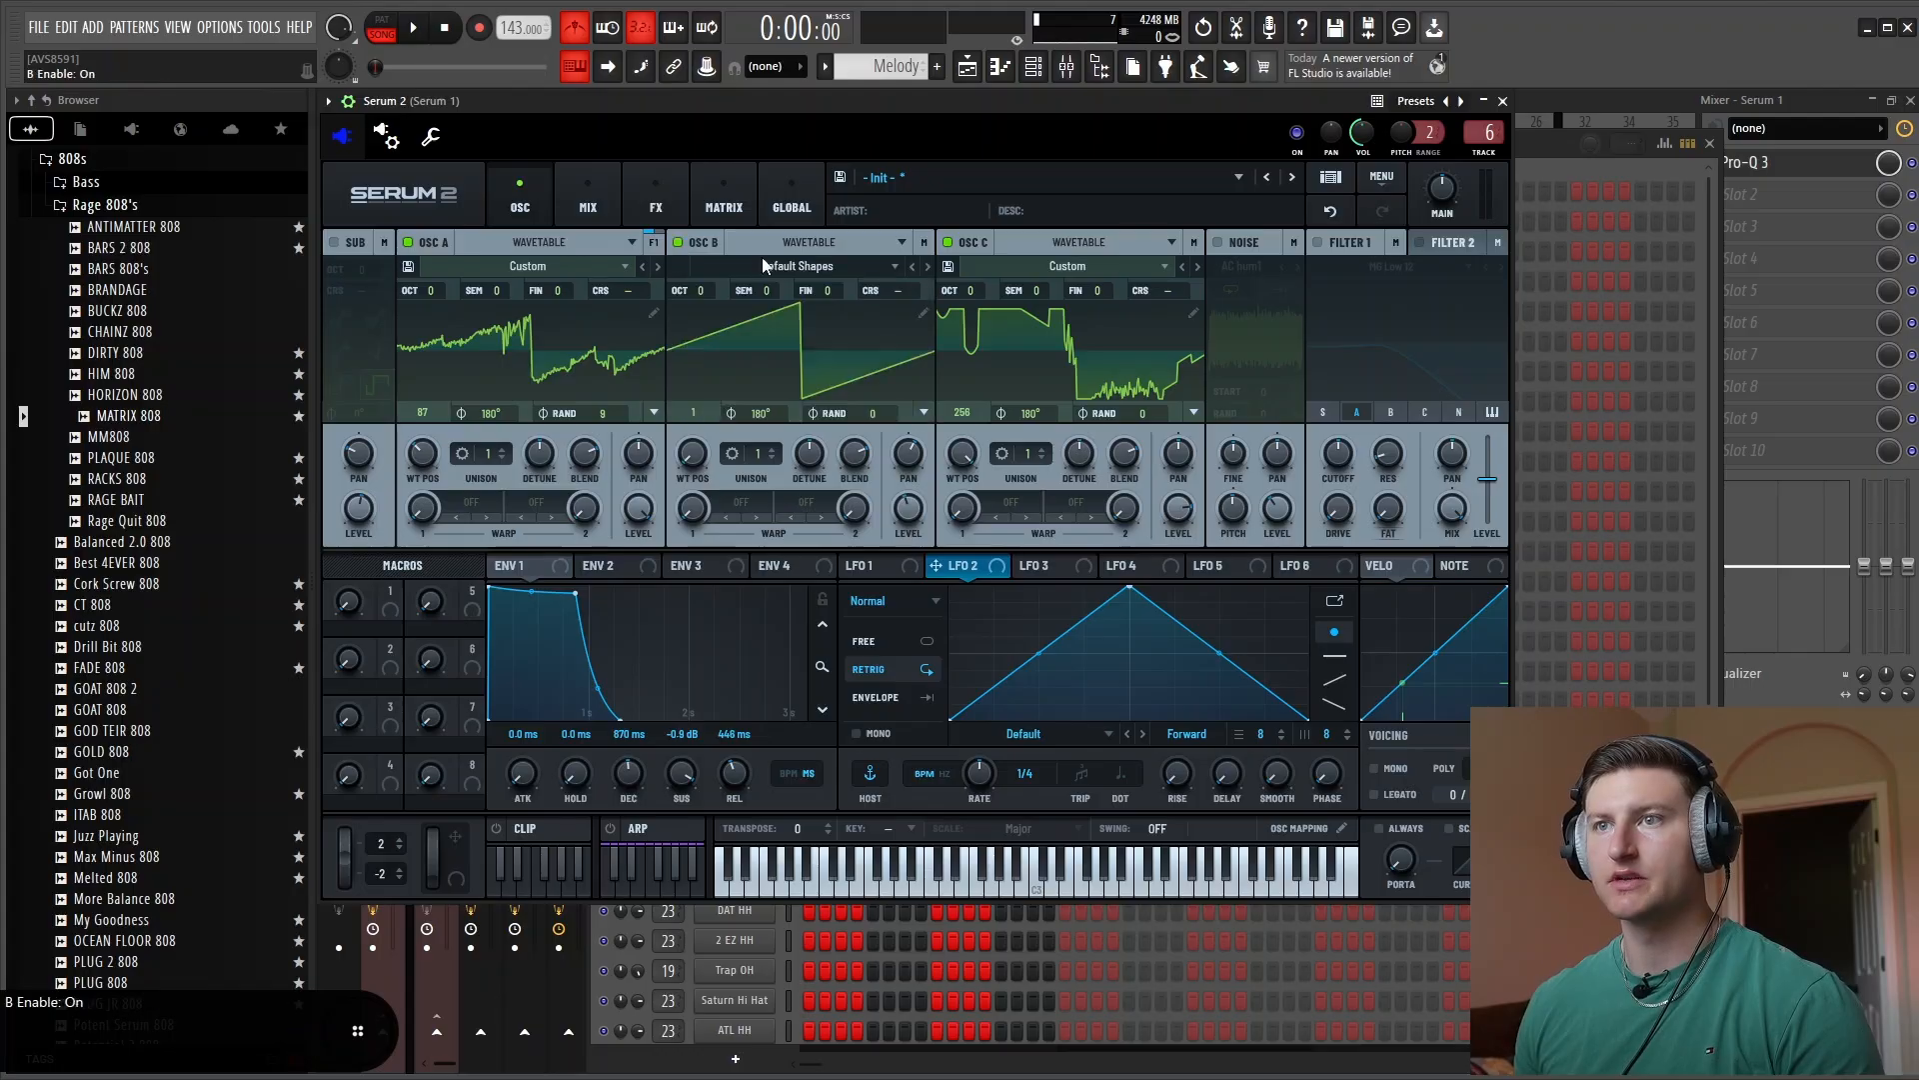
pyautogui.click(333, 242)
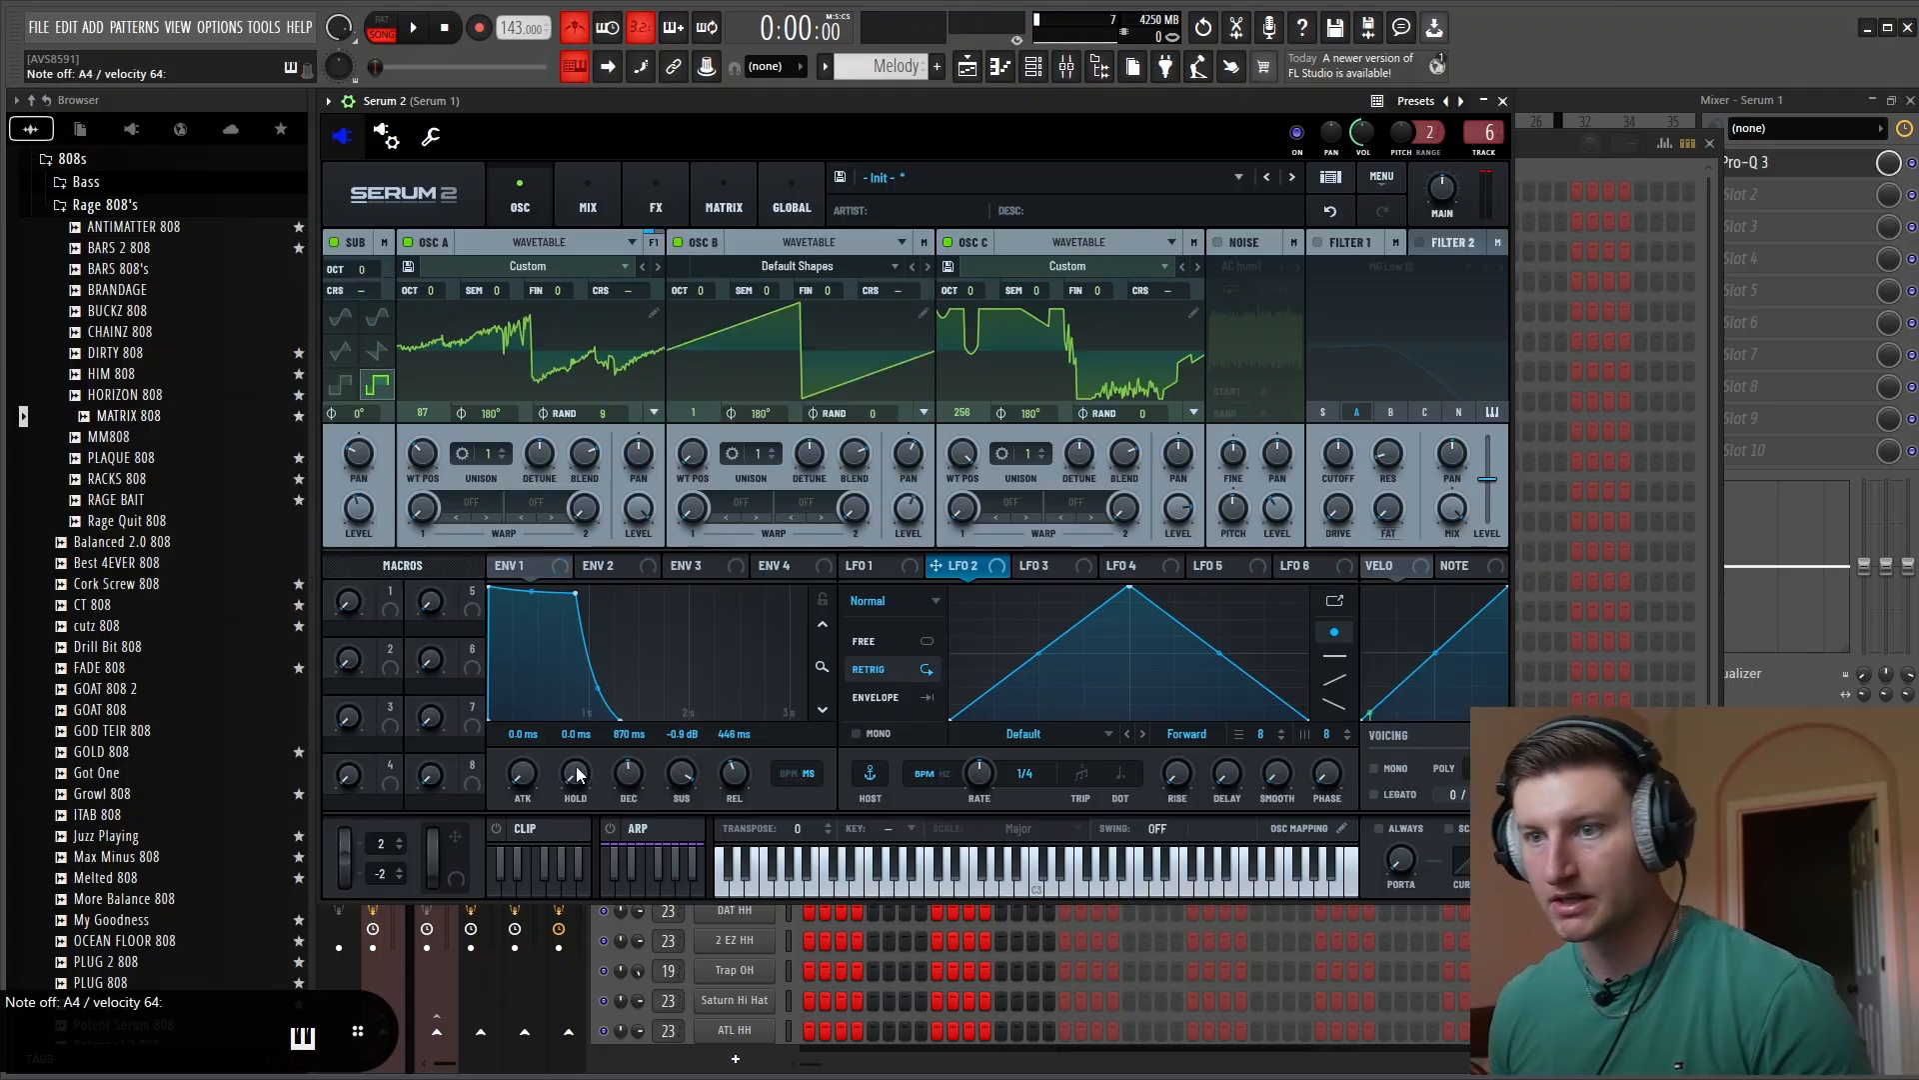
# Enable Filter 1 at a 5154 Hz cutoff and modulate the cutoff with LFO 2, shaped as a steep decay in Envelope mode
pyautogui.click(1319, 241)
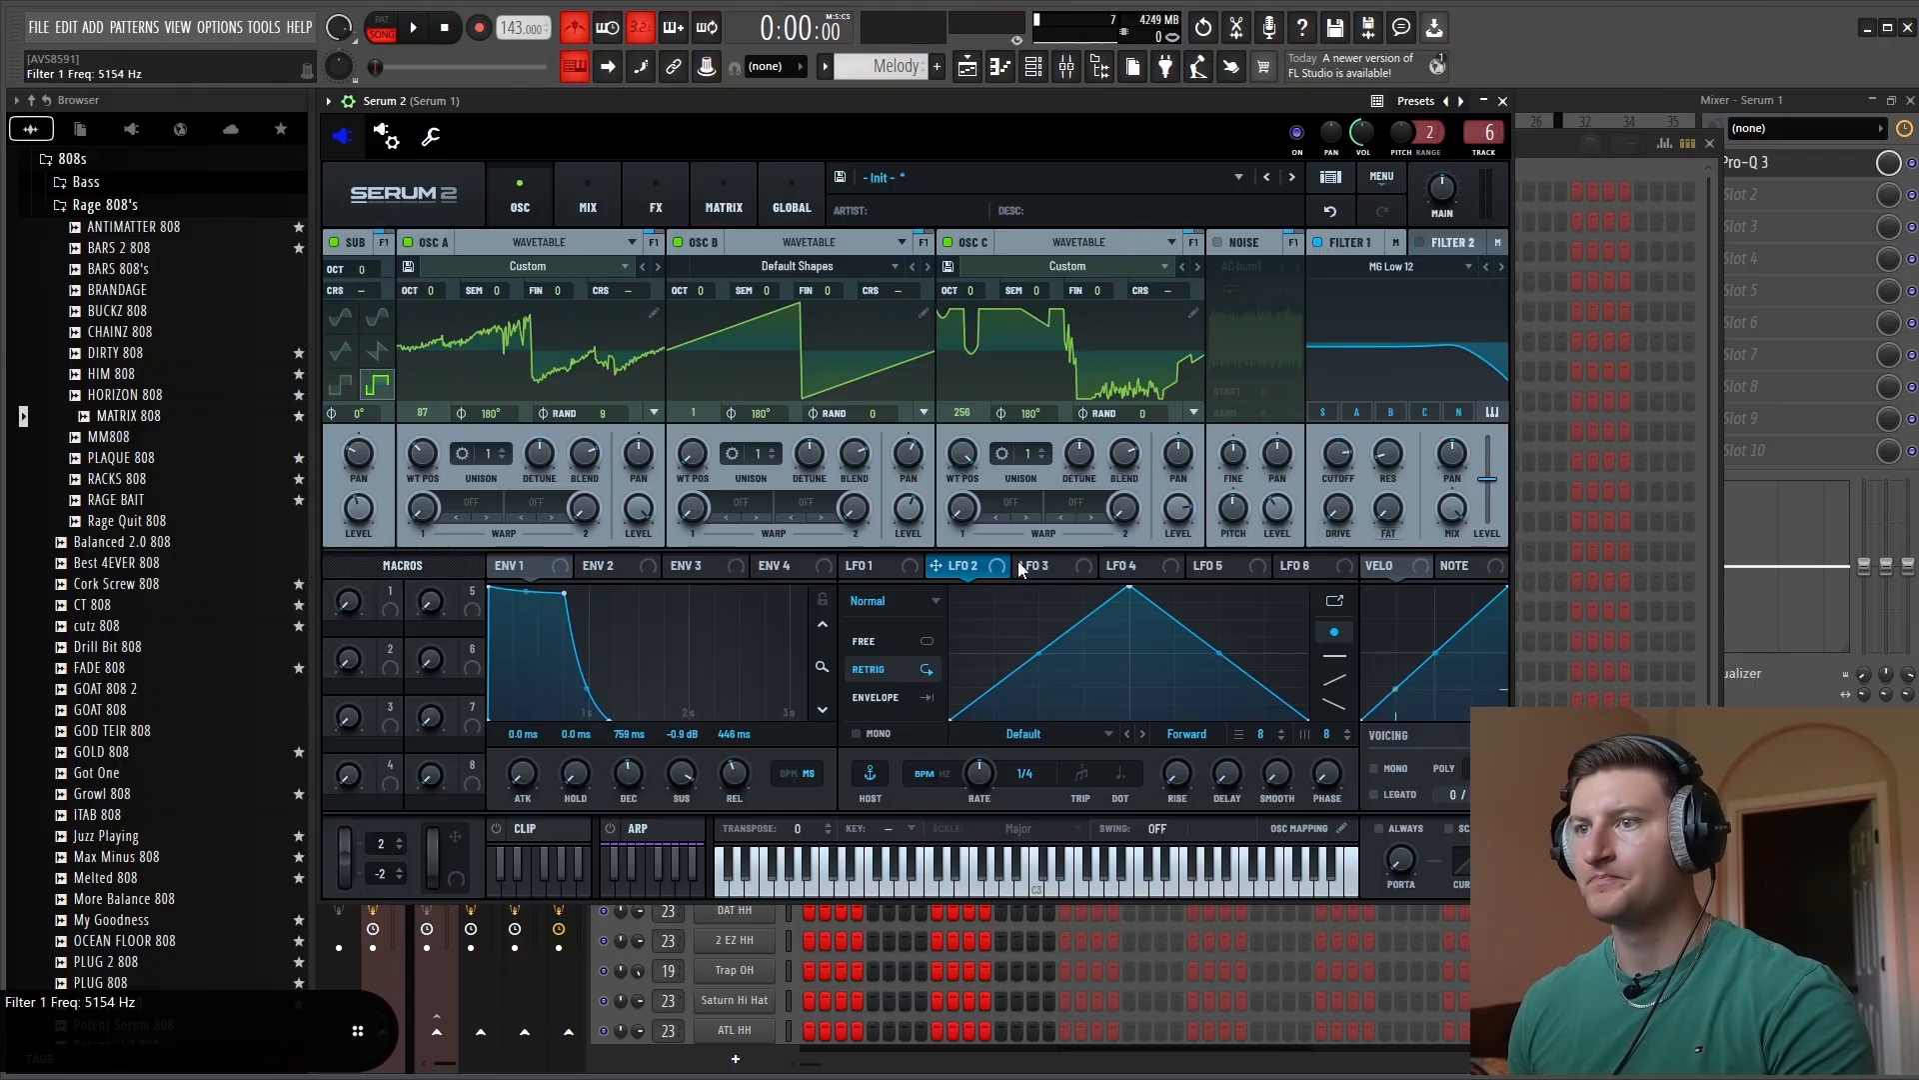
pyautogui.moveTo(1022, 568); pyautogui.dragTo(1341, 460)
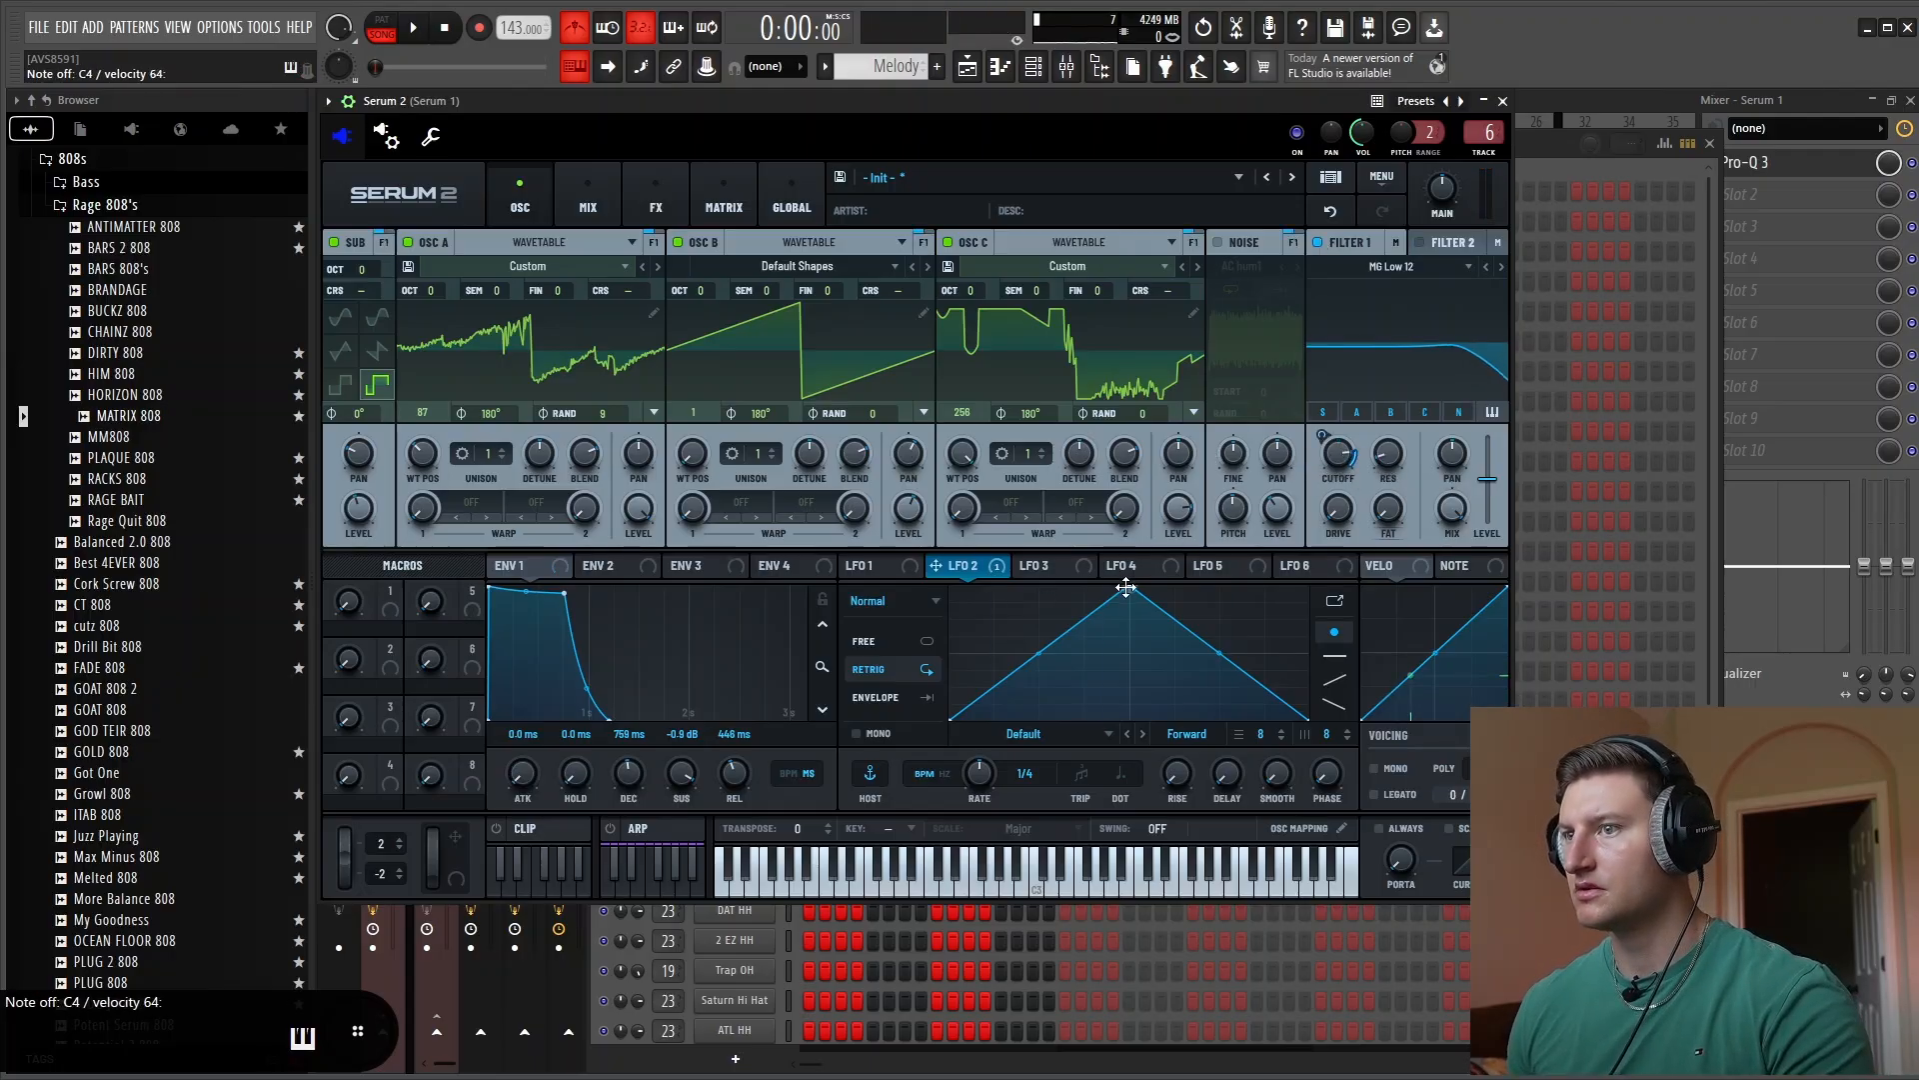
pyautogui.moveTo(1125, 588); pyautogui.dragTo(858, 540)
pyautogui.click(898, 694)
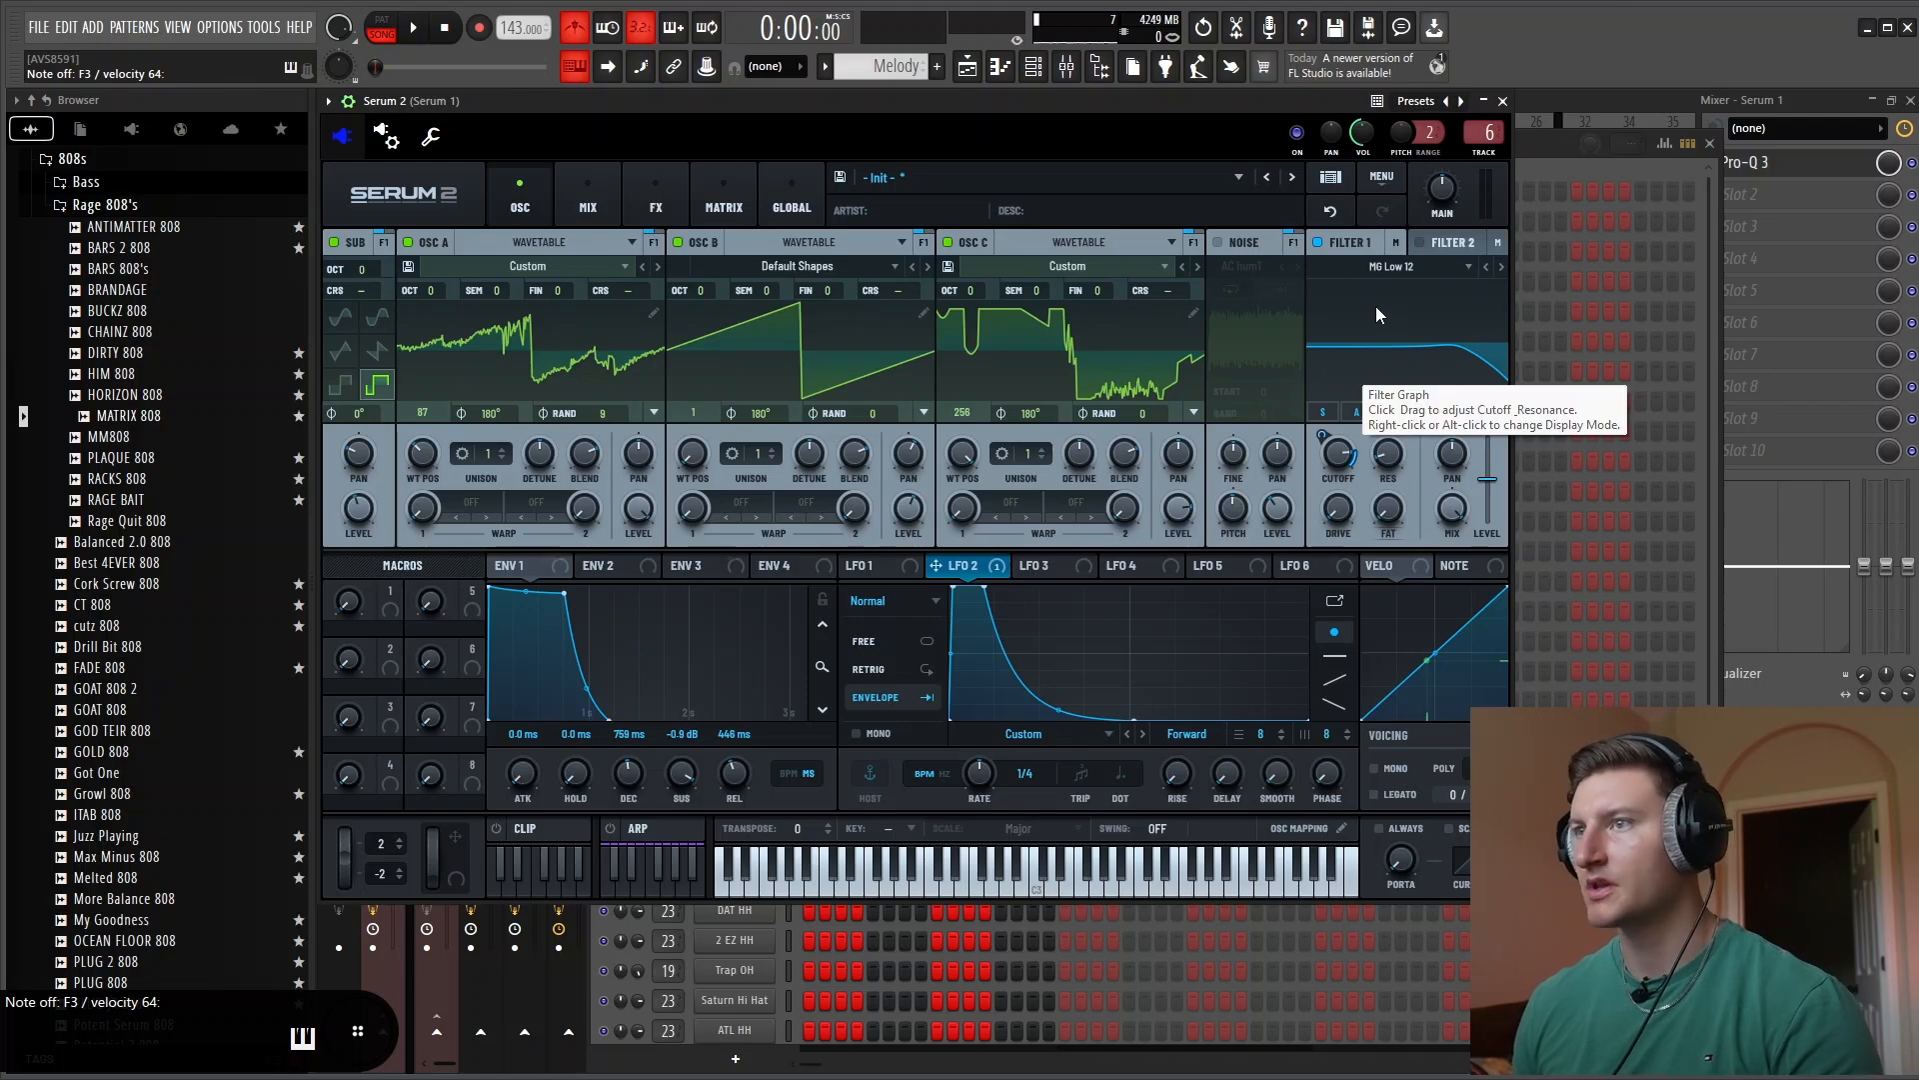
# Set Filter 1's resonance to 21% and assign LFO 3 to modulate it
pyautogui.moveTo(1389, 457)
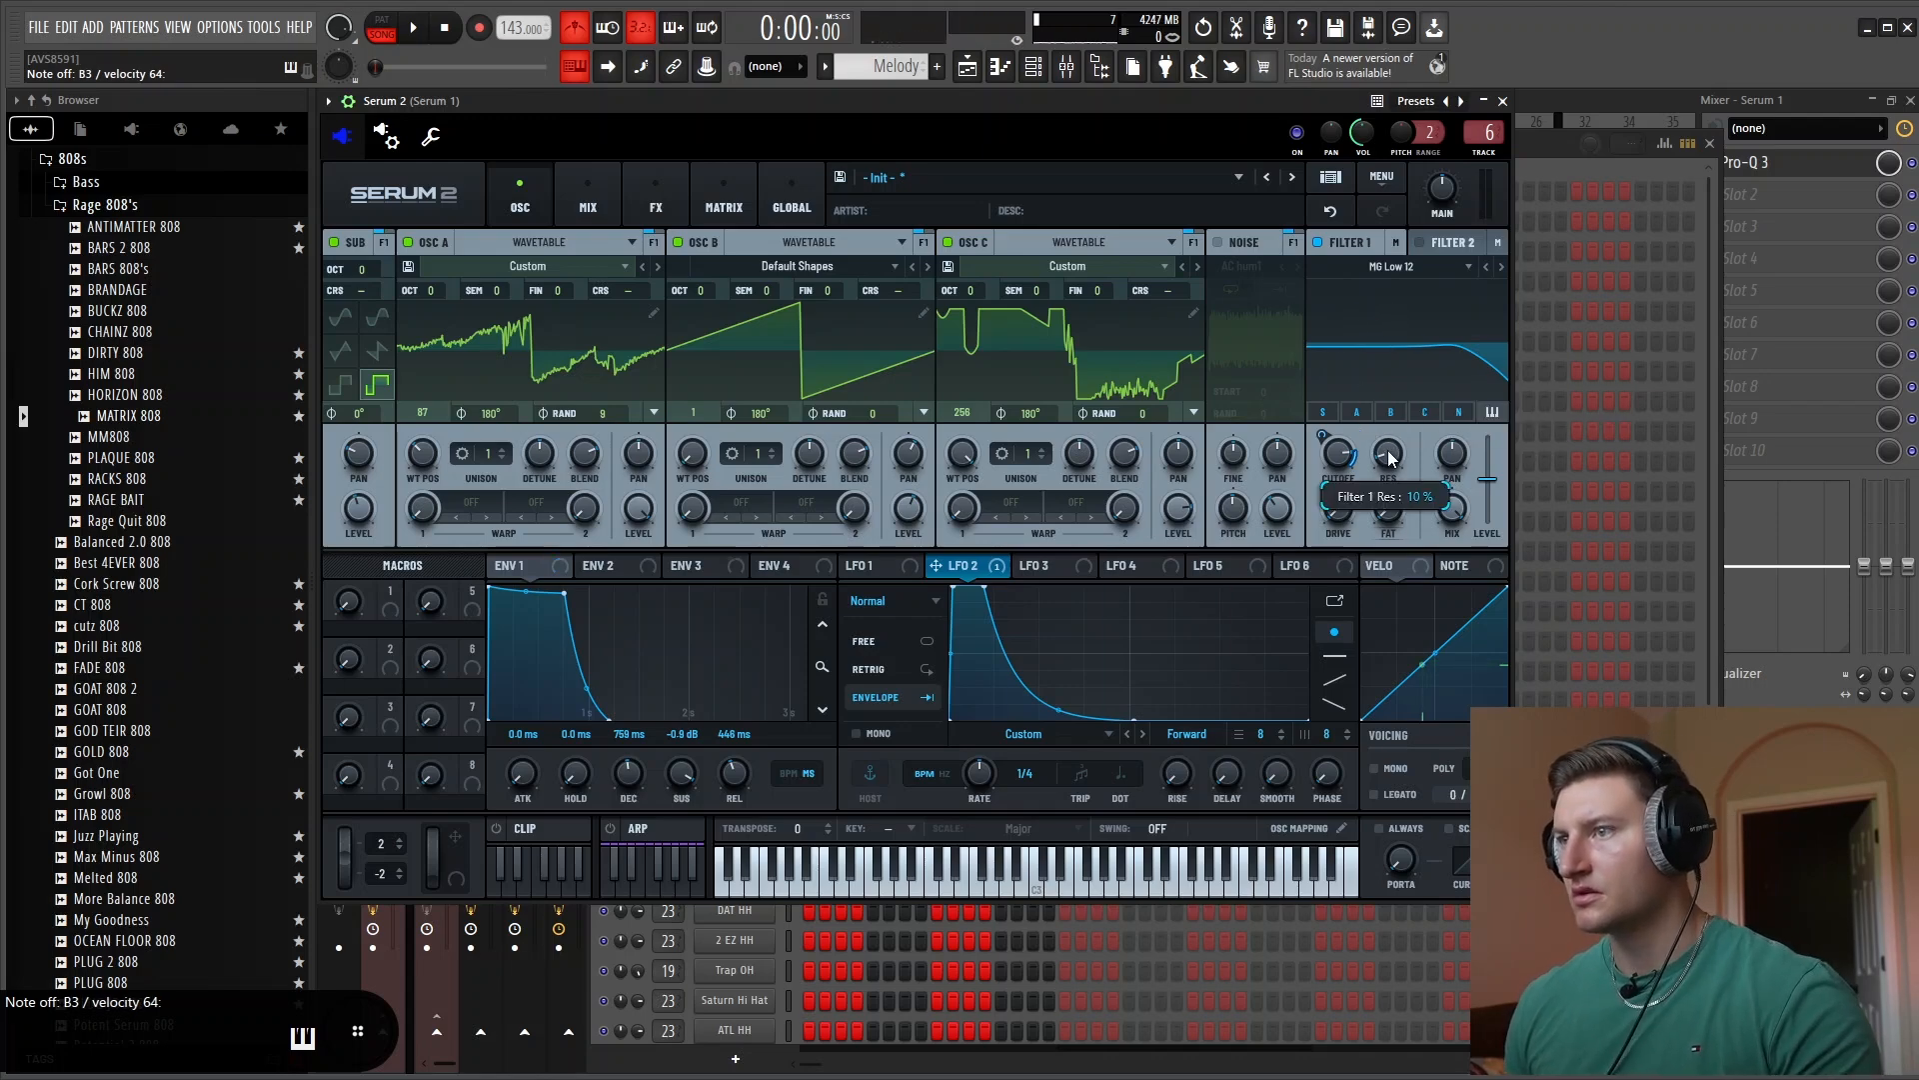
pyautogui.moveTo(1330, 506); pyautogui.dragTo(1381, 458)
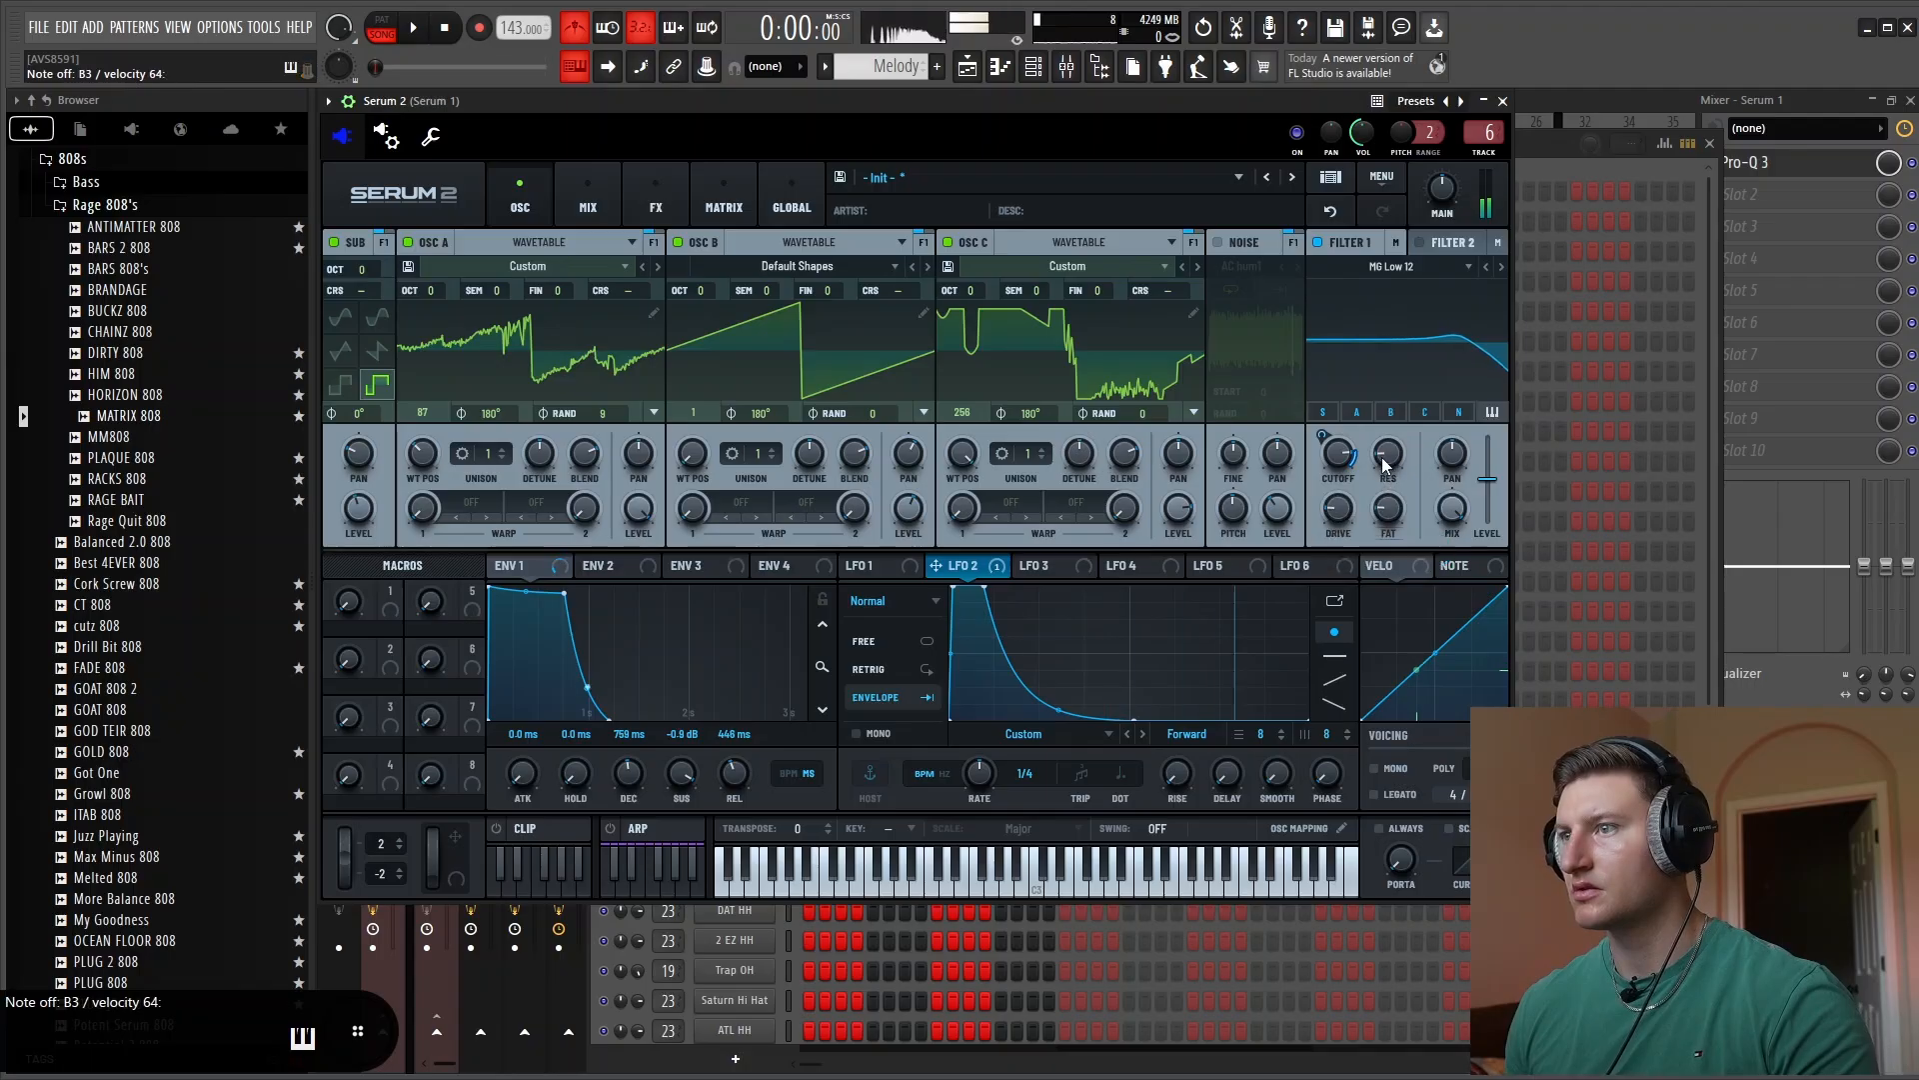
pyautogui.moveTo(1389, 446)
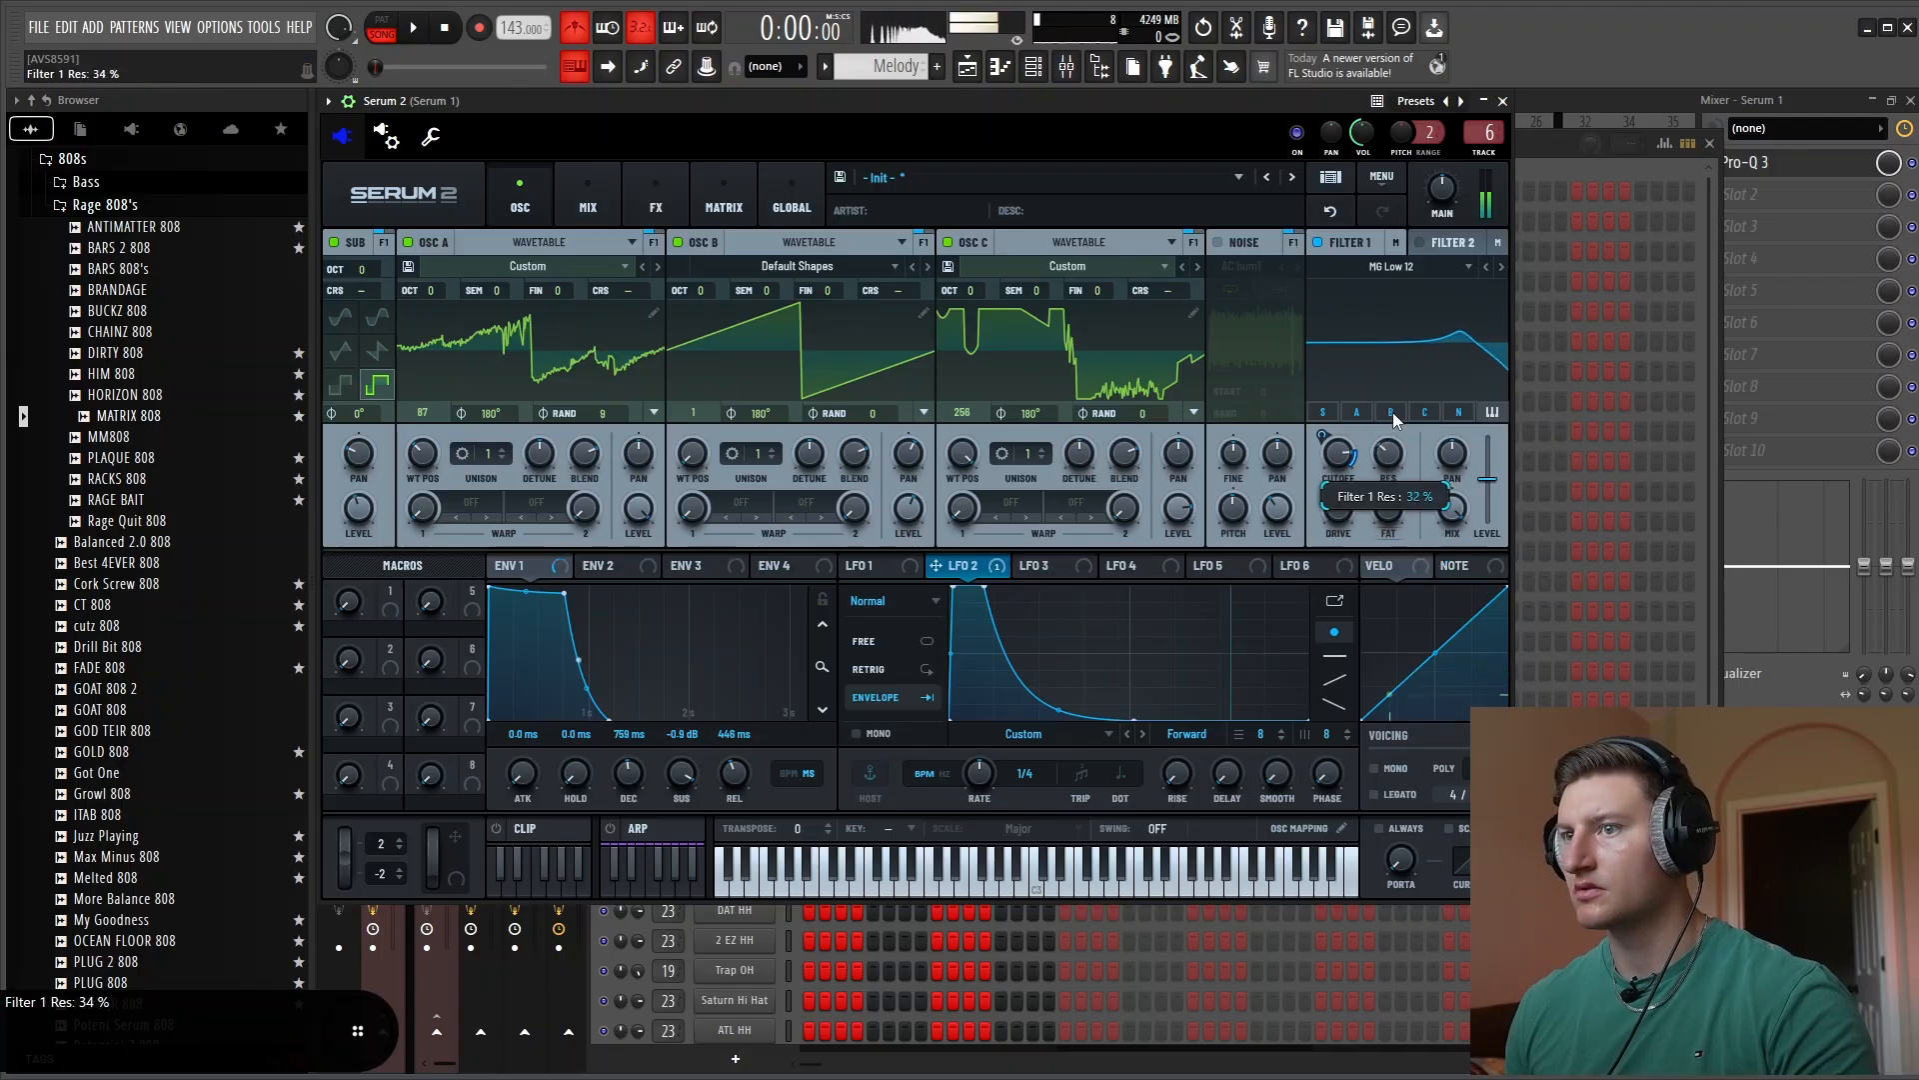
pyautogui.moveTo(1389, 446)
pyautogui.mouseDown()
pyautogui.moveTo(1378, 485)
pyautogui.moveTo(1381, 462)
pyautogui.mouseUp()
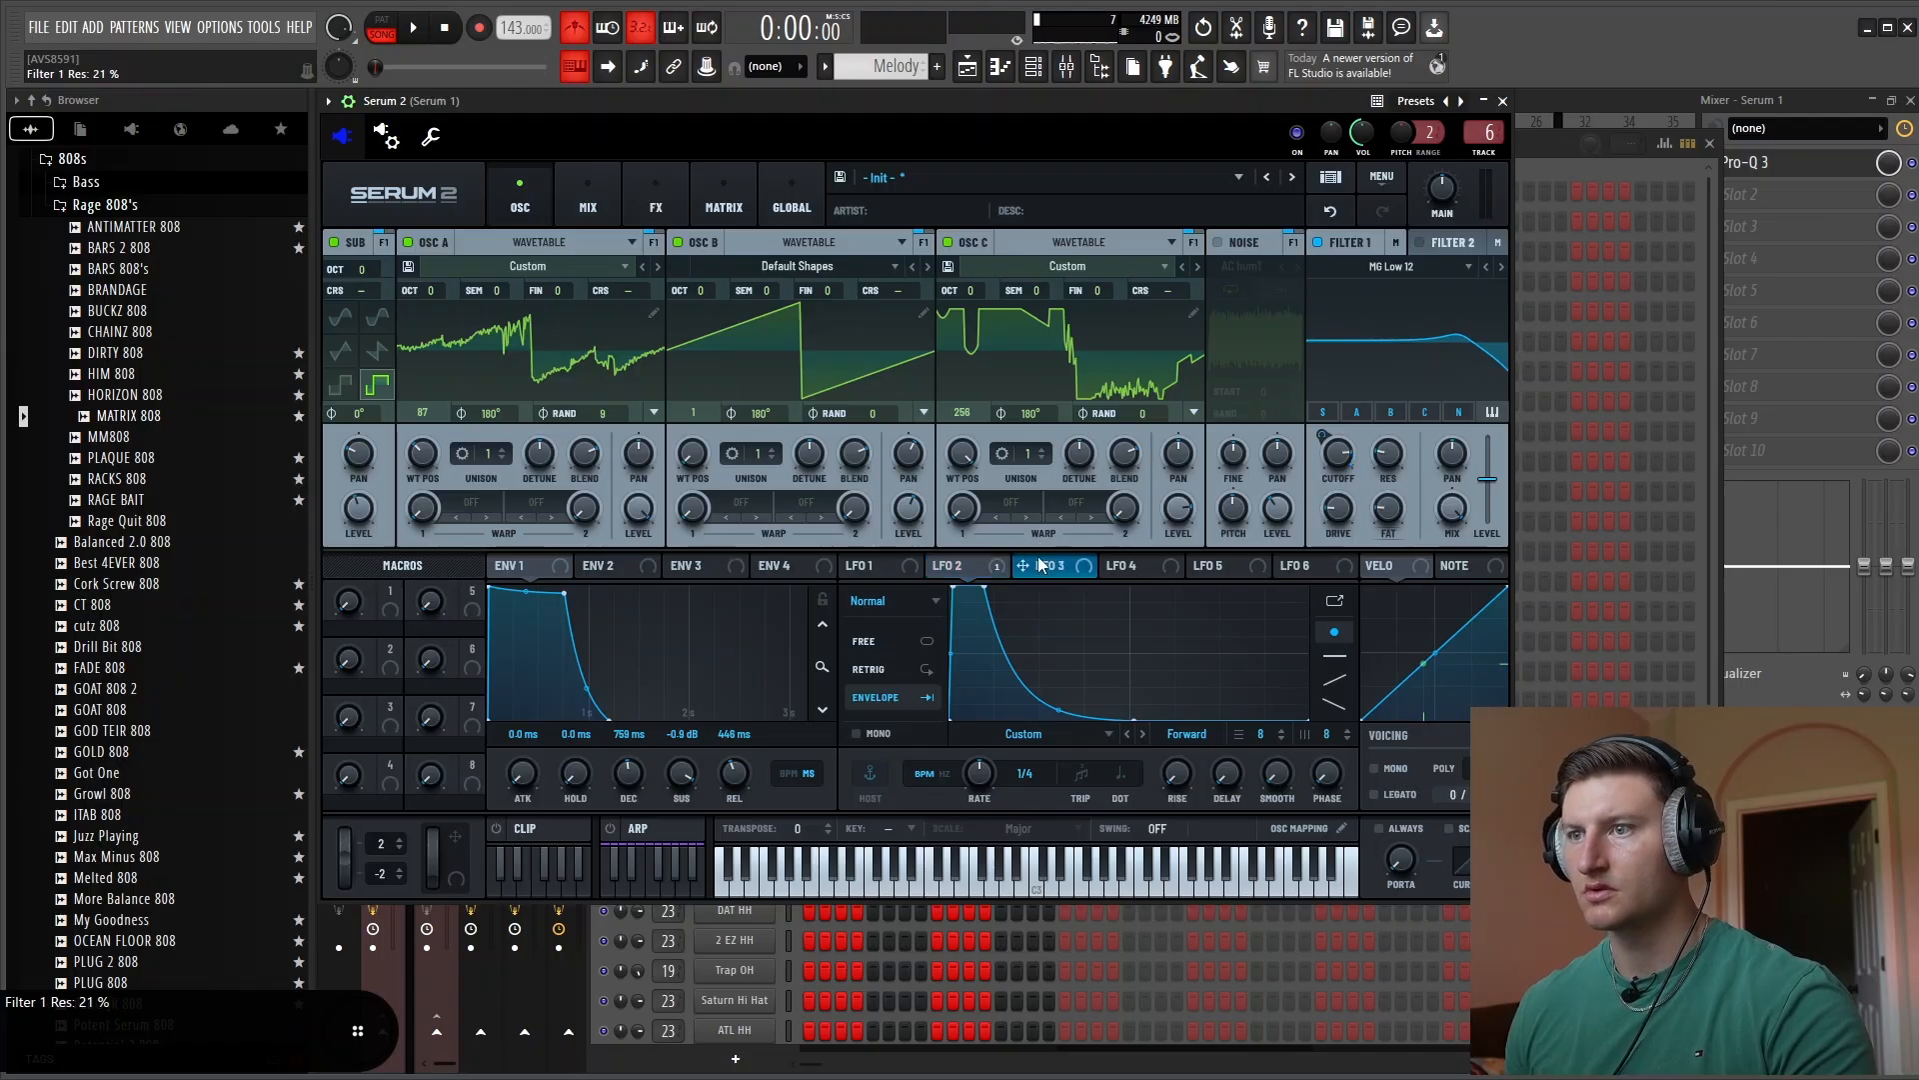
pyautogui.click(1034, 566)
pyautogui.moveTo(1034, 565); pyautogui.dragTo(1359, 468)
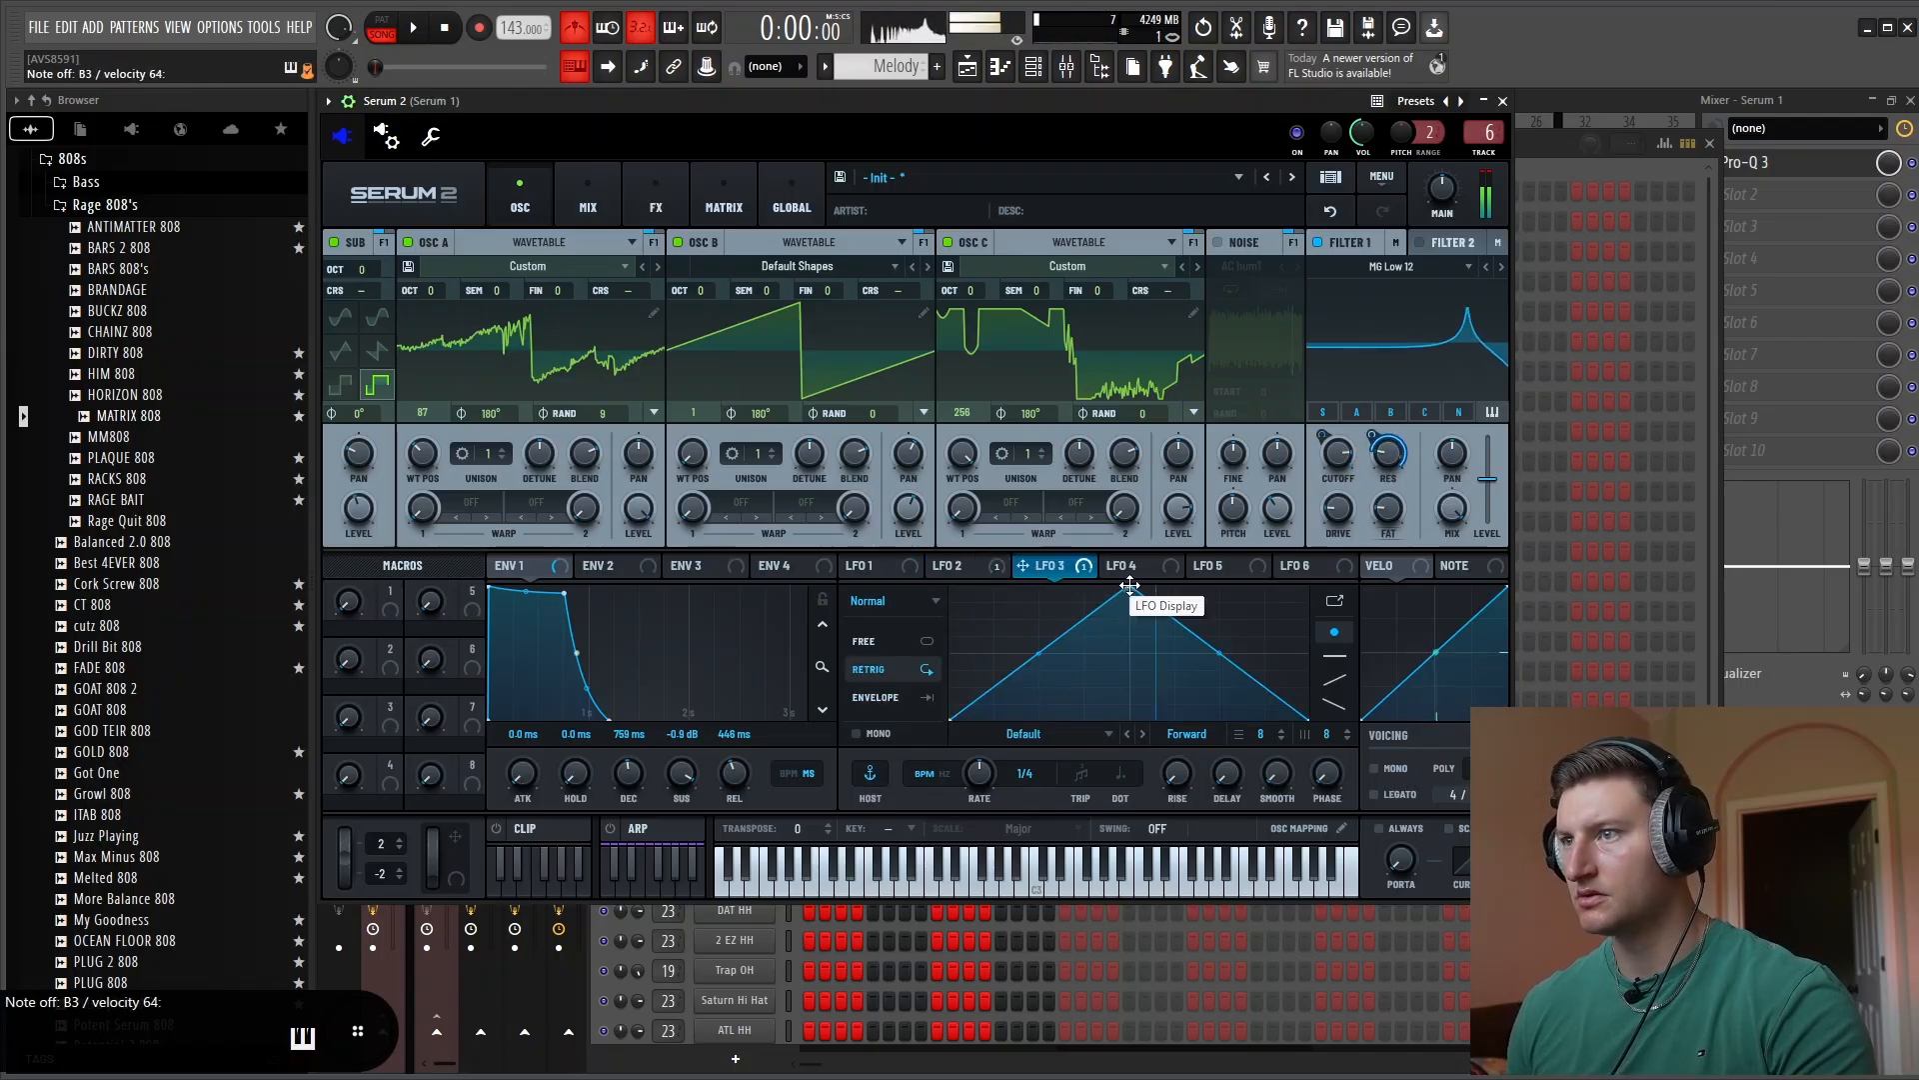
# Shape LFO 3 to start at maximum, fall to zero about a quarter in, rise to a lower peak past the middle, and fall again
pyautogui.moveTo(1128, 588); pyautogui.dragTo(941, 547)
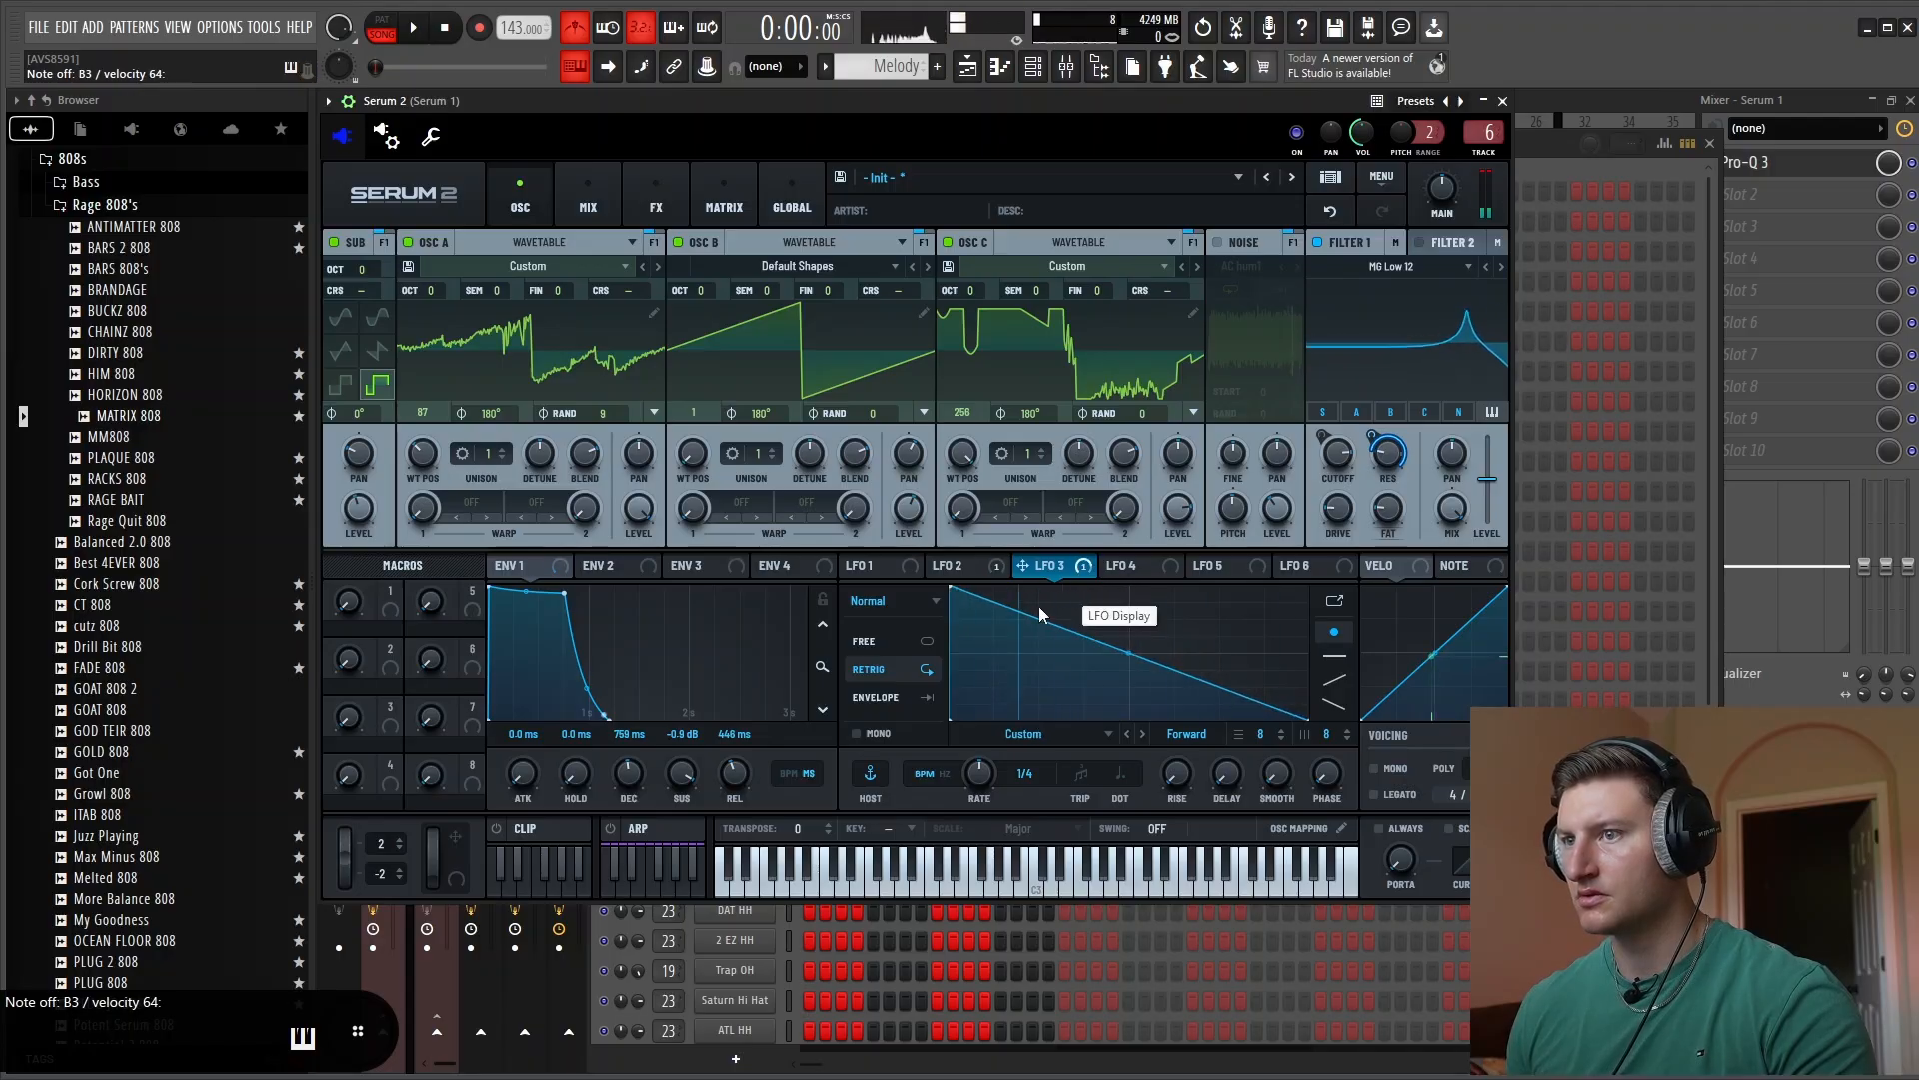
pyautogui.moveTo(953, 590); pyautogui.dragTo(1143, 550)
pyautogui.moveTo(1046, 653); pyautogui.dragTo(1048, 705)
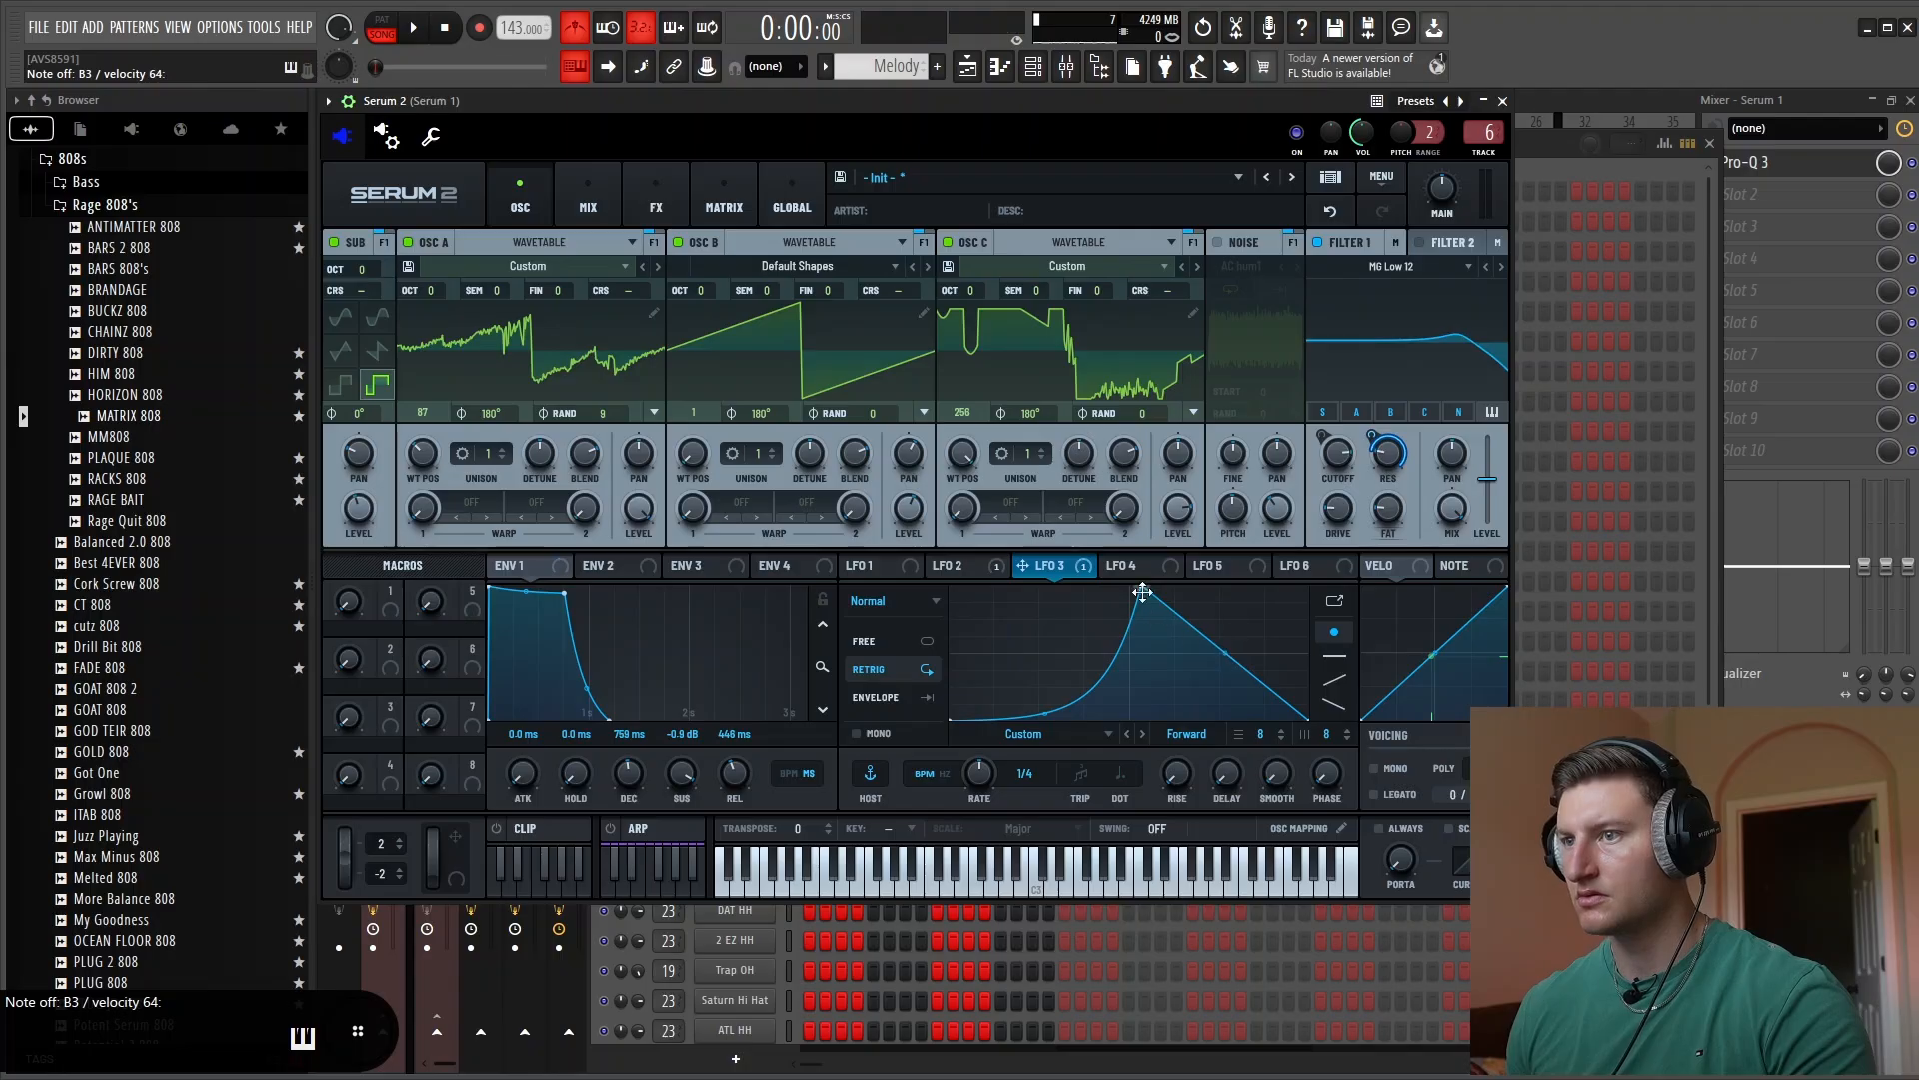
pyautogui.moveTo(1143, 592); pyautogui.dragTo(1154, 634)
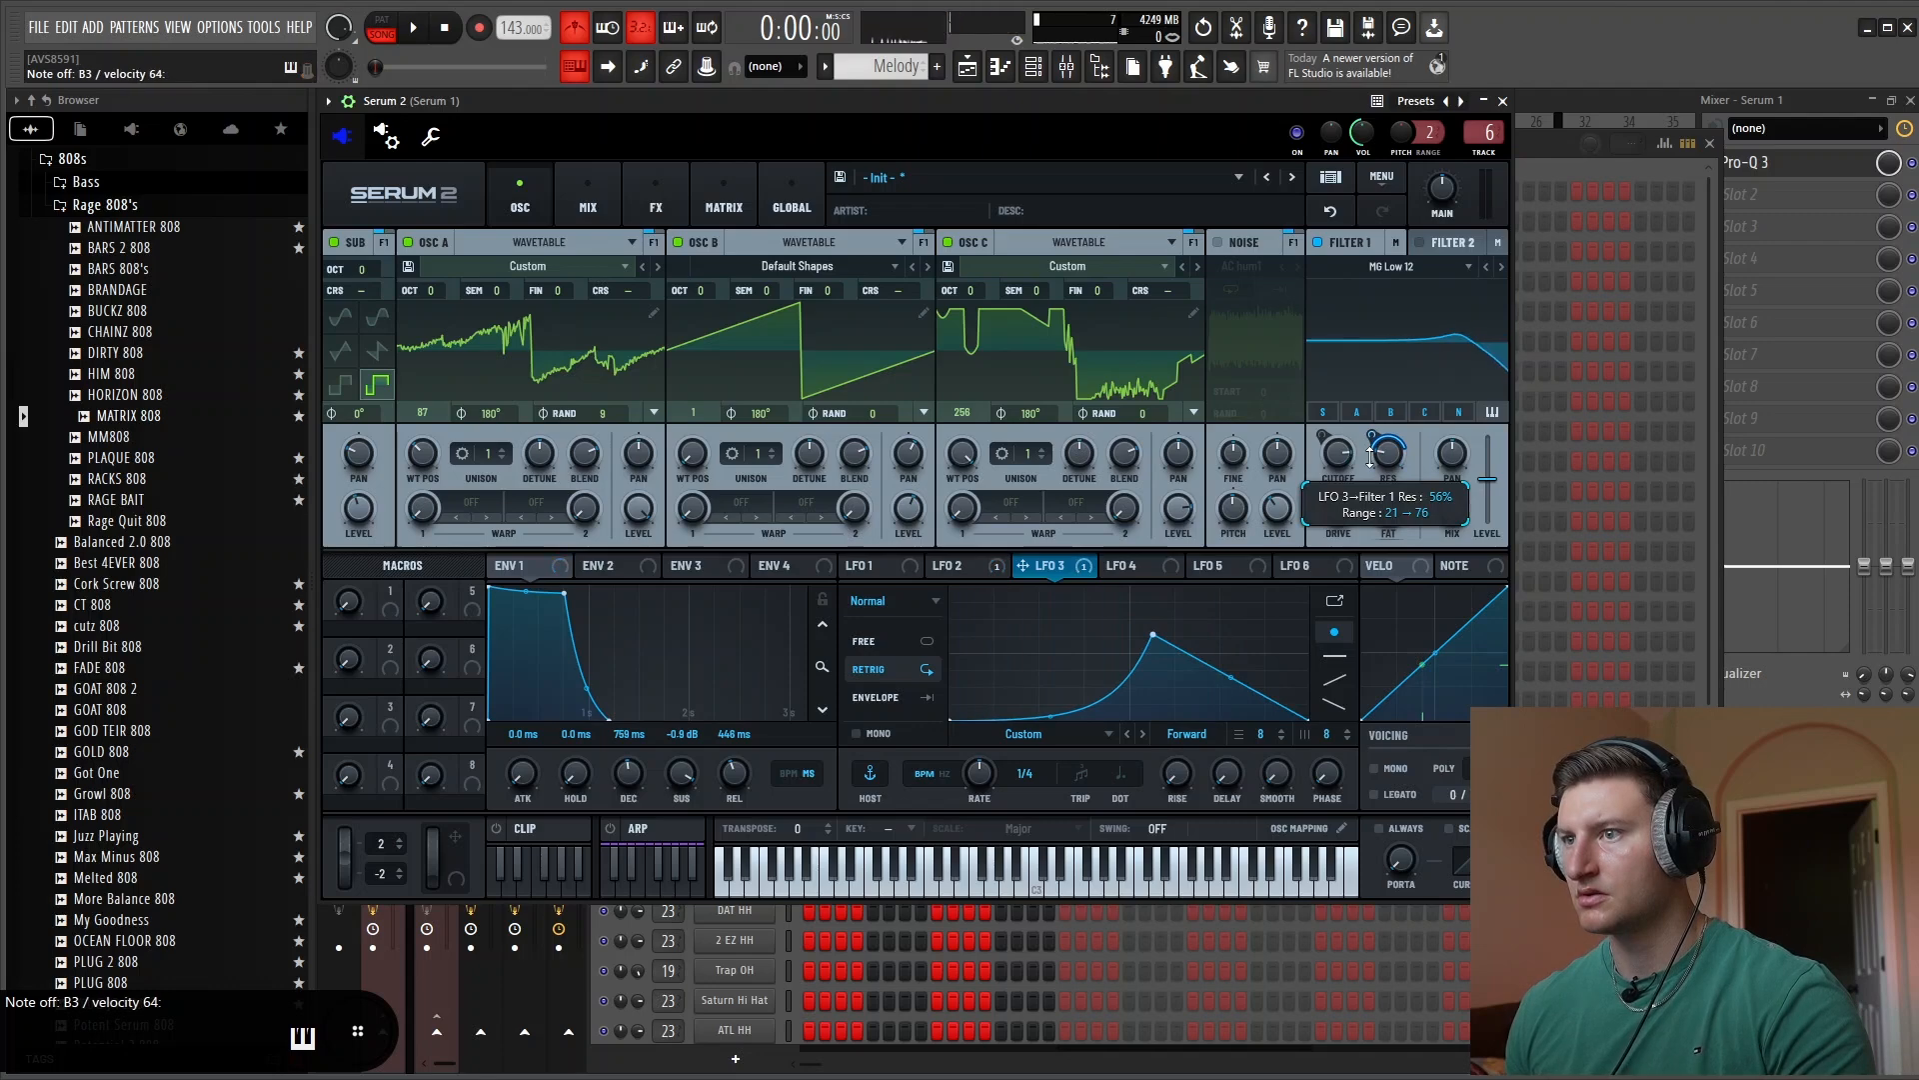
pyautogui.moveTo(951, 717); pyautogui.dragTo(901, 566)
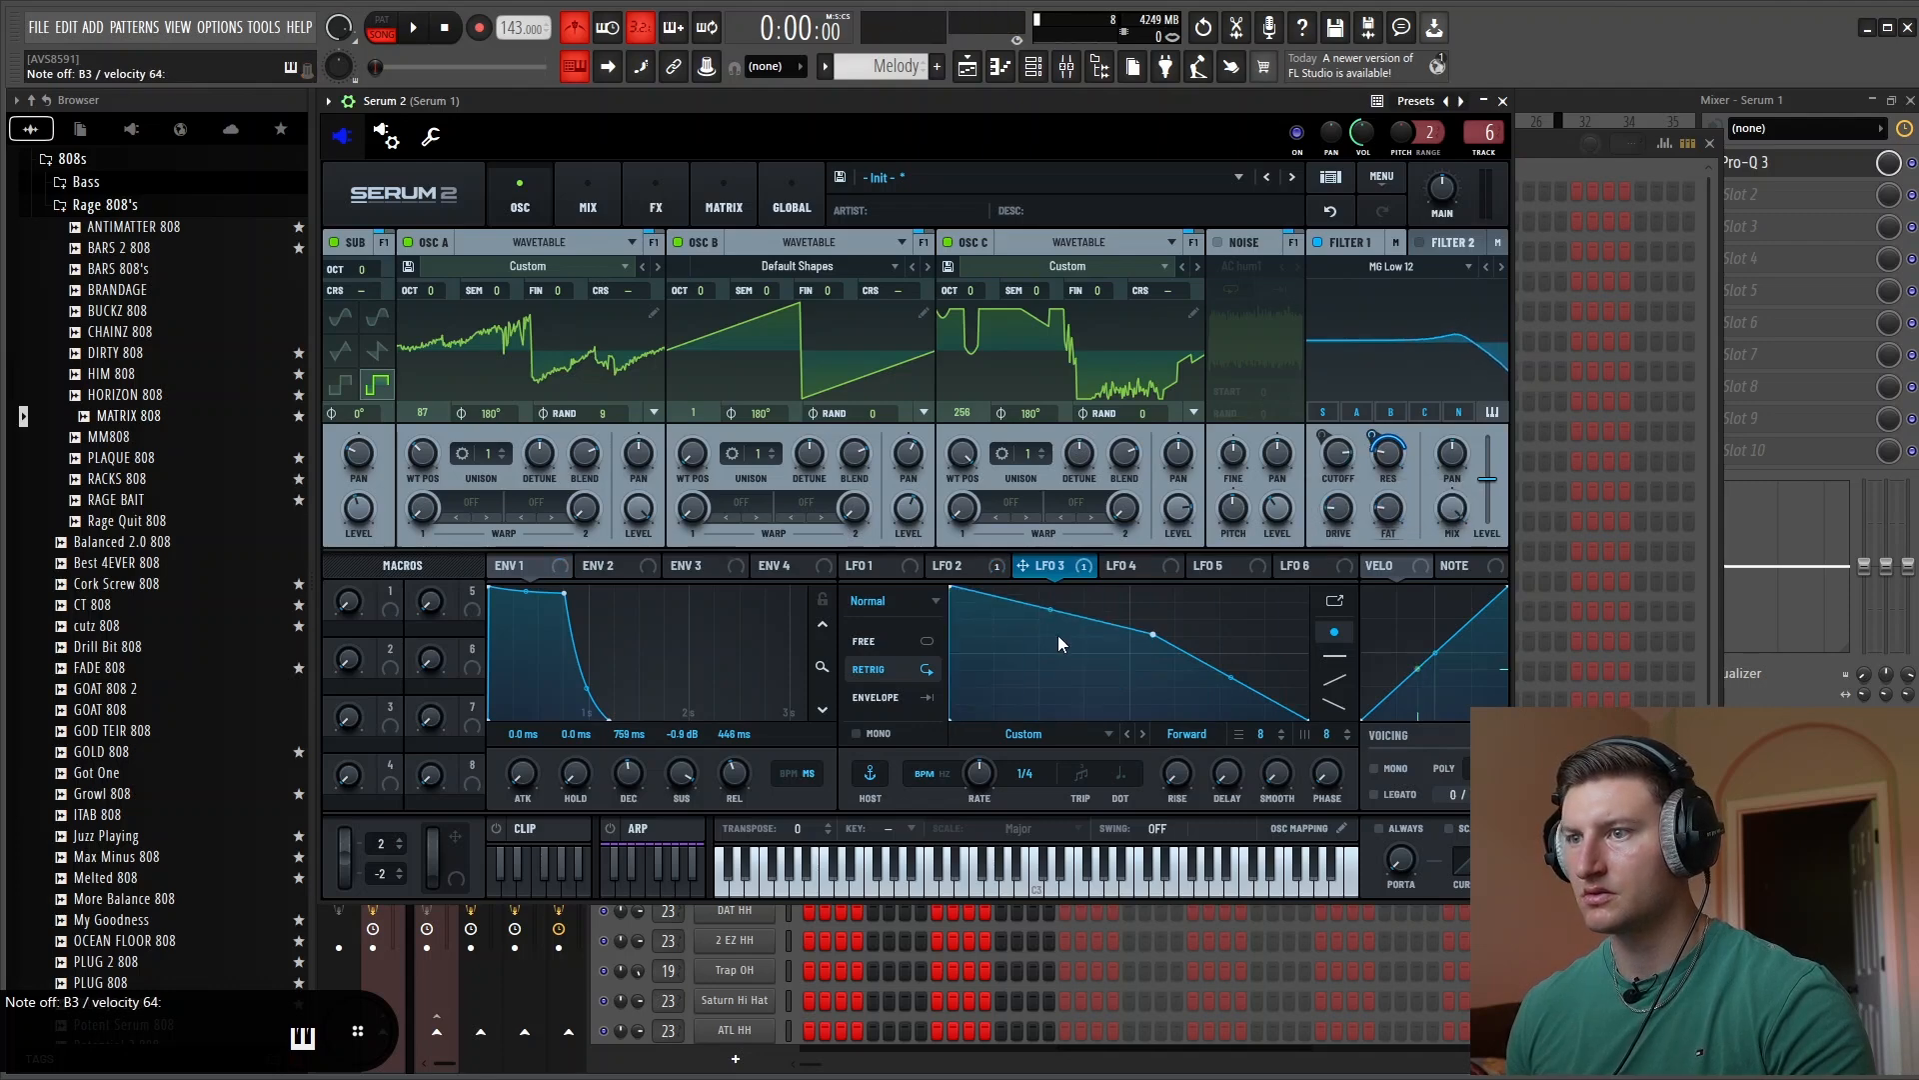
pyautogui.moveTo(1072, 731); pyautogui.dragTo(1042, 807)
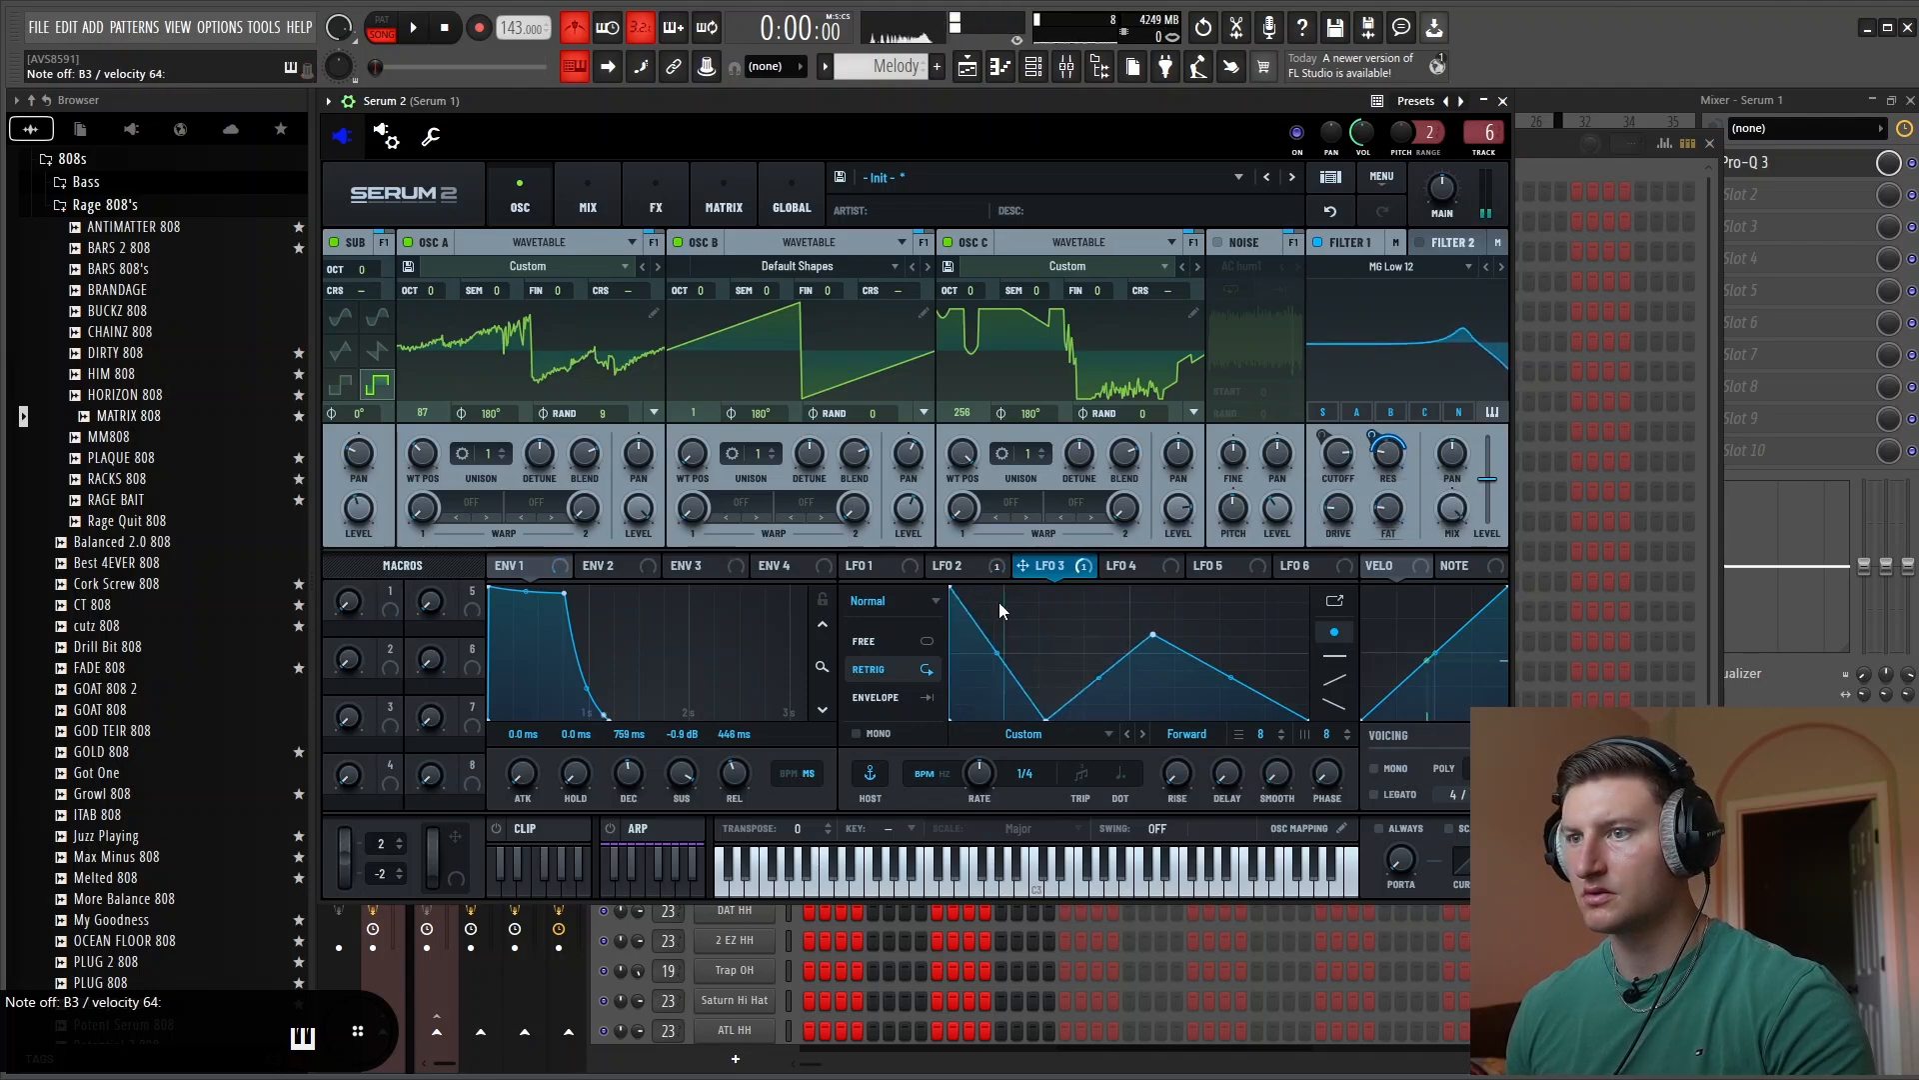
# Bend LFO 3's opening fall into a steep decay, hold it at zero until just before the second peak, and use Envelope mode
pyautogui.moveTo(998, 602); pyautogui.dragTo(976, 549)
pyautogui.moveTo(1012, 652); pyautogui.dragTo(1013, 715)
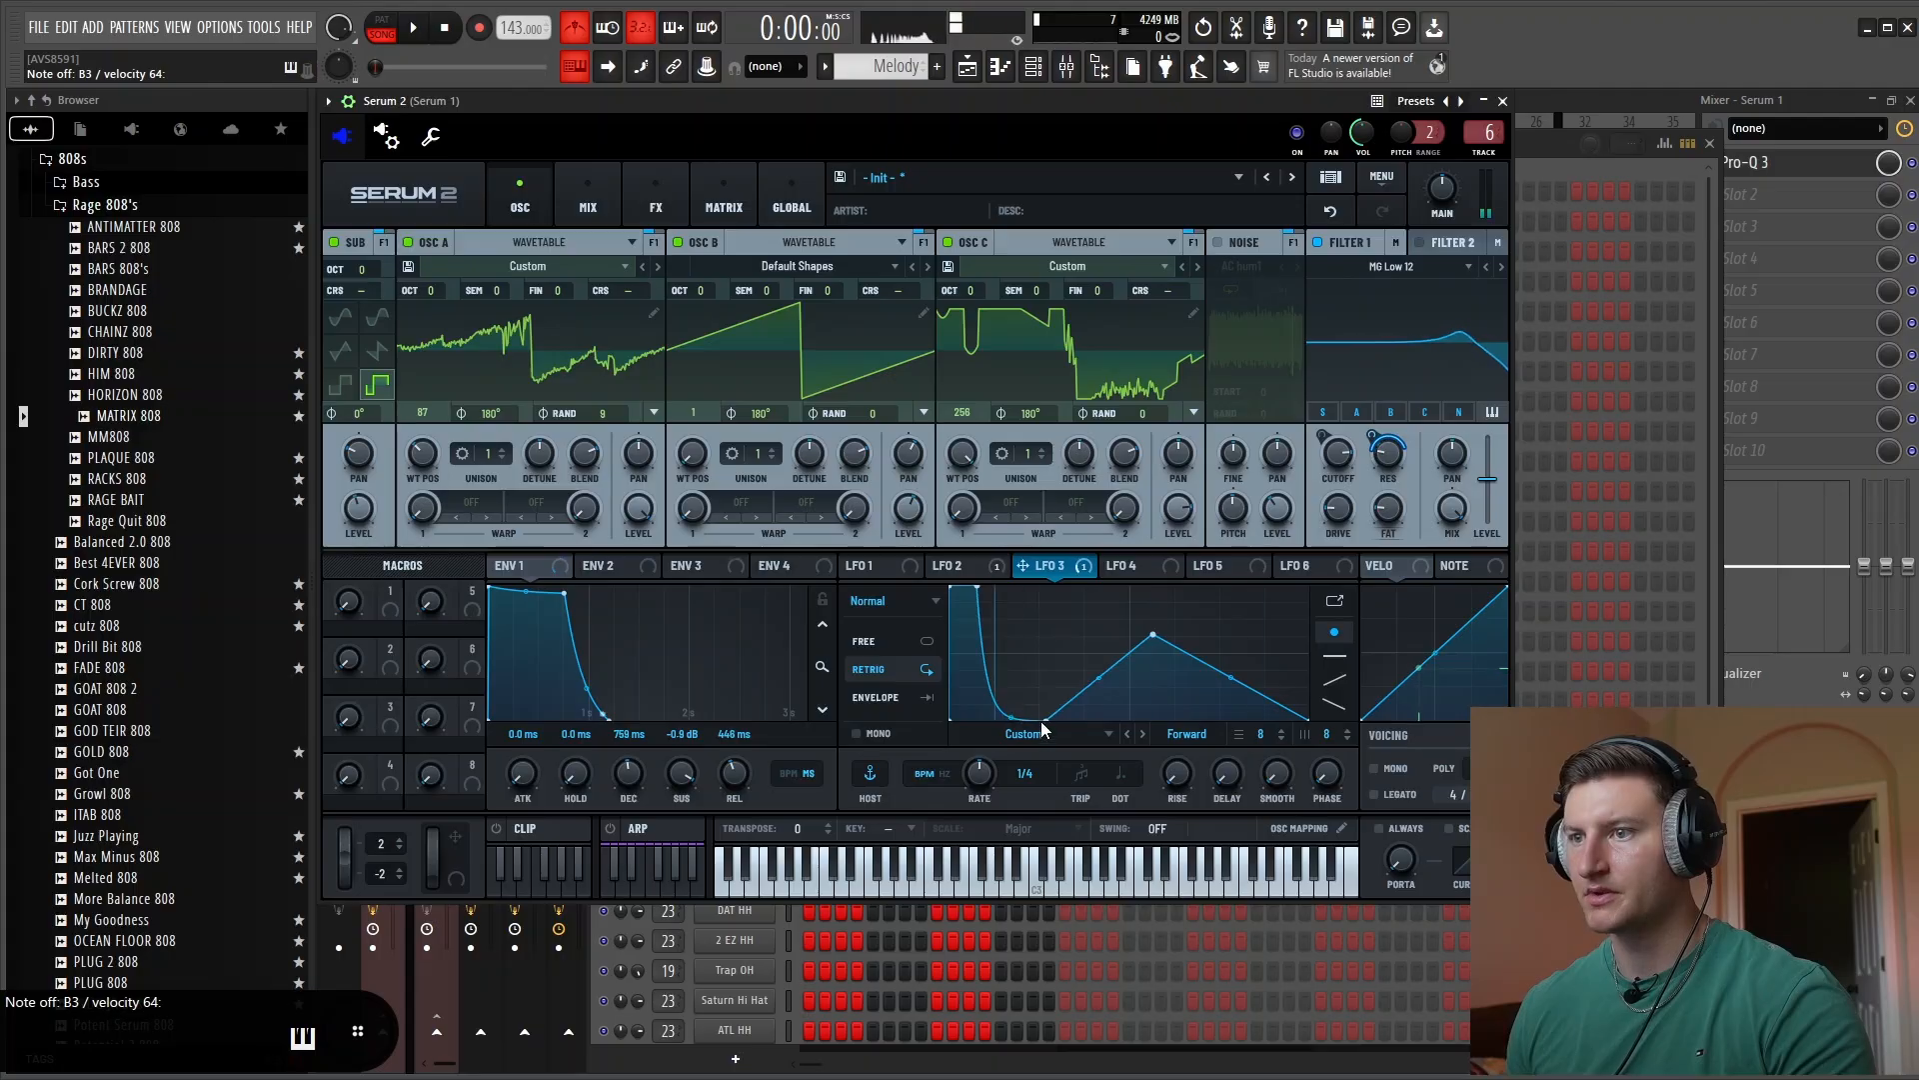
pyautogui.moveTo(1084, 775); pyautogui.dragTo(1107, 825)
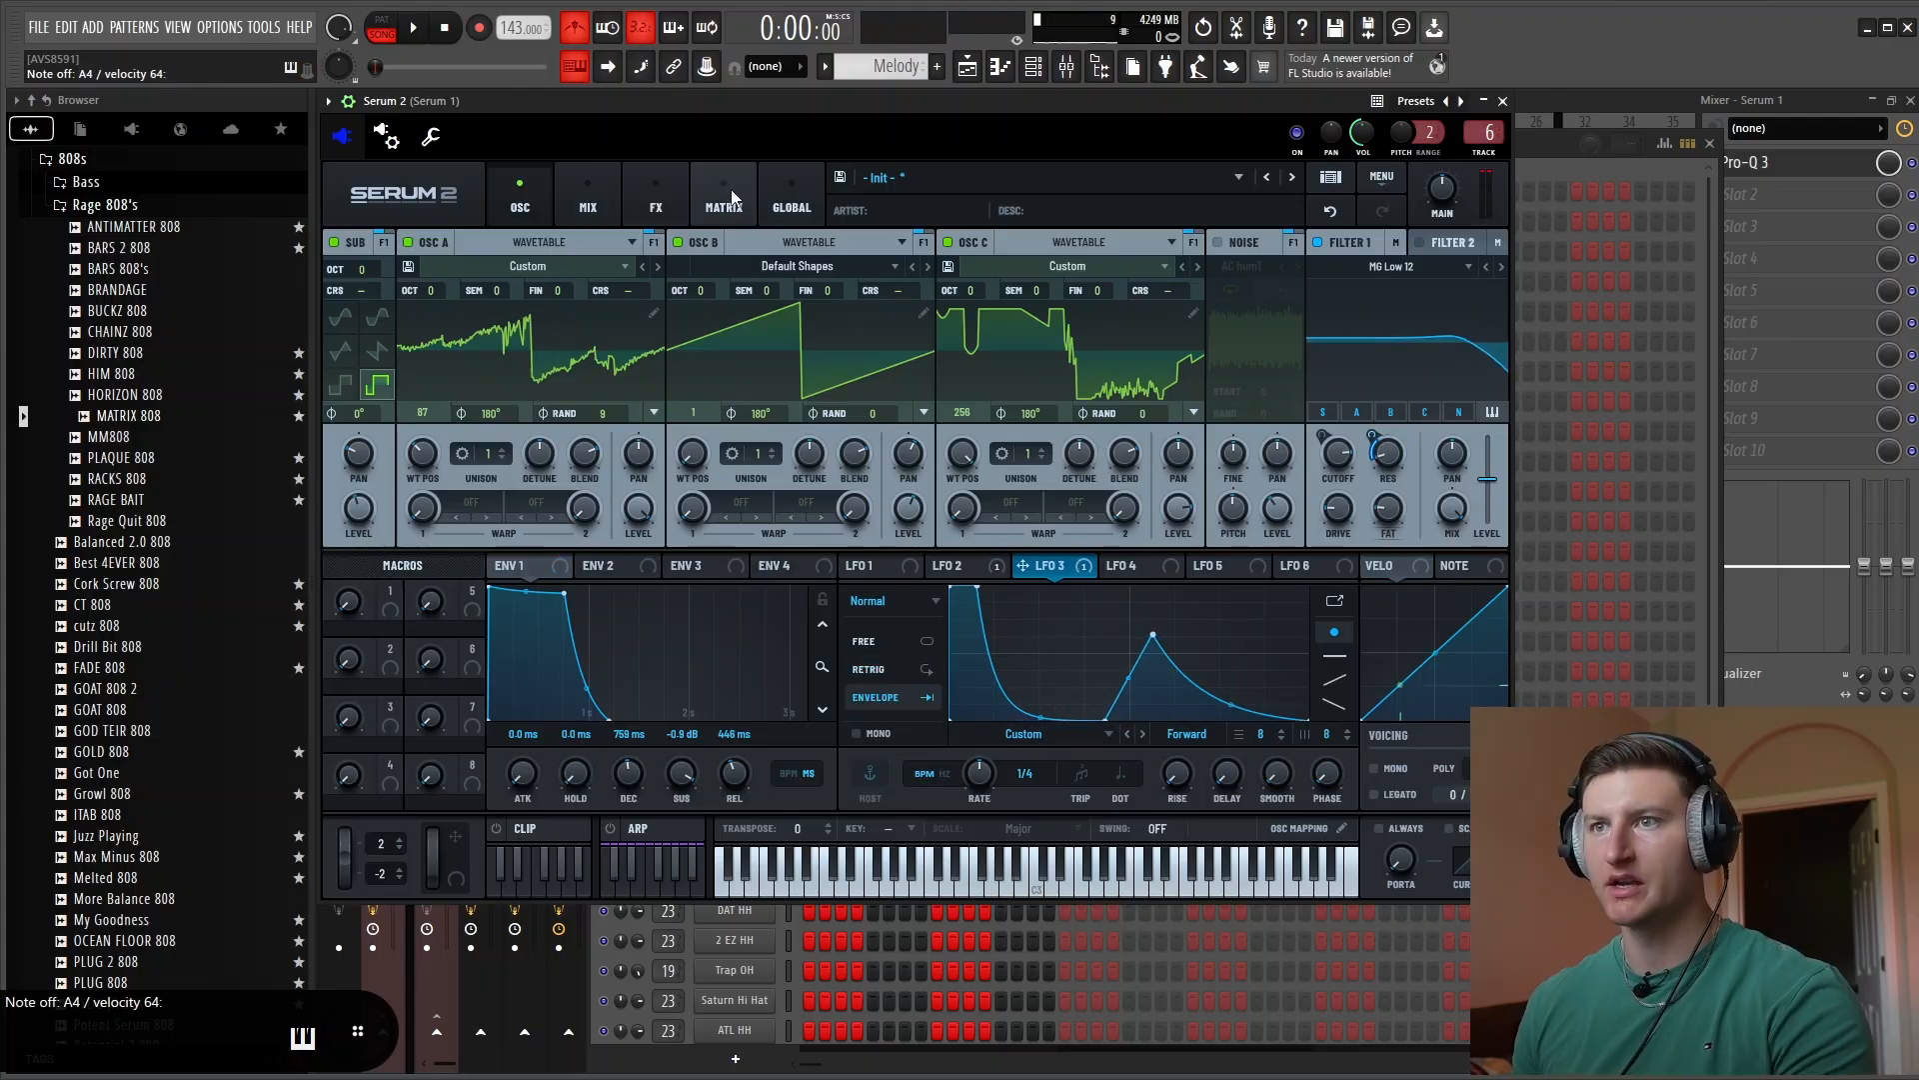
# Add a Distortion effect to the main FX rack and set its filter to about 3703 Hz with a Q of 2.6
pyautogui.click(736, 194)
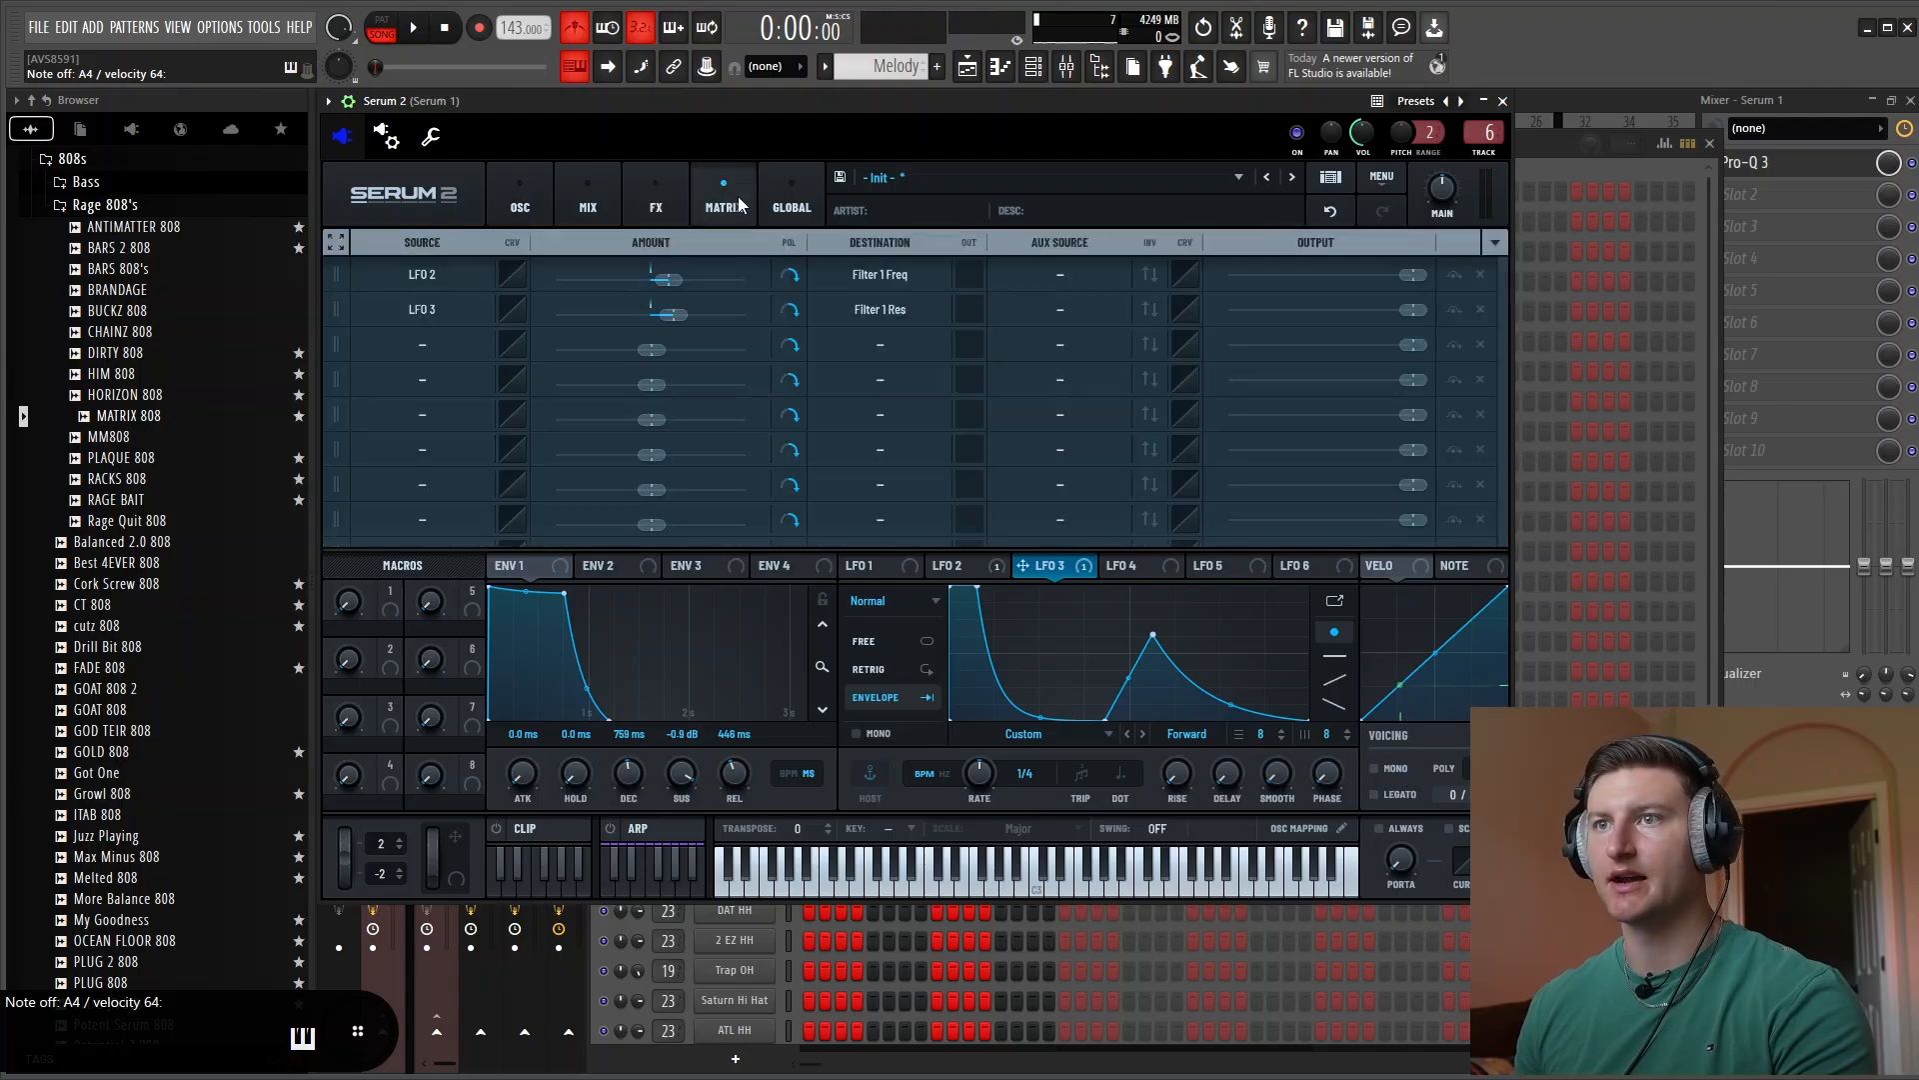
pyautogui.click(656, 196)
pyautogui.click(362, 275)
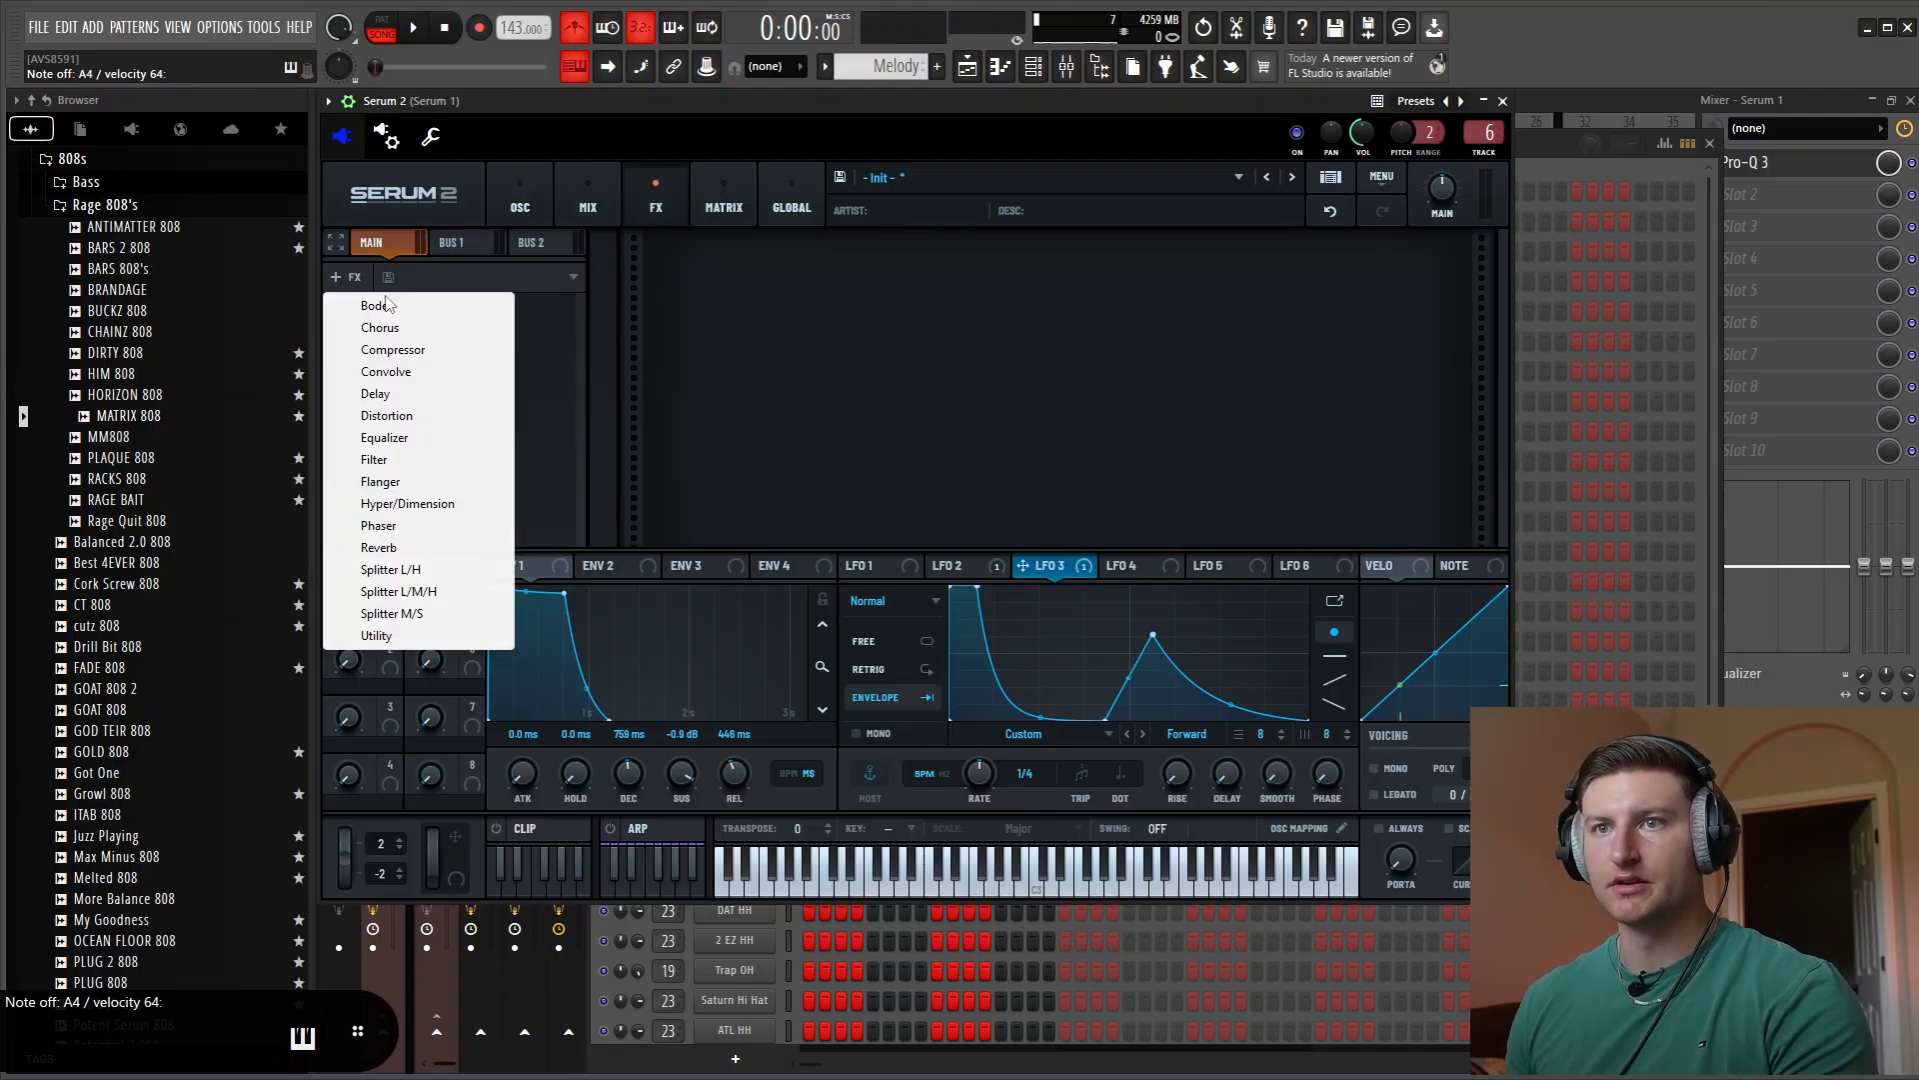
pyautogui.click(387, 416)
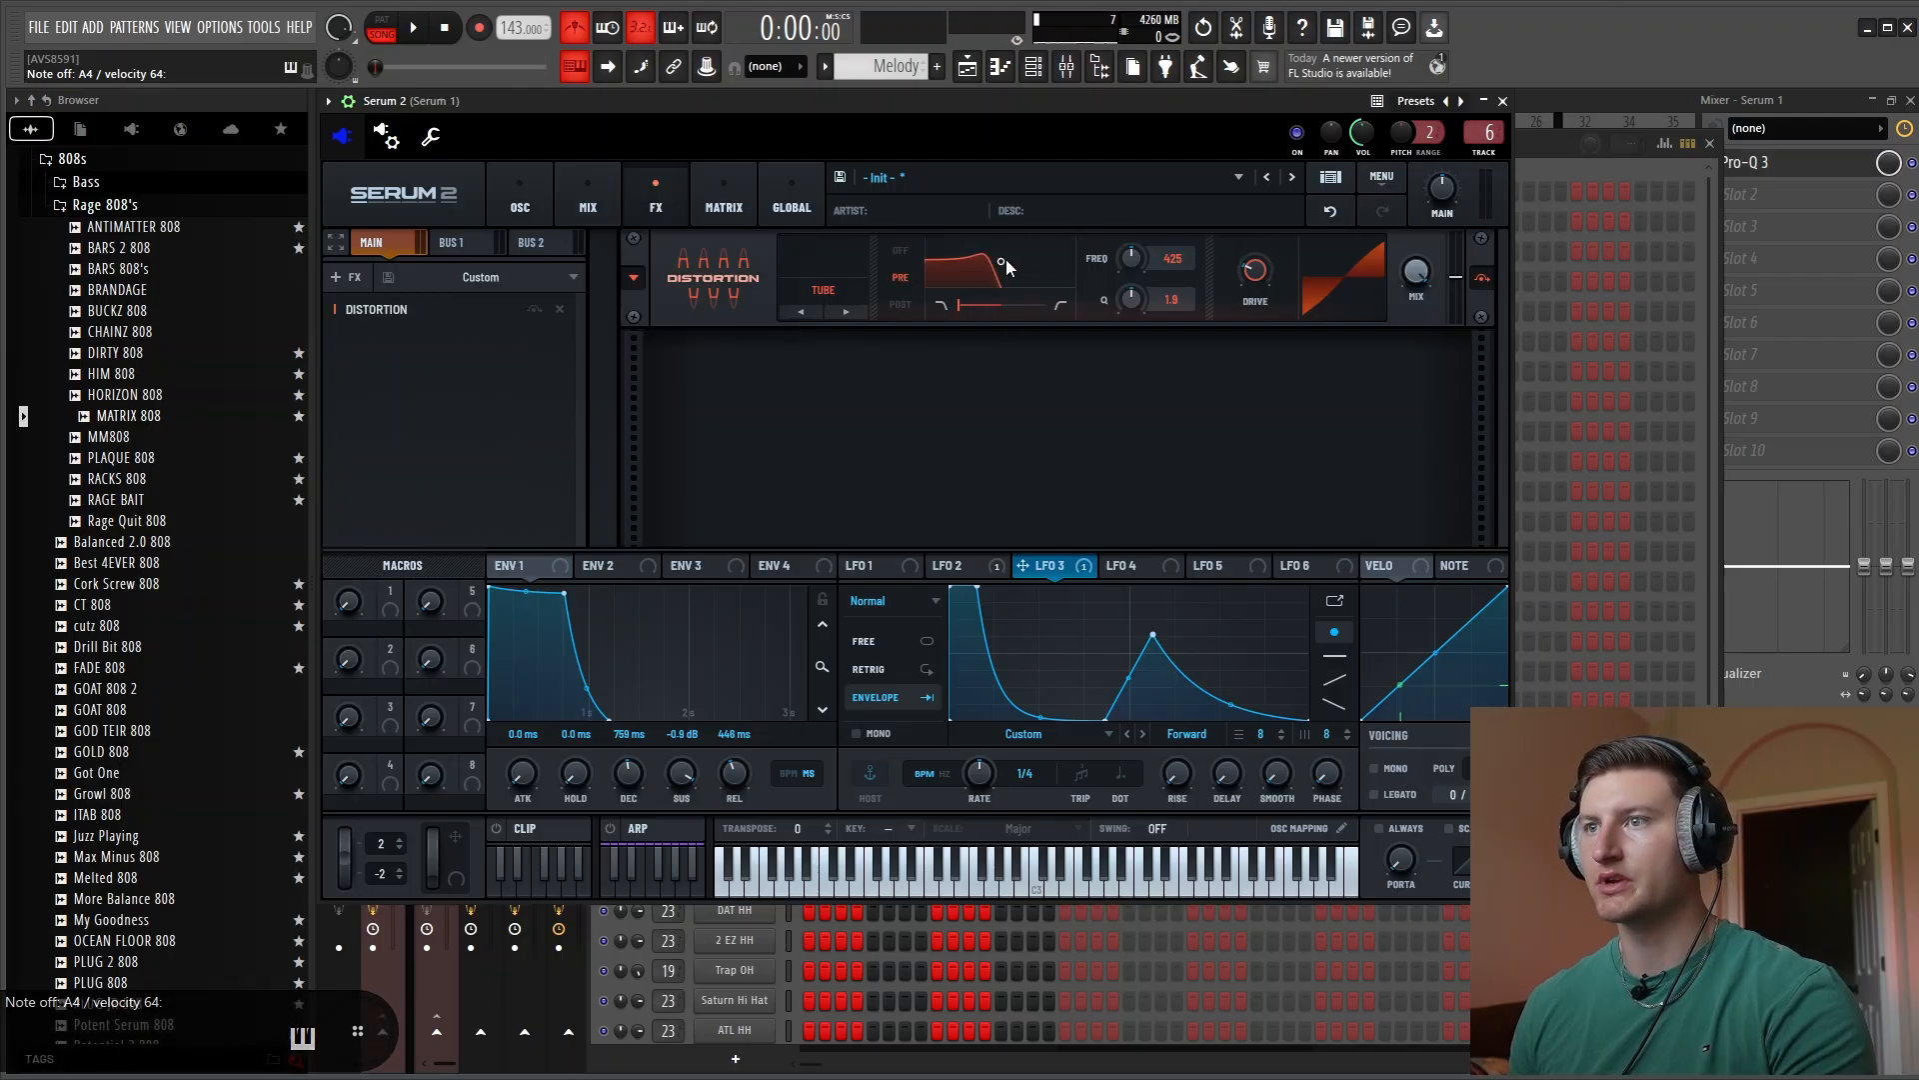
pyautogui.moveTo(1002, 261)
pyautogui.mouseDown()
pyautogui.moveTo(1047, 264)
pyautogui.moveTo(1029, 272)
pyautogui.moveTo(1051, 250)
pyautogui.moveTo(1036, 256)
pyautogui.mouseUp()
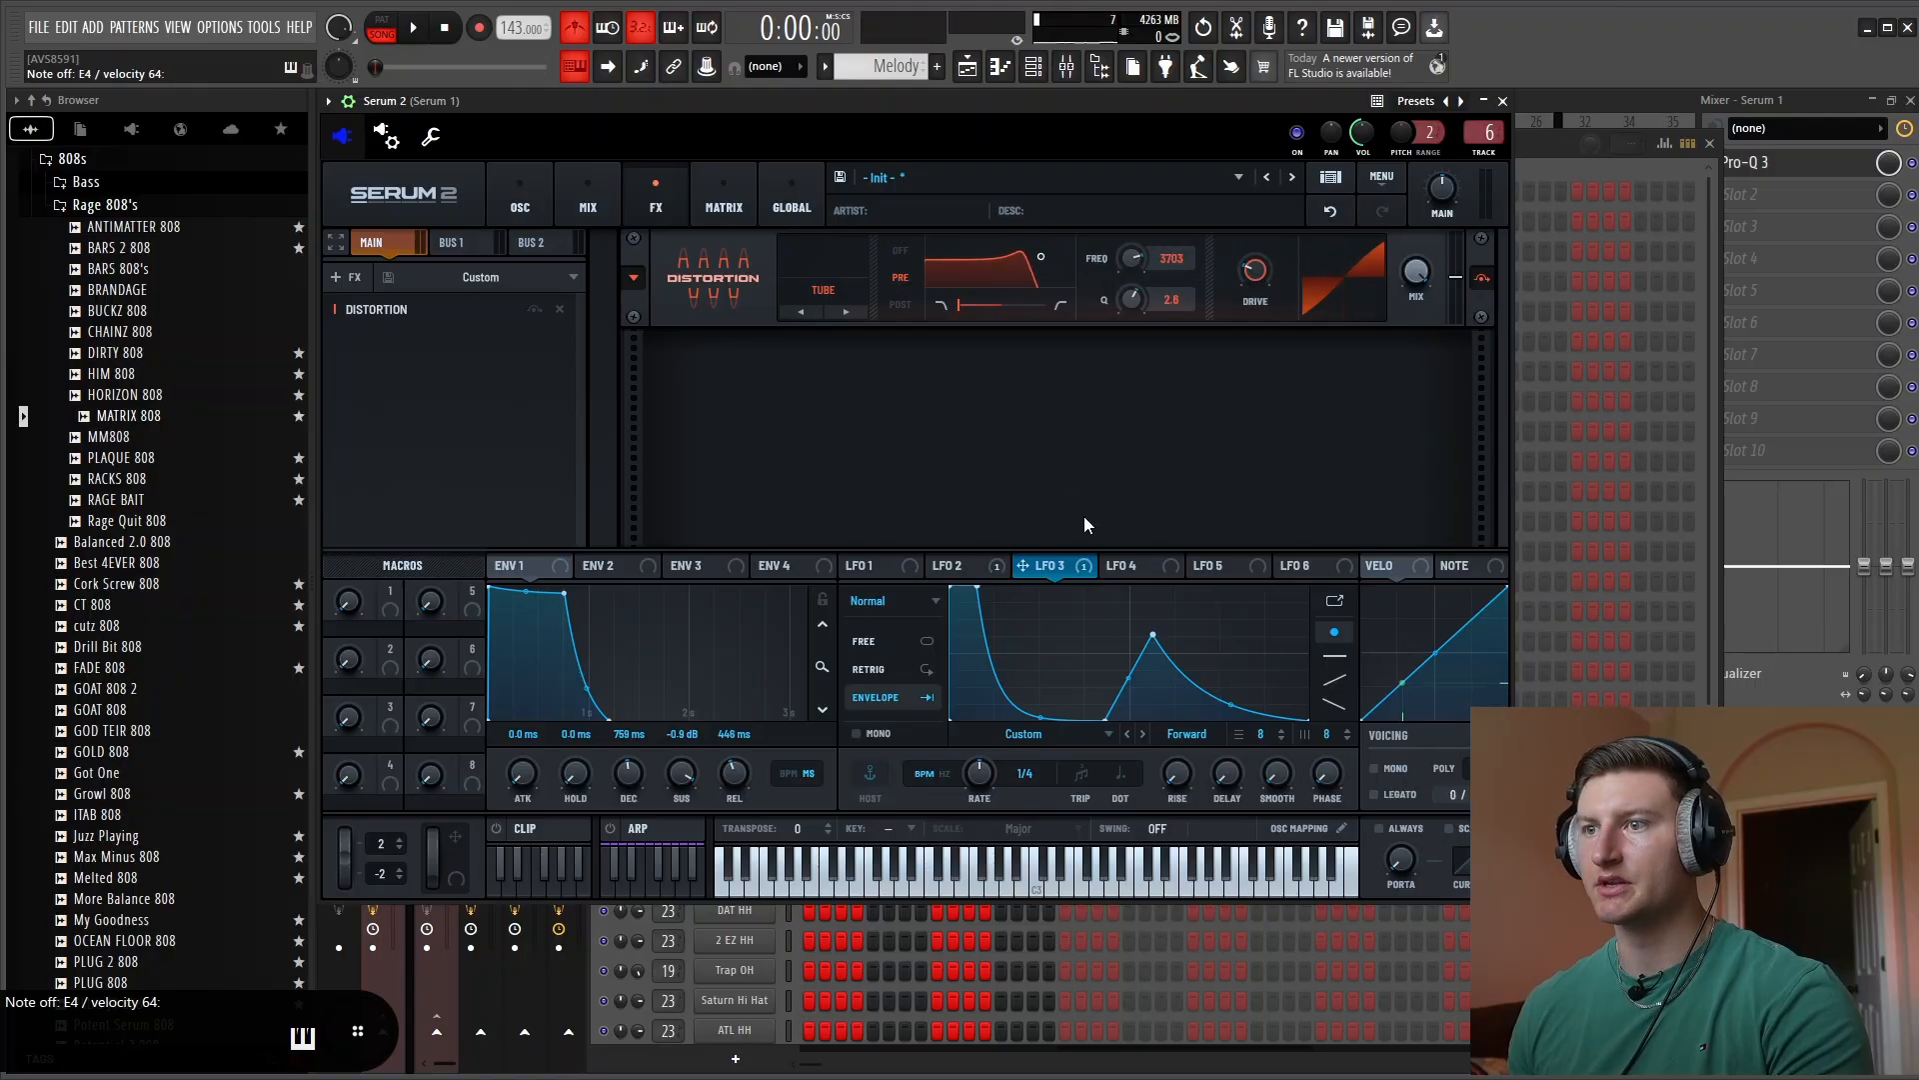
# Assign LFO 4 to modulate the distortion filter's Q and LFO 5 to modulate its frequency
pyautogui.moveTo(1142, 572); pyautogui.dragTo(1134, 302)
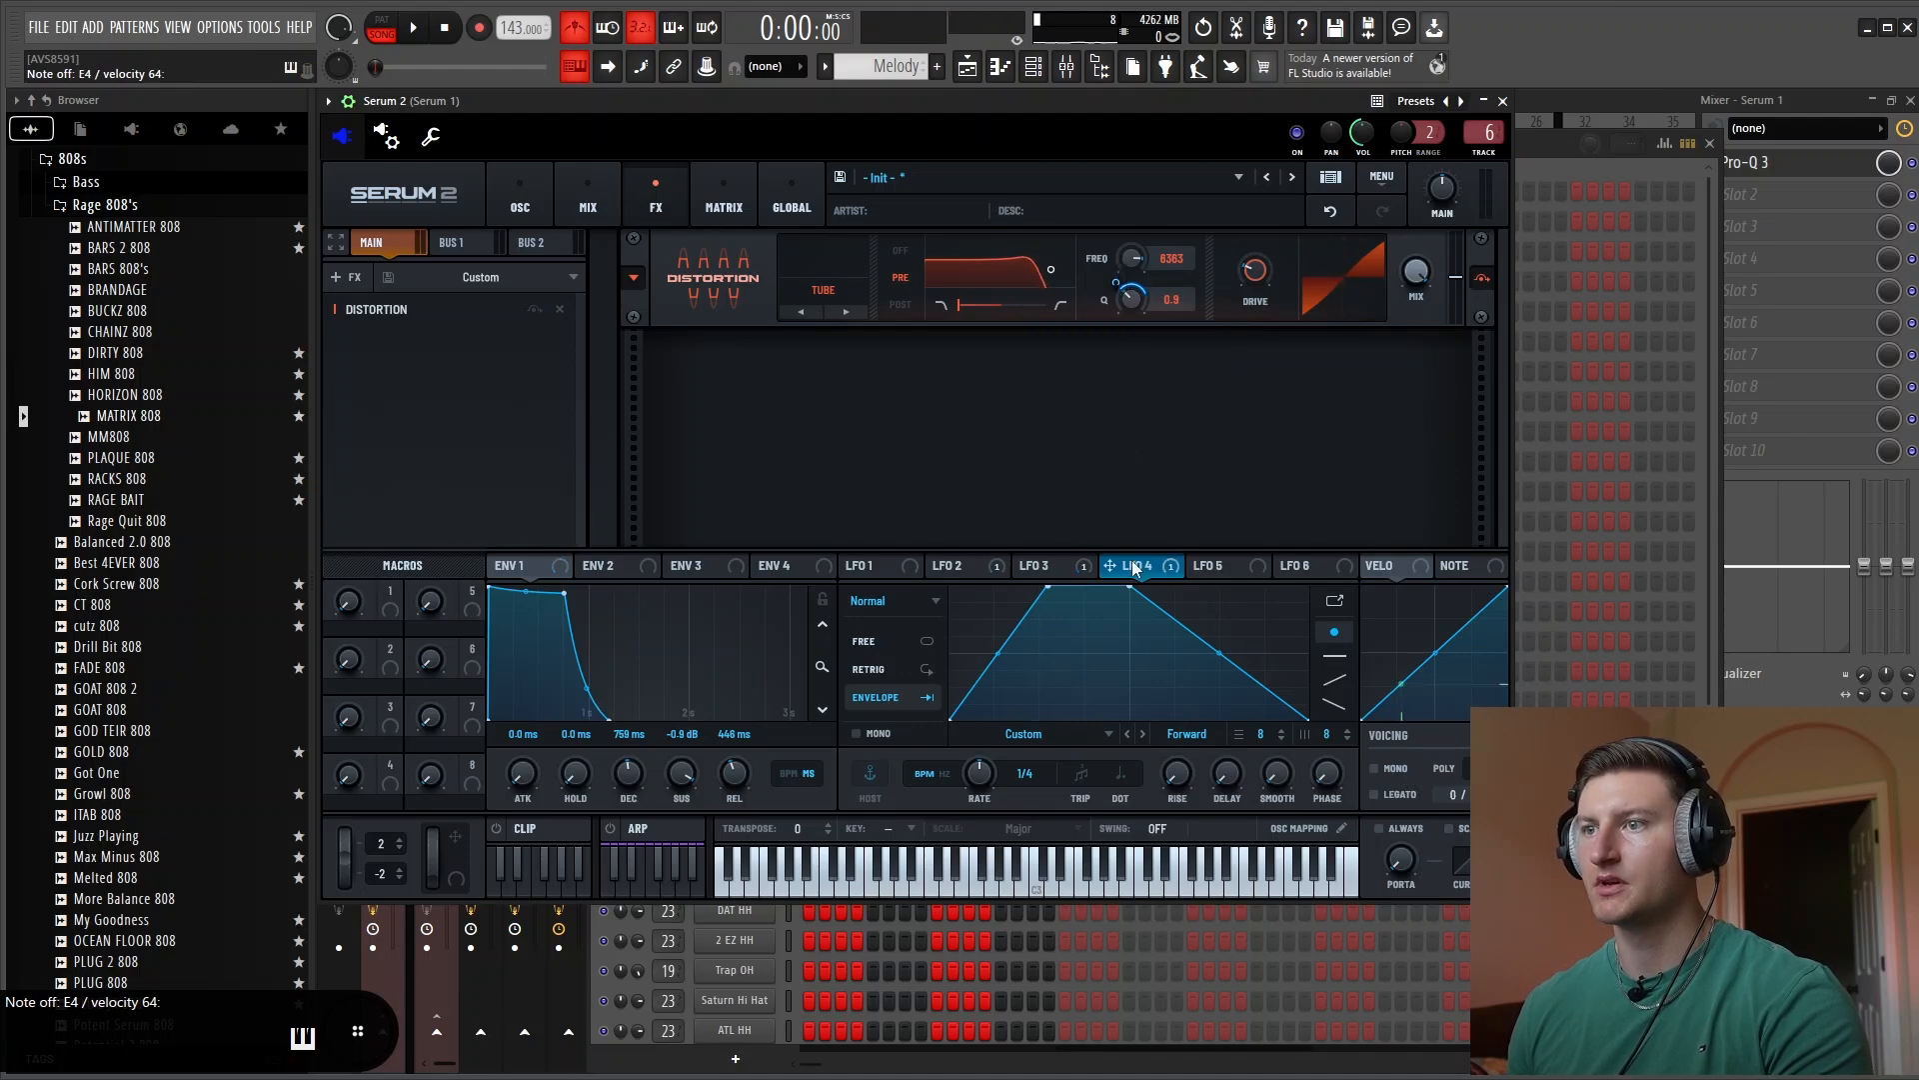
pyautogui.moveTo(1196, 566); pyautogui.dragTo(1126, 256)
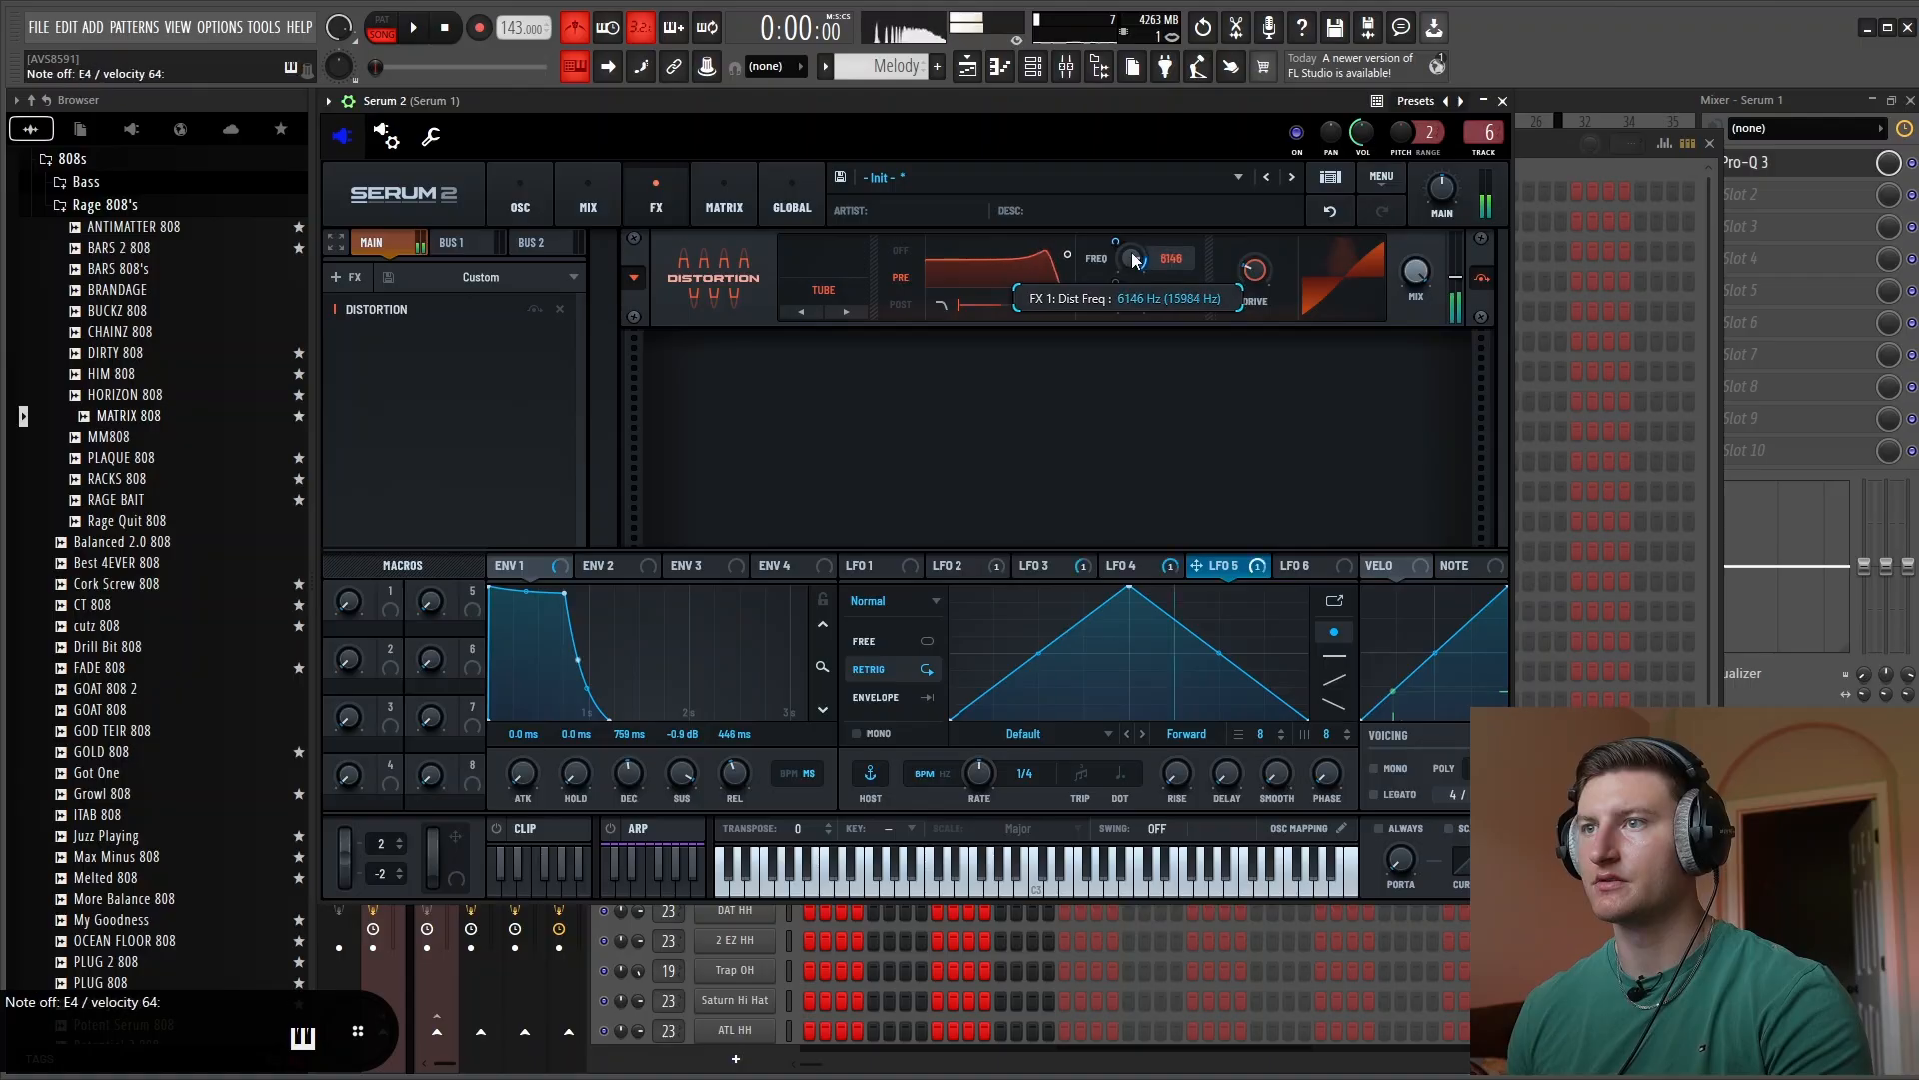
# Set LFO 5 to Envelope mode, shape it as a zigzag starting at maximum with two more full peaks, and adjust its modulation depth
pyautogui.doubleClick(1038, 612)
pyautogui.moveTo(1038, 613); pyautogui.dragTo(1047, 564)
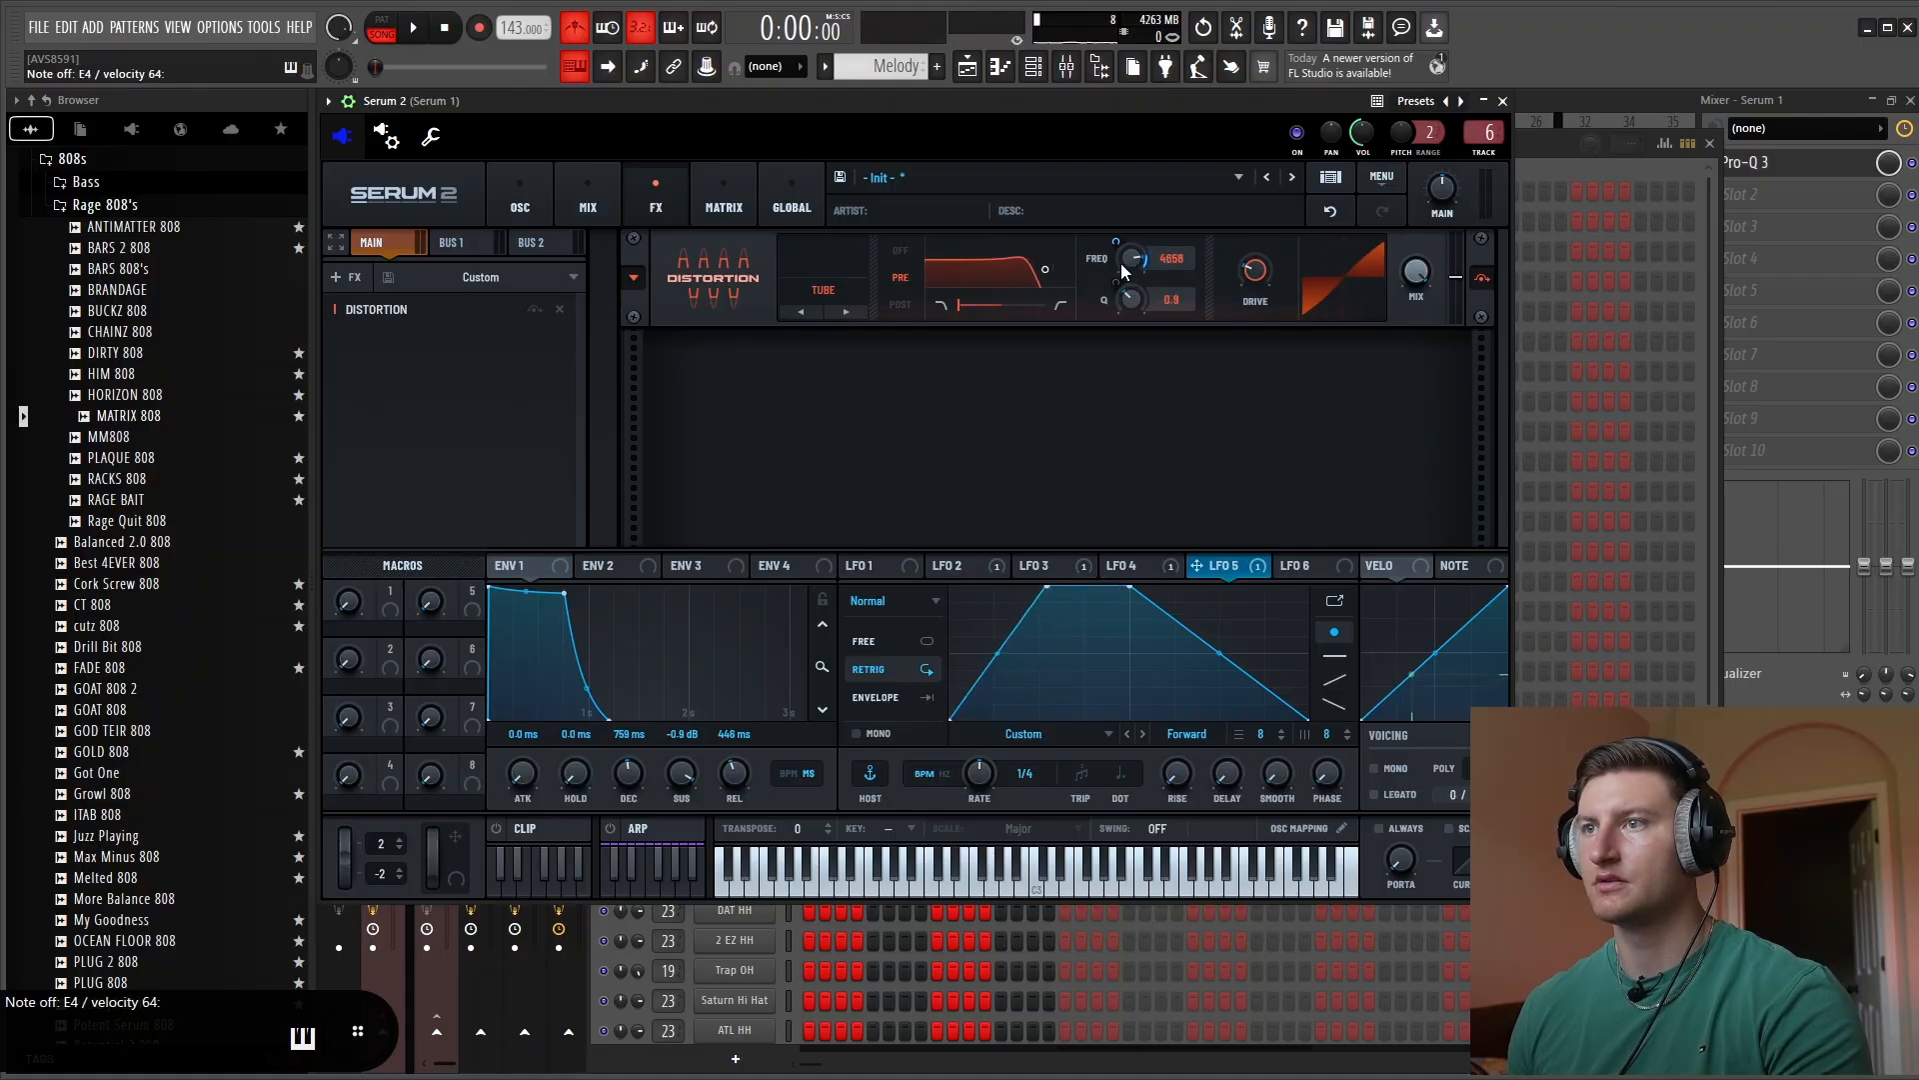
pyautogui.click(887, 698)
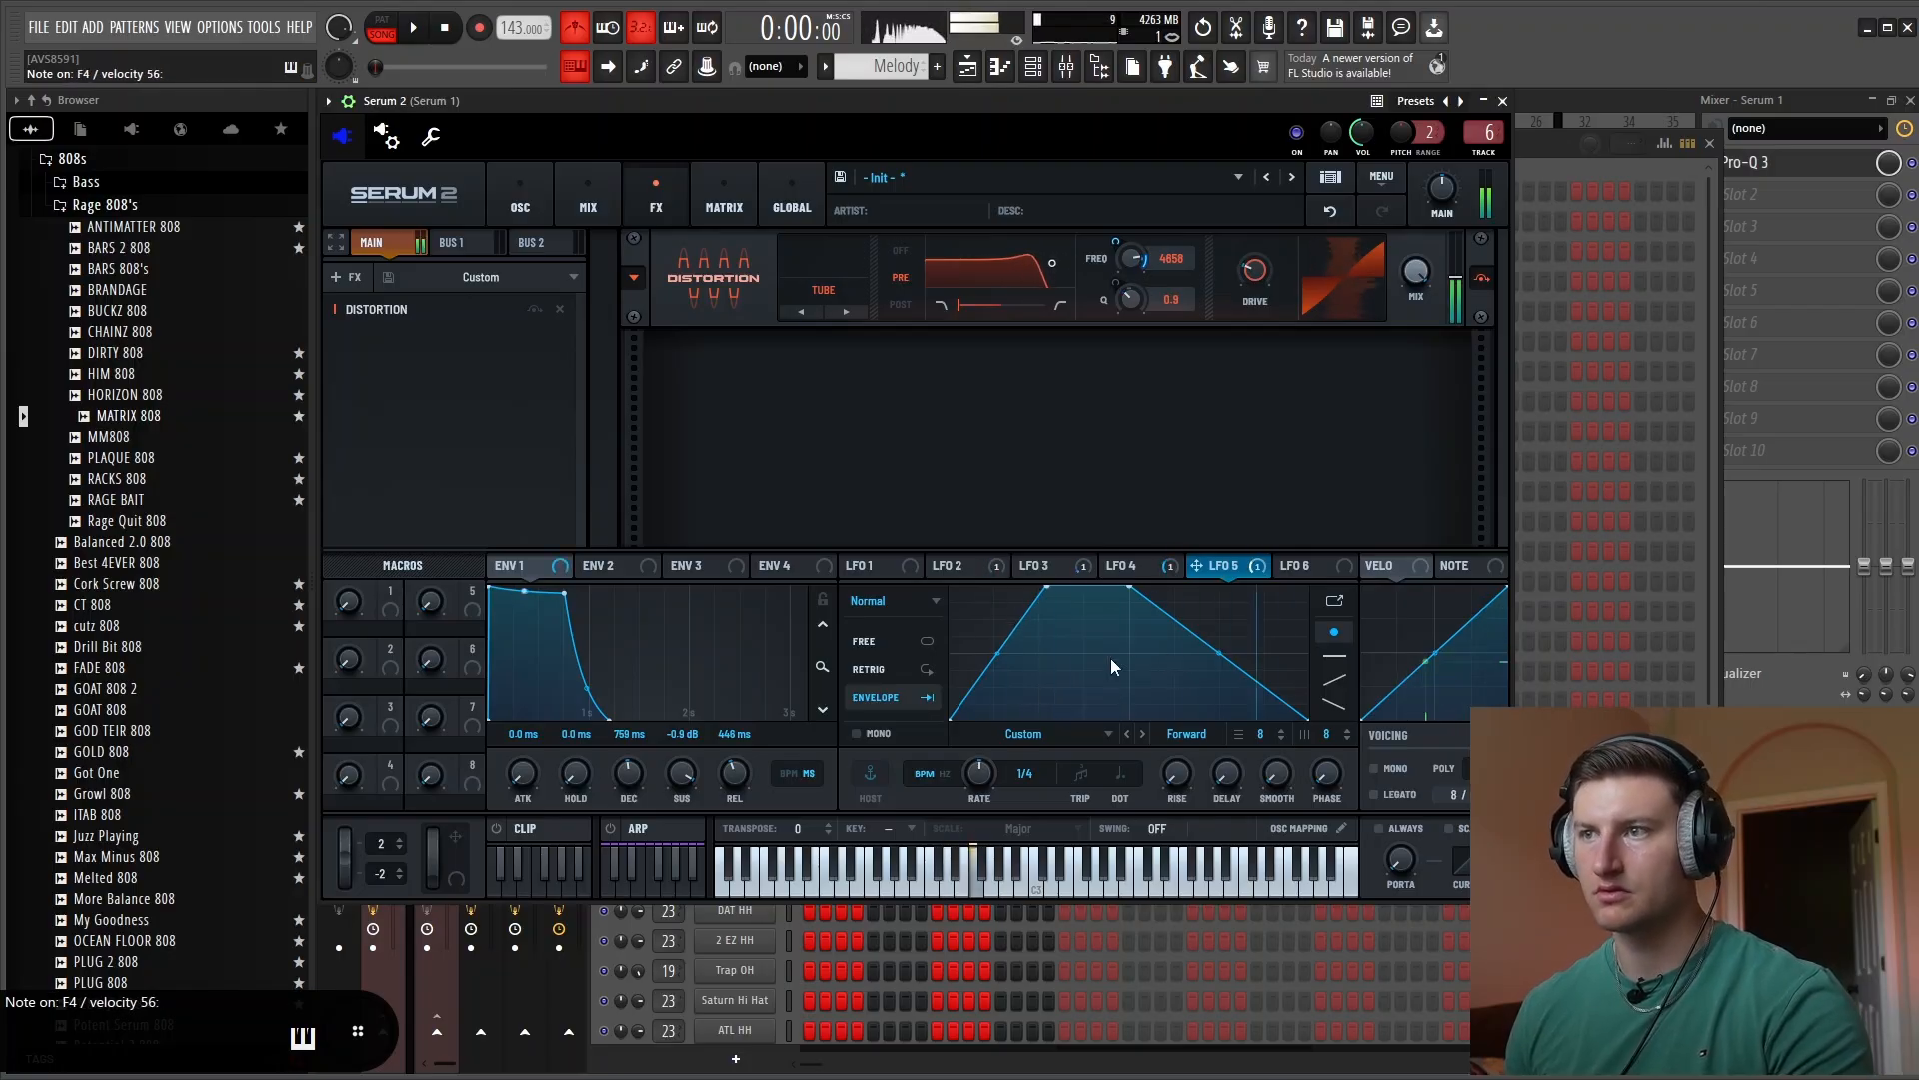
pyautogui.moveTo(1010, 637); pyautogui.dragTo(1085, 775)
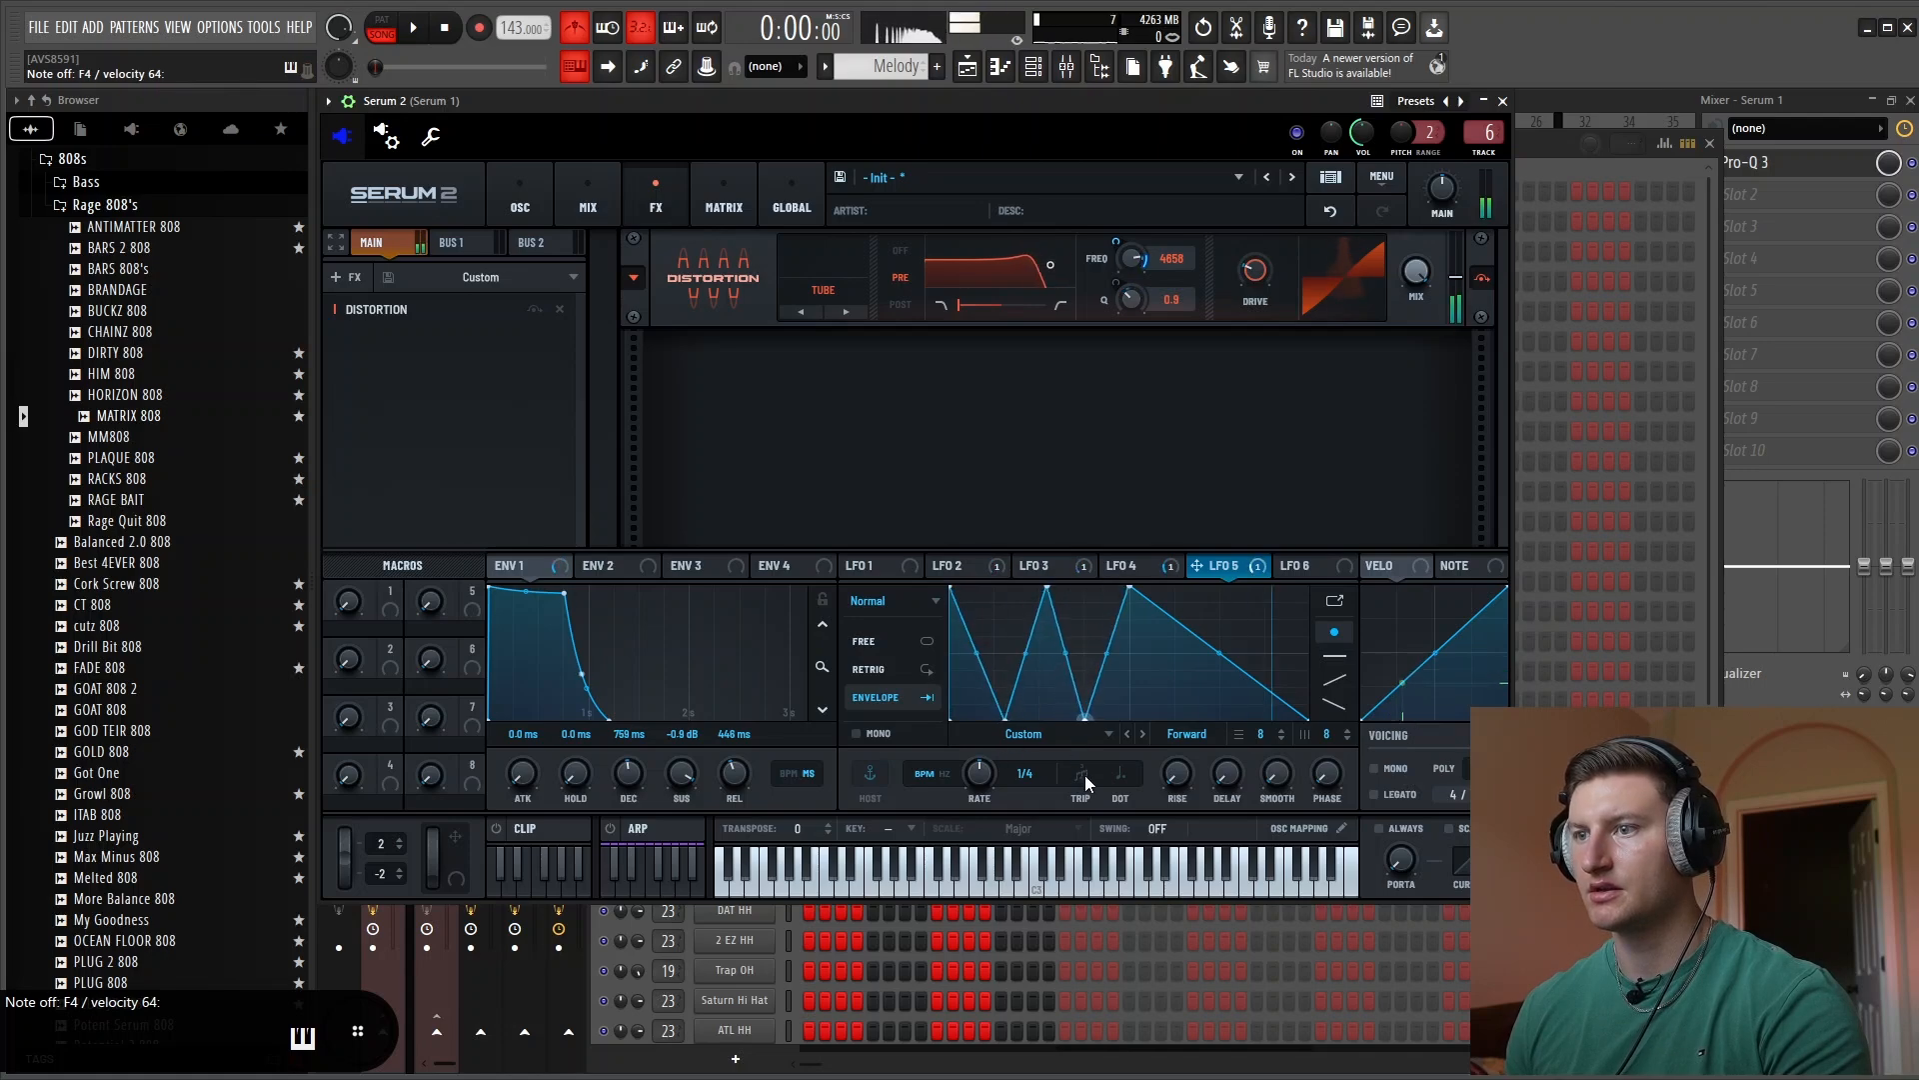
pyautogui.moveTo(1047, 590); pyautogui.dragTo(1042, 588)
pyautogui.moveTo(1117, 242)
pyautogui.mouseDown()
pyautogui.moveTo(1118, 200)
pyautogui.moveTo(1121, 233)
pyautogui.mouseUp()
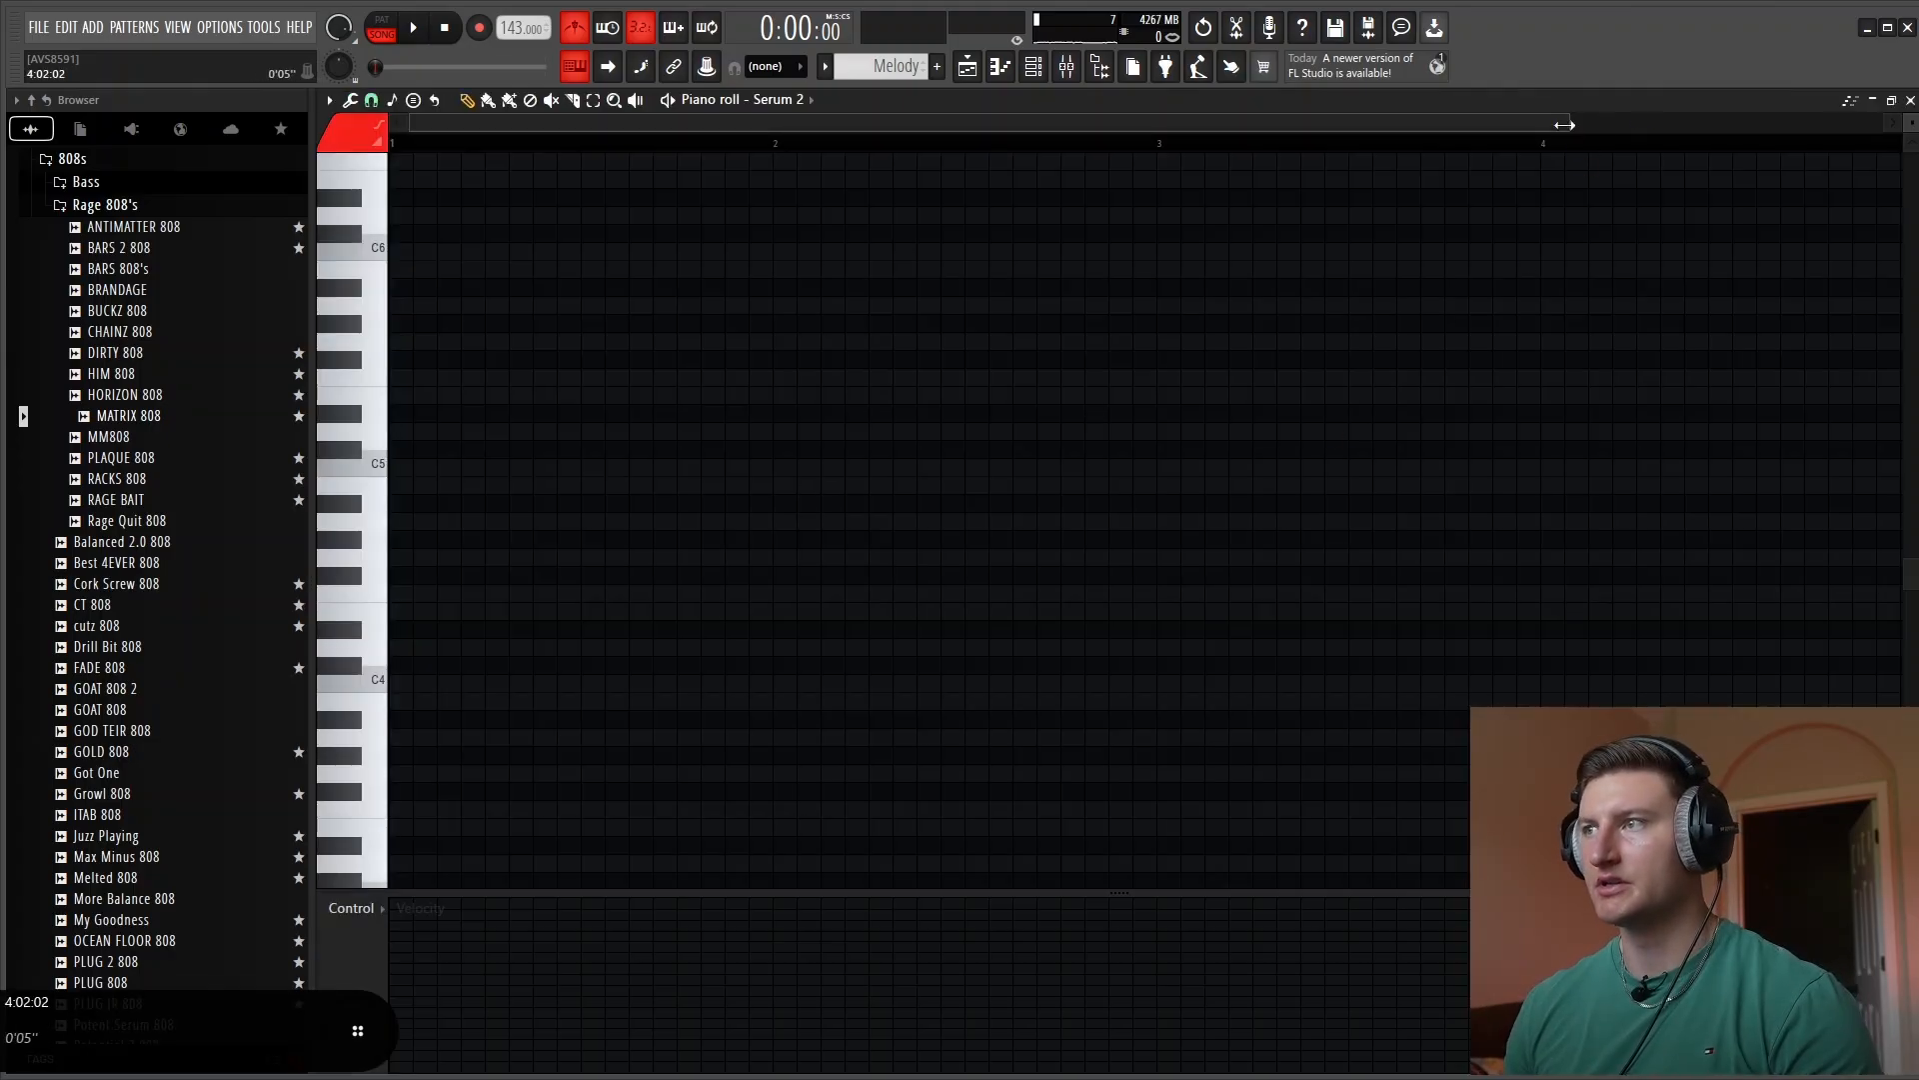
# In the Serum 2 piano roll, extend the third E2 note and add a fourth E2 note directly after it, ending at bar 5
pyautogui.moveTo(1564, 124); pyautogui.dragTo(1835, 139)
pyautogui.scroll(-3, 1225, 512)
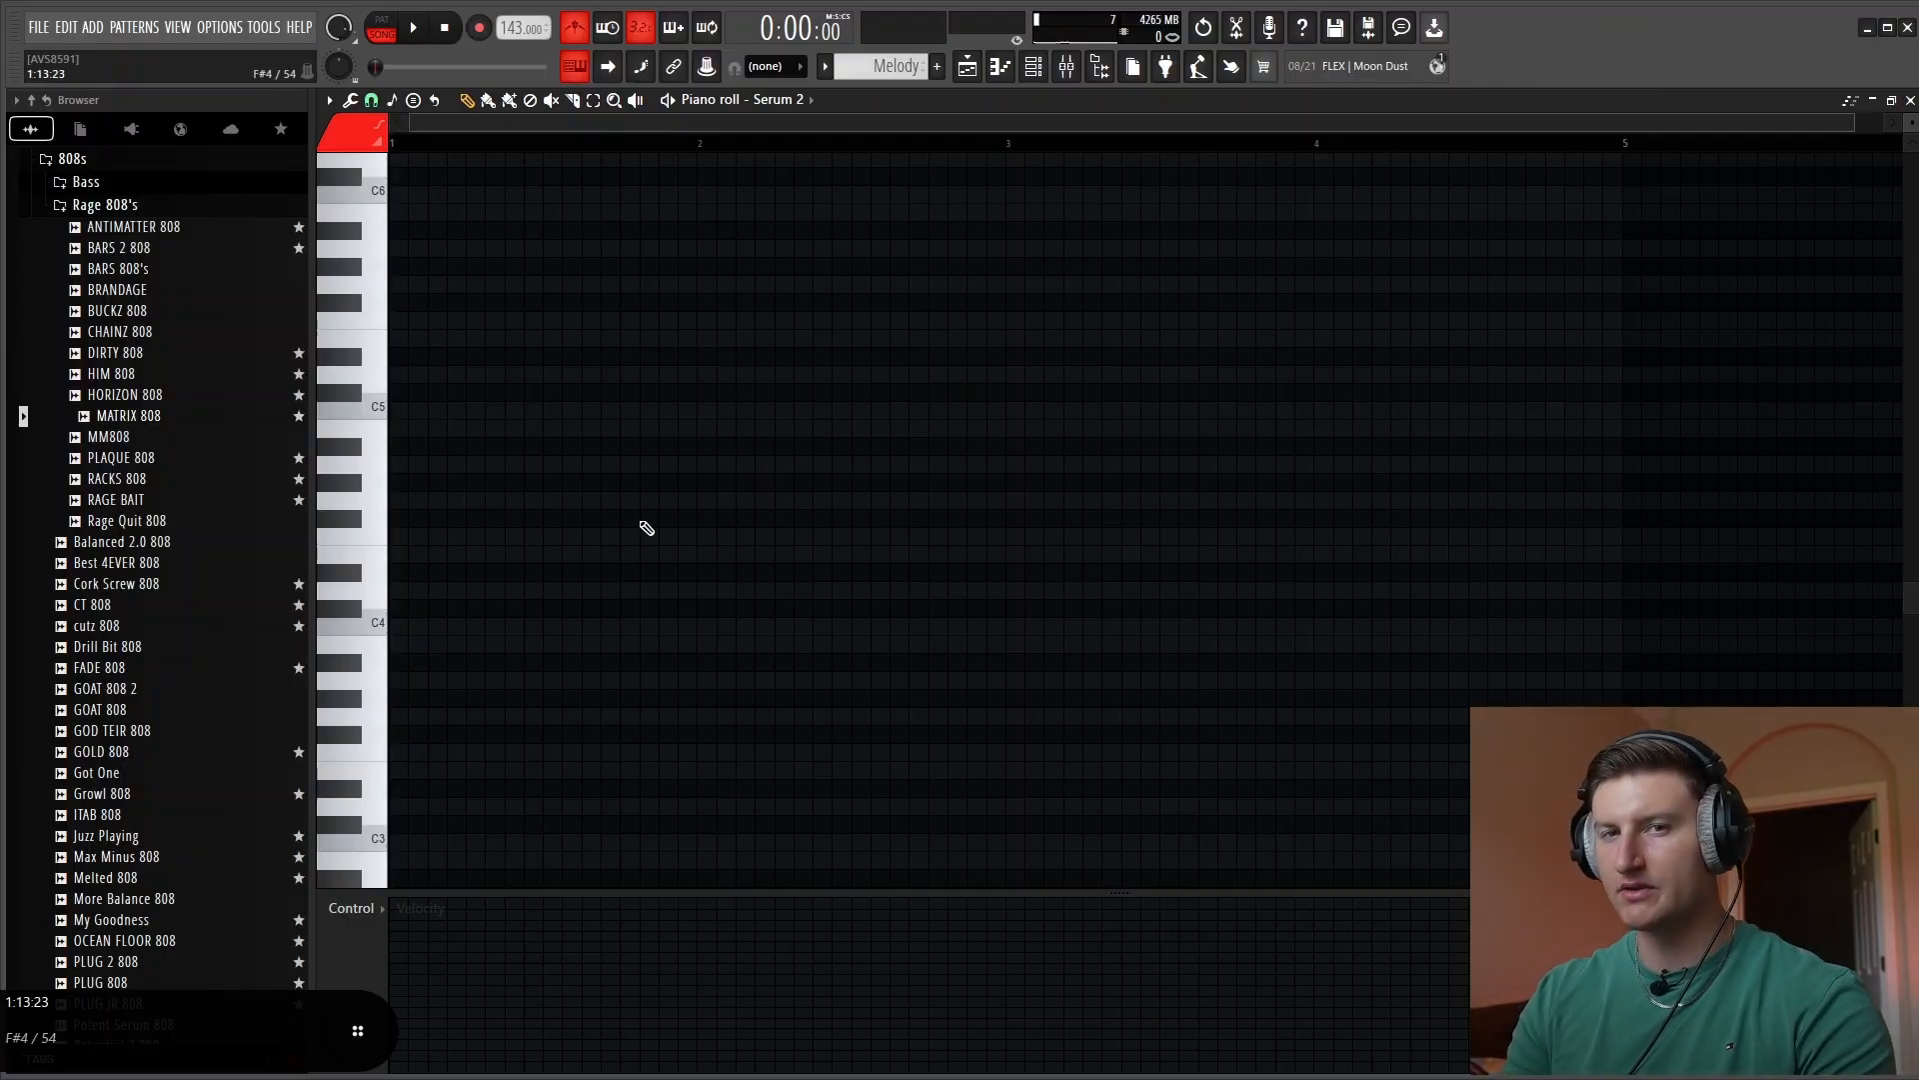
pyautogui.click(387, 595)
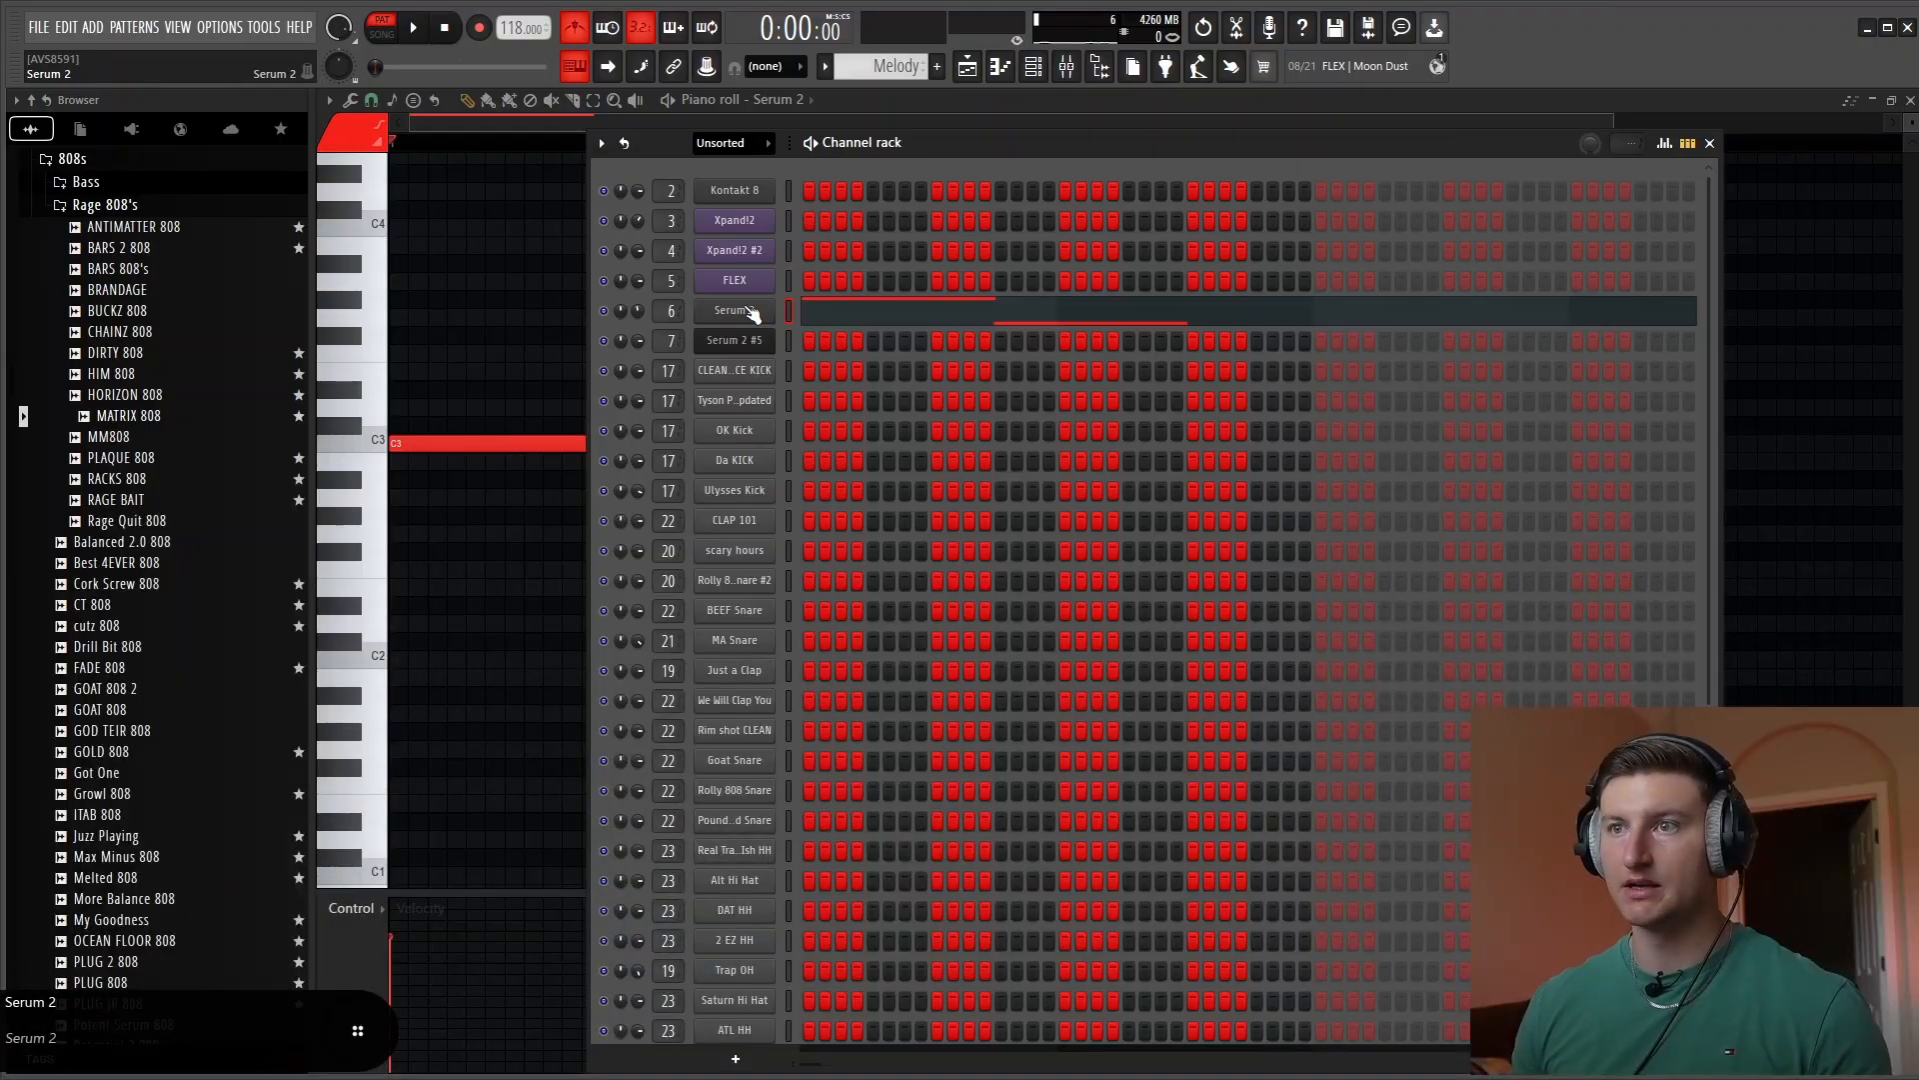
pyautogui.press('space')
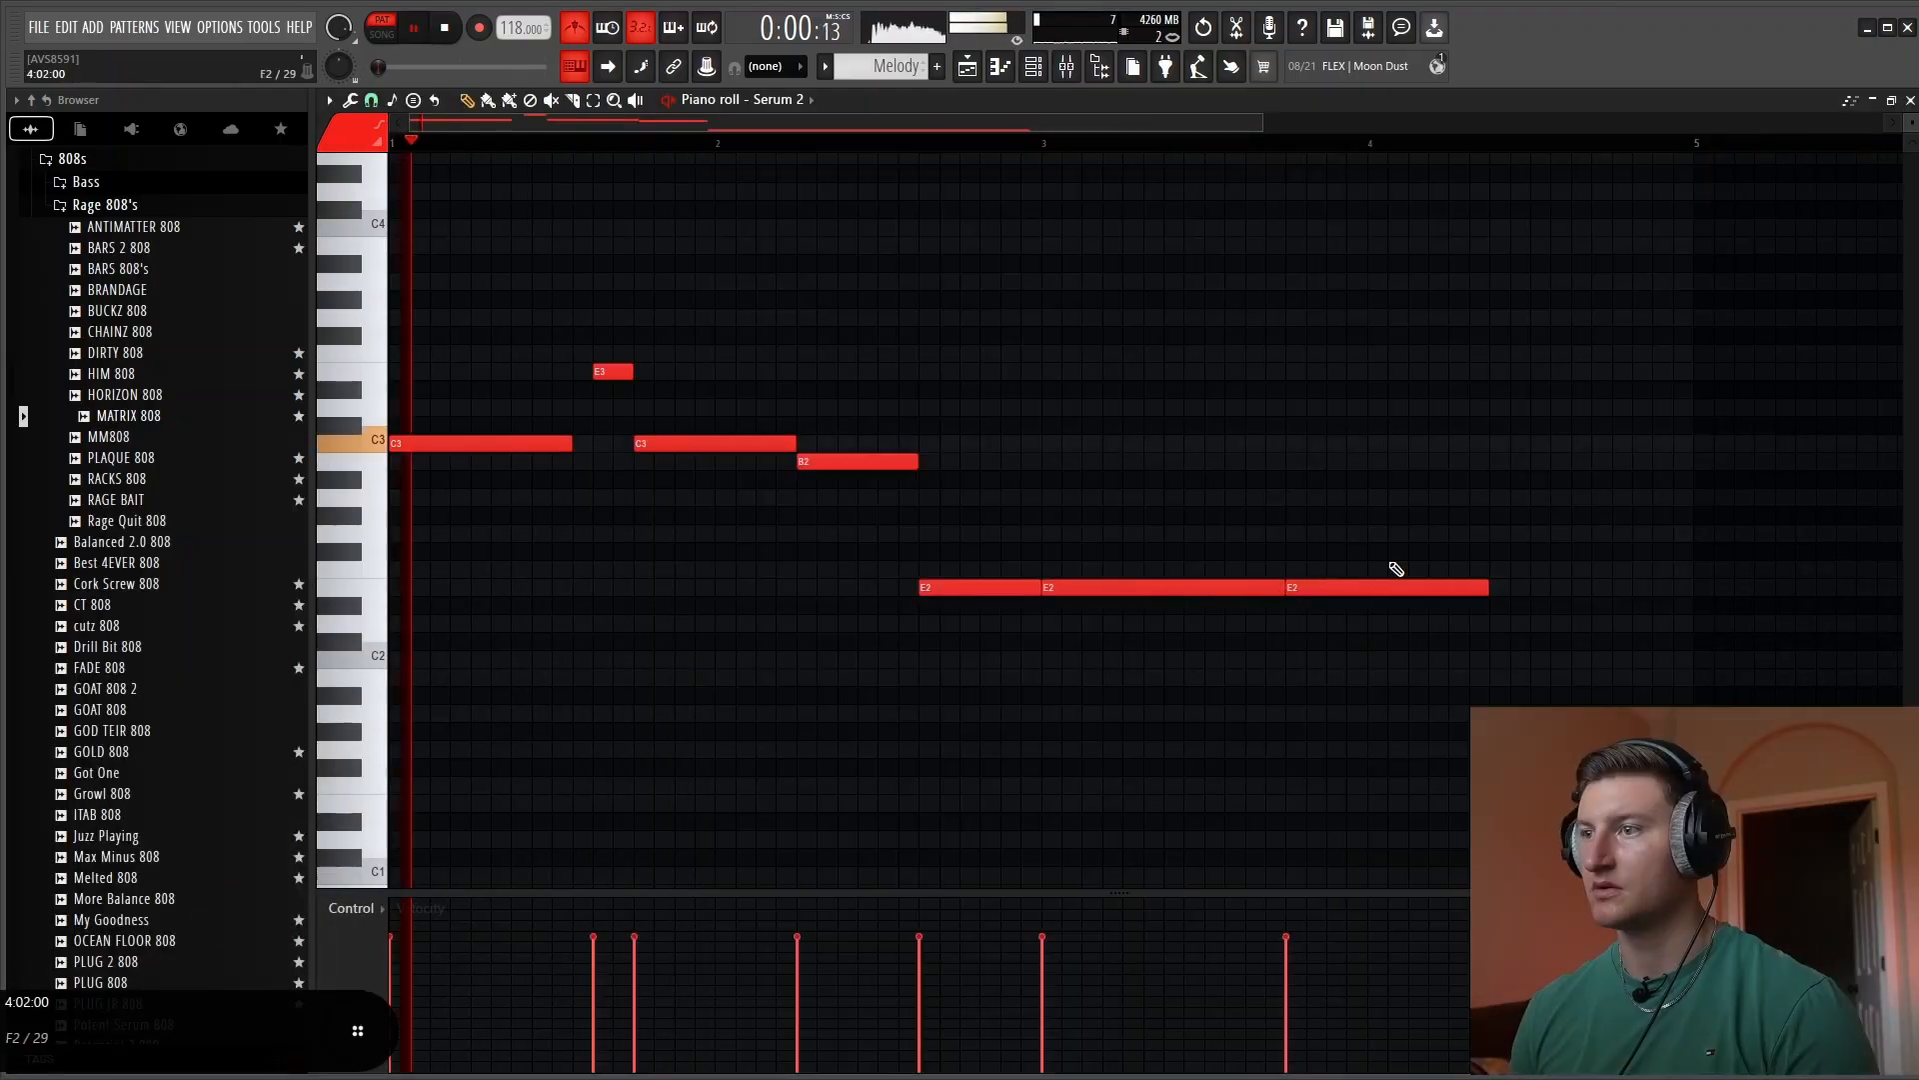
pyautogui.moveTo(1492, 591); pyautogui.dragTo(1534, 593)
pyautogui.click(1535, 590)
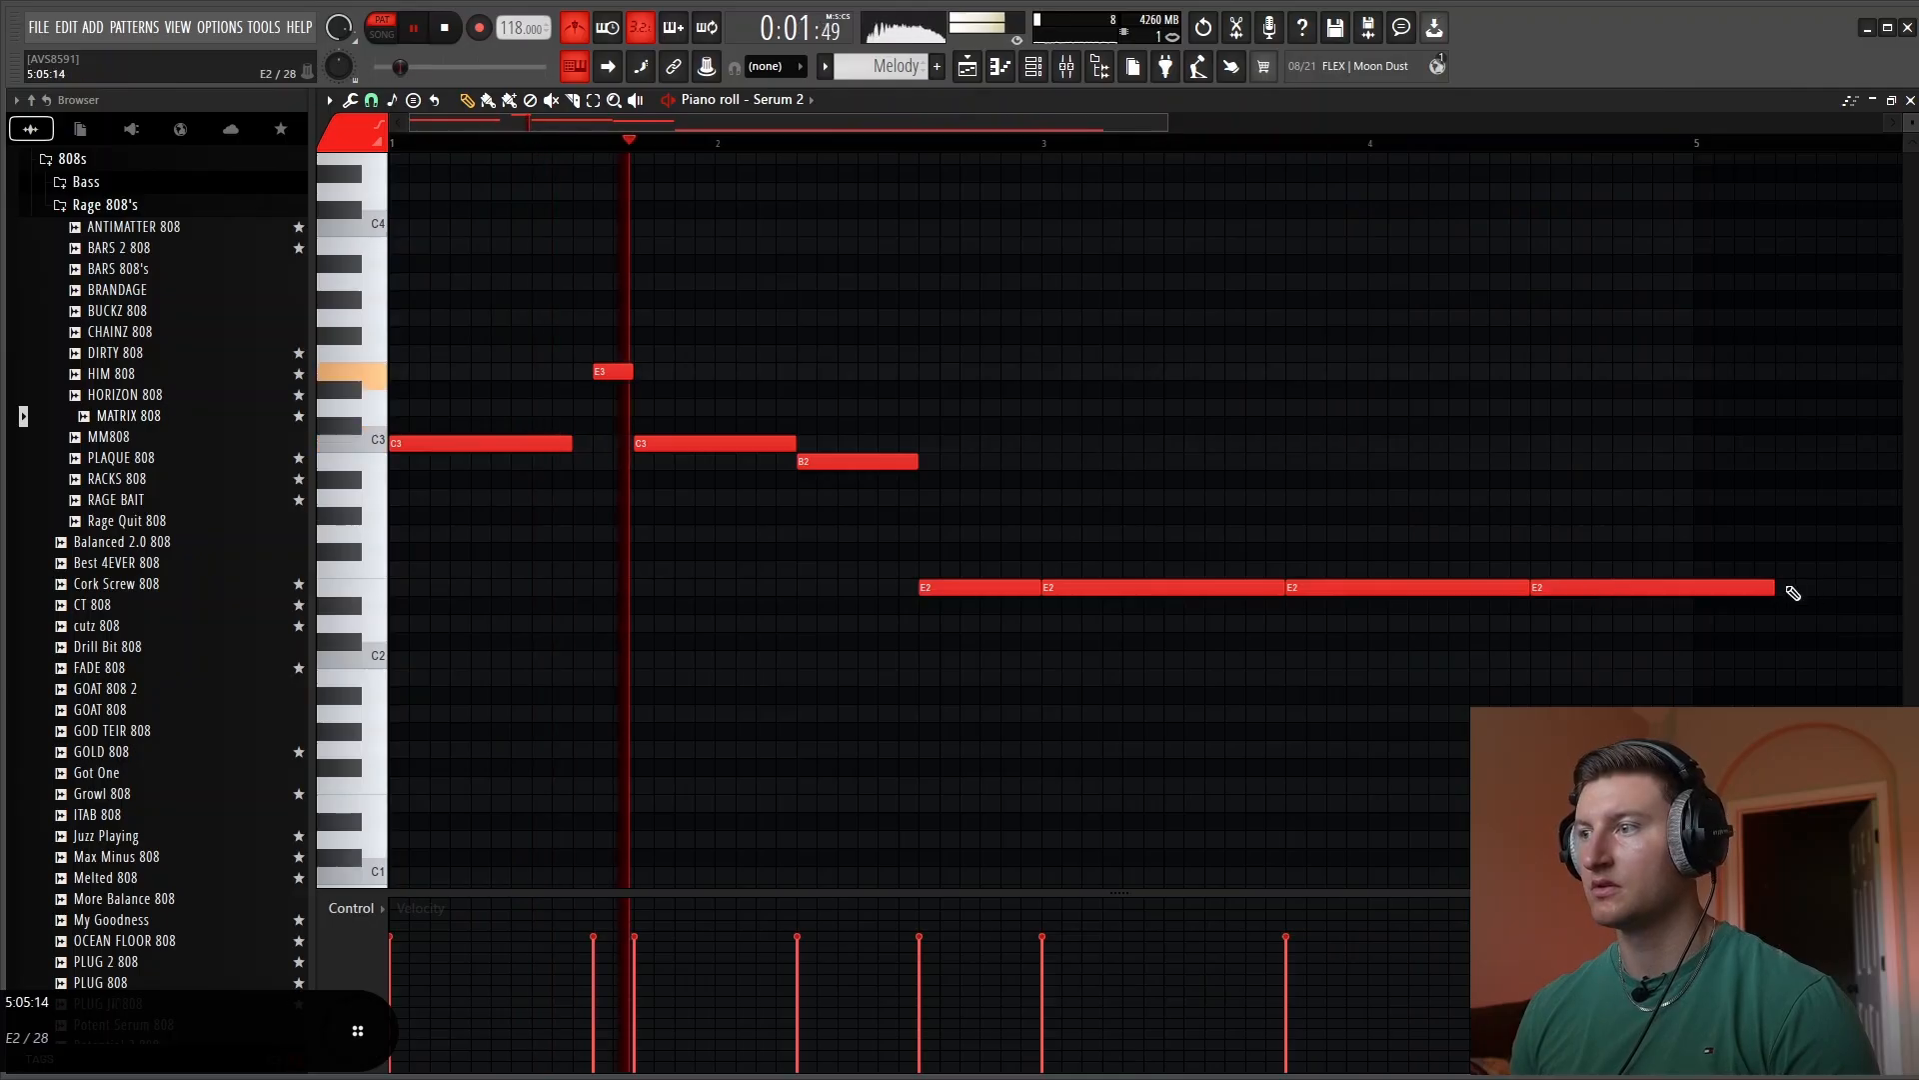
pyautogui.moveTo(1776, 592); pyautogui.dragTo(1697, 594)
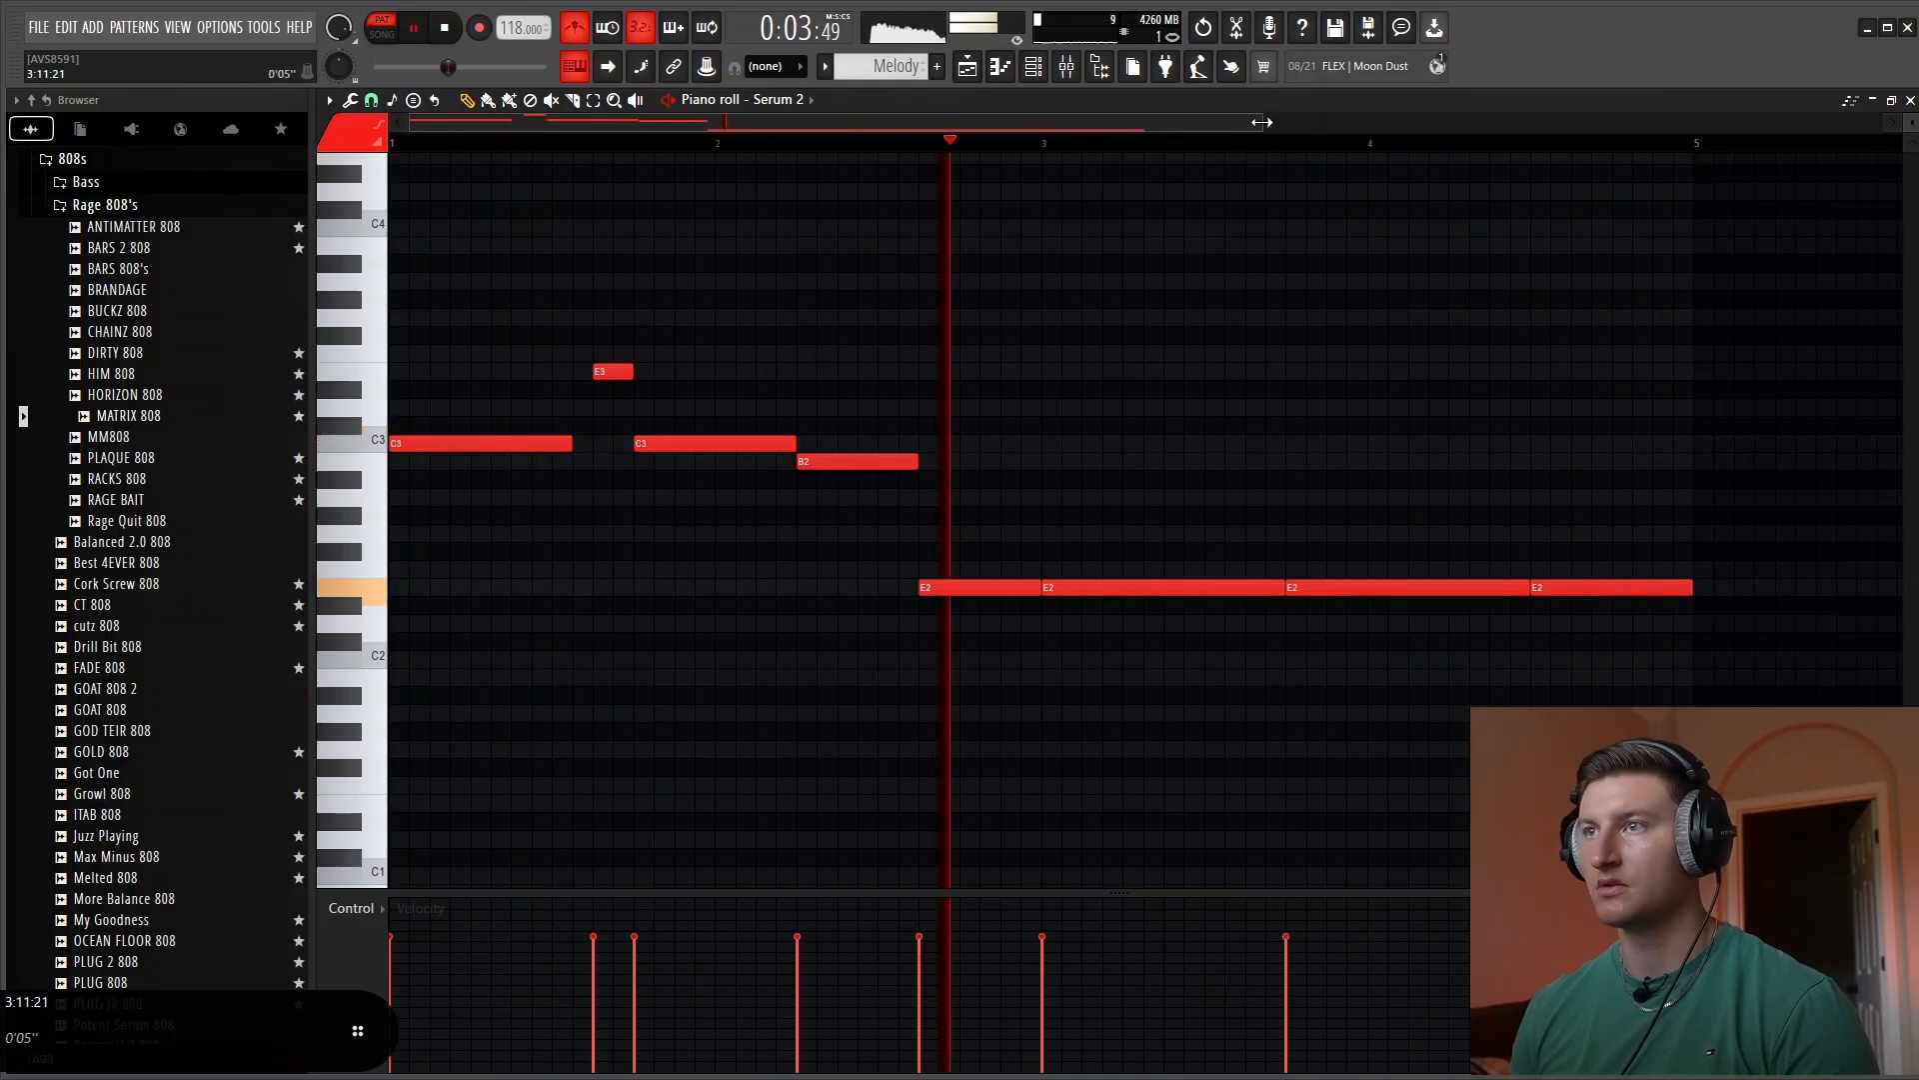
pyautogui.moveTo(1262, 122); pyautogui.dragTo(1527, 122)
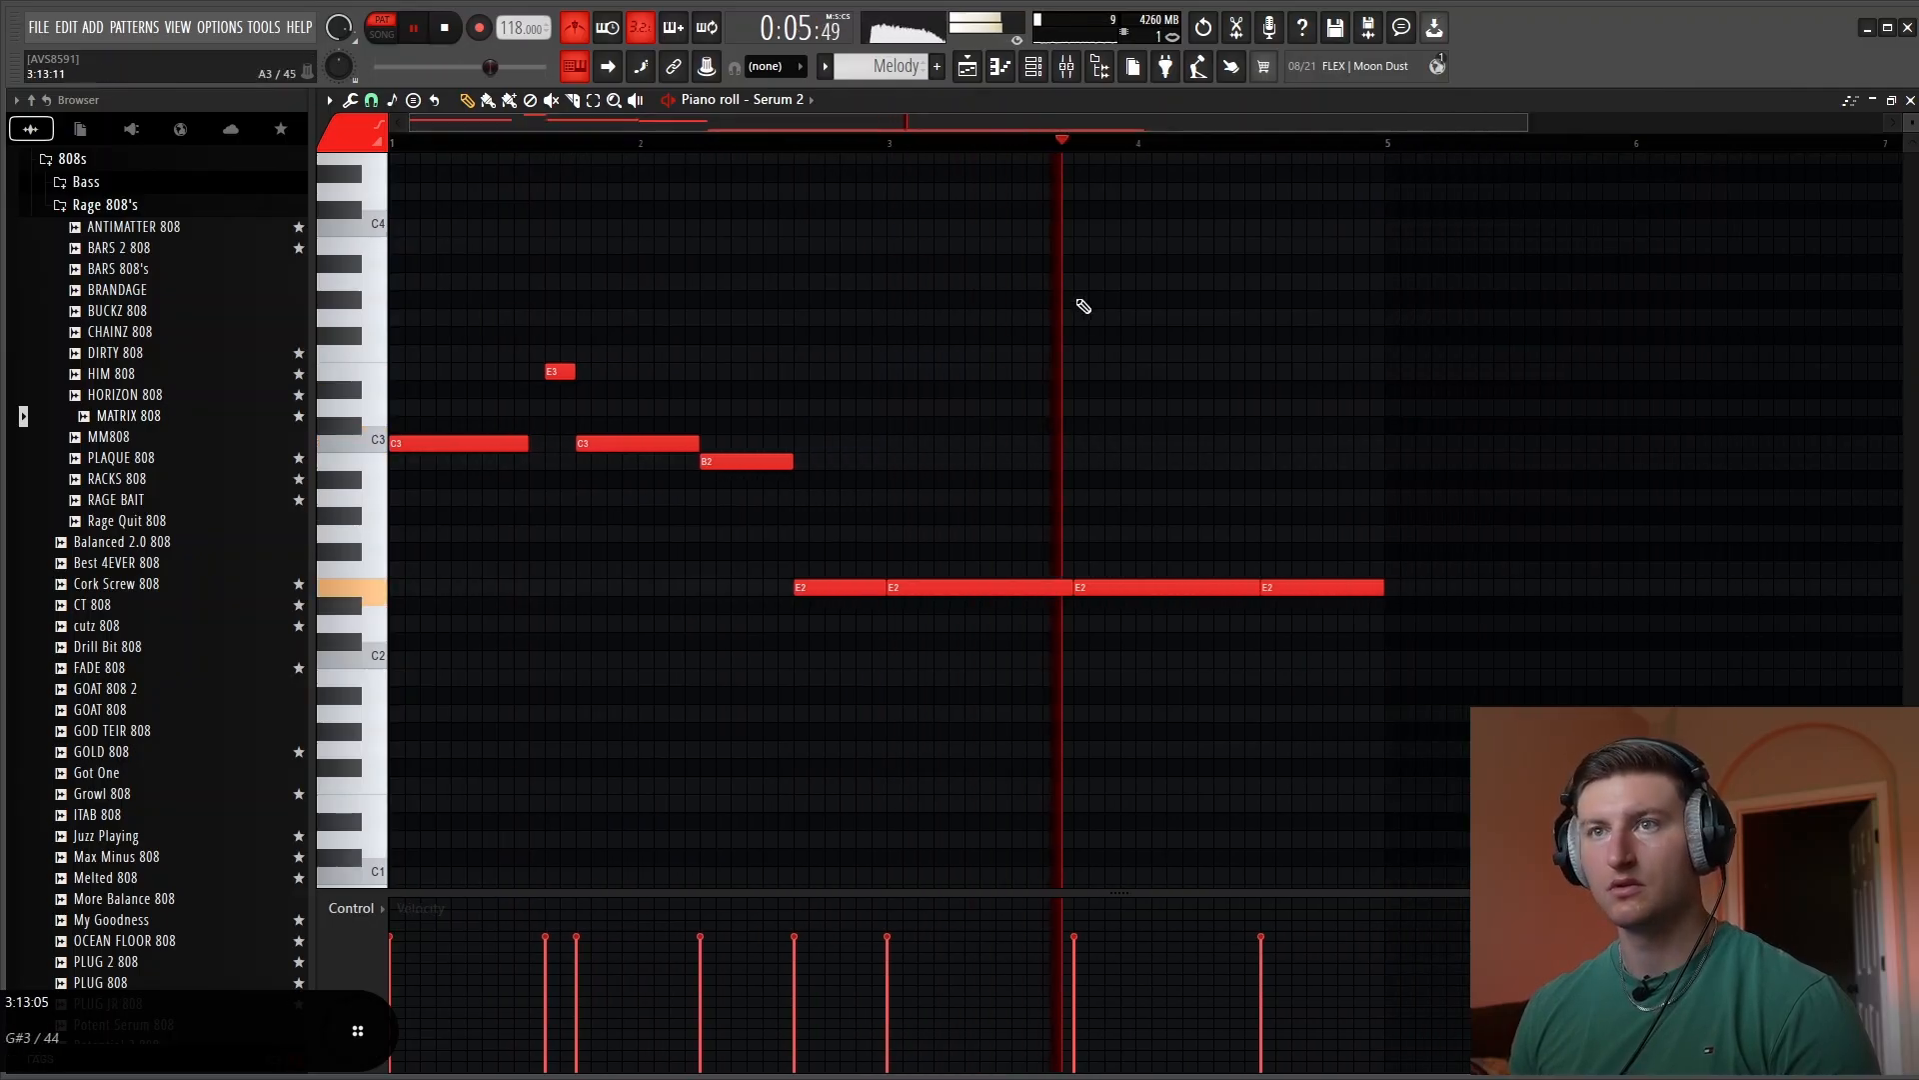
# Rename the Serum 1 mixer track as bassline and move it to insert 16
pyautogui.press('F9')
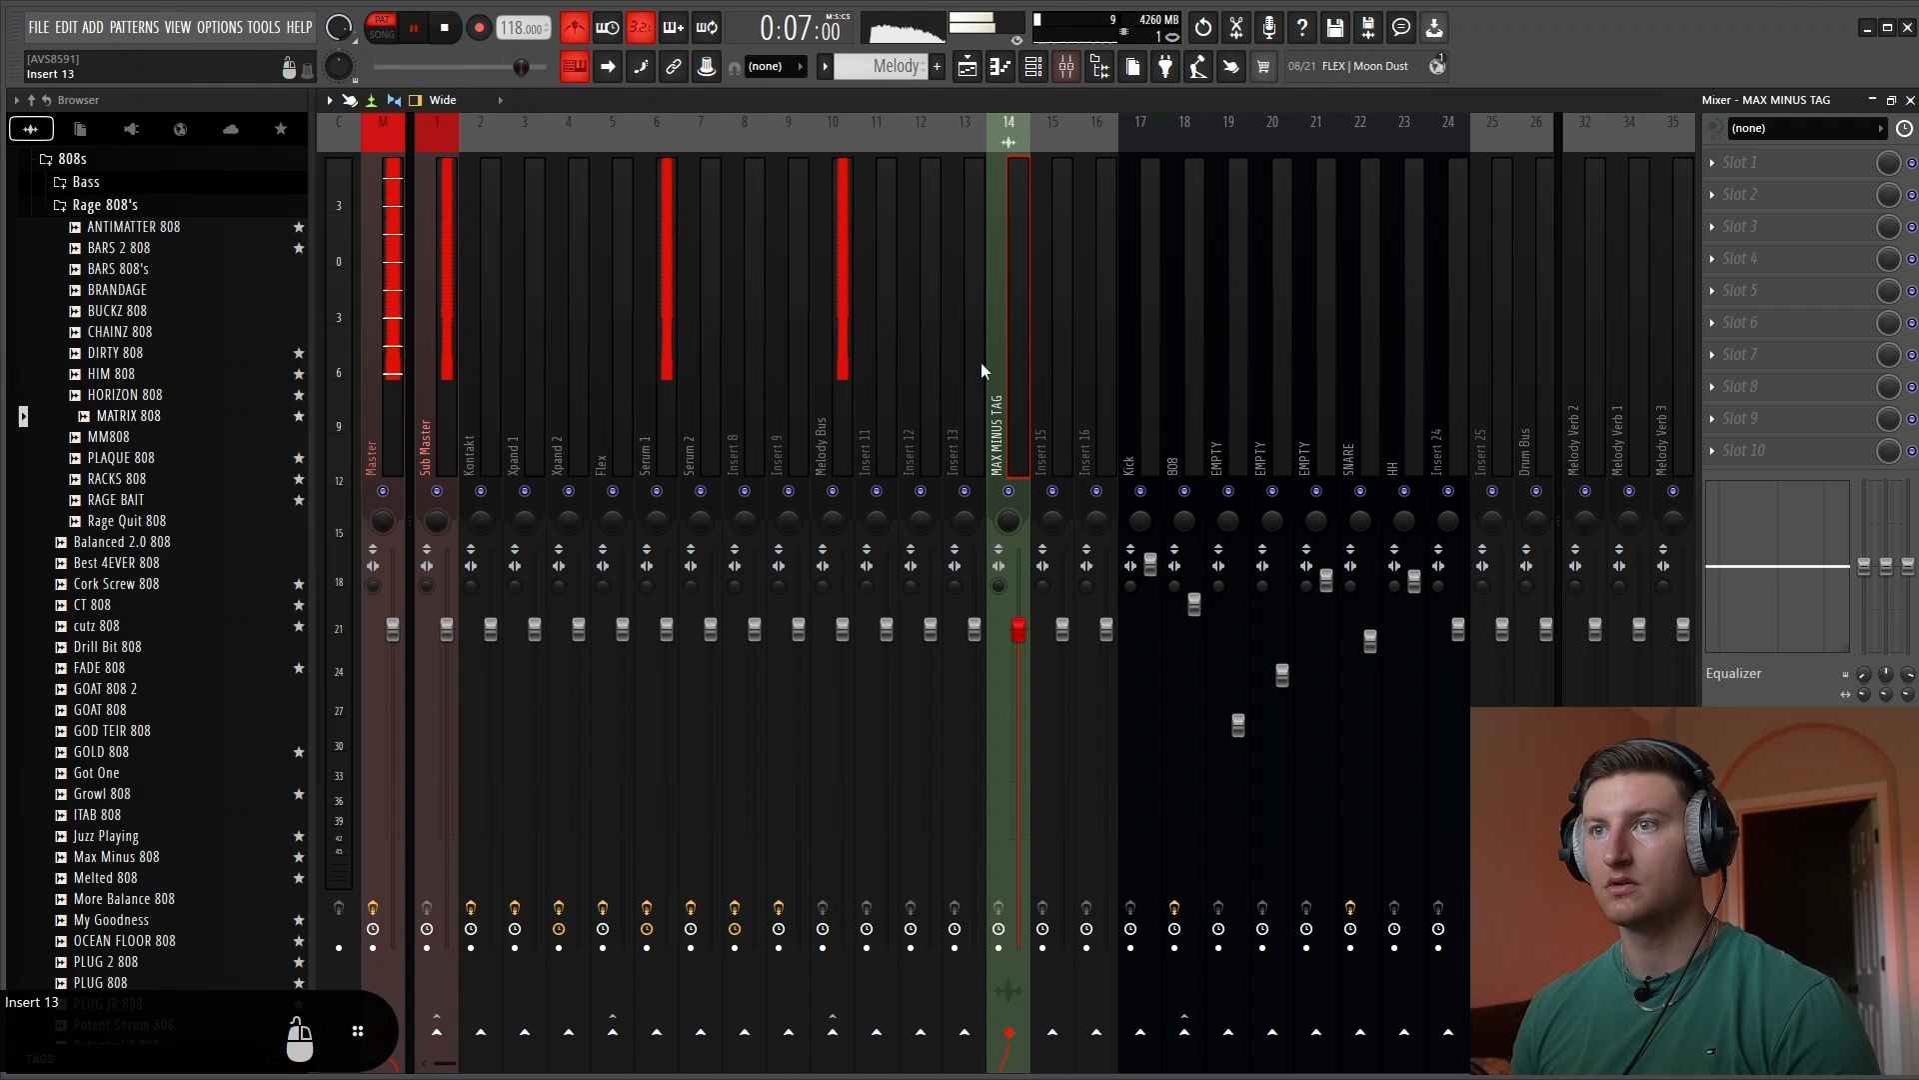
pyautogui.click(672, 444)
pyautogui.press('space')
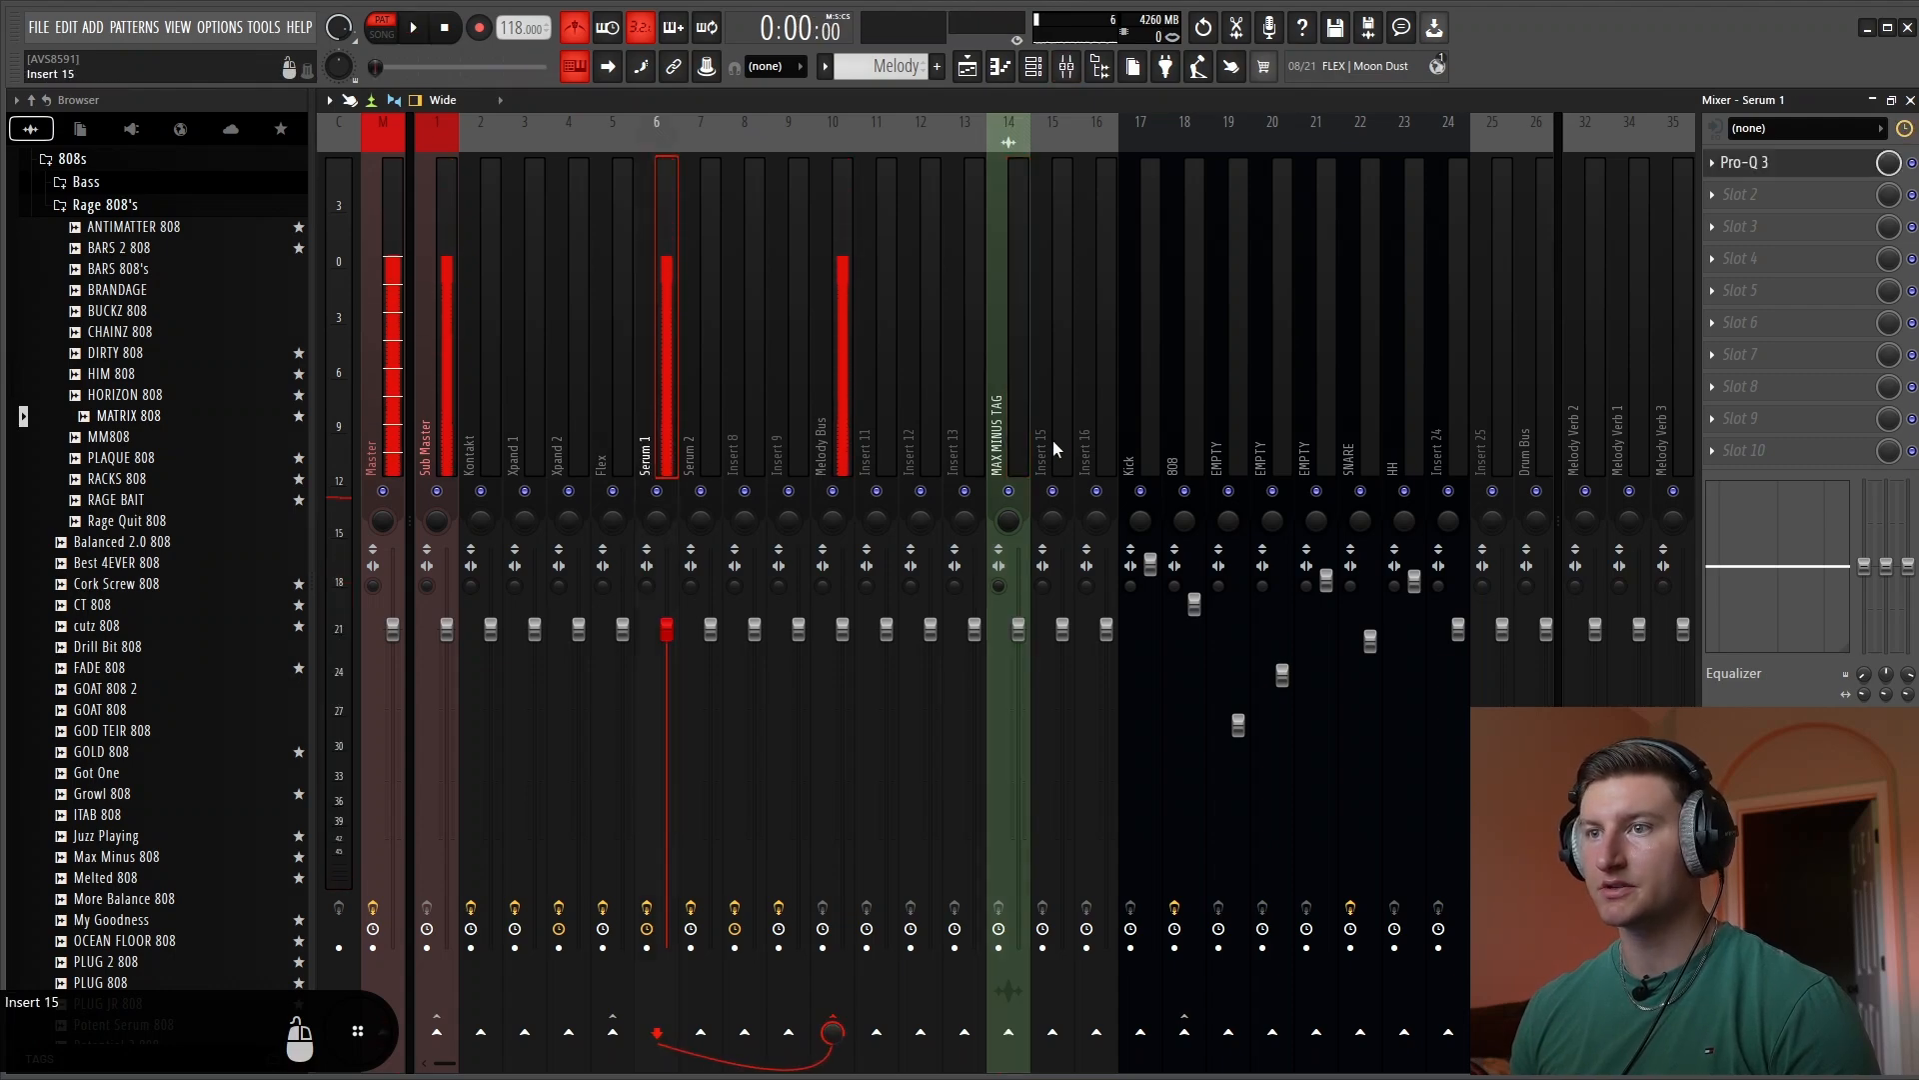
pyautogui.rightClick(677, 117)
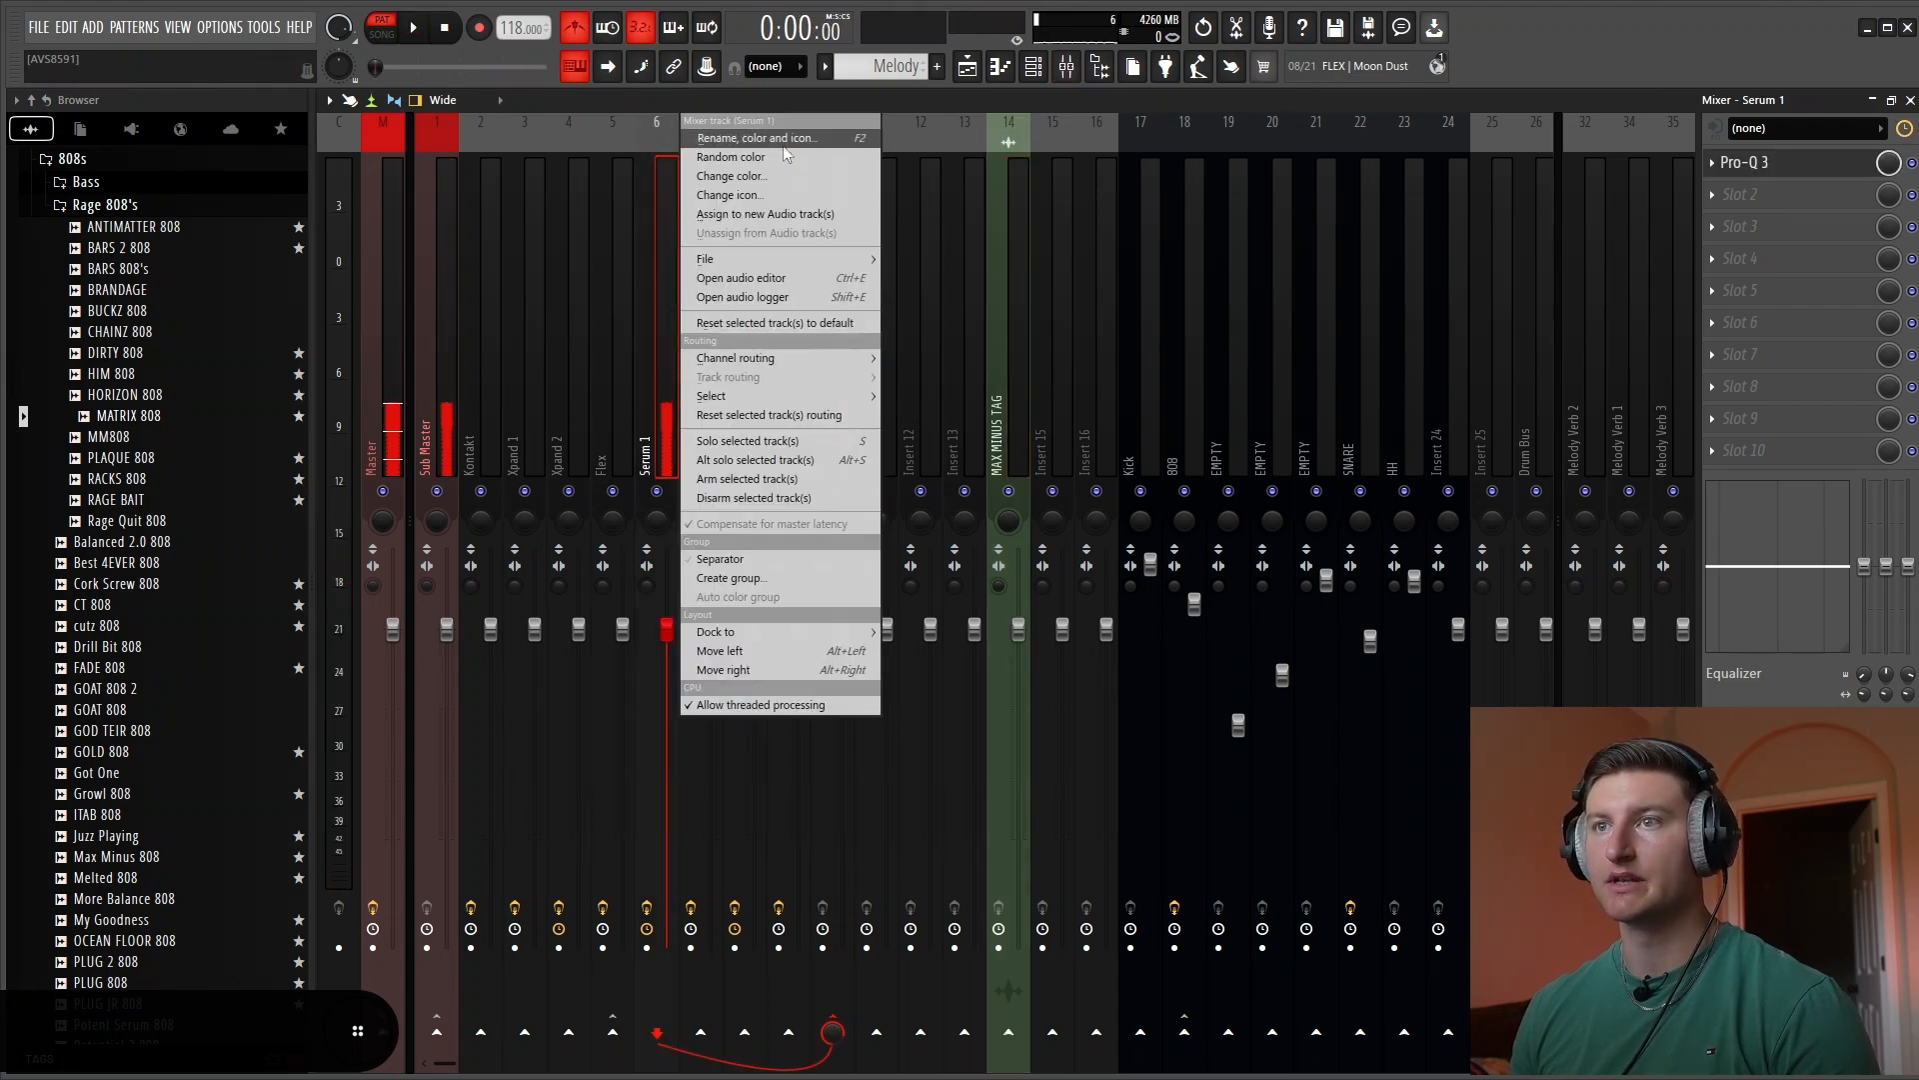
pyautogui.click(834, 133)
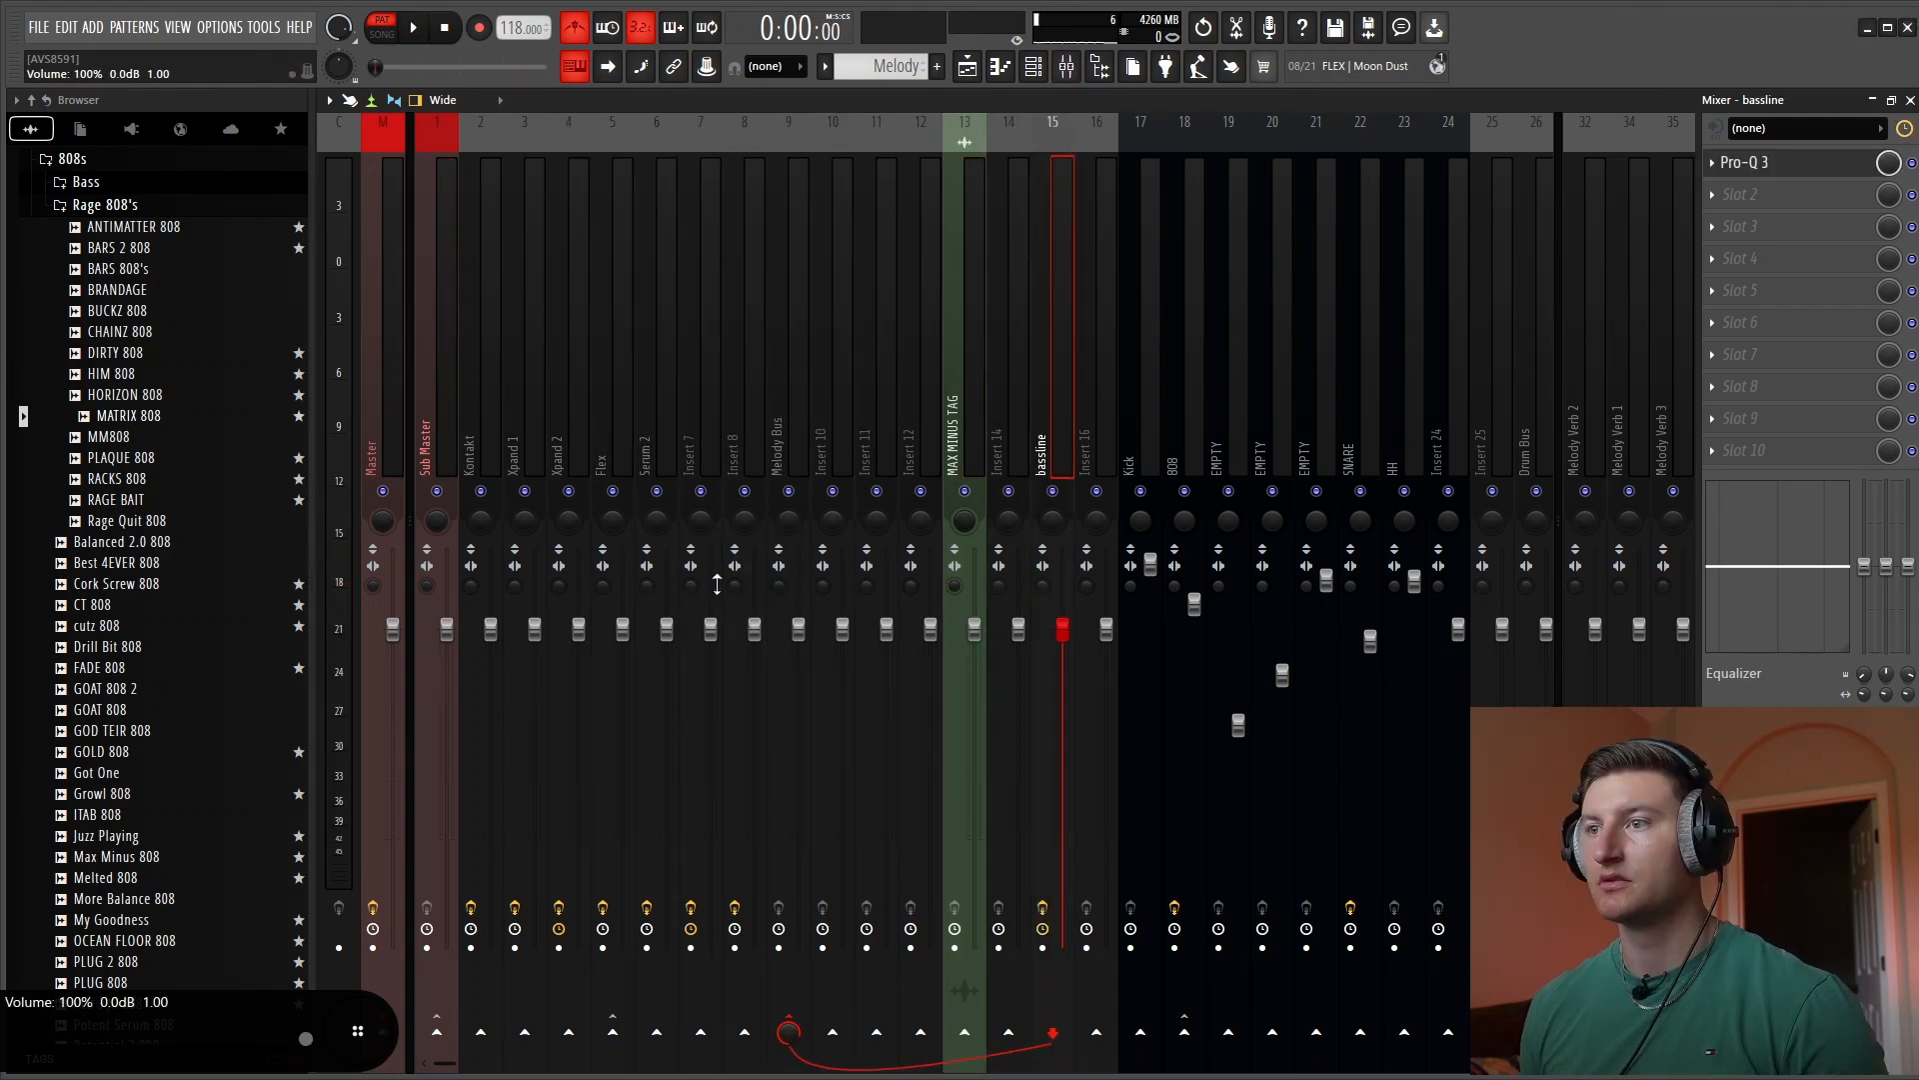
pyautogui.hotkey('alt', 'Right')
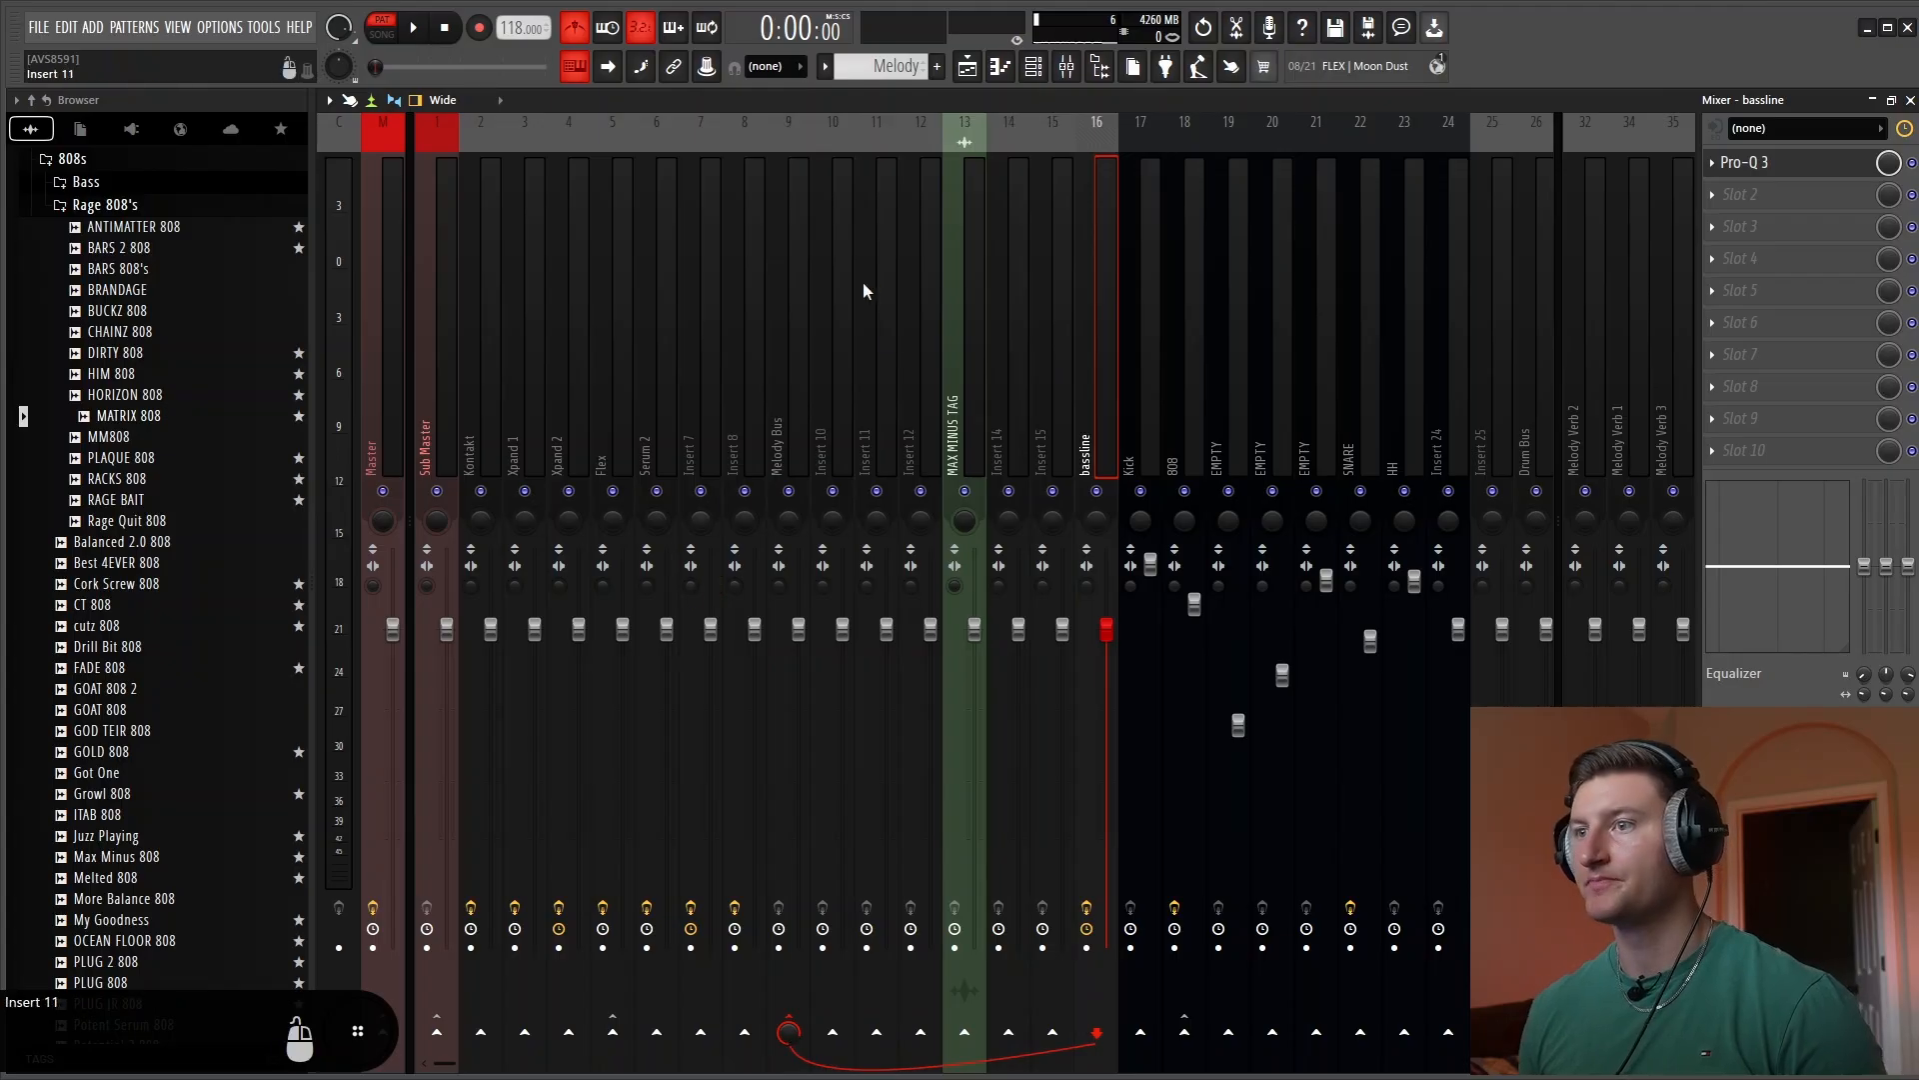
# Route the bassline mixer track to the Drum Bus instead of the Melody Bus and play the pattern
pyautogui.click(789, 1017)
pyautogui.click(1536, 1031)
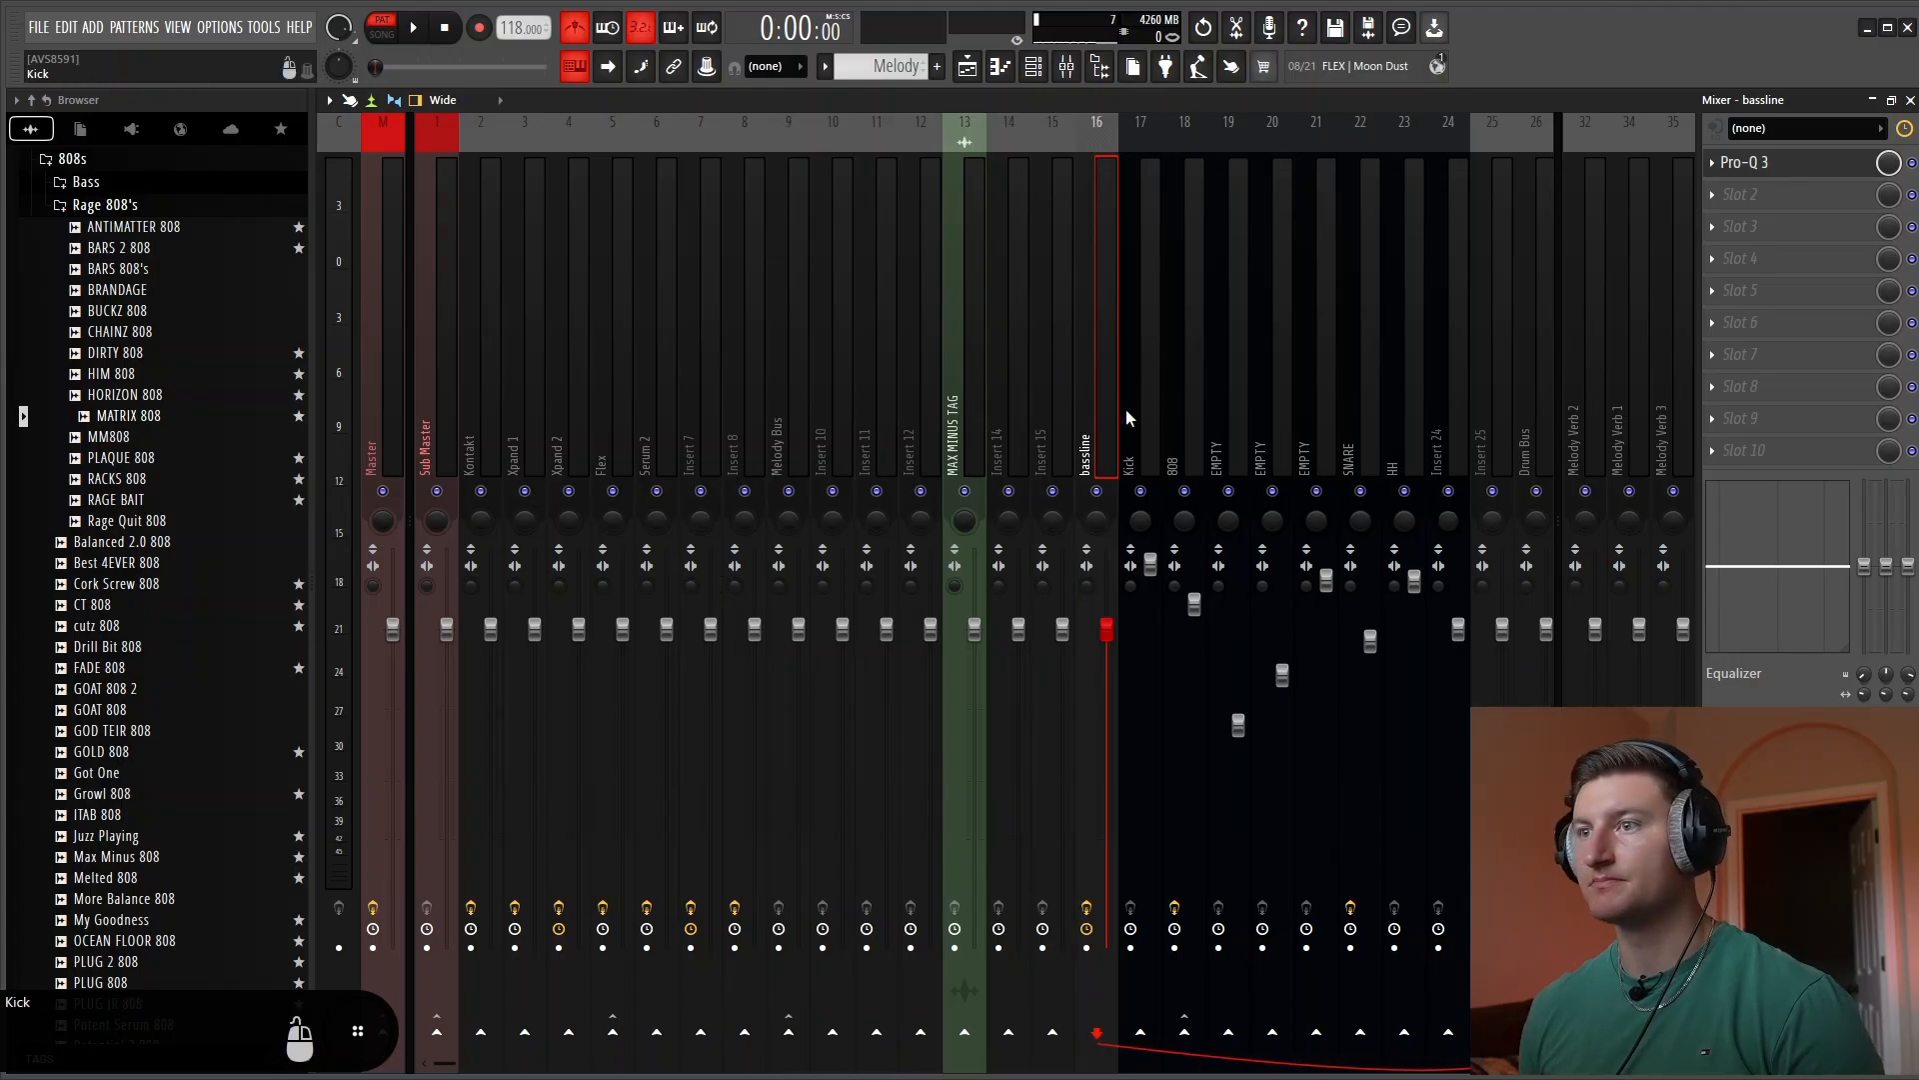
pyautogui.press('space')
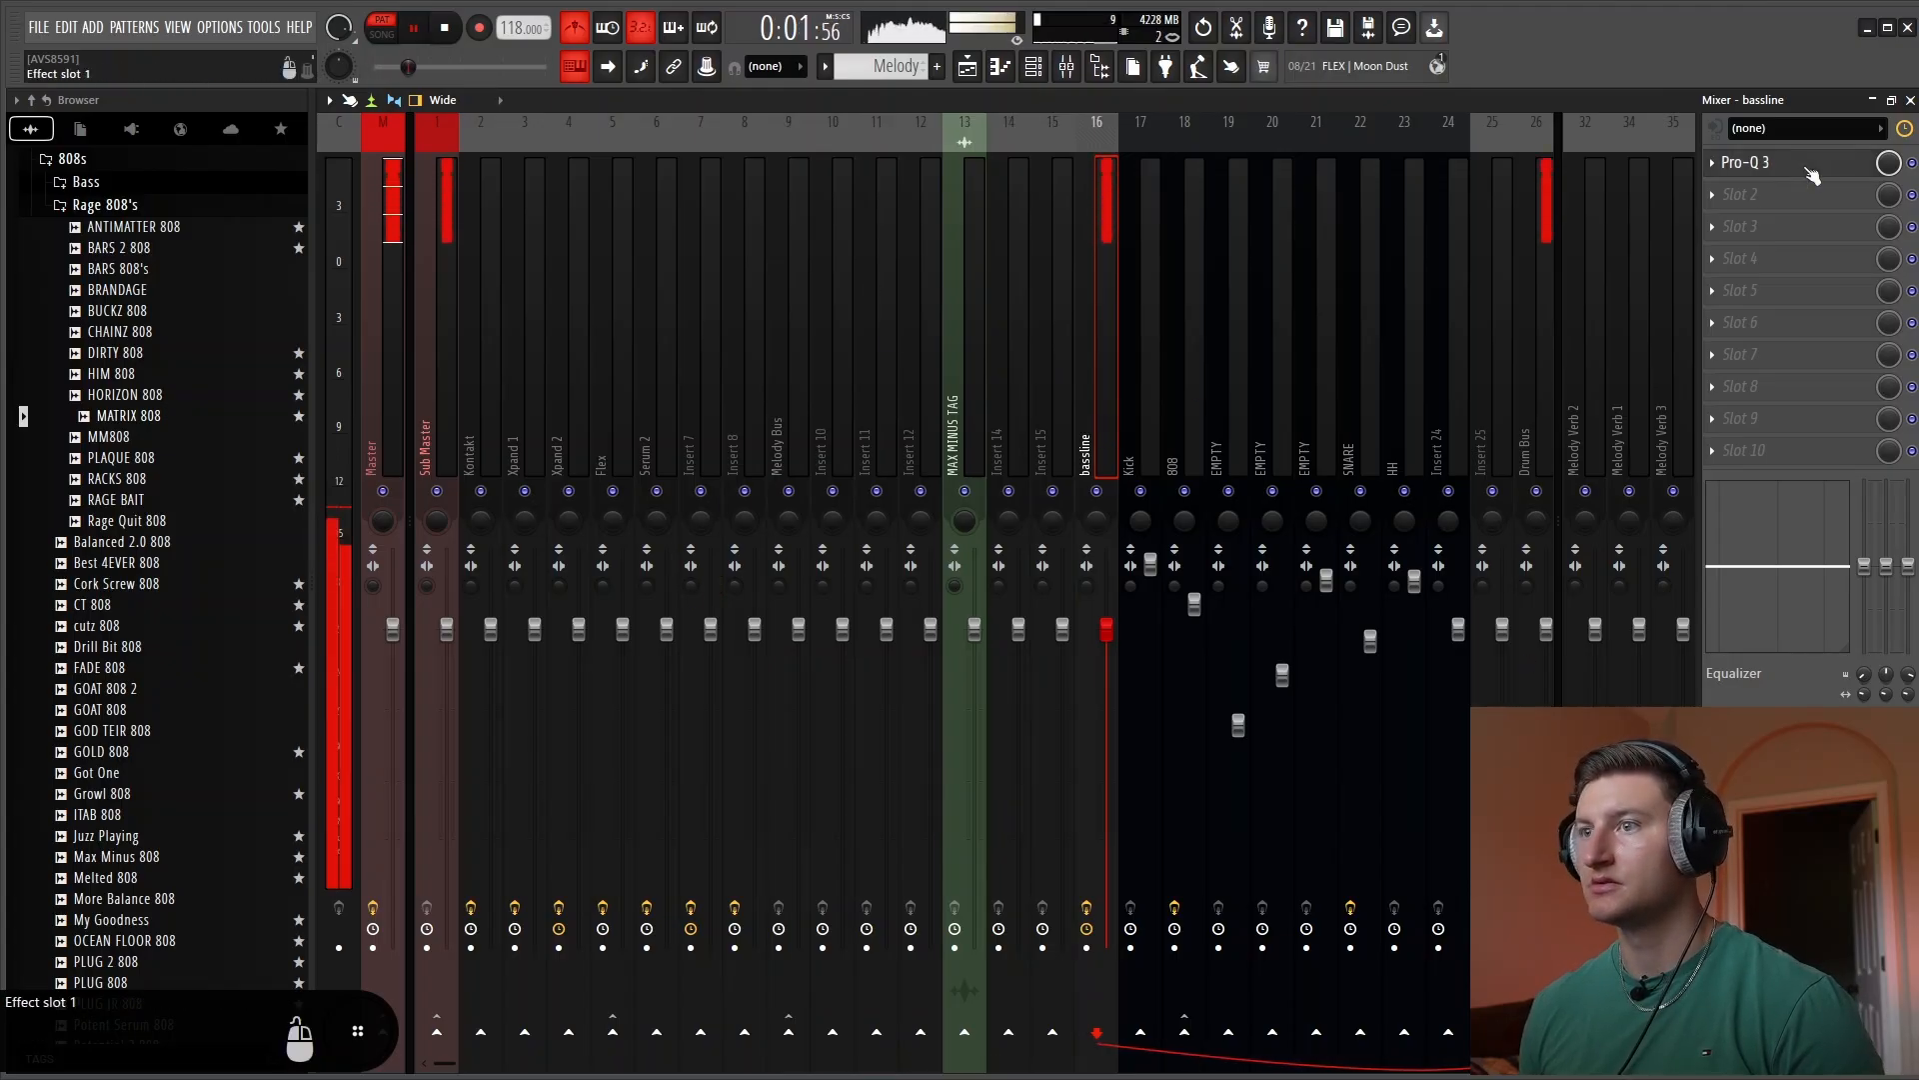
# In the bassline track's Pro-Q 3, add a low cut at 10 Hz with a 72 dB/oct slope
pyautogui.click(1812, 176)
pyautogui.press('space')
pyautogui.moveTo(817, 595); pyautogui.dragTo(399, 608)
pyautogui.click(544, 570)
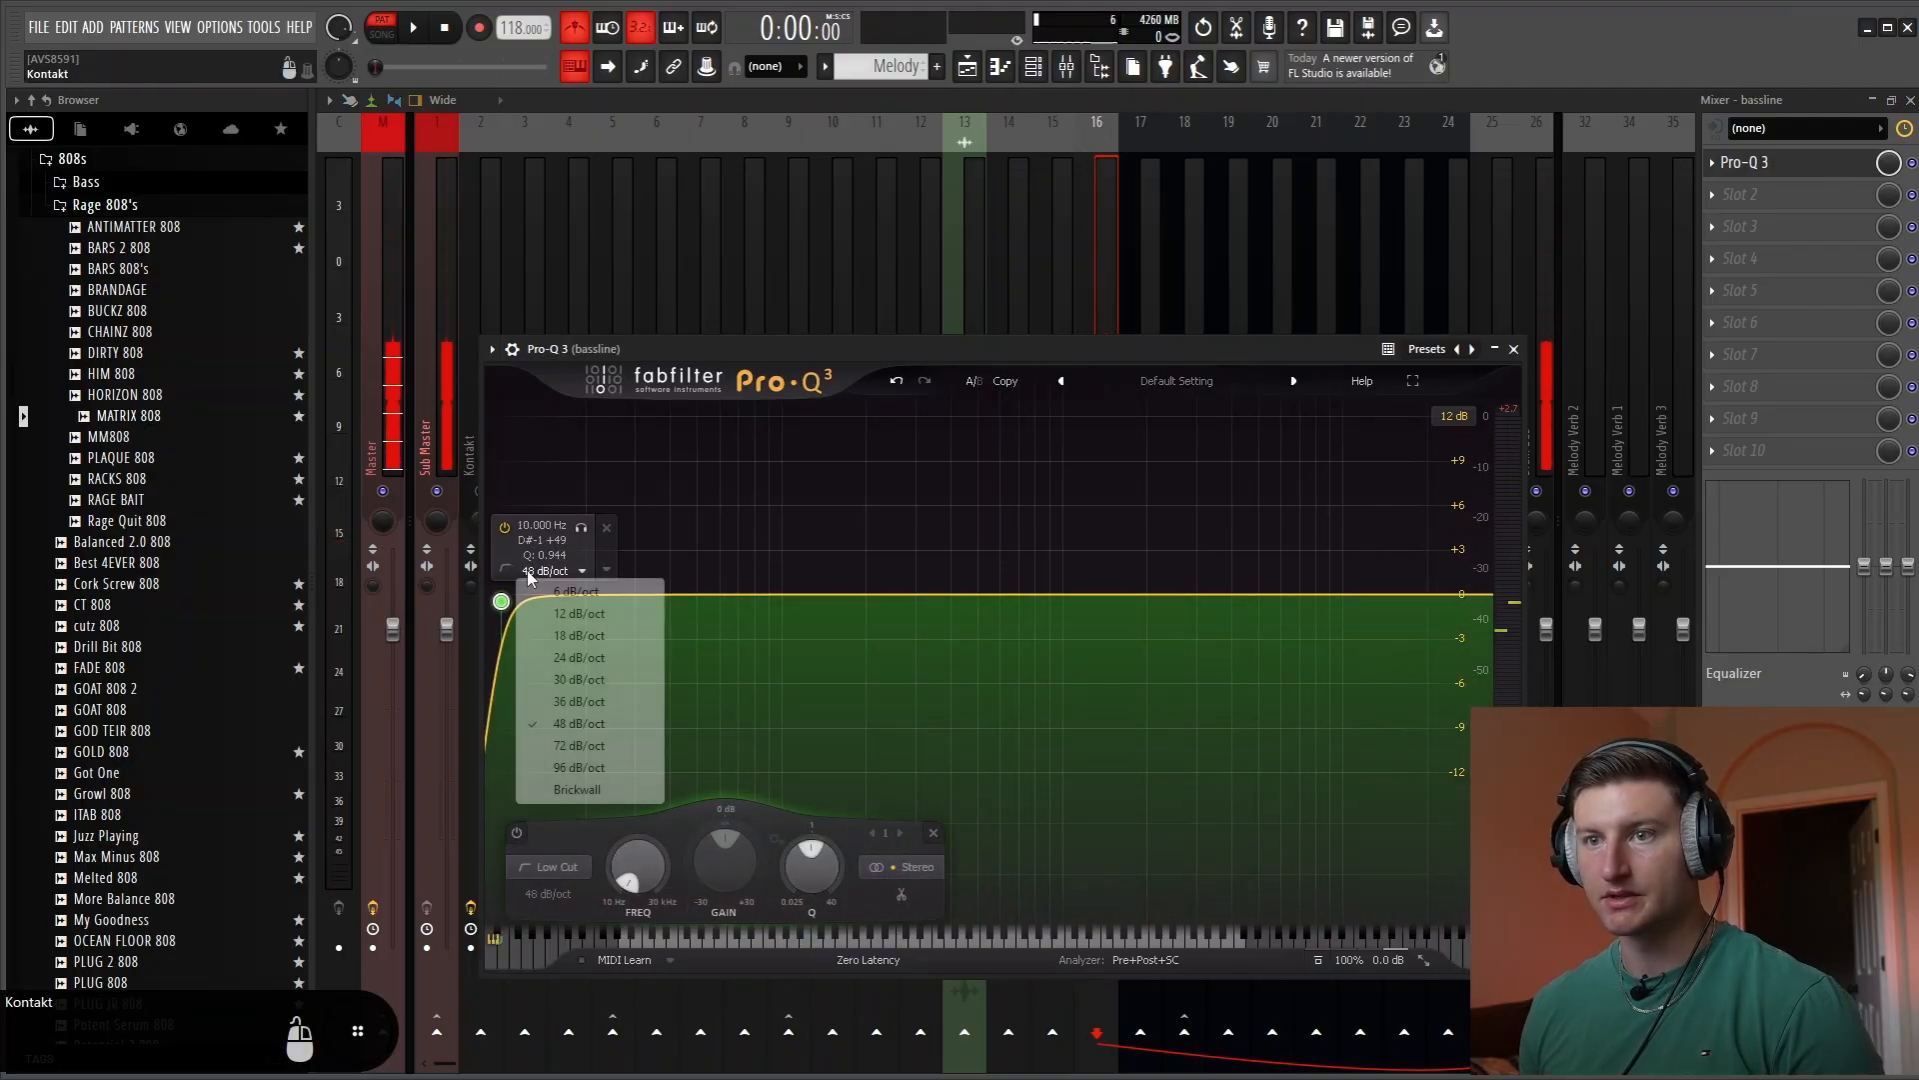
pyautogui.click(590, 744)
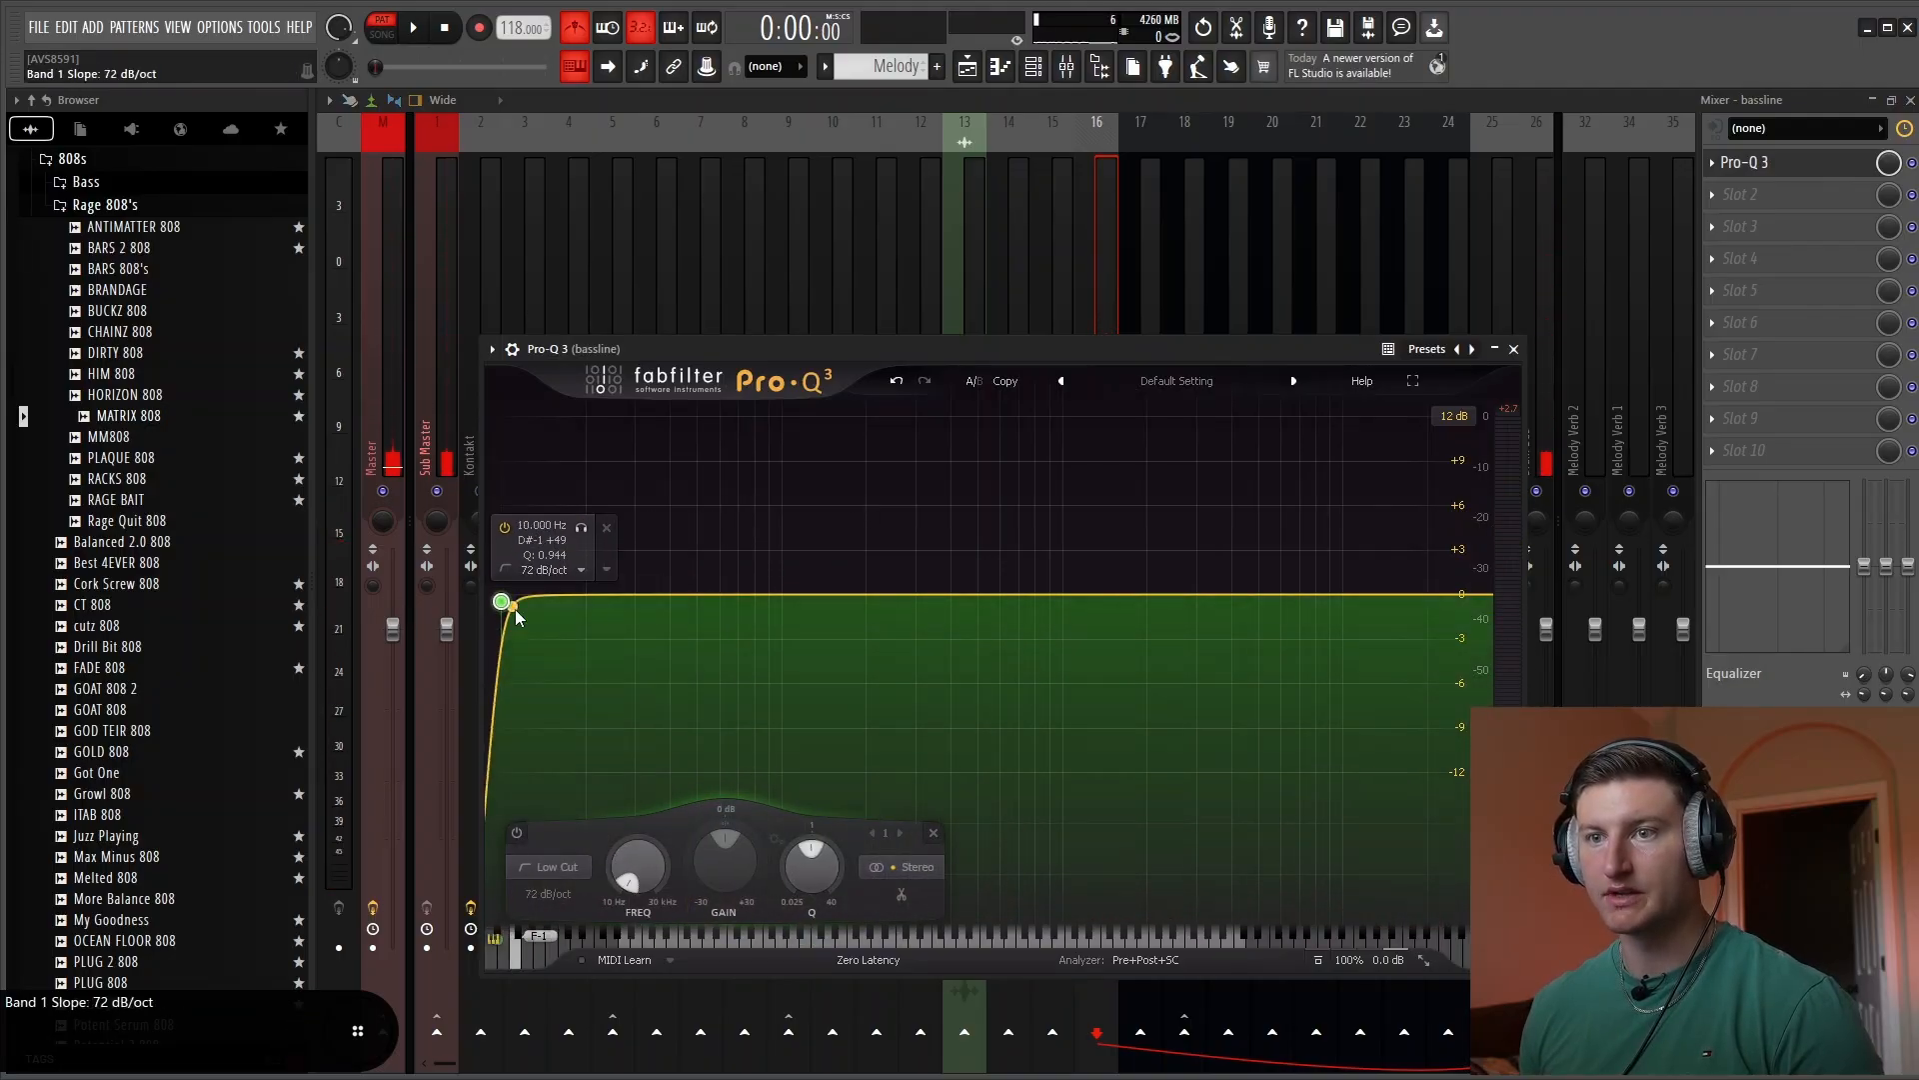
# Add a bell boost of +3.10 dB at about 33.4 Hz in Pro-Q 3 during playback and close the equalizer
pyautogui.press('space')
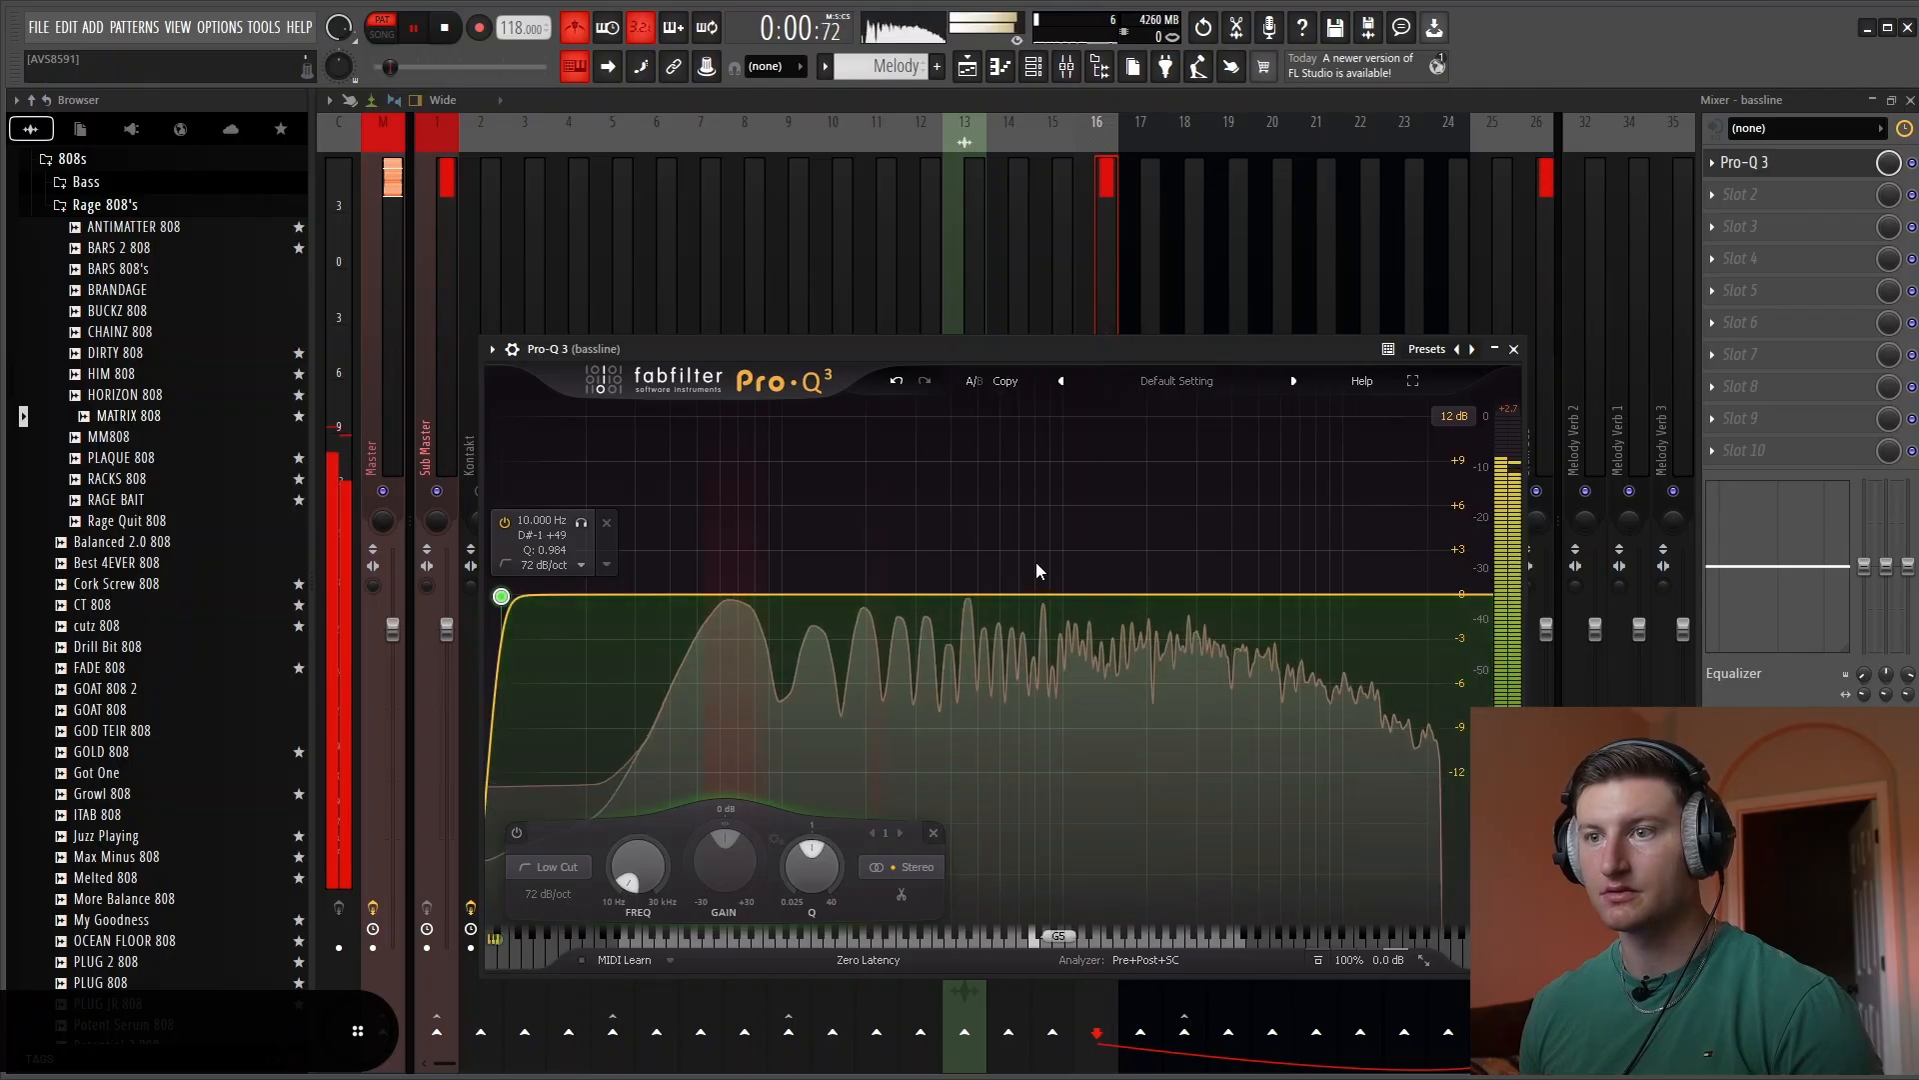
pyautogui.moveTo(735, 594)
pyautogui.mouseDown()
pyautogui.moveTo(736, 557)
pyautogui.moveTo(730, 574)
pyautogui.mouseUp()
pyautogui.moveTo(730, 580); pyautogui.dragTo(649, 555)
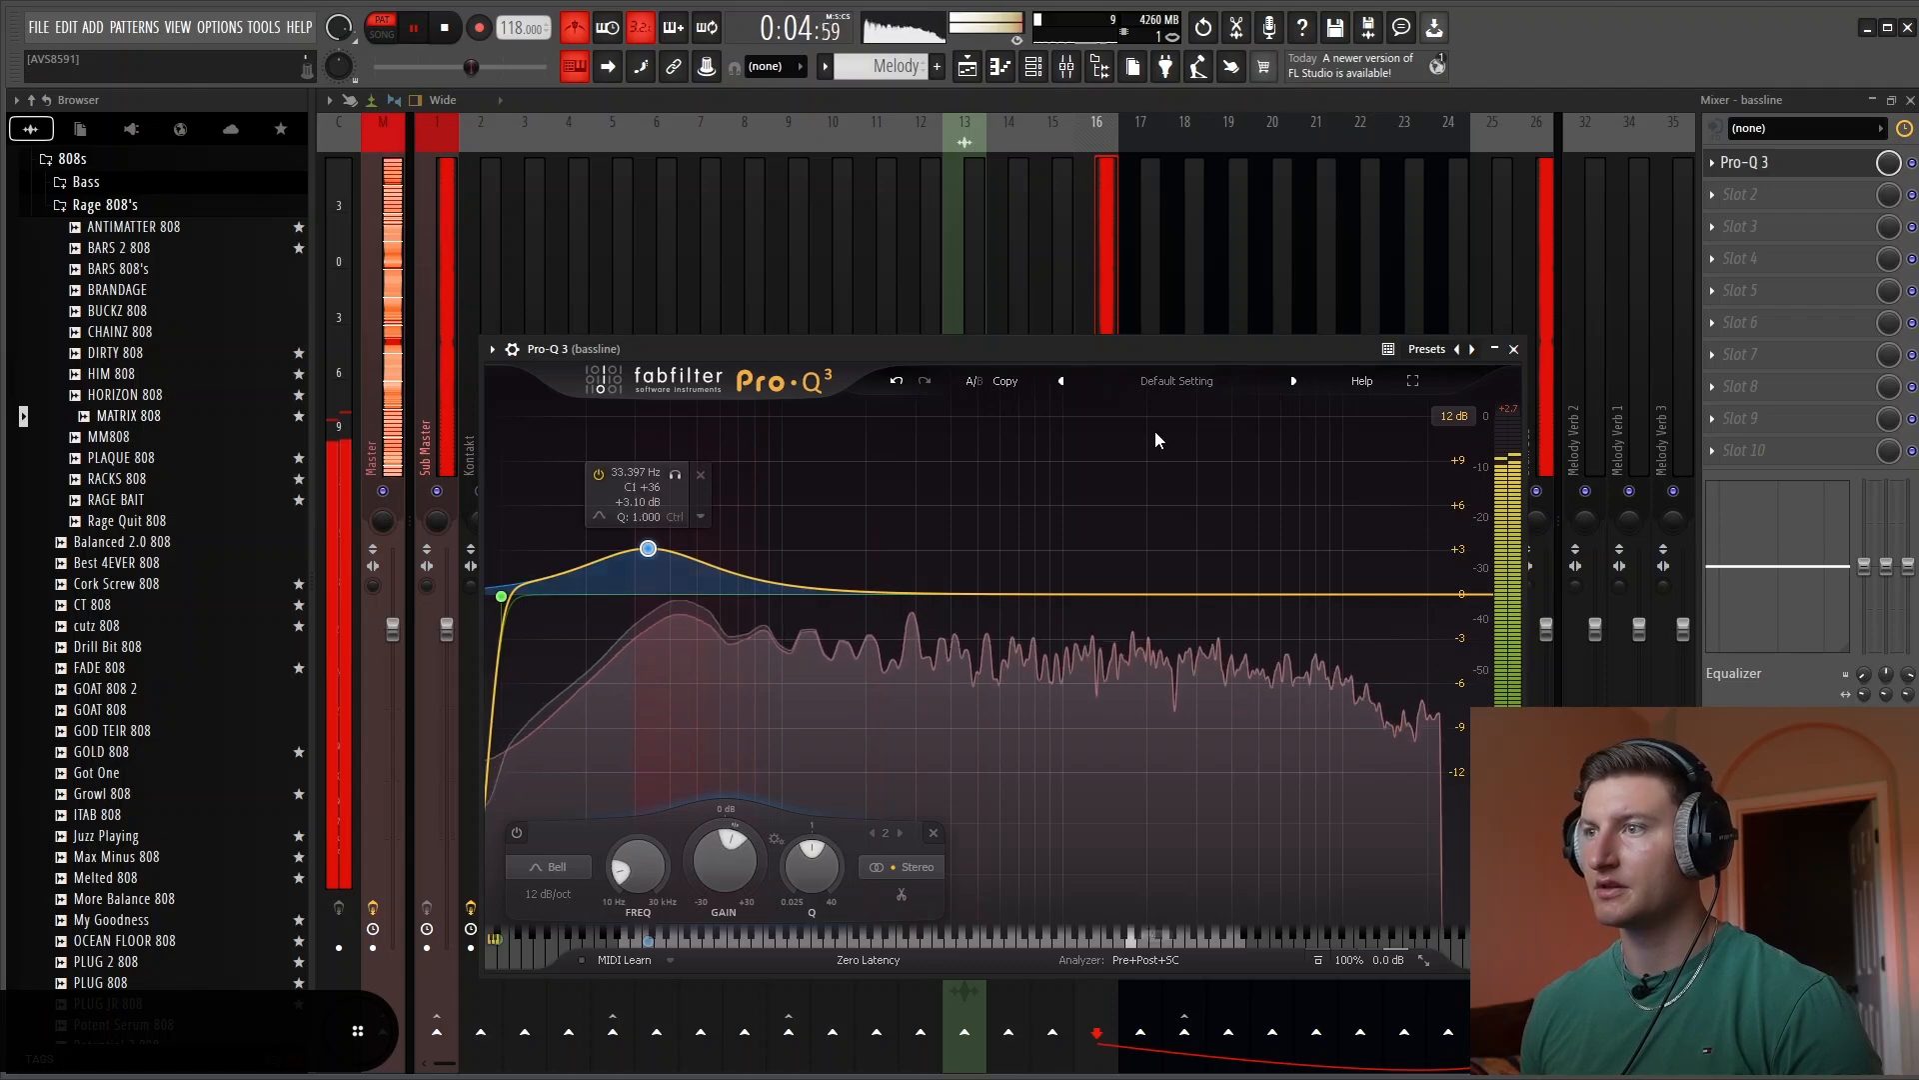
pyautogui.click(1513, 349)
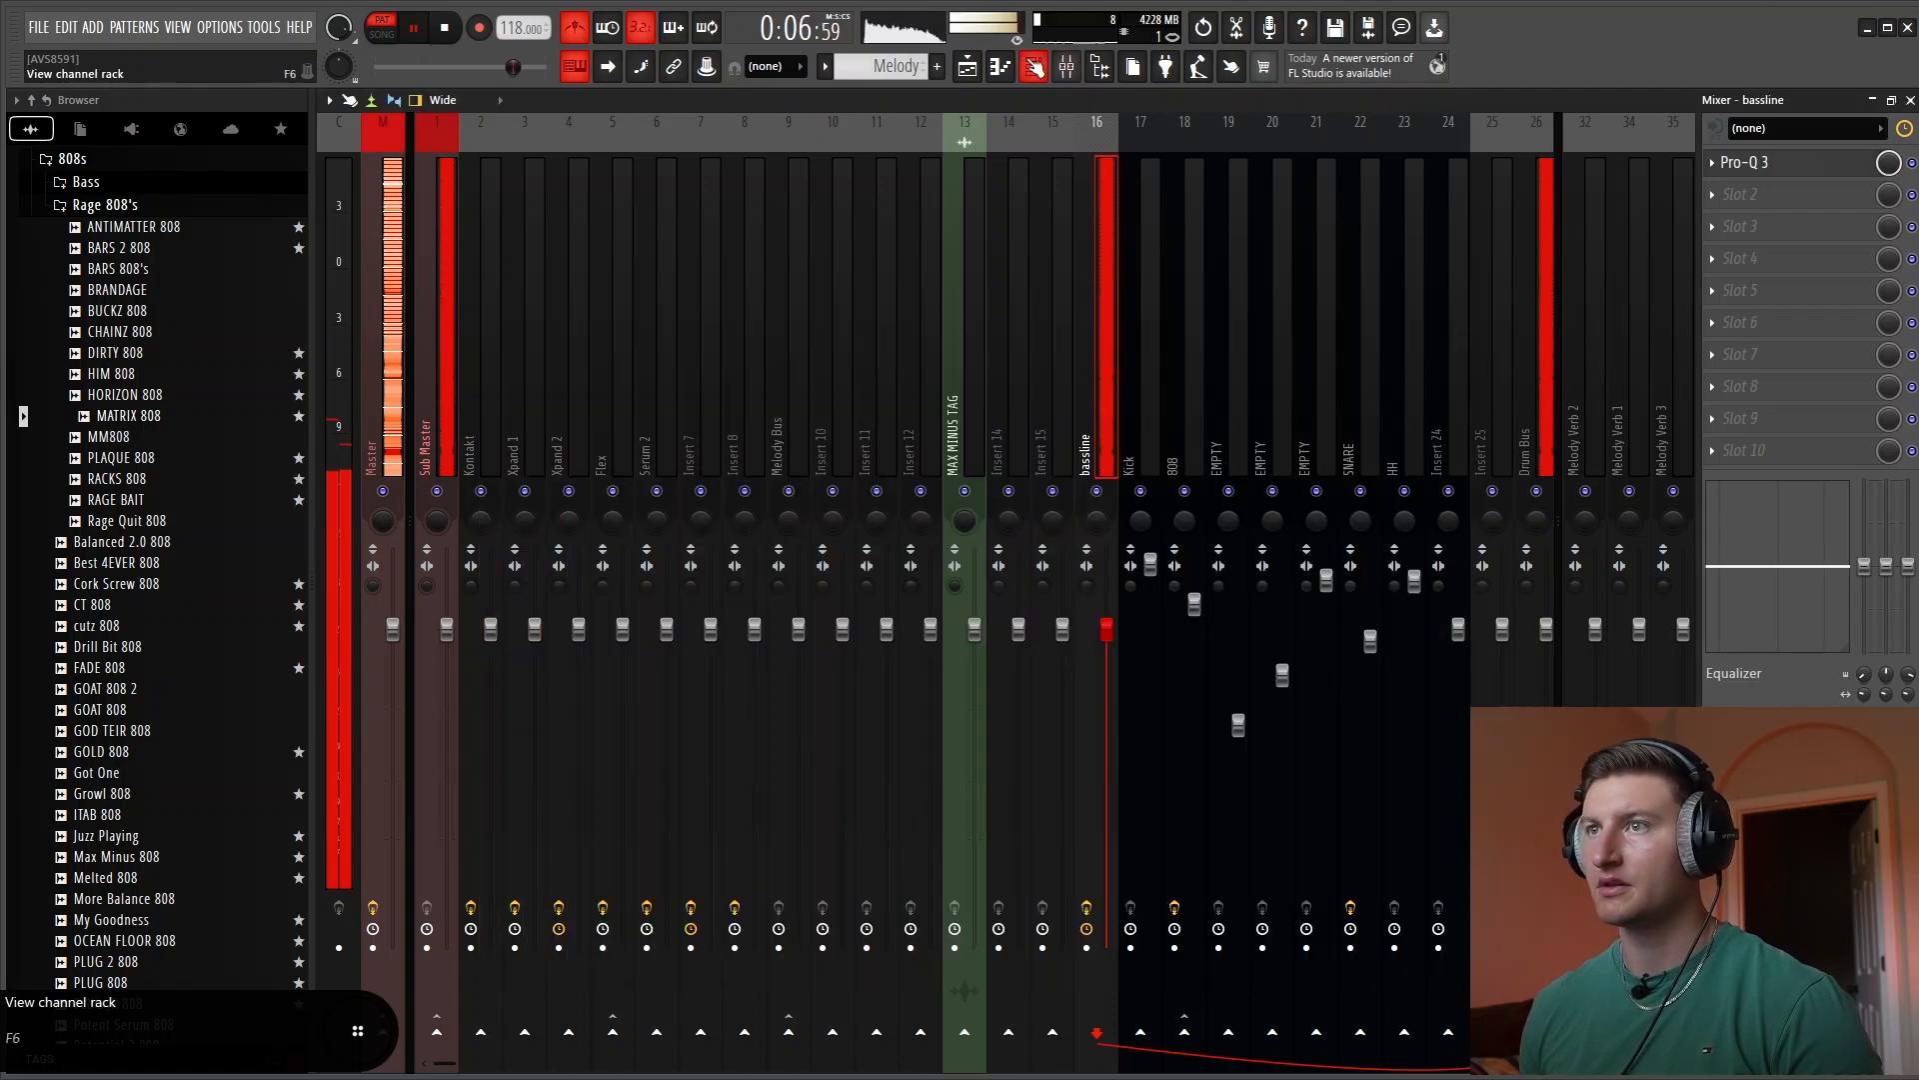
# Reopen the bassline's Serum 2 and lower LFO 5's last peak to about 70% of its height during playback
pyautogui.click(1033, 67)
pyautogui.press('space')
pyautogui.click(737, 318)
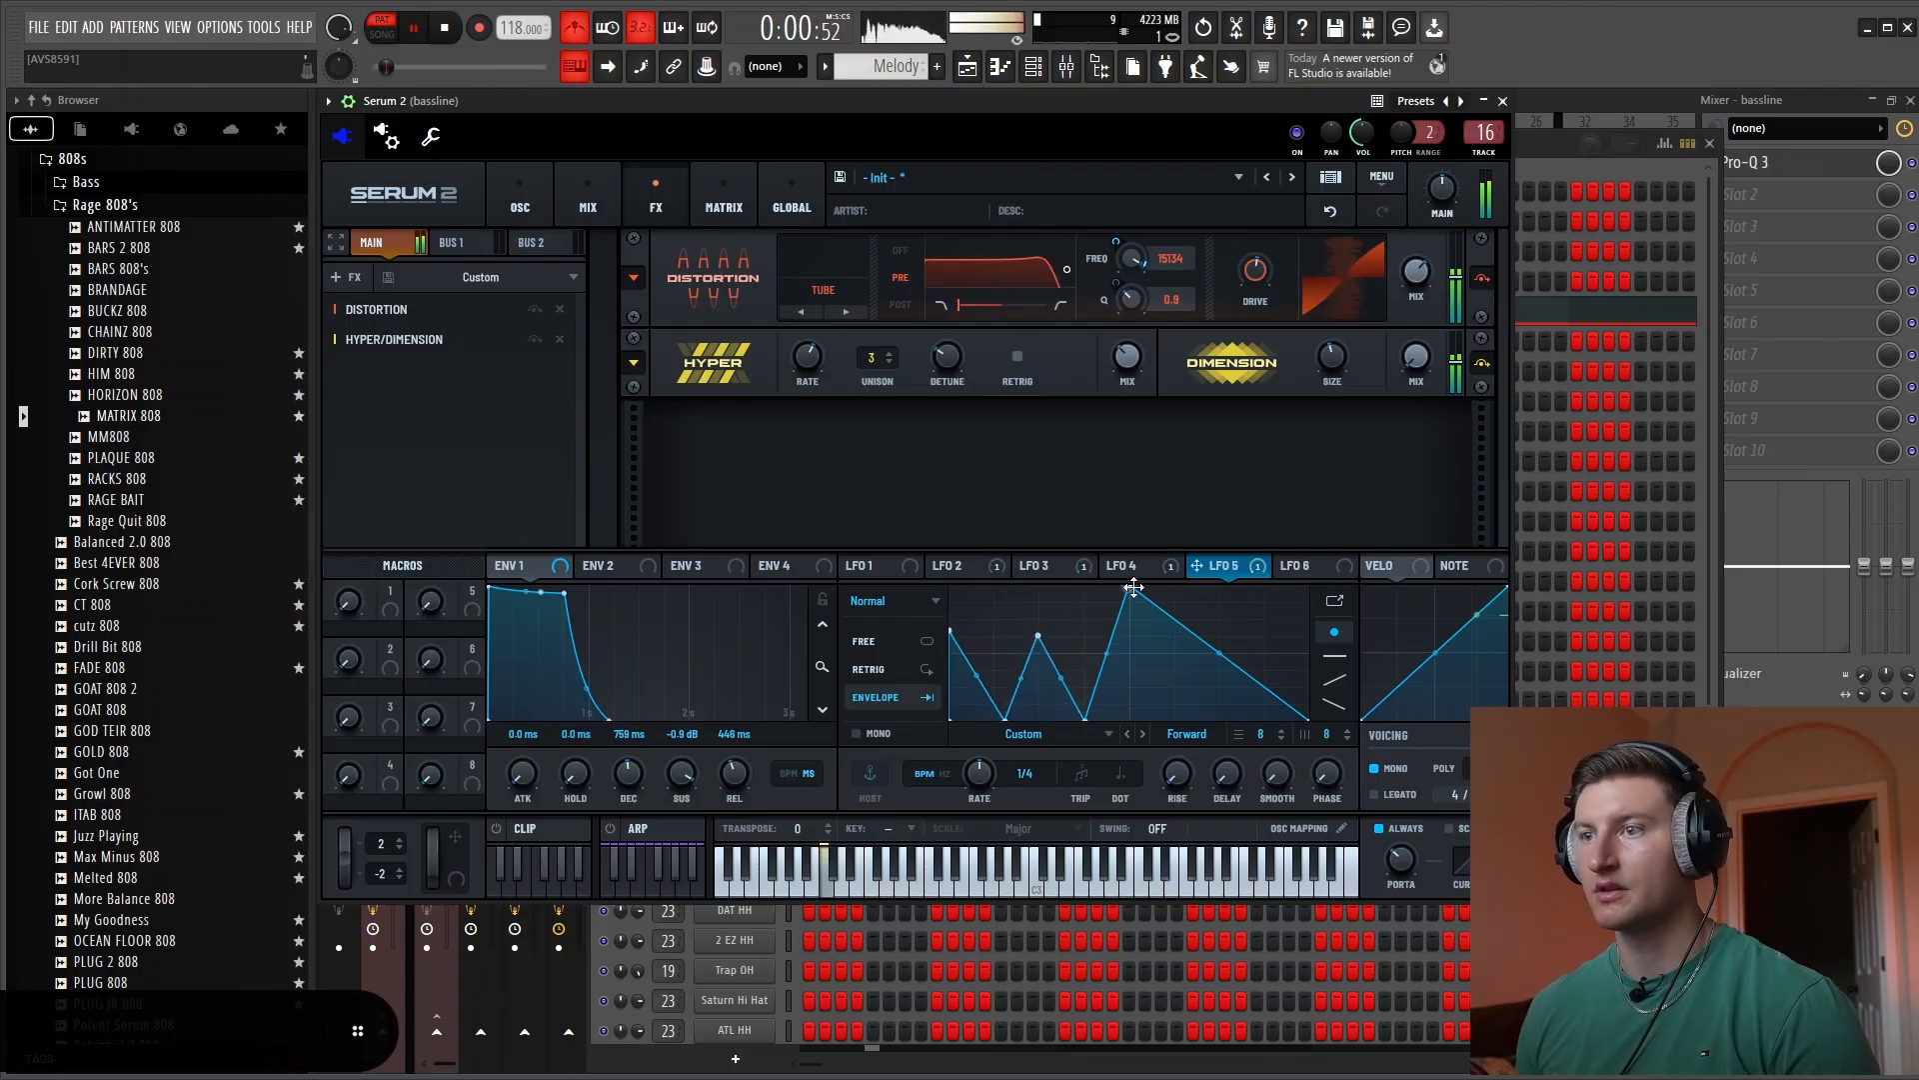
pyautogui.moveTo(1134, 588); pyautogui.dragTo(1126, 627)
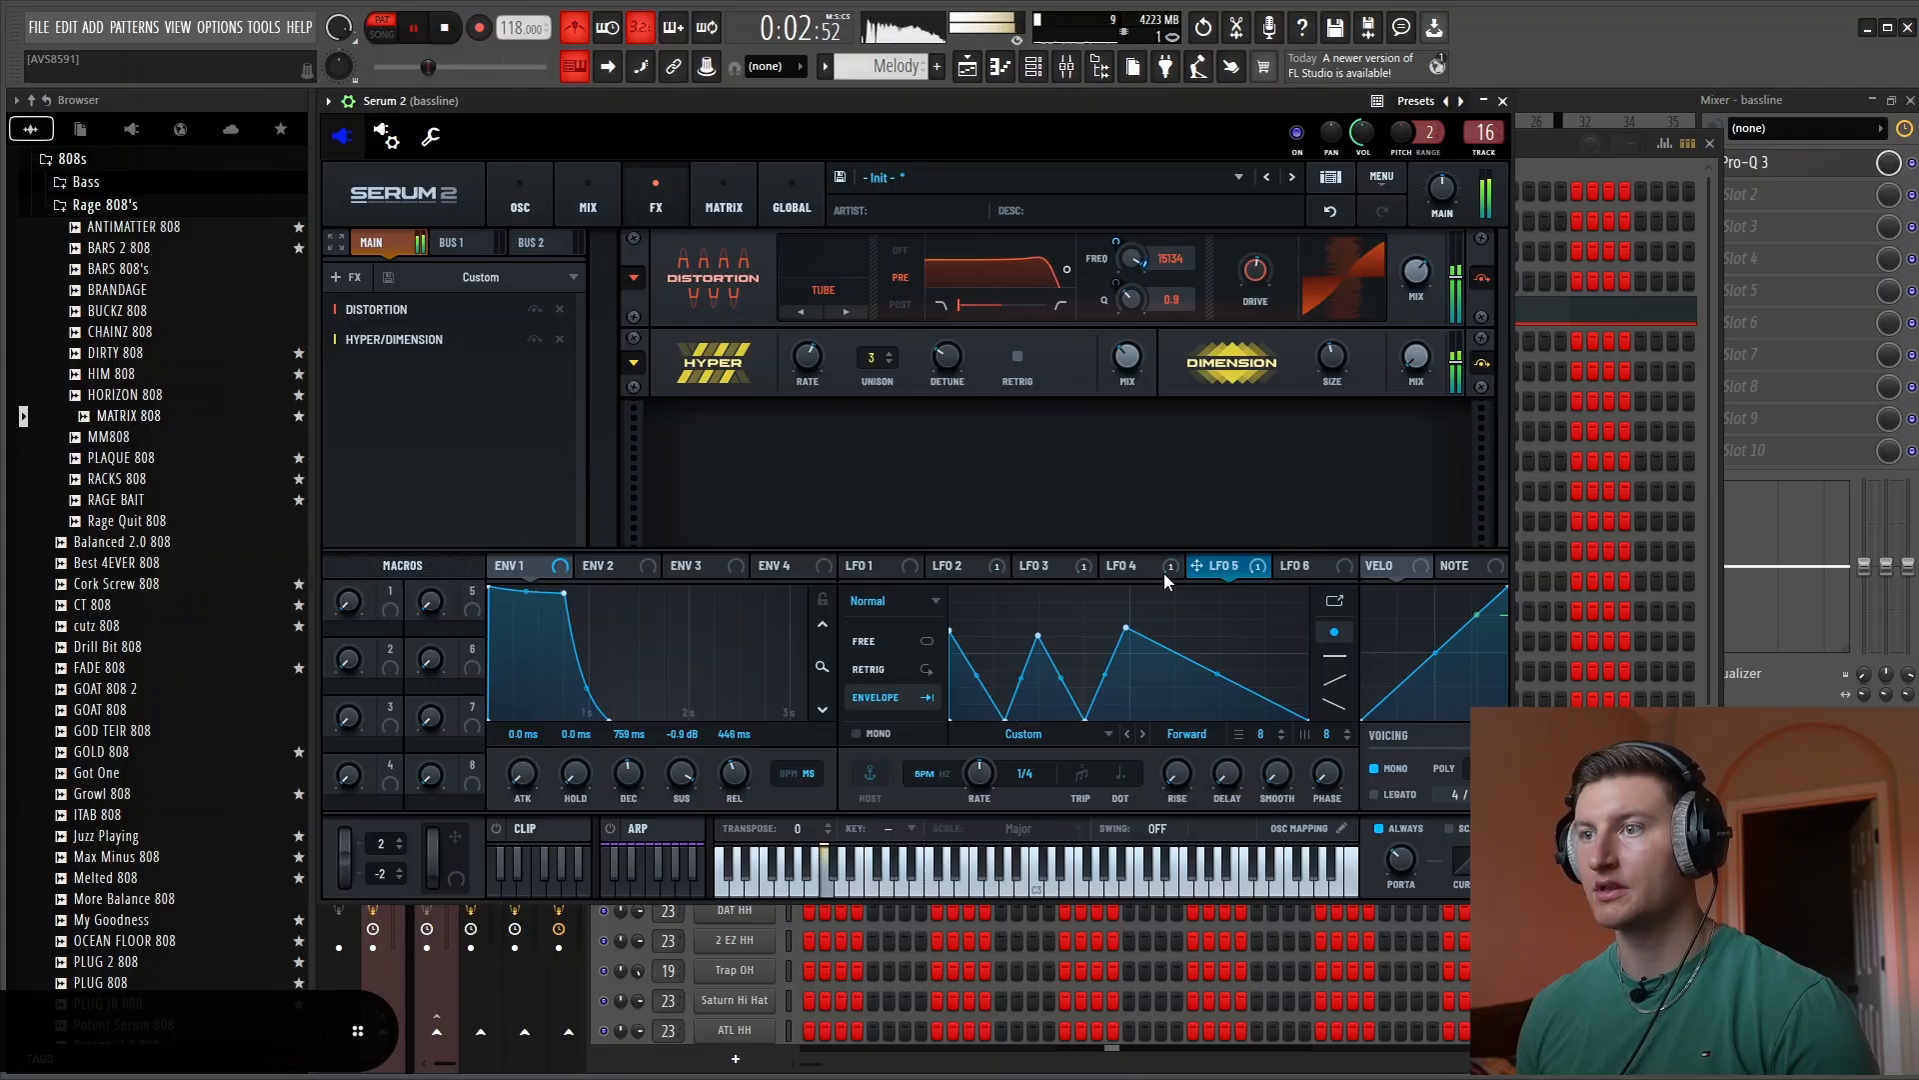
pyautogui.moveTo(1143, 272)
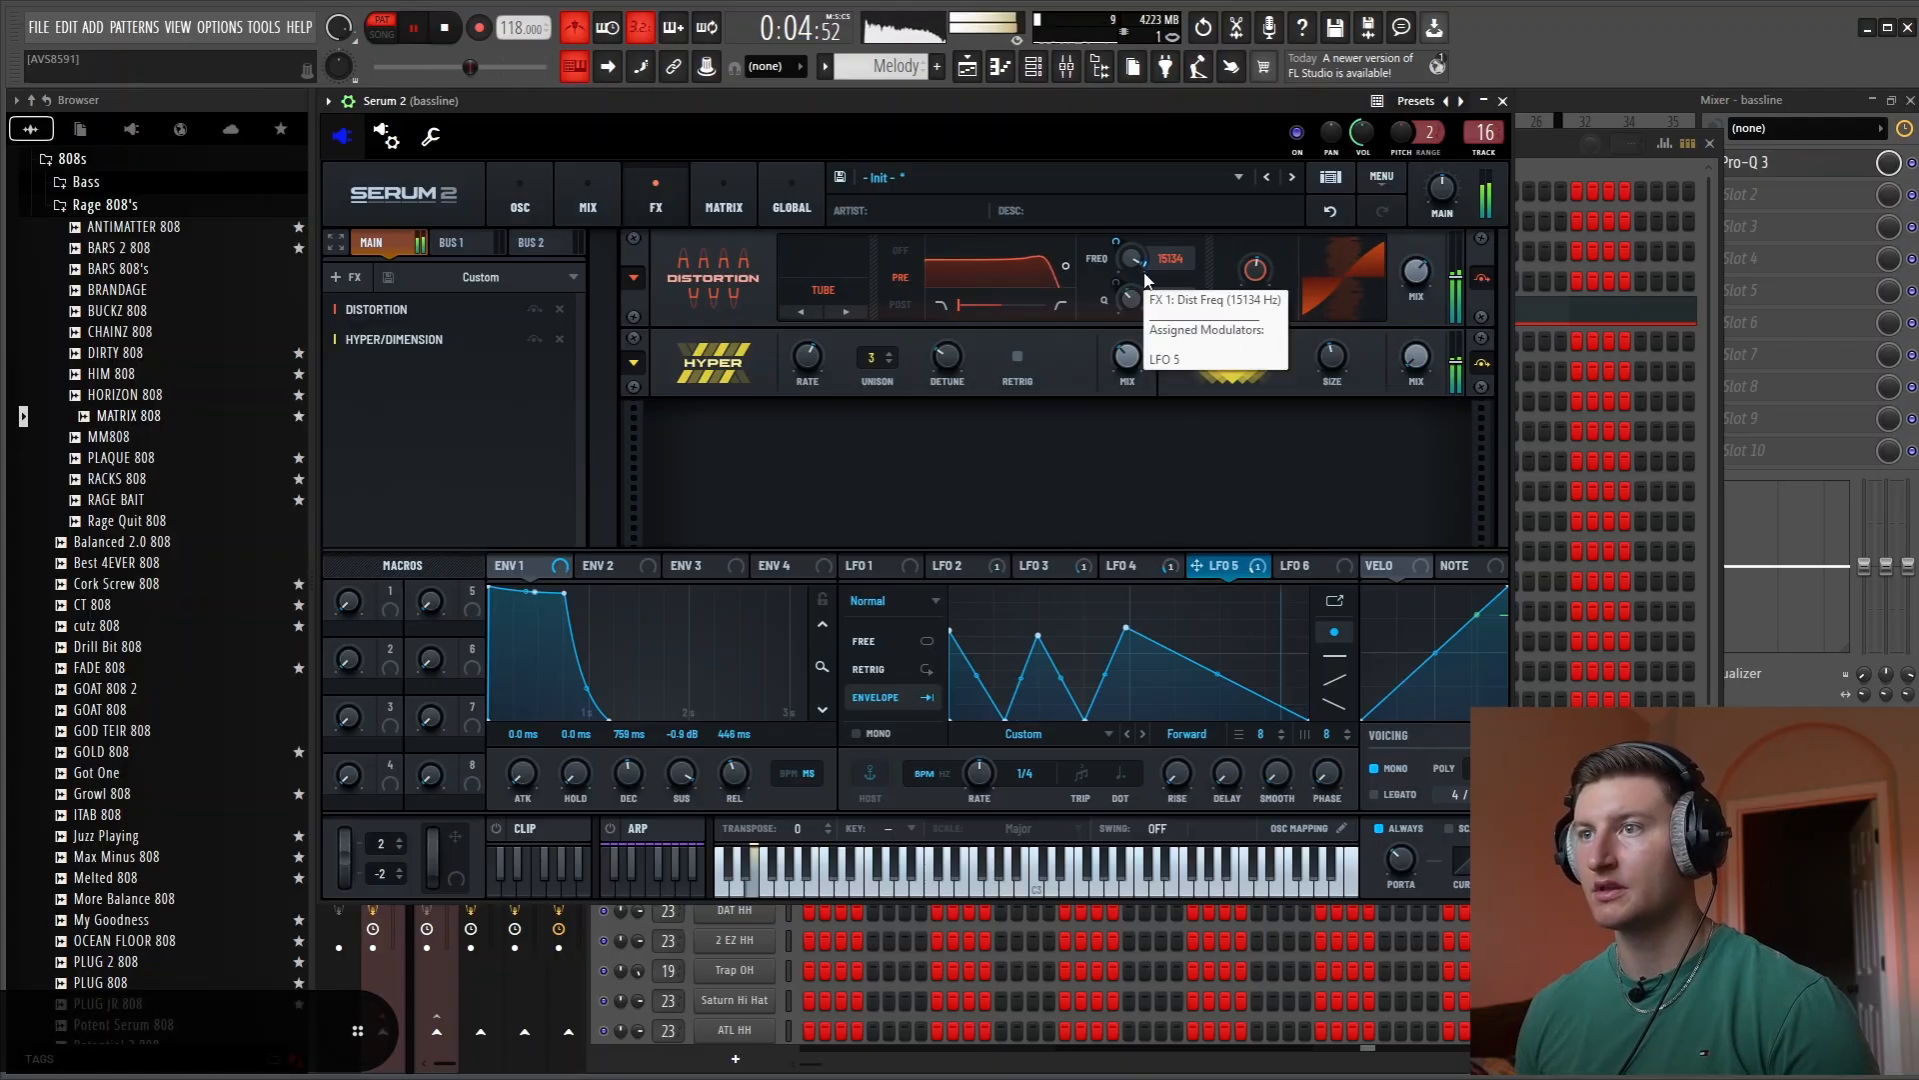
pyautogui.press('space')
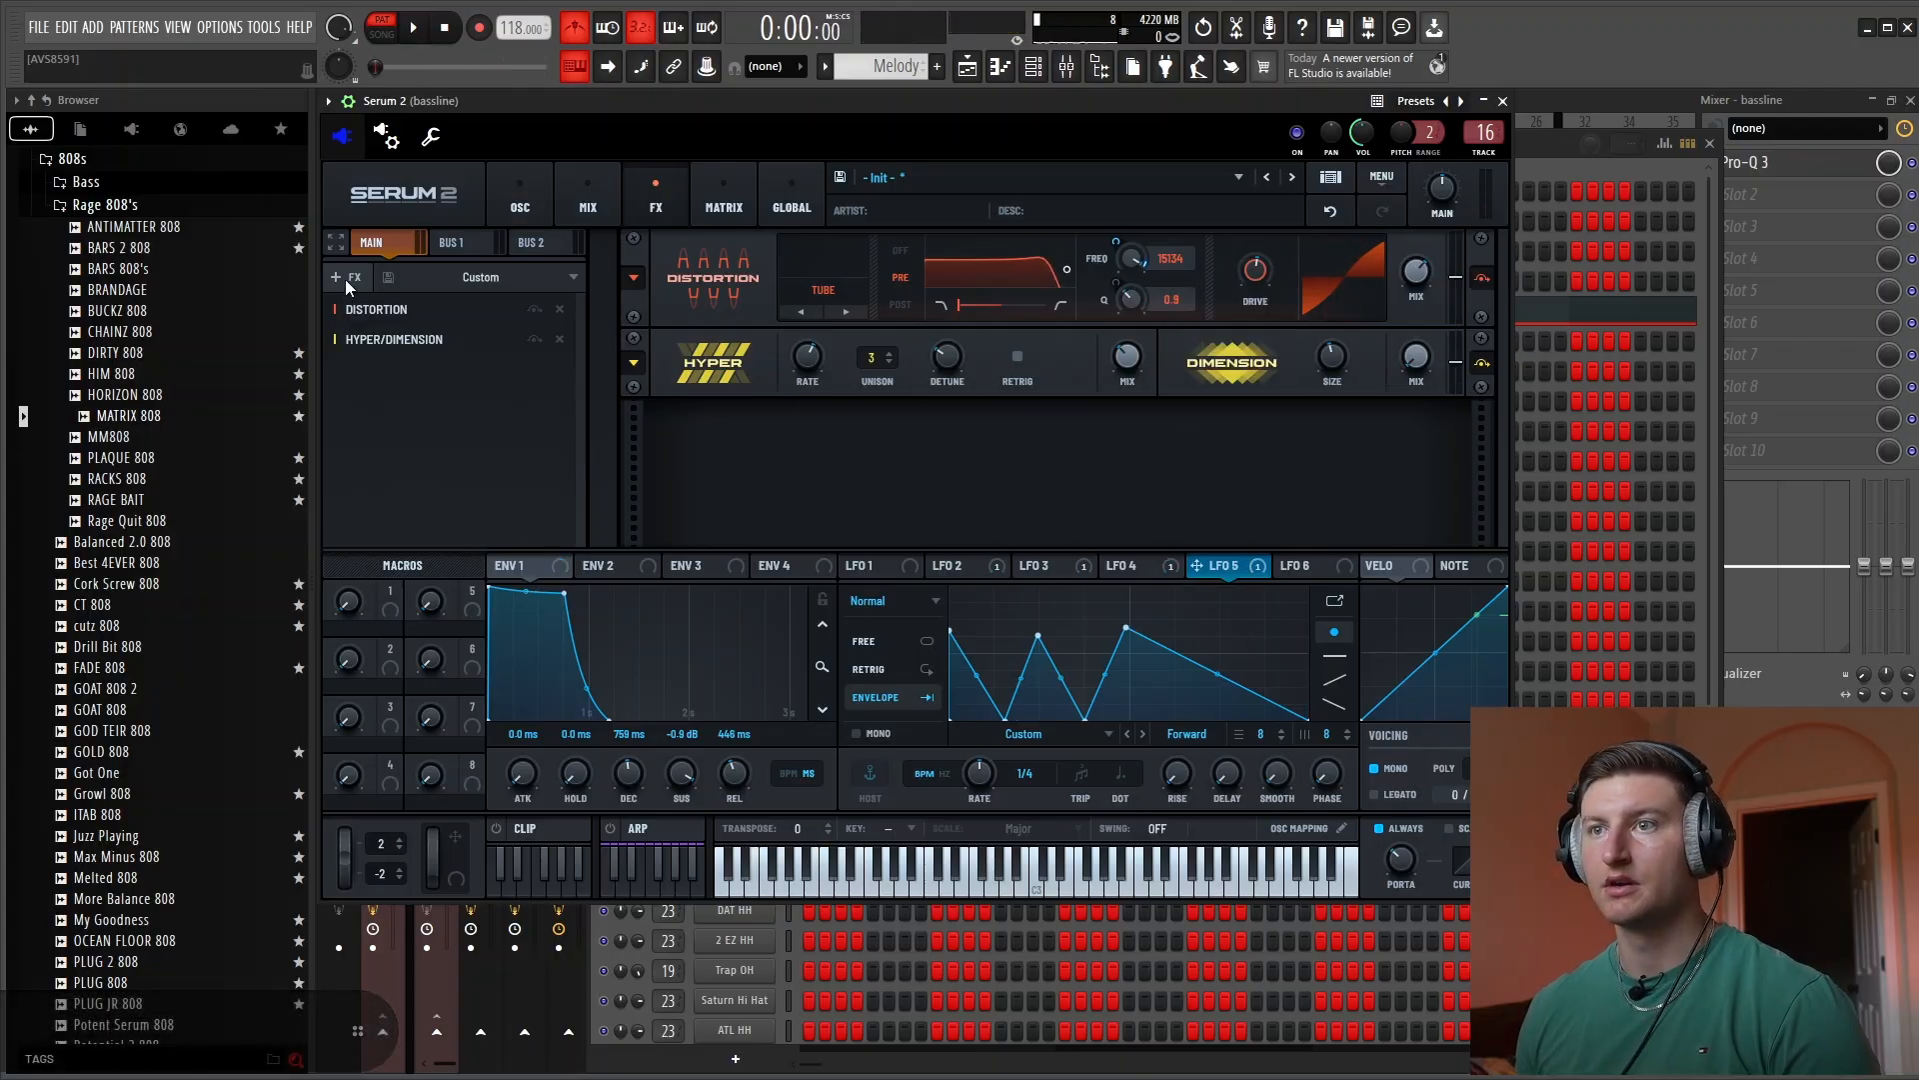
# Add a second Distortion effect with its filter fully high-pass at 104 Hz, Q 8.1 and drive at 65% during playback
pyautogui.click(350, 279)
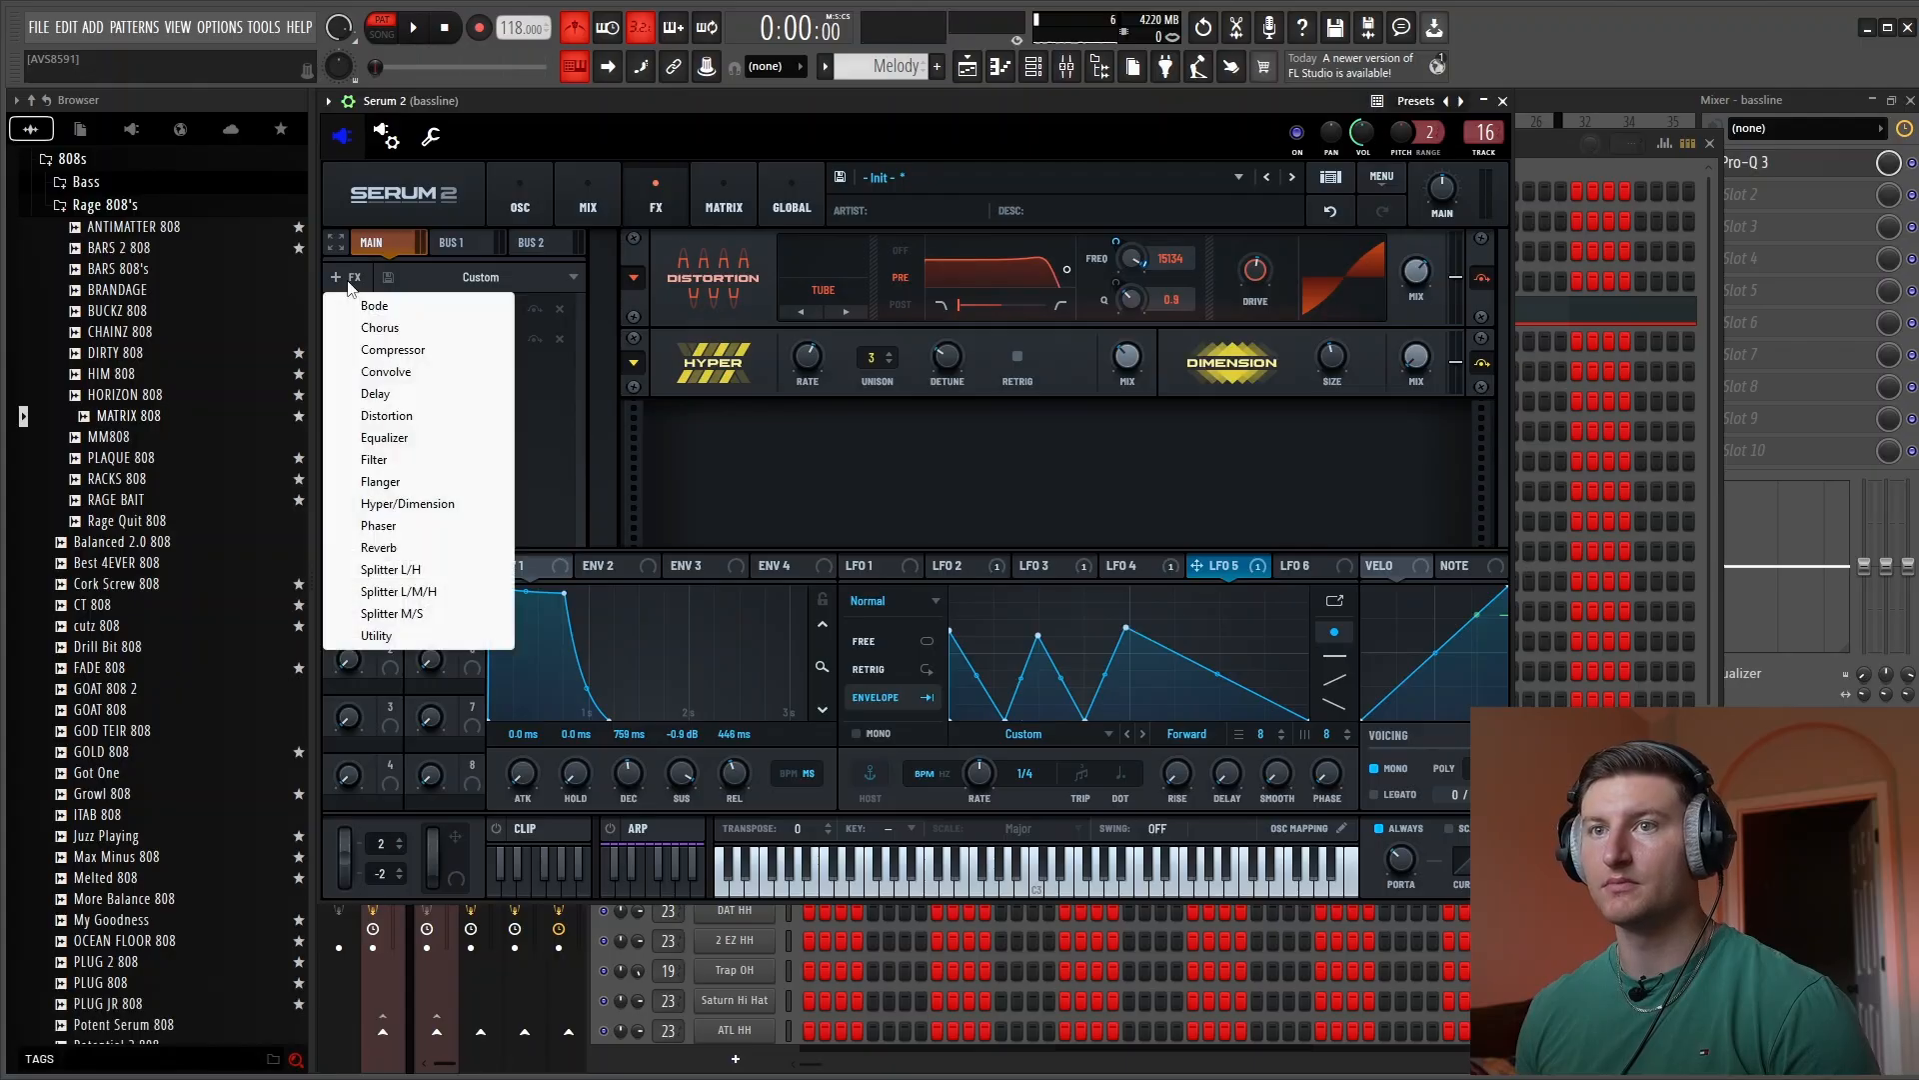
pyautogui.click(386, 415)
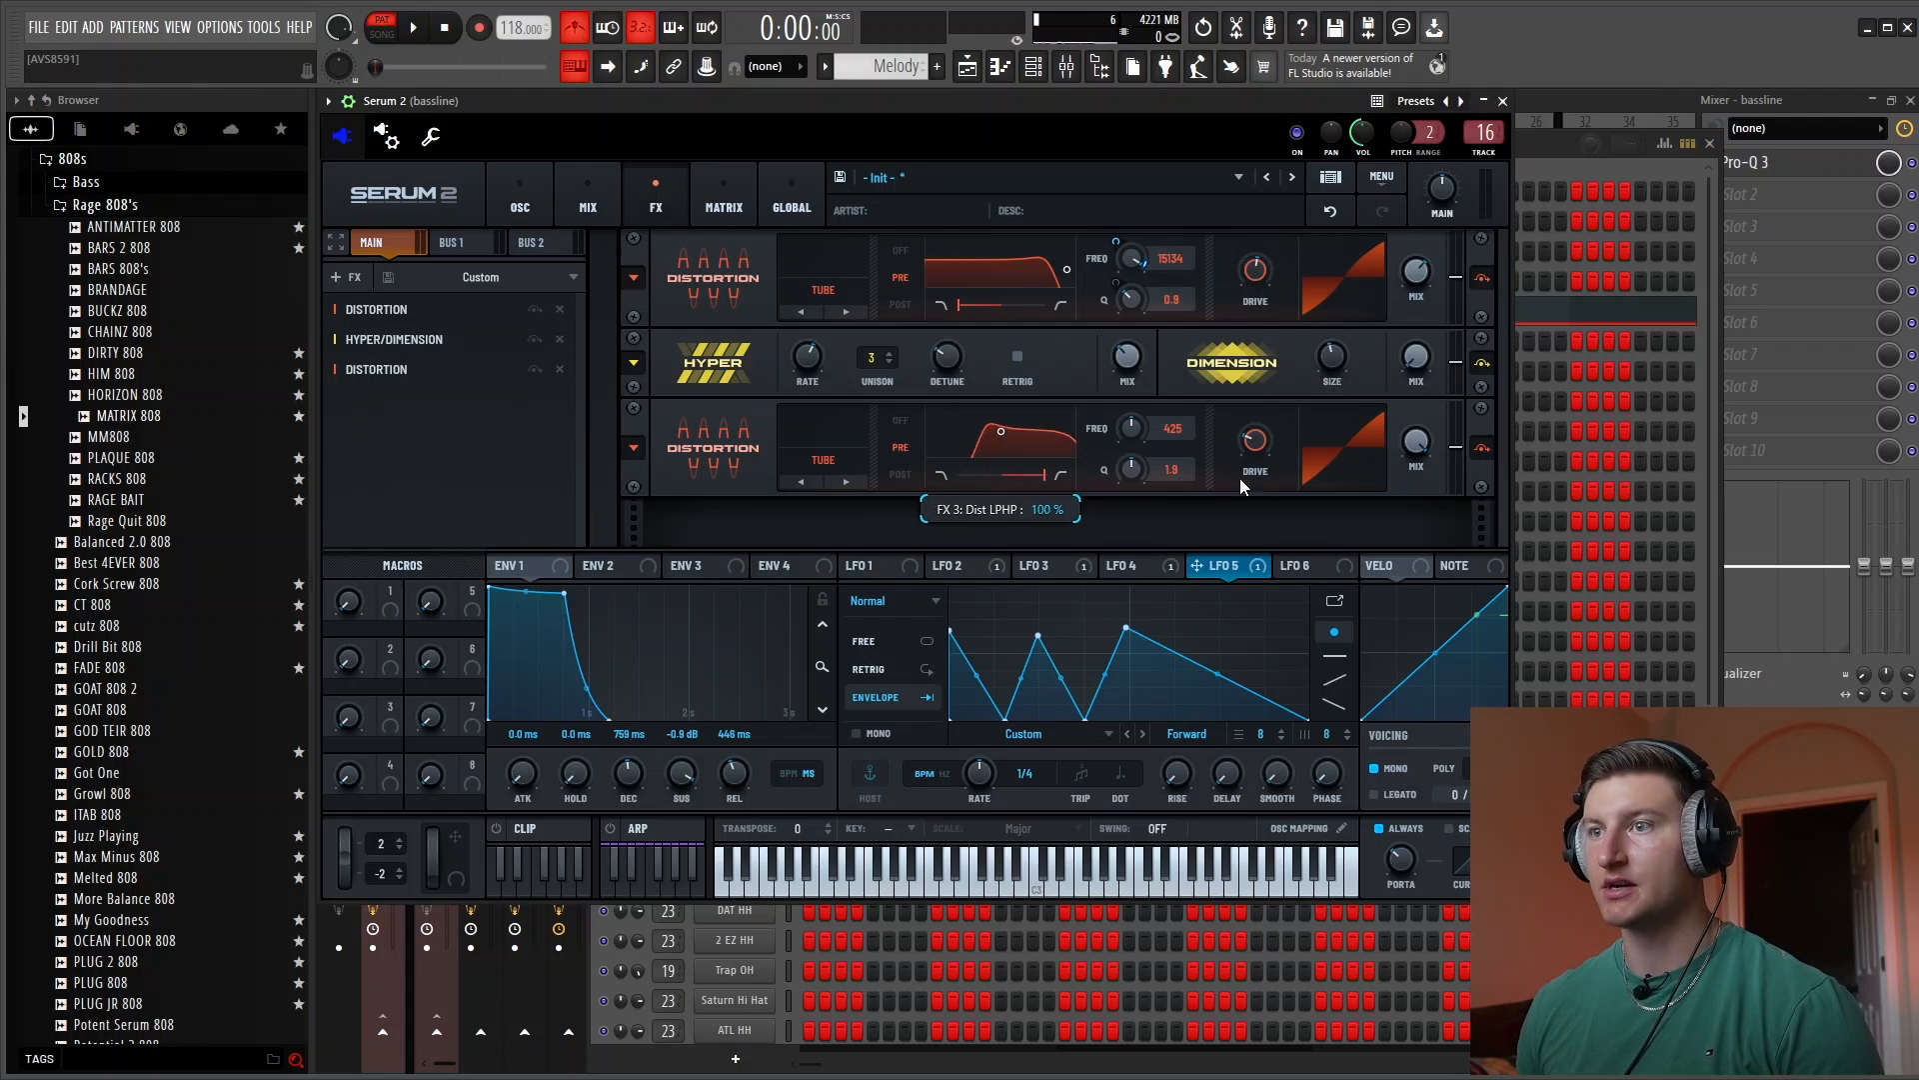
pyautogui.press('space')
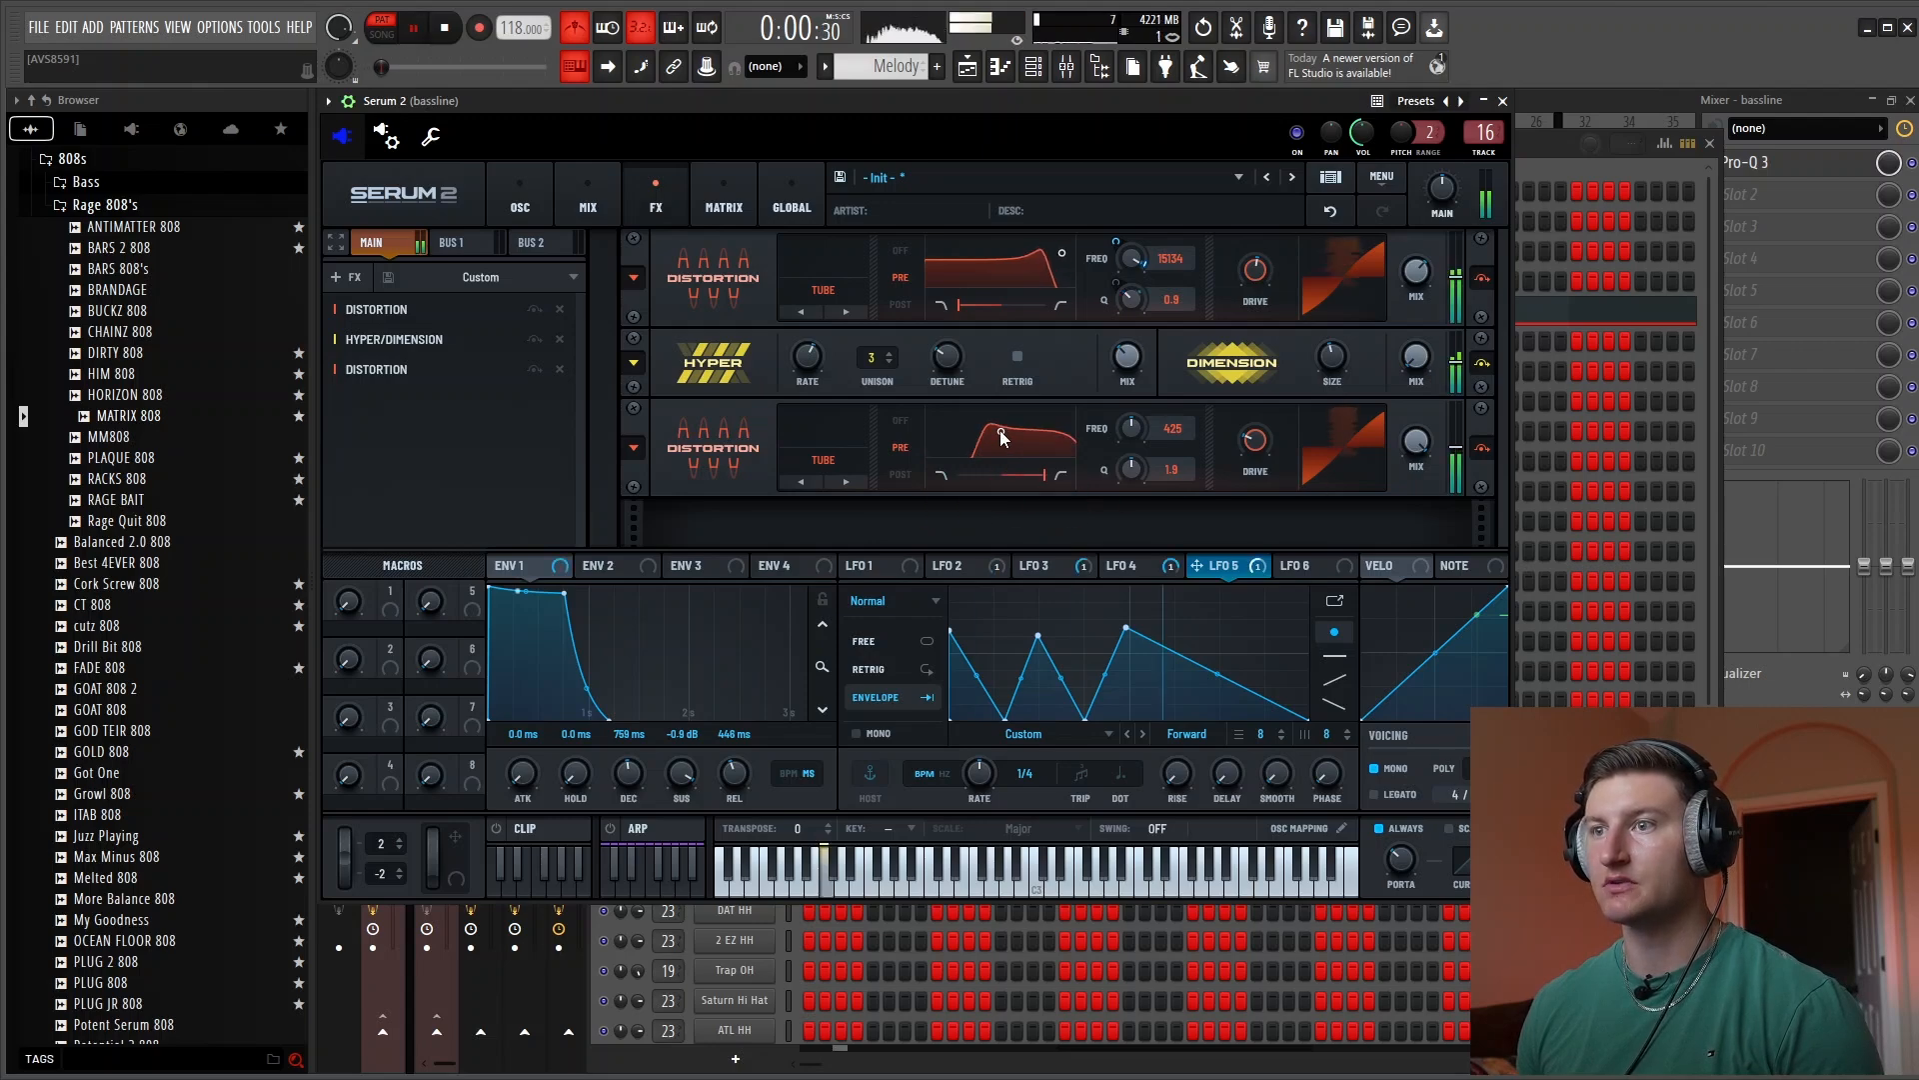
pyautogui.moveTo(999, 432); pyautogui.dragTo(974, 417)
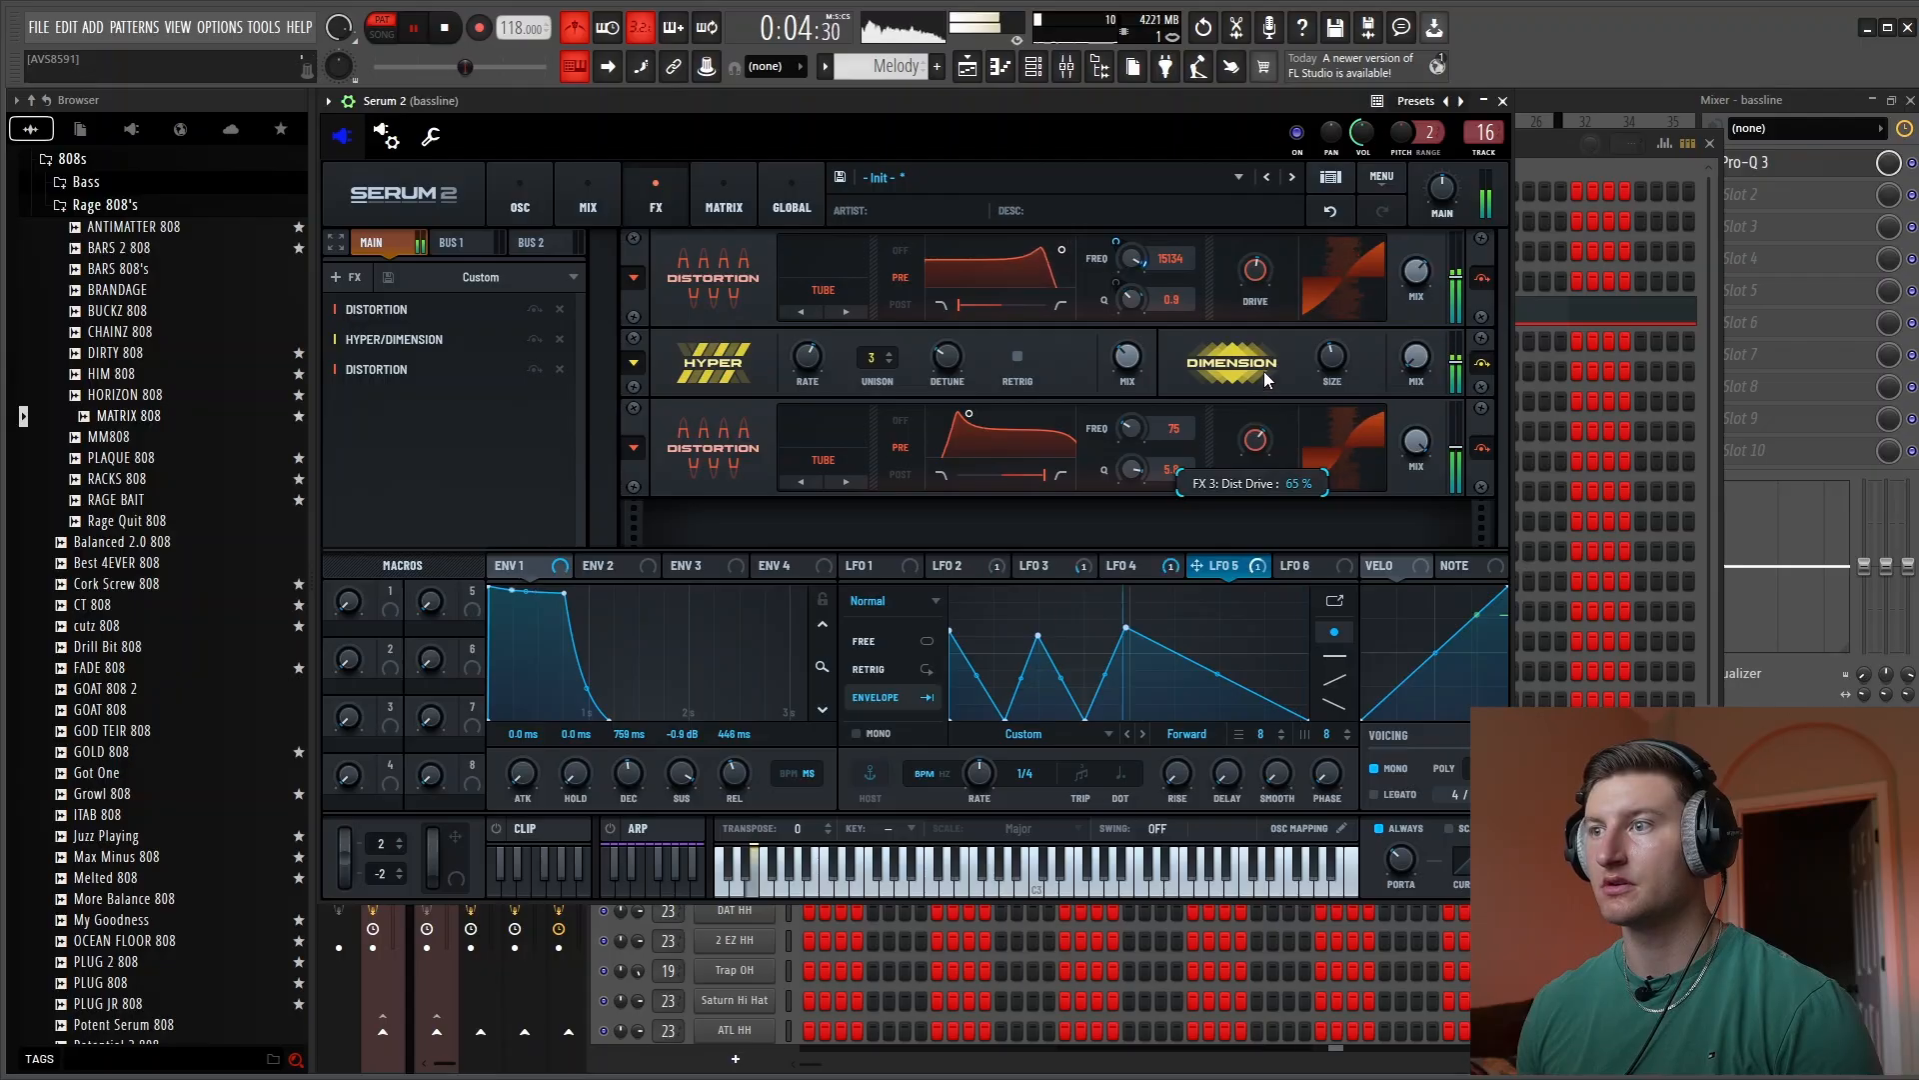
pyautogui.moveTo(969, 416)
pyautogui.mouseDown()
pyautogui.moveTo(951, 412)
pyautogui.moveTo(975, 417)
pyautogui.mouseUp()
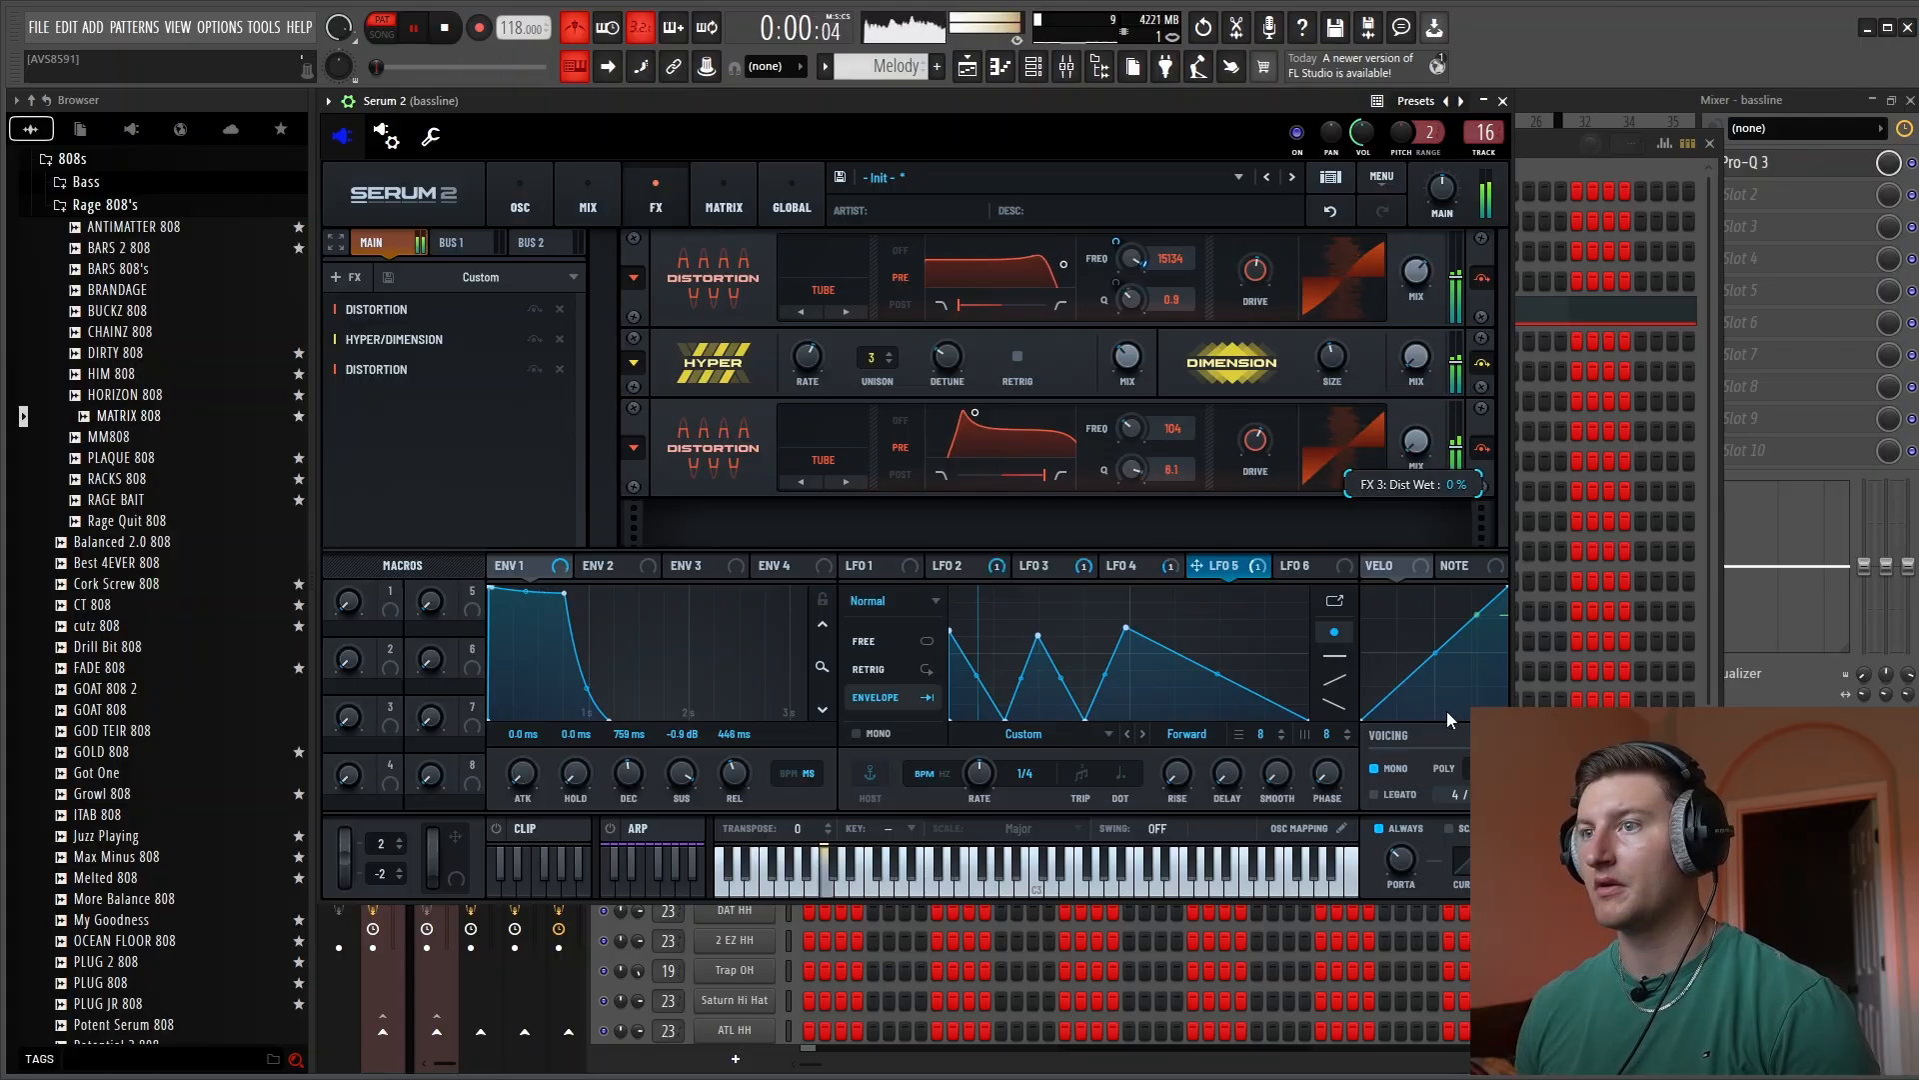
# Set the second Distortion's mix to 36% and fine-tune its drive while the pattern plays
pyautogui.moveTo(1418, 566); pyautogui.dragTo(1382, 534)
pyautogui.moveTo(1399, 694); pyautogui.dragTo(1369, 549)
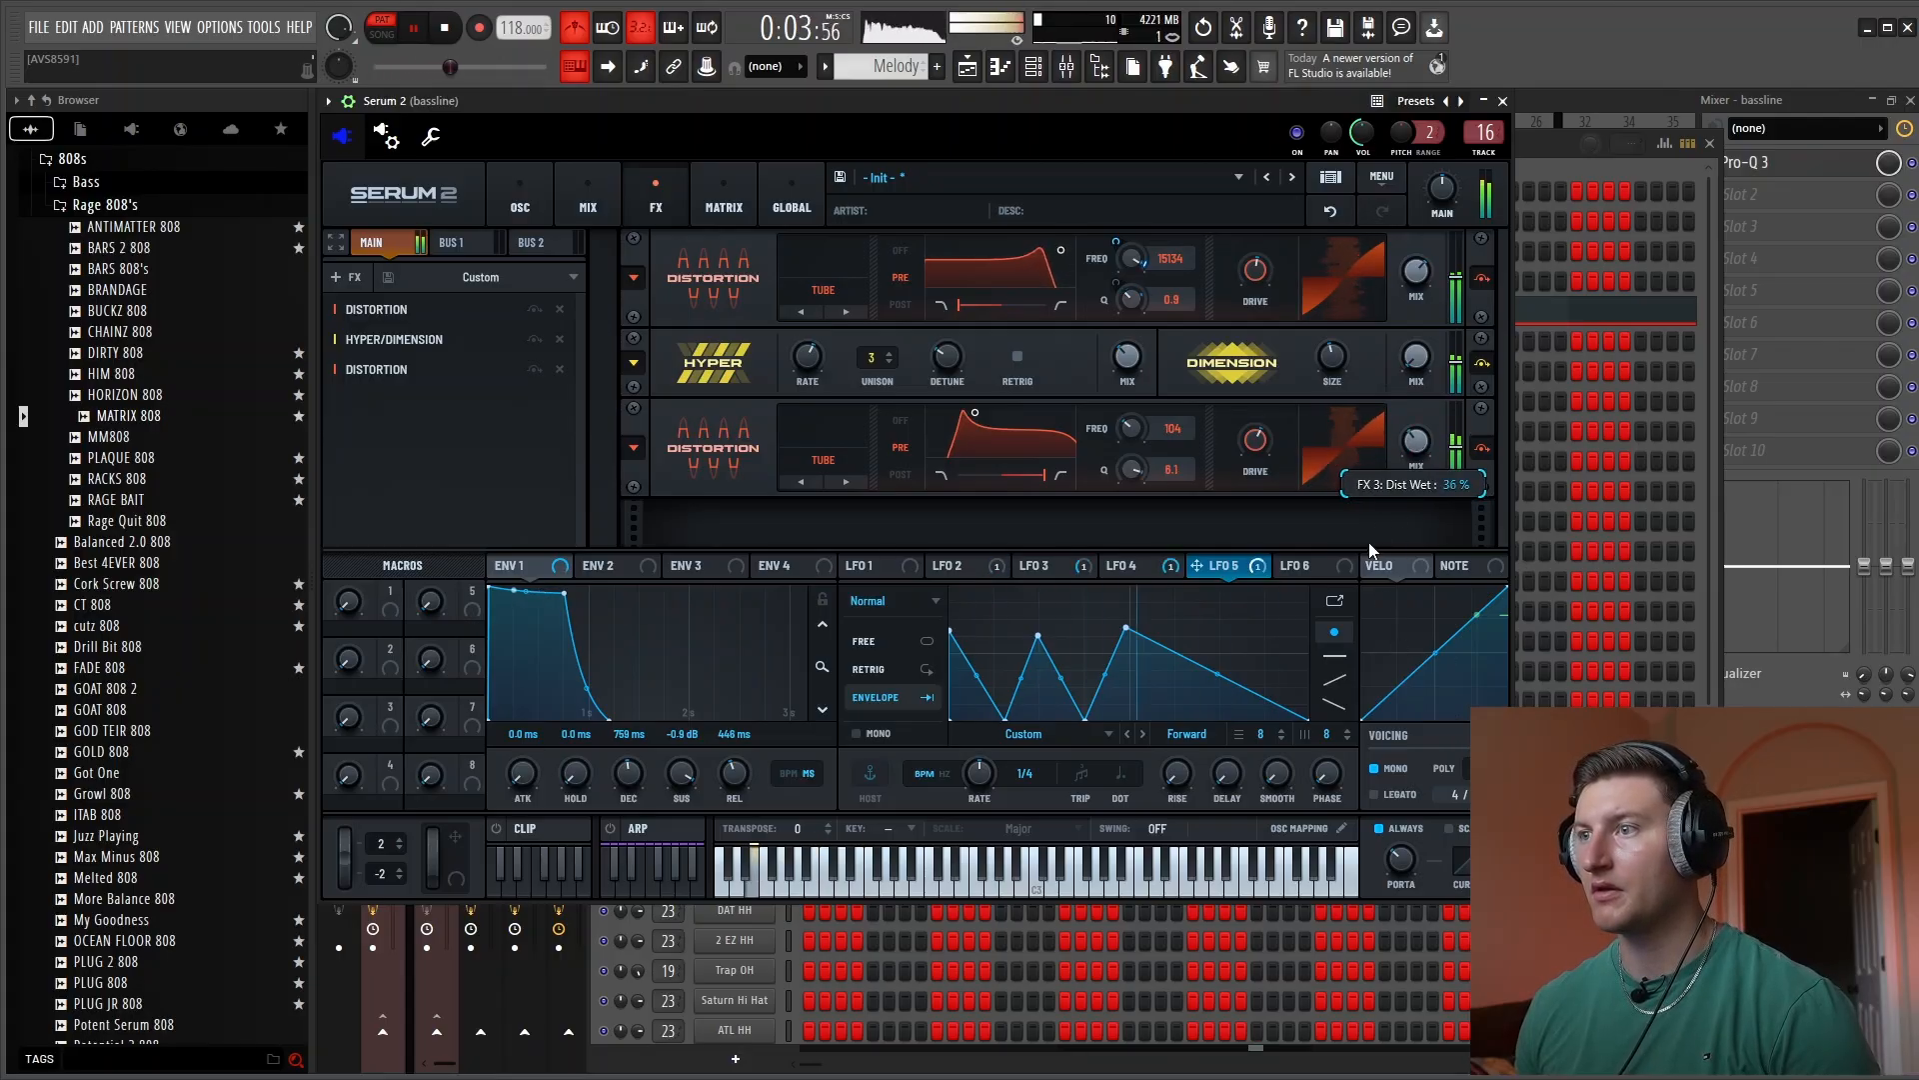
pyautogui.moveTo(1250, 440); pyautogui.dragTo(1245, 410)
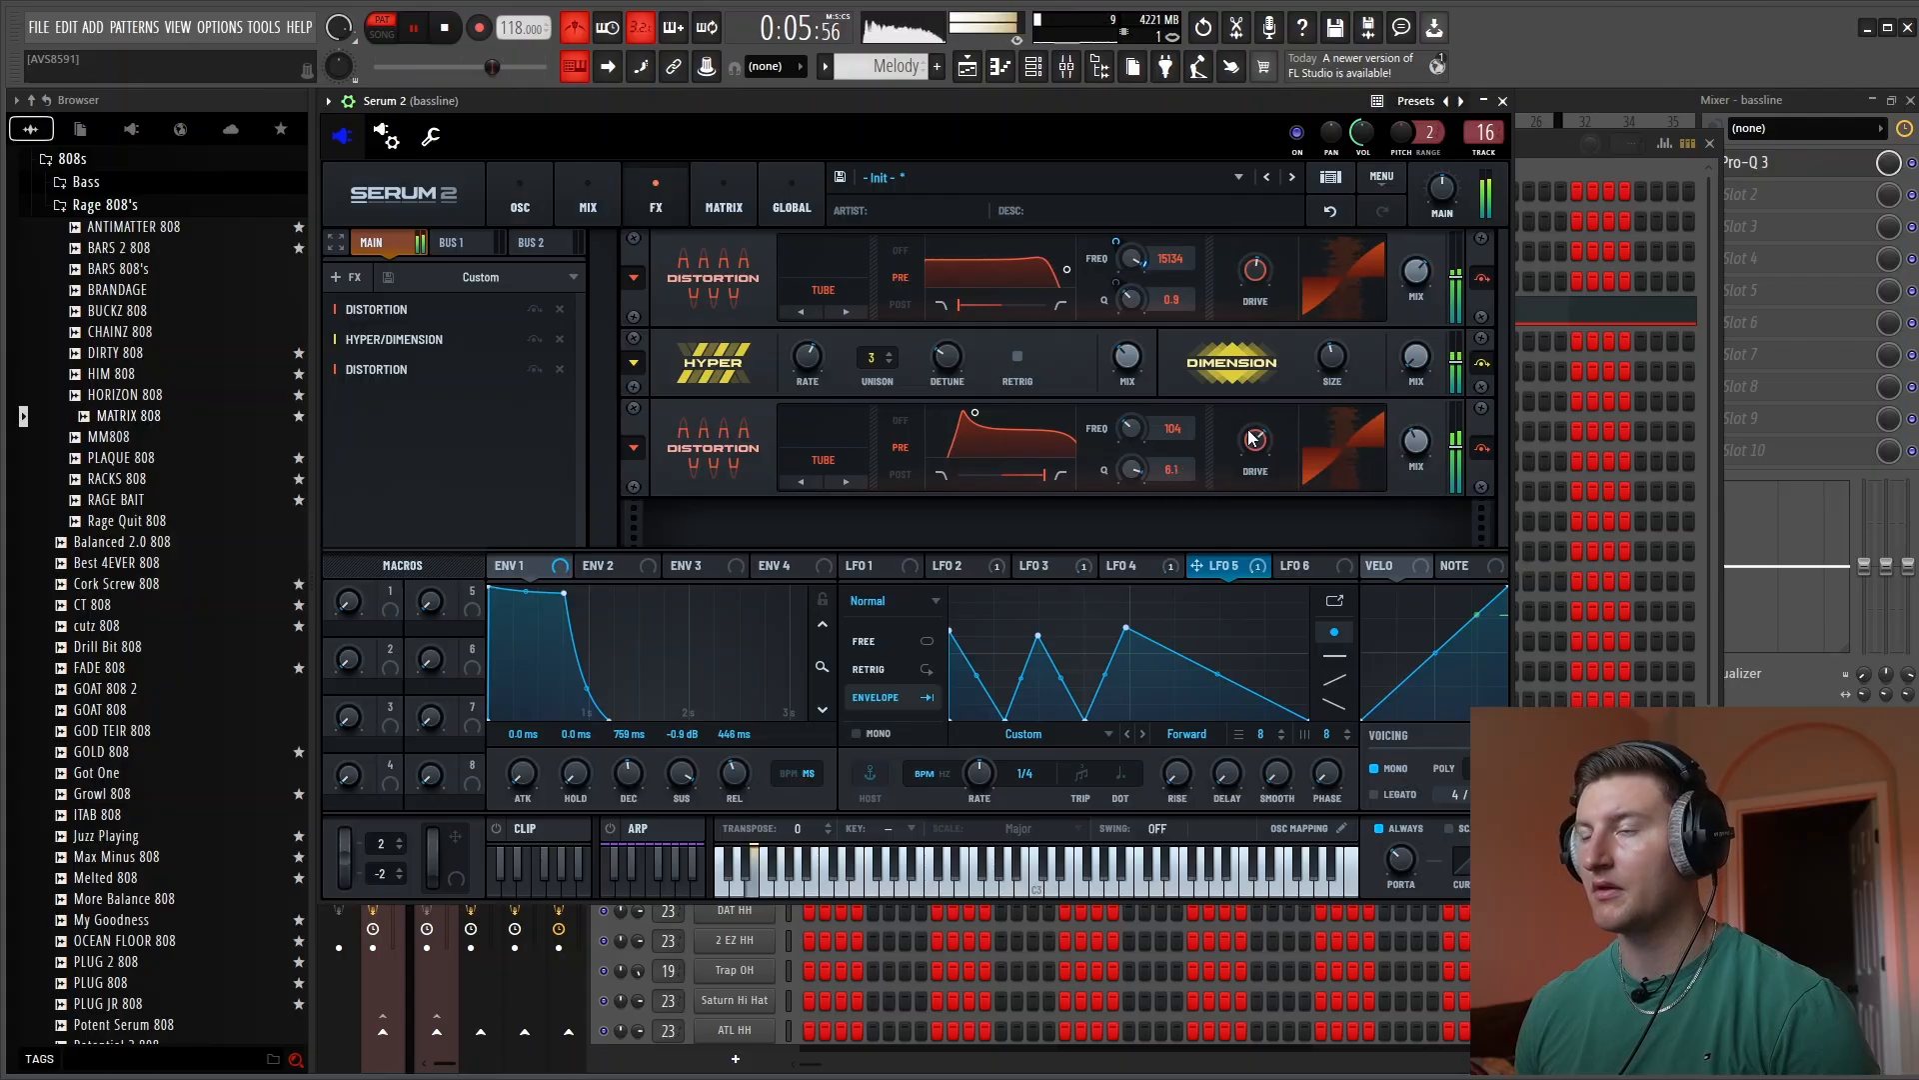
pyautogui.click(350, 277)
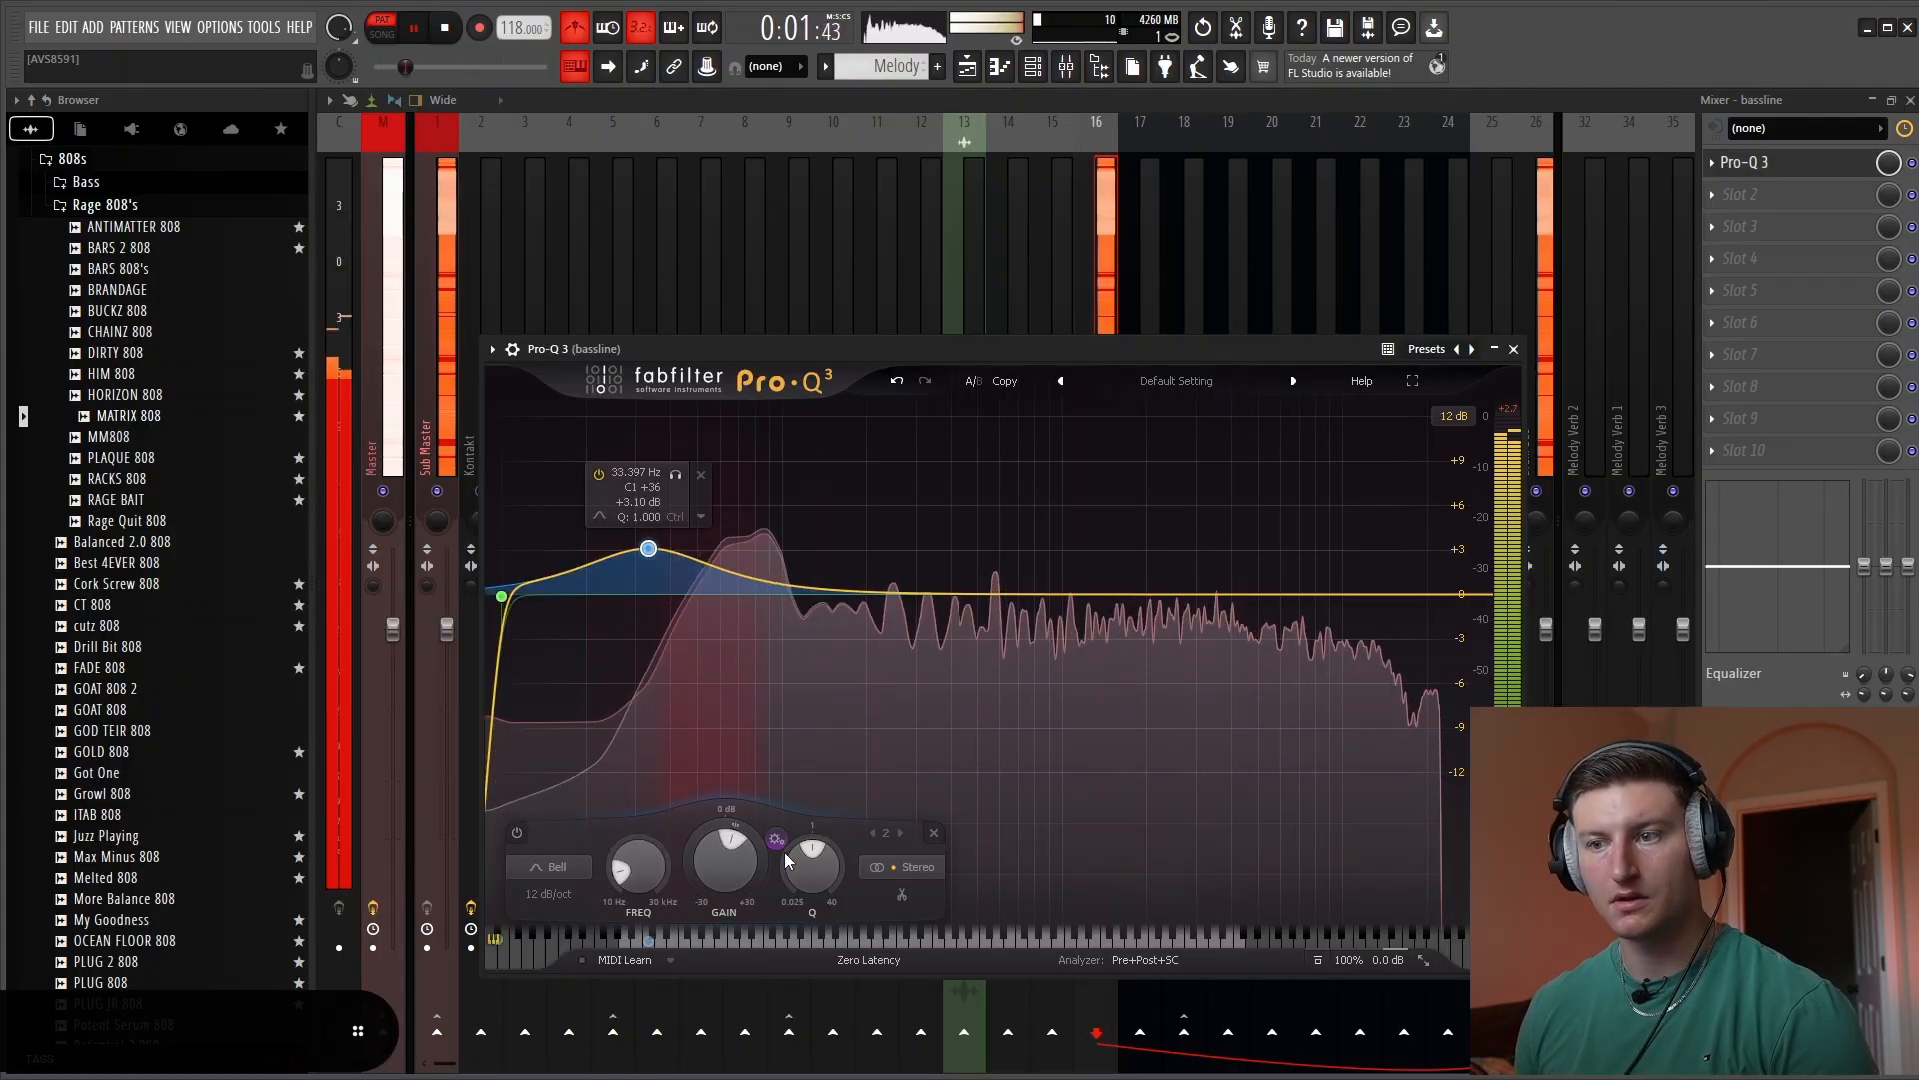
# In the bassline's Pro-Q 3, narrow the bell to Q 4.348 at about 40.66 Hz and raise the low cut slightly
pyautogui.moveTo(812, 850); pyautogui.dragTo(821, 791)
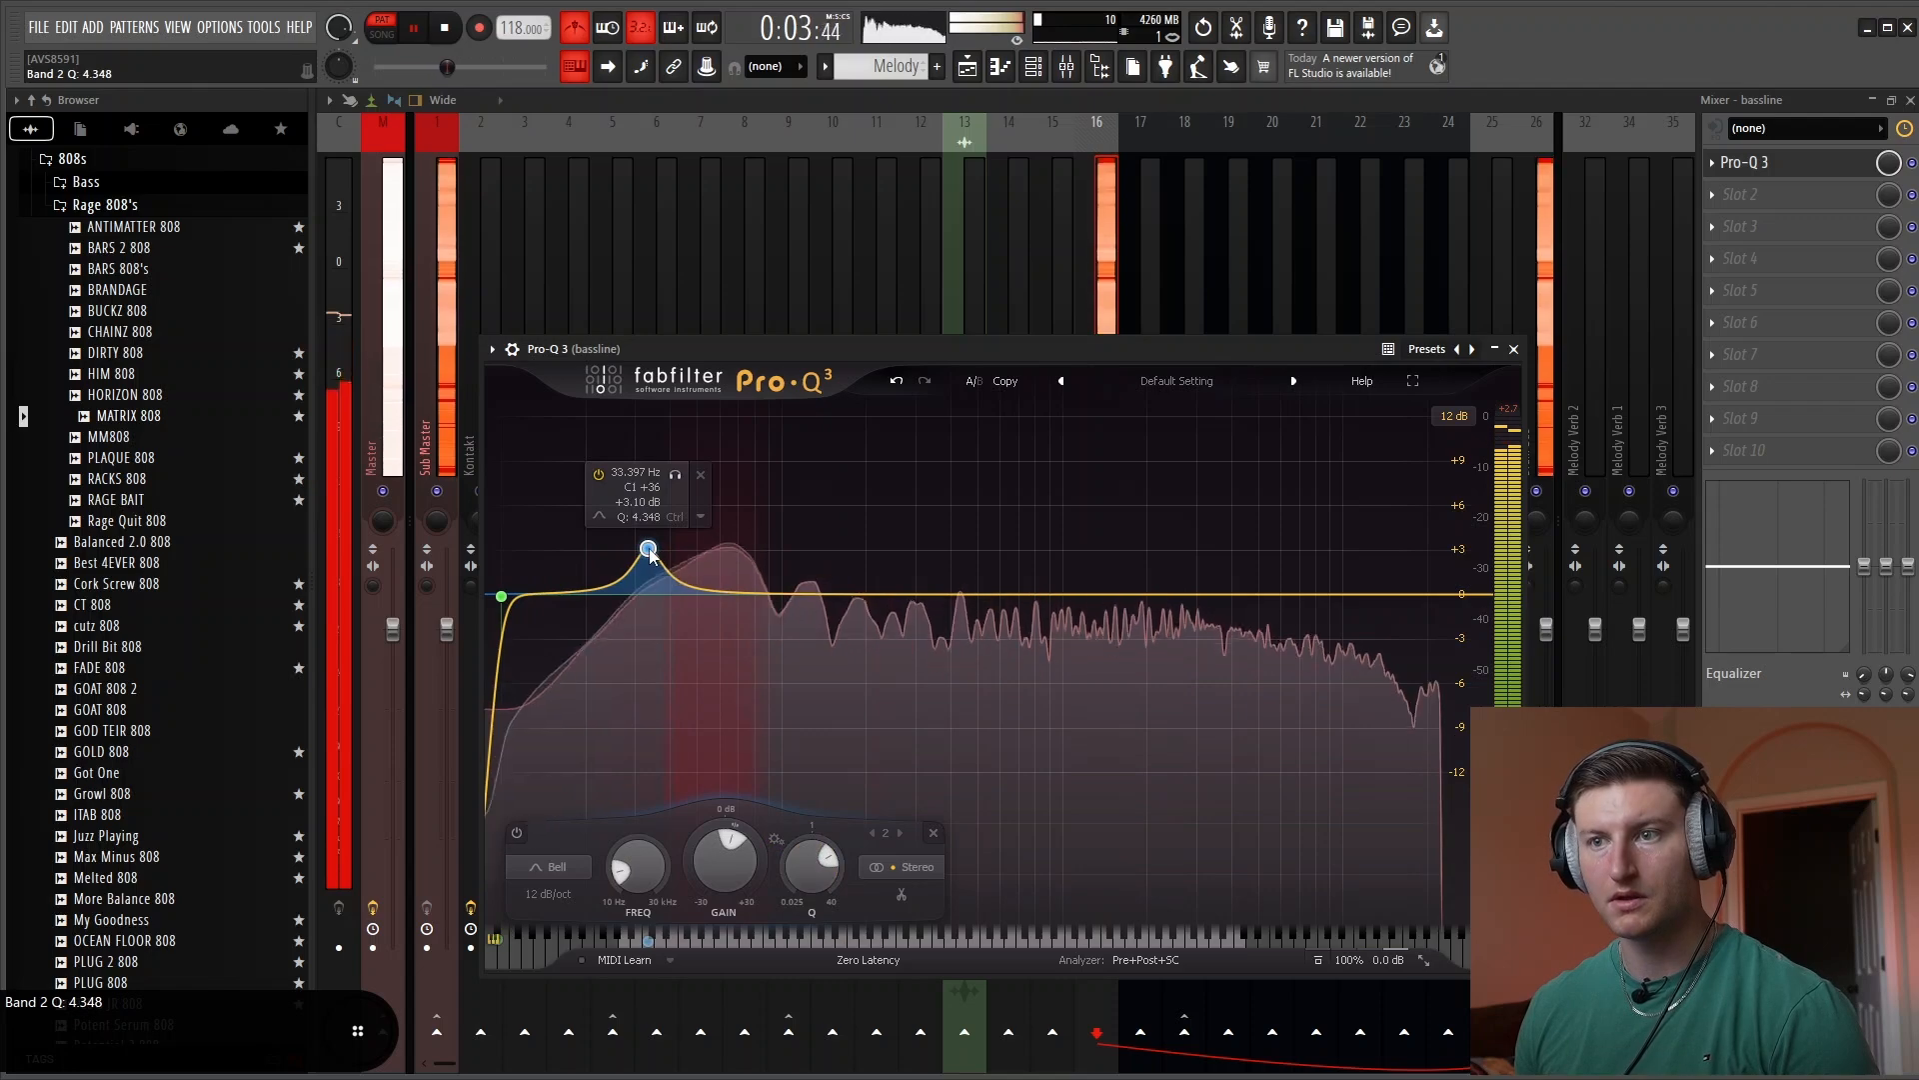
pyautogui.moveTo(676, 482)
pyautogui.mouseDown()
pyautogui.moveTo(722, 476)
pyautogui.moveTo(702, 473)
pyautogui.mouseUp()
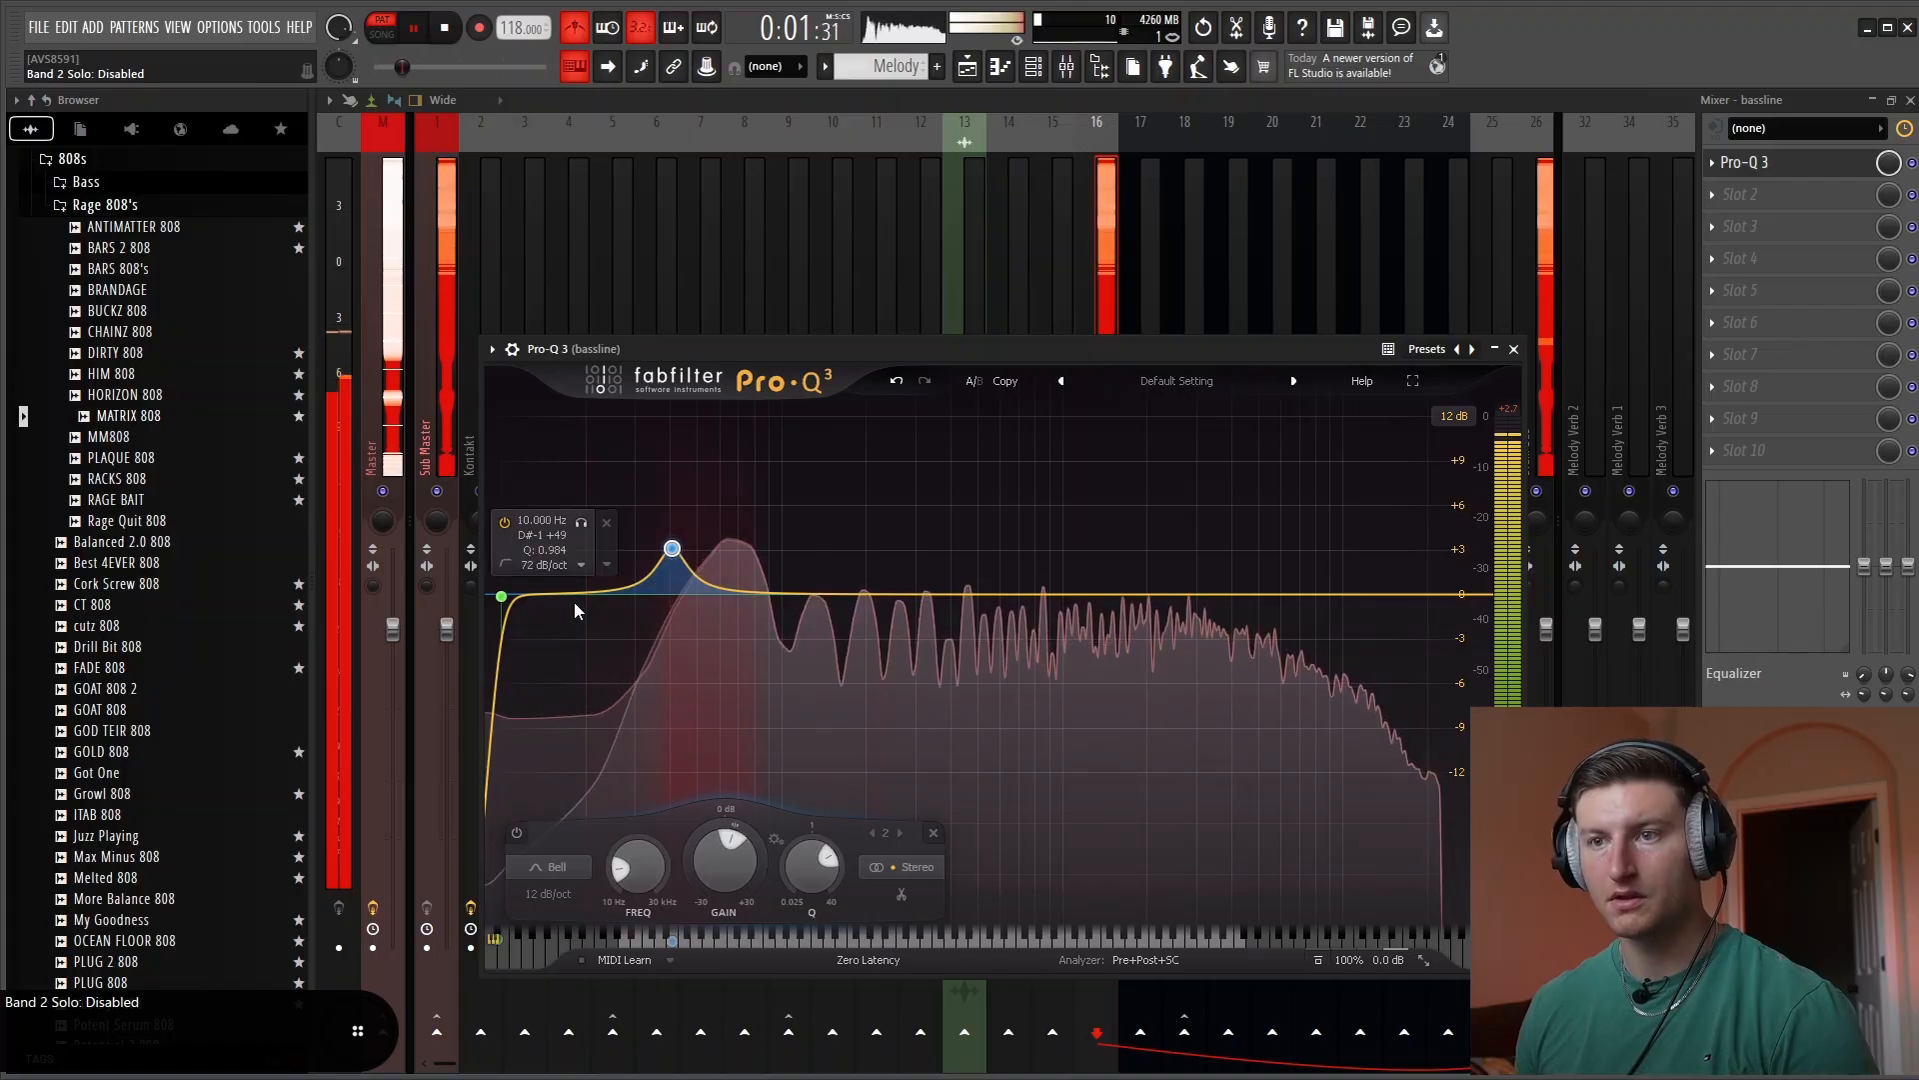
pyautogui.moveTo(503, 598)
pyautogui.mouseDown()
pyautogui.moveTo(569, 589)
pyautogui.moveTo(531, 593)
pyautogui.mouseUp()
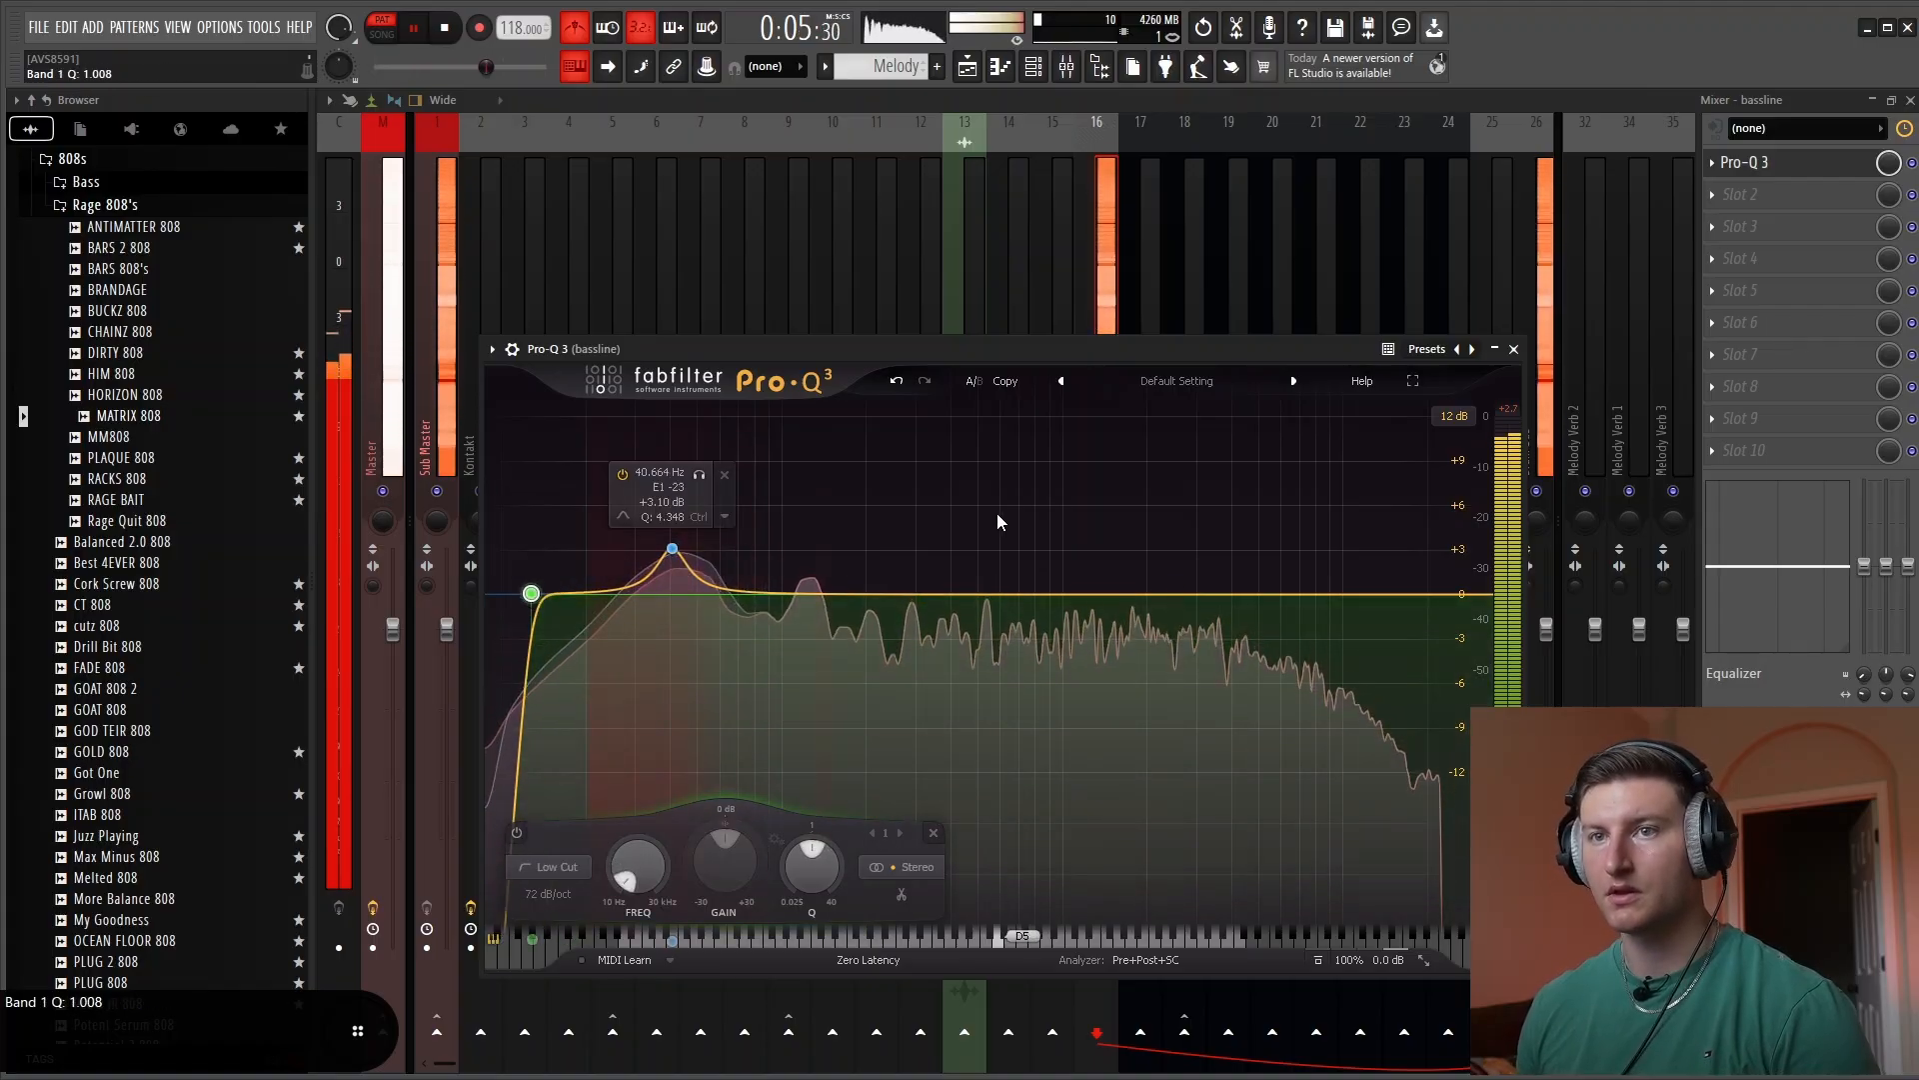
pyautogui.click(1513, 349)
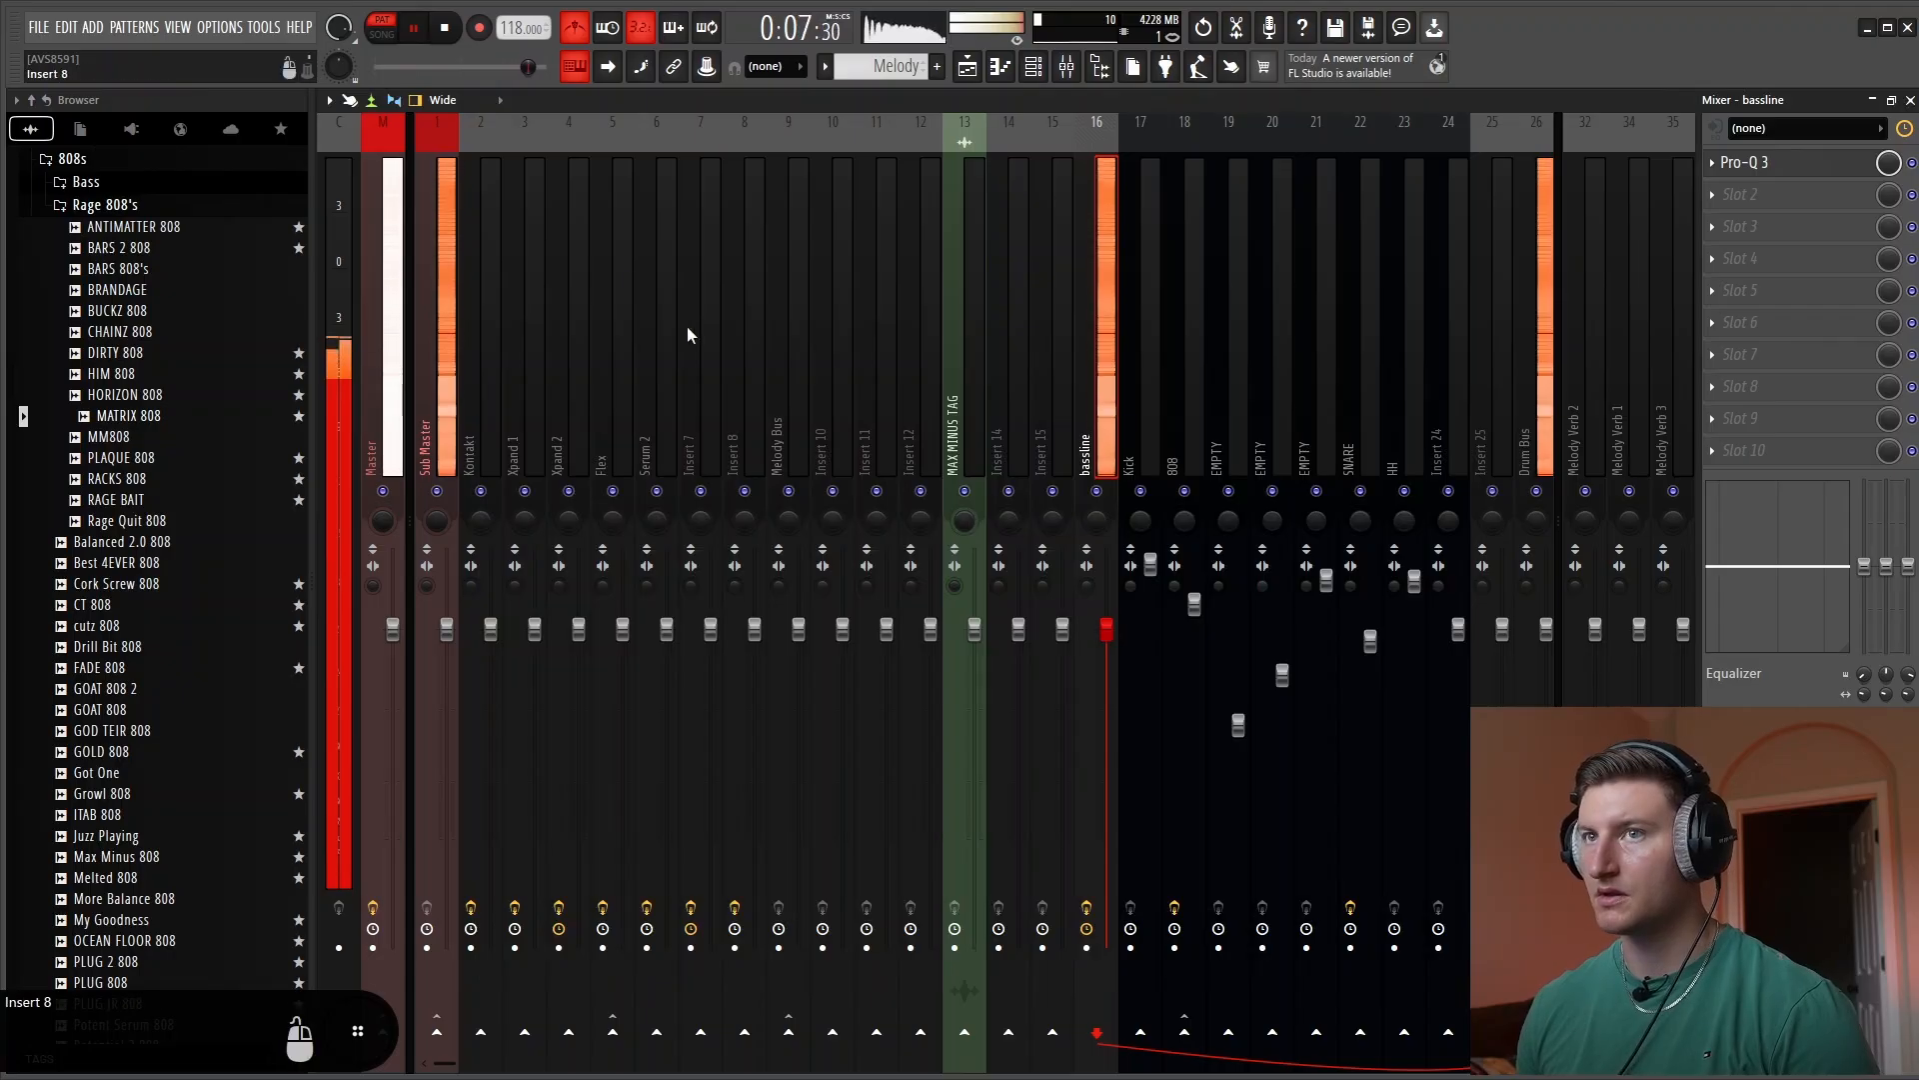
# Add a short E3 note at 6:15 above the E2 notes in the bassline's piano roll and replay it
pyautogui.press('F7')
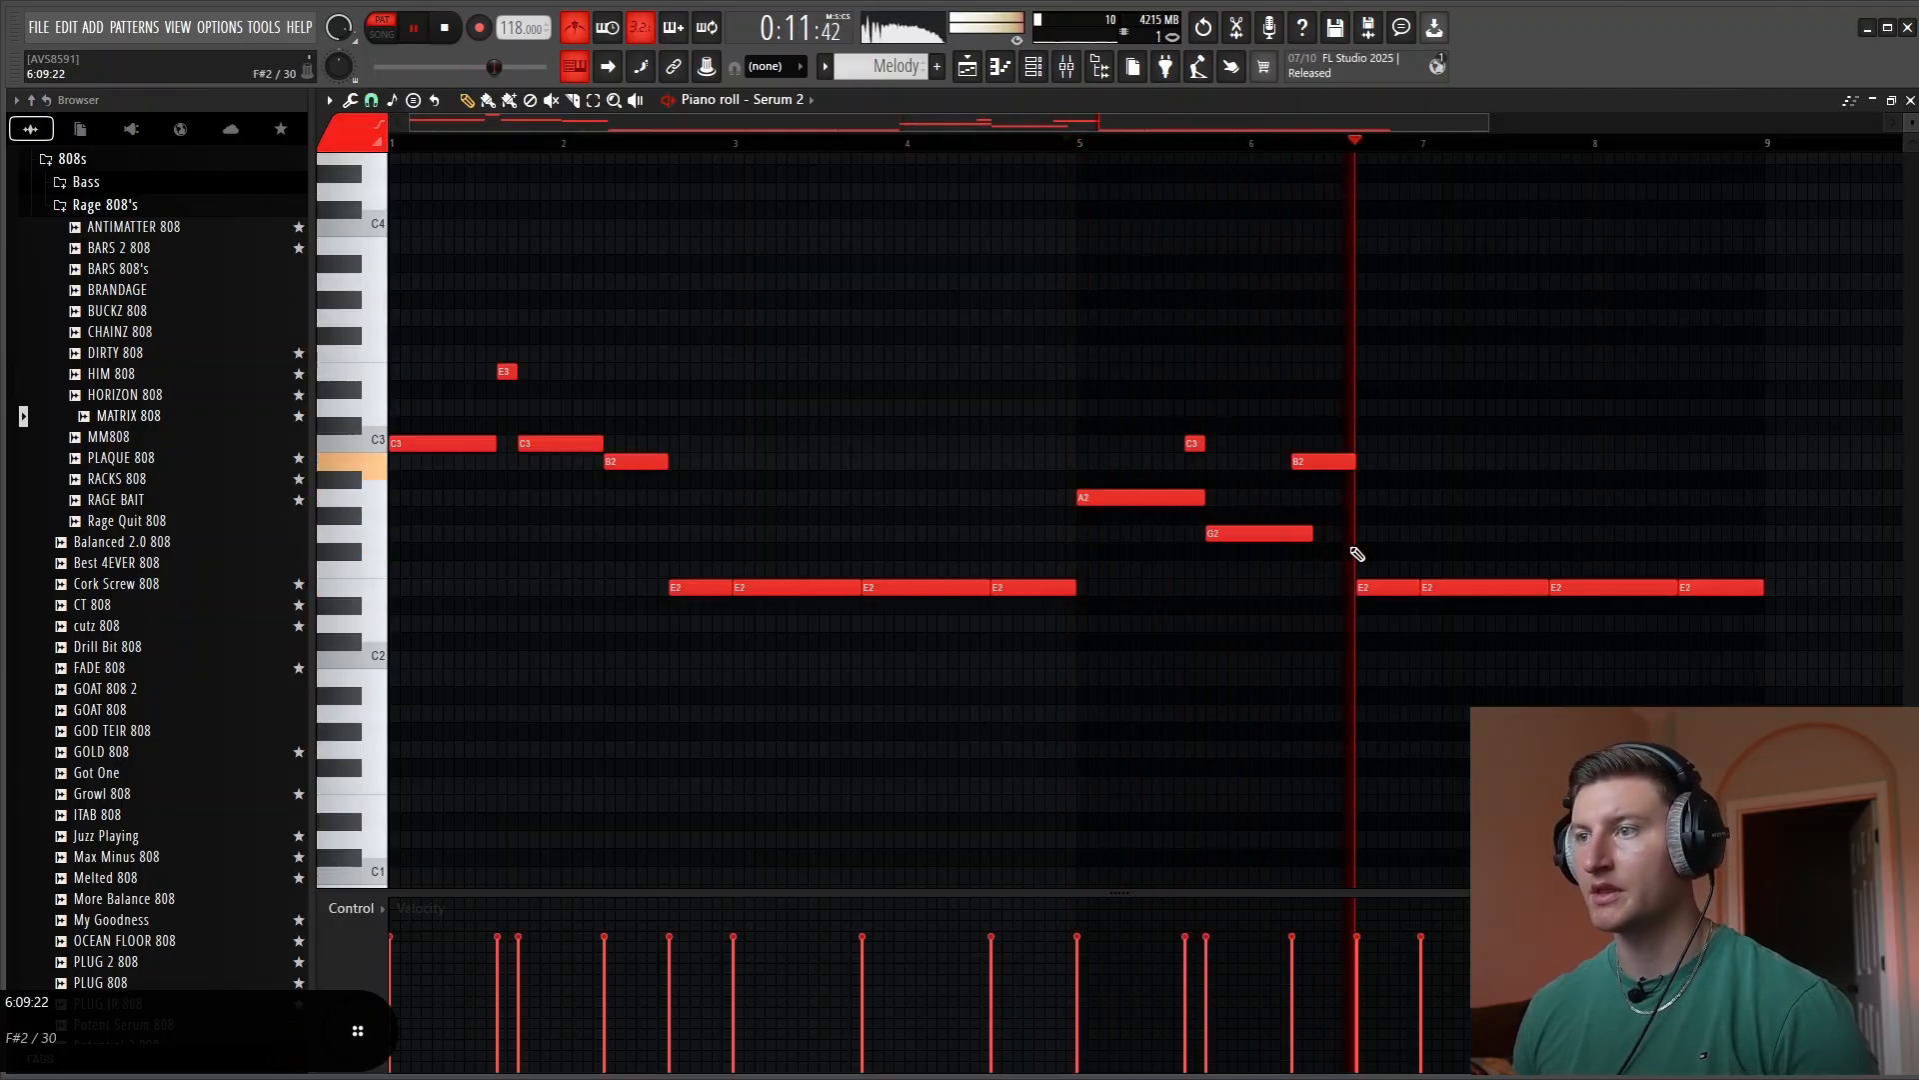
pyautogui.press('space')
pyautogui.moveTo(1399, 531); pyautogui.dragTo(1397, 423)
pyautogui.press('space')
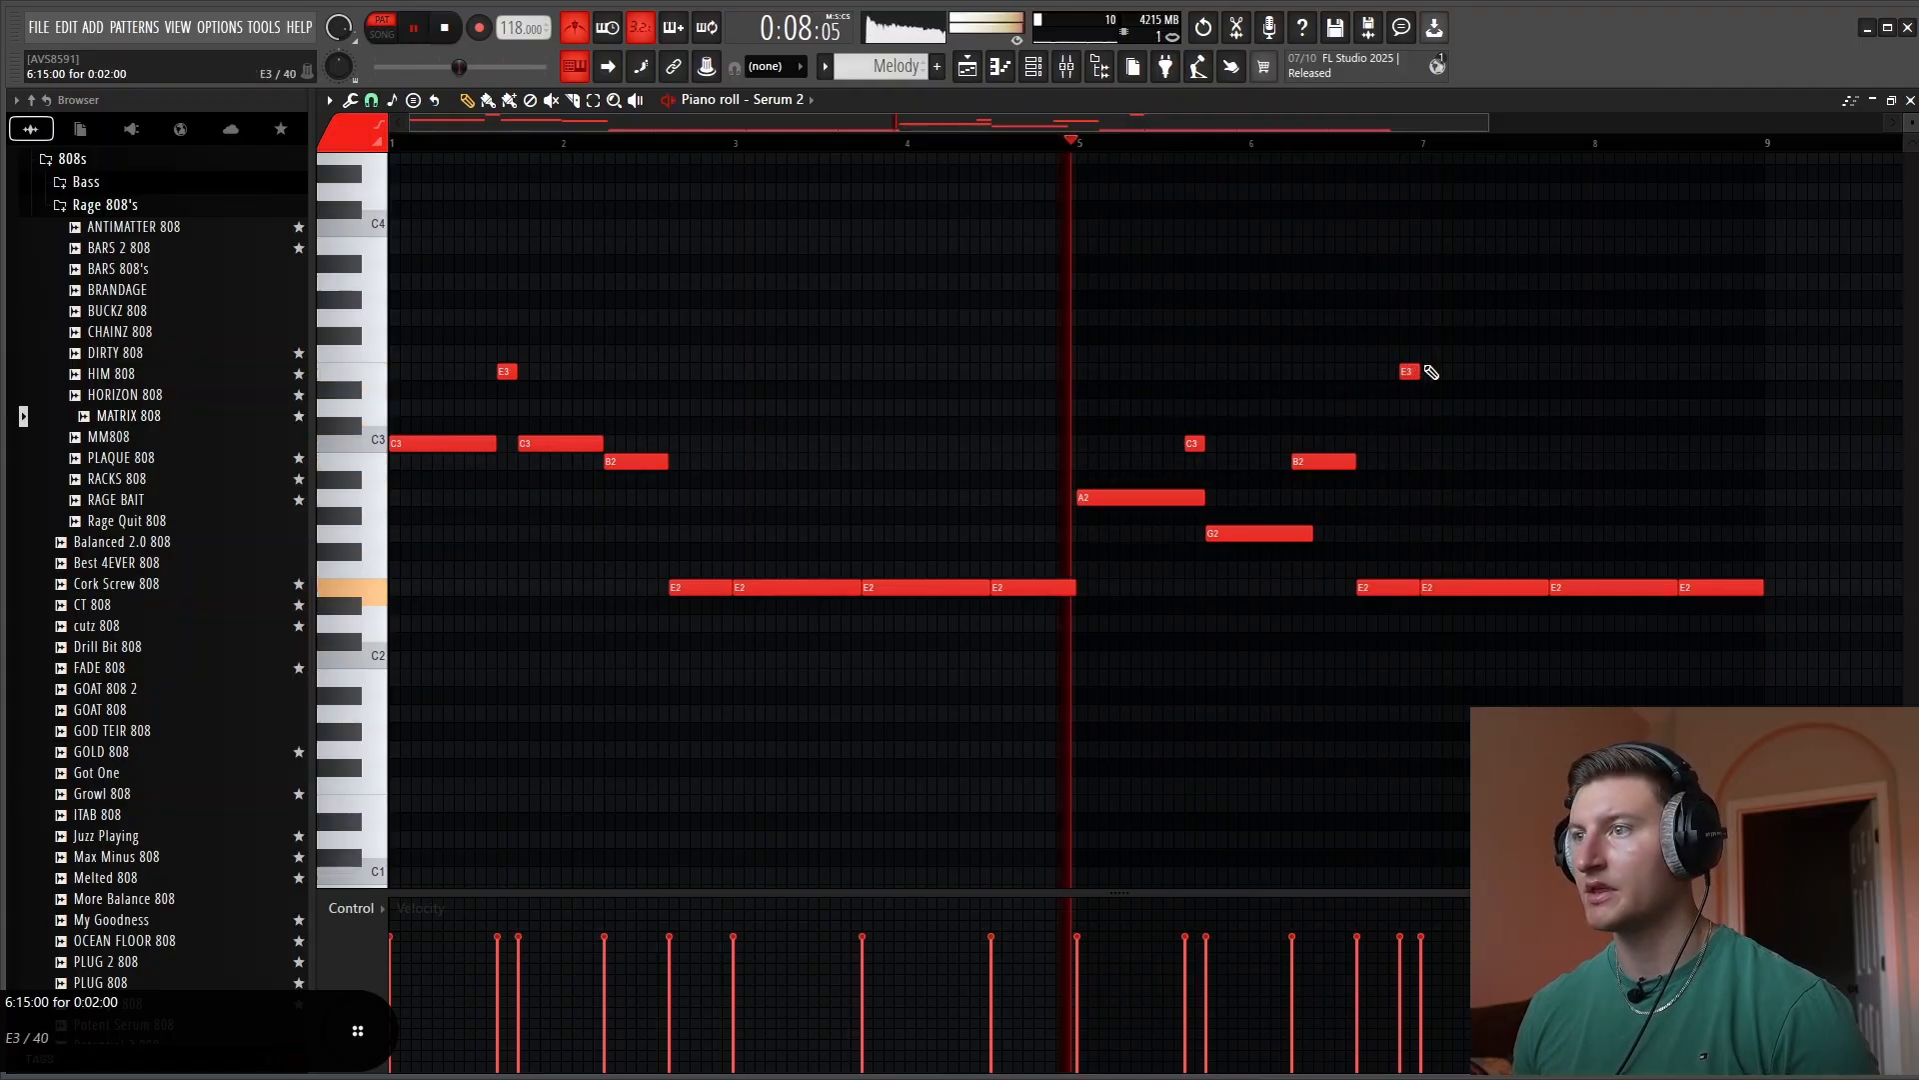
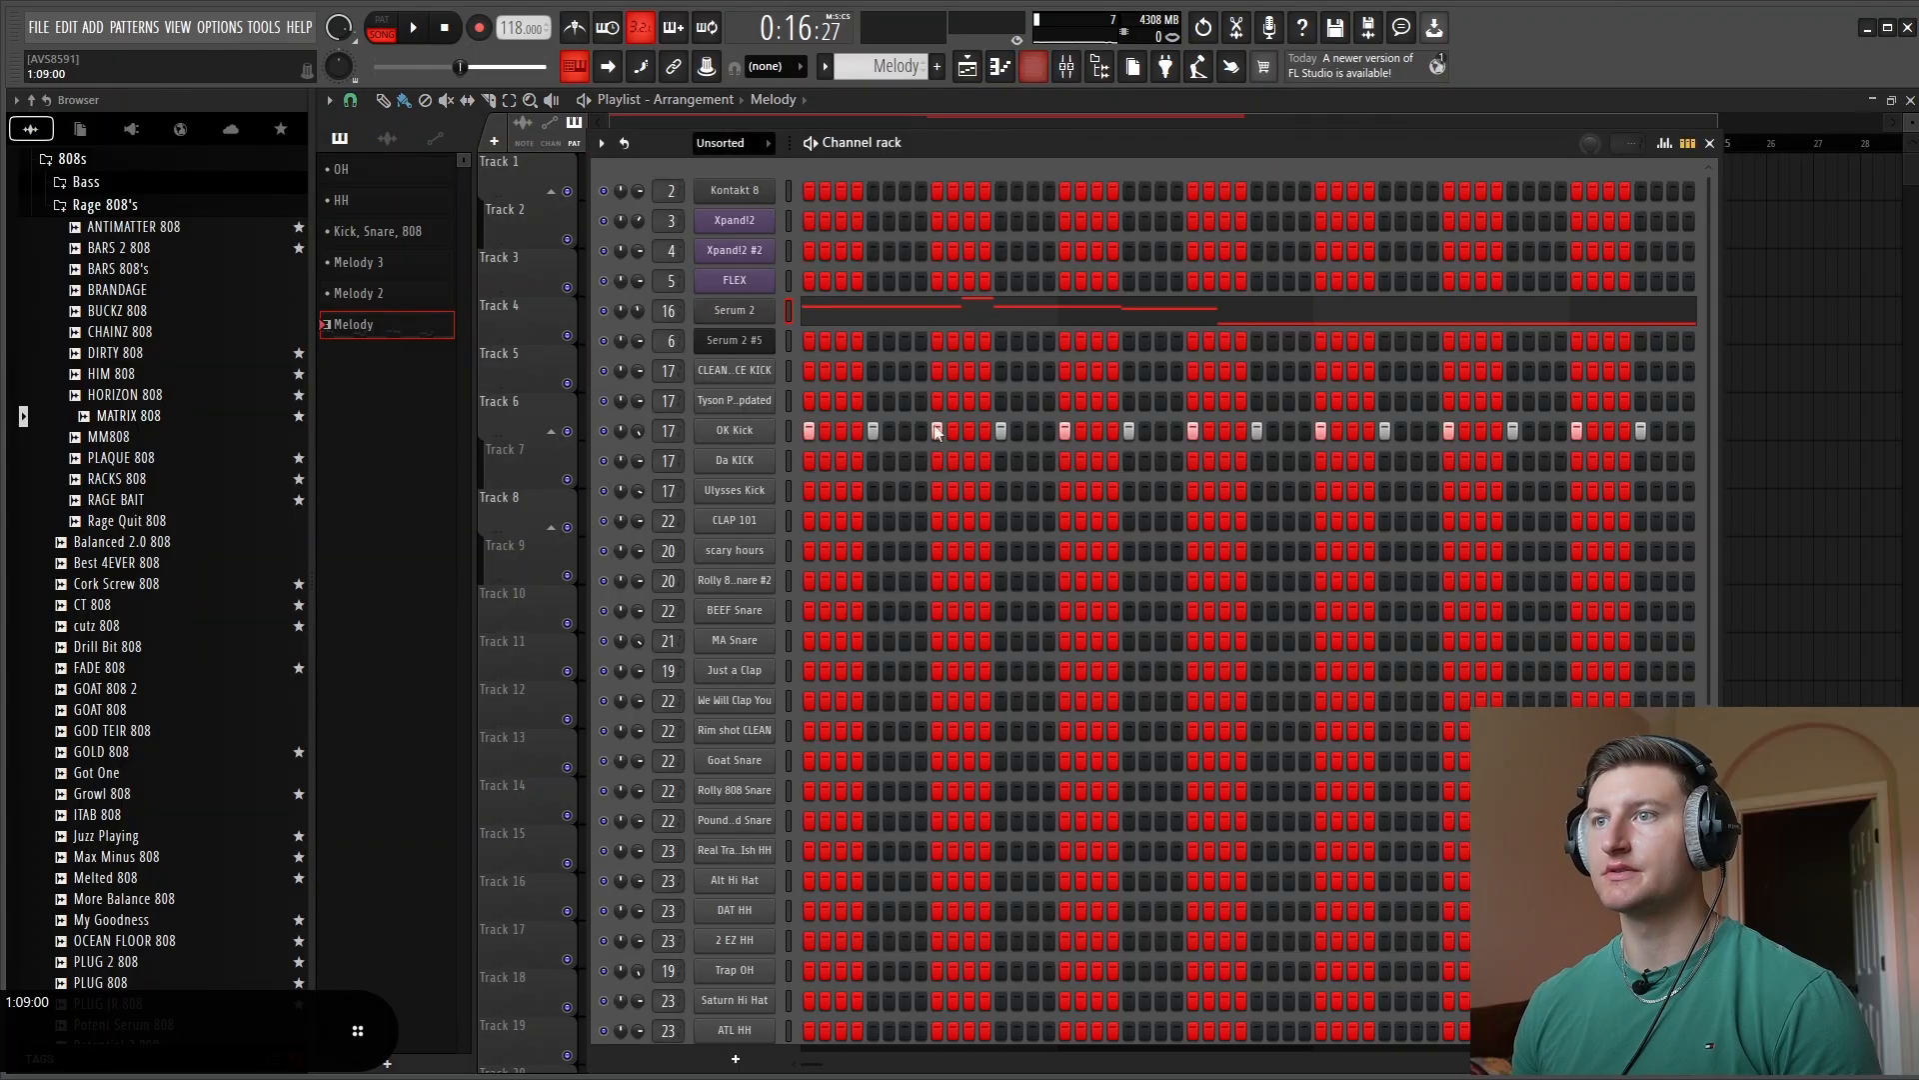
# Check the bassline's Serum 2 patch, close it and bring up the Melody 2 pattern's channel rack
pyautogui.click(740, 310)
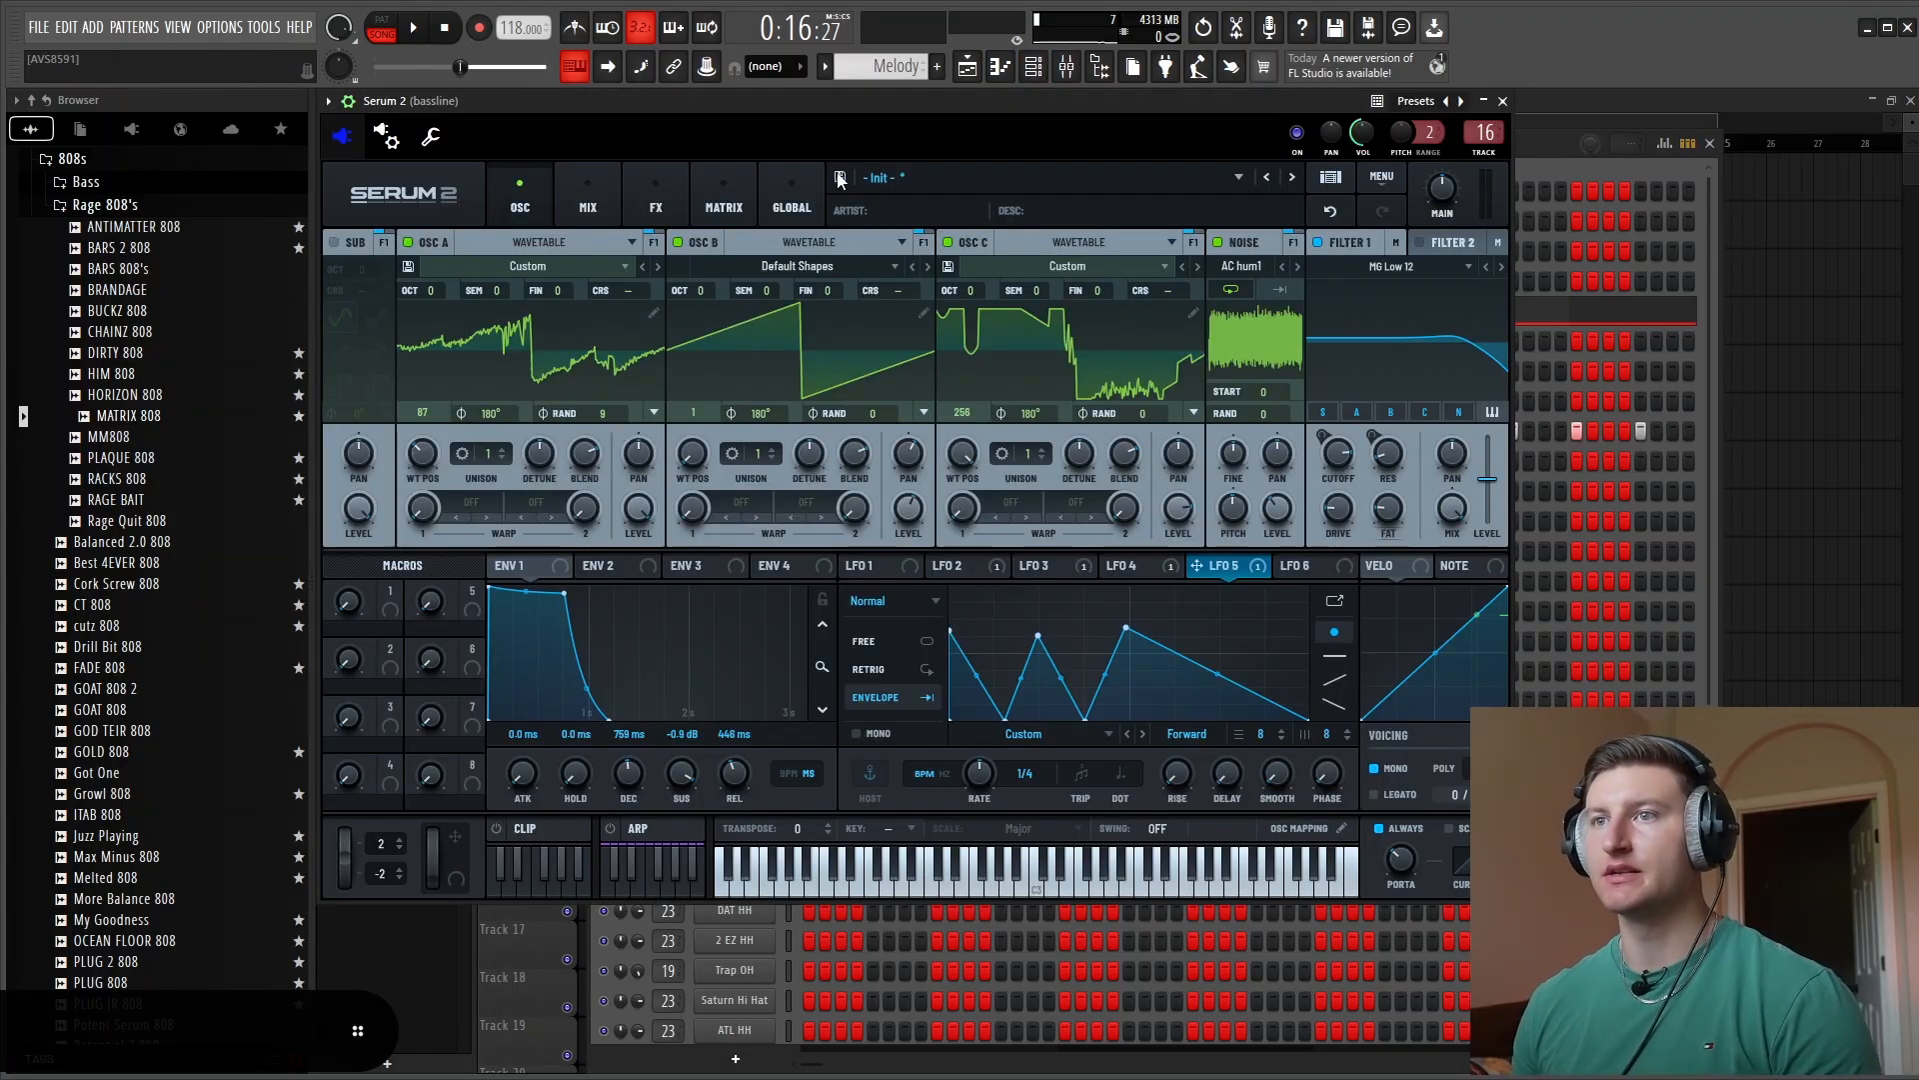
pyautogui.press('Escape')
pyautogui.click(968, 67)
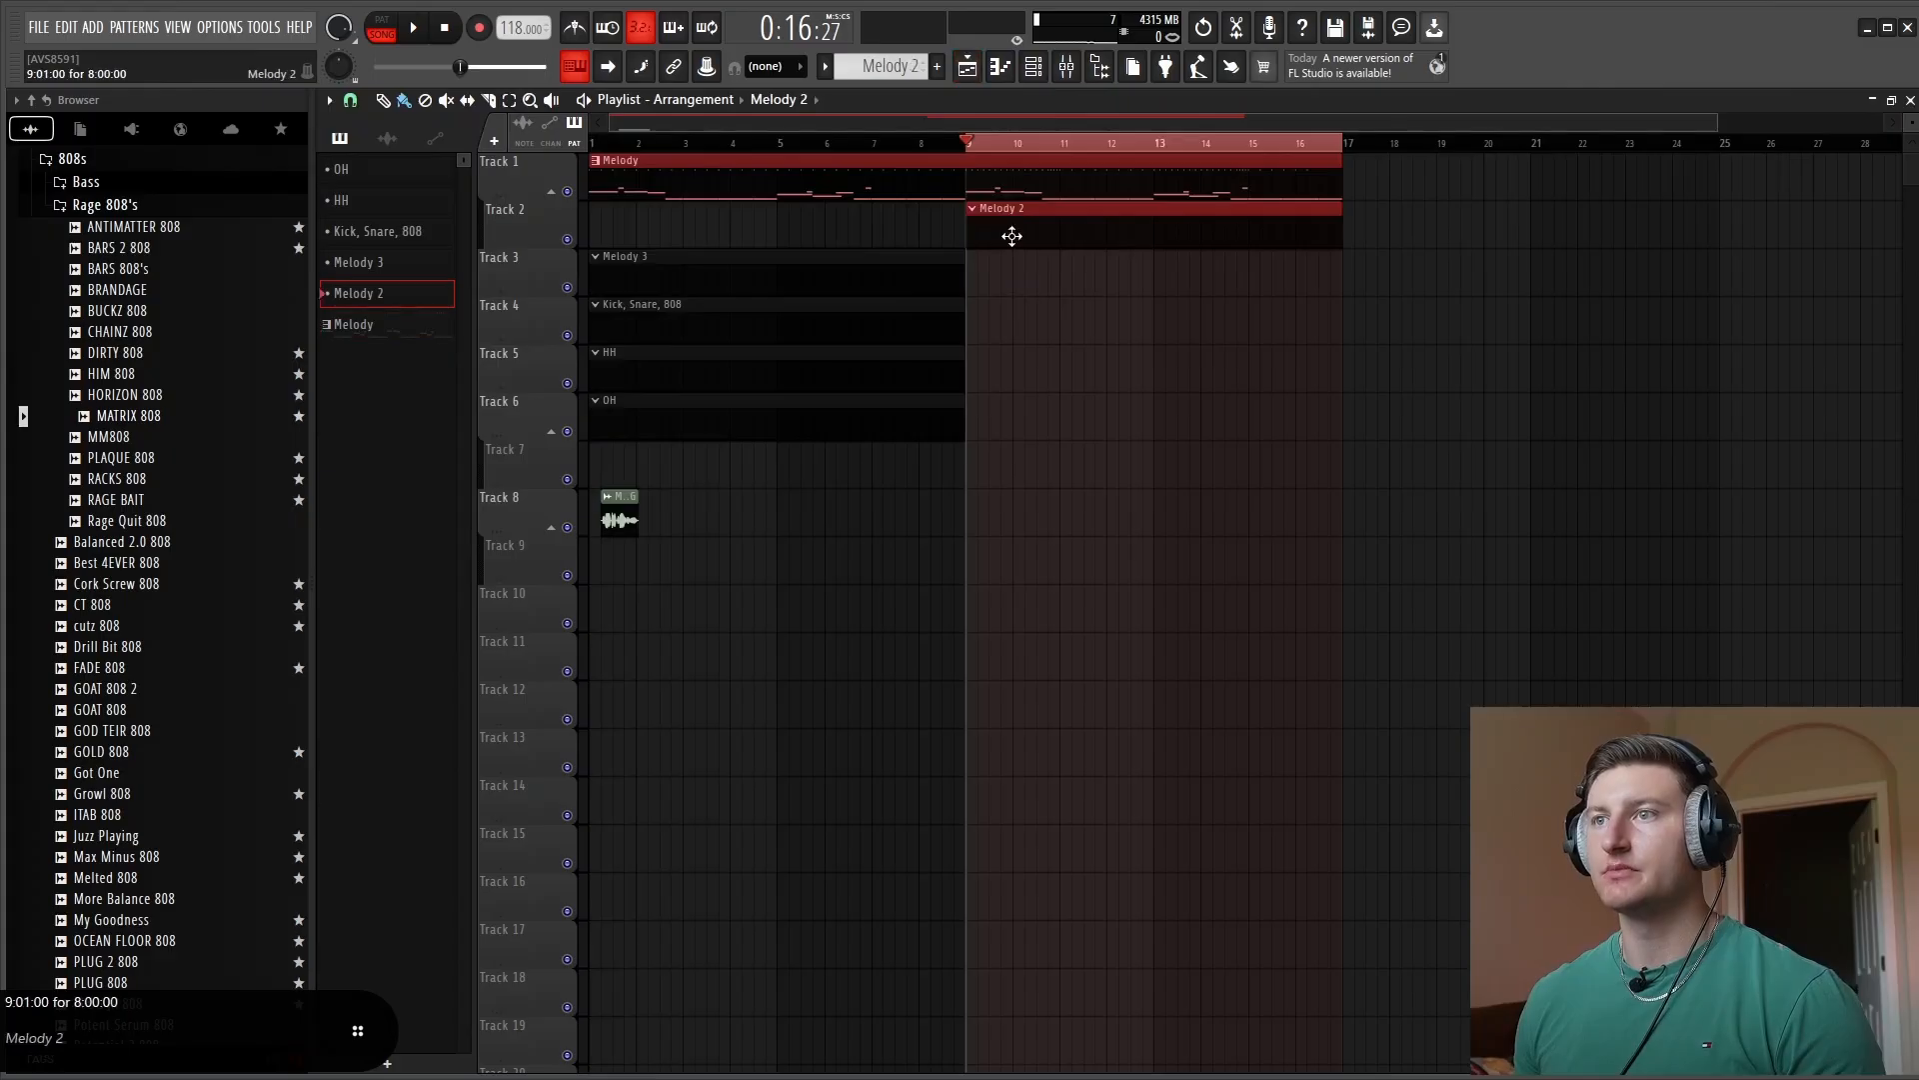
pyautogui.click(1031, 70)
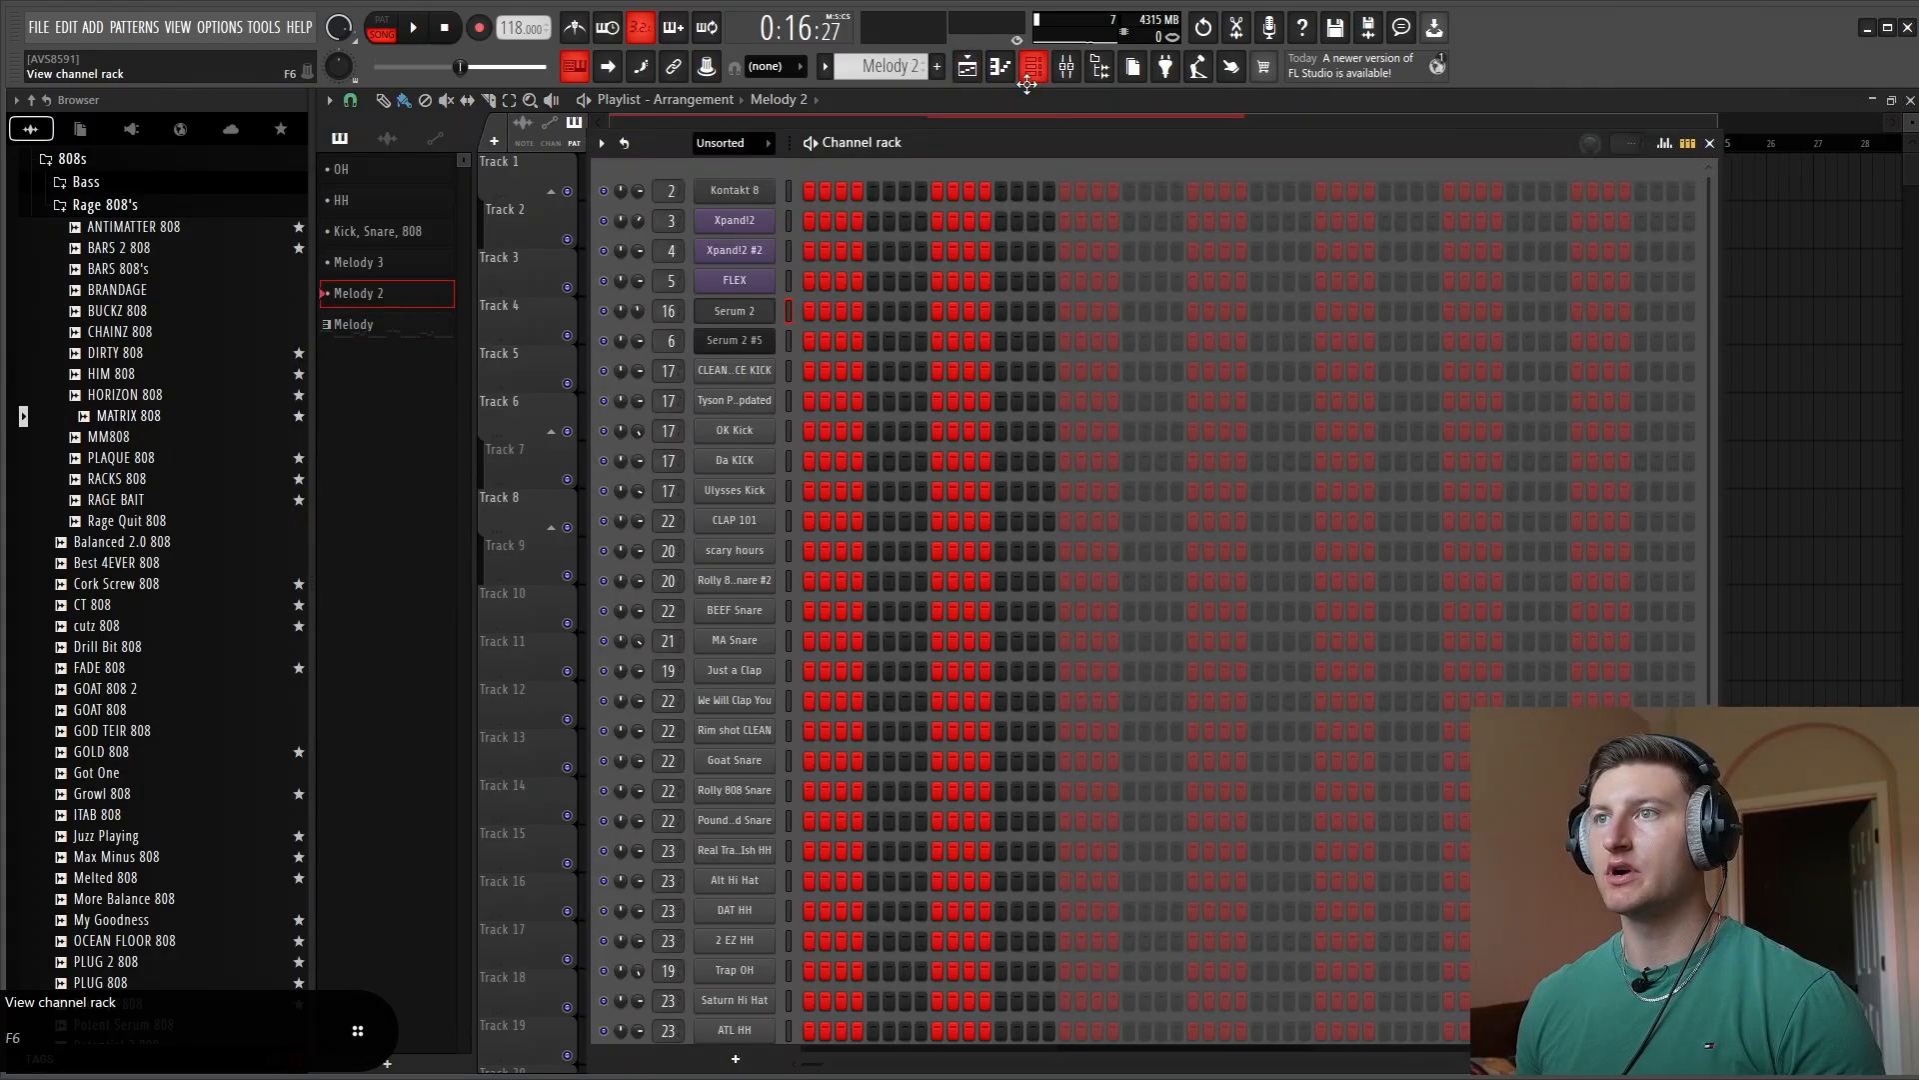
# Load the user preset YEAT BASSLINE FIRE into Serum 2 #5 and close the plugin
pyautogui.click(740, 341)
pyautogui.click(990, 327)
pyautogui.moveTo(1021, 400)
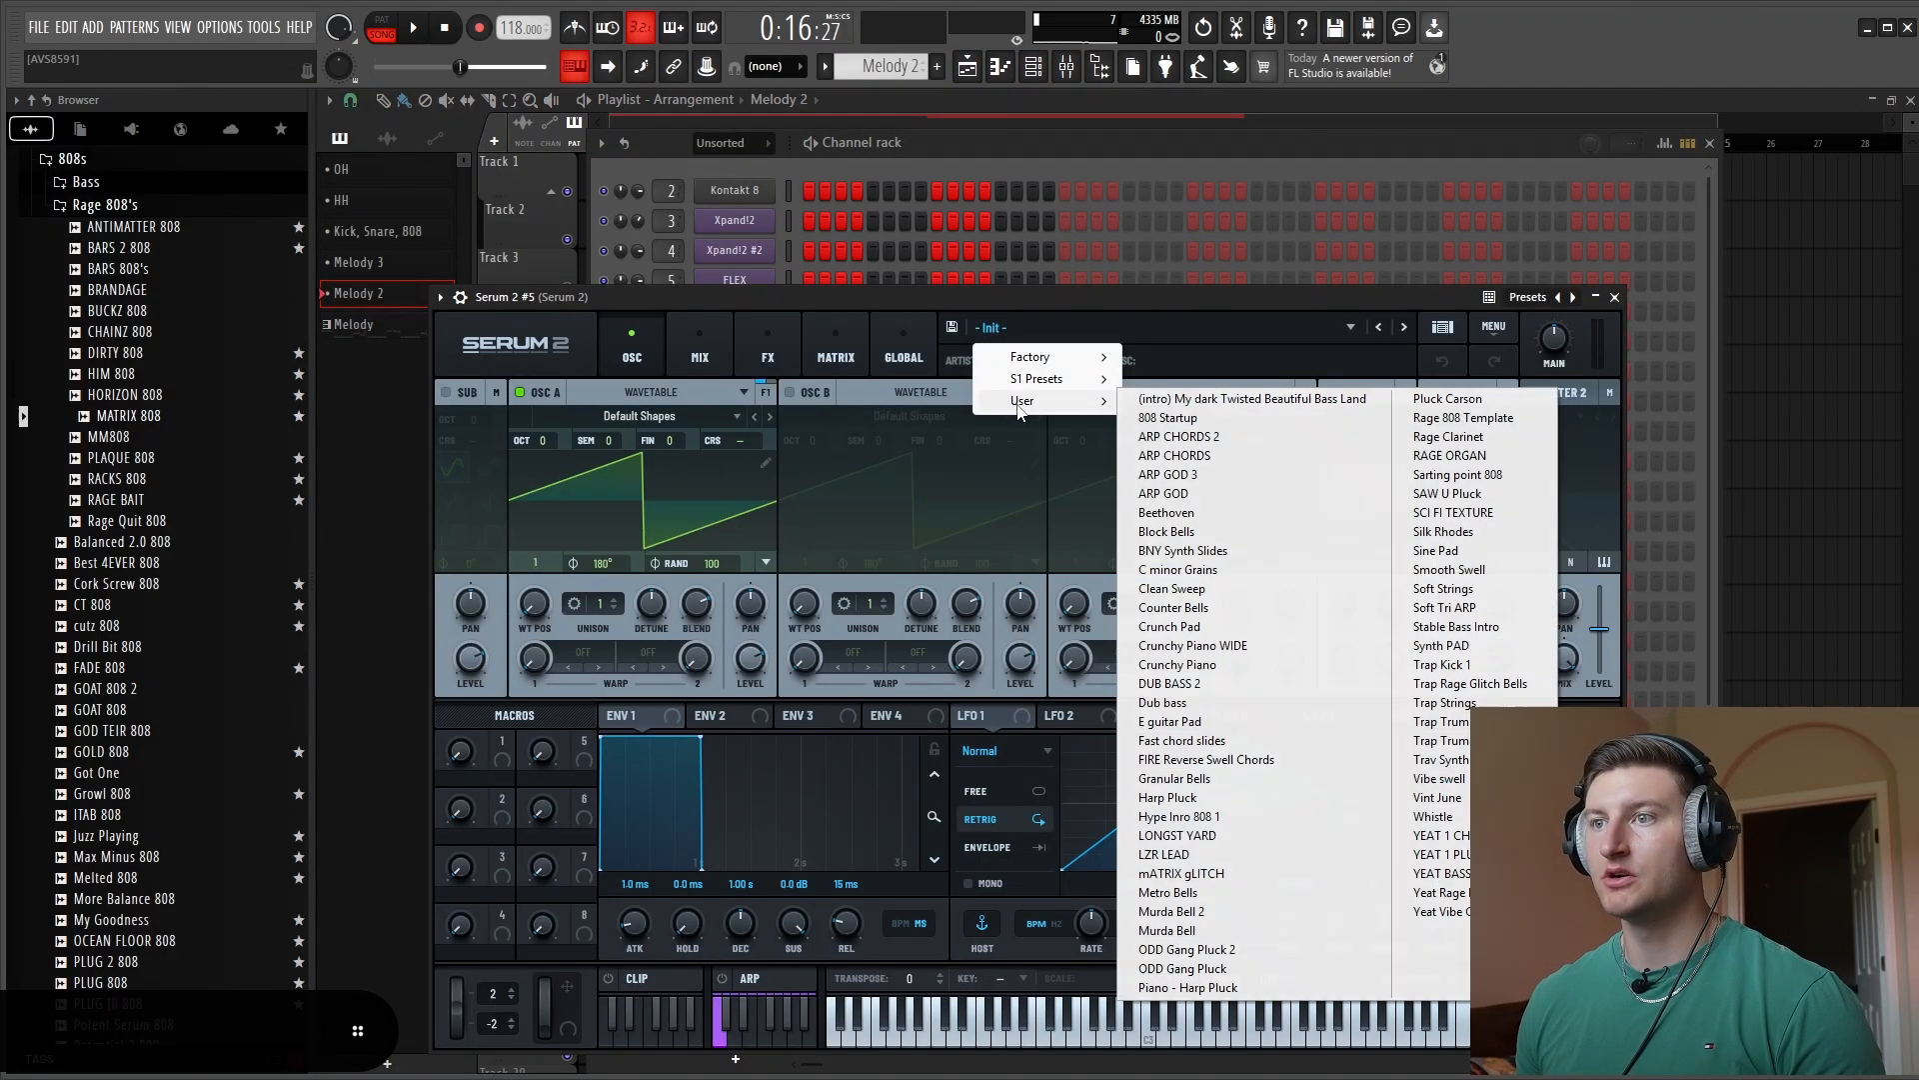
pyautogui.click(1173, 607)
pyautogui.press('Escape')
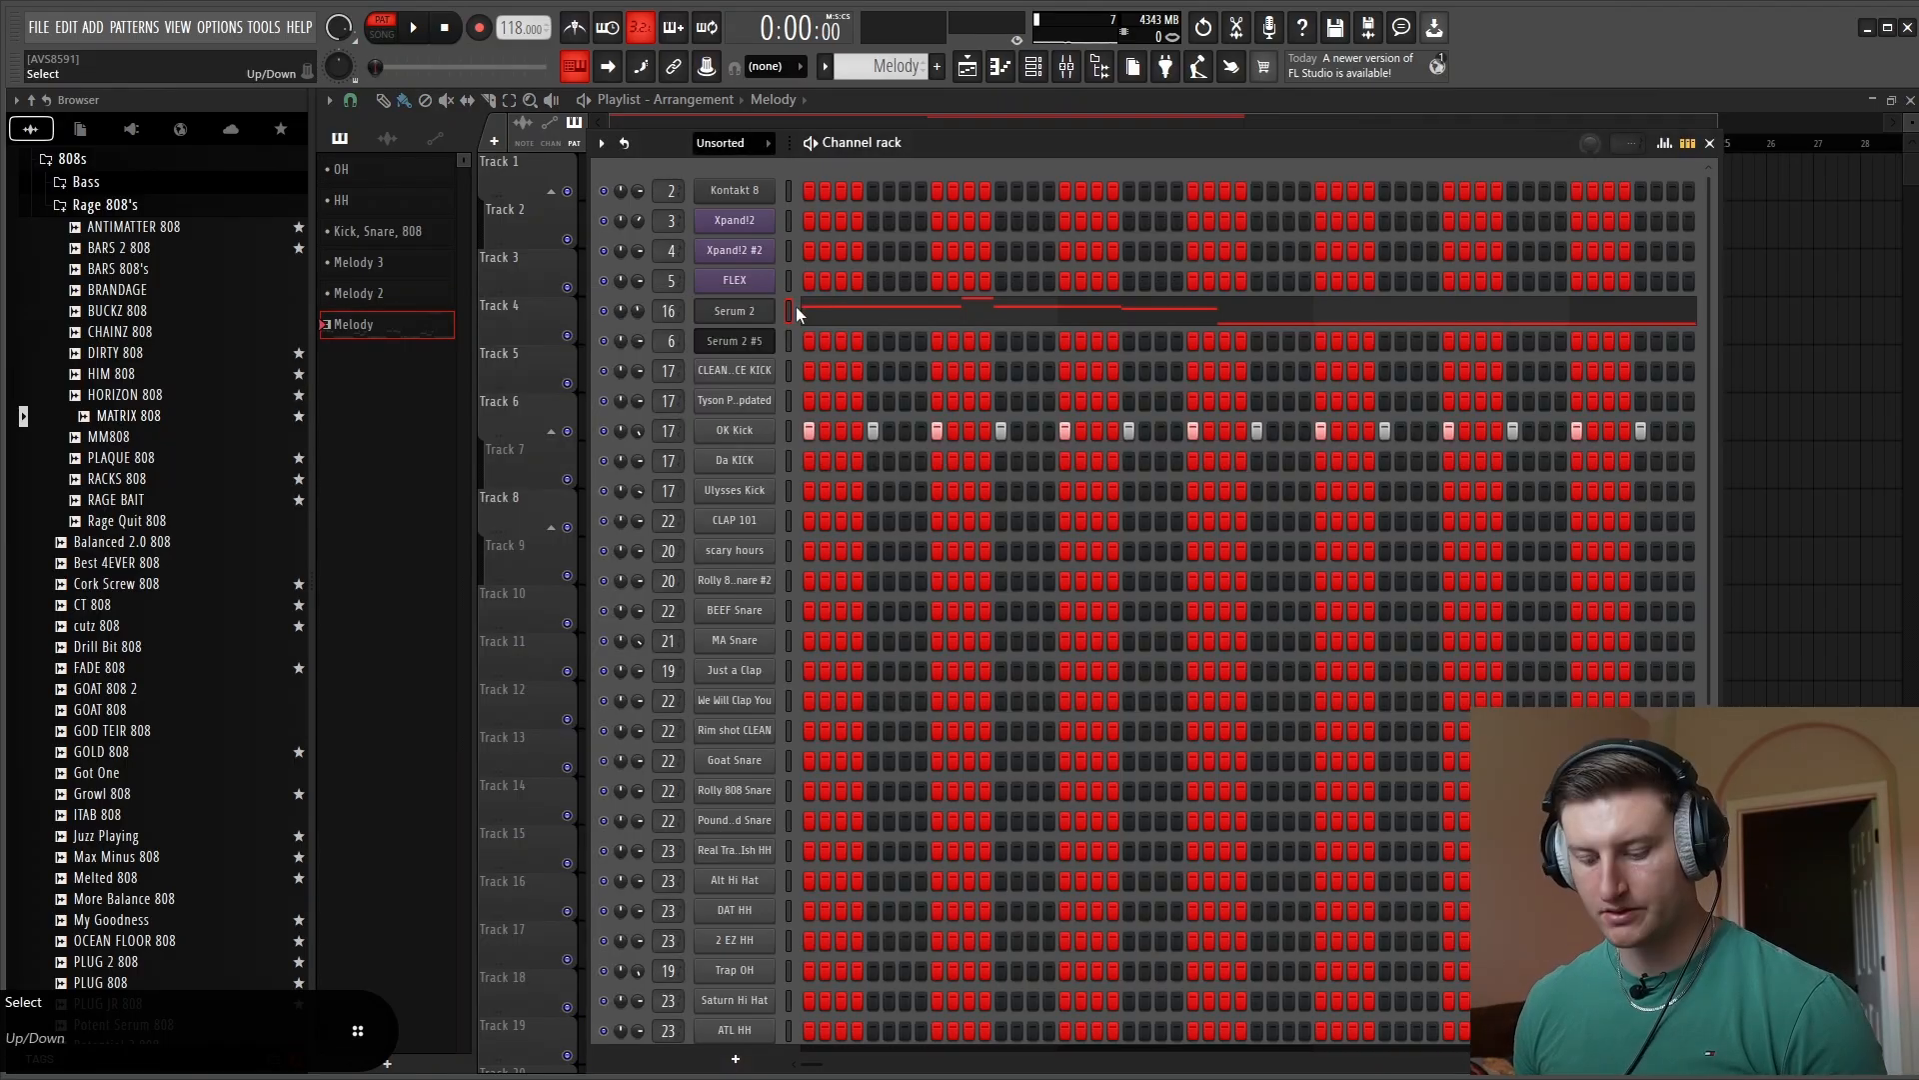
# Paste the bassline notes copied from the Melody pattern into Serum 2 #5 in the Melody 2 pattern
pyautogui.click(967, 67)
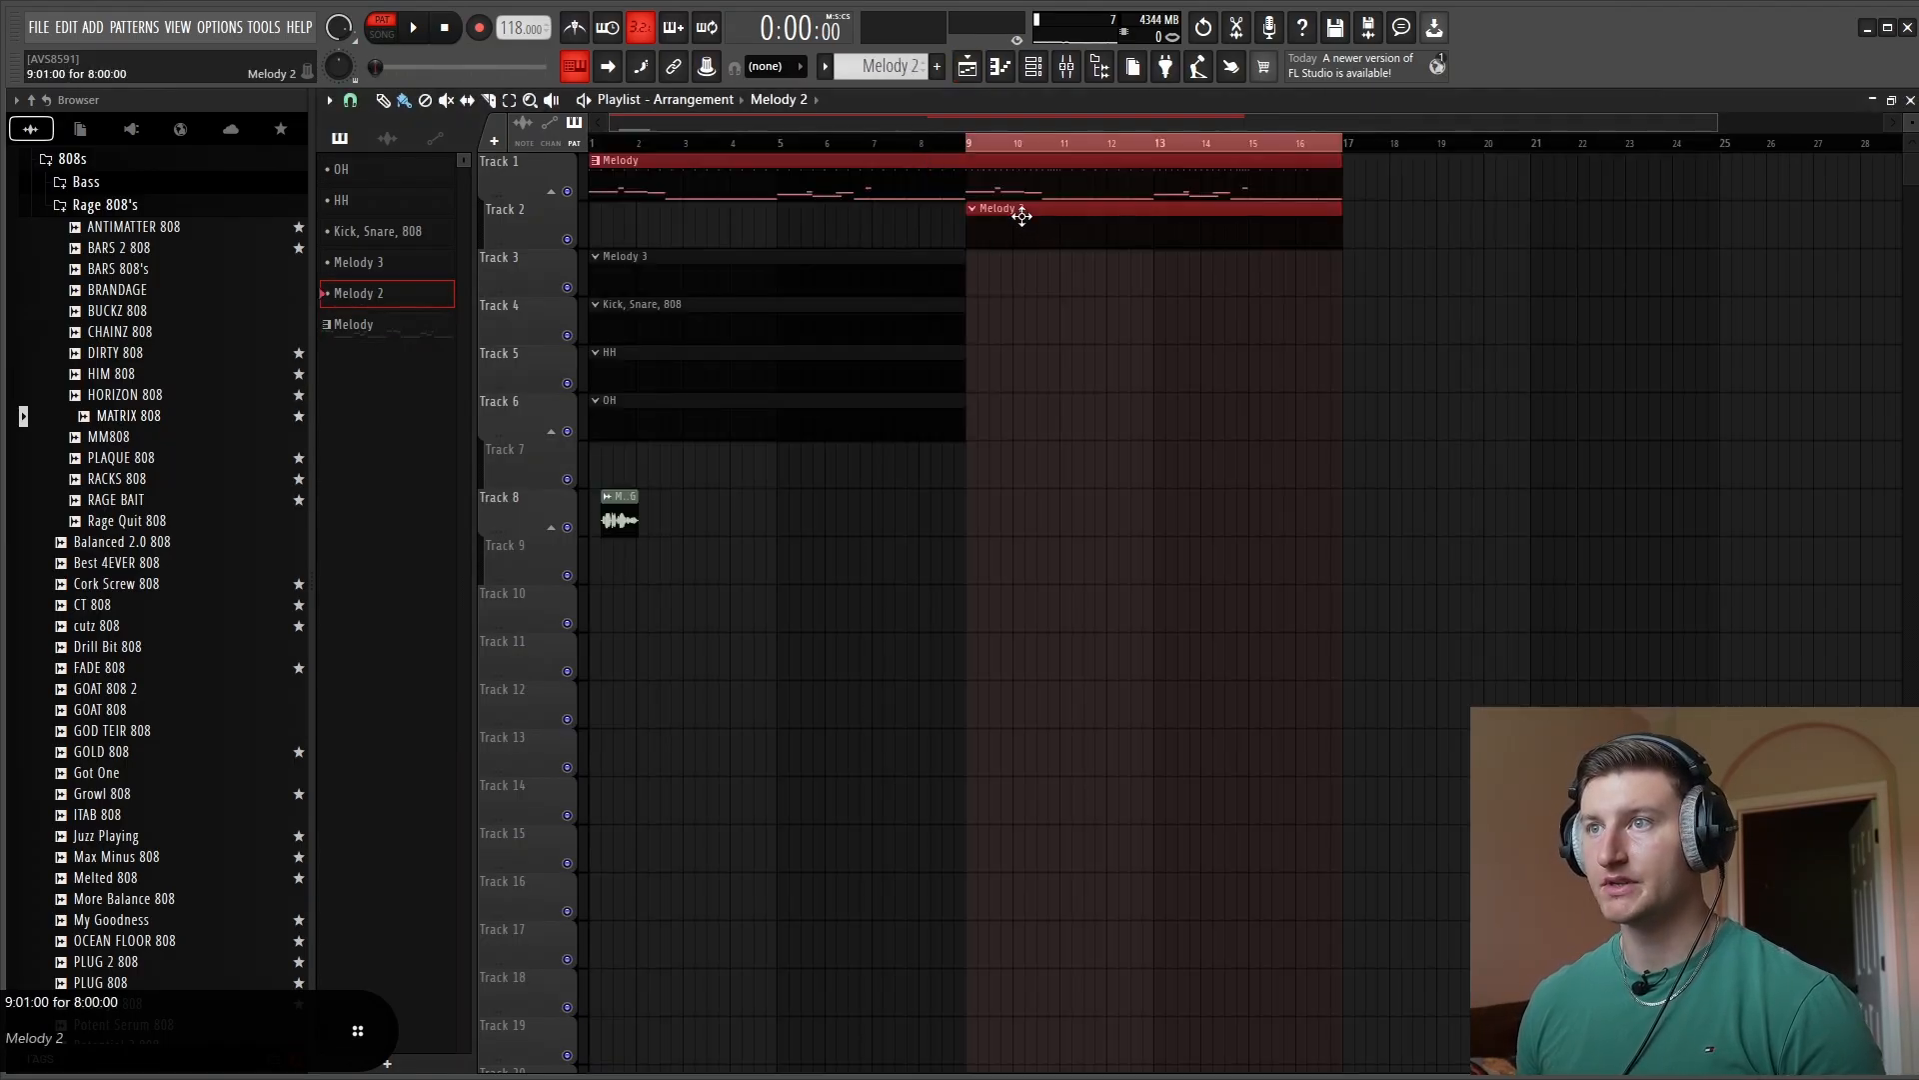
pyautogui.click(1040, 71)
pyautogui.click(789, 339)
pyautogui.hotkey('ctrl', 'v')
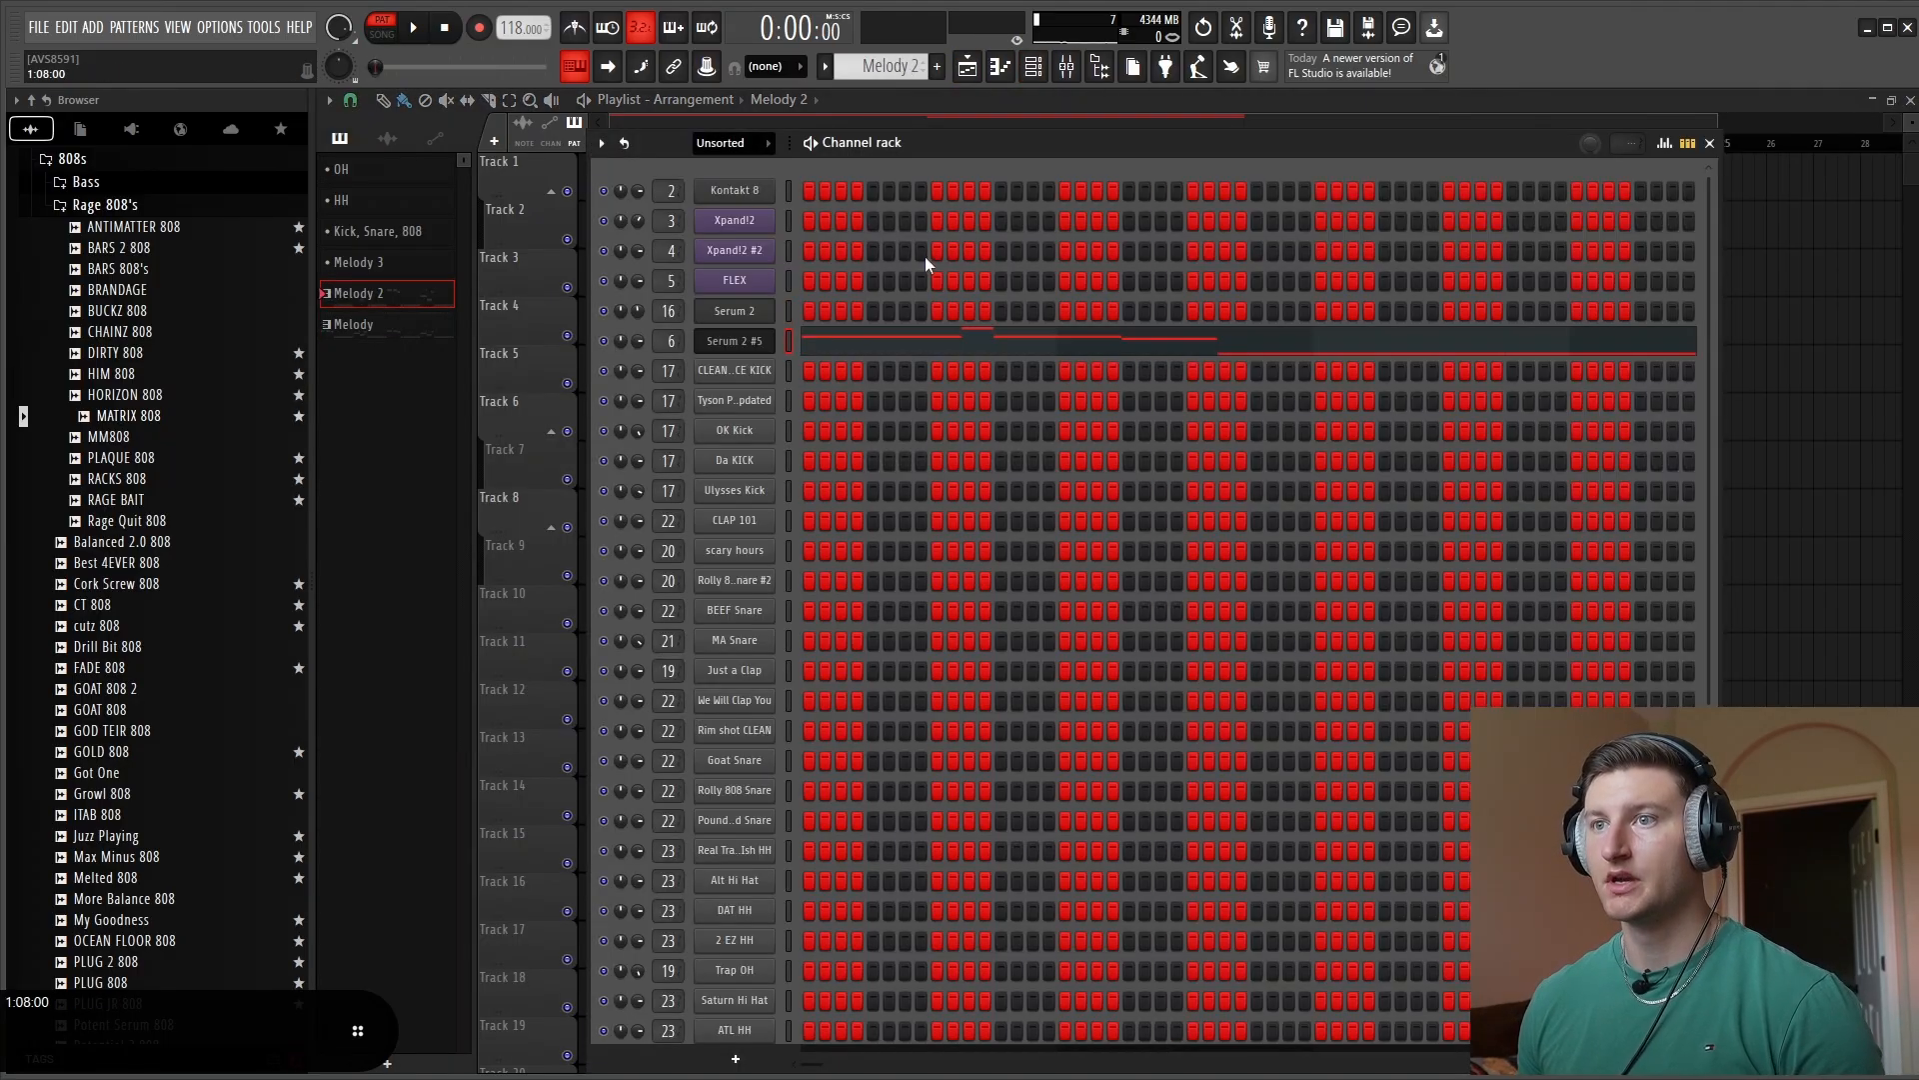
# Transpose all pasted Serum 2 #5 notes up two octaves and play the pattern
pyautogui.moveTo(1731, 738); pyautogui.dragTo(390, 258)
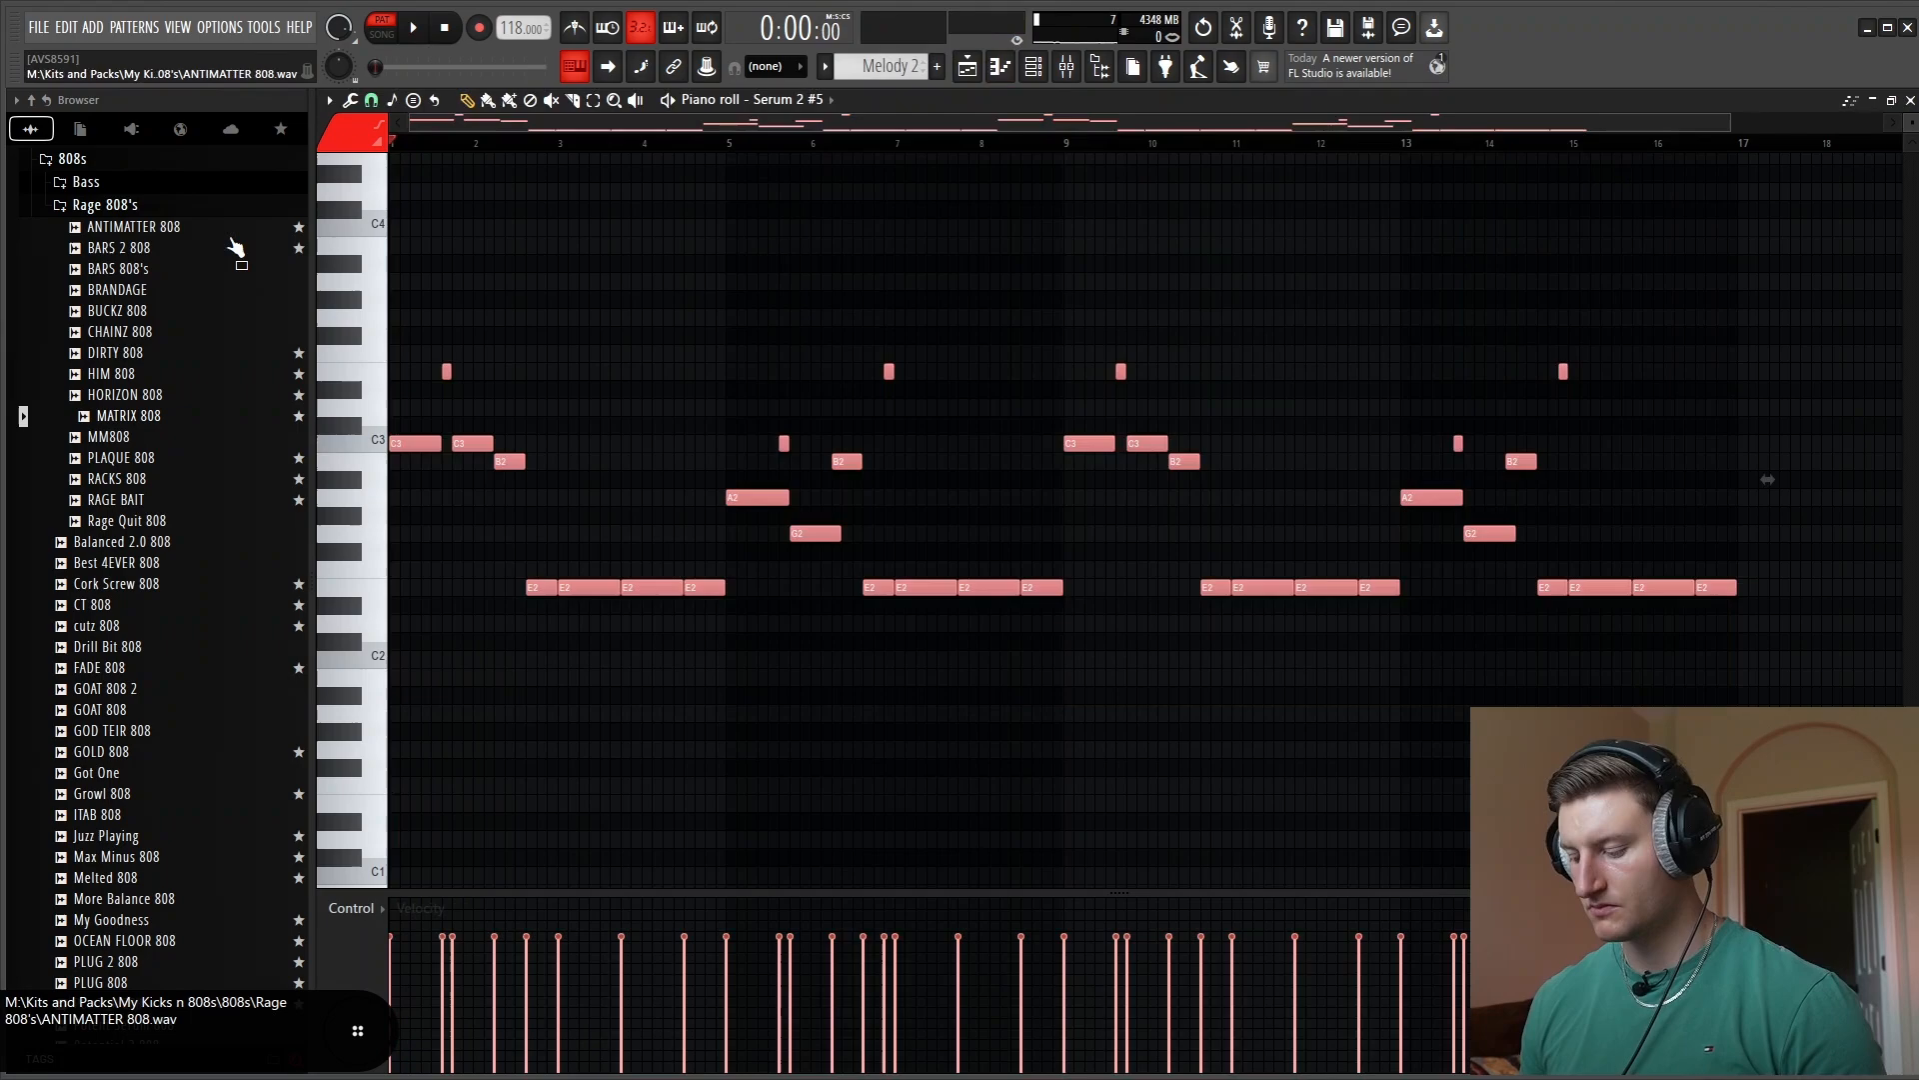
pyautogui.hotkey('ctrl', 'Up')
pyautogui.hotkey('ctrl', 'Up')
pyautogui.press('space')
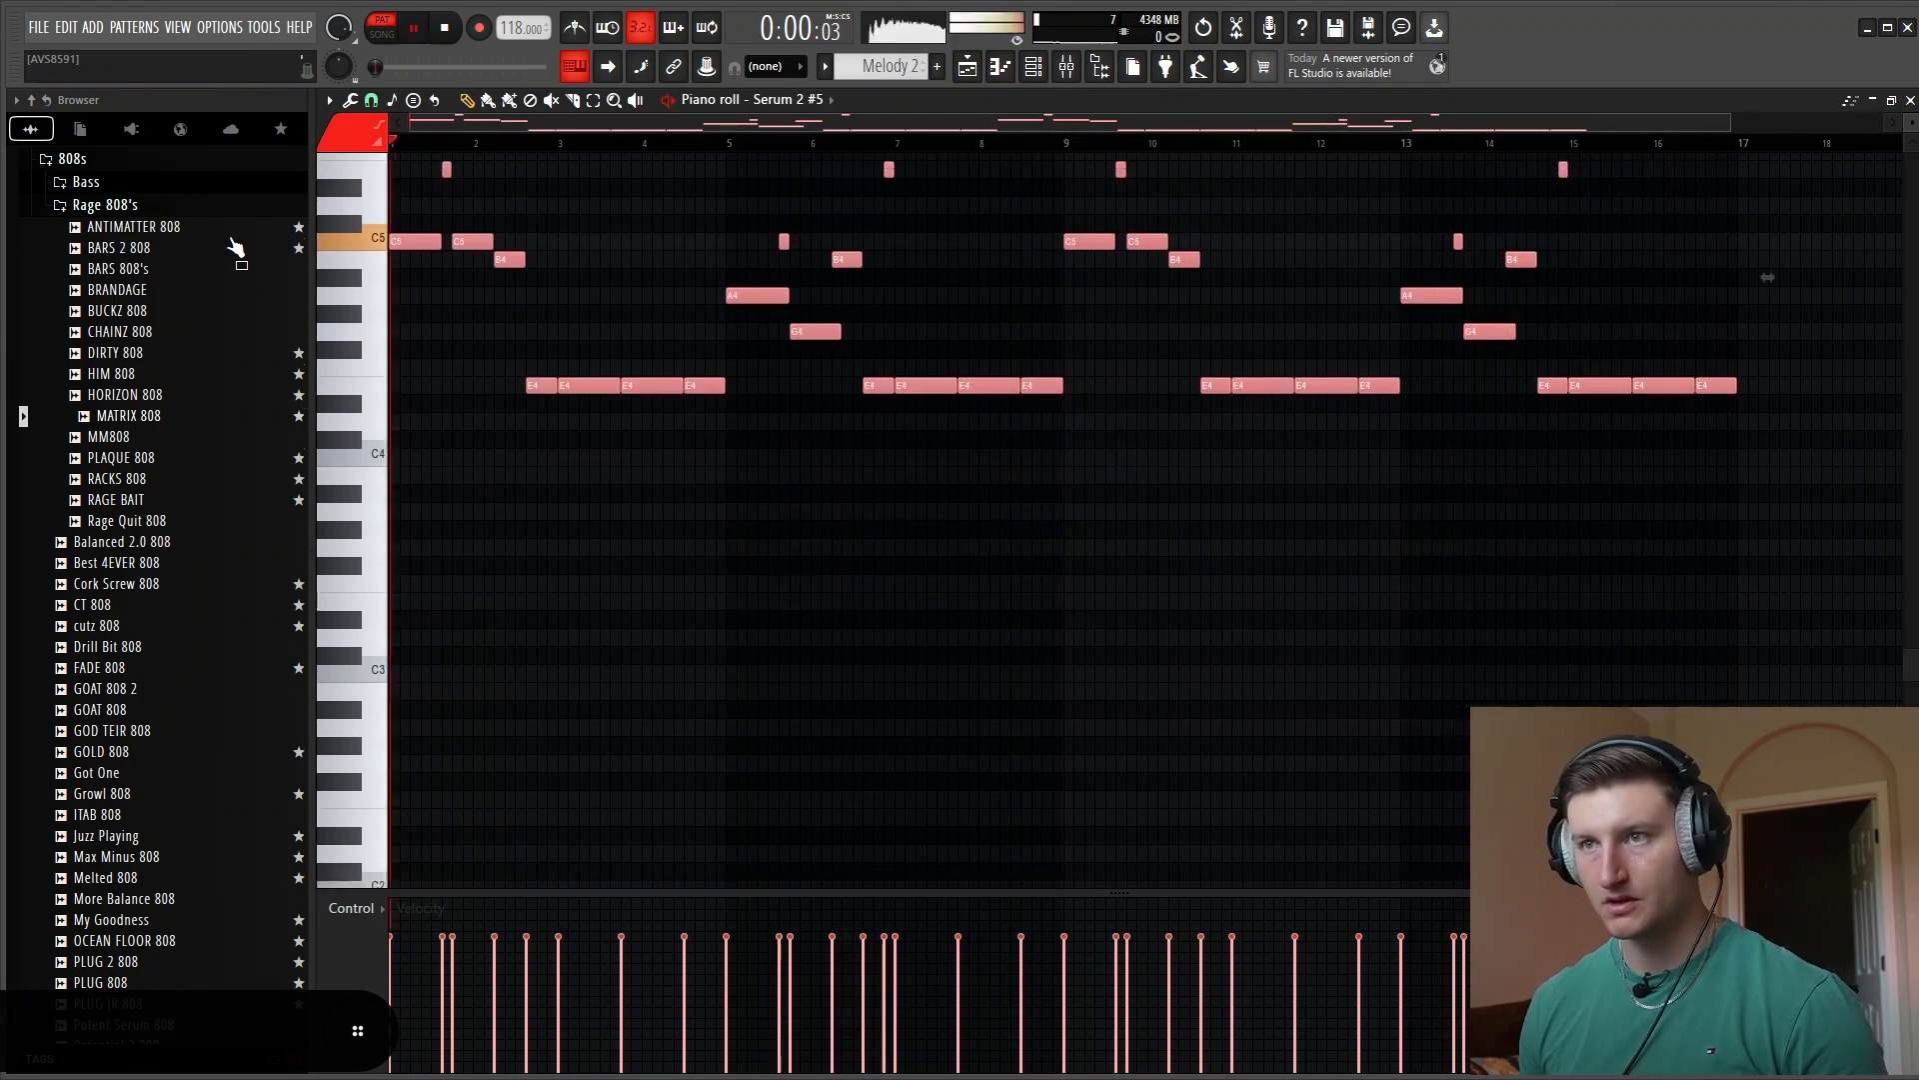
pyautogui.scroll(4, 827, 484)
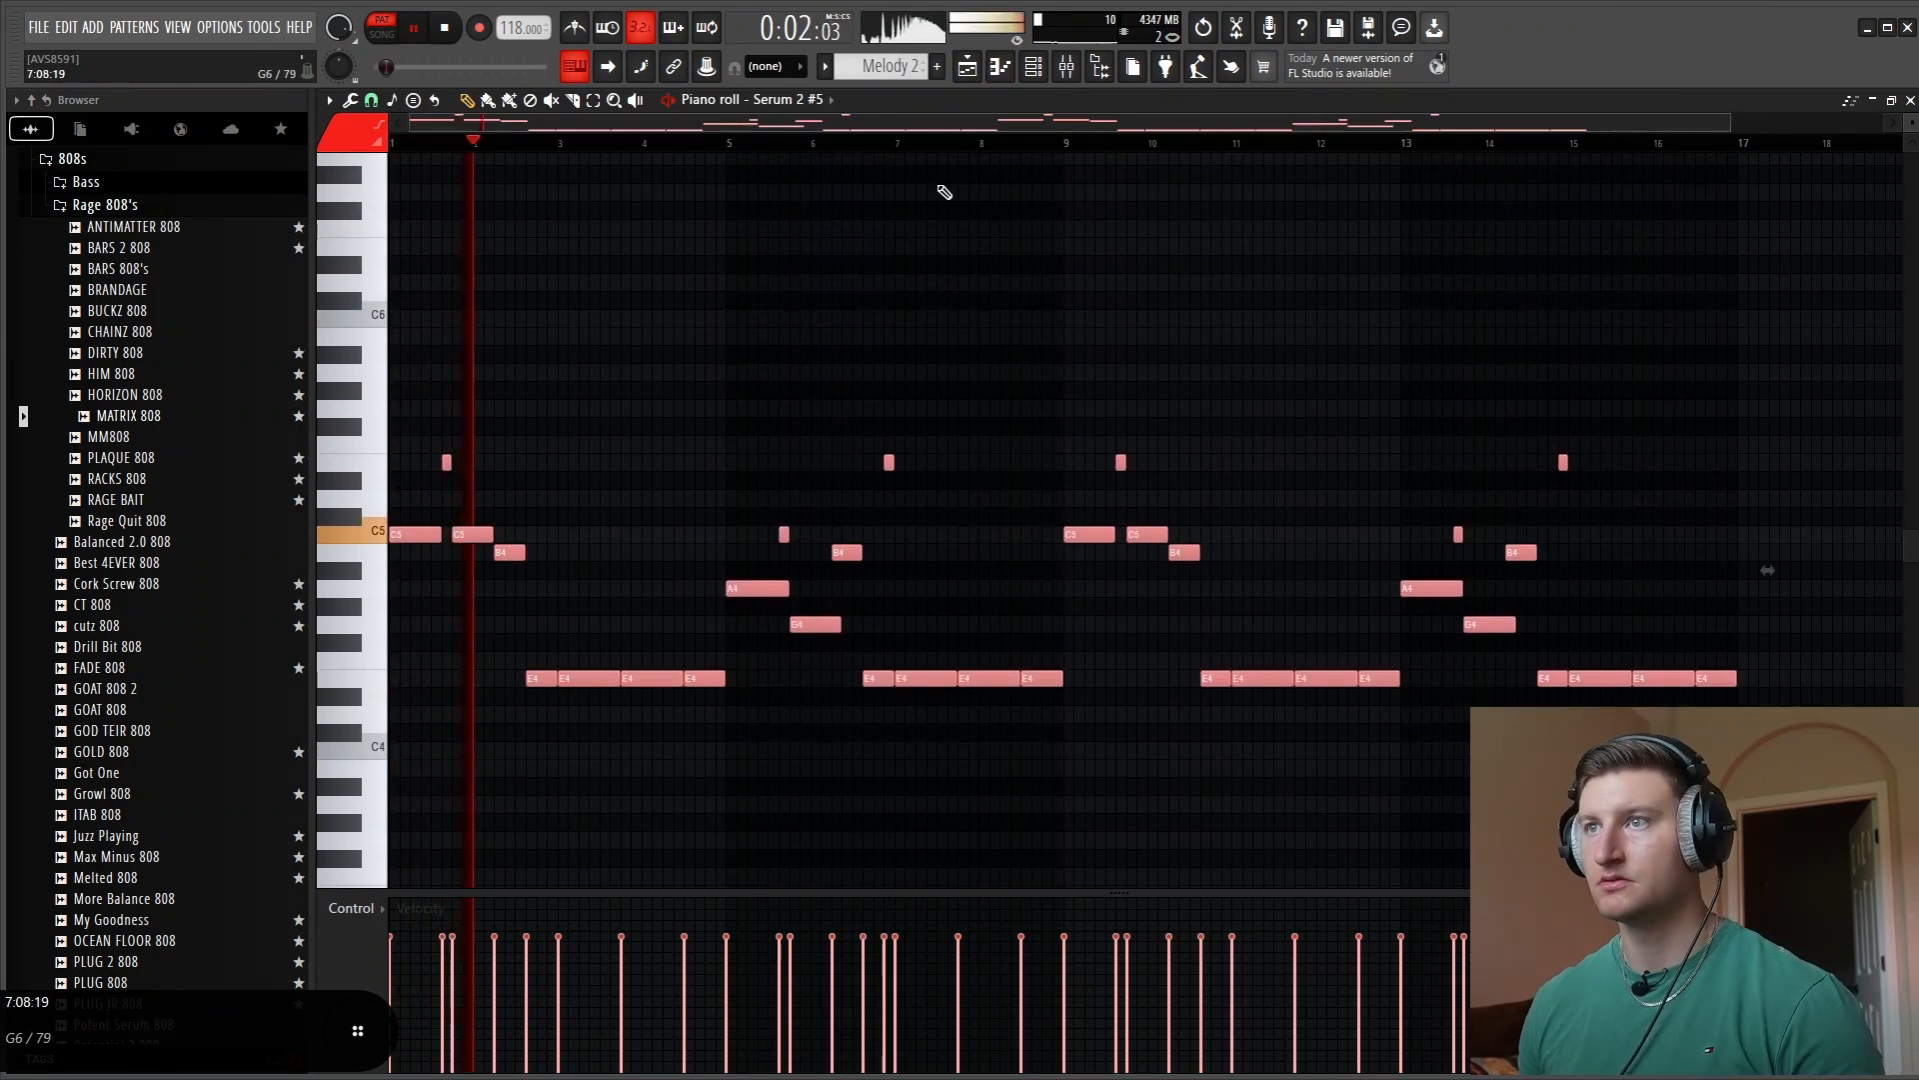
# Route Serum 2 #5 to the Flex mixer track and lower that track's Pro-Q 3 low cut to about 49.25 Hz
pyautogui.click(1001, 67)
pyautogui.click(1037, 68)
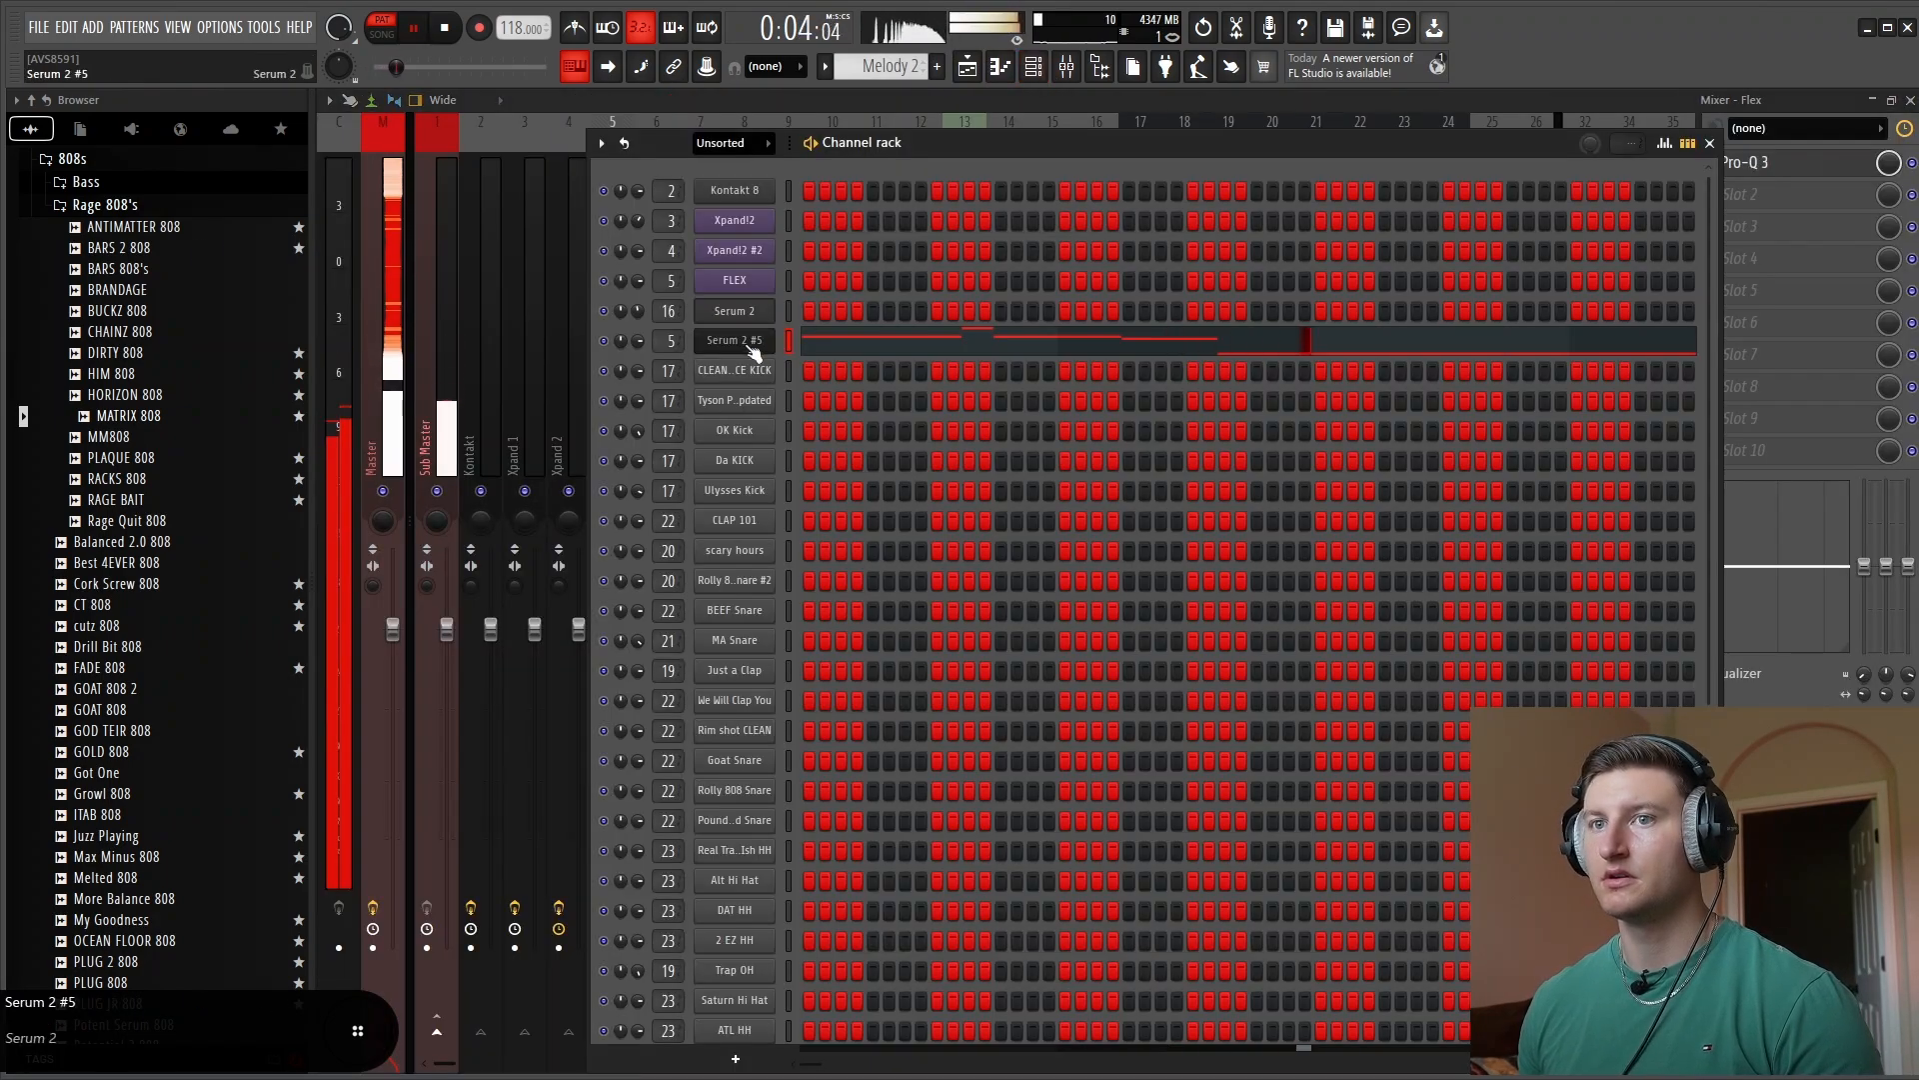
pyautogui.click(1800, 164)
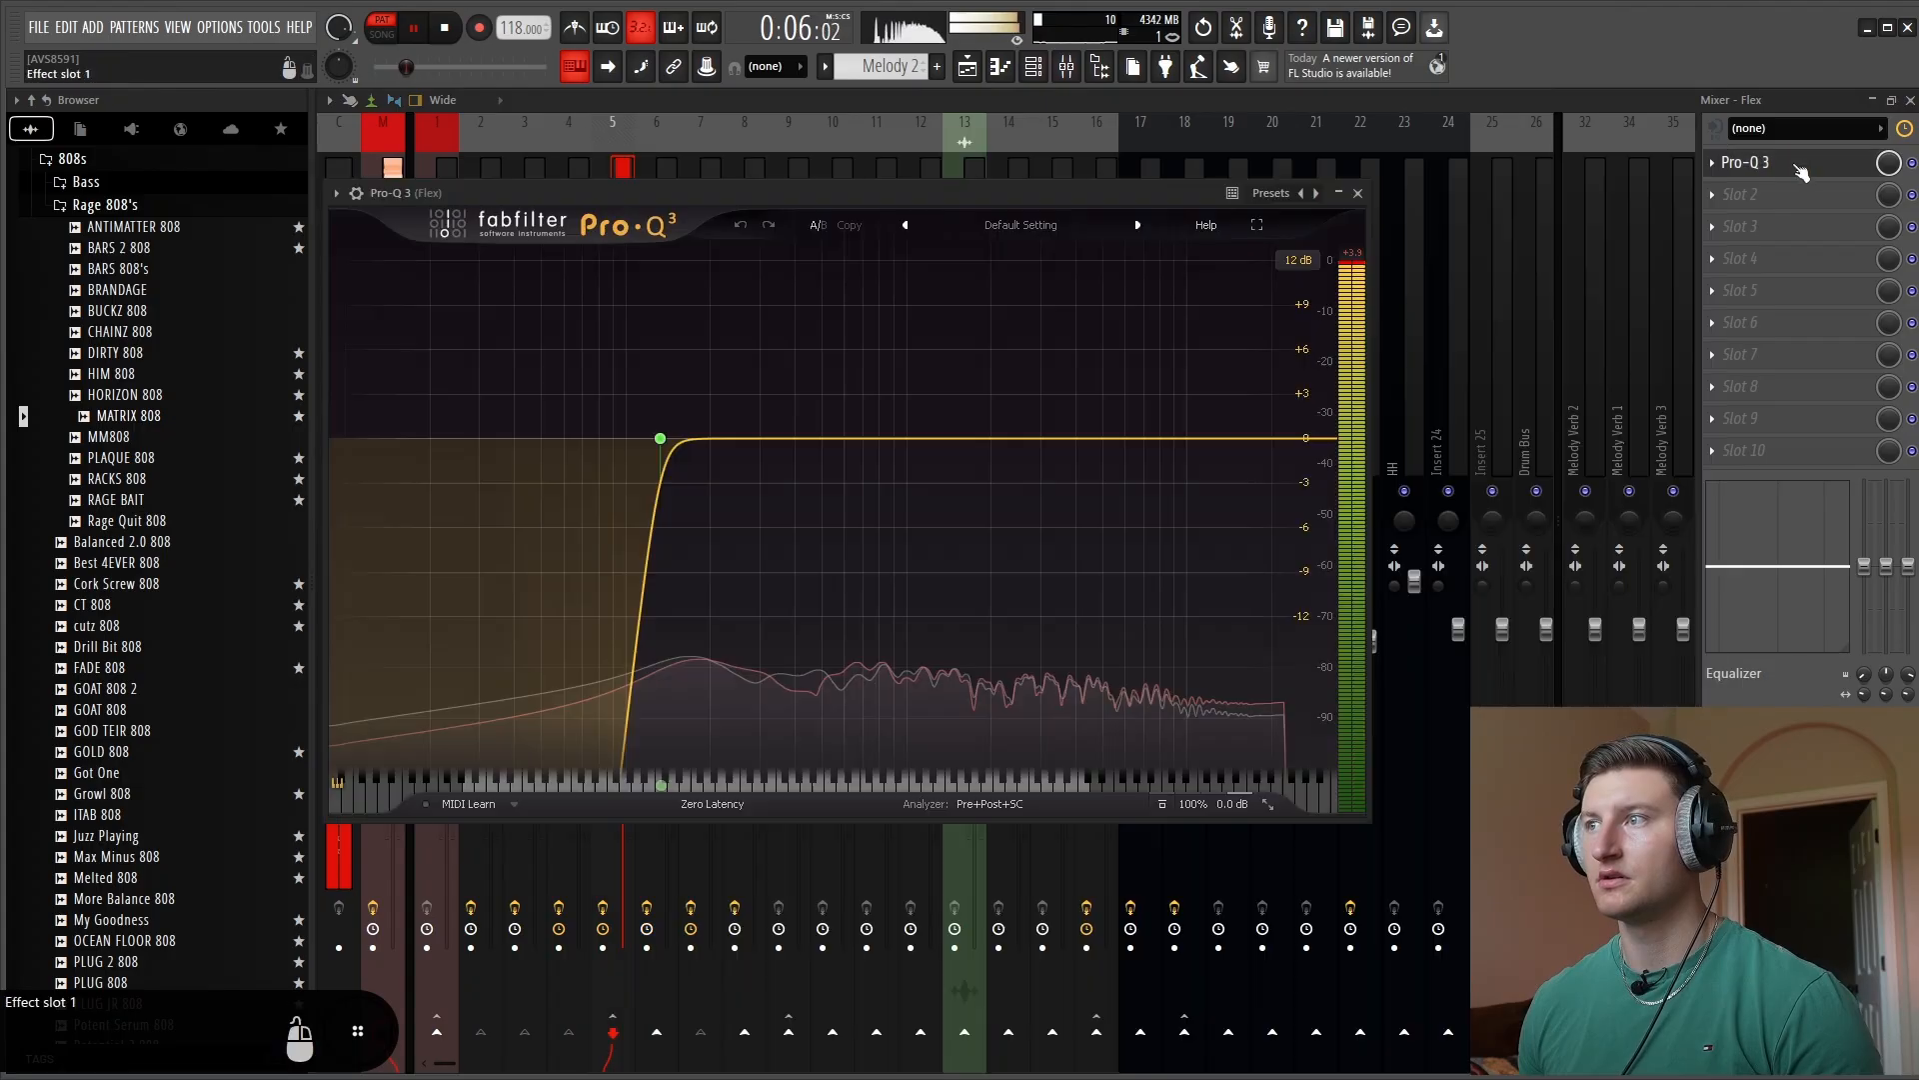
pyautogui.moveTo(662, 442); pyautogui.dragTo(540, 442)
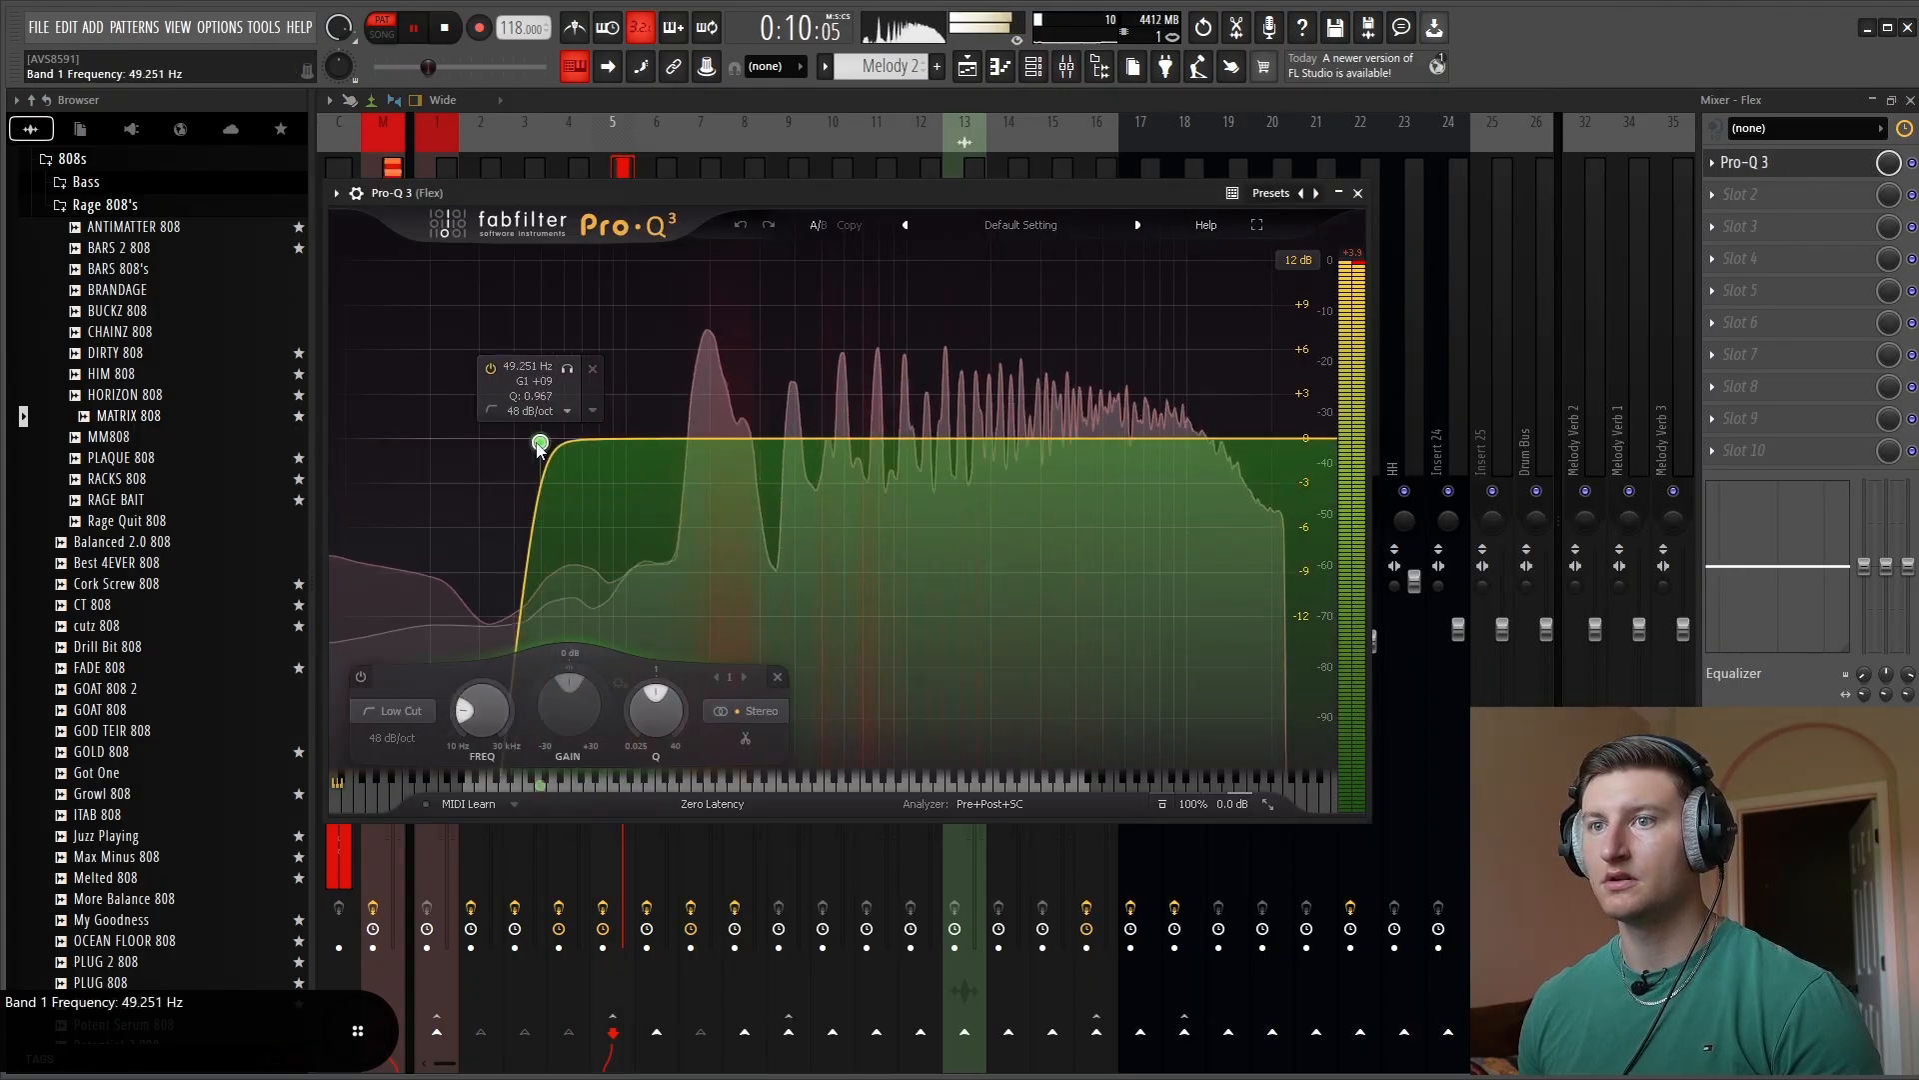
pyautogui.click(1338, 193)
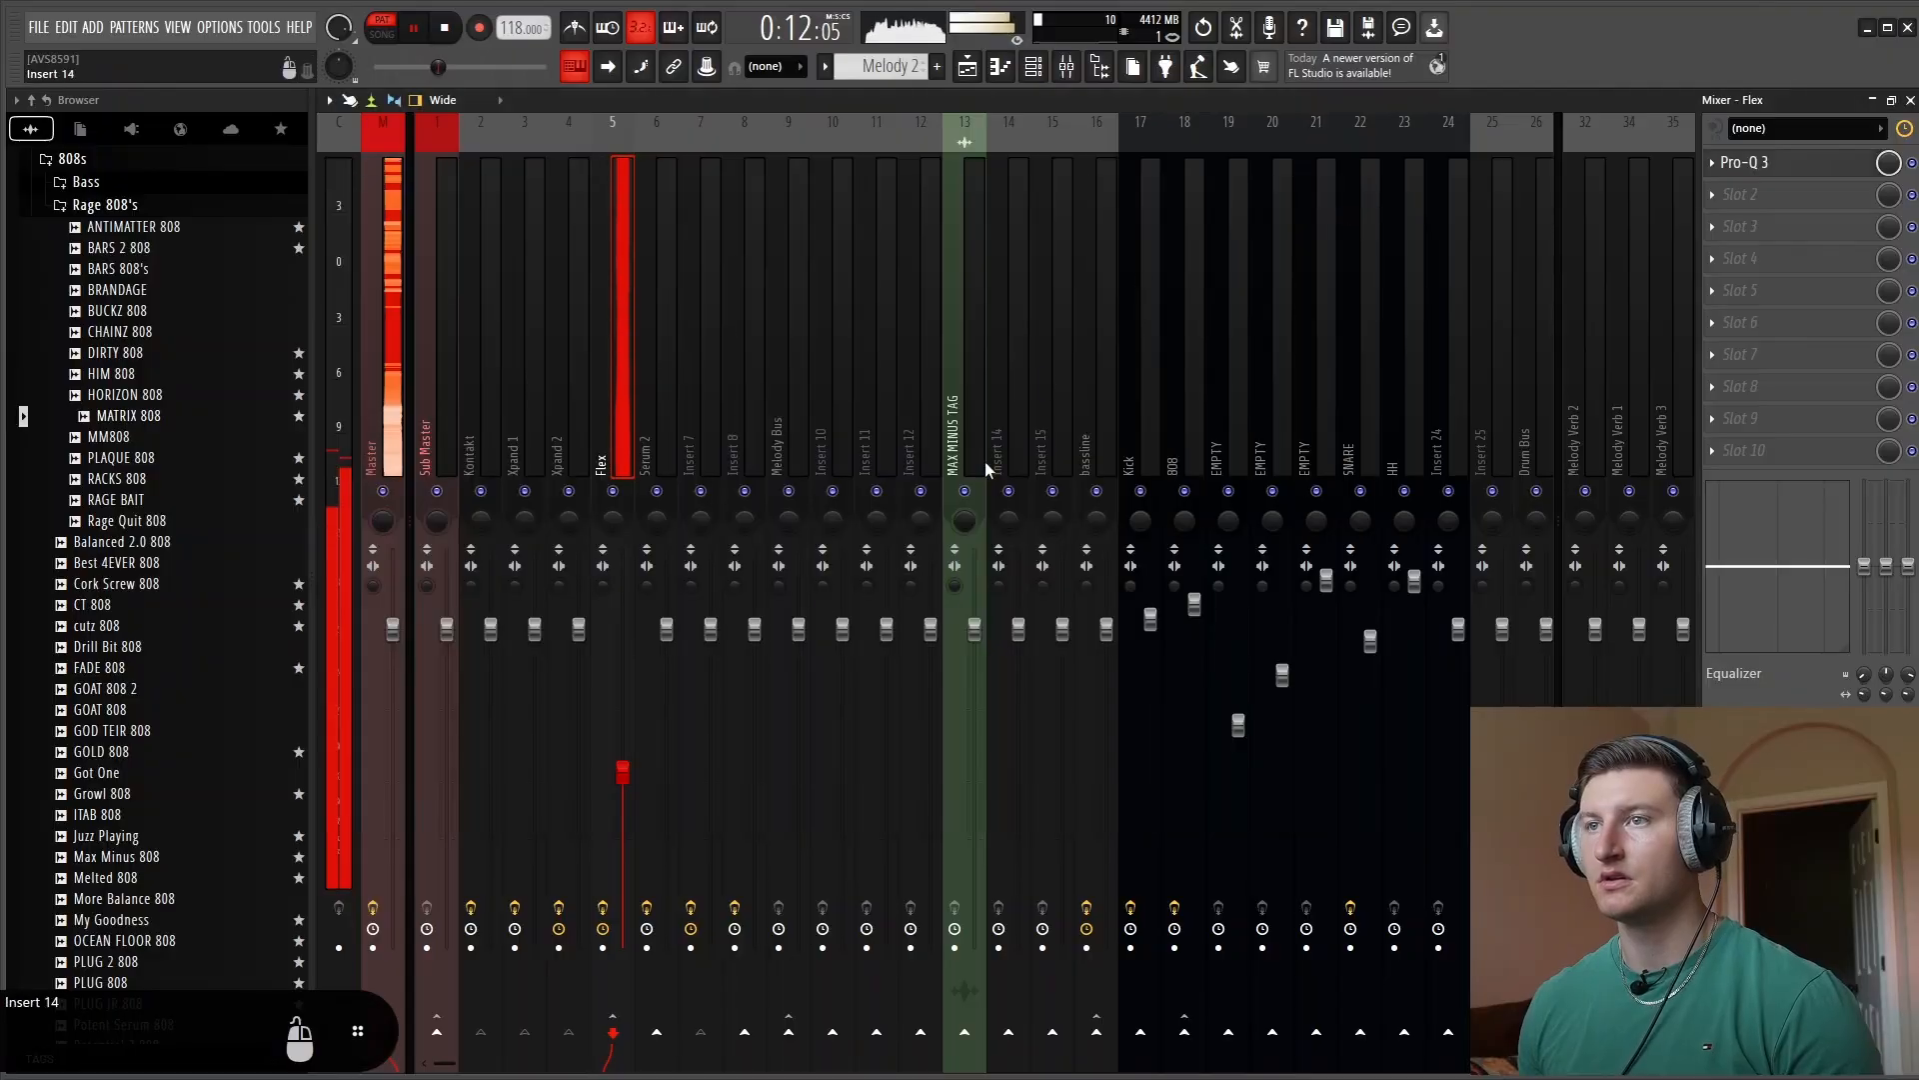
pyautogui.press('space')
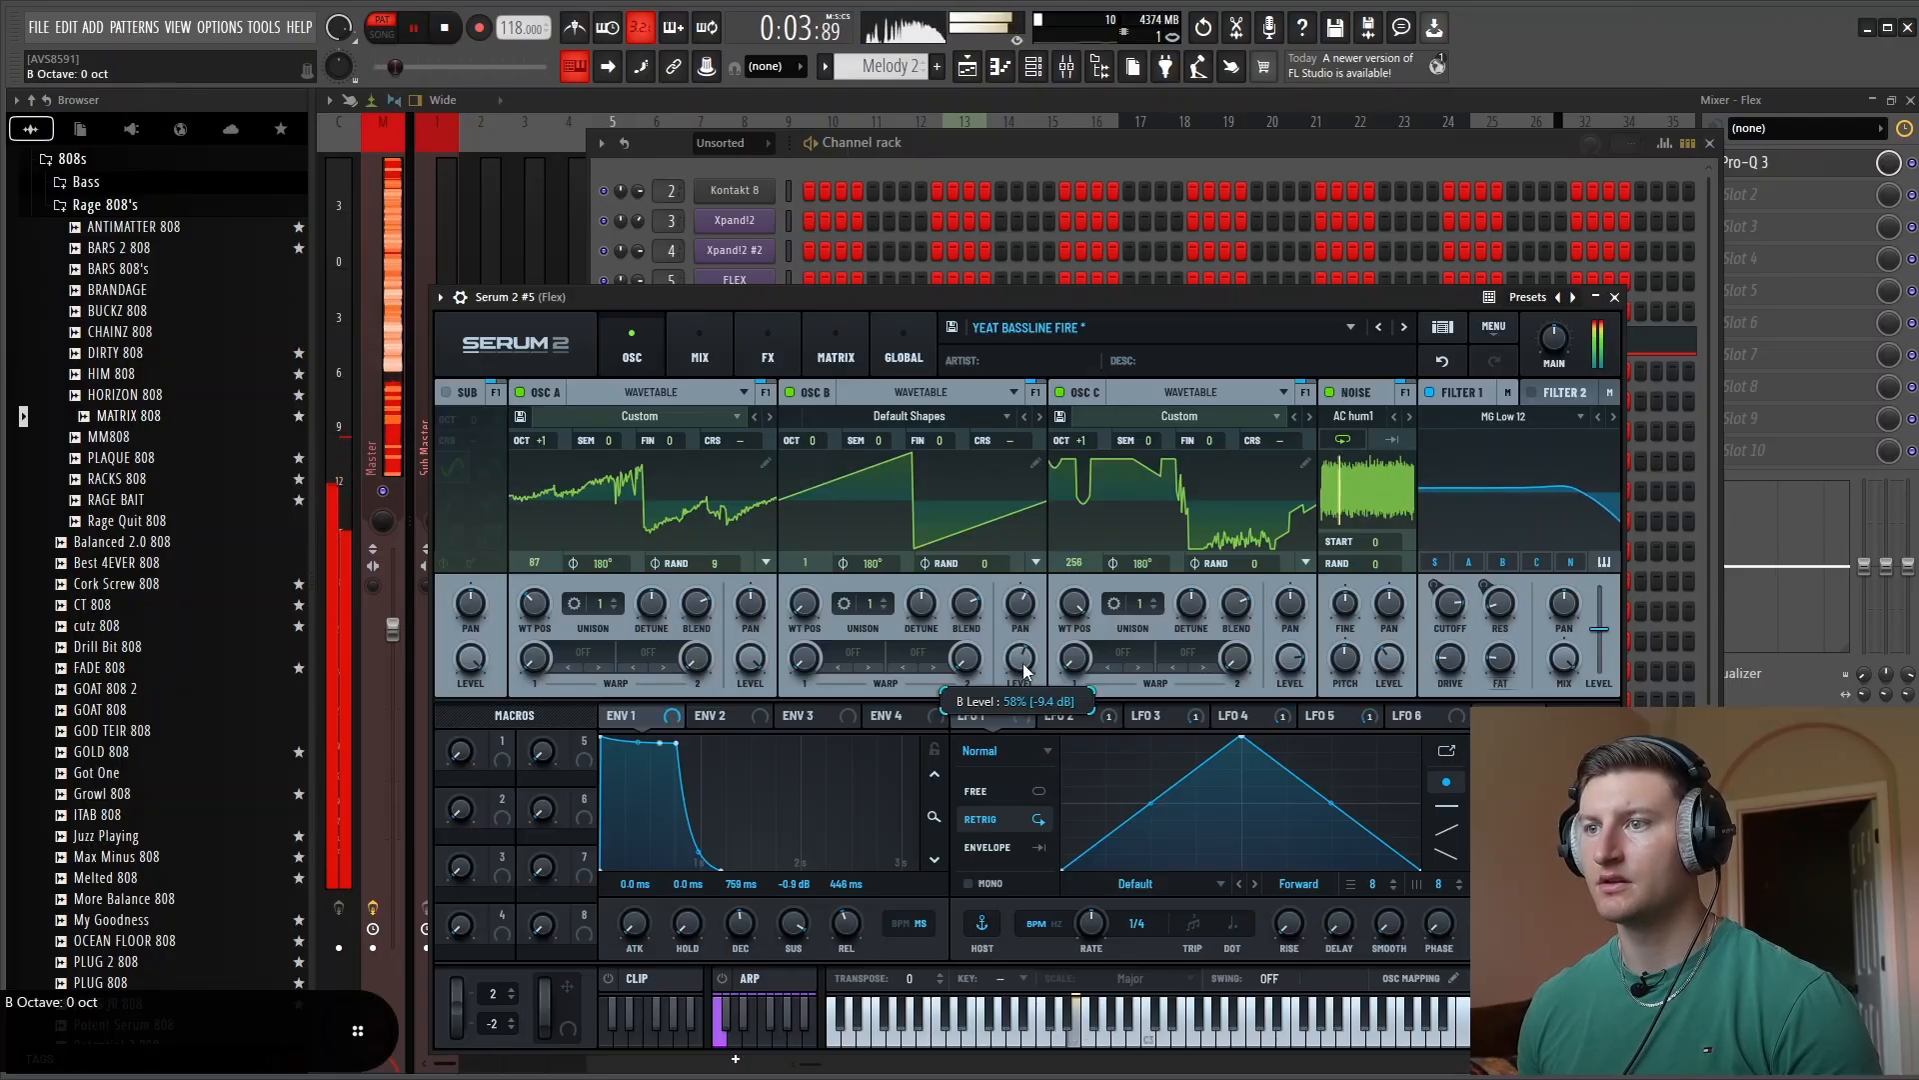
# Lower oscillator B's level to 33% in Serum 2 #5 and review its modulation matrix, global and effects settings during playback
pyautogui.moveTo(1022, 661); pyautogui.dragTo(1013, 703)
pyautogui.click(836, 345)
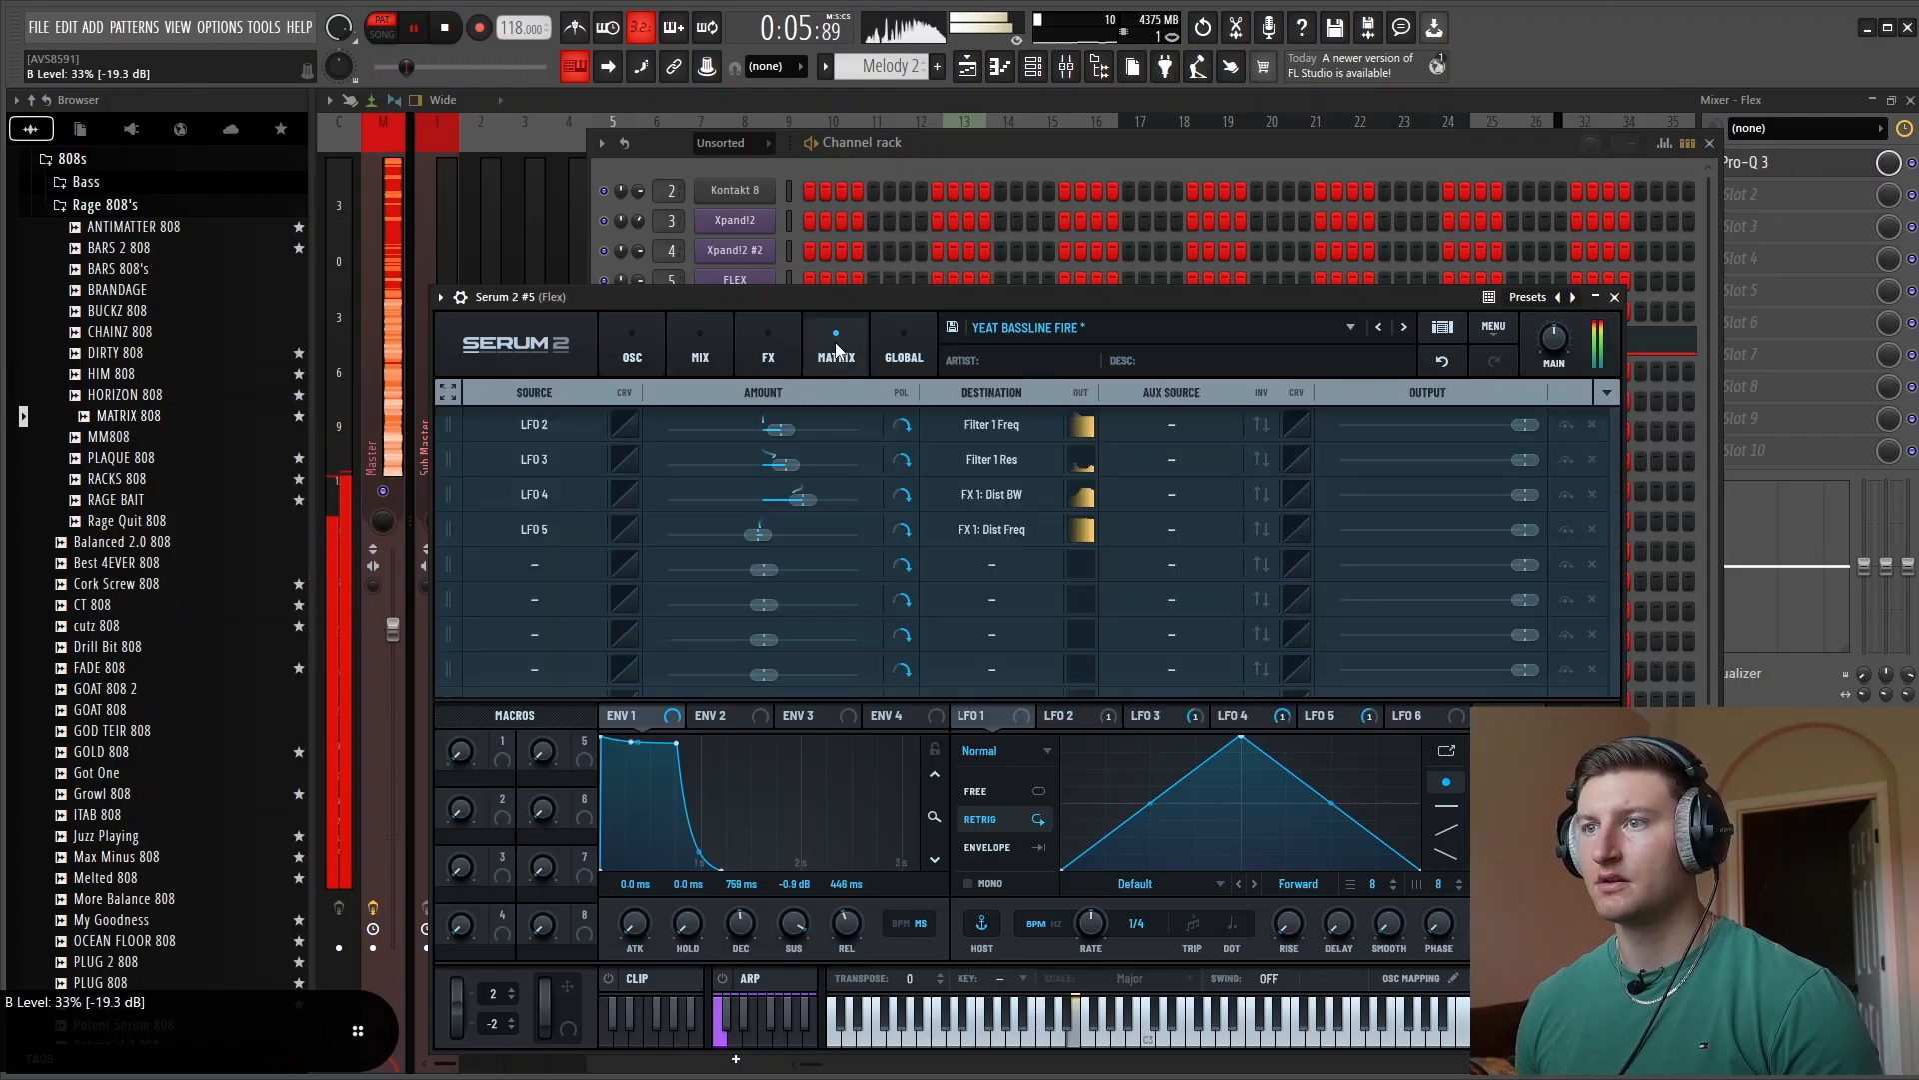
pyautogui.click(904, 345)
pyautogui.click(752, 336)
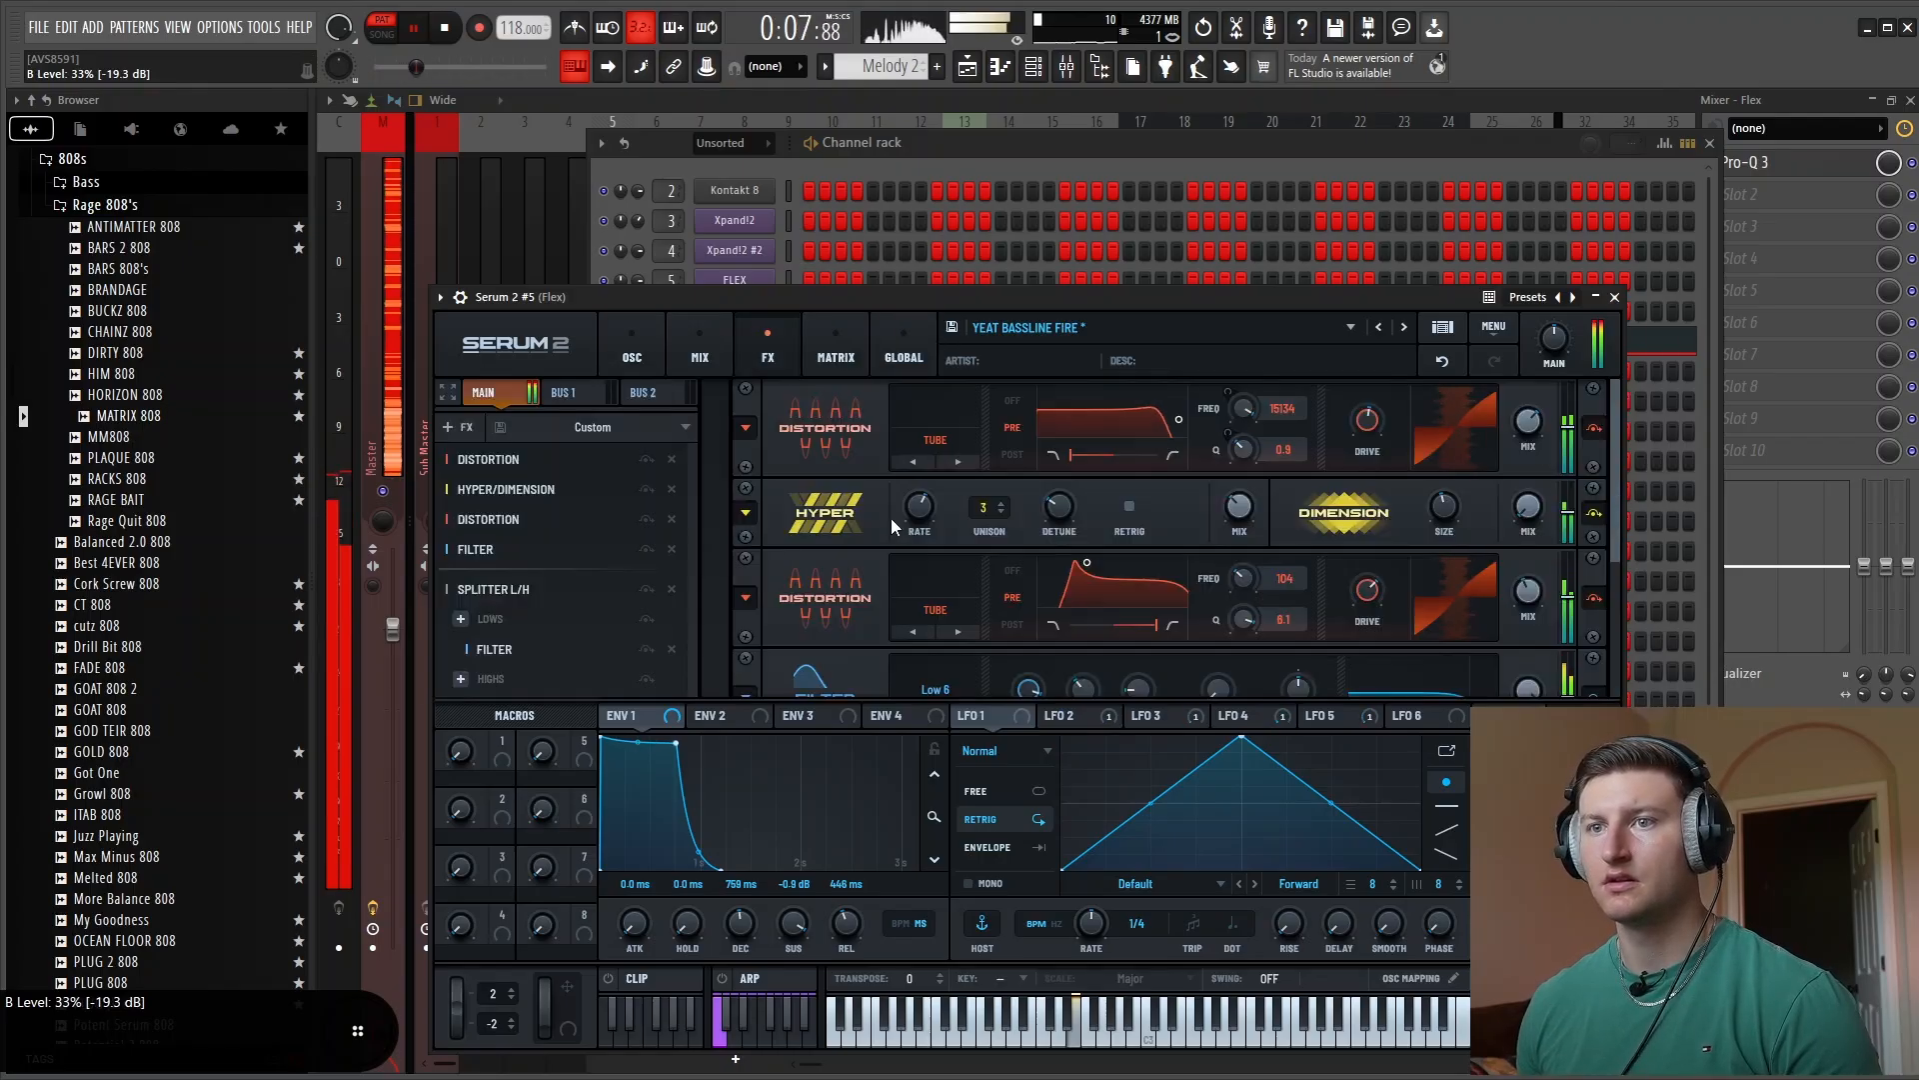
pyautogui.click(632, 345)
pyautogui.press('space')
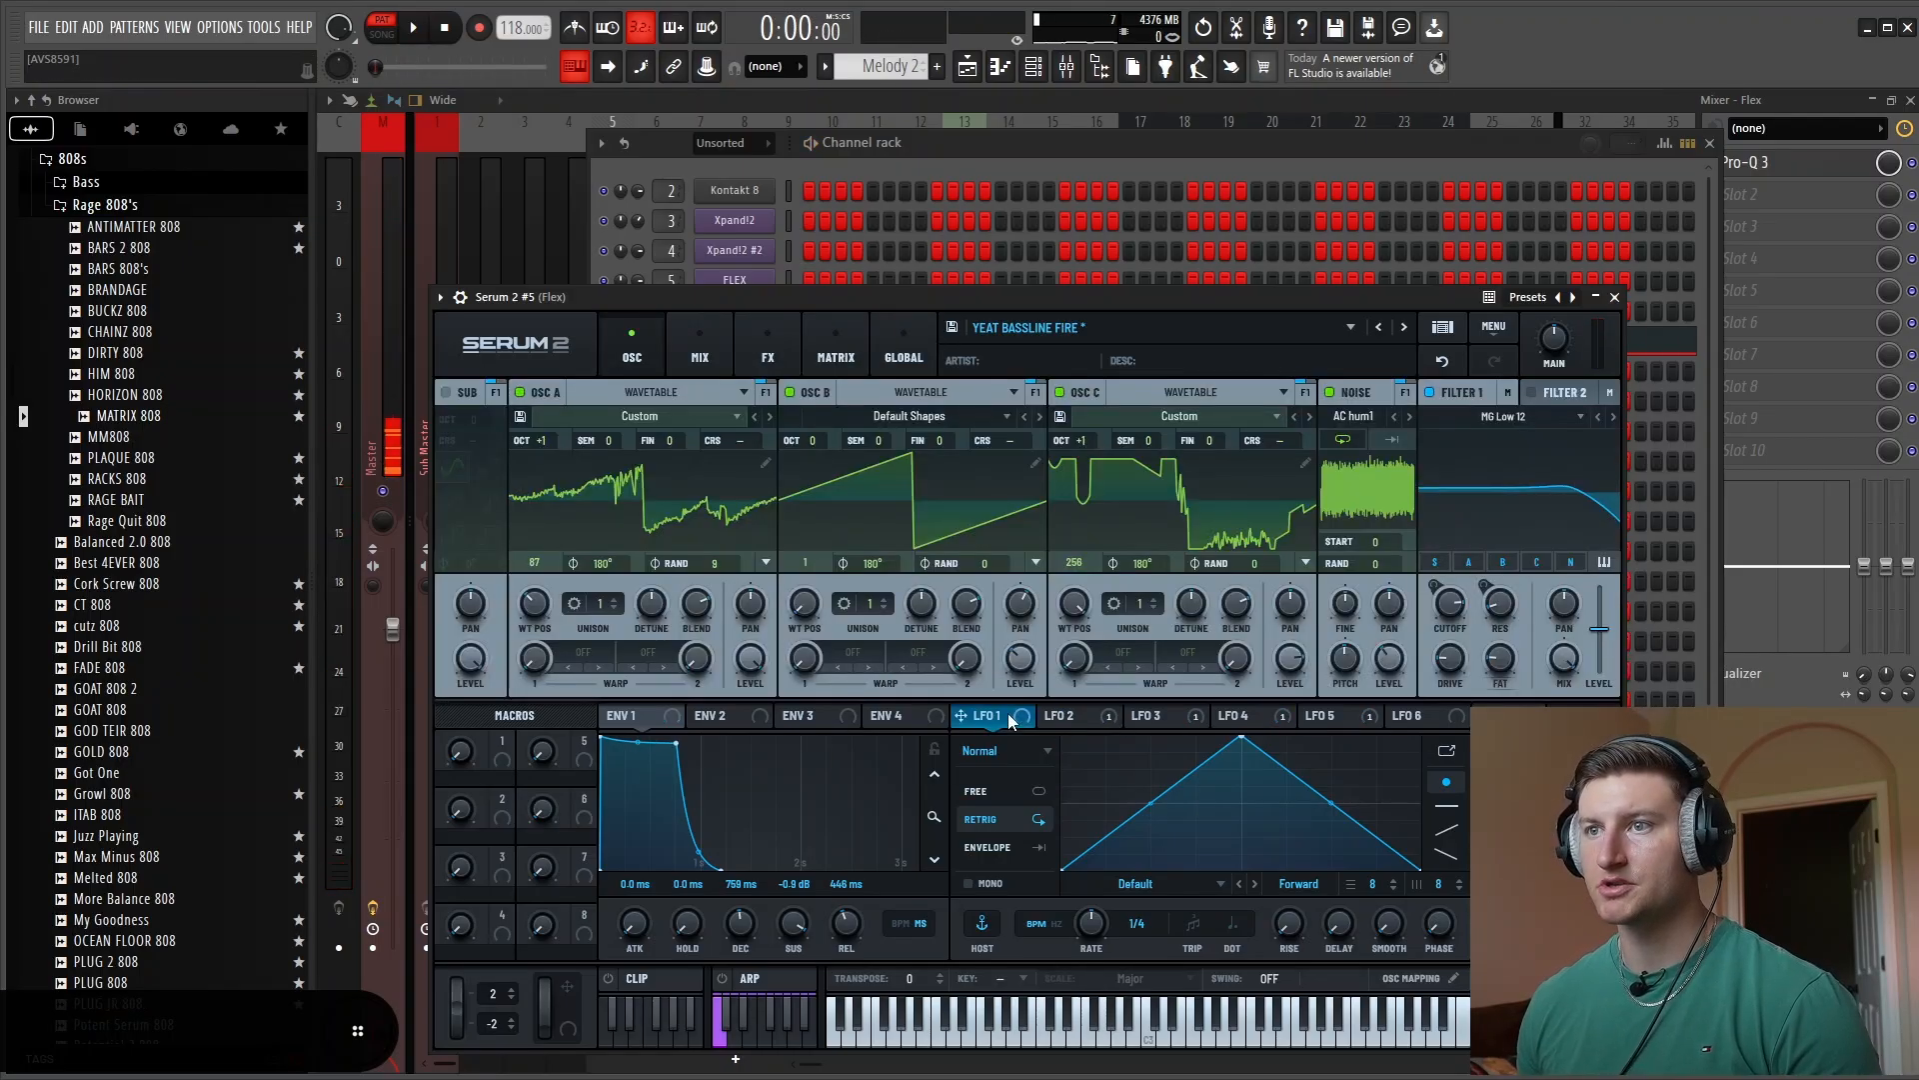
# Assign LFO 1 to the coarse pitch of oscillators A and B with a 19% modulation amount each
pyautogui.moveTo(1004, 720); pyautogui.dragTo(743, 447)
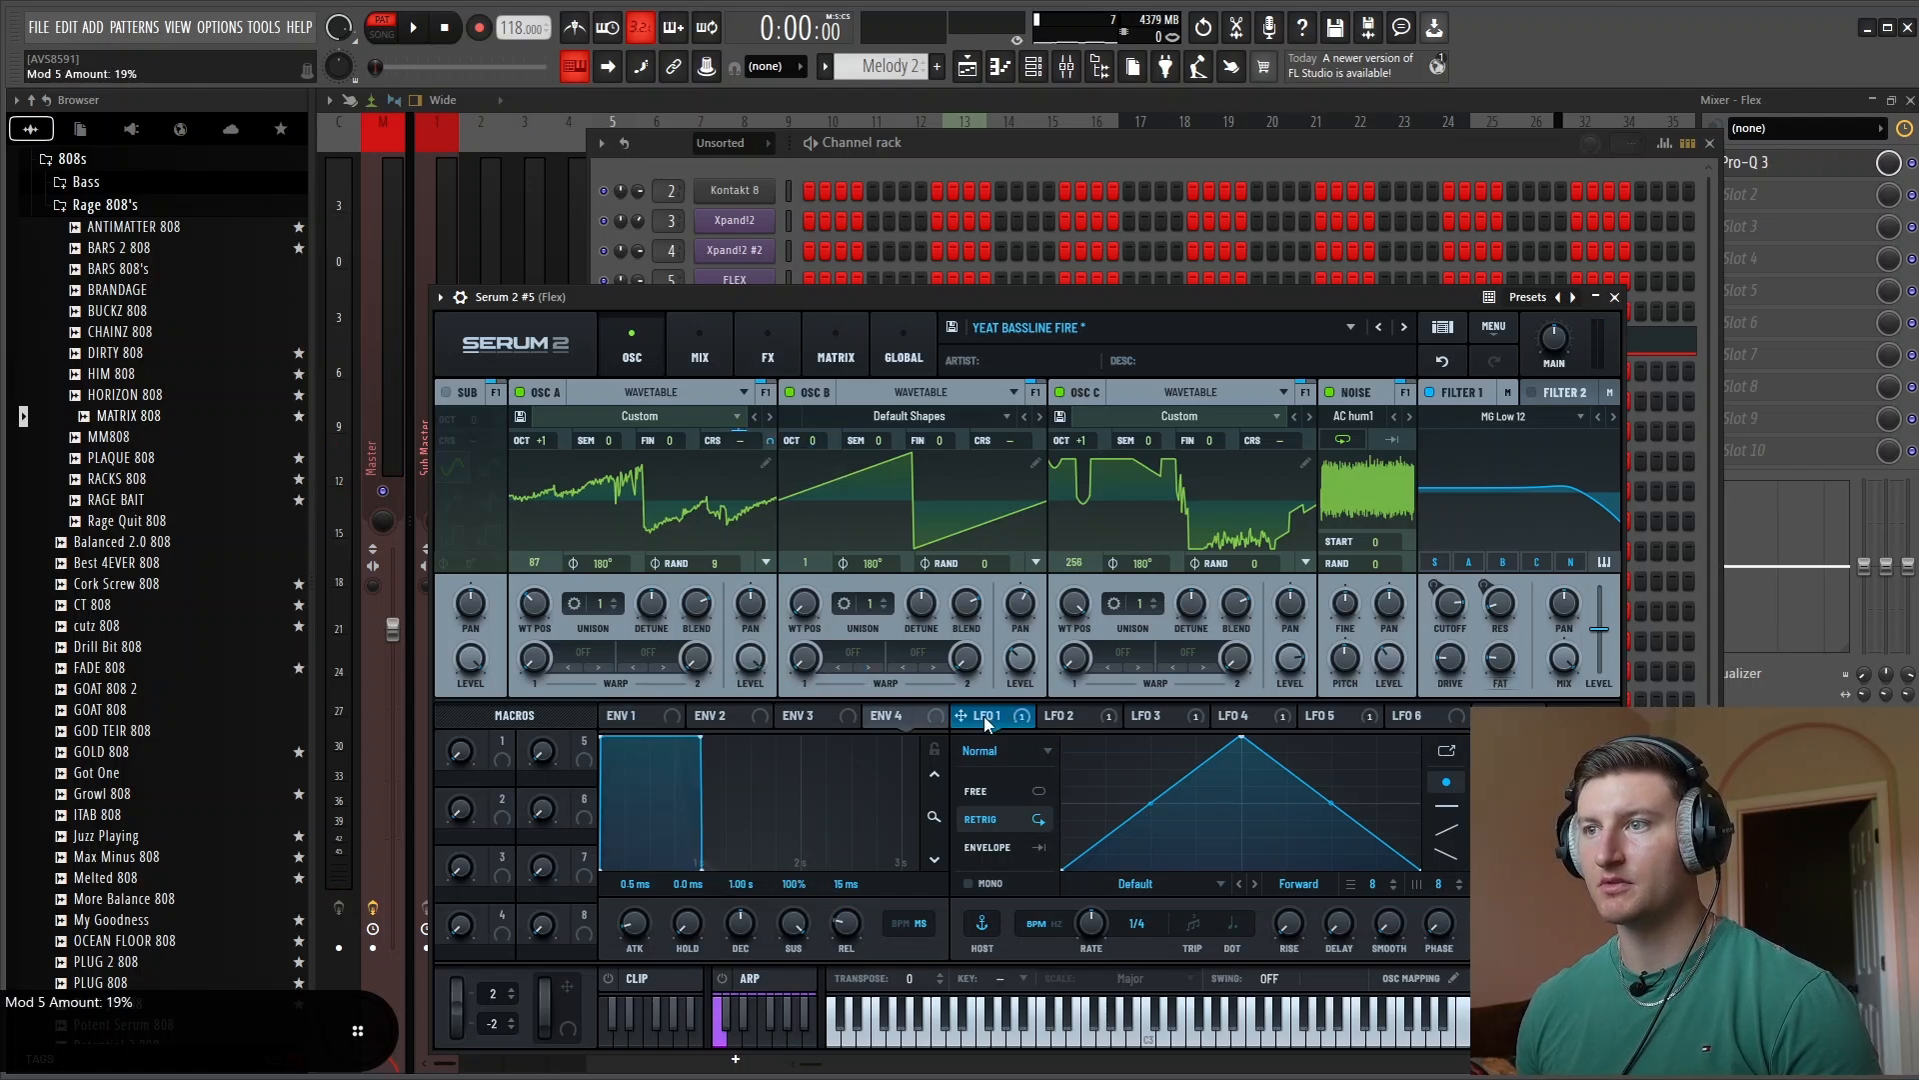
pyautogui.moveTo(983, 716); pyautogui.dragTo(997, 443)
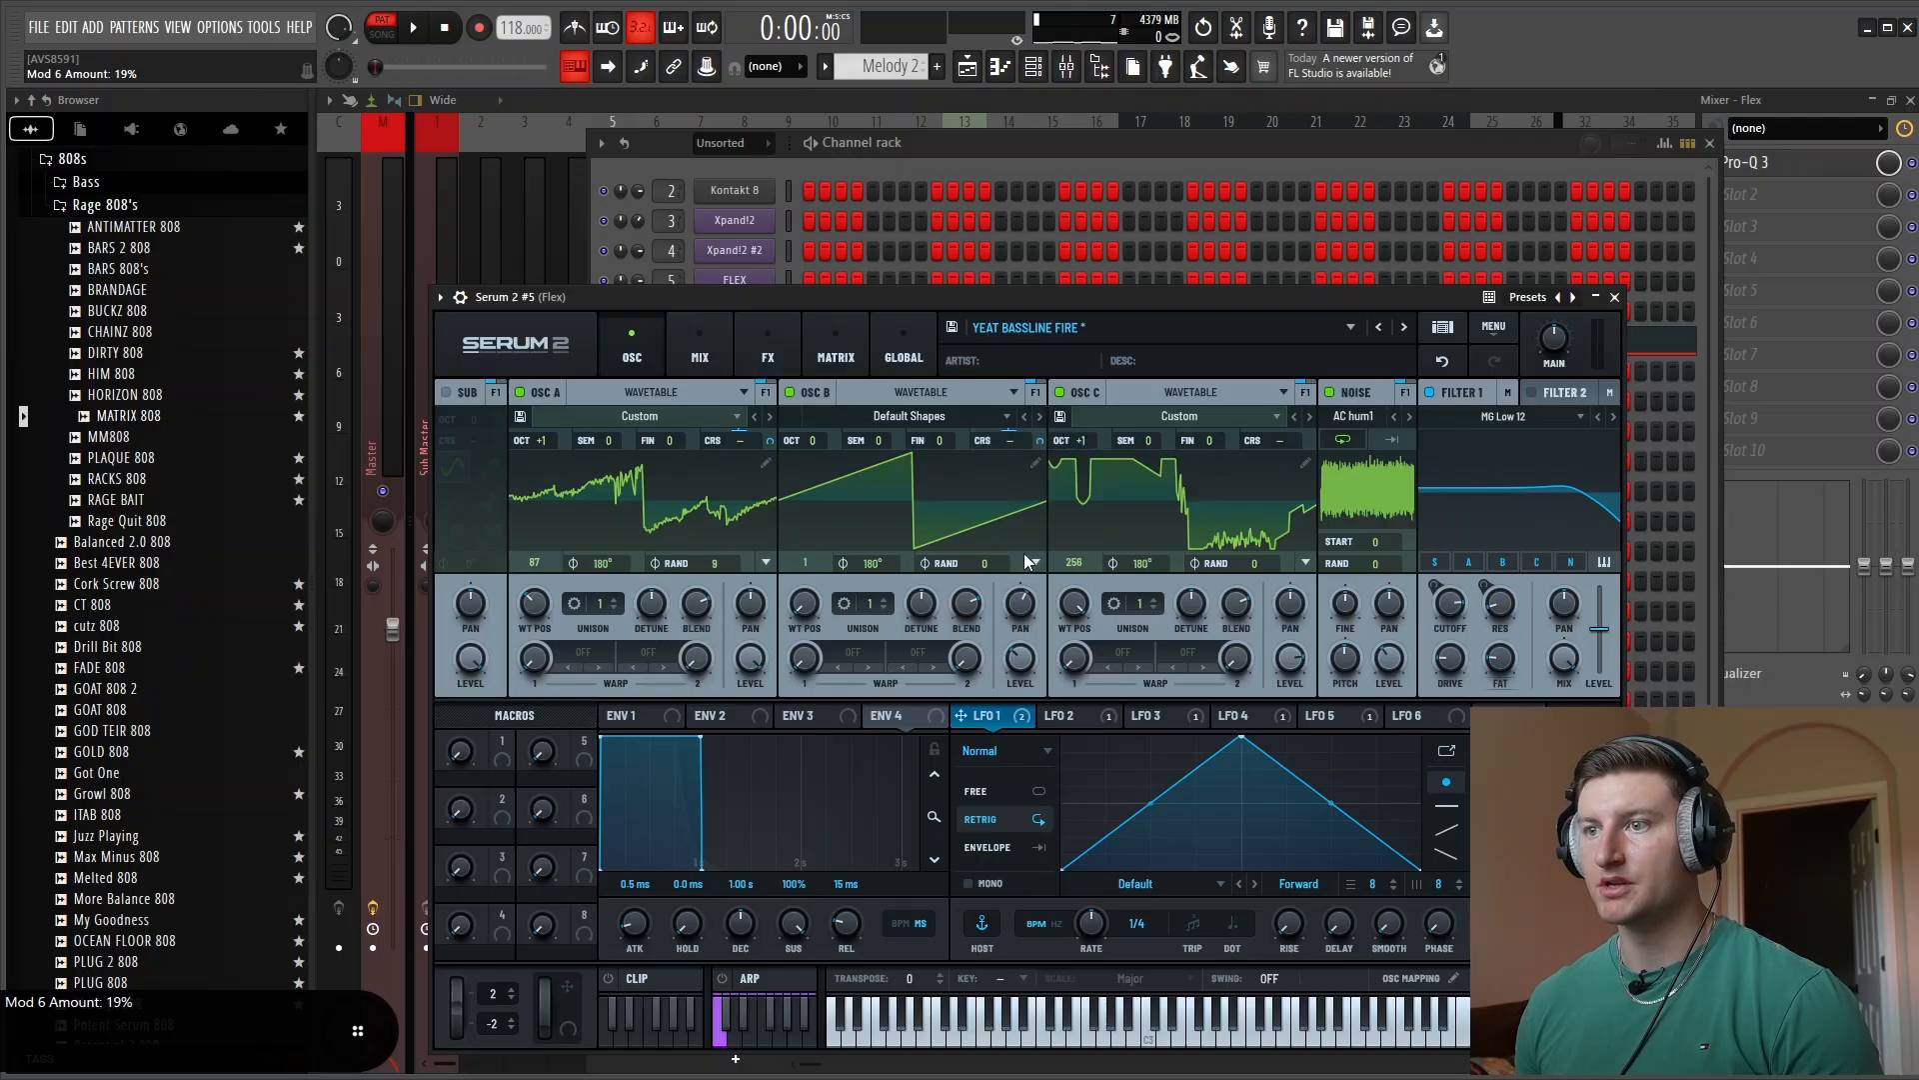
# Set LFO 1 to envelope mode with a short custom decay and make its coarse pitch modulations bipolar in the matrix
pyautogui.click(1041, 847)
pyautogui.press('space')
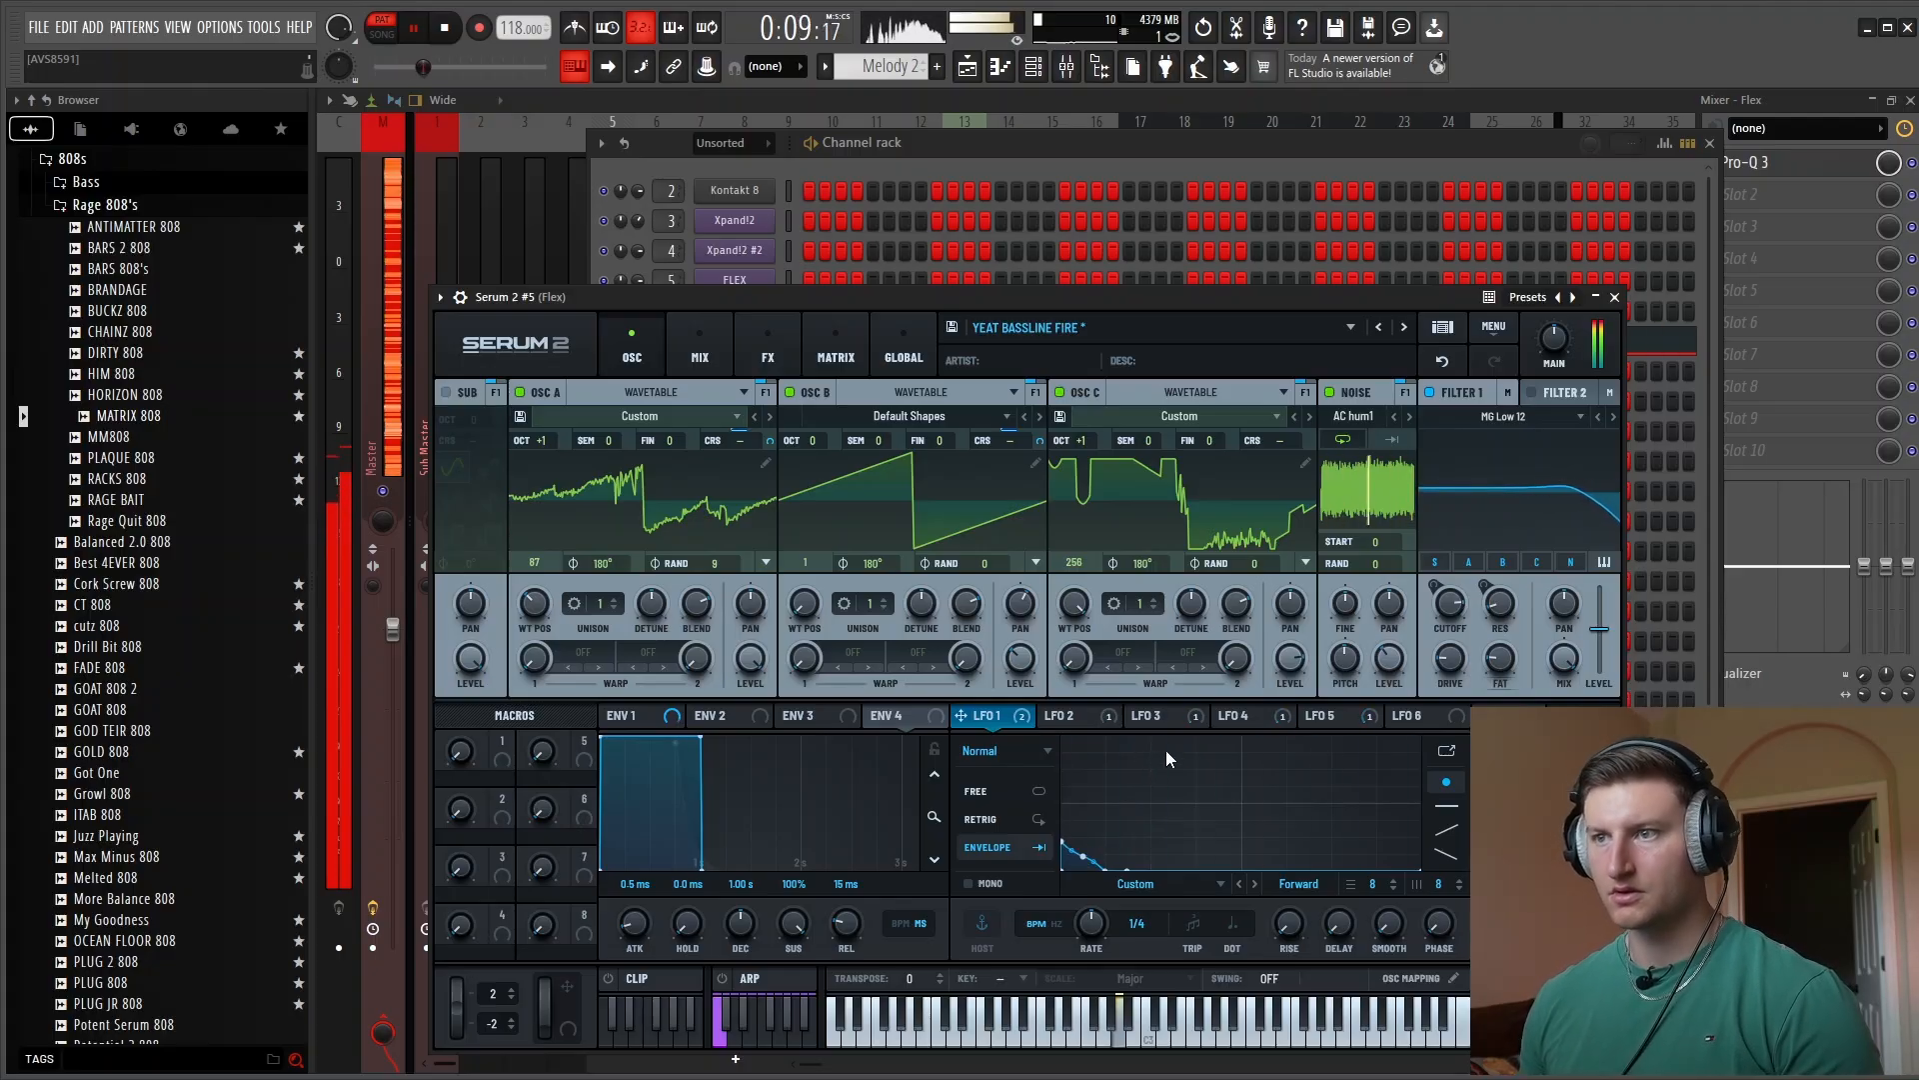
pyautogui.click(836, 352)
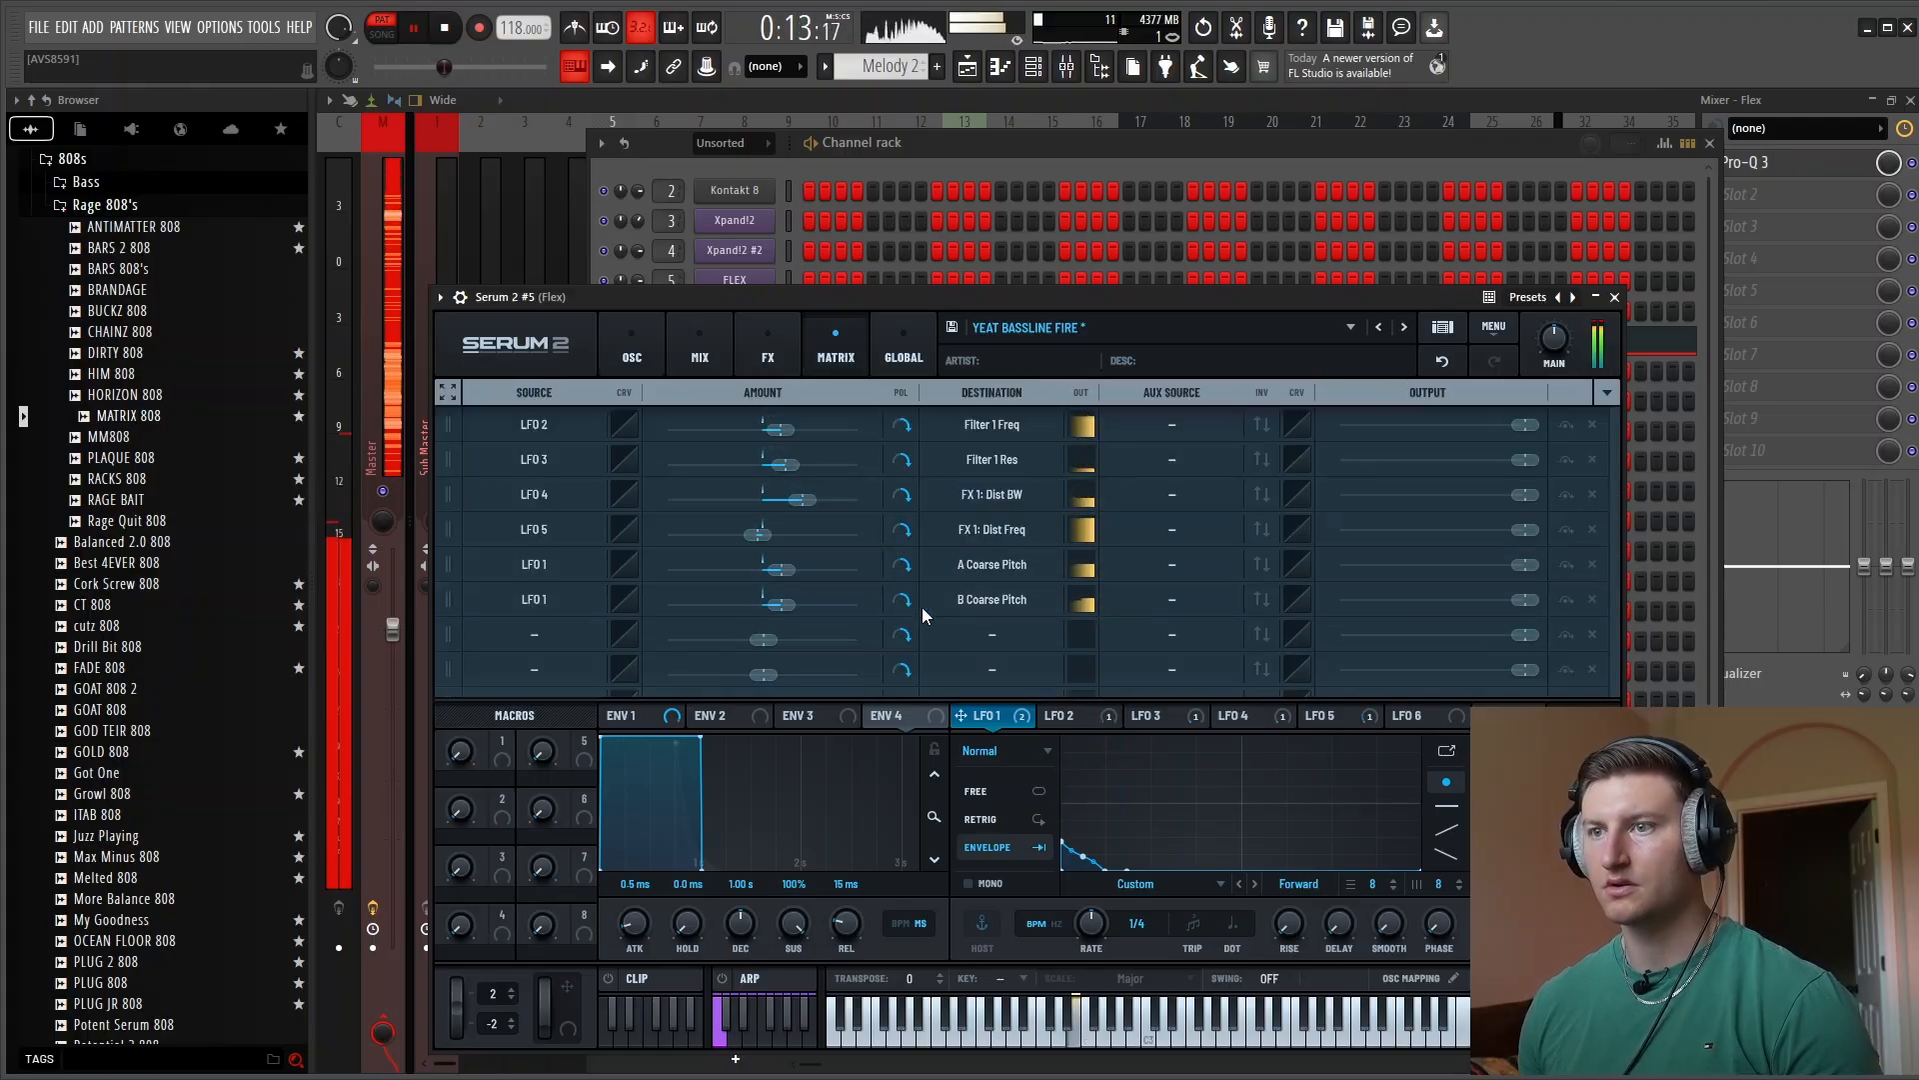
pyautogui.click(902, 567)
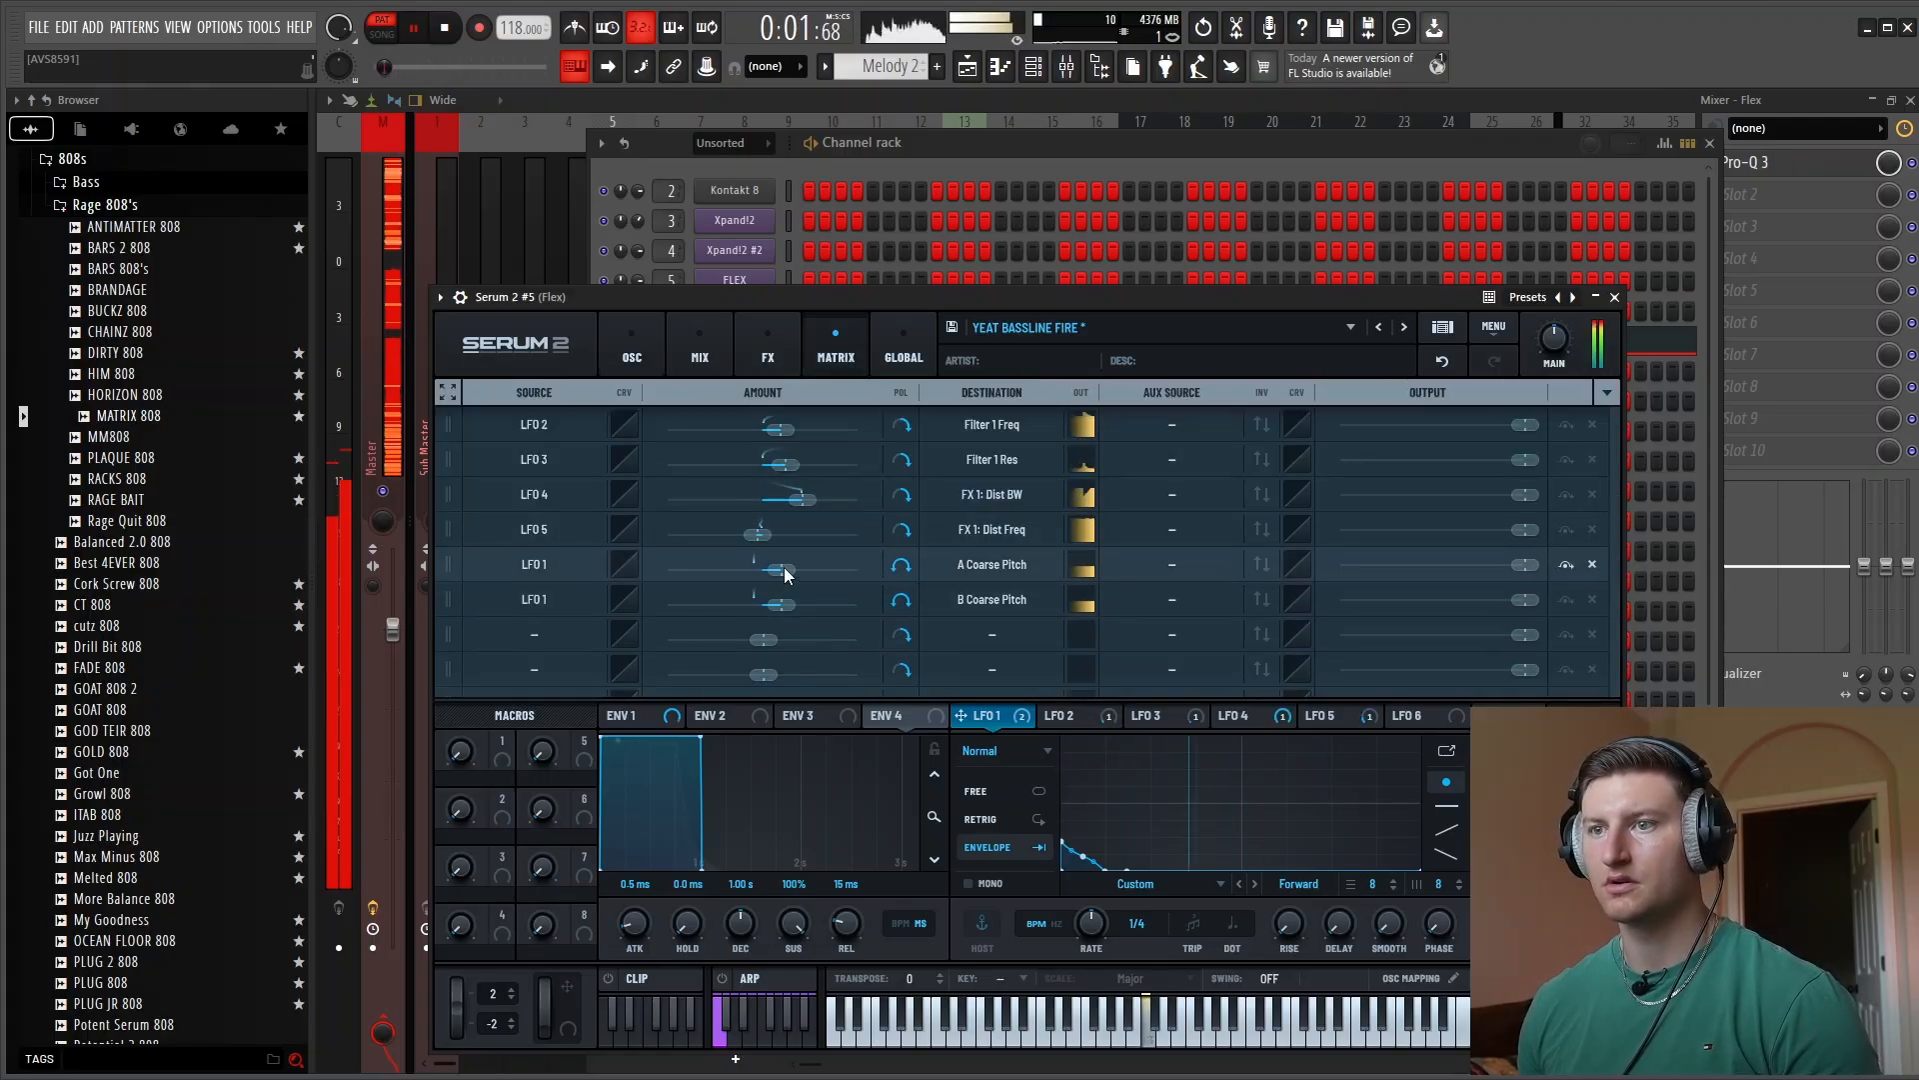
pyautogui.click(1613, 298)
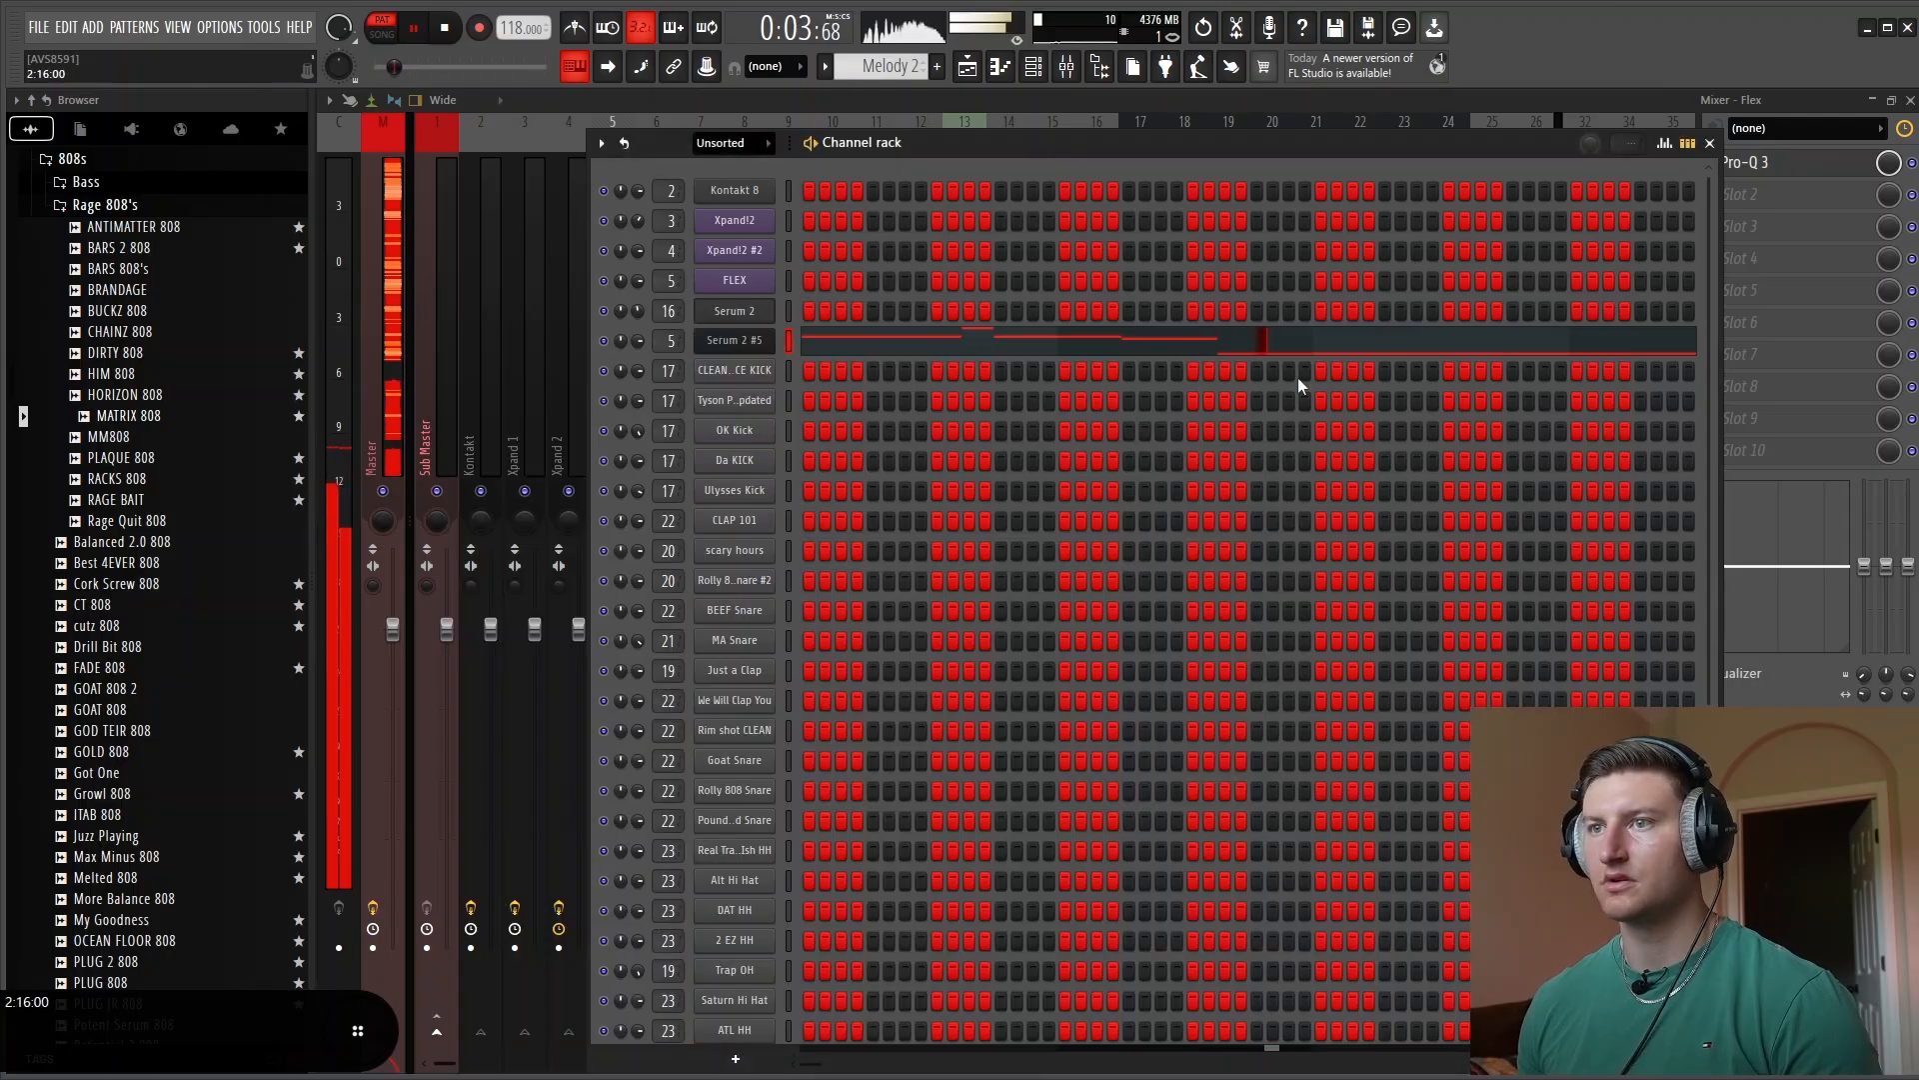
# Add slight bell cuts in the Flex track's Pro-Q 3, one in the lows and one of -0.61 dB near 513 Hz
pyautogui.click(1068, 68)
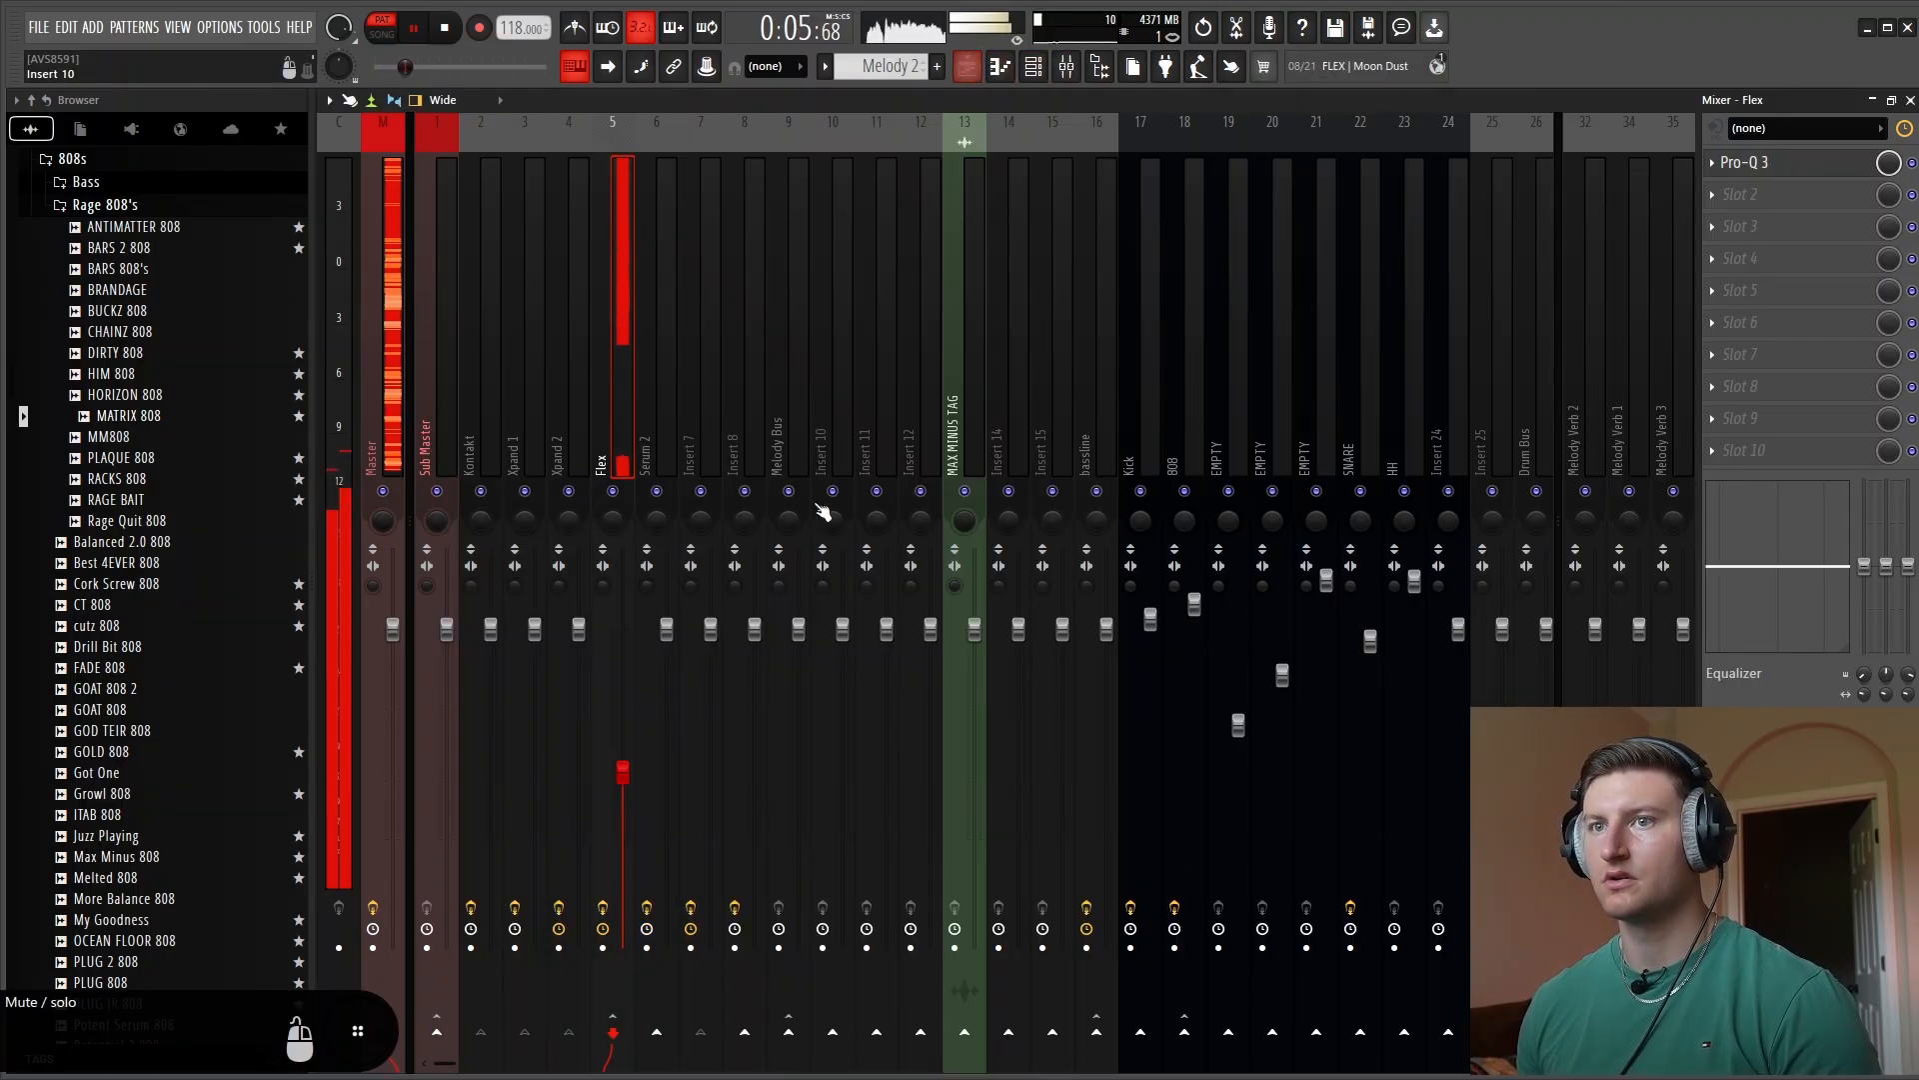
pyautogui.click(1744, 162)
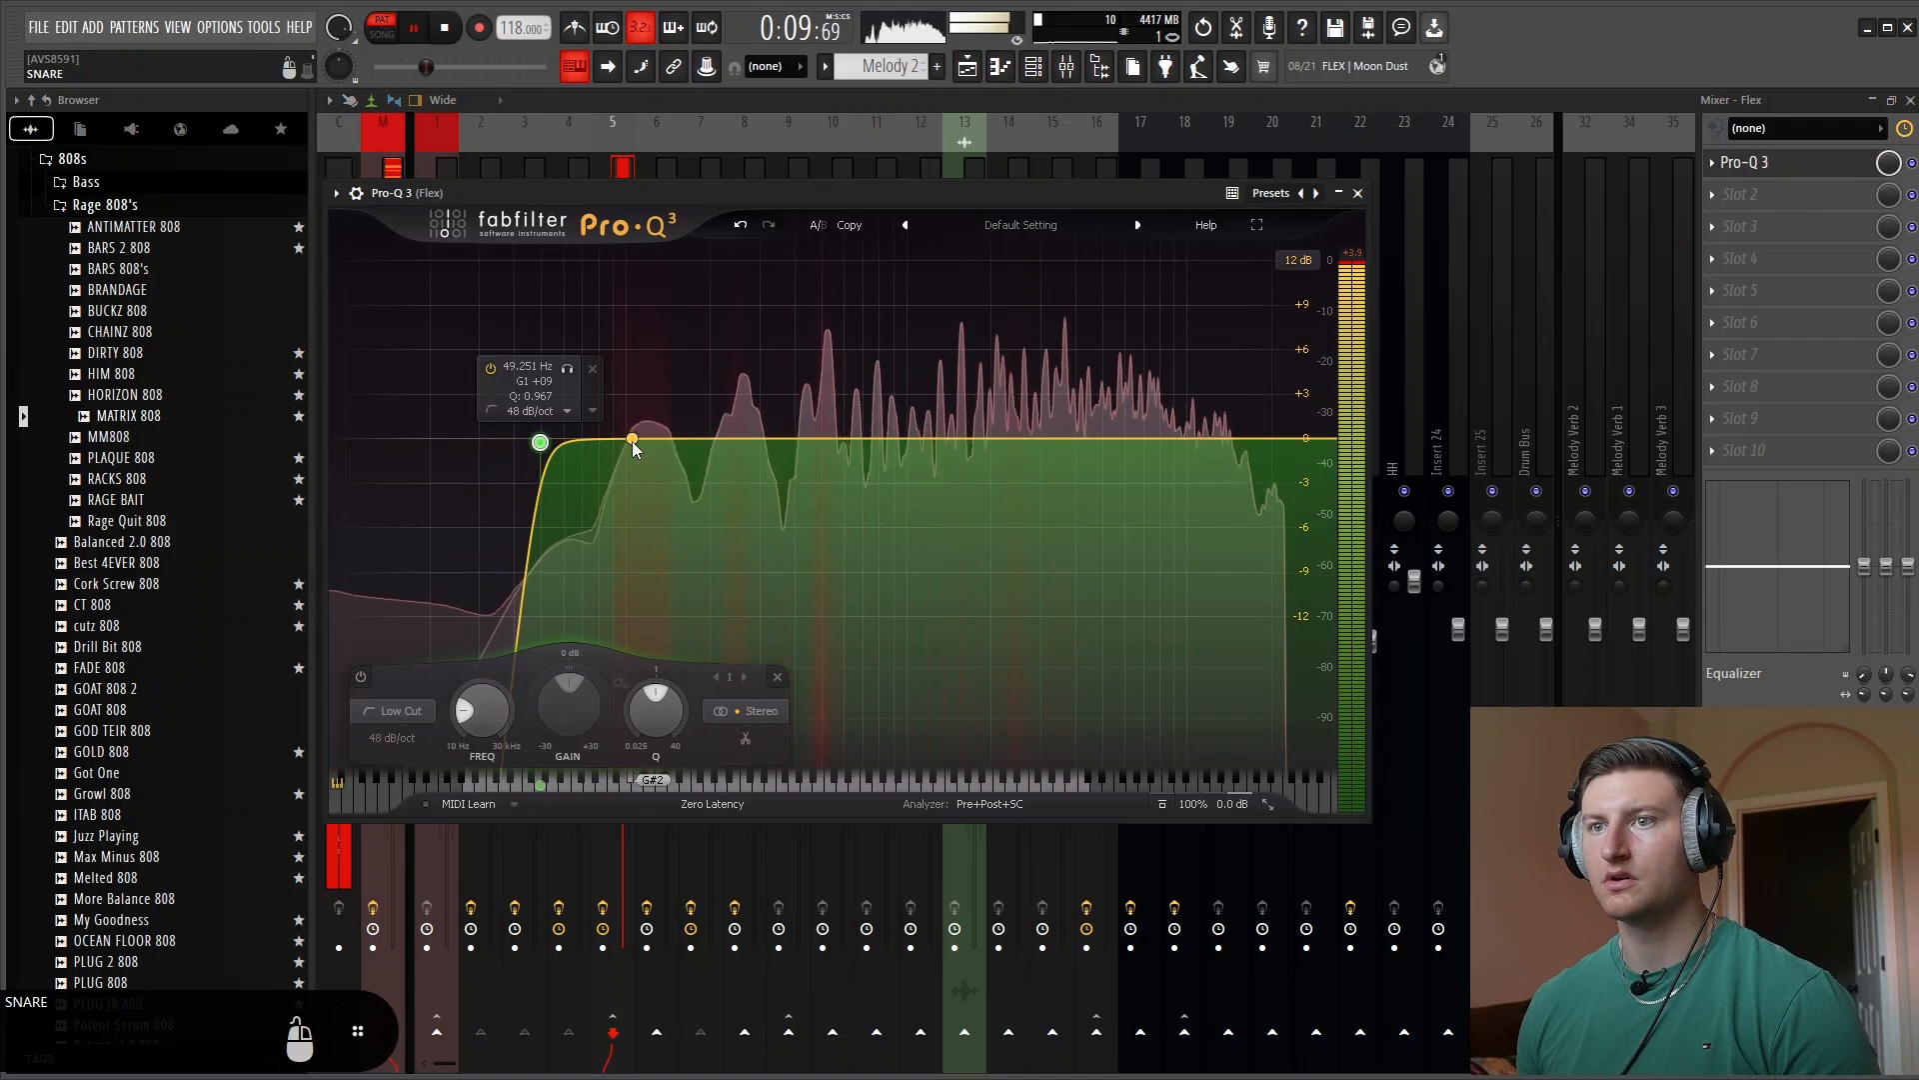
pyautogui.moveTo(633, 440); pyautogui.dragTo(633, 459)
pyautogui.click(817, 444)
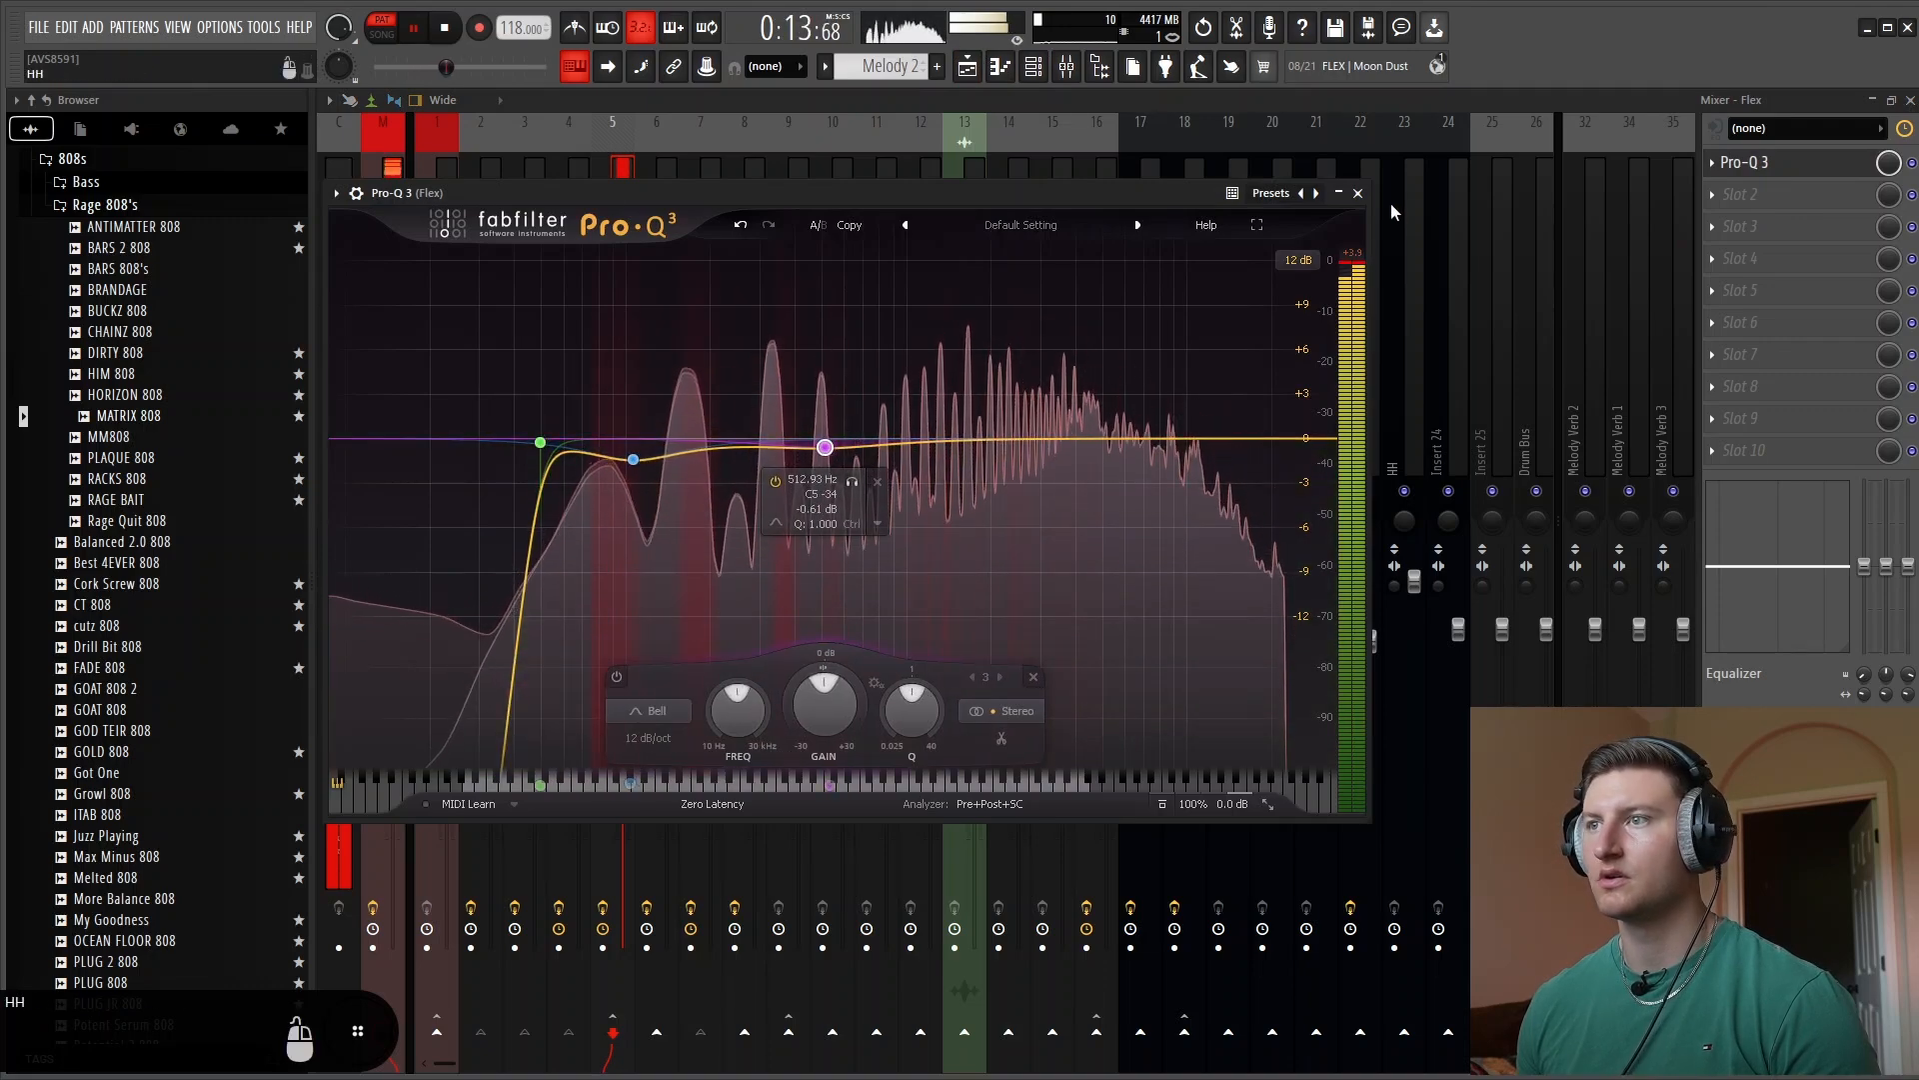
pyautogui.click(1358, 193)
# Play the arrangement from bar 9 and duplicate the Melody and Melody 2 clips to bar 17
pyautogui.click(967, 66)
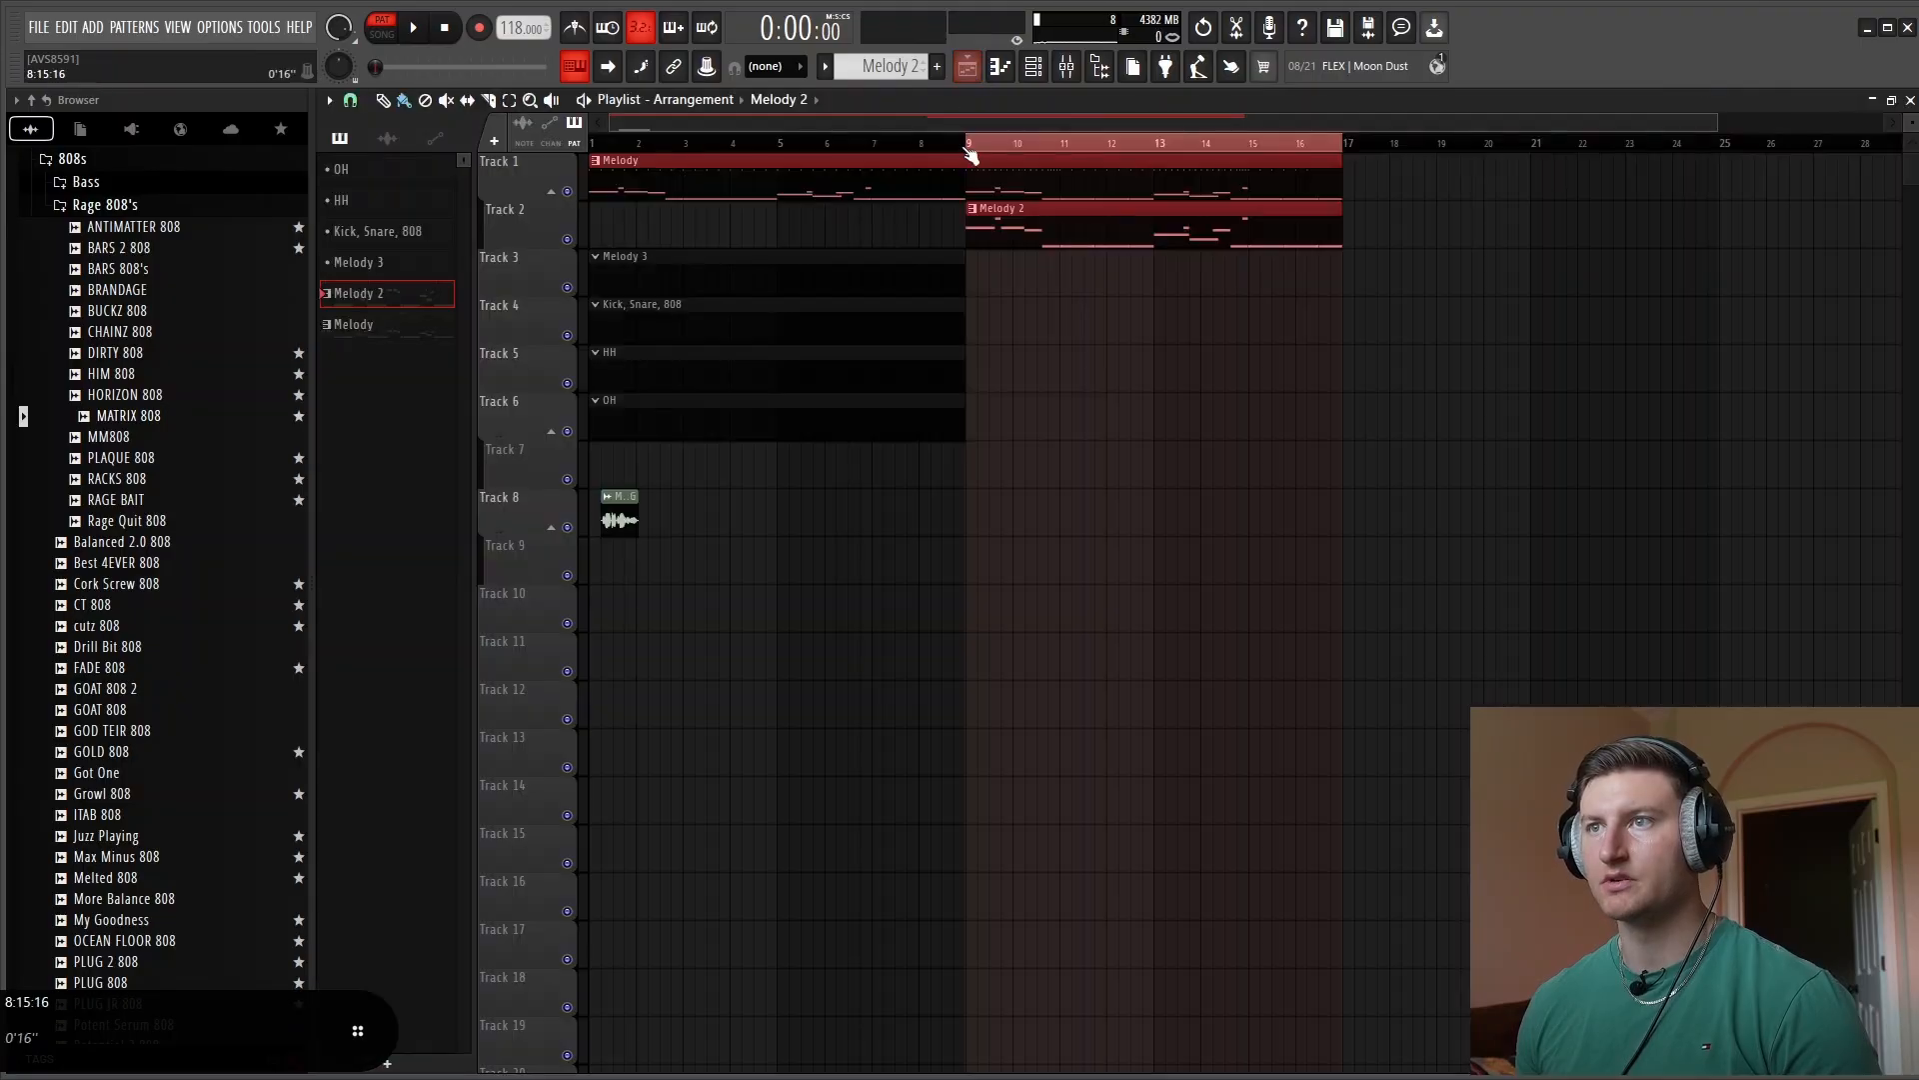
pyautogui.click(968, 142)
pyautogui.click(1066, 66)
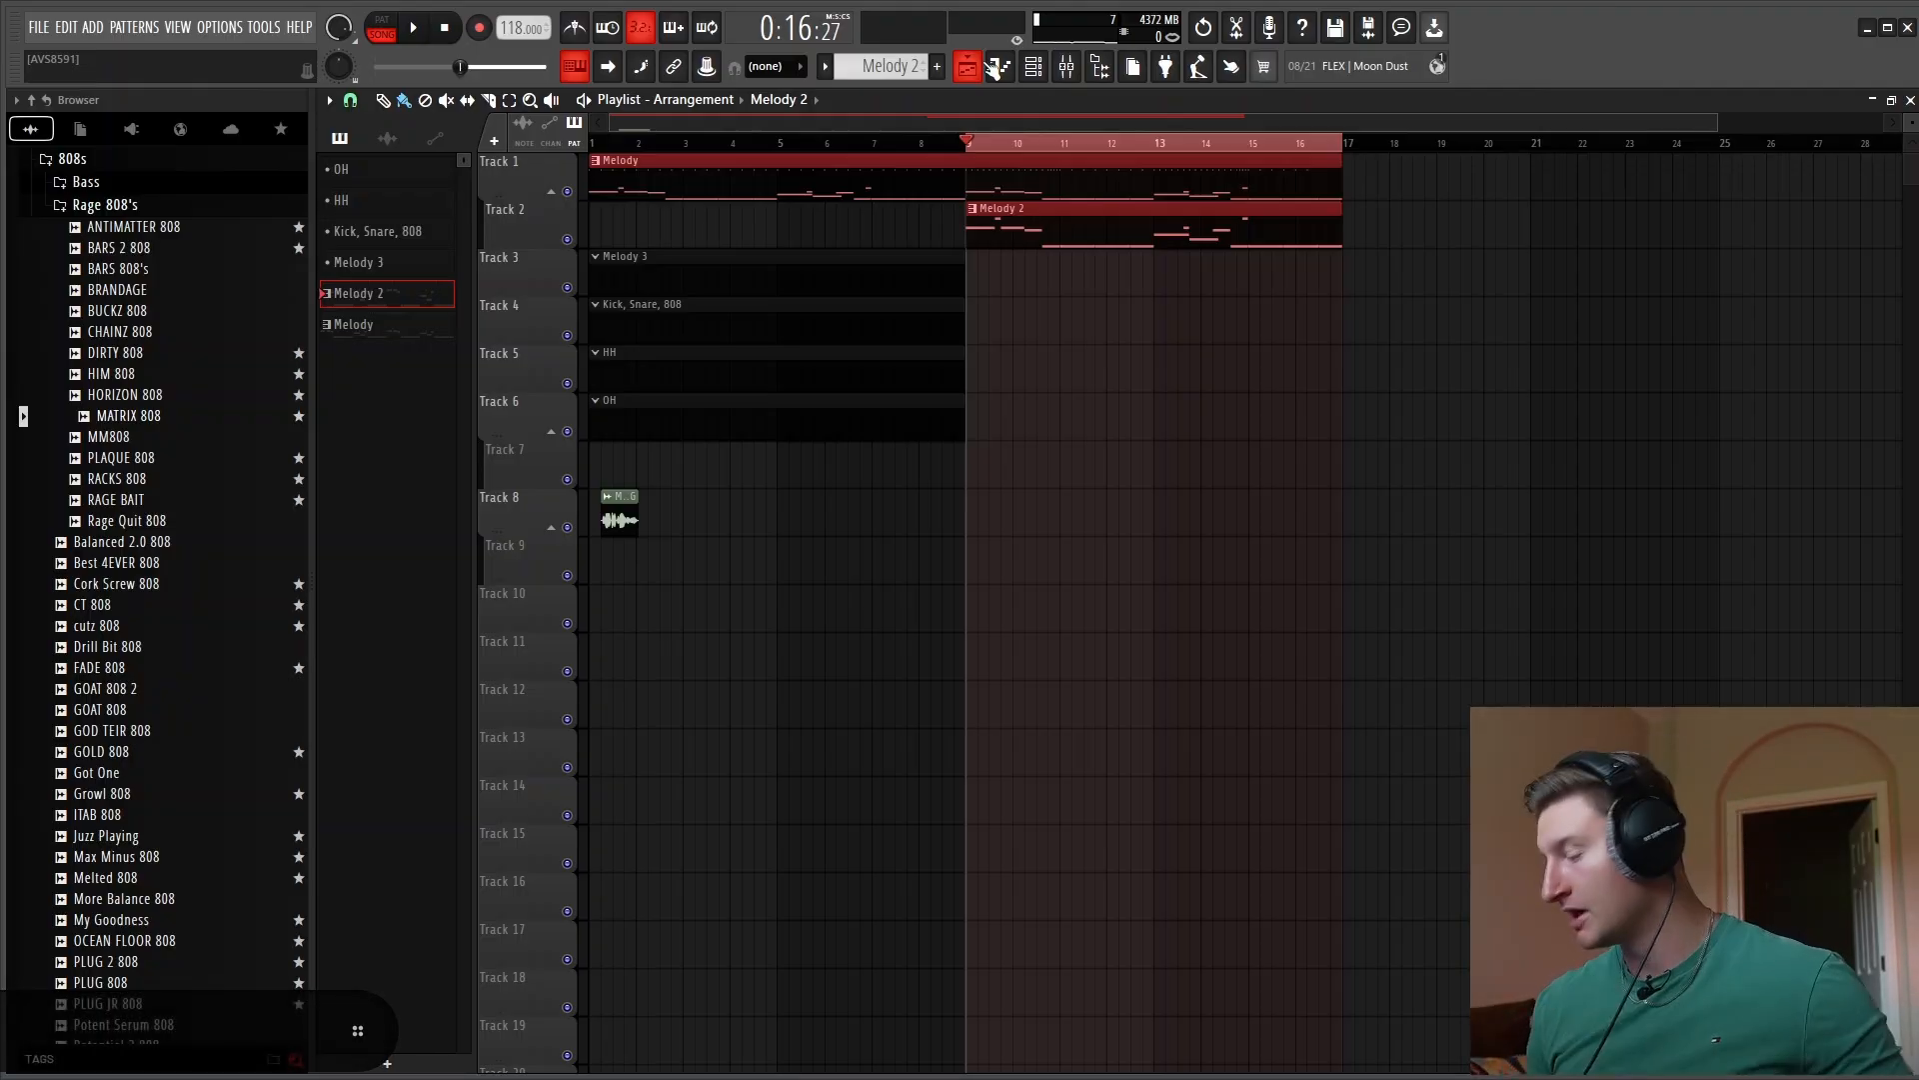
pyautogui.moveTo(1285, 156); pyautogui.dragTo(1665, 155)
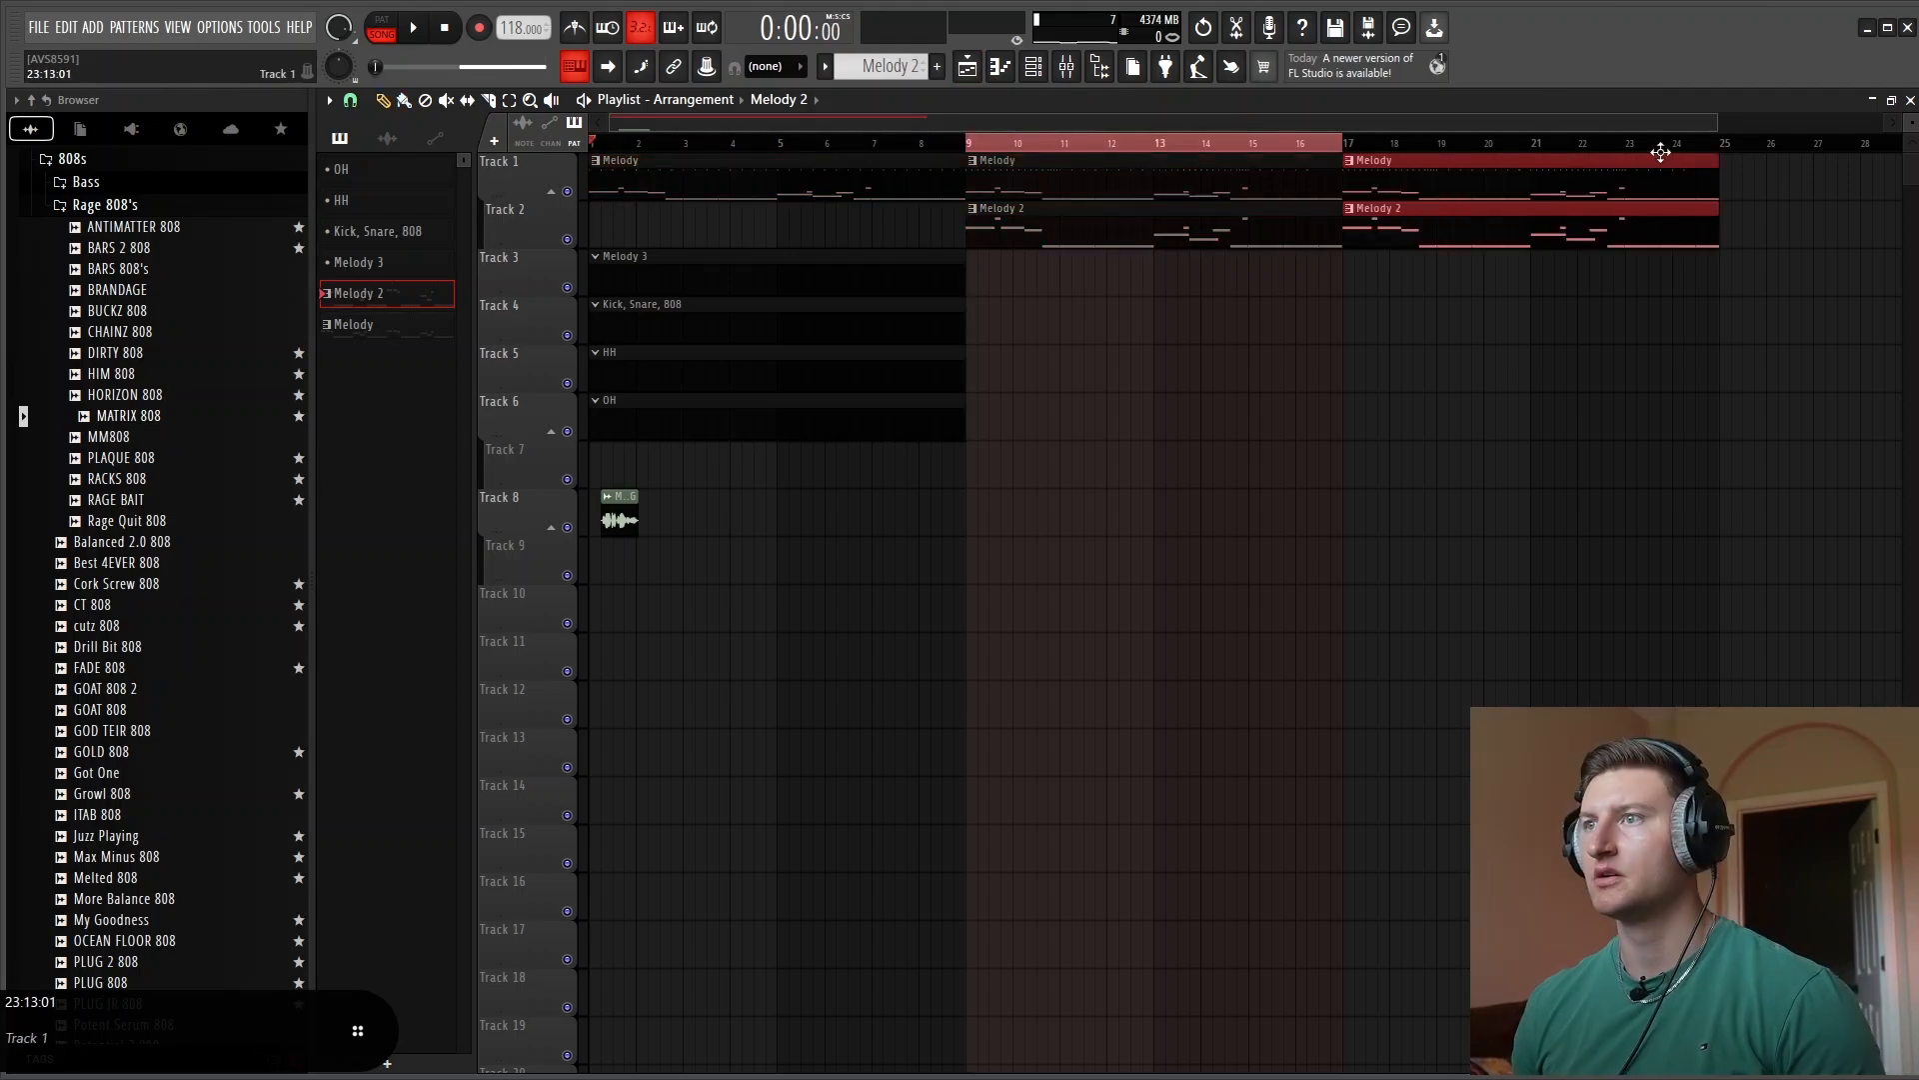
pyautogui.moveTo(1494, 123); pyautogui.dragTo(1770, 124)
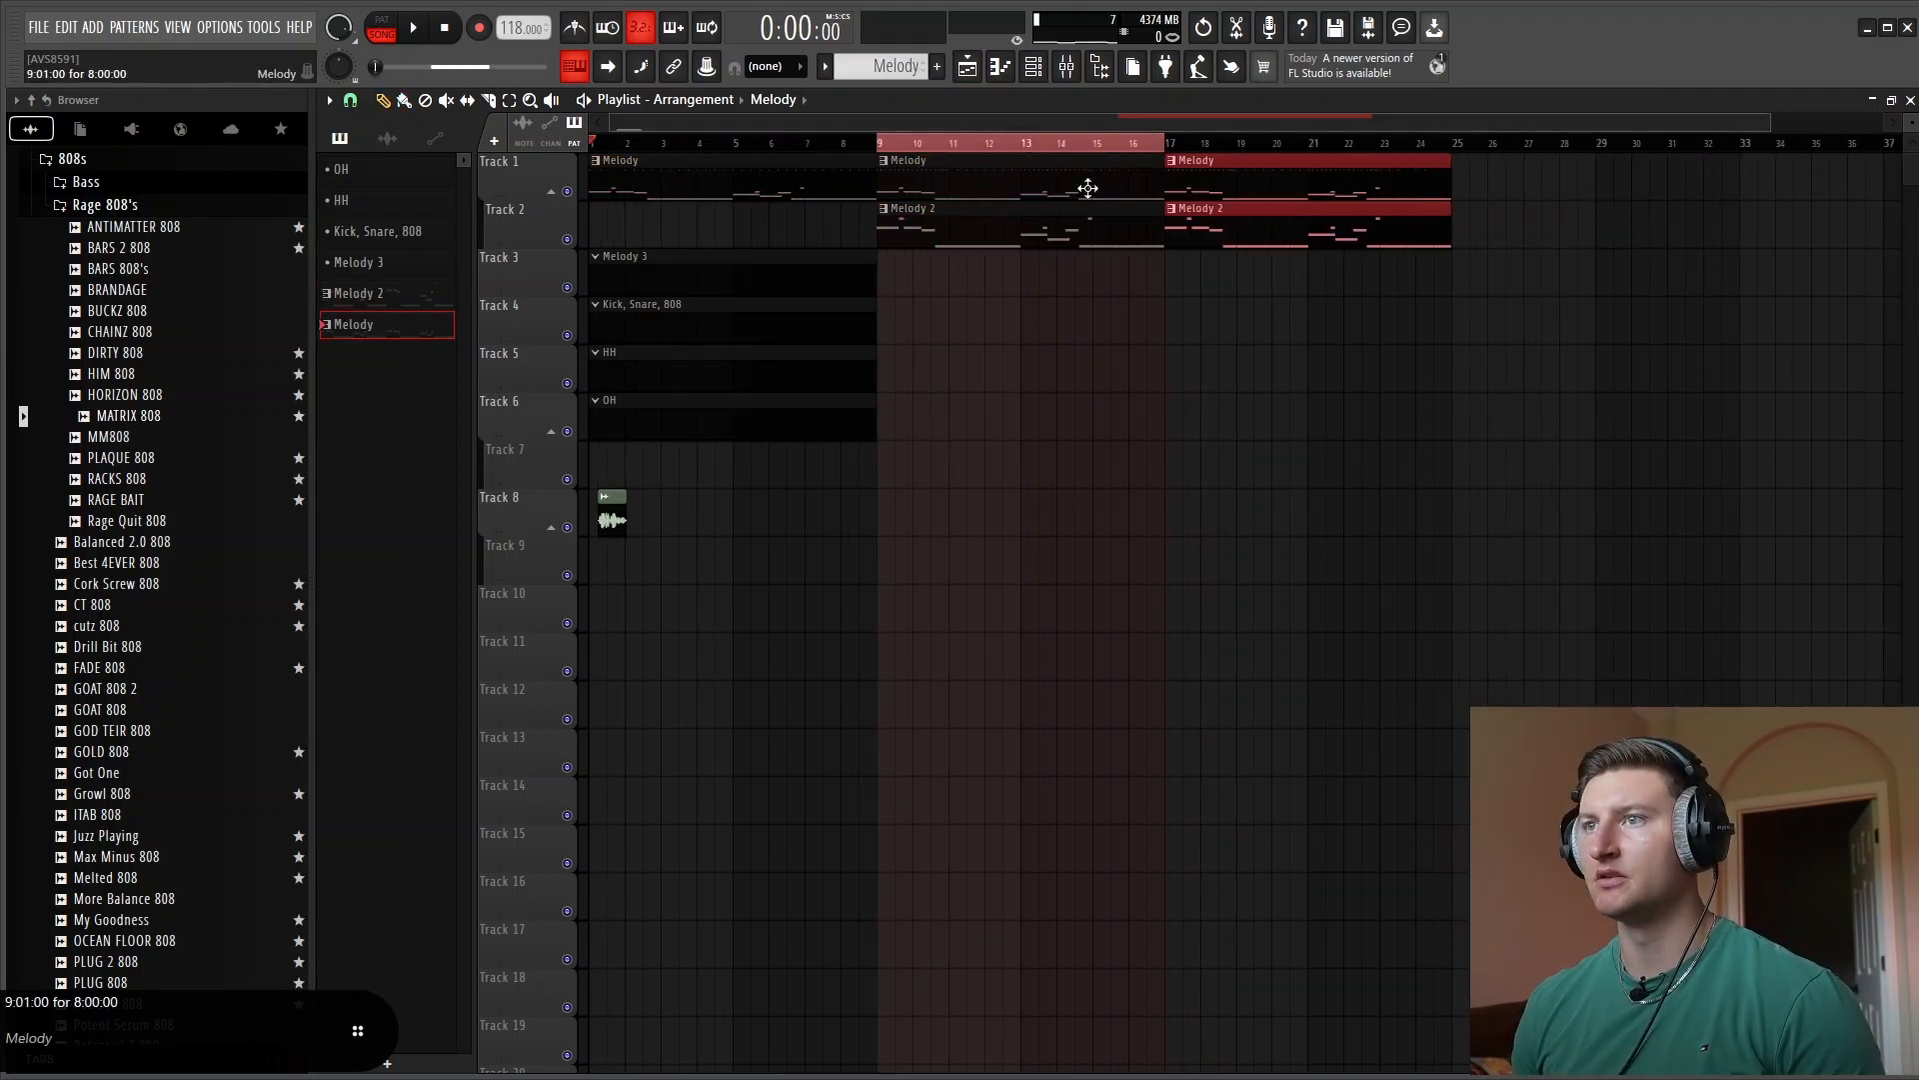
# Solo the Flex mixer track and load Decapitator in its second effect slot
pyautogui.click(1077, 73)
pyautogui.click(619, 445)
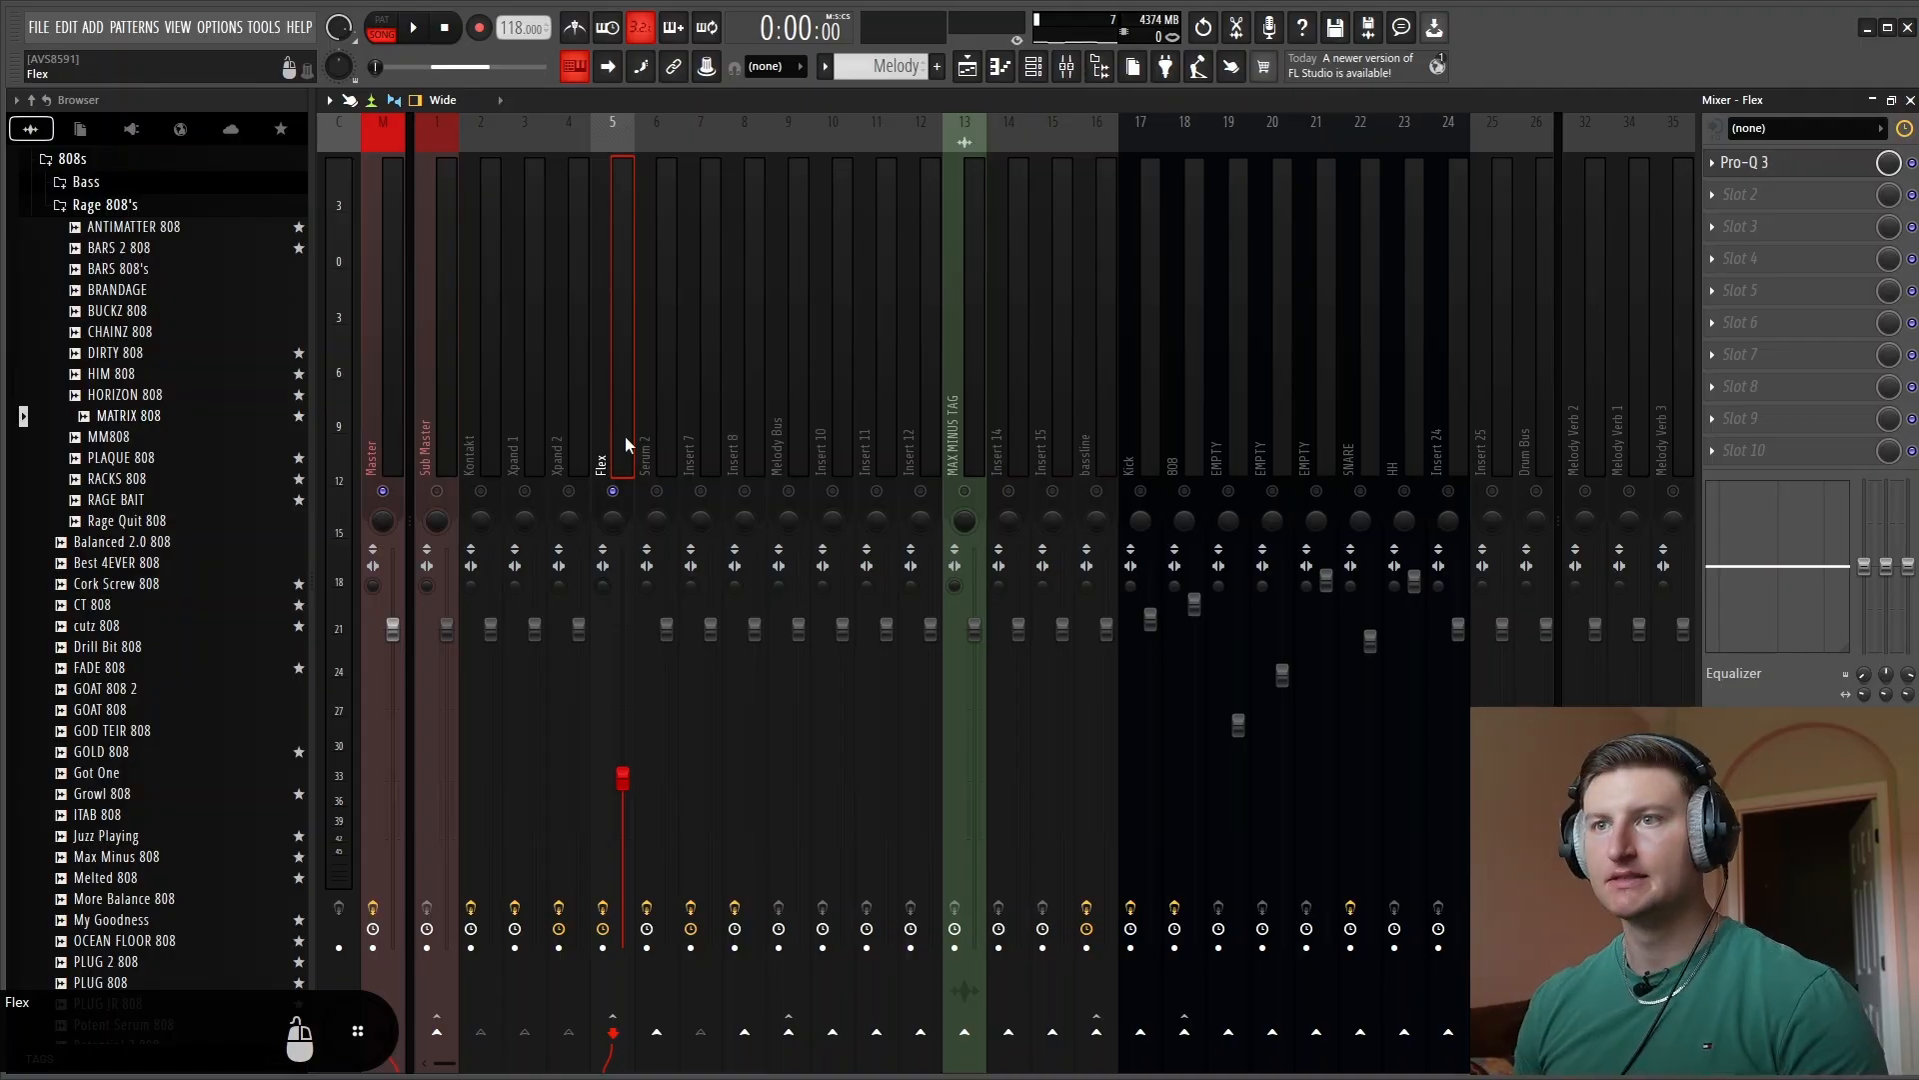
pyautogui.press('space')
pyautogui.click(1739, 193)
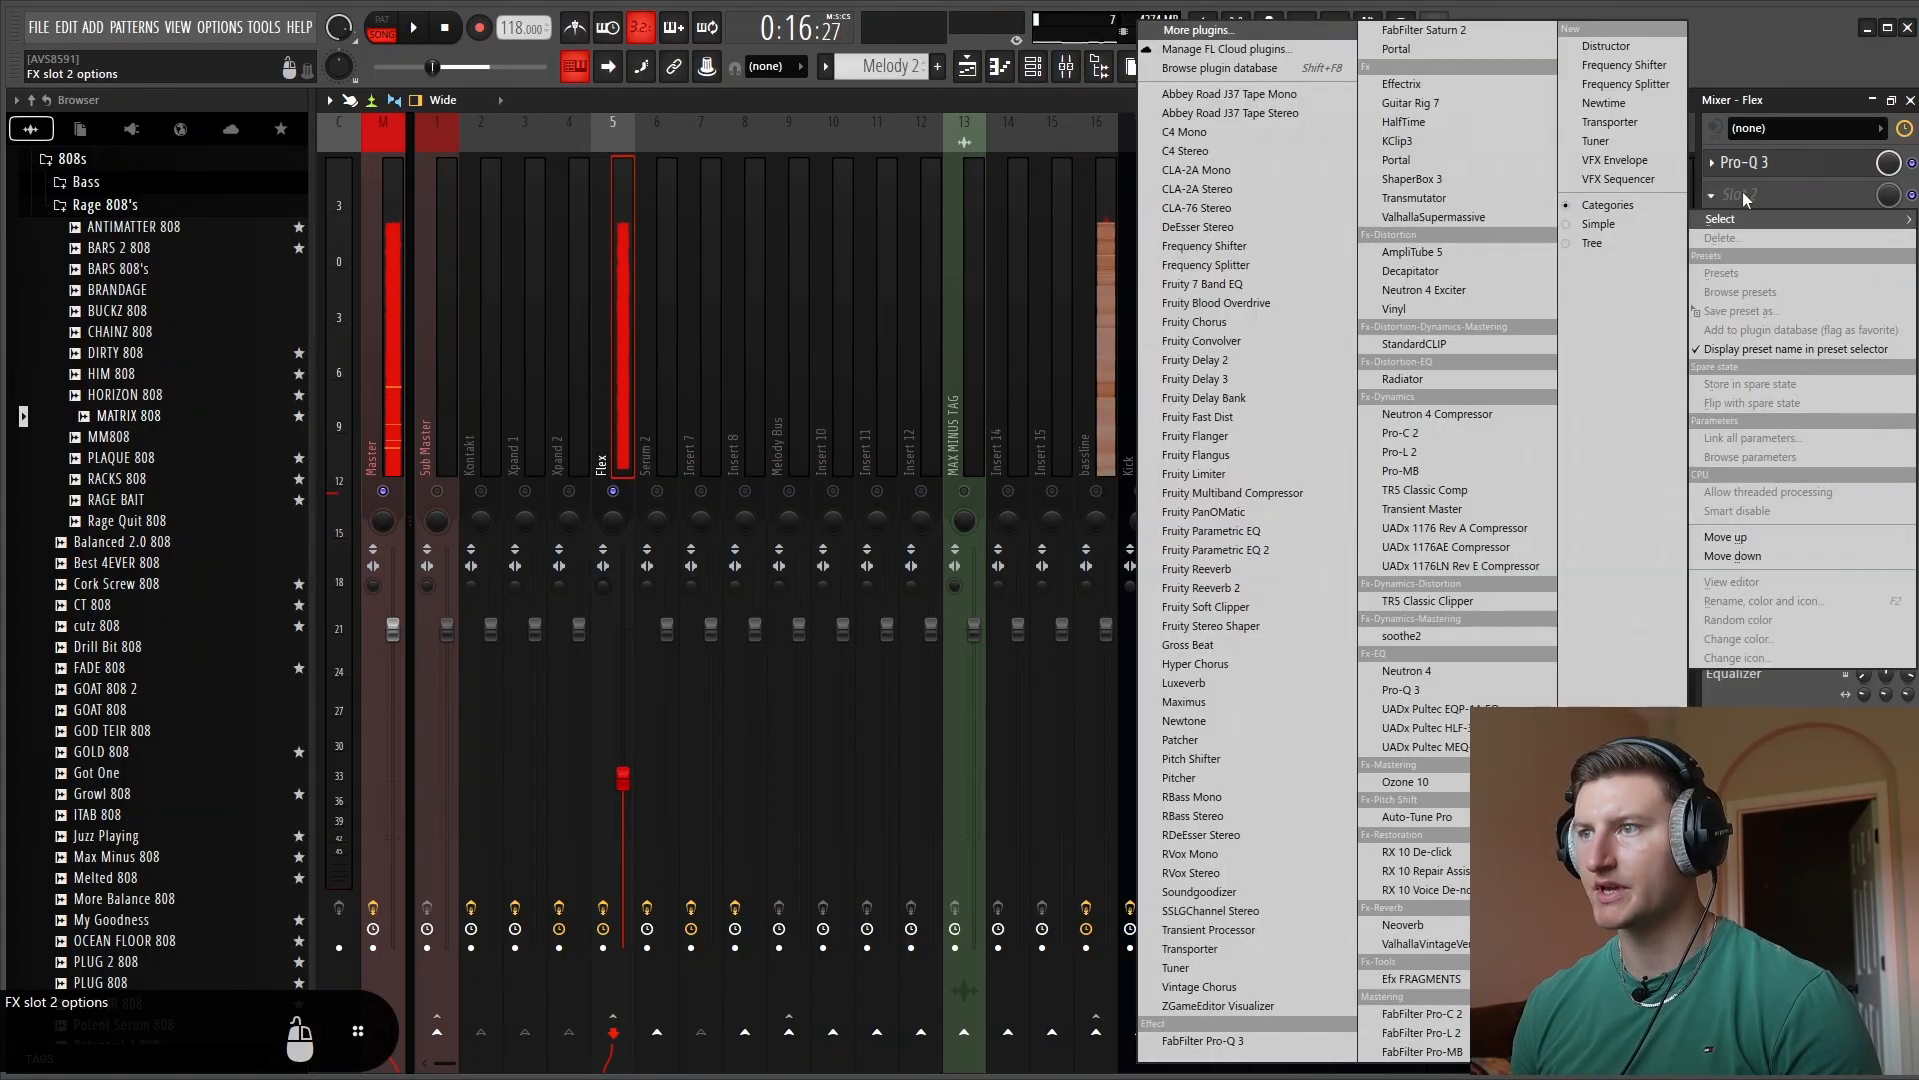
pyautogui.click(1467, 271)
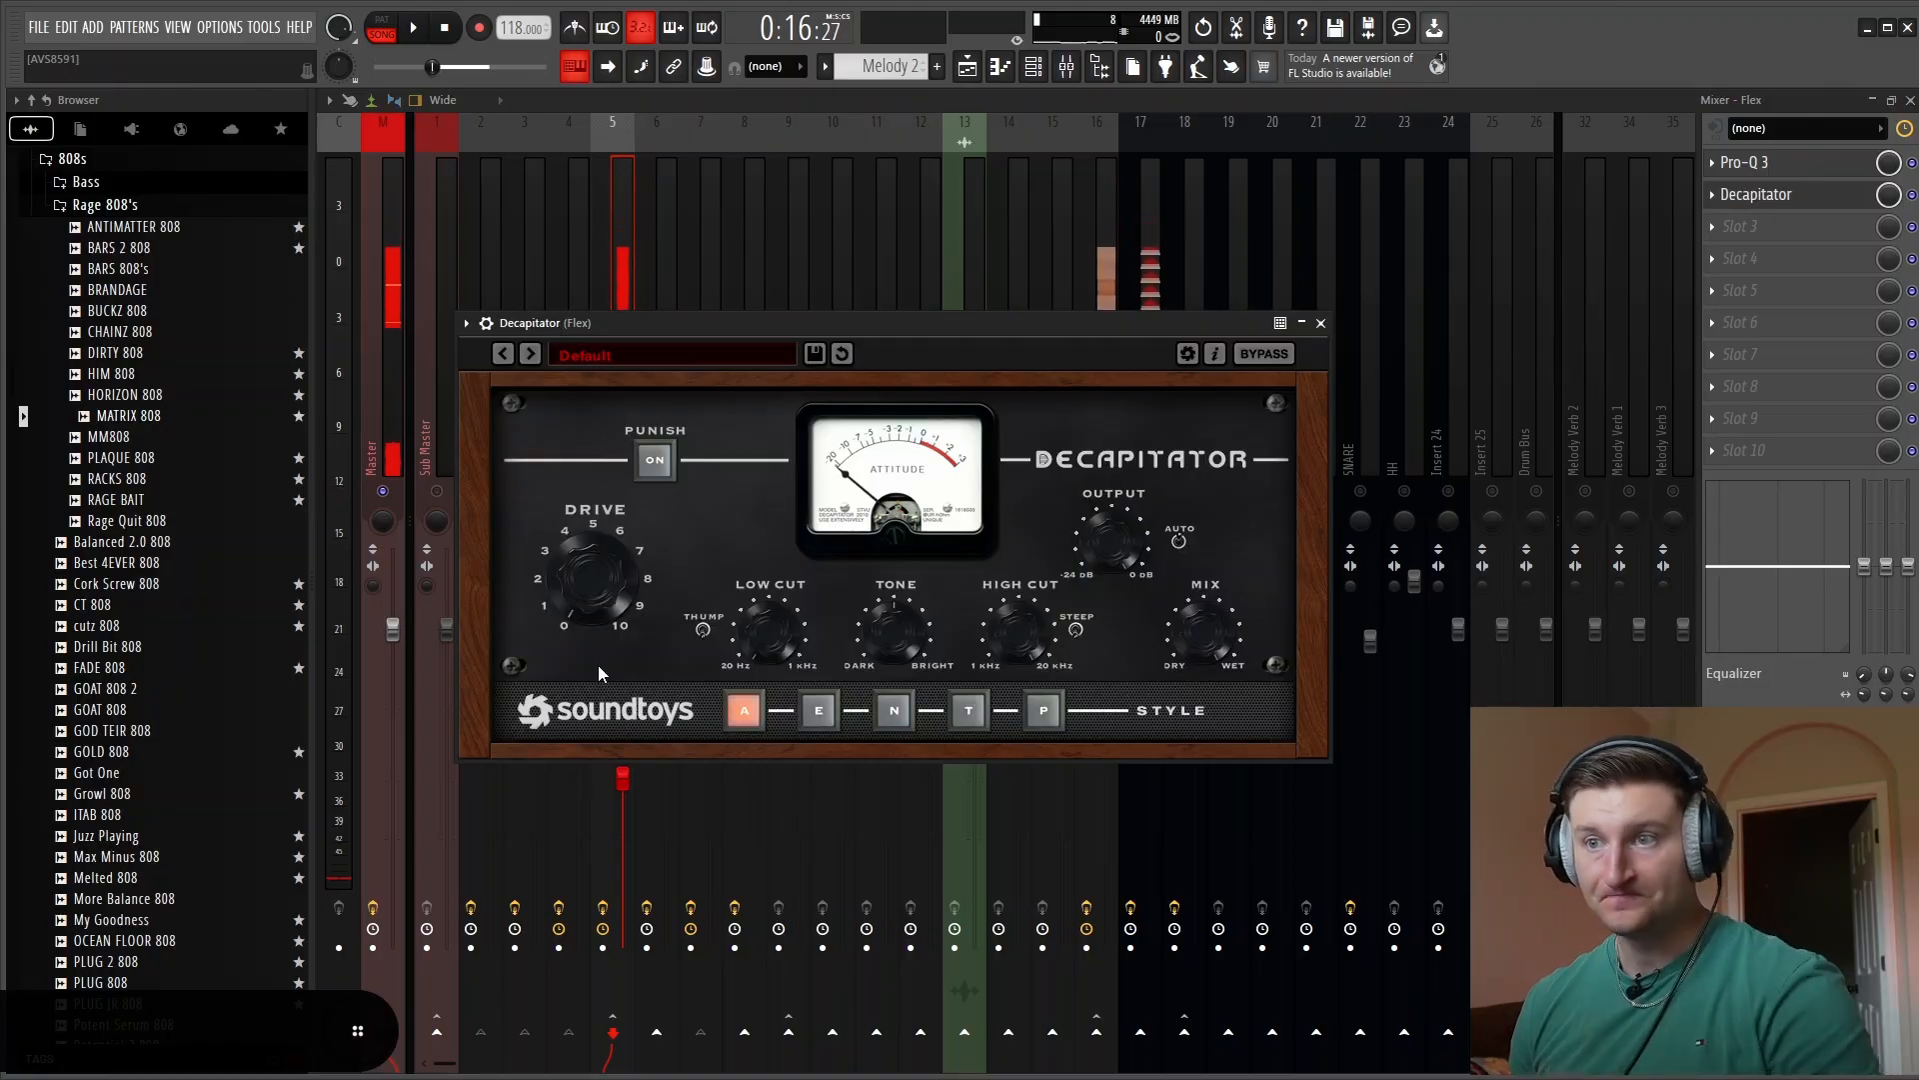
# Audition Decapitator's E style and Punish mode during playback, and set the Flex track's volume to about -7.5 dB
pyautogui.press('space')
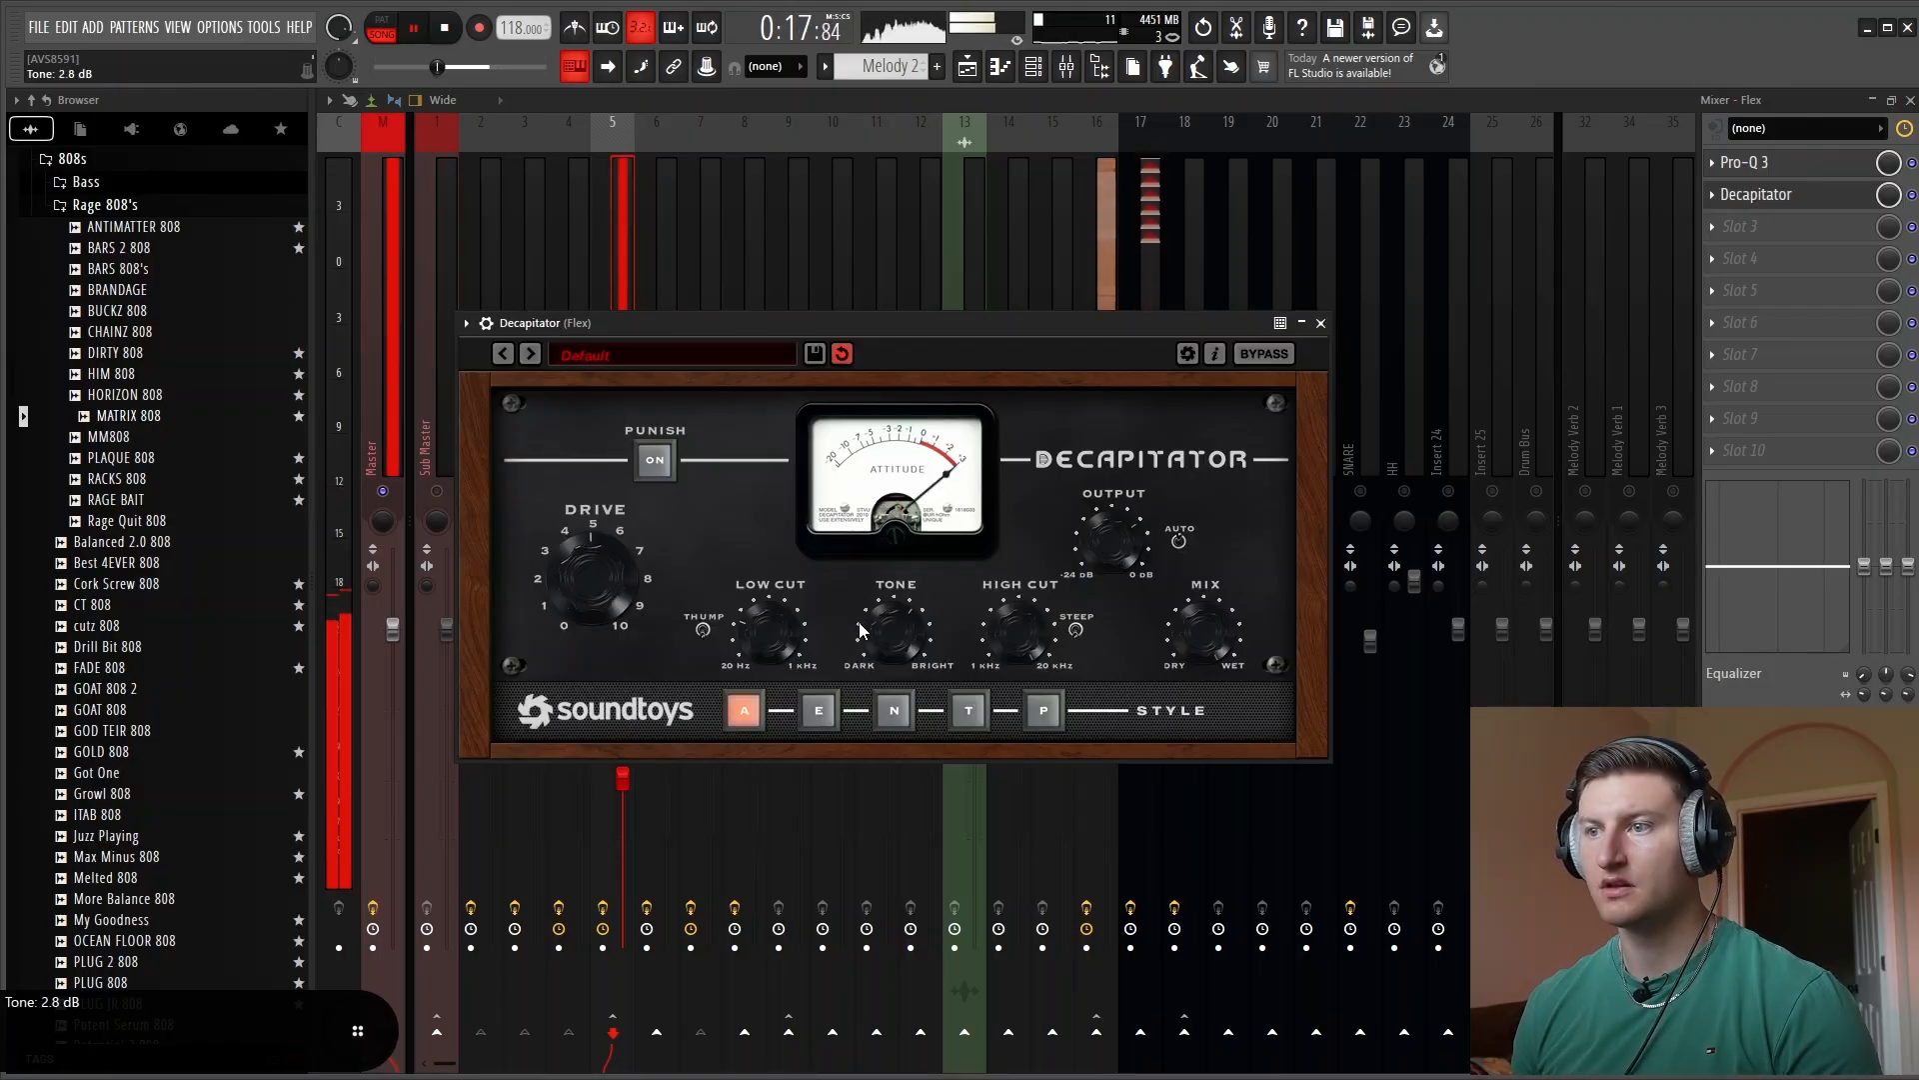
pyautogui.click(820, 709)
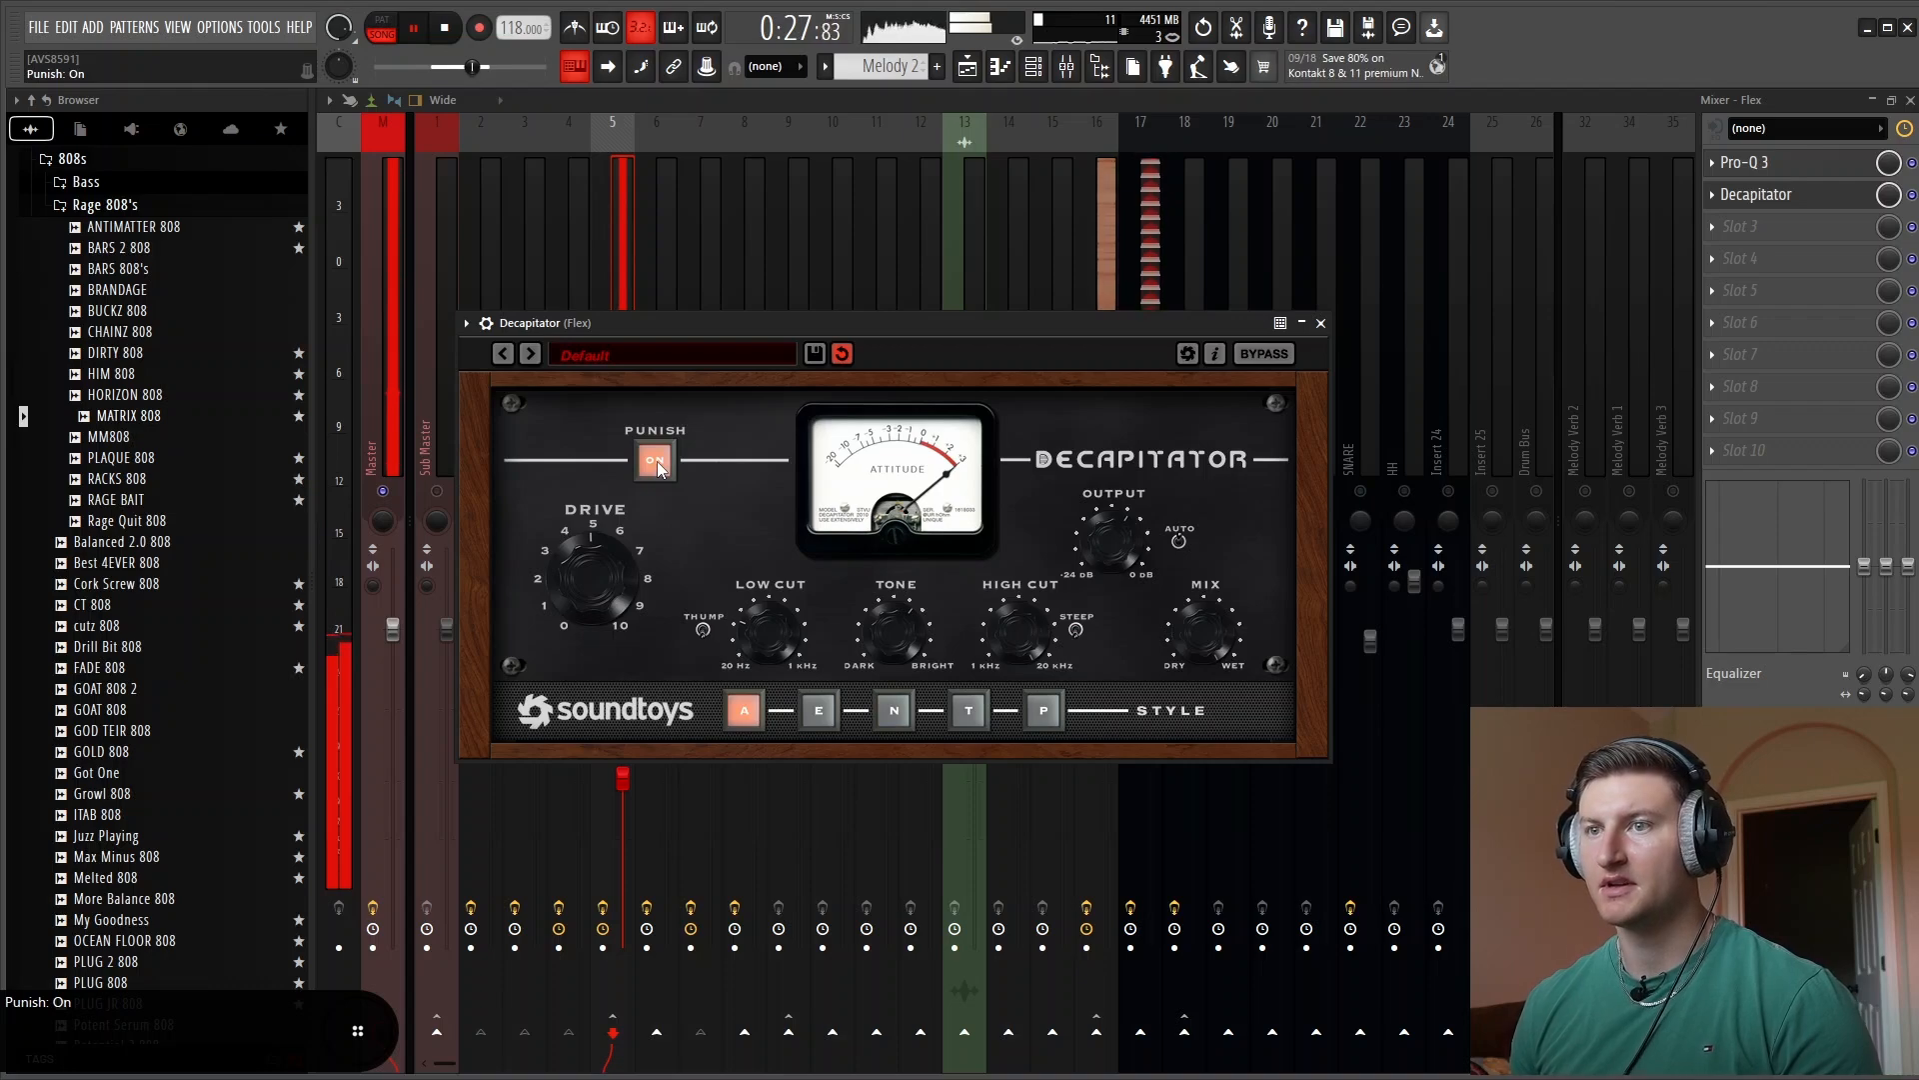
pyautogui.click(1320, 324)
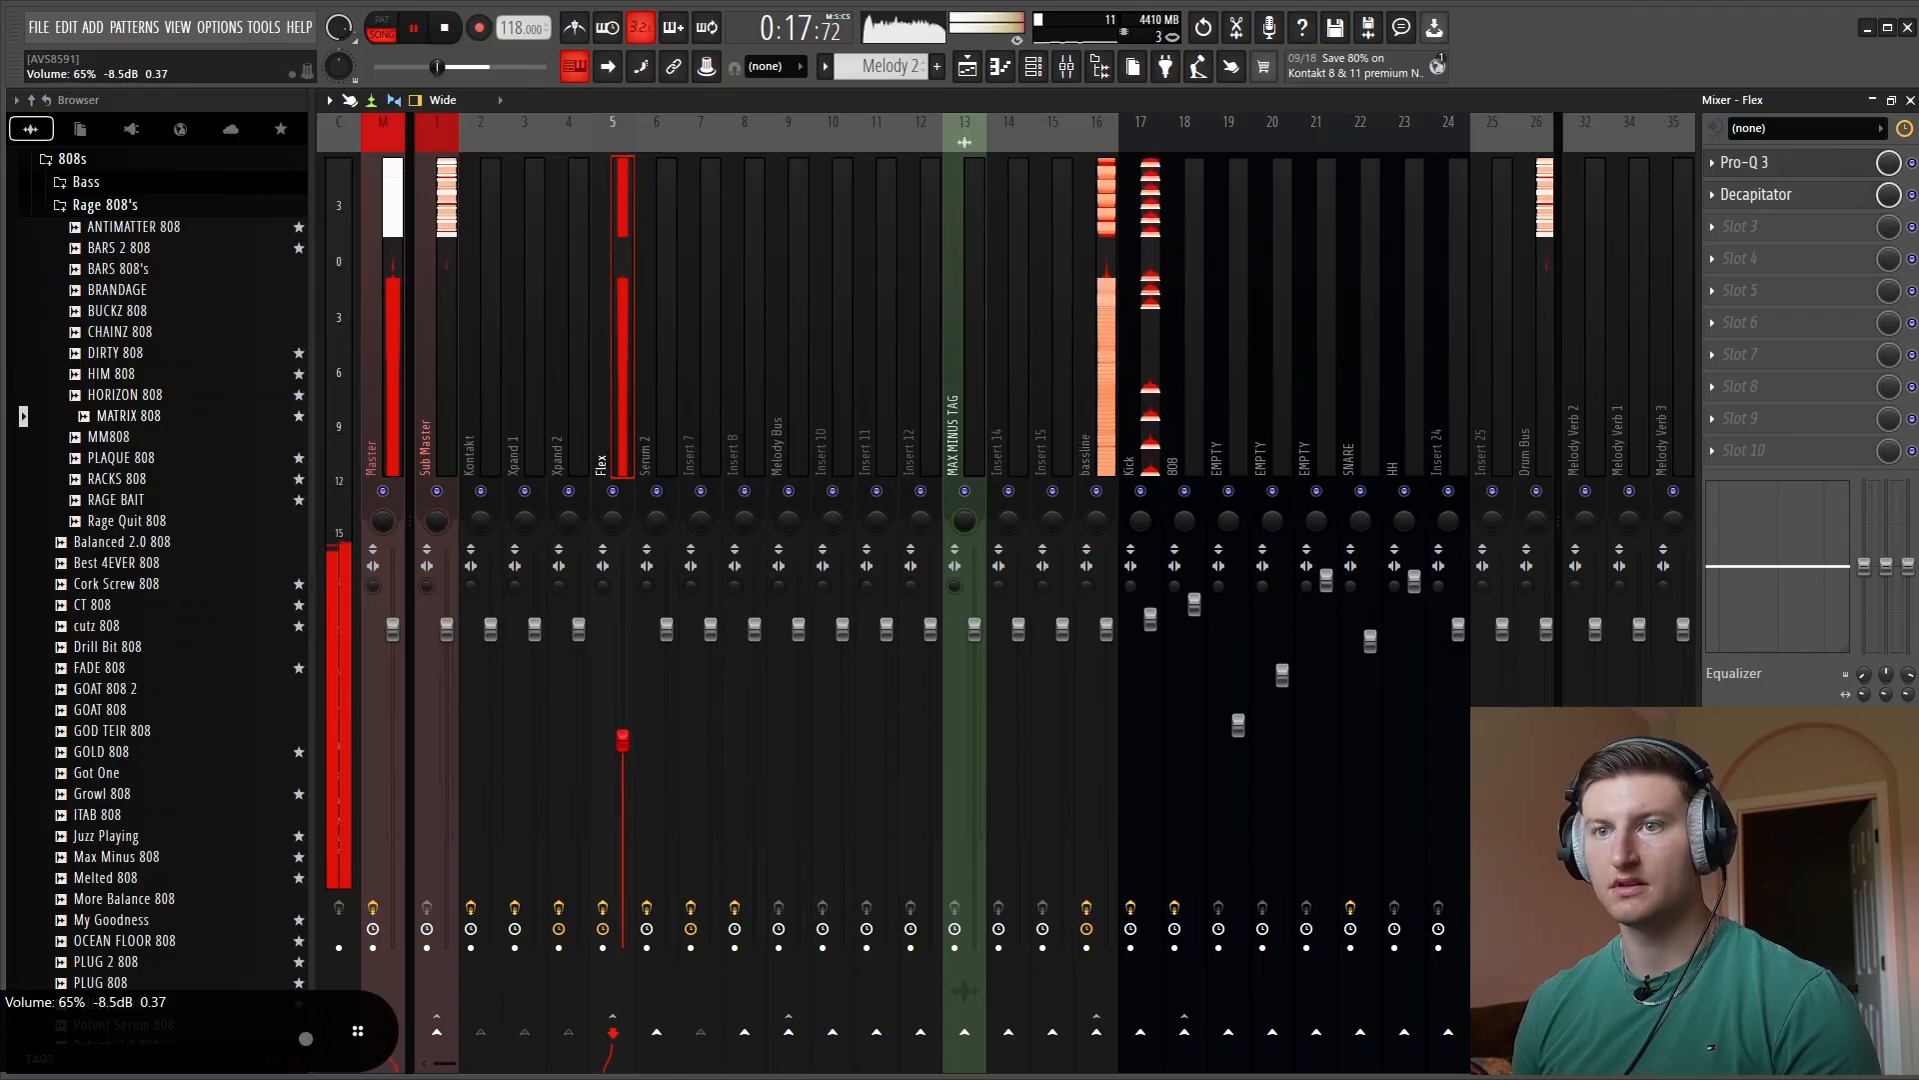
pyautogui.moveTo(622, 739); pyautogui.dragTo(628, 732)
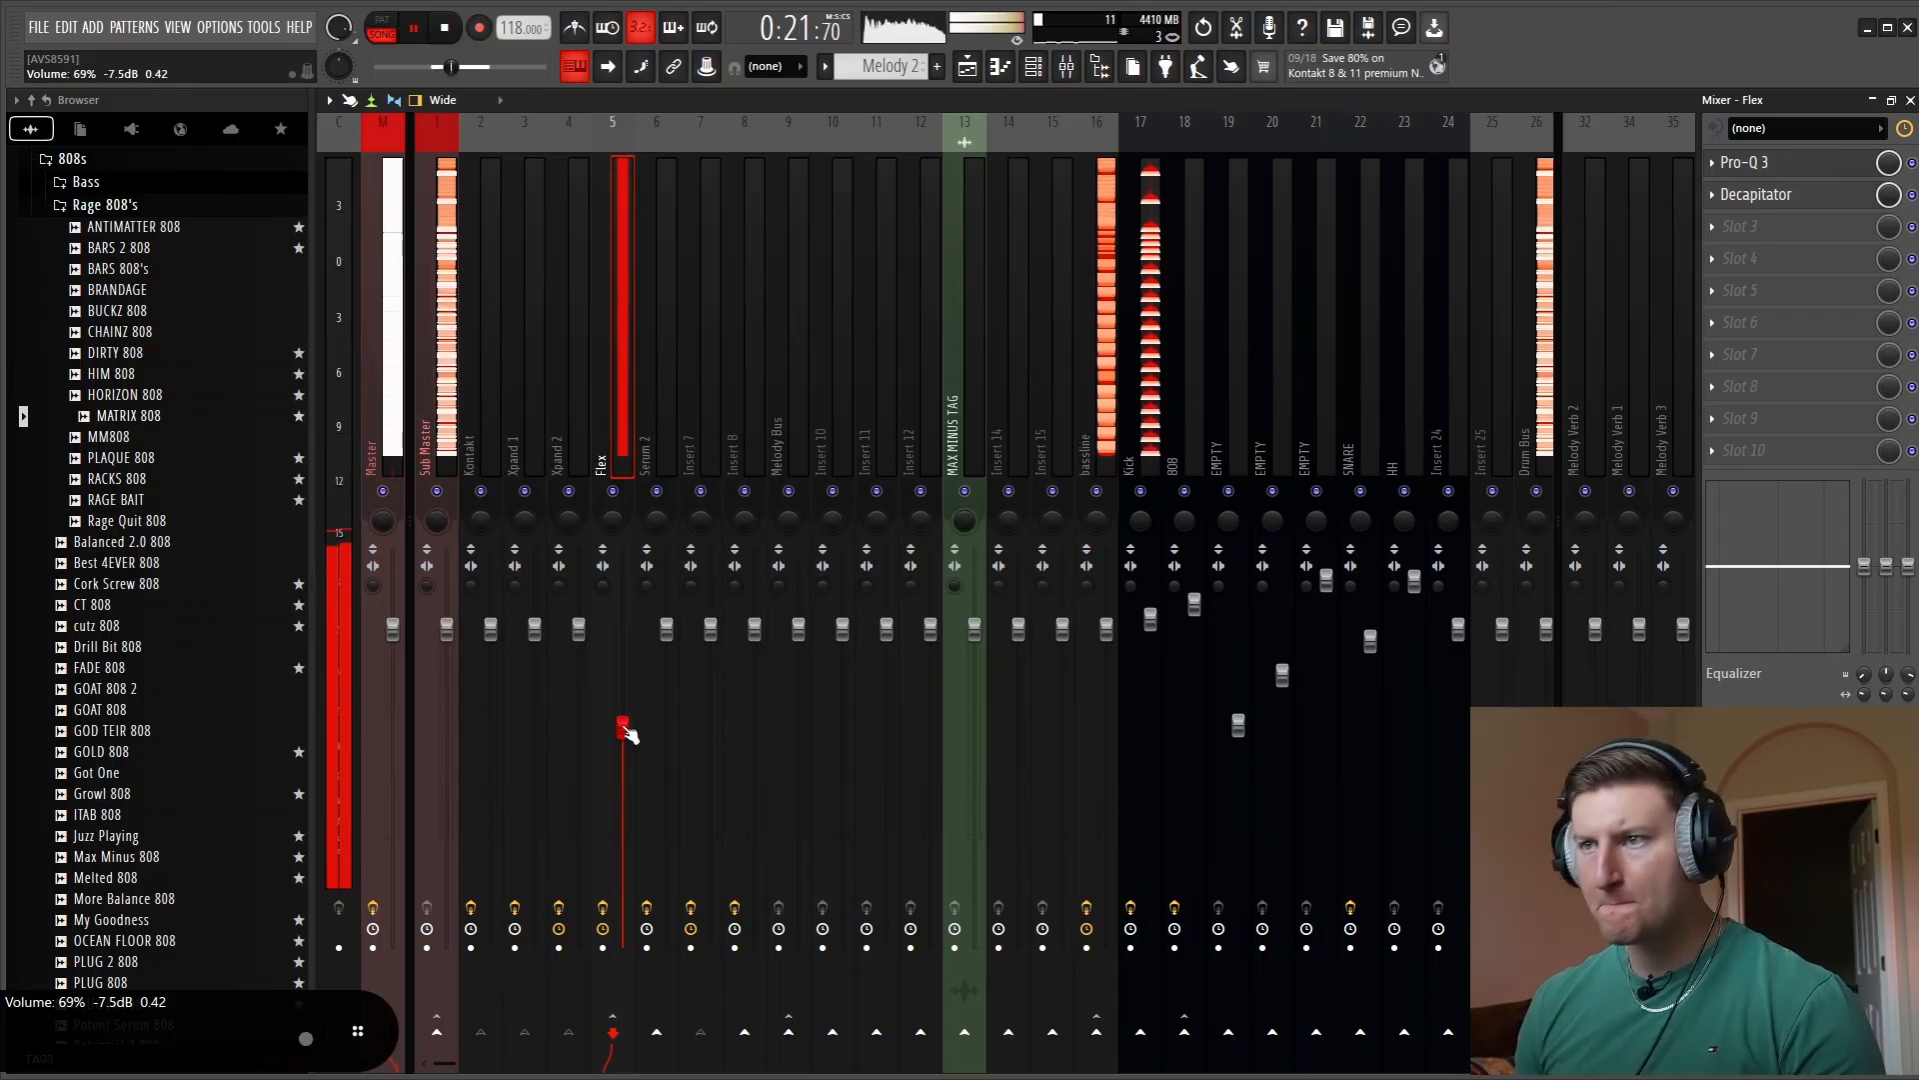
# Clone the Melody pattern and replace the Melody clip at bar 17 on Track 1 with the clone
pyautogui.click(966, 66)
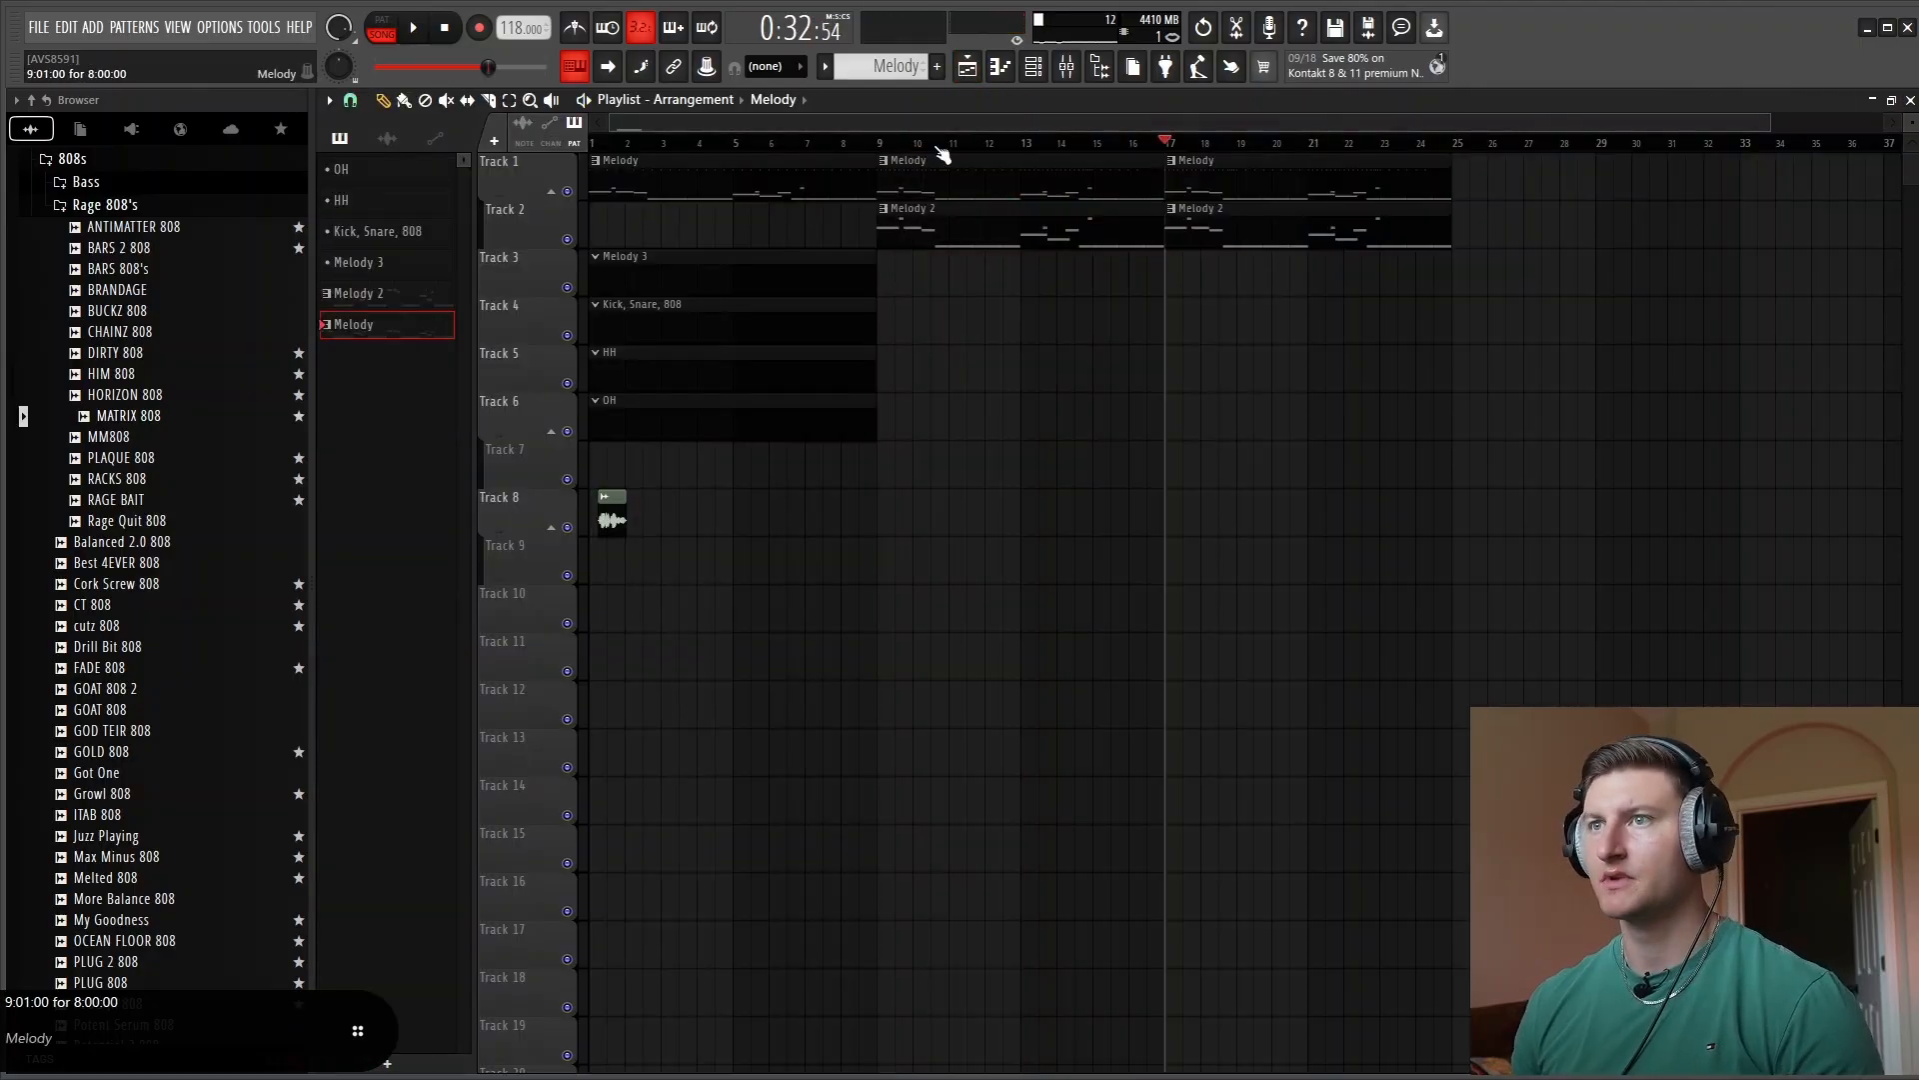
pyautogui.click(888, 66)
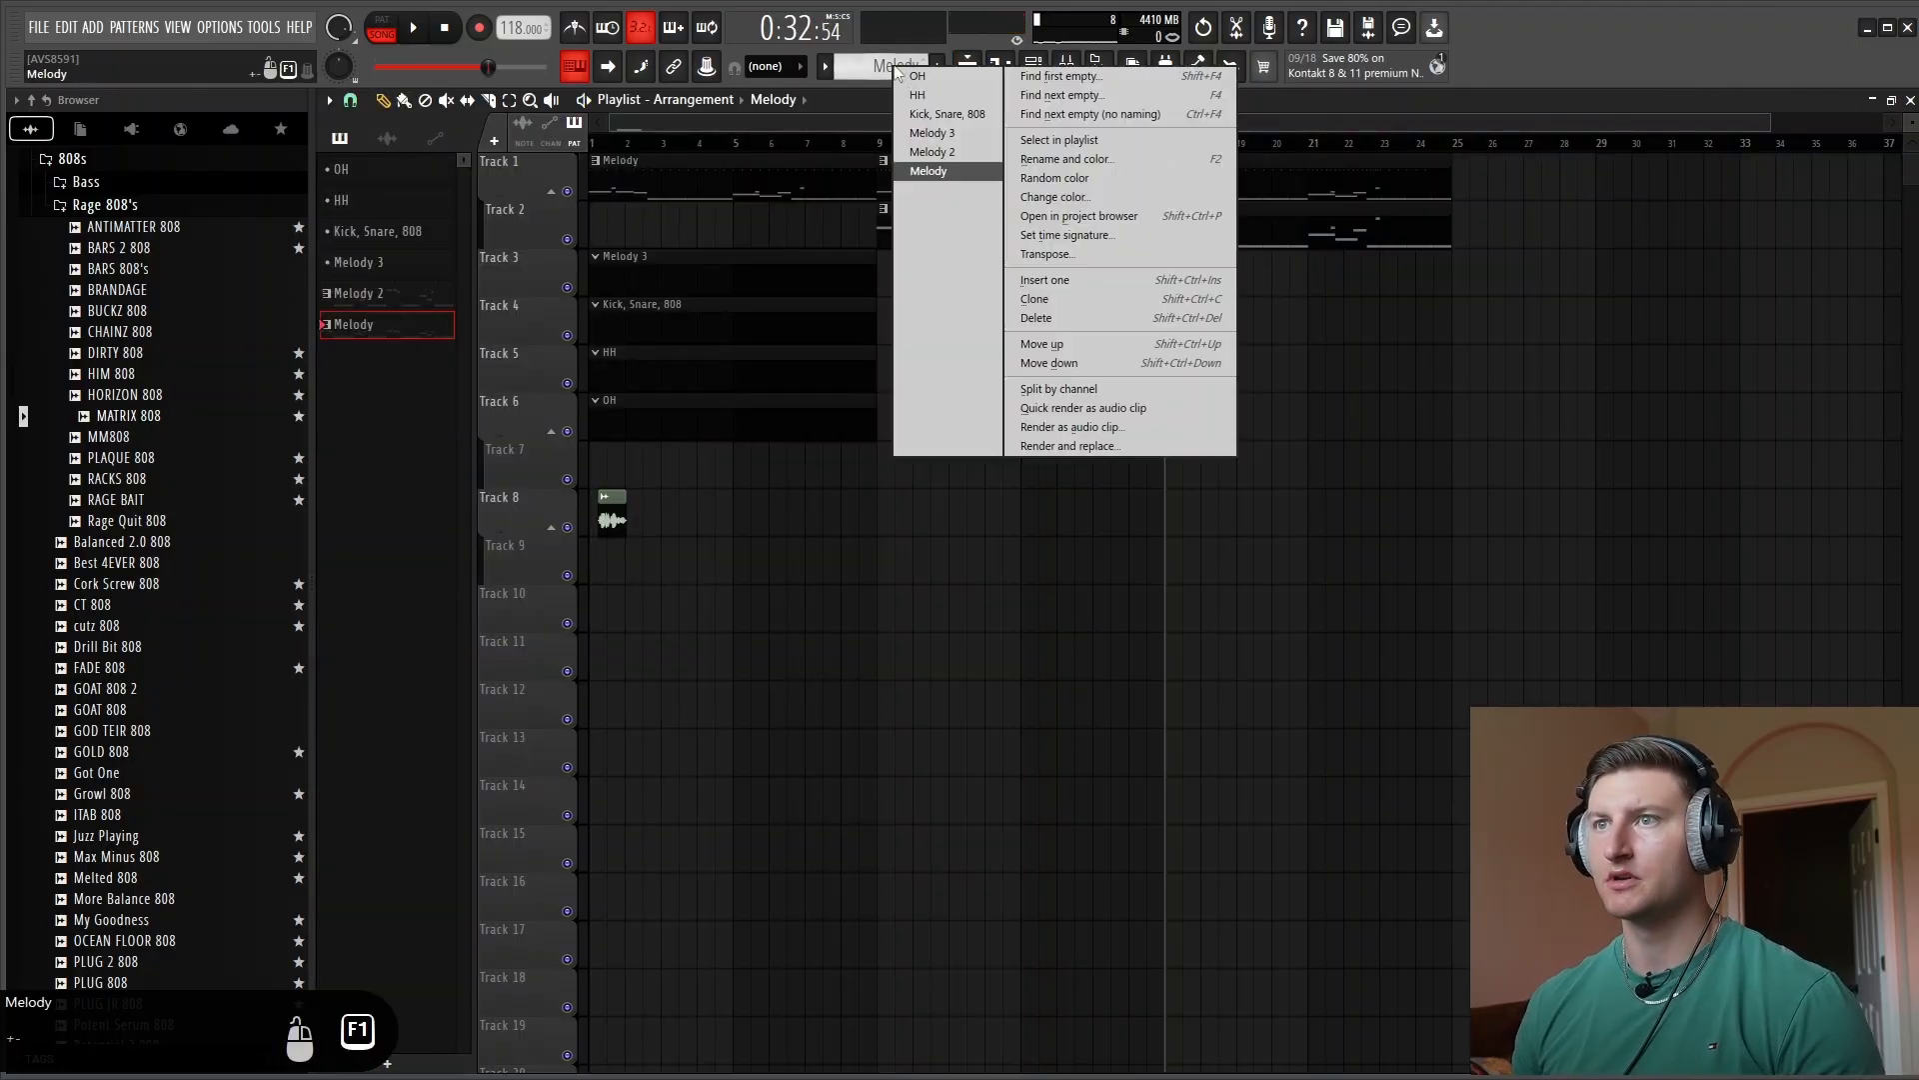
pyautogui.click(1049, 302)
pyautogui.click(1208, 175)
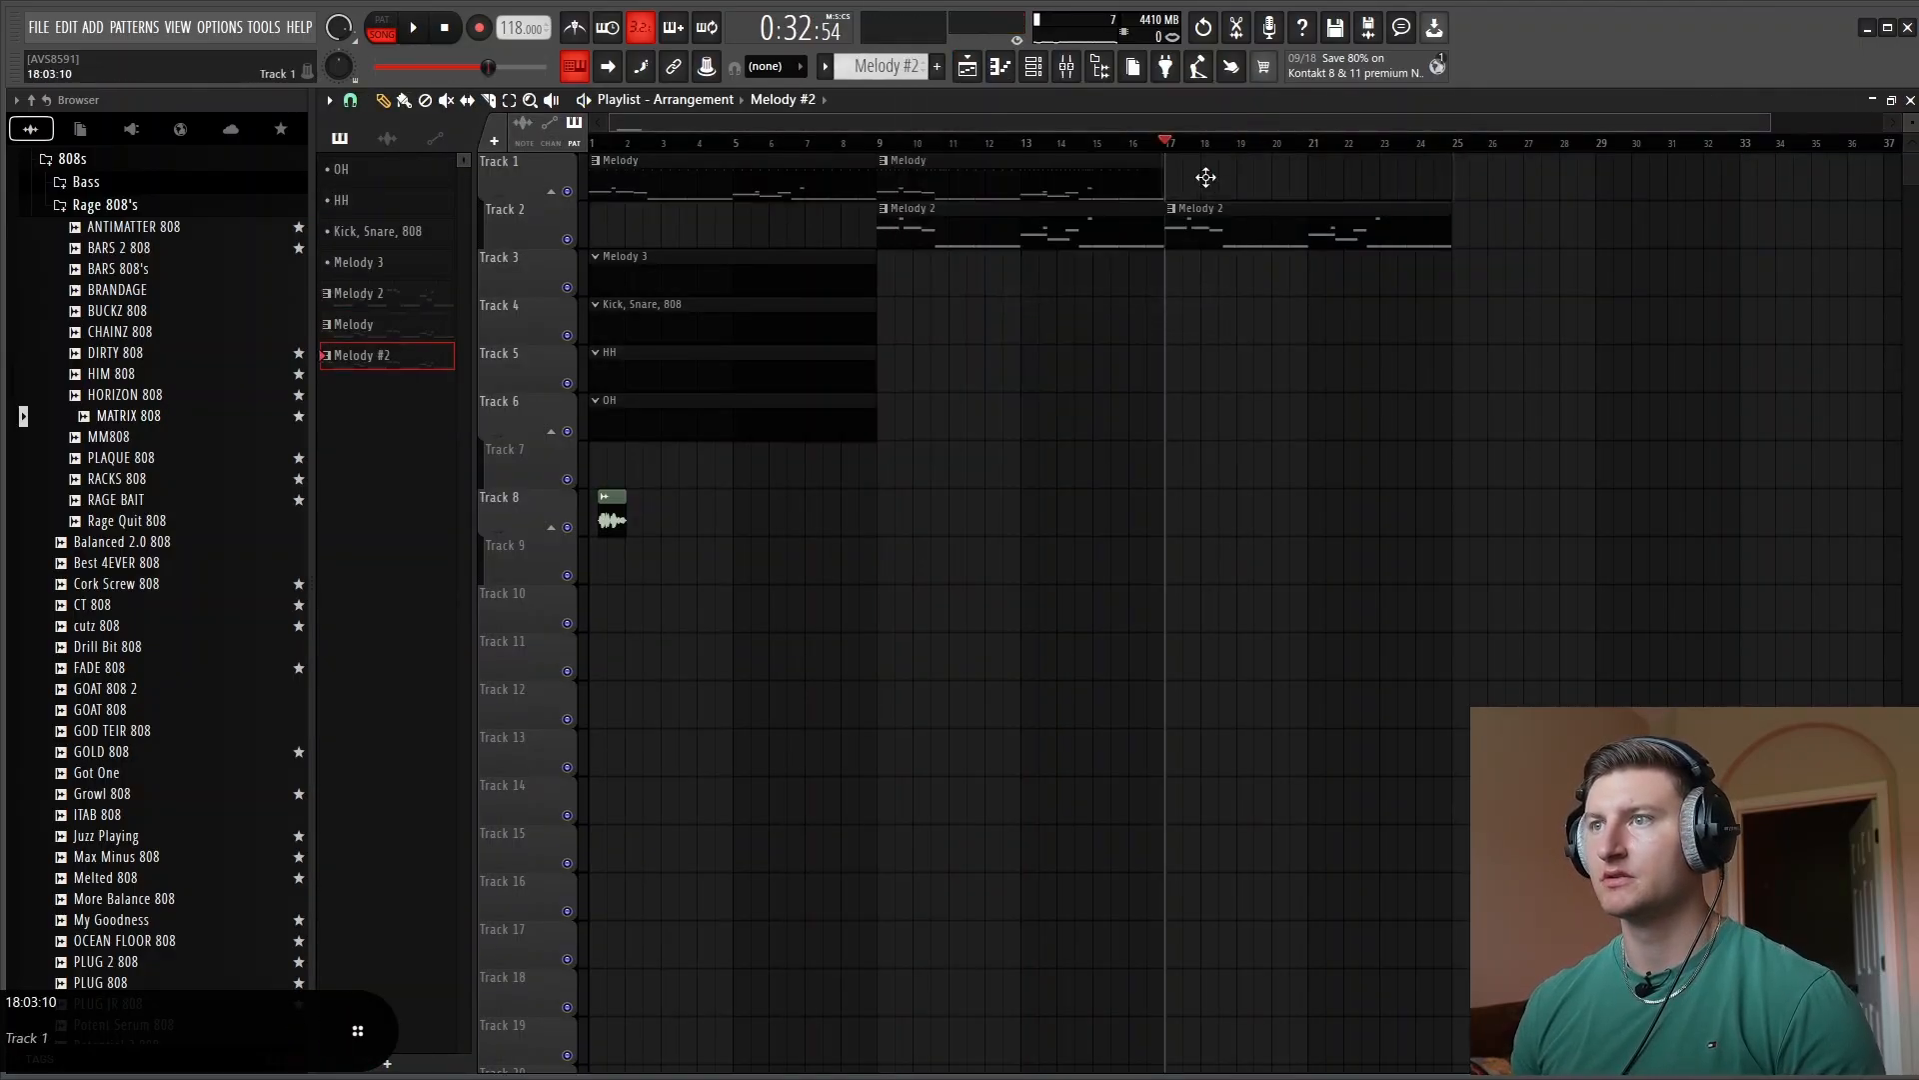
pyautogui.moveTo(1238, 181); pyautogui.dragTo(1195, 172)
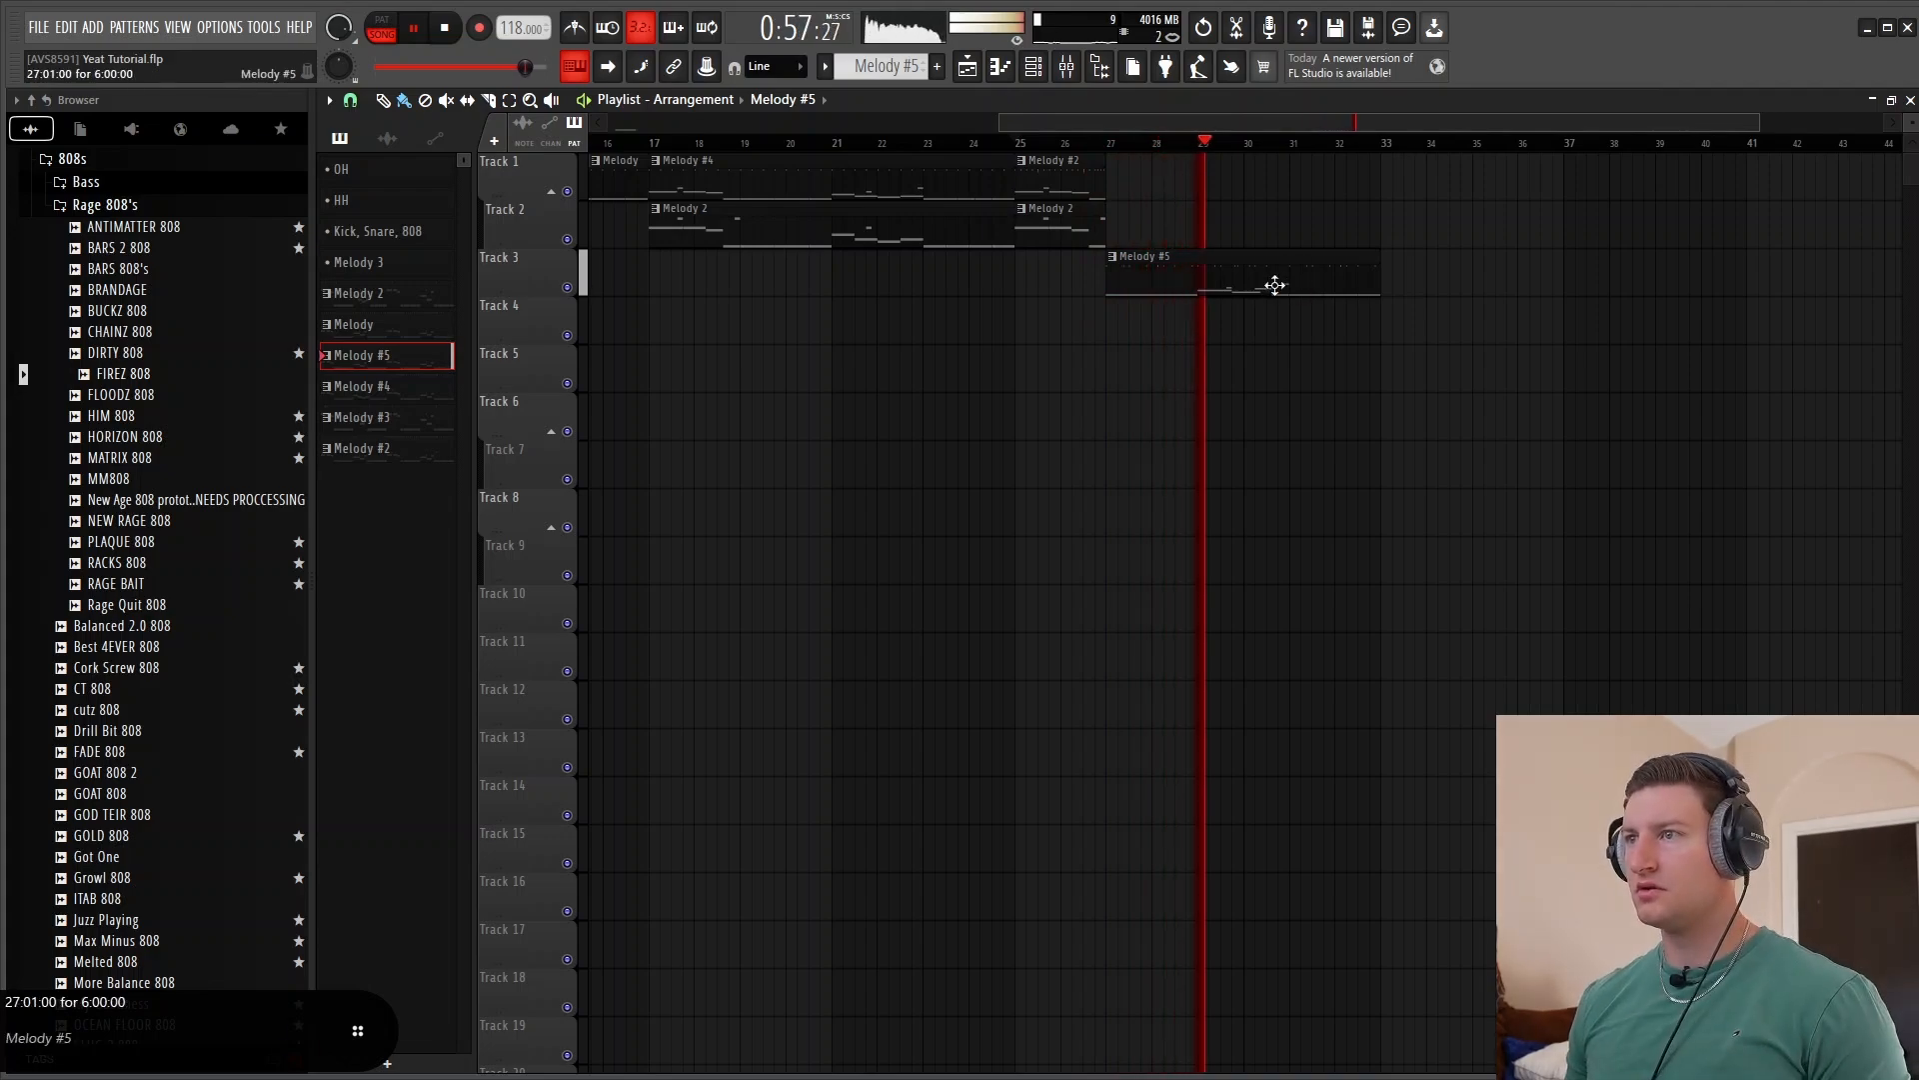
# In Melody #5's Goat Snare piano roll, add a D#5 note late in bar 6 and a D5 note late in bar 7
pyautogui.click(1034, 66)
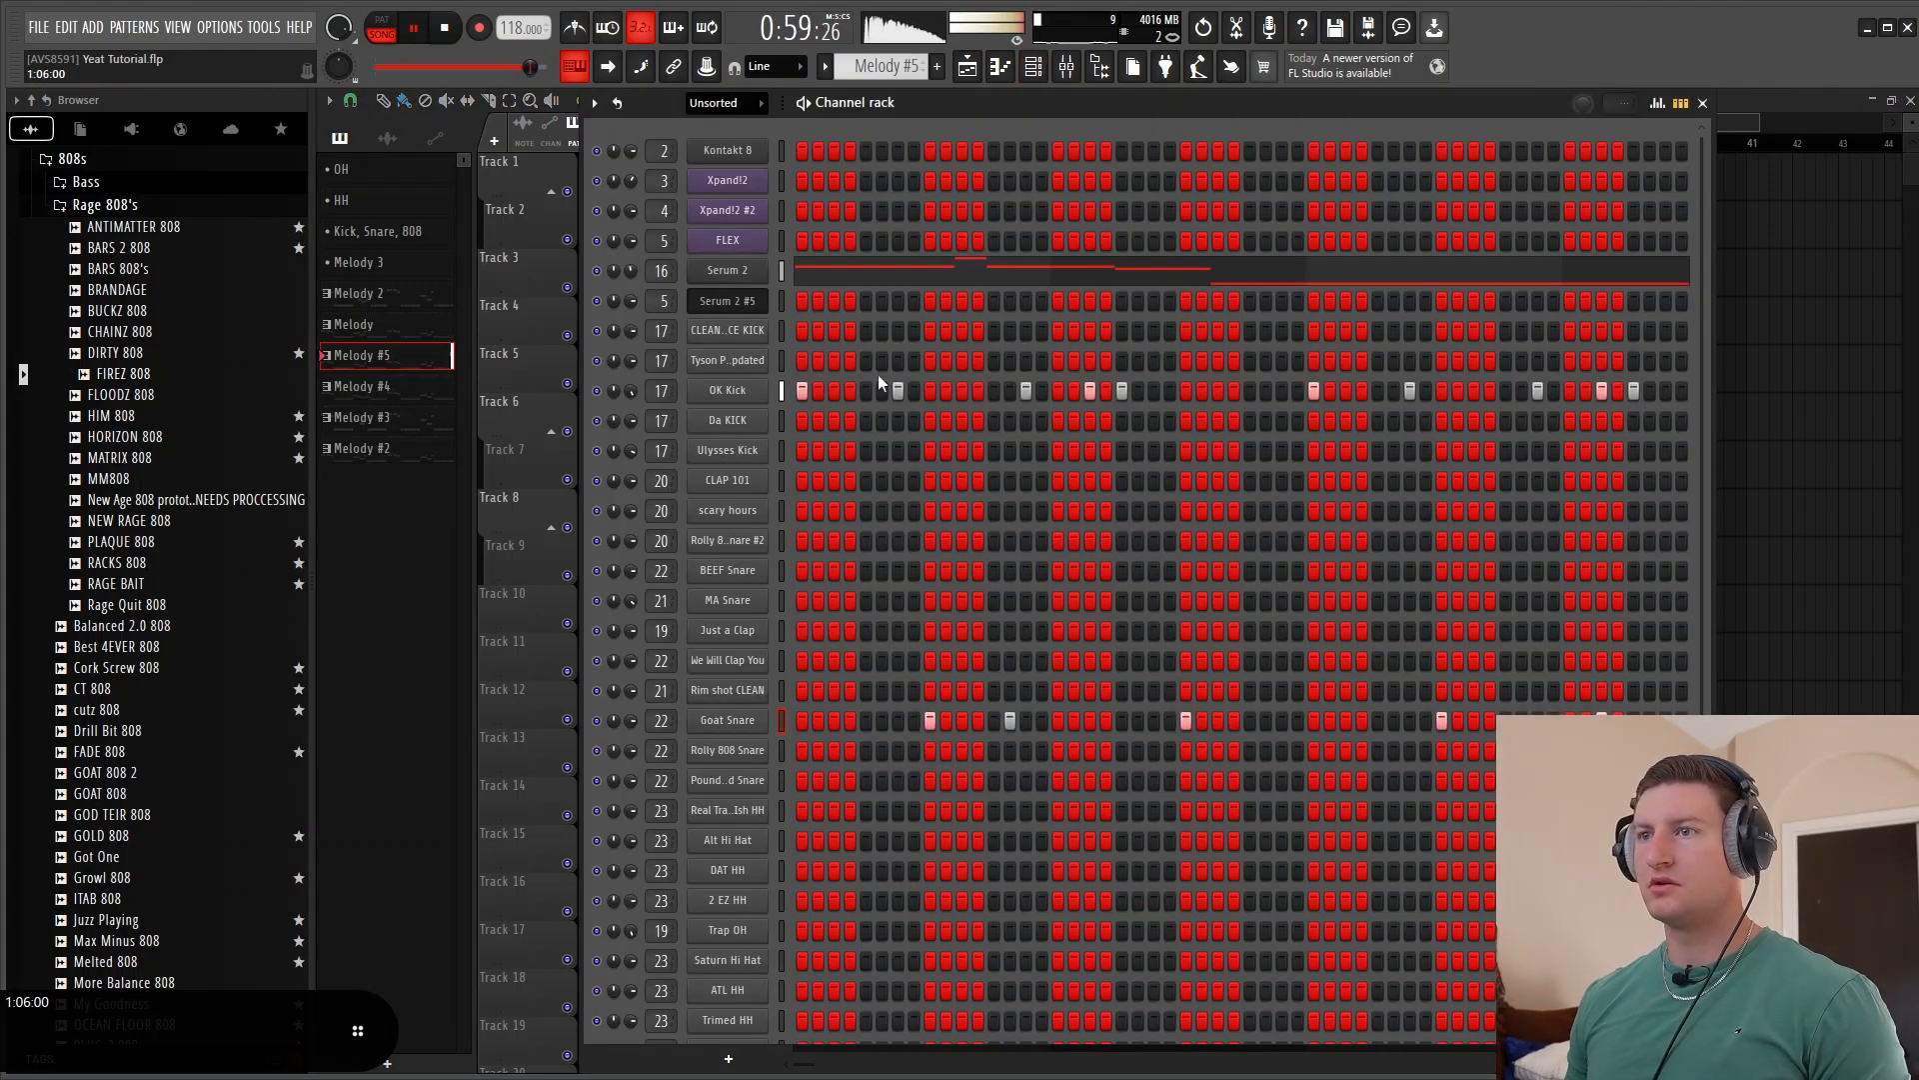
pyautogui.click(999, 66)
pyautogui.click(858, 131)
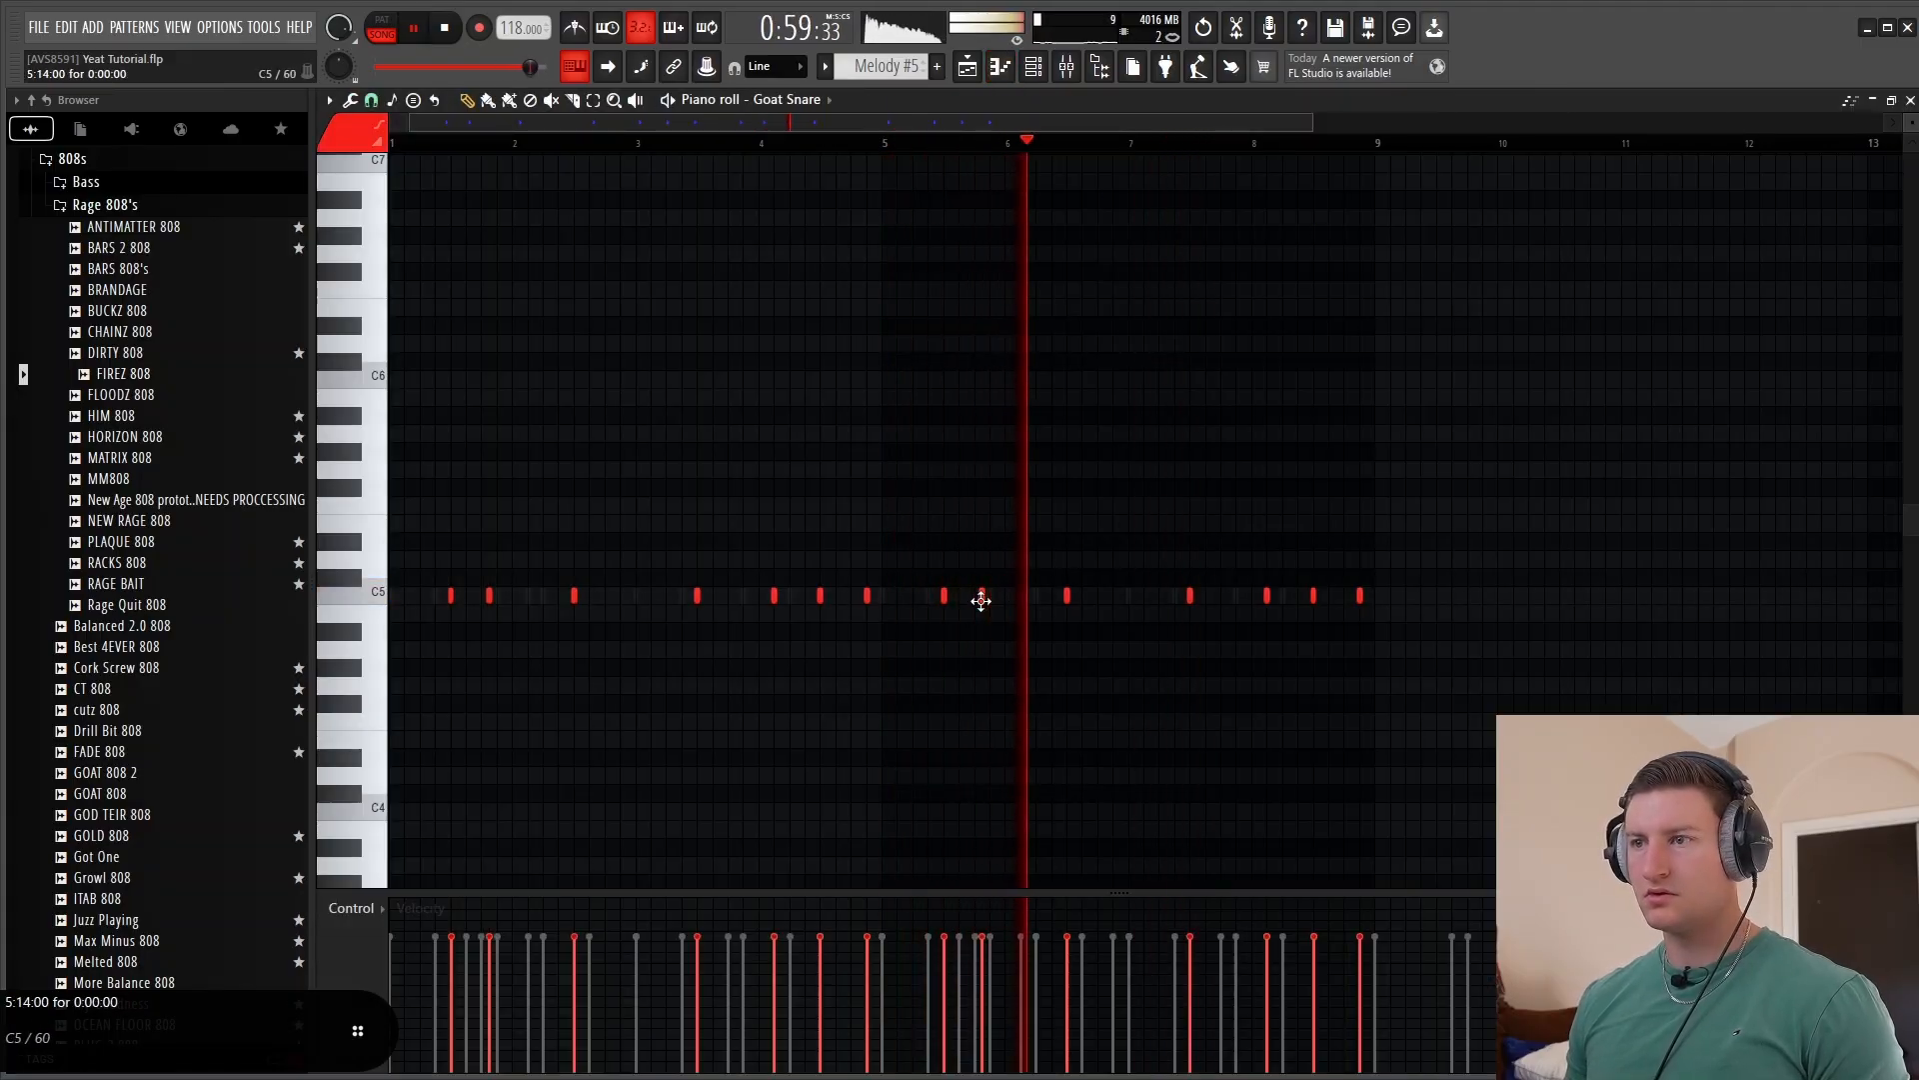
pyautogui.press('space')
pyautogui.click(1114, 540)
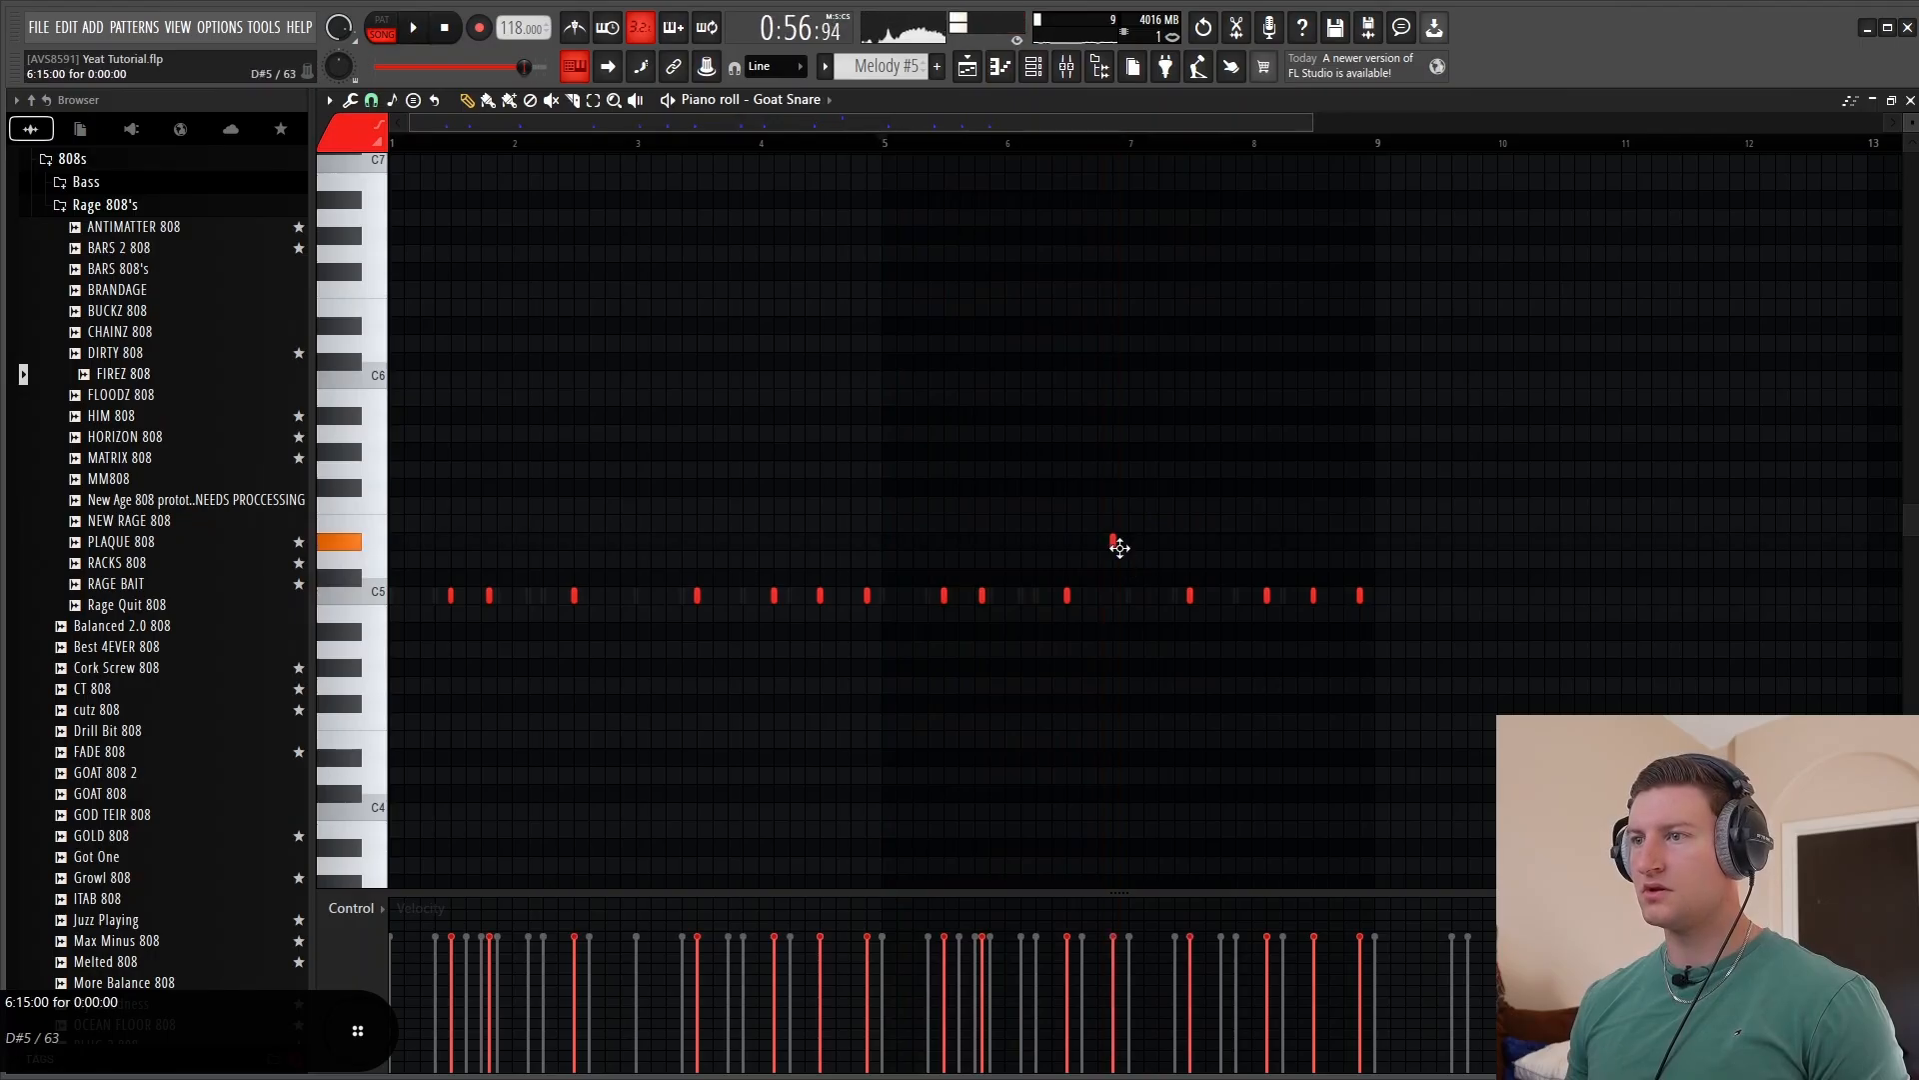
pyautogui.press('space')
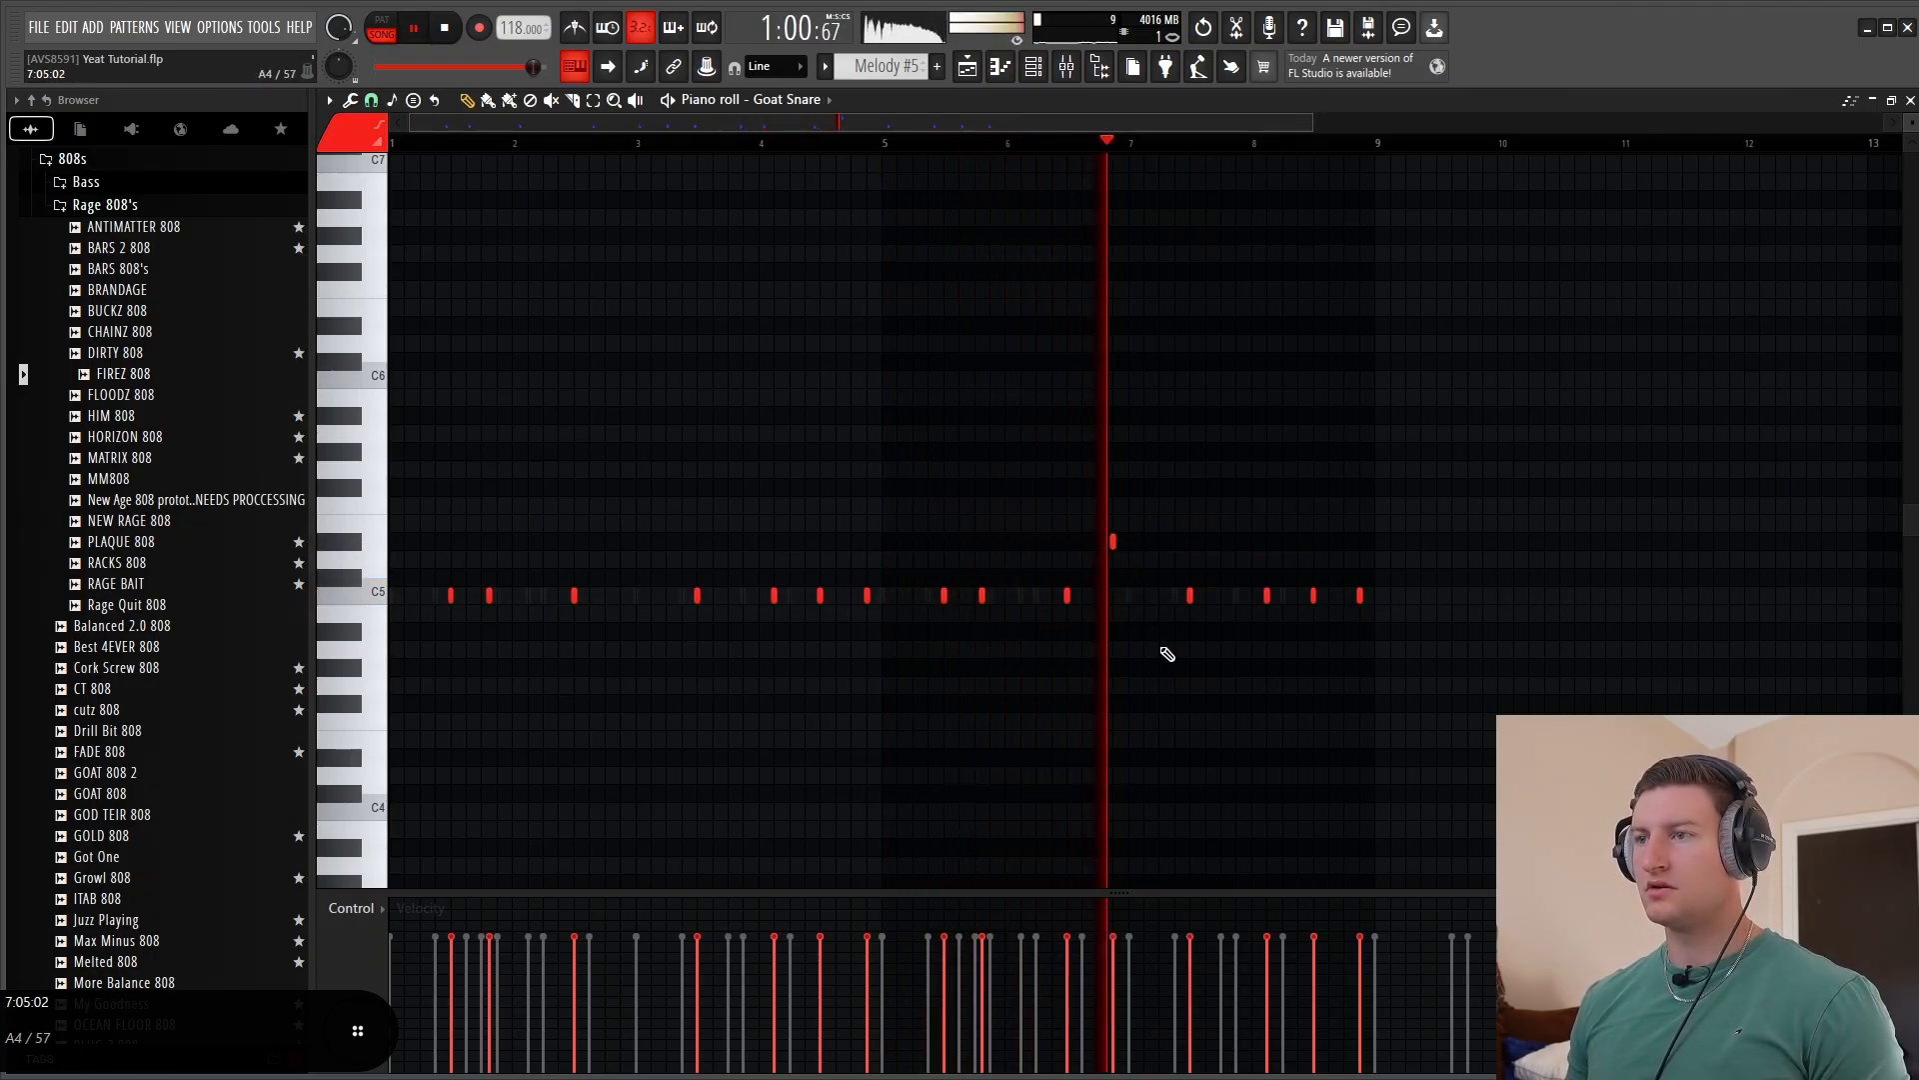
pyautogui.click(1236, 559)
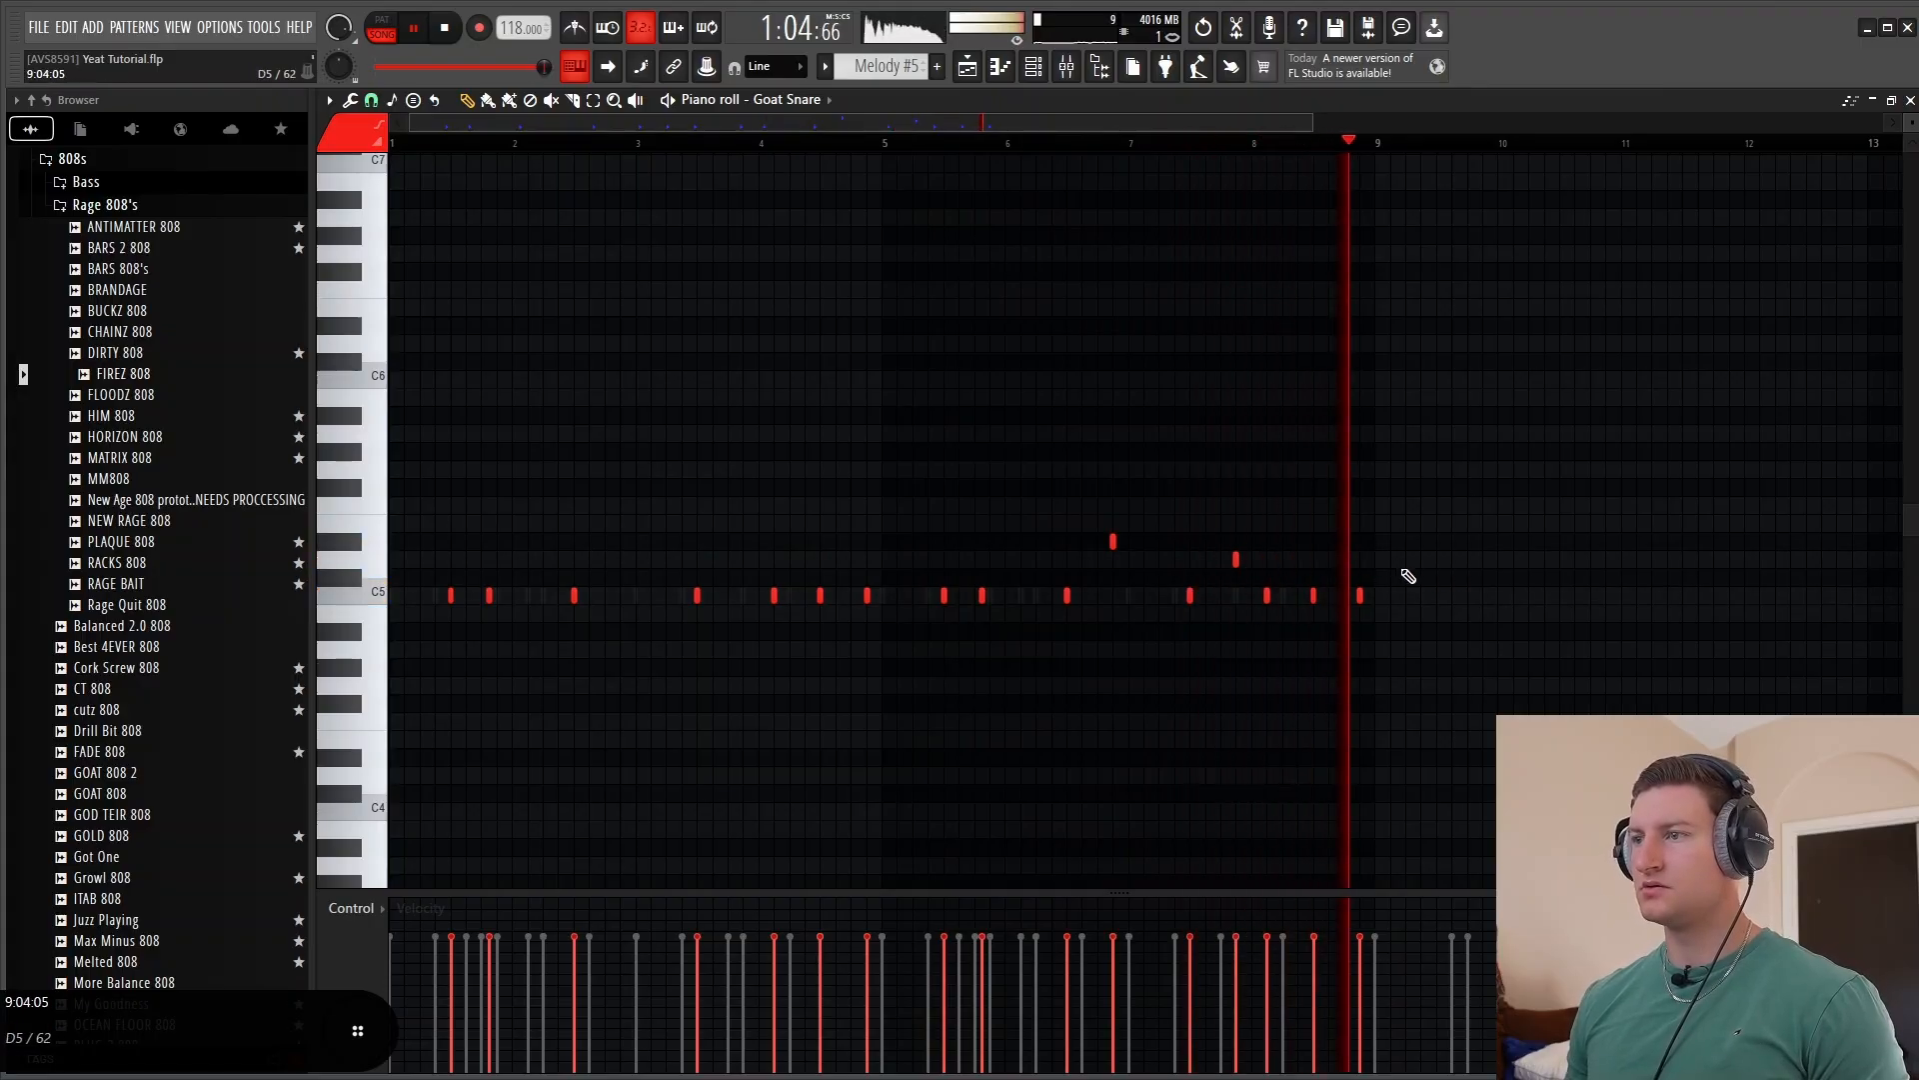
# Add a four-note E5 snare roll at the end of bar 8, delete the C5 note beneath it, and play the result
pyautogui.press('space')
pyautogui.click(1346, 525)
pyautogui.scroll(3, 1400, 579)
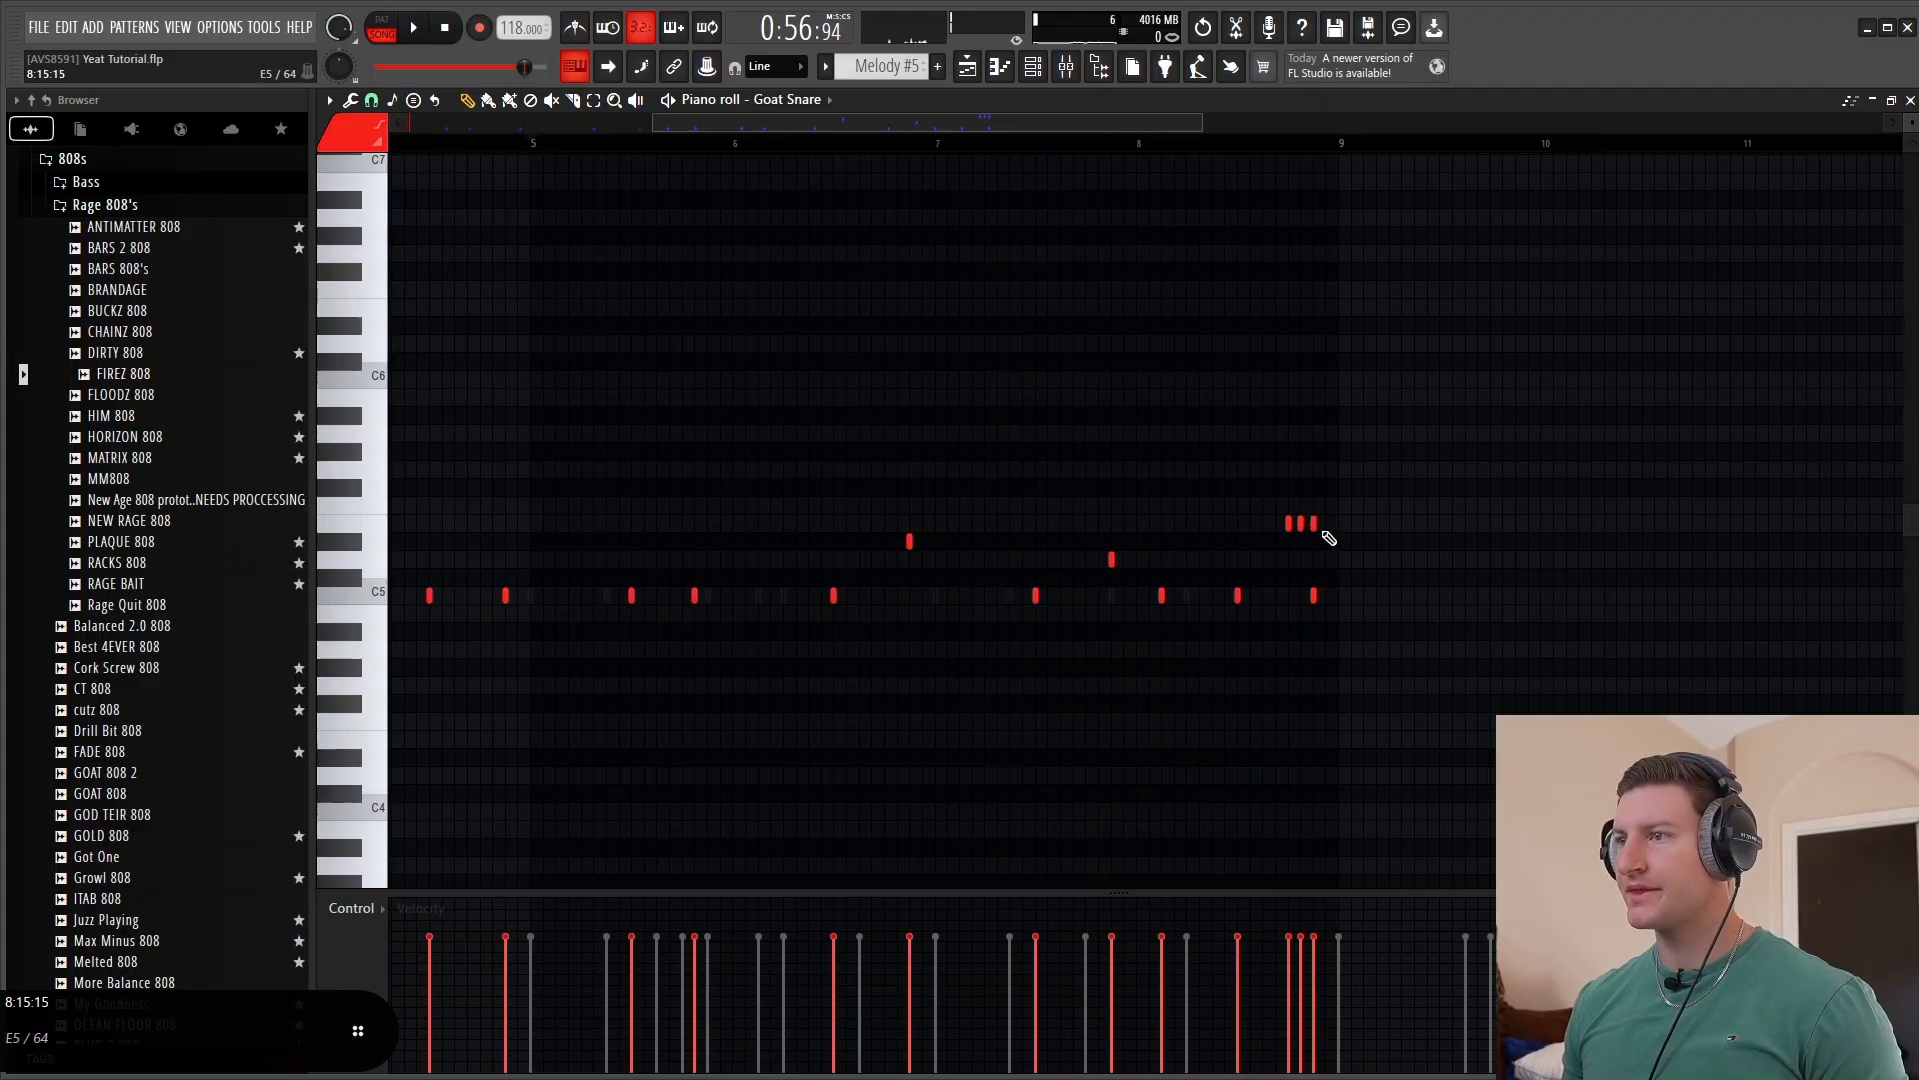
pyautogui.rightClick(1313, 596)
pyautogui.press('space')
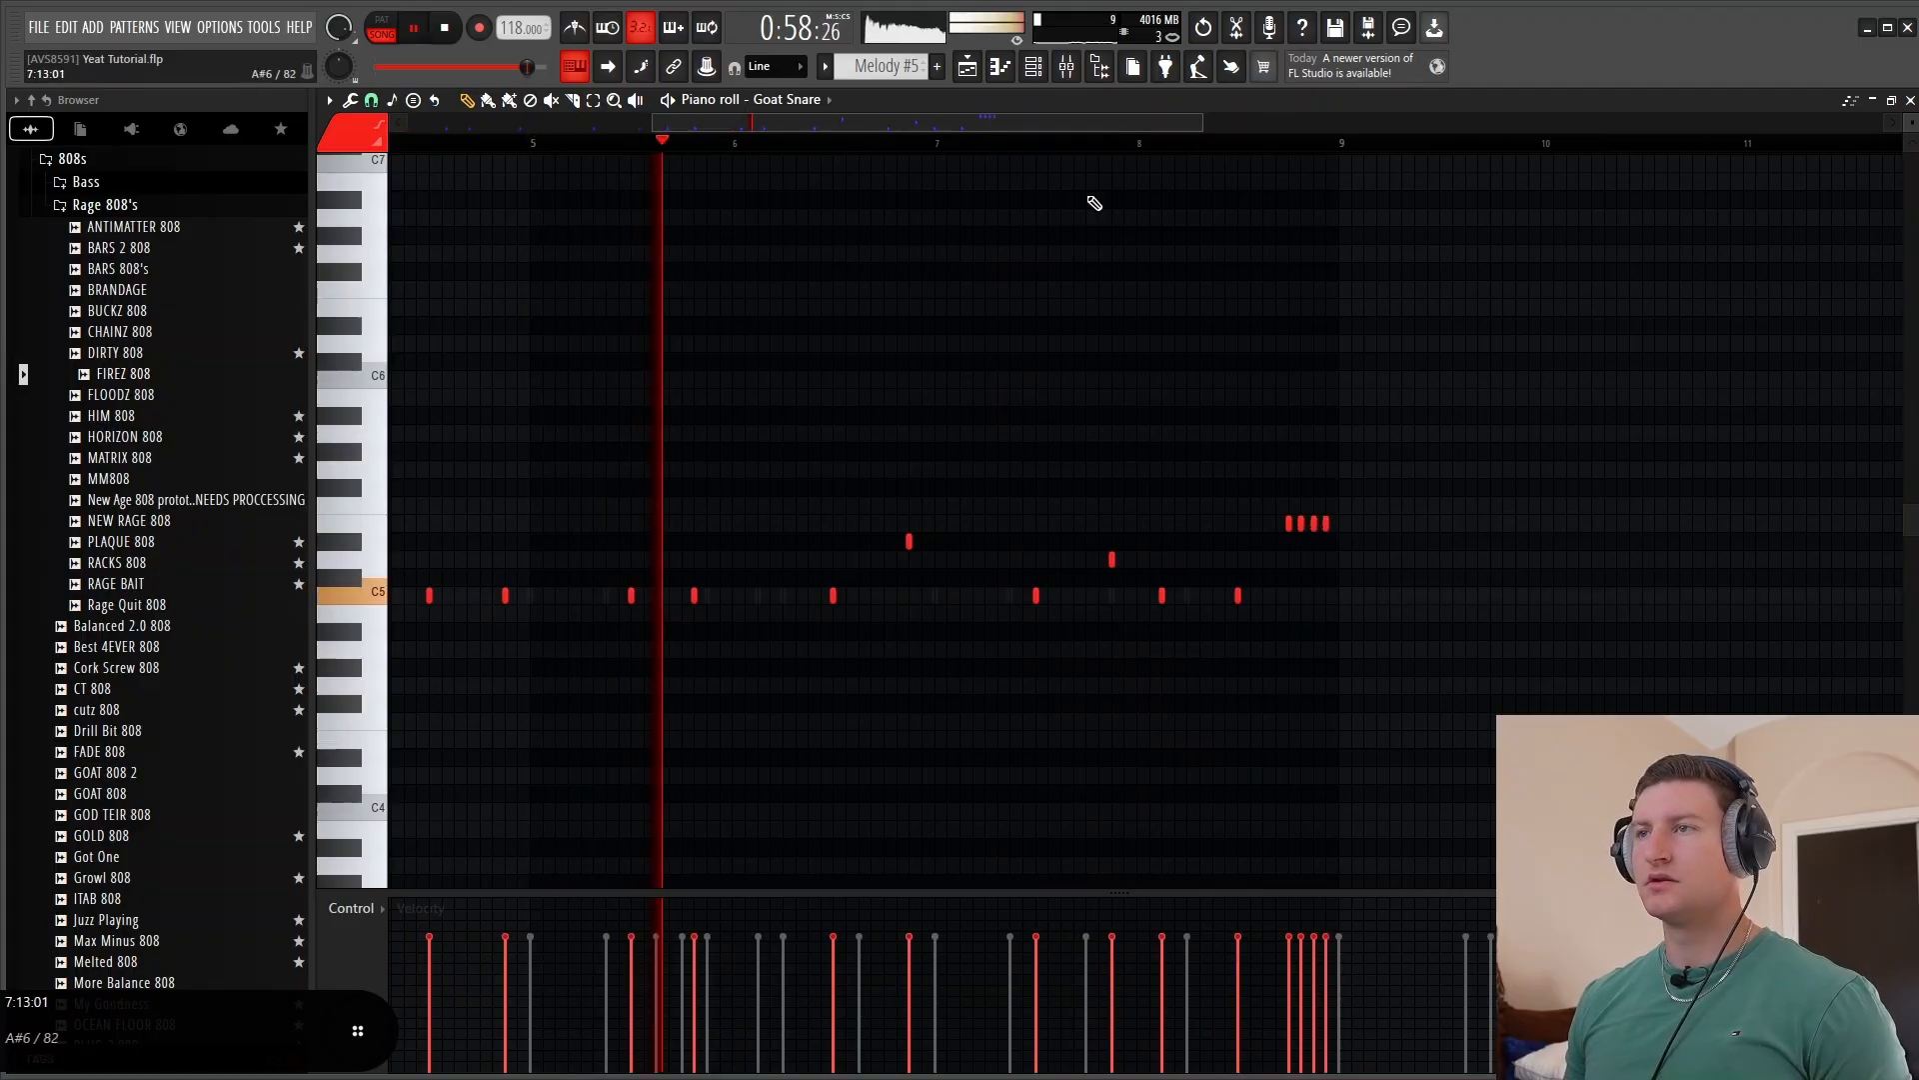
# Check the Goat Snare channel's Cut itself option and play the Melody #5 clip from bar 29 in the playlist
pyautogui.click(1032, 70)
pyautogui.rightClick(739, 719)
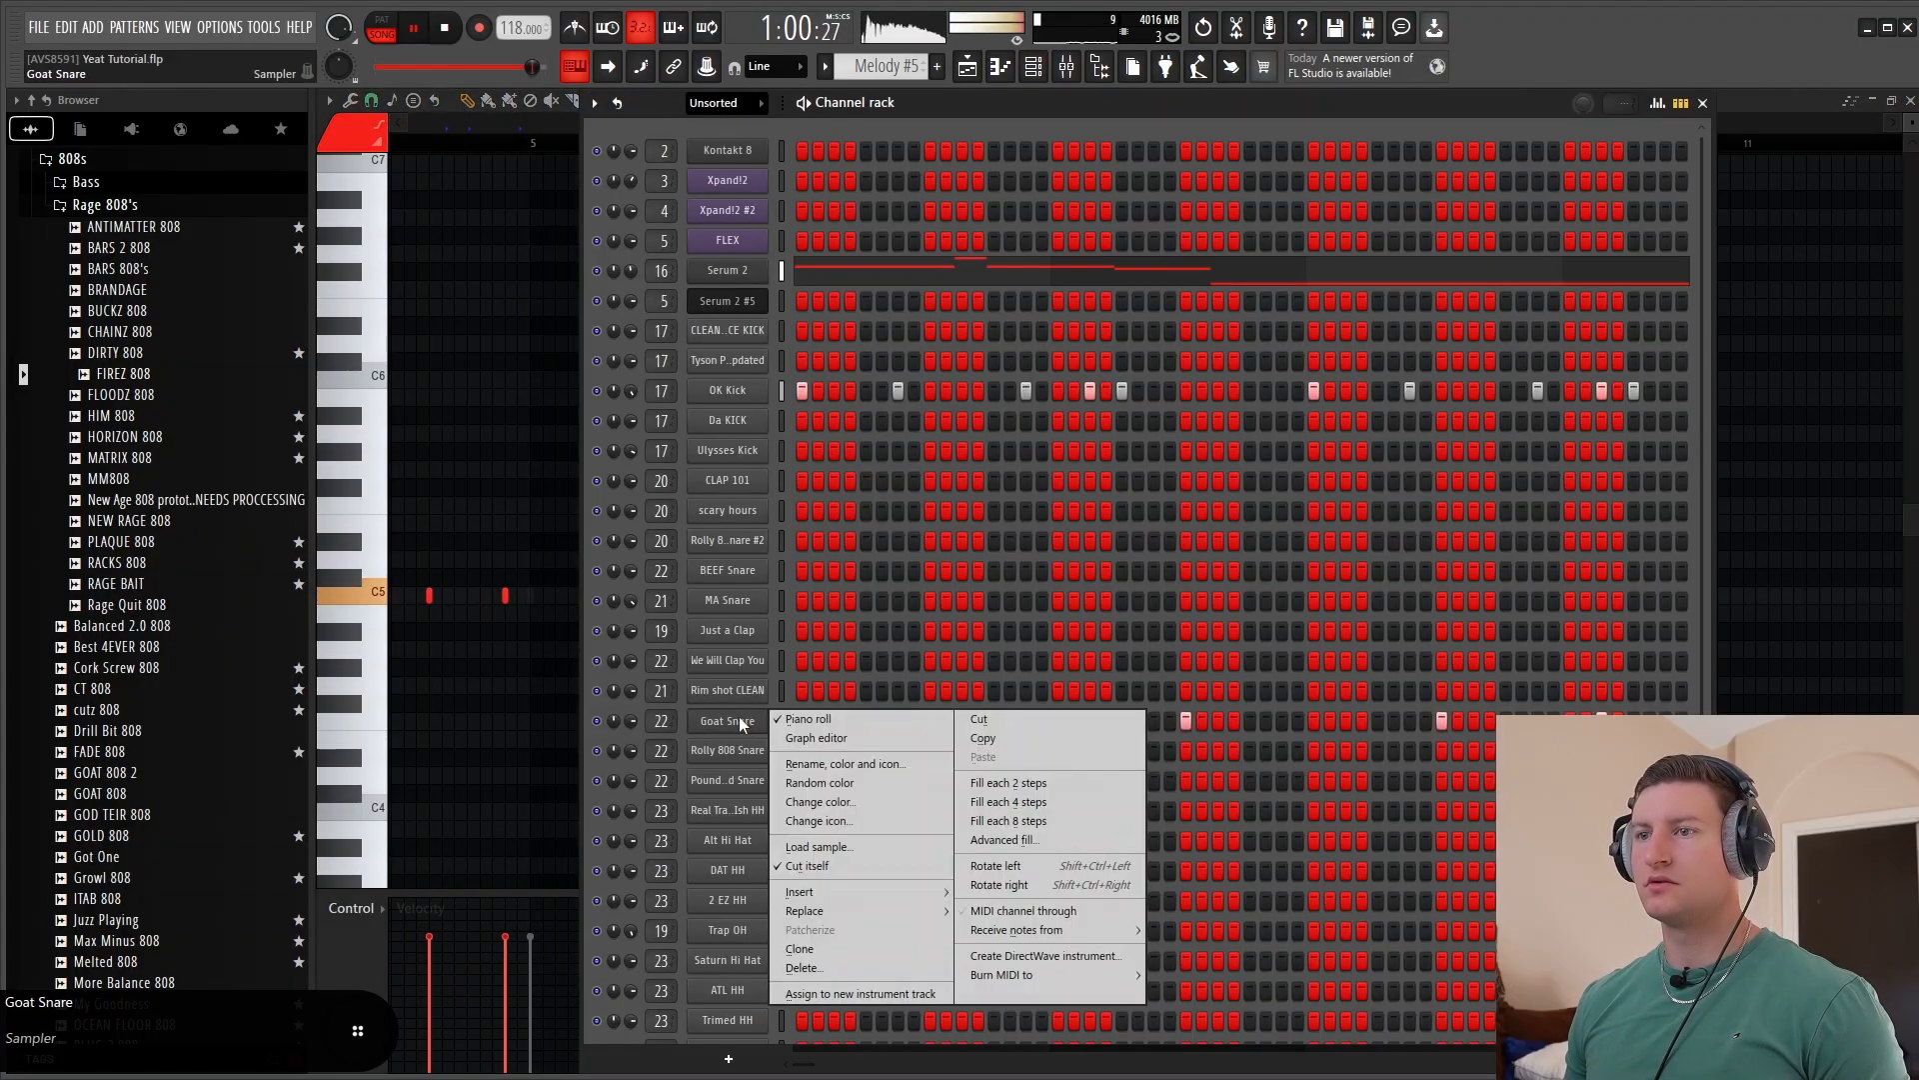
pyautogui.click(1012, 62)
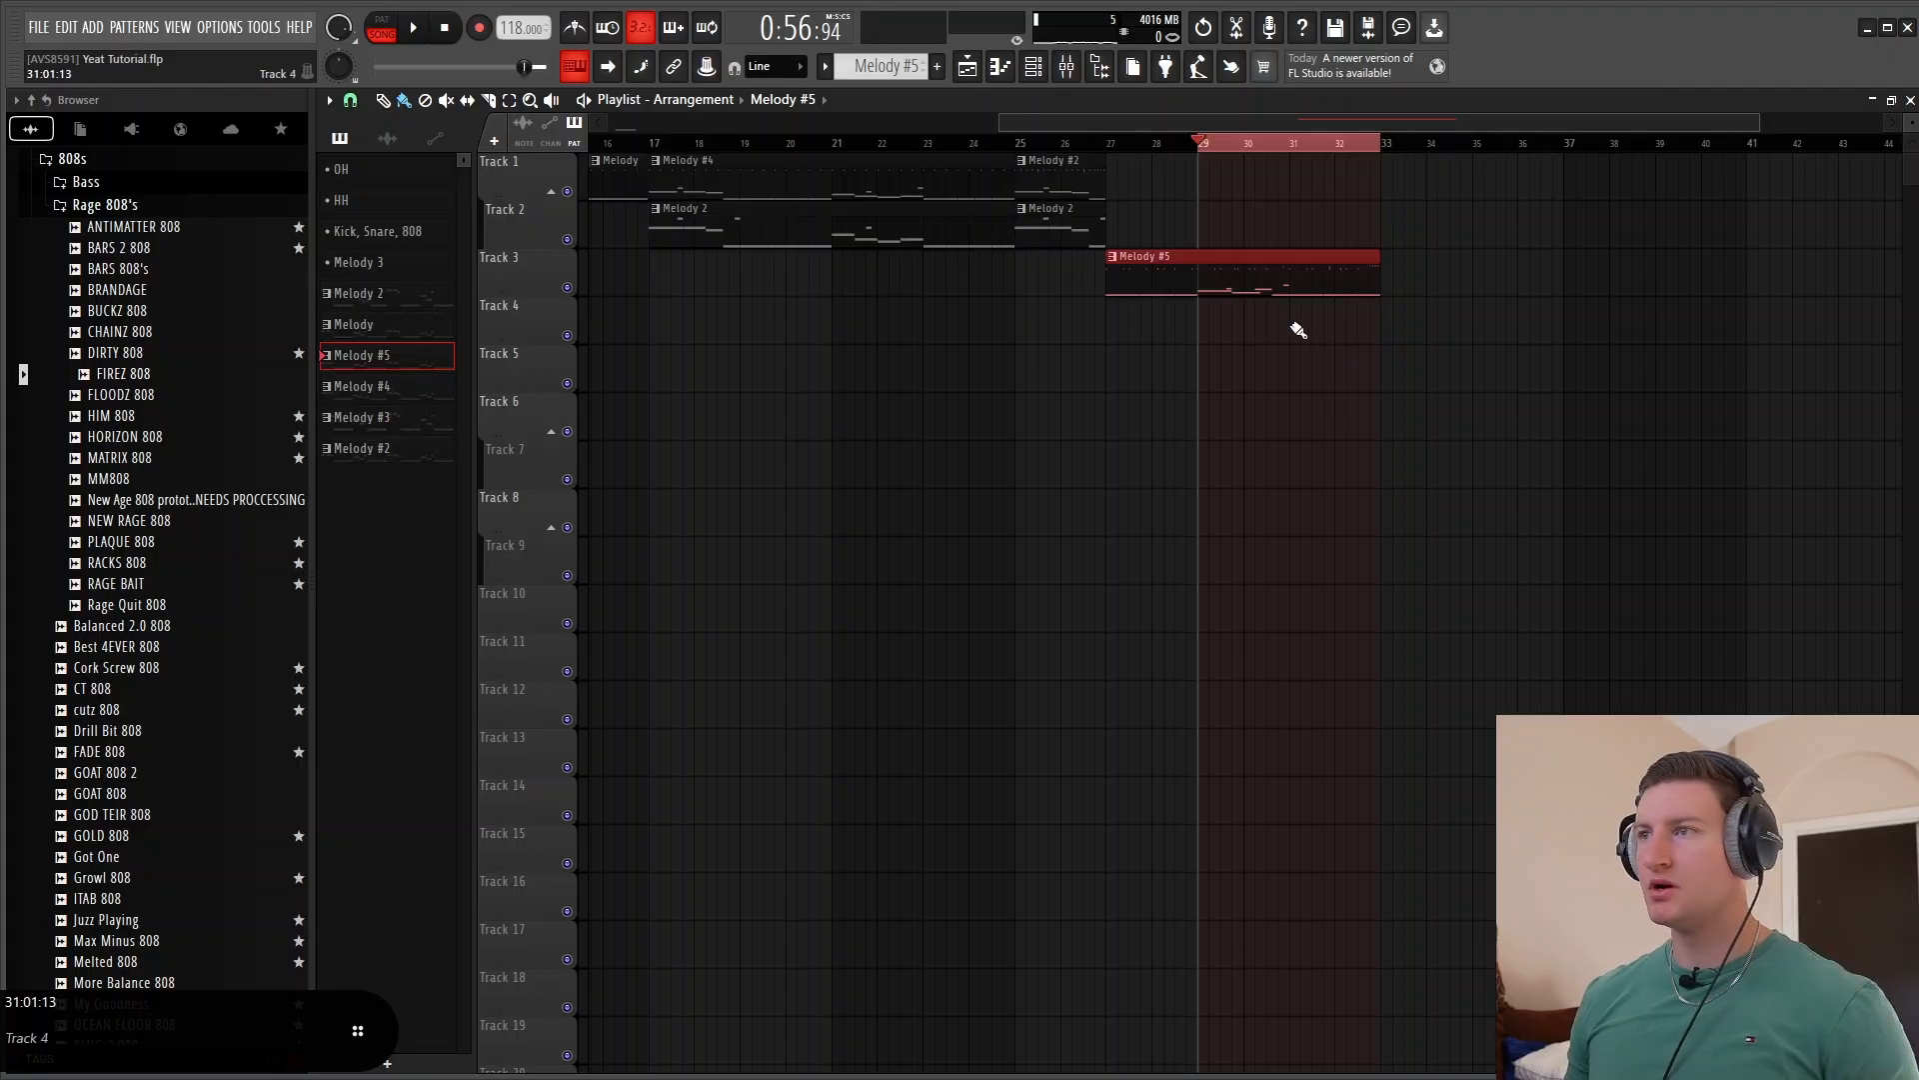
pyautogui.press('space')
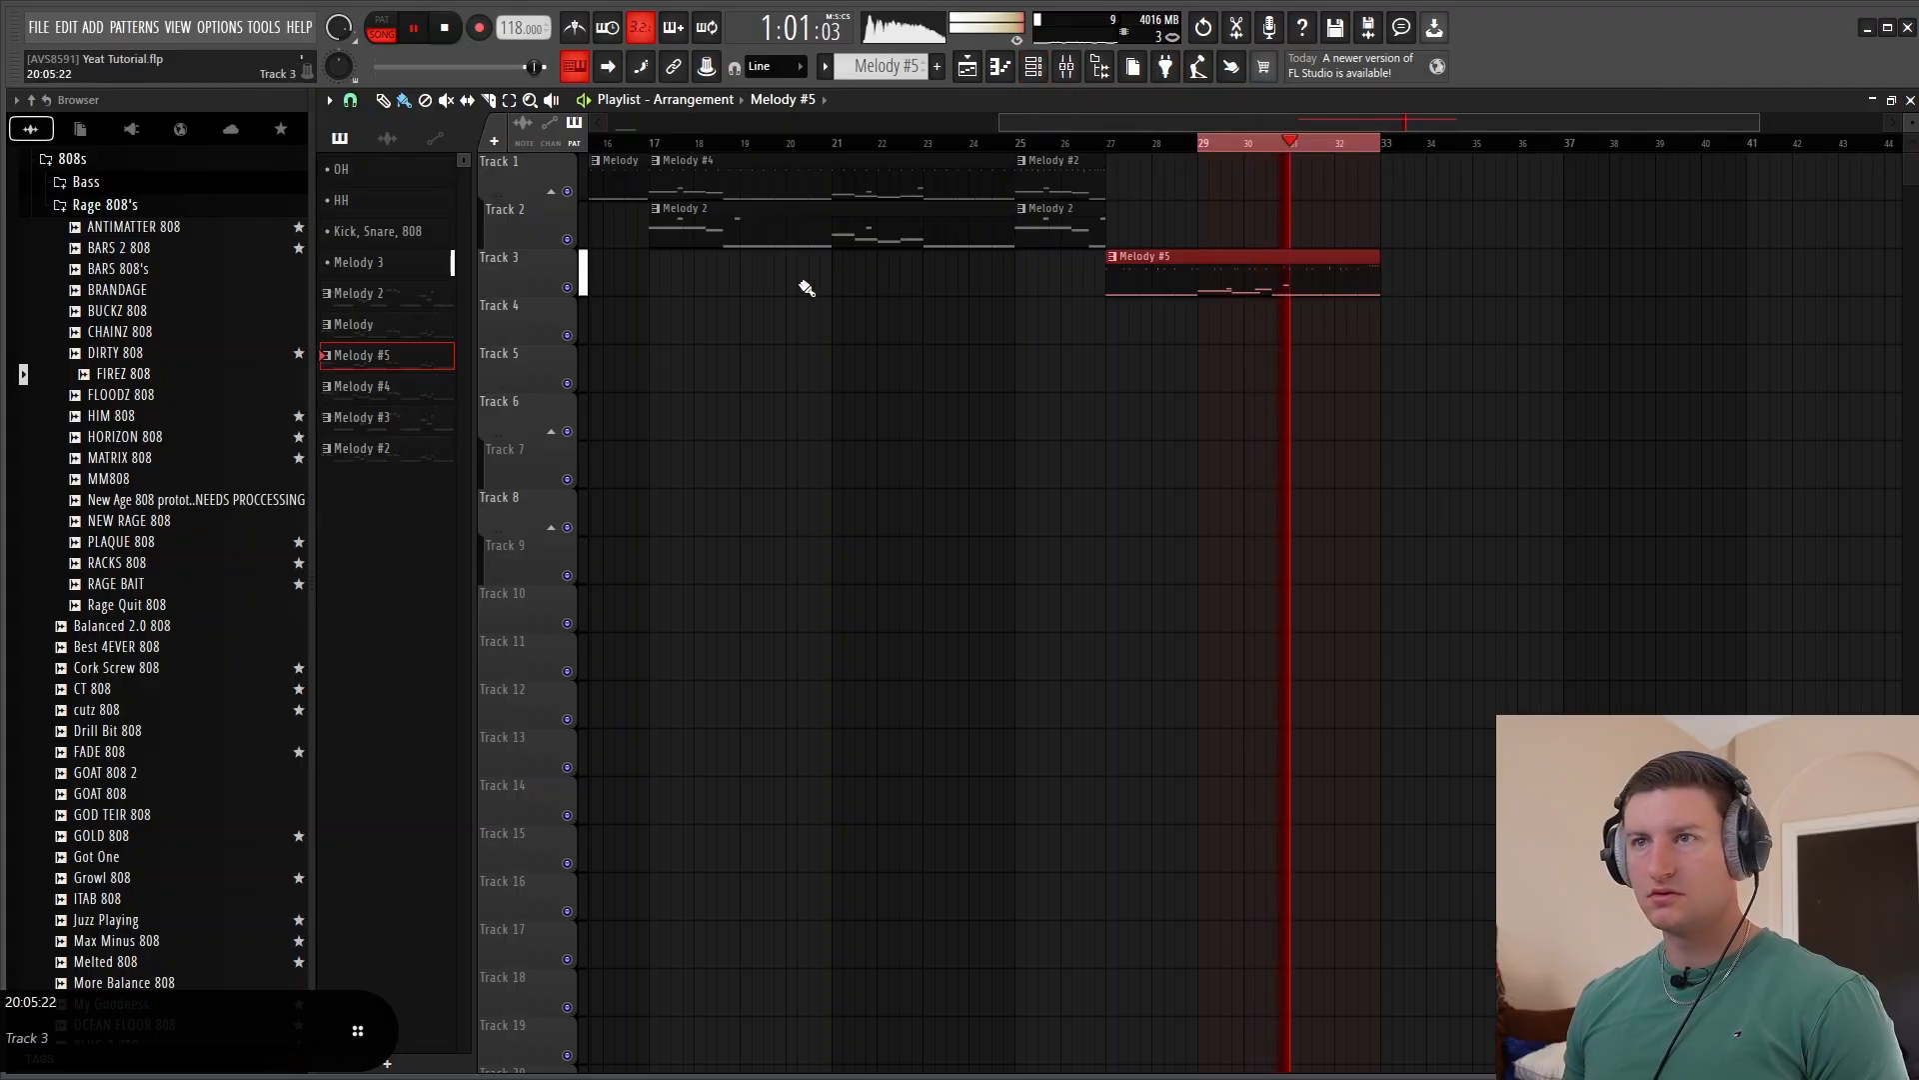
# Move the HH clip beneath the Melody #5 clip and load the 51 Hi Hat sample into the channel rack above ATL HH
pyautogui.moveTo(998, 122); pyautogui.dragTo(611, 122)
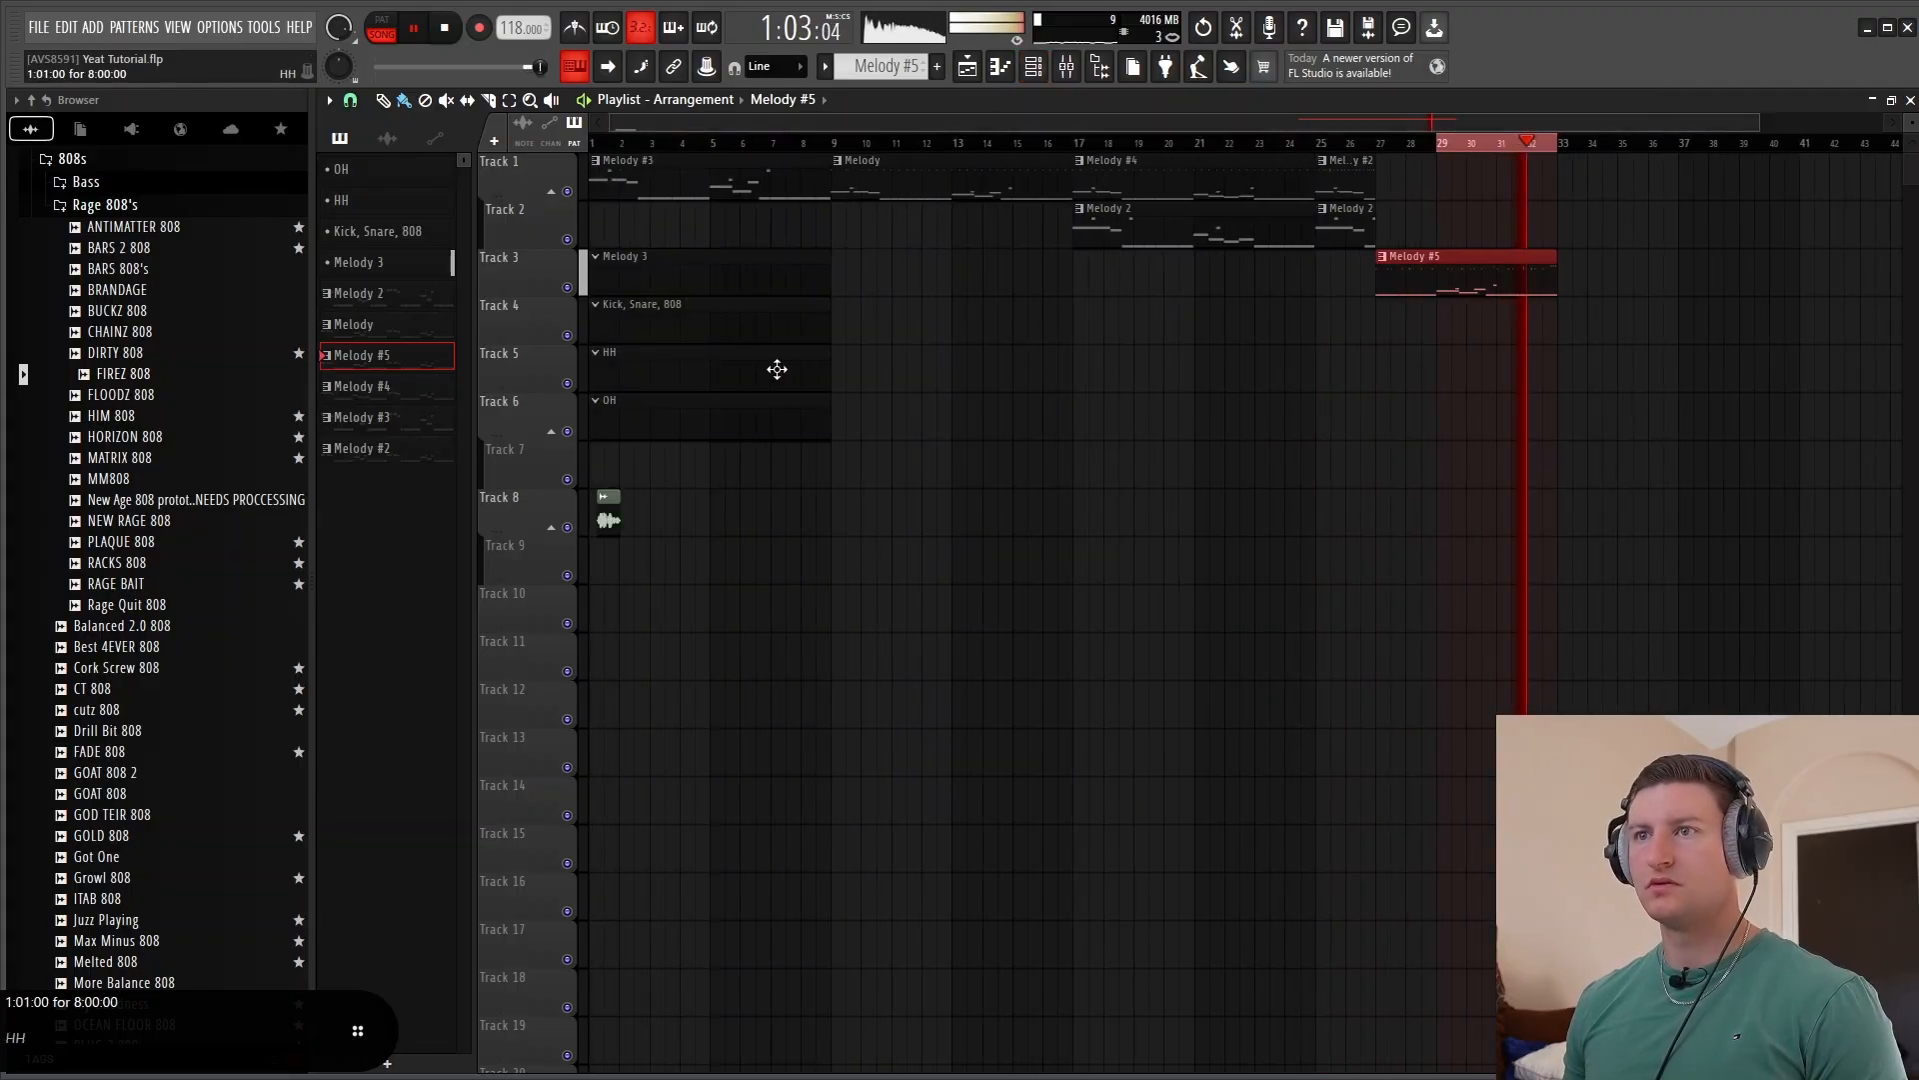
pyautogui.moveTo(702, 358); pyautogui.dragTo(1404, 401)
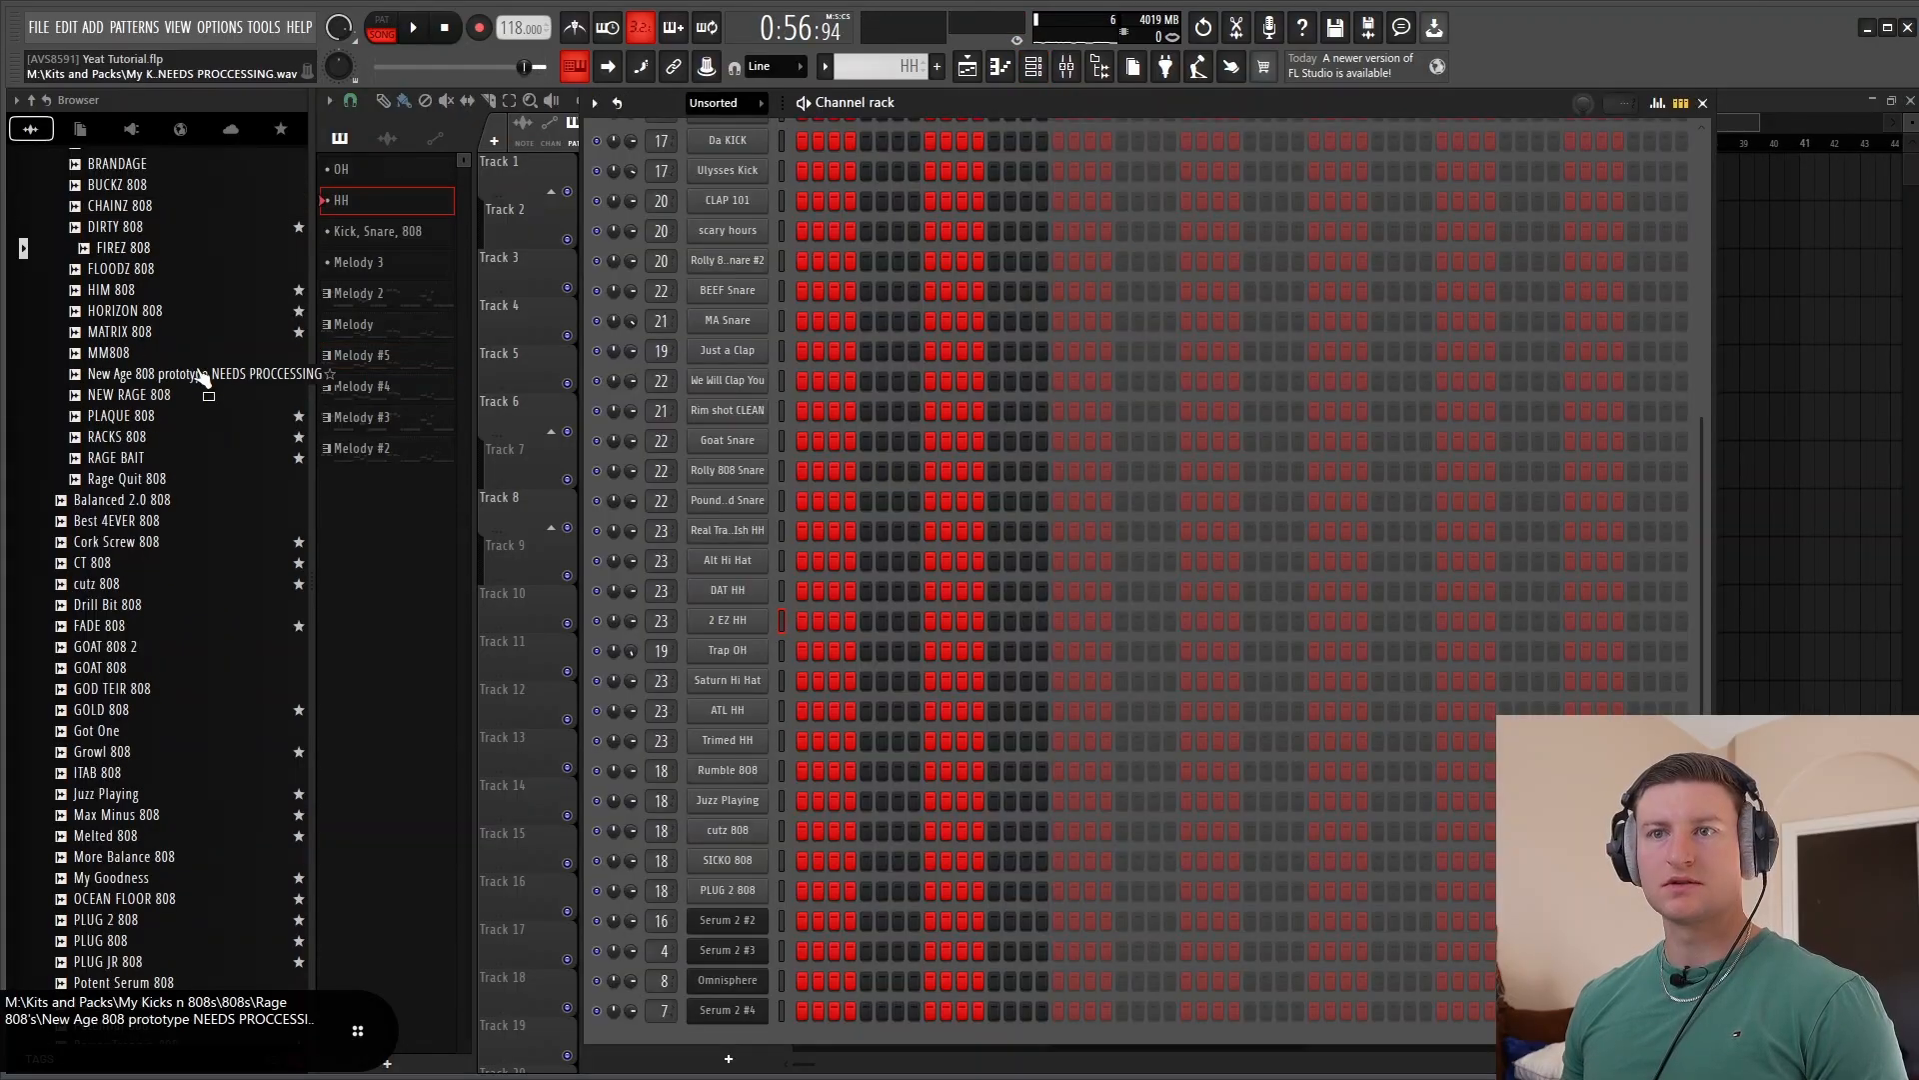
pyautogui.scroll(-3, 181, 440)
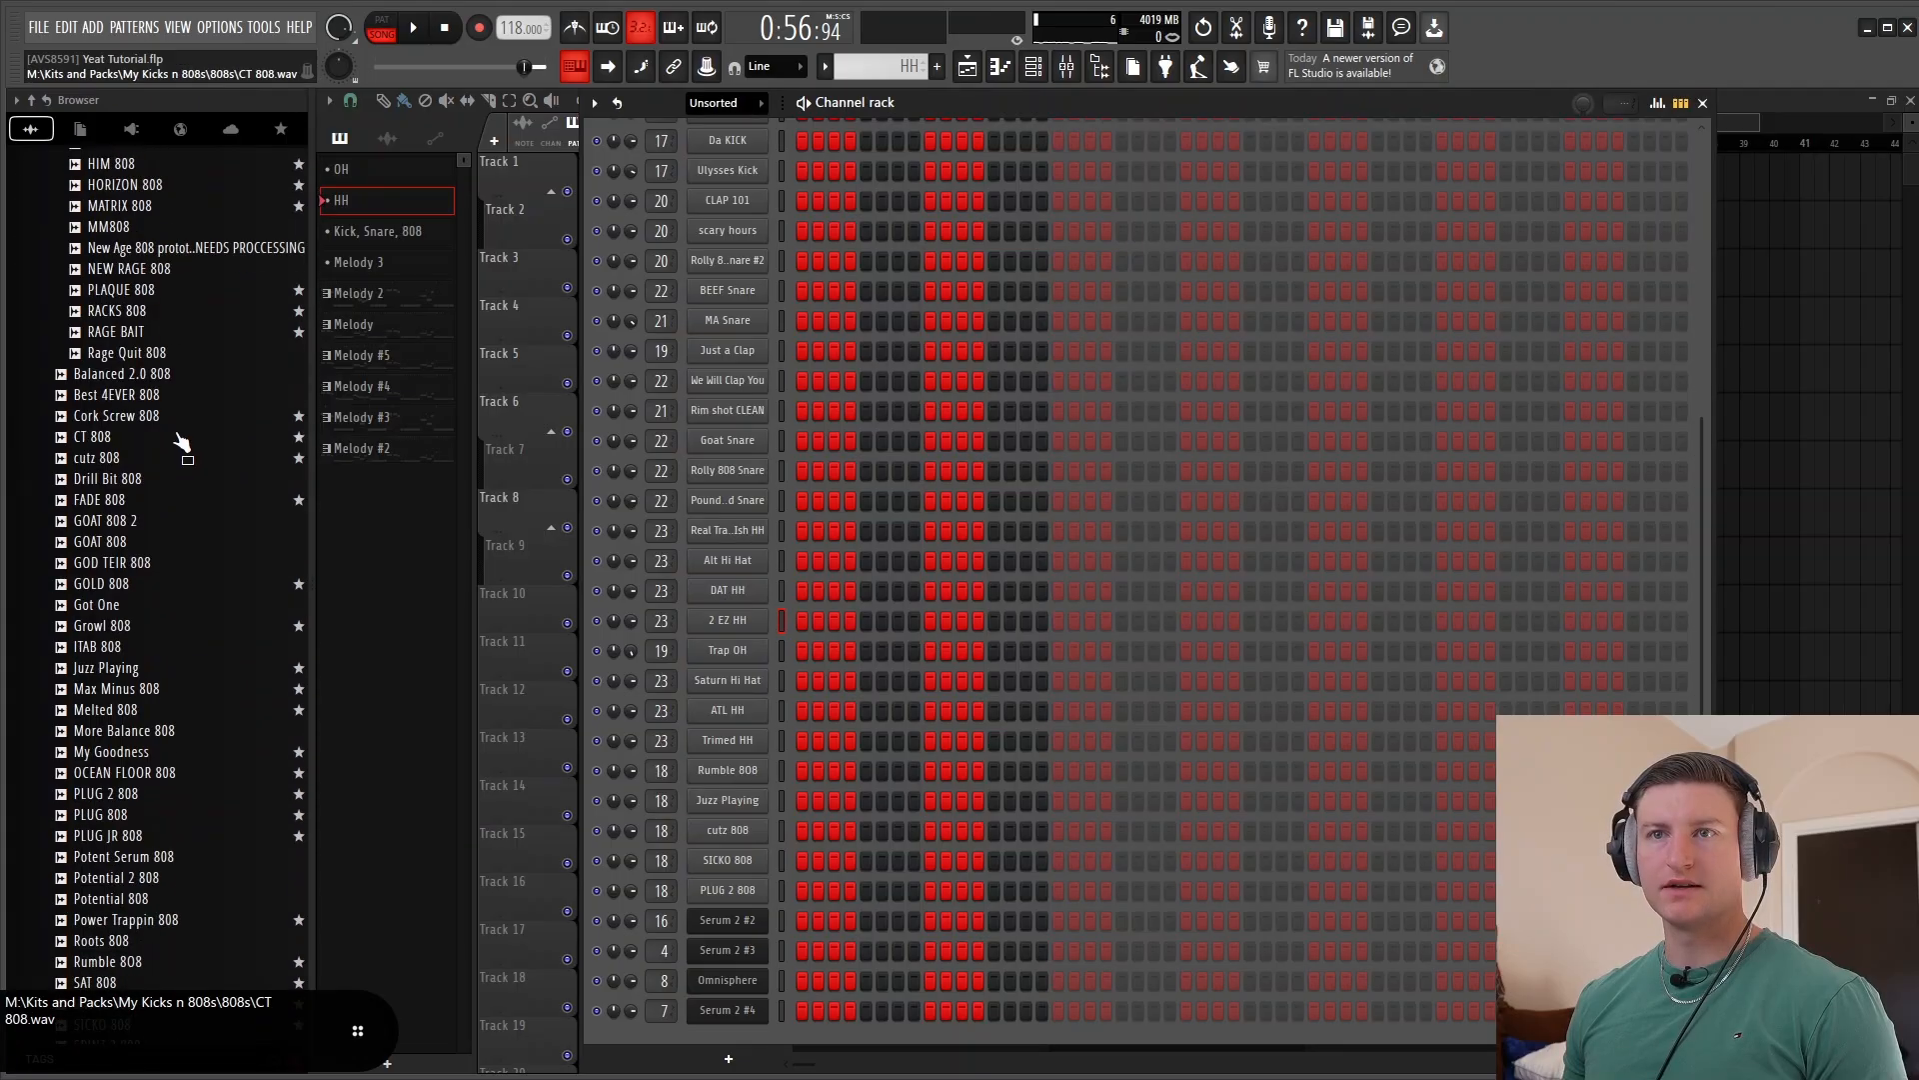
pyautogui.scroll(10, 181, 440)
pyautogui.click(77, 518)
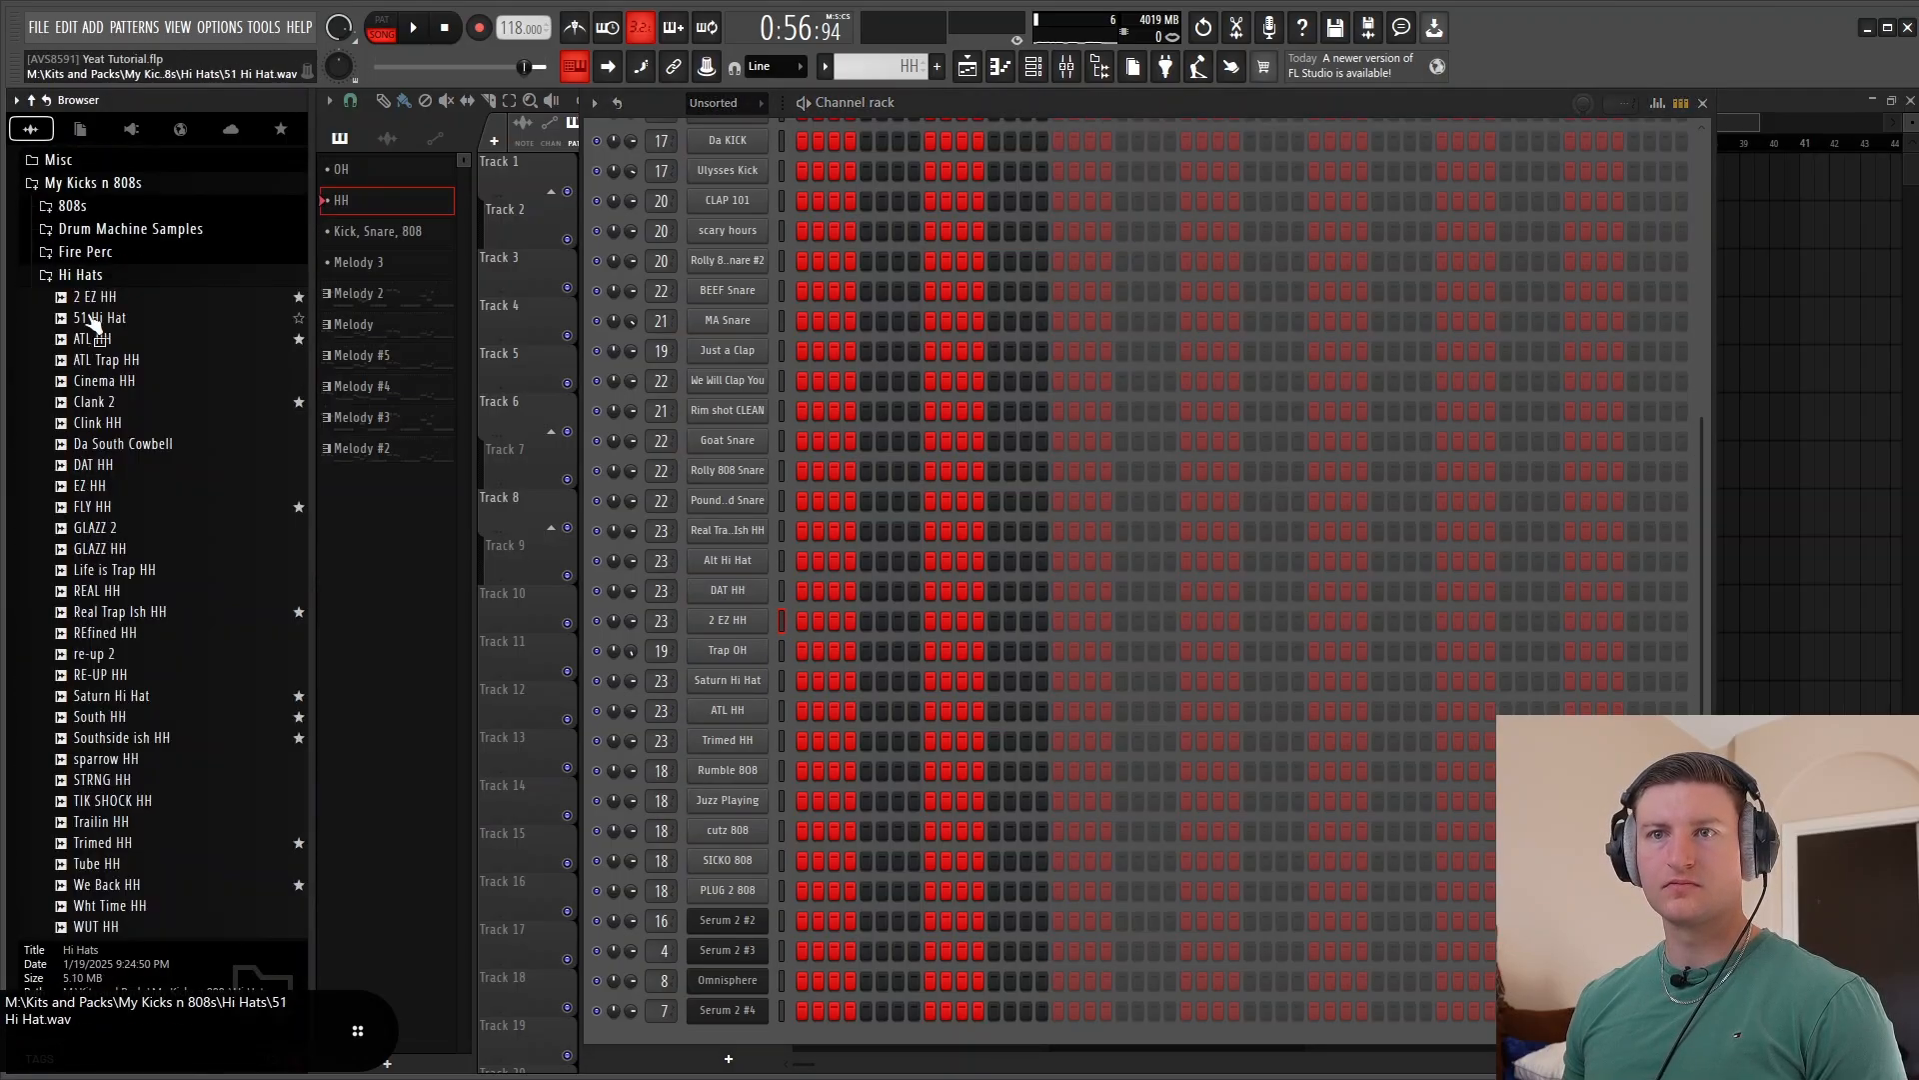
pyautogui.click(92, 316)
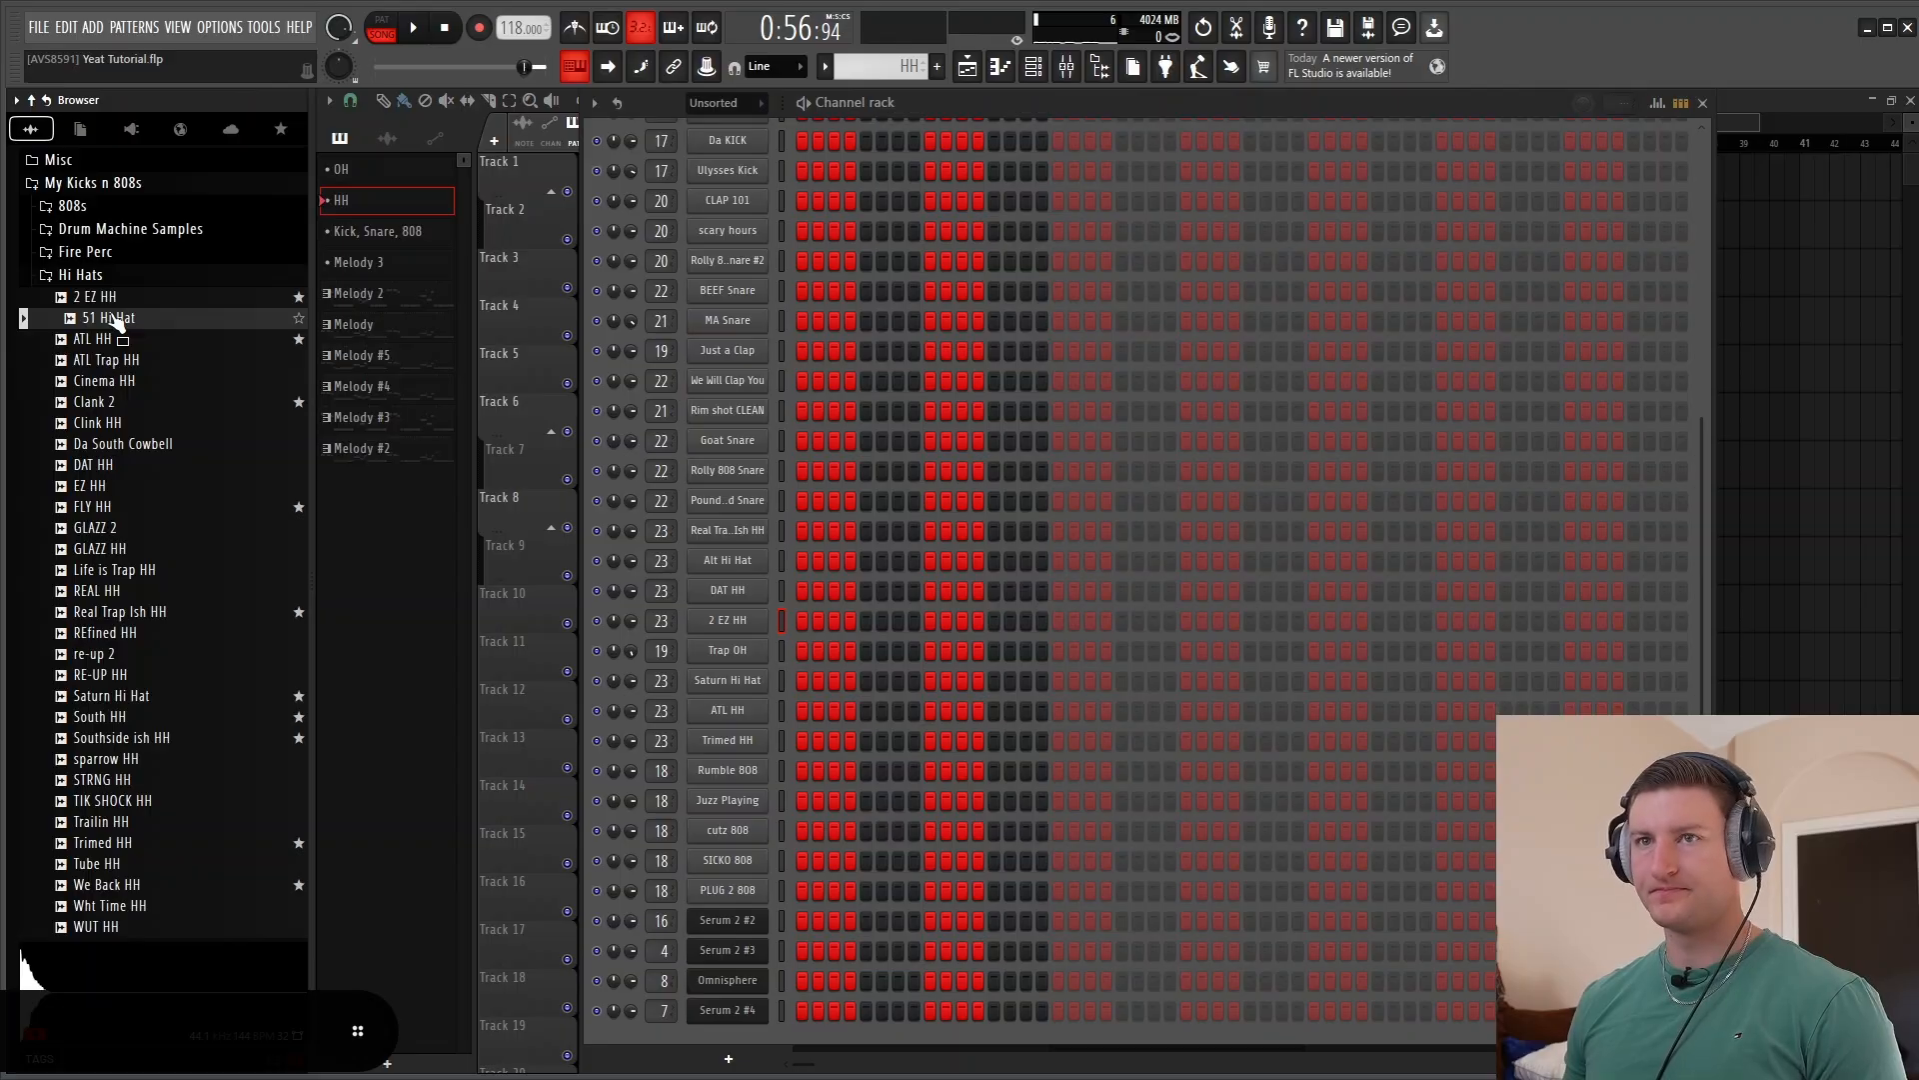
pyautogui.moveTo(340, 410); pyautogui.dragTo(730, 698)
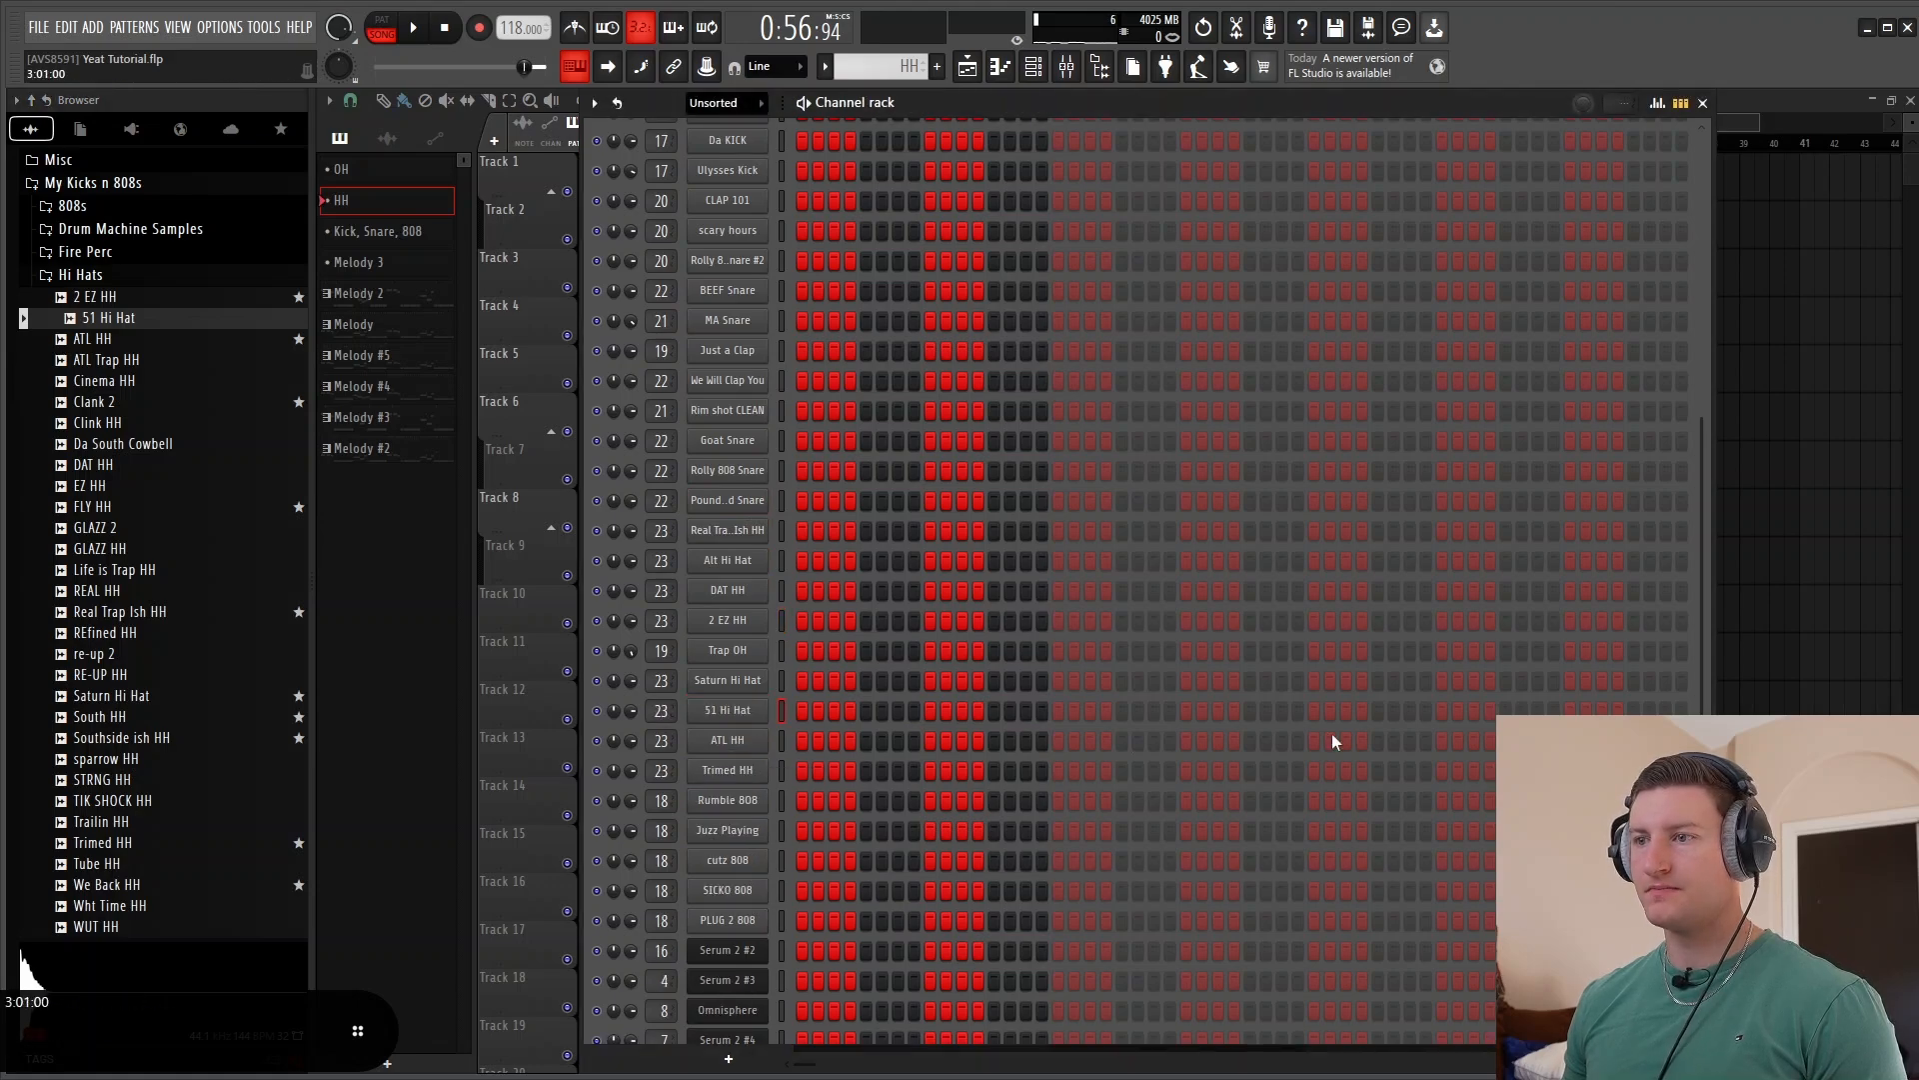
# Fill the 51 Hi Hat channel with a hit on every second step across the extended HH pattern
pyautogui.moveTo(1682, 718); pyautogui.dragTo(892, 731)
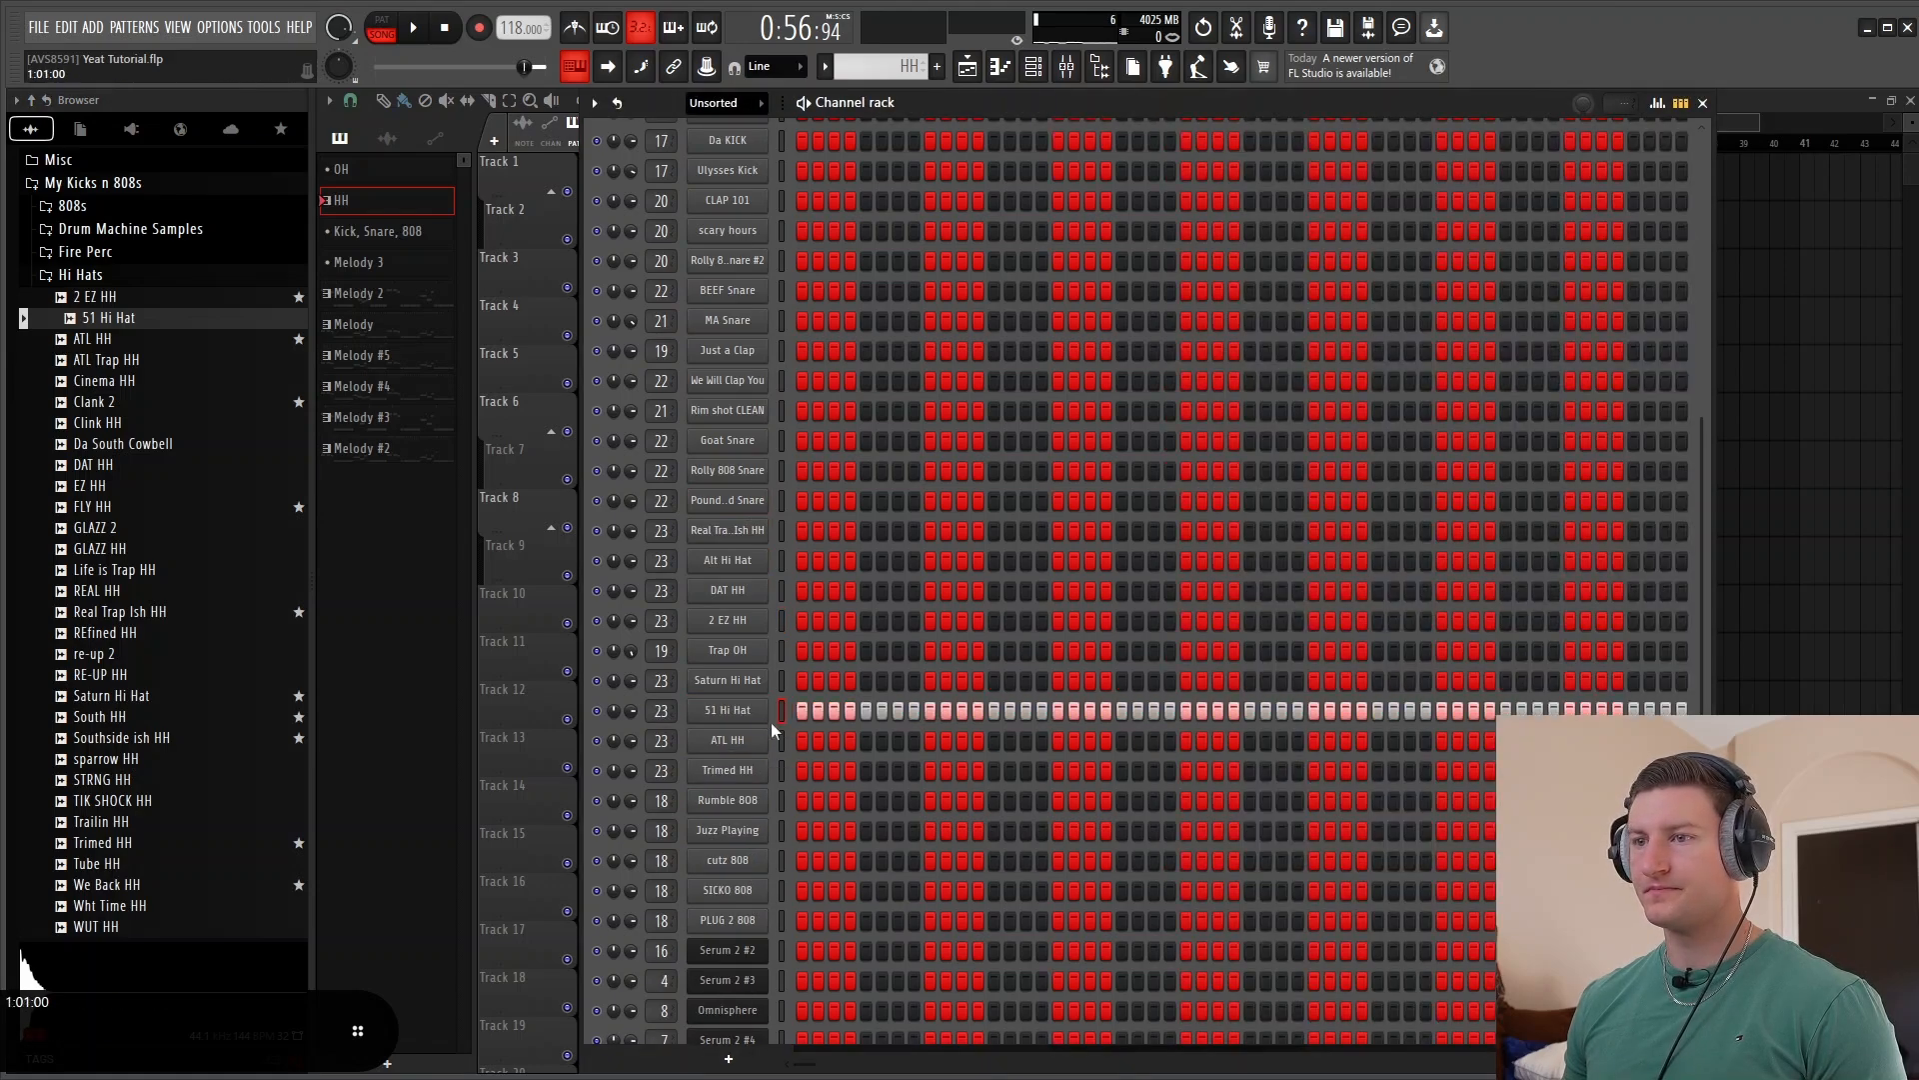
pyautogui.rightClick(742, 712)
pyautogui.click(1037, 775)
# Play the HH pattern and lower the HH mixer track's volume slightly
pyautogui.press('space')
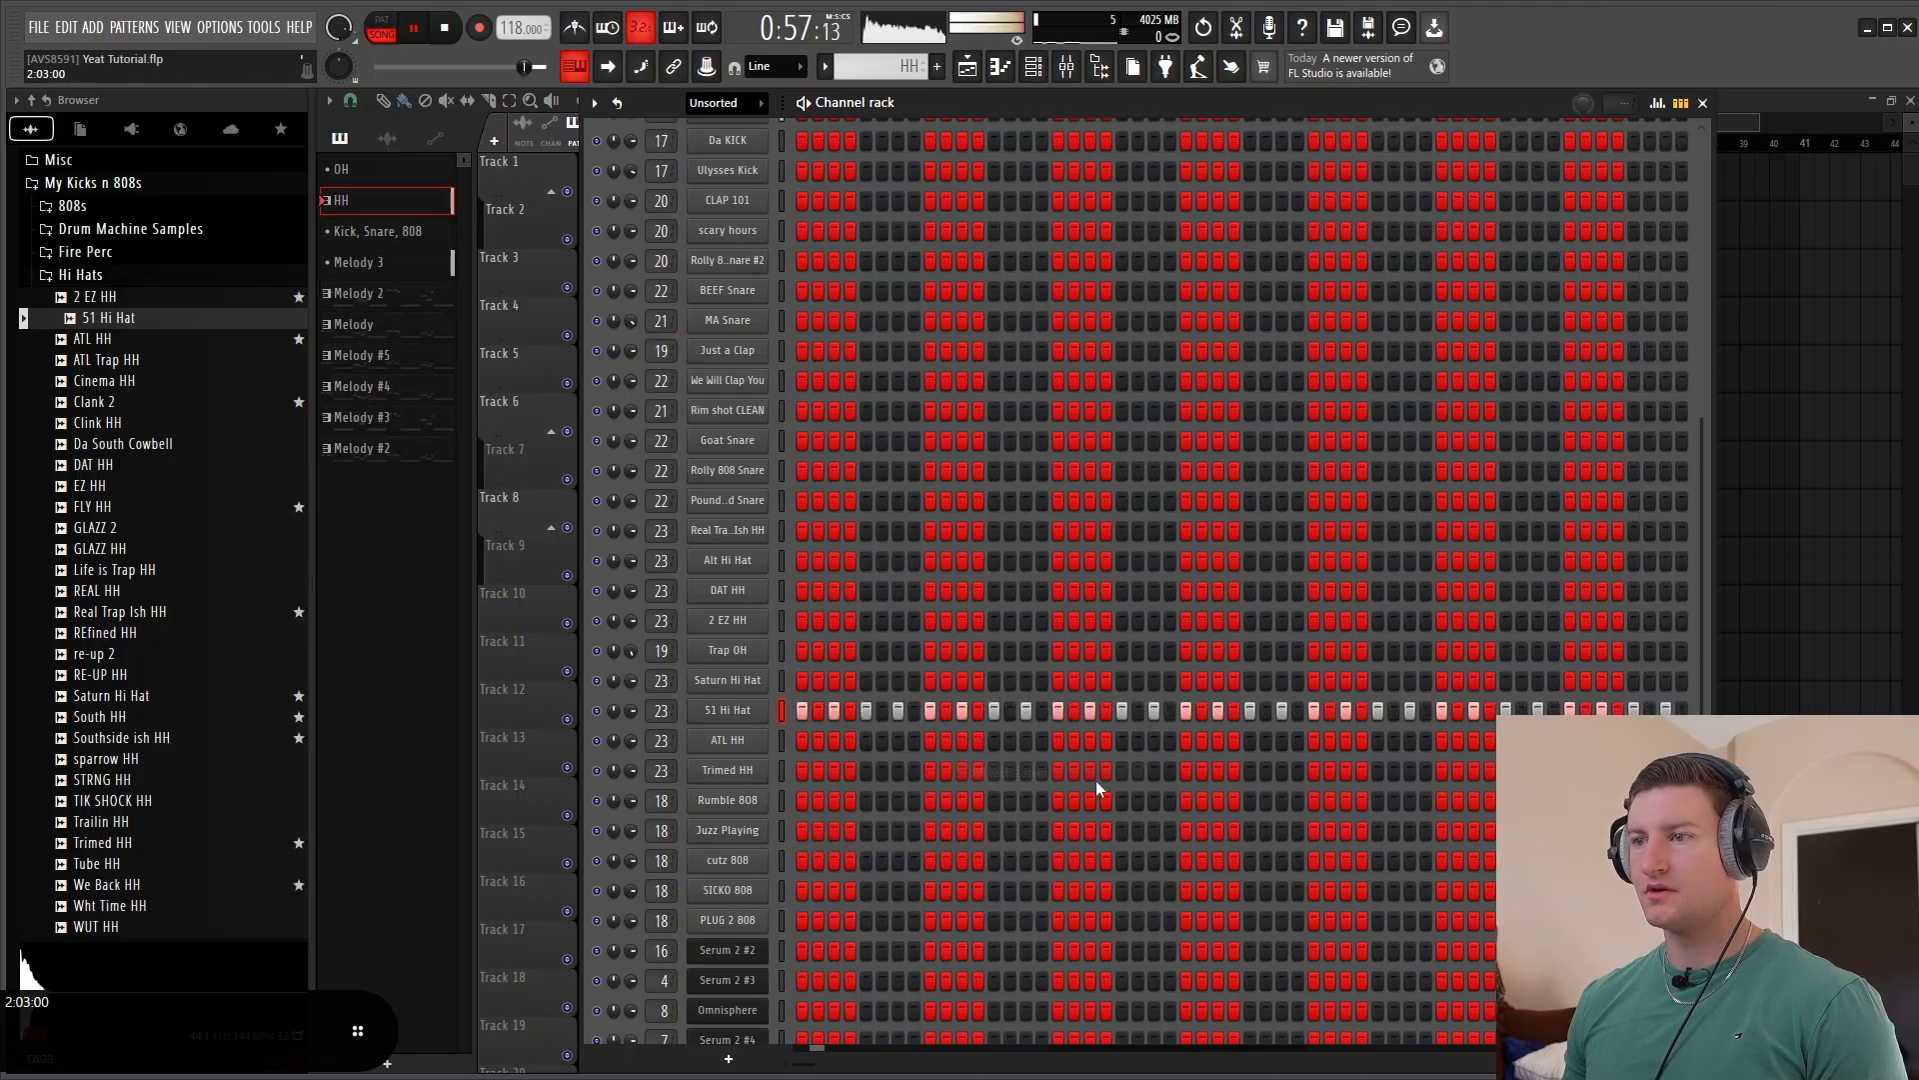
pyautogui.click(1066, 66)
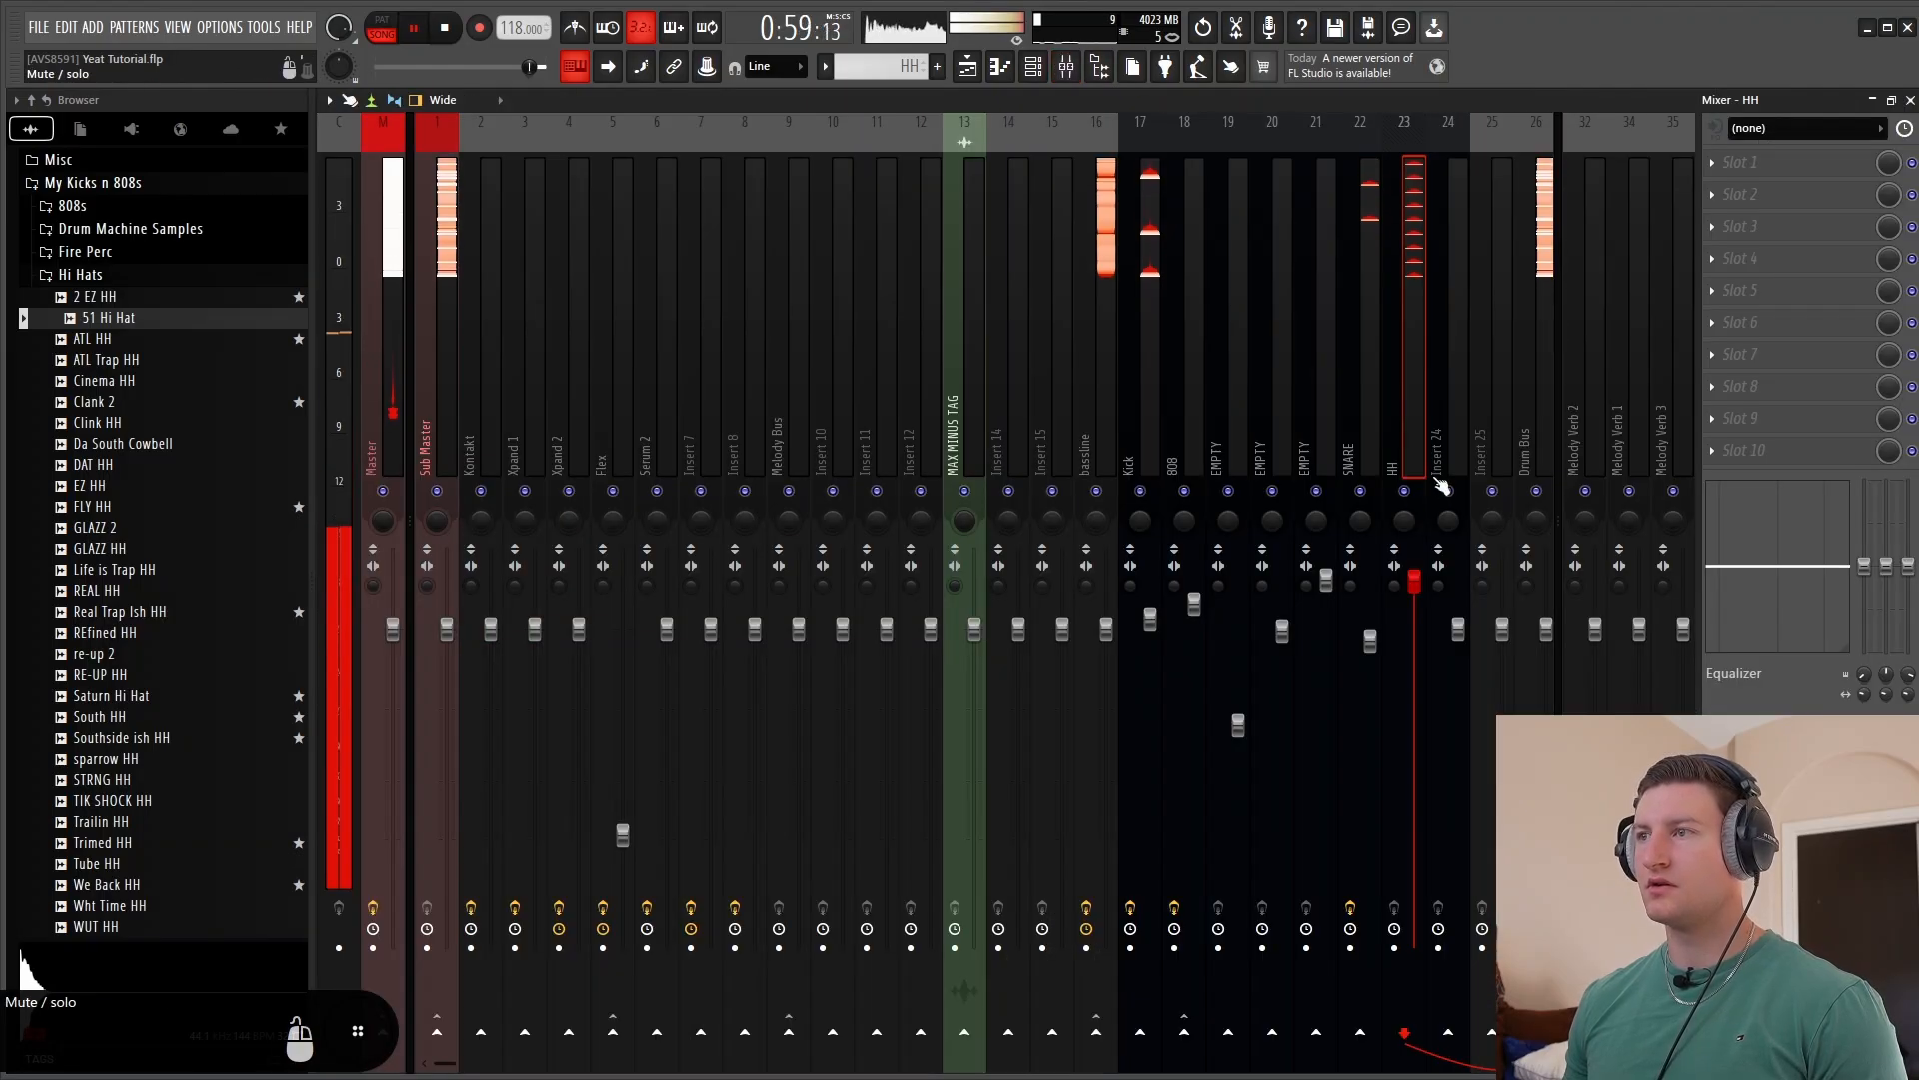
pyautogui.moveTo(1401, 583); pyautogui.dragTo(1400, 598)
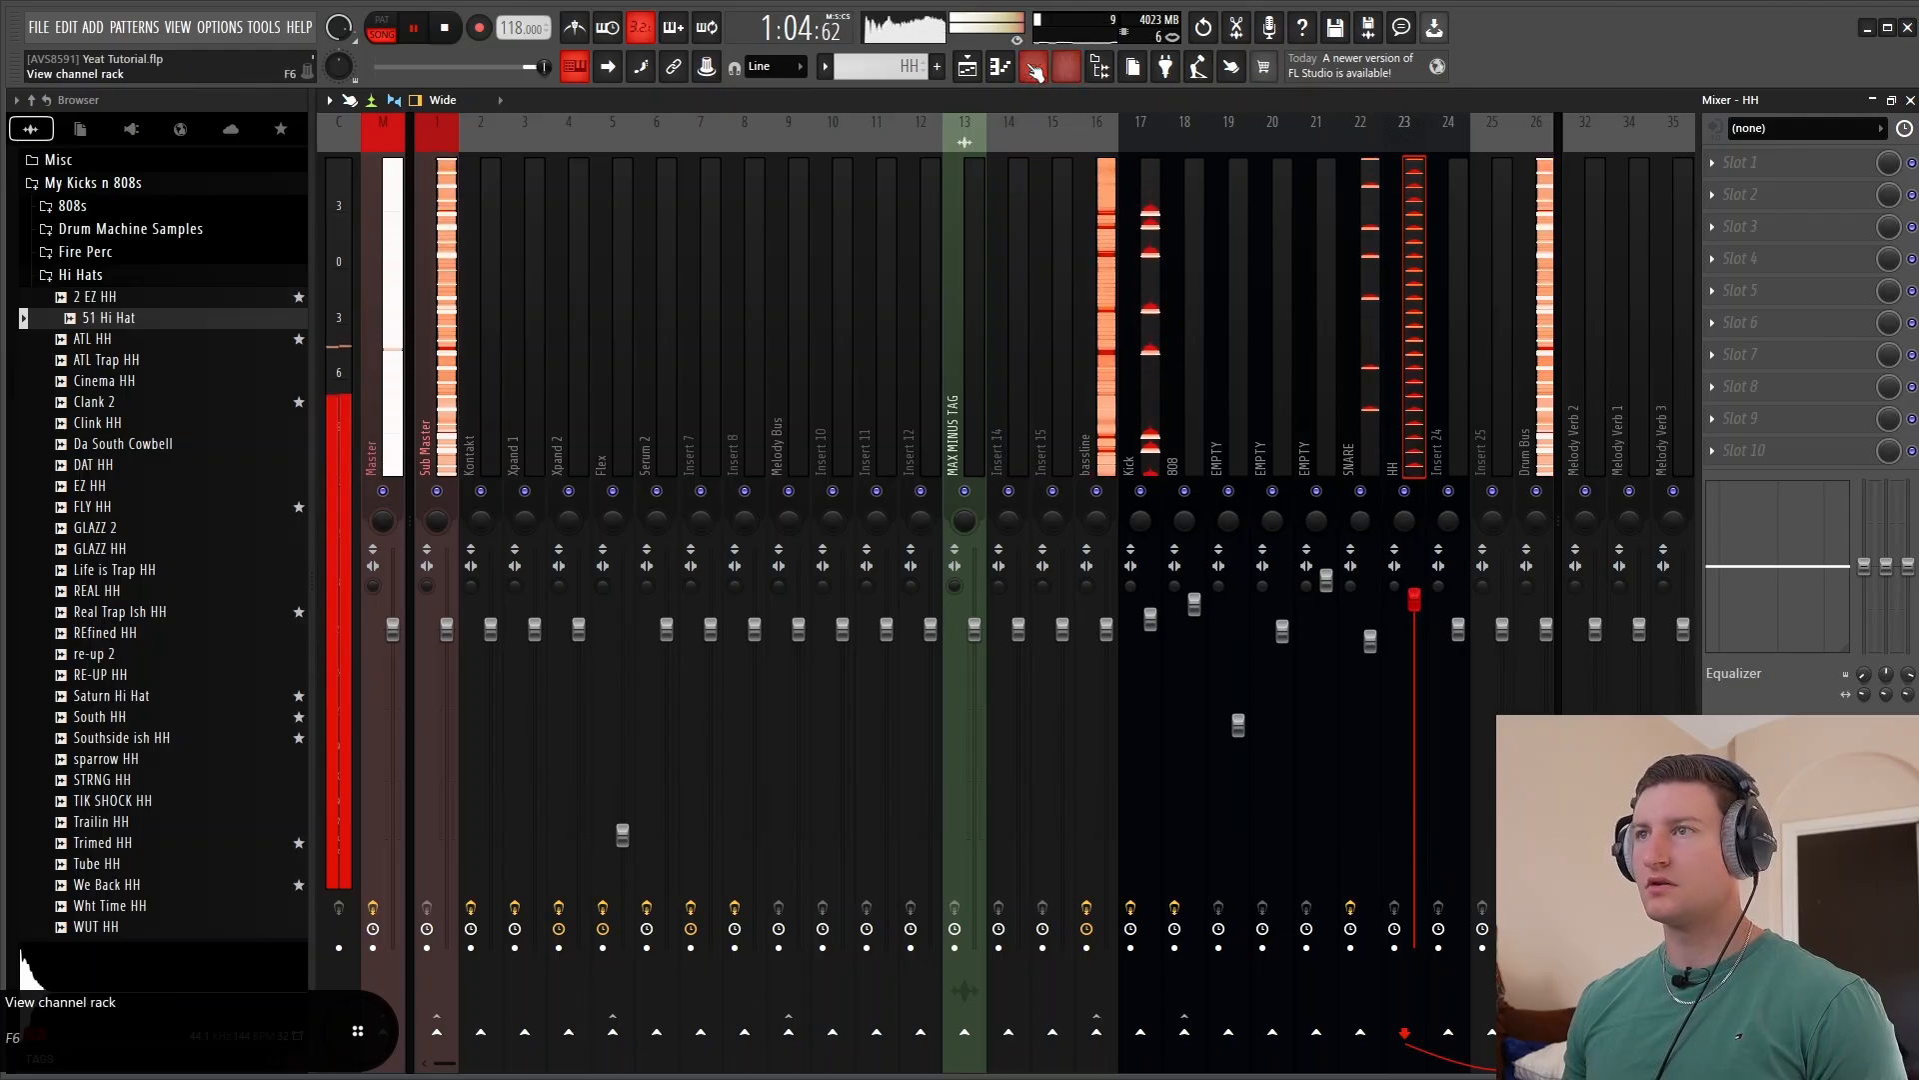
# In 51 Hi Hat's piano roll, add a C5 roll on beat 2 of bar 1 and a G5 note late in the bar
pyautogui.click(1034, 68)
pyautogui.press('space')
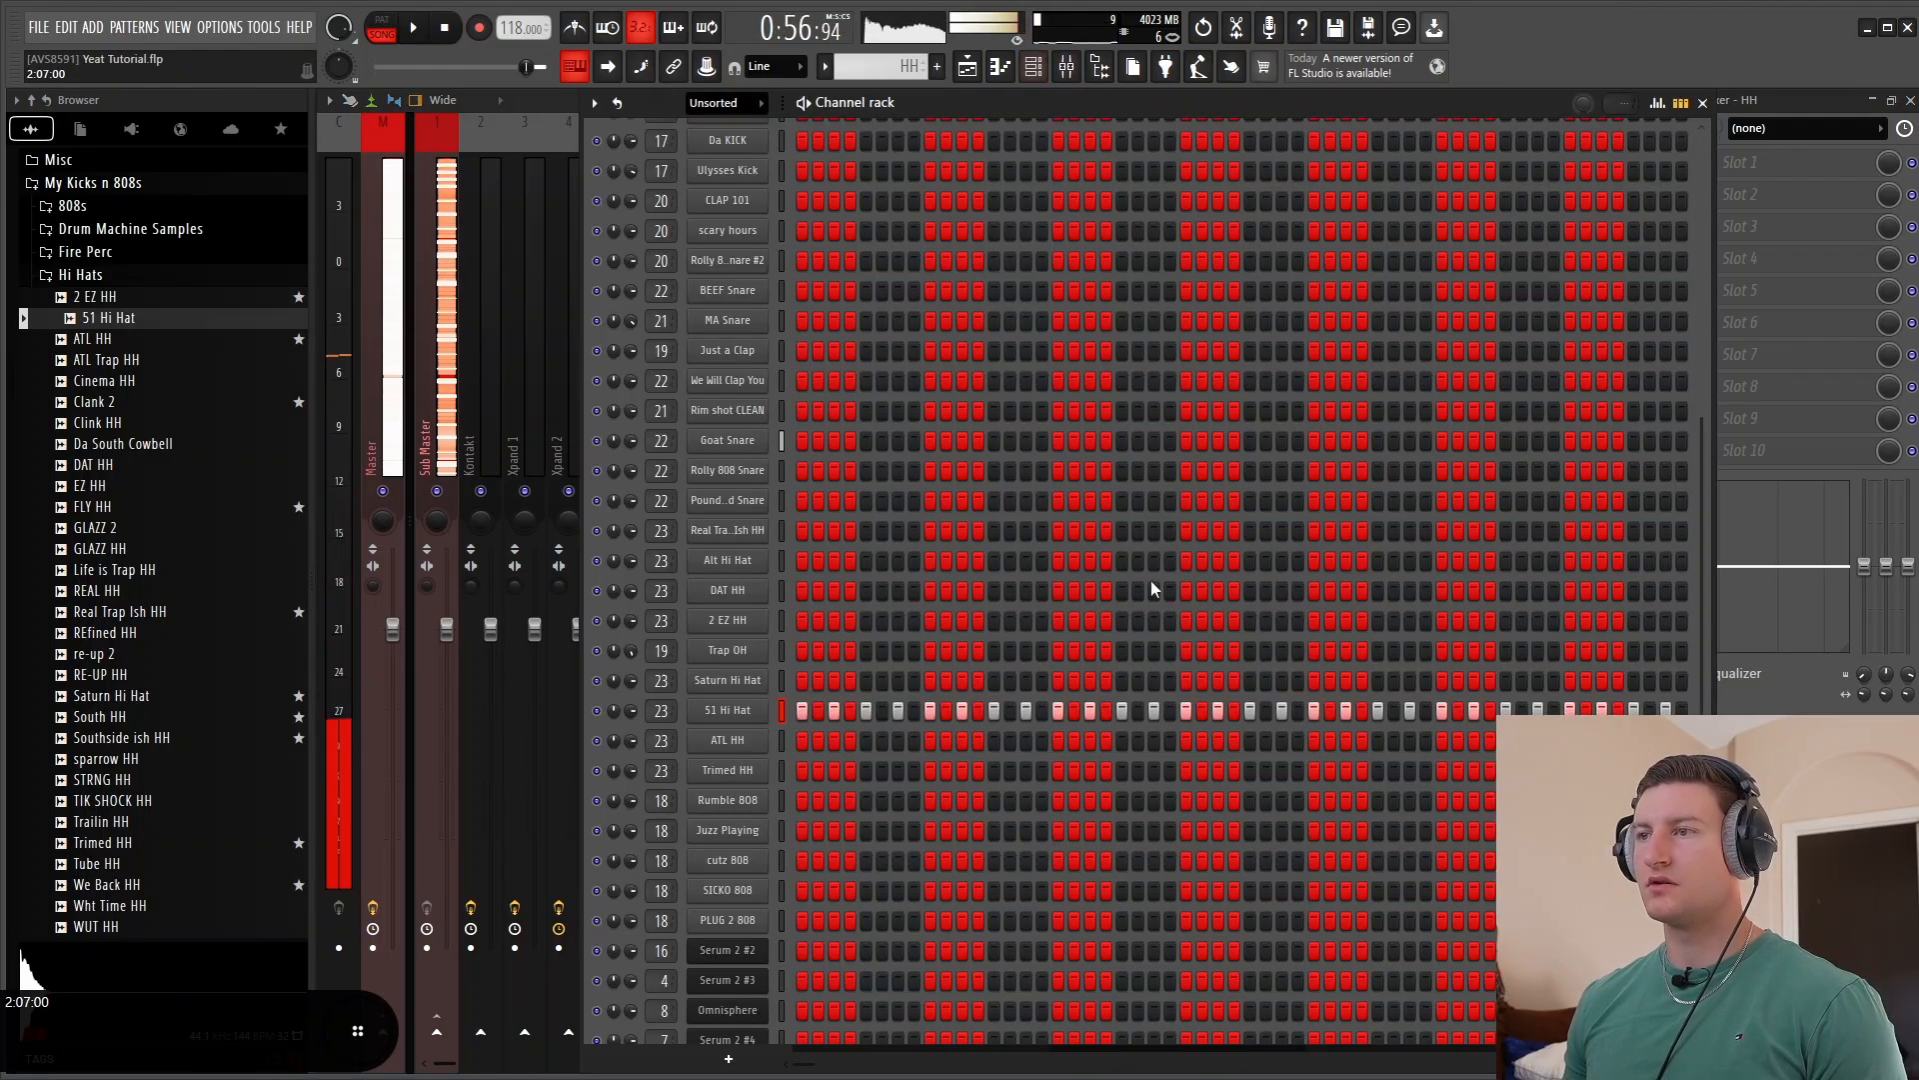
pyautogui.click(1012, 67)
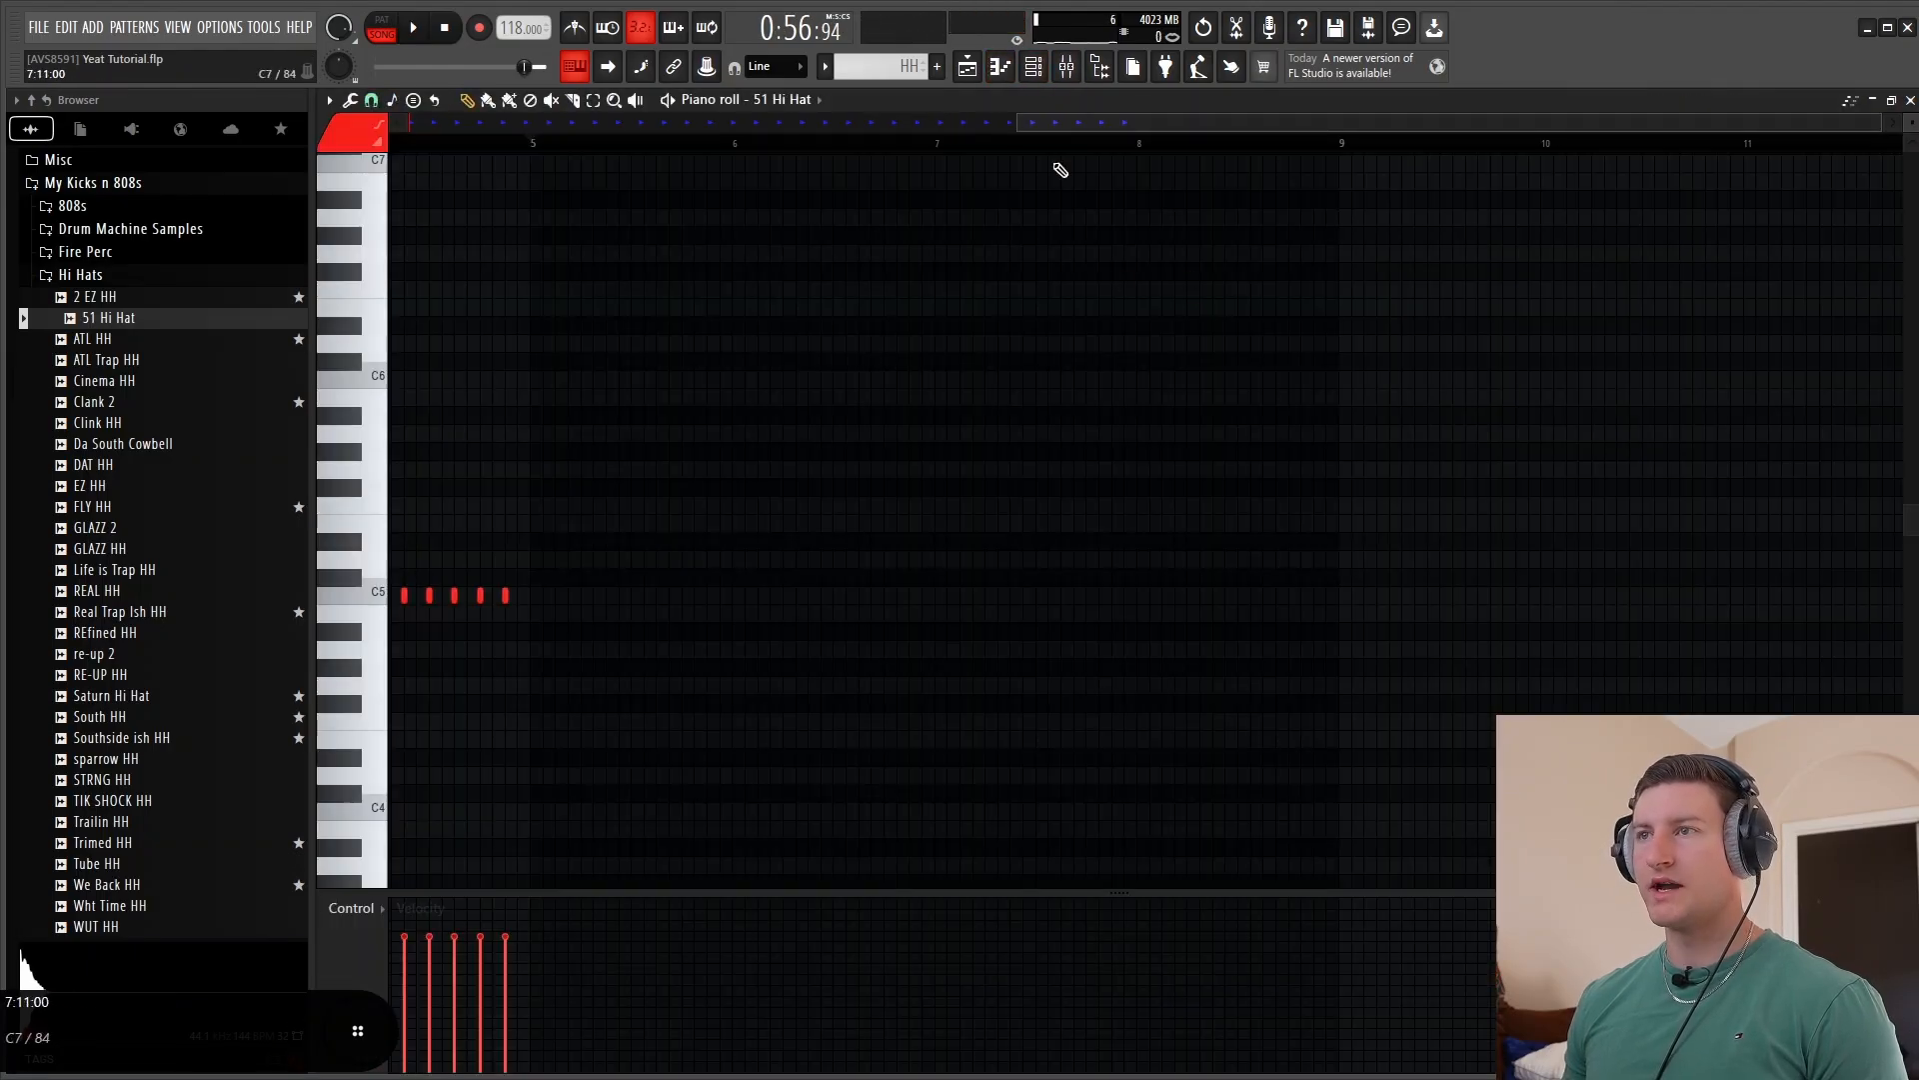
pyautogui.moveTo(1049, 126); pyautogui.dragTo(238, 188)
pyautogui.moveTo(1786, 124); pyautogui.dragTo(1286, 150)
pyautogui.press('space')
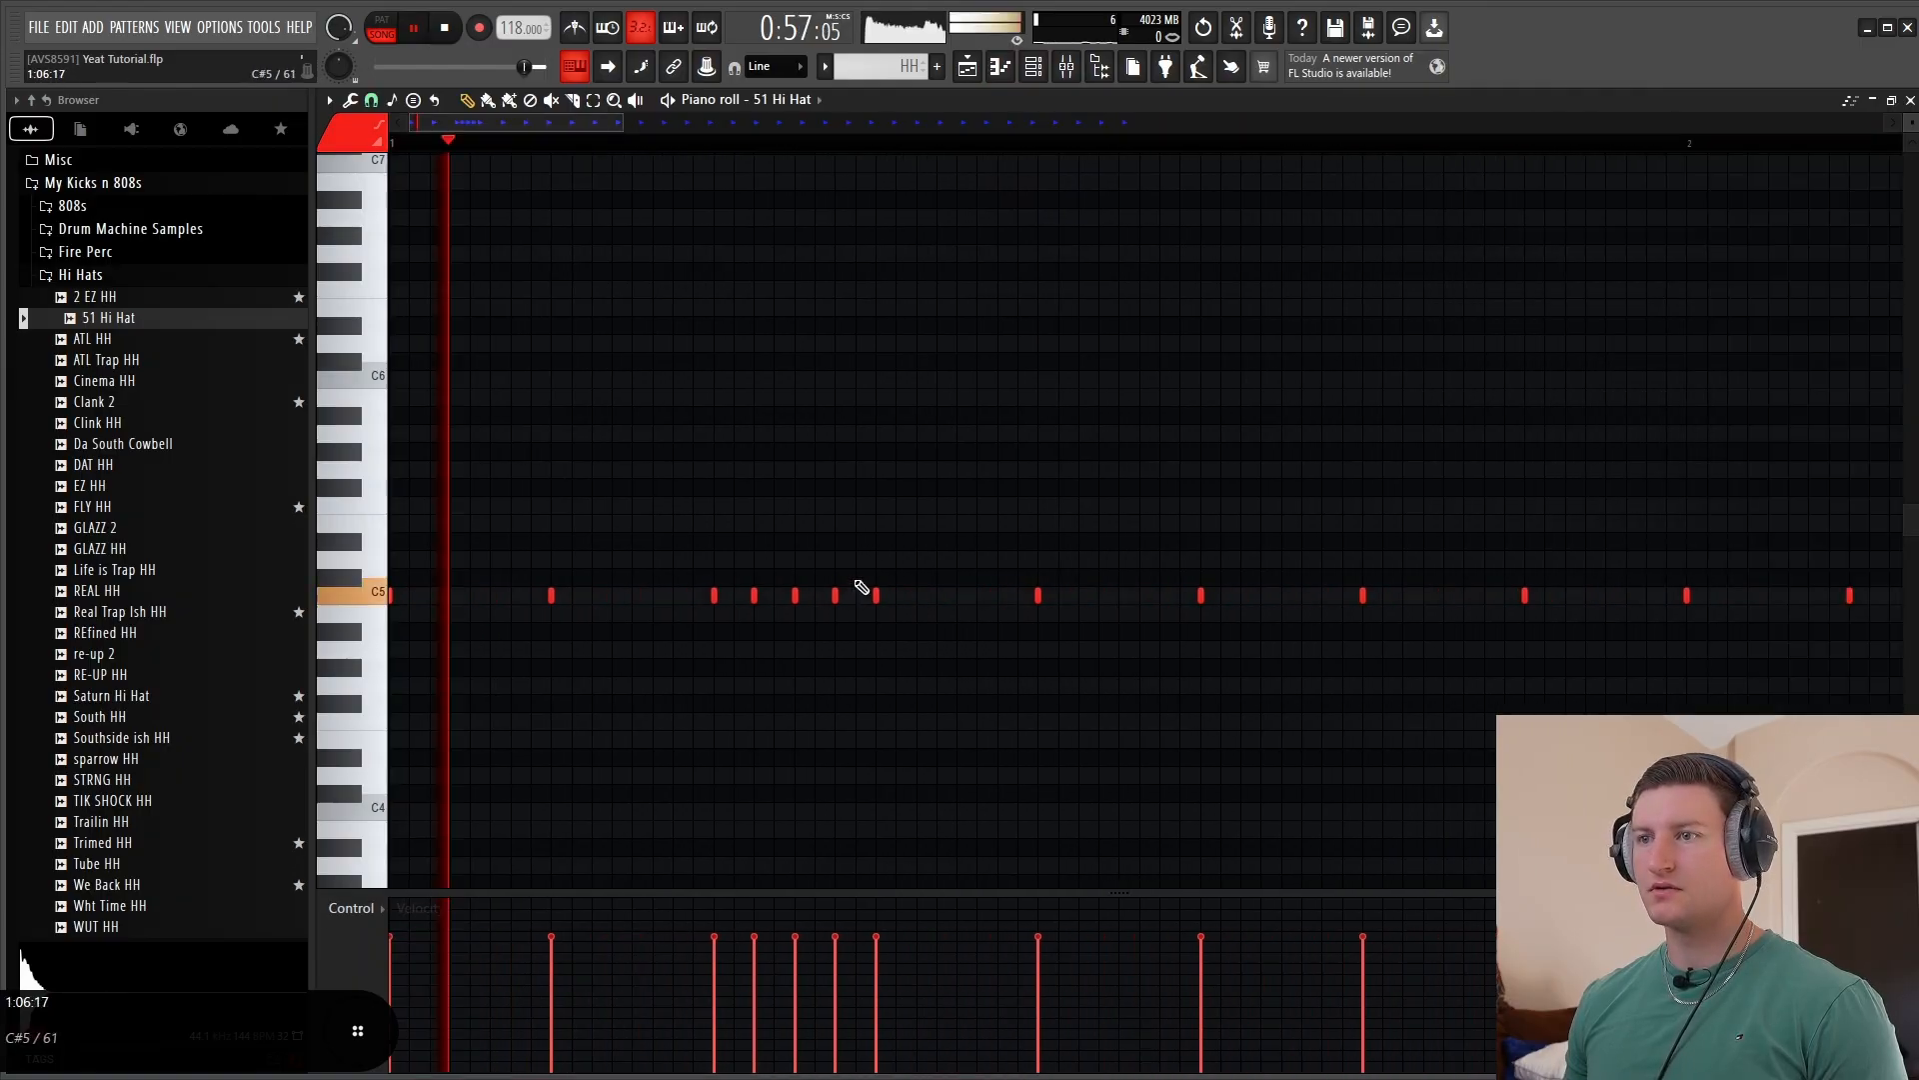
pyautogui.press('space')
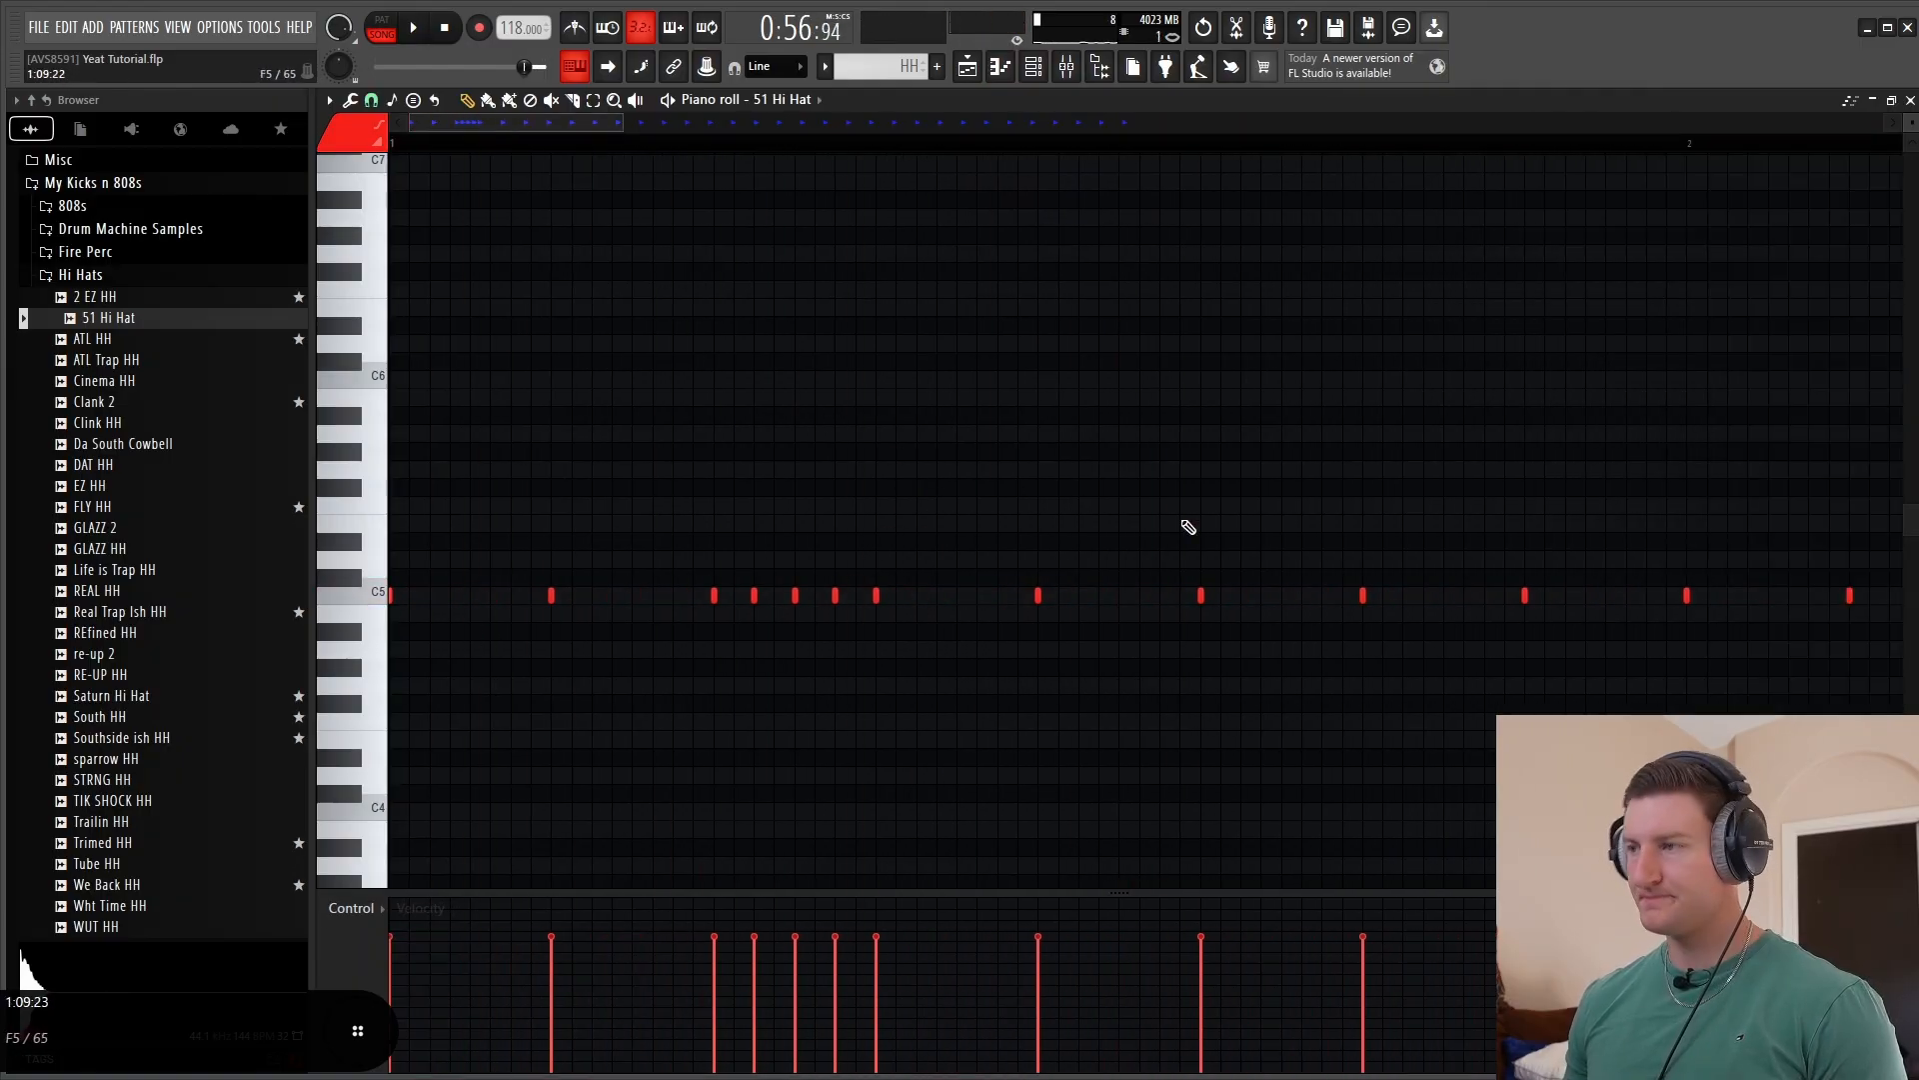
pyautogui.press('space')
pyautogui.press('space')
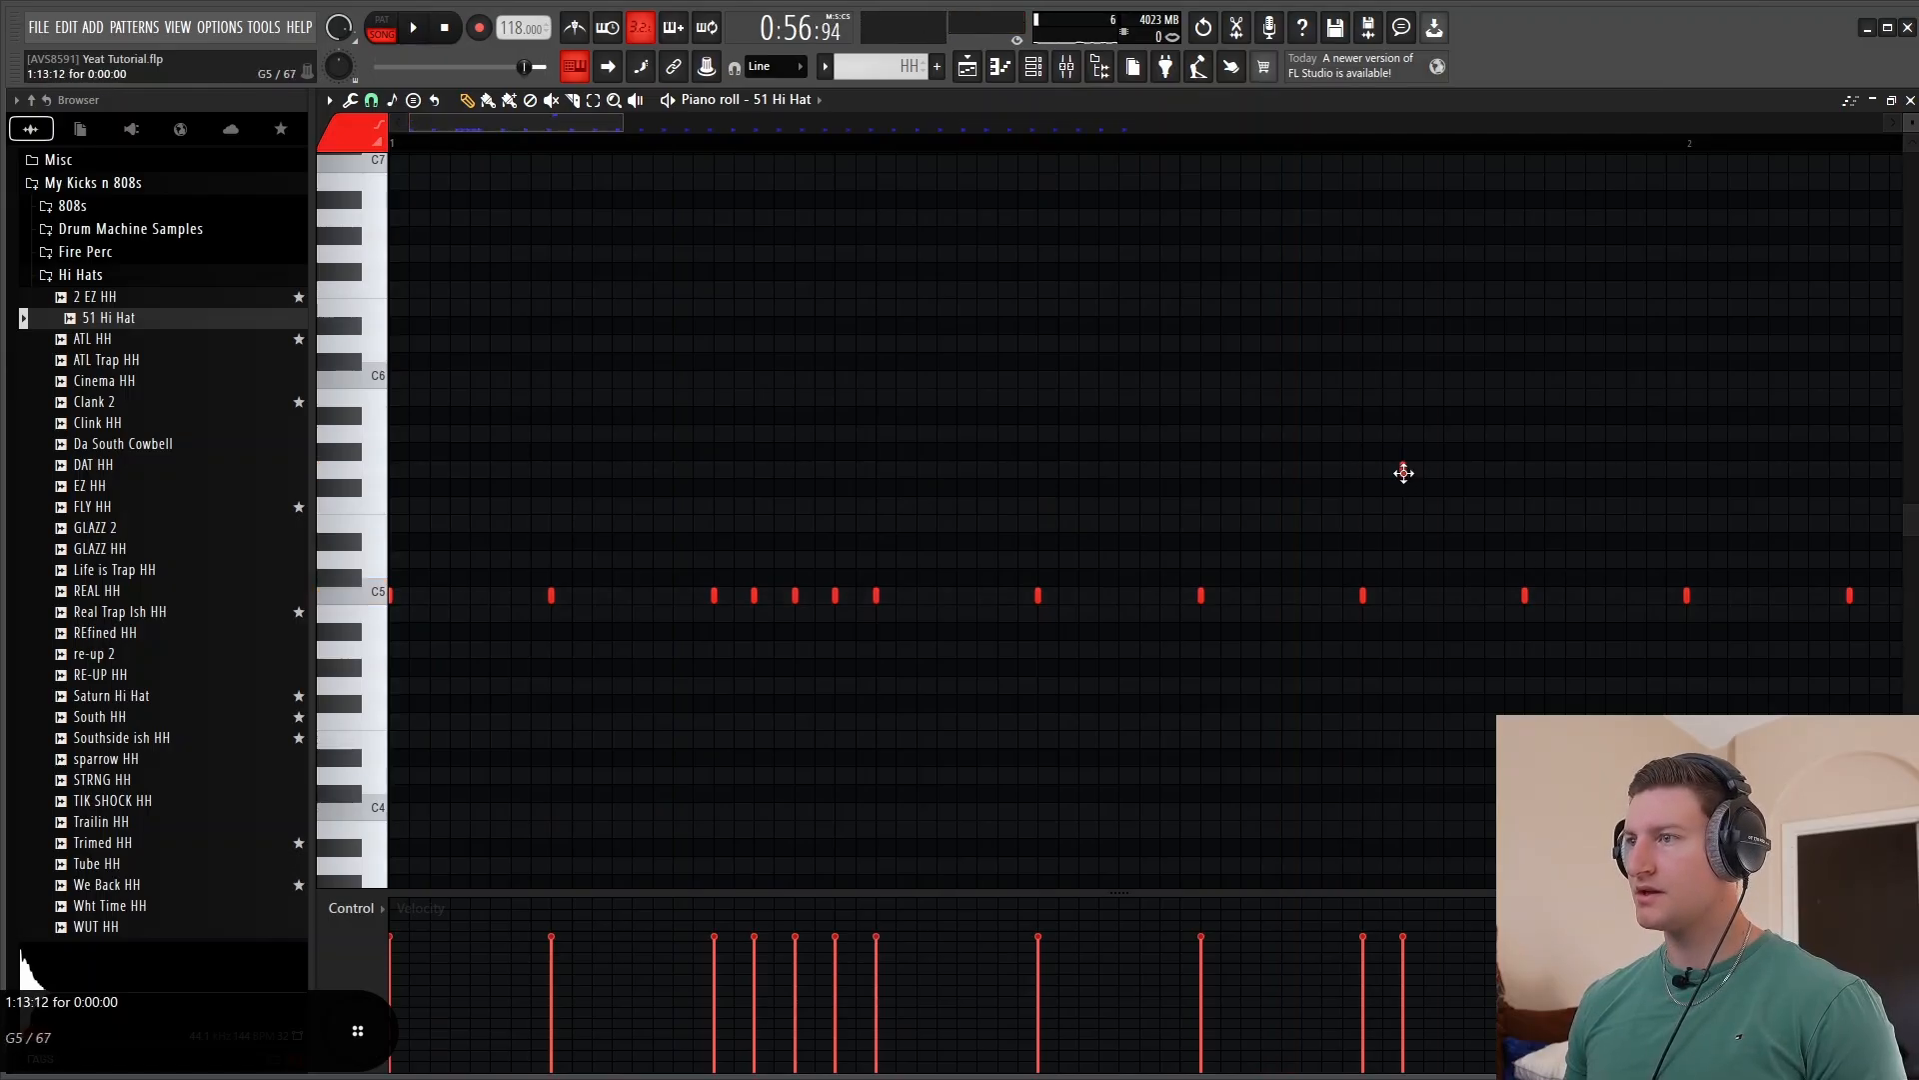
# Inspect the 51 Hi Hat channel's sampler settings and return to its piano roll
pyautogui.press('F6')
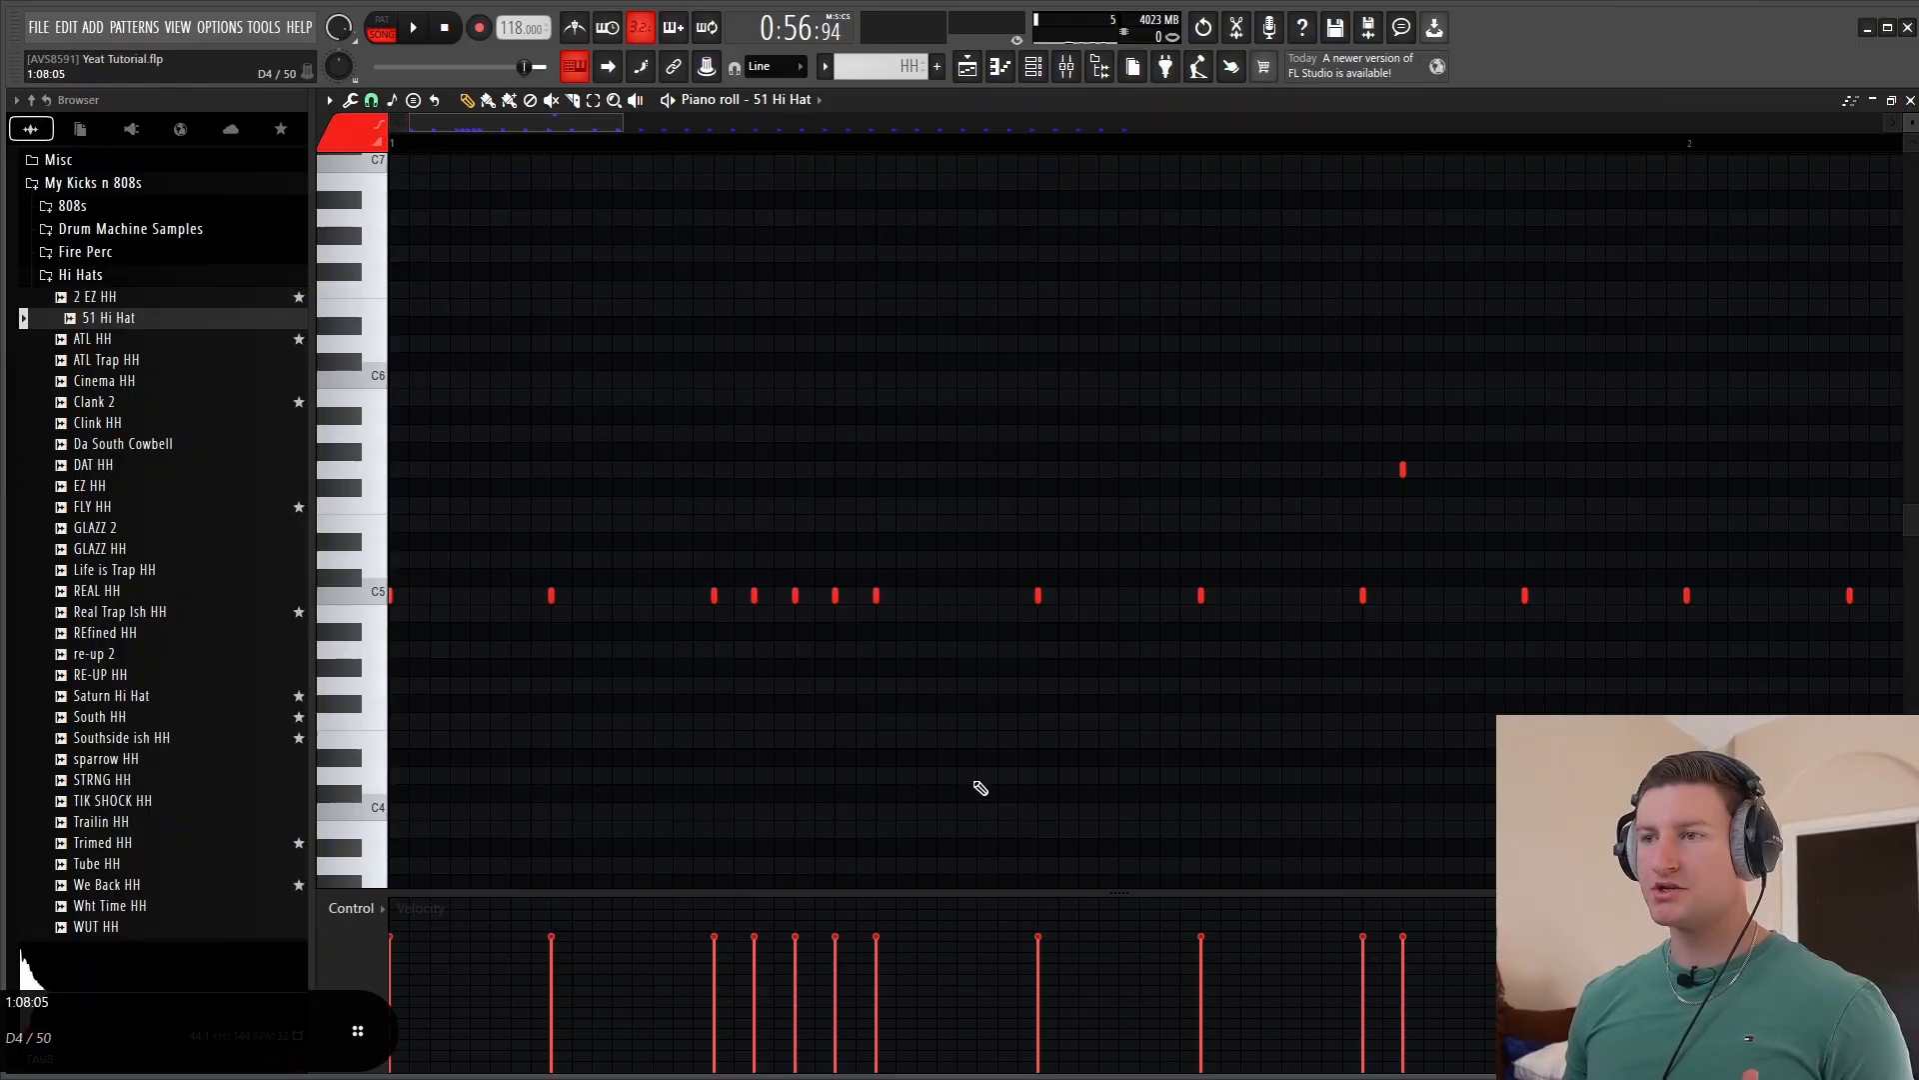
pyautogui.moveTo(975, 781); pyautogui.dragTo(964, 413)
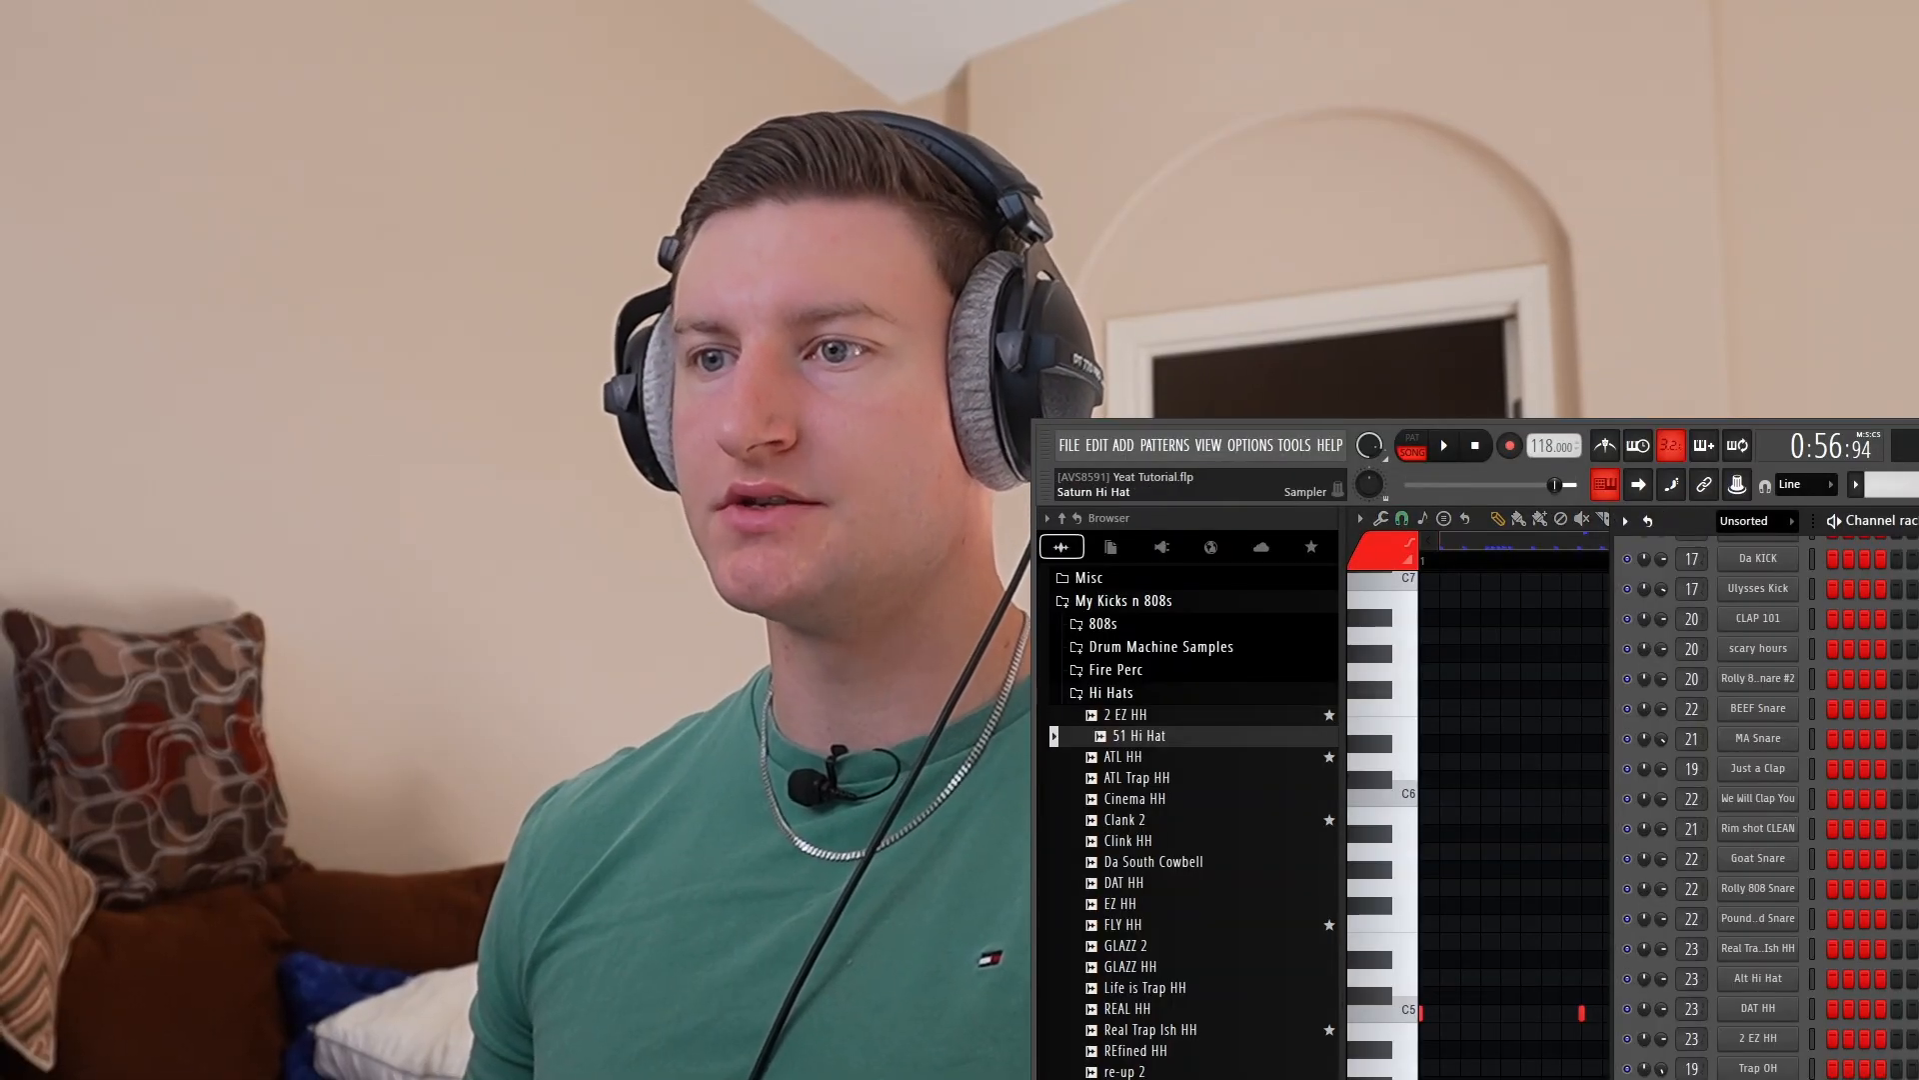
pyautogui.click(1757, 1076)
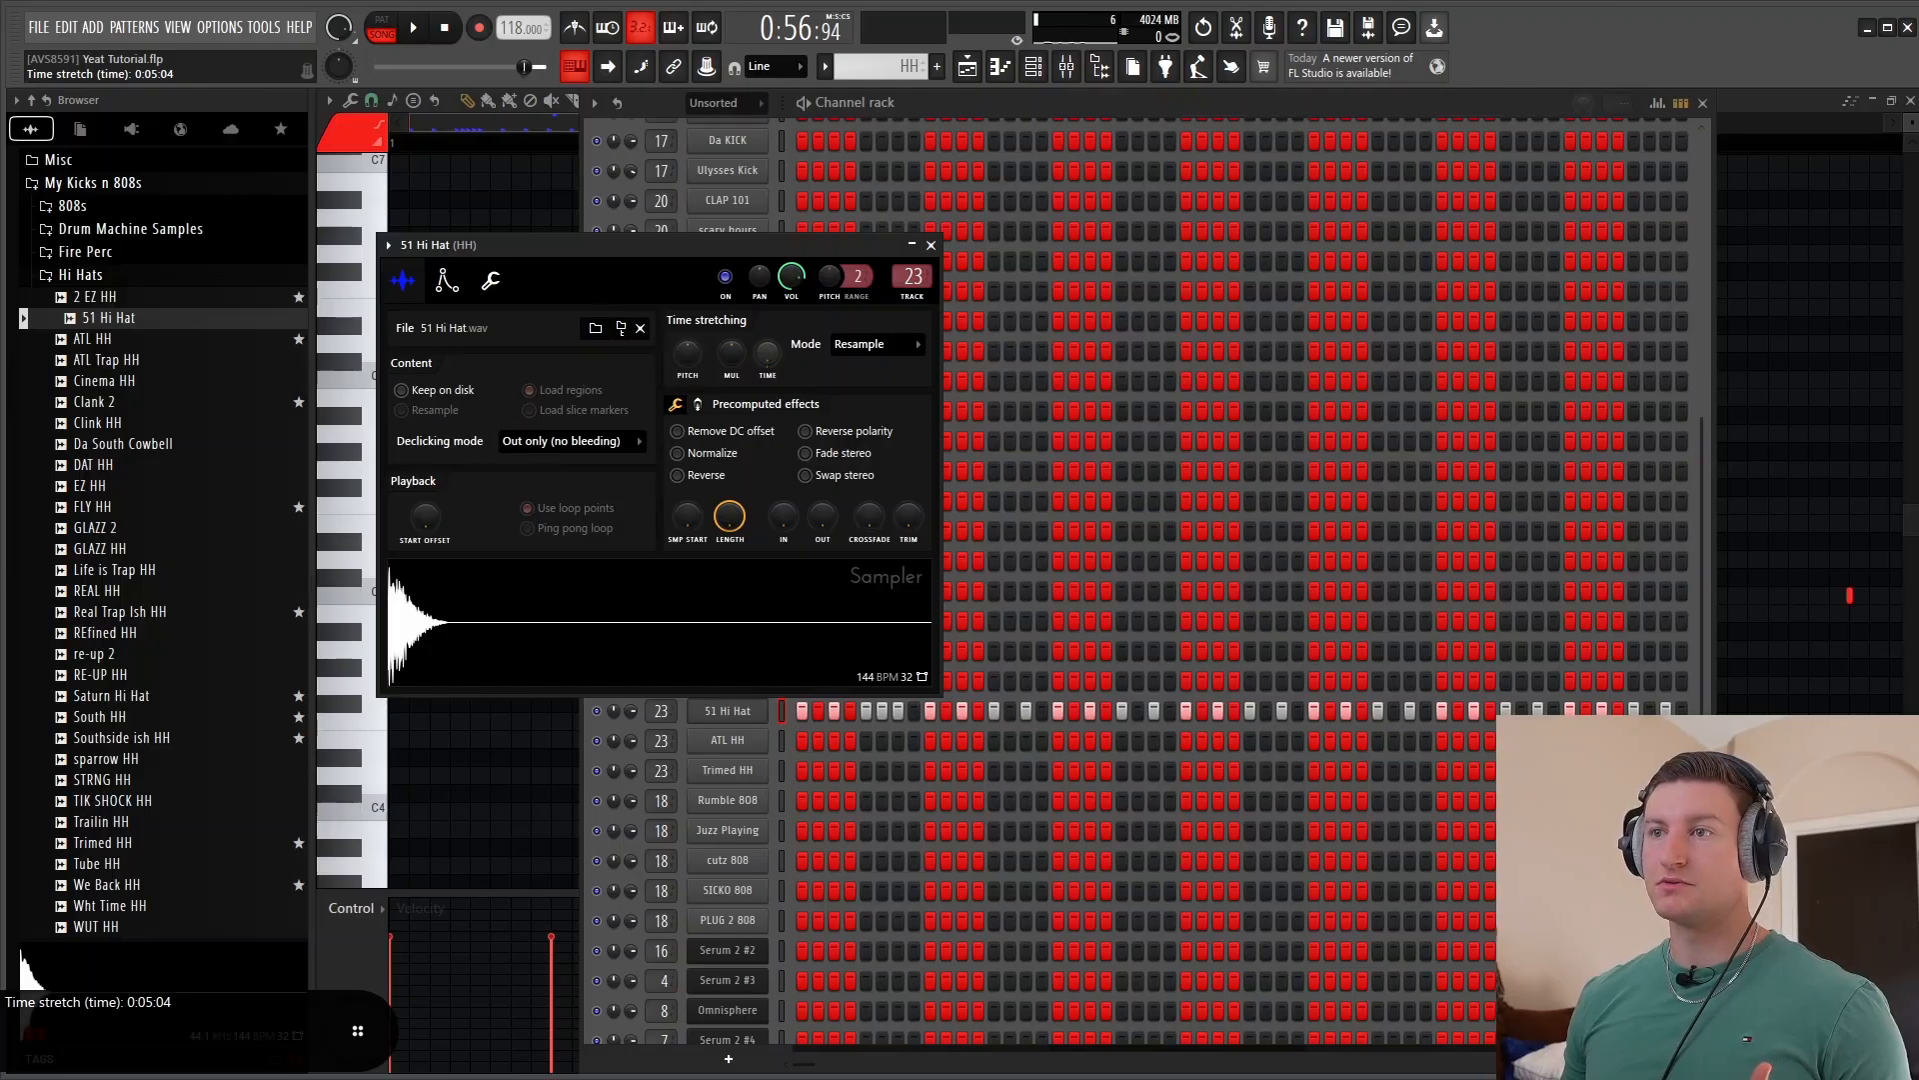
pyautogui.click(930, 245)
pyautogui.press('F7')
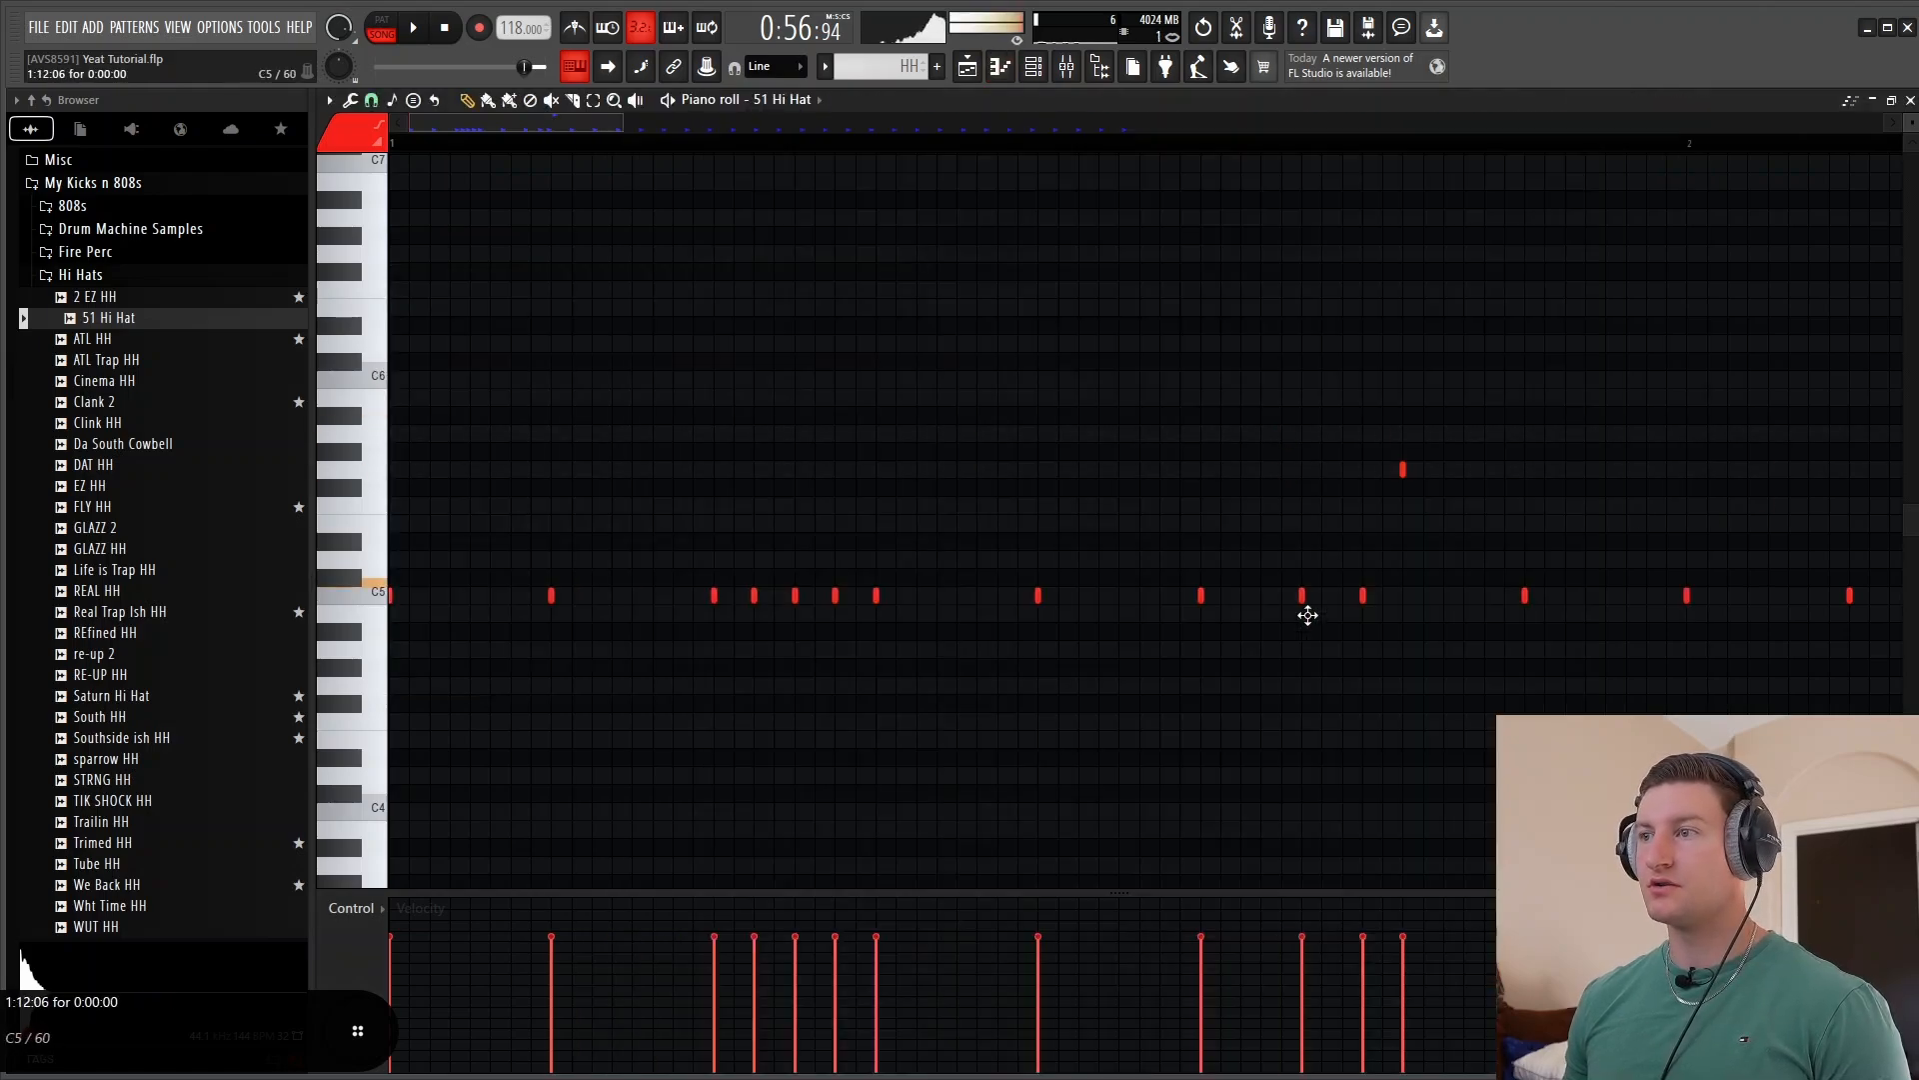
# Replace the G5 note with a fast four-note D#5 roll late in bar 1 and play it
pyautogui.rightClick(1302, 762)
pyautogui.press('space')
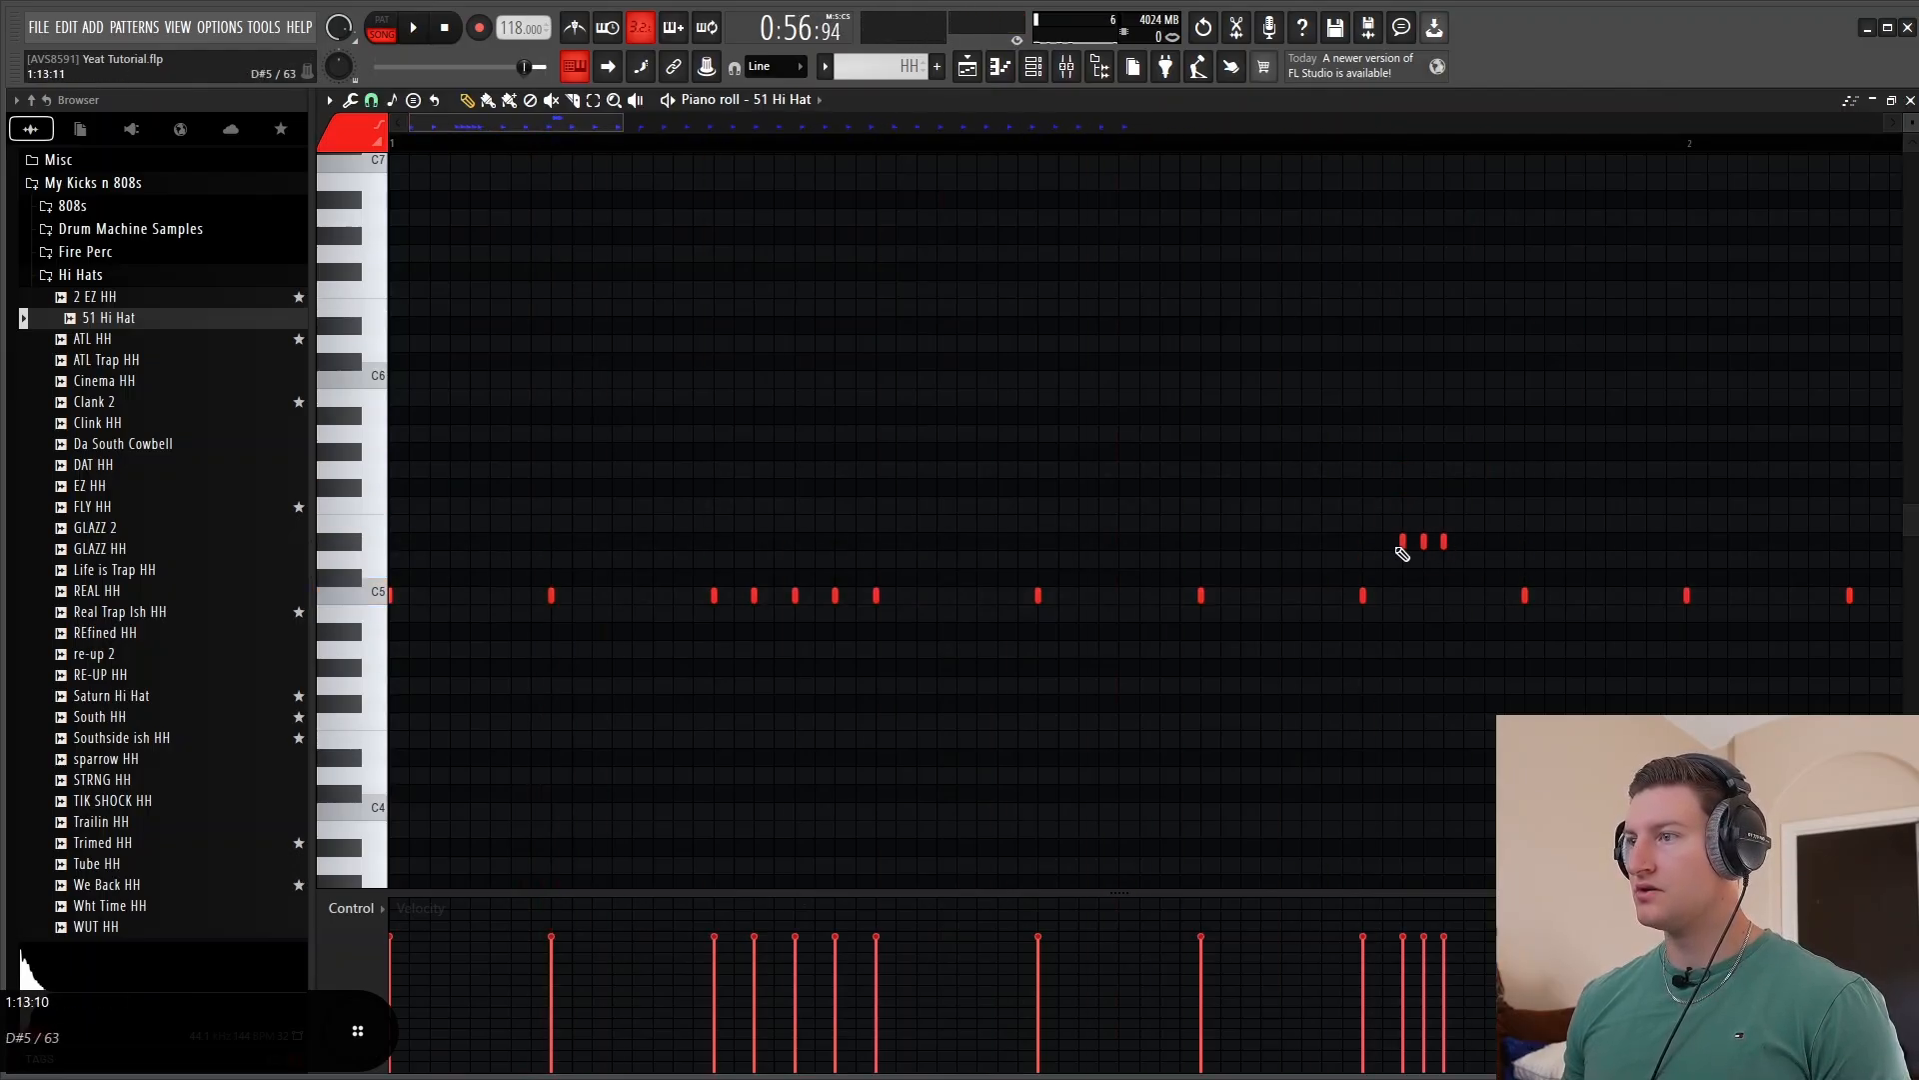
pyautogui.press('space')
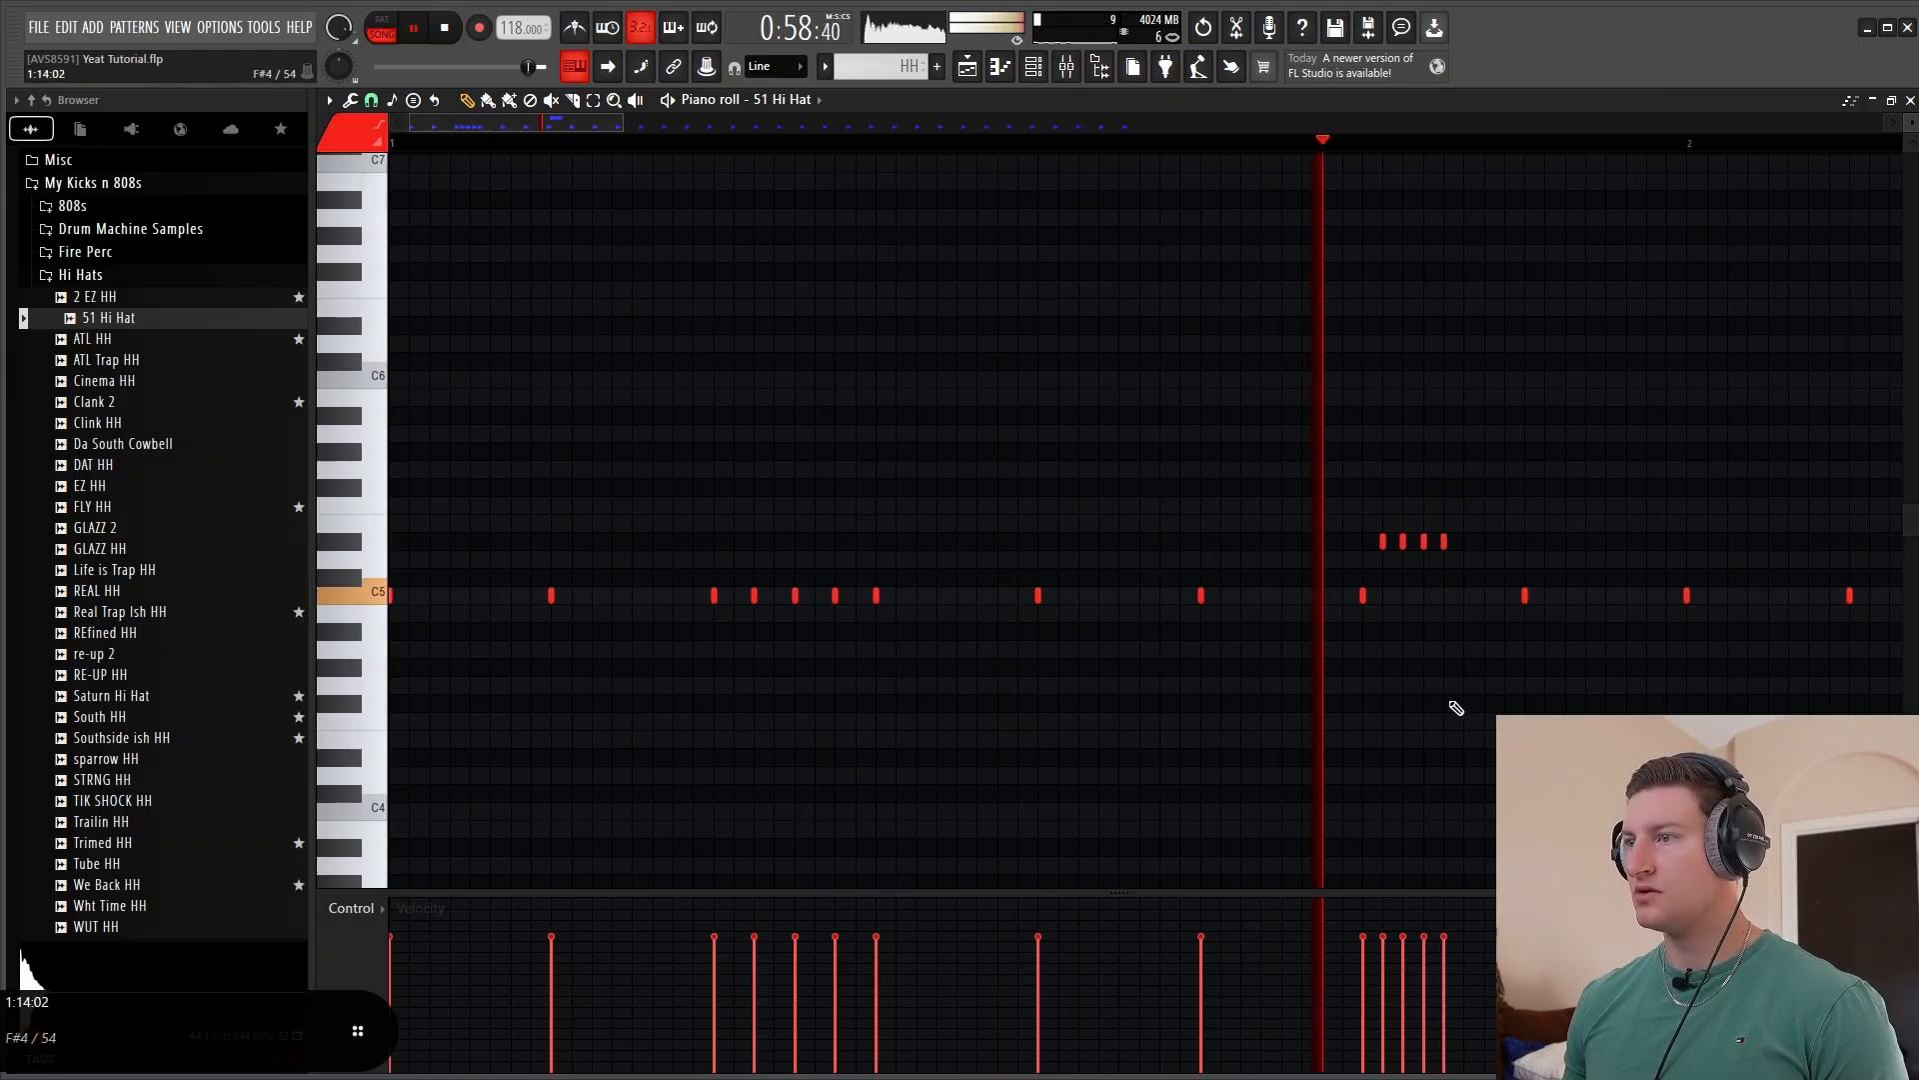
pyautogui.press('space')
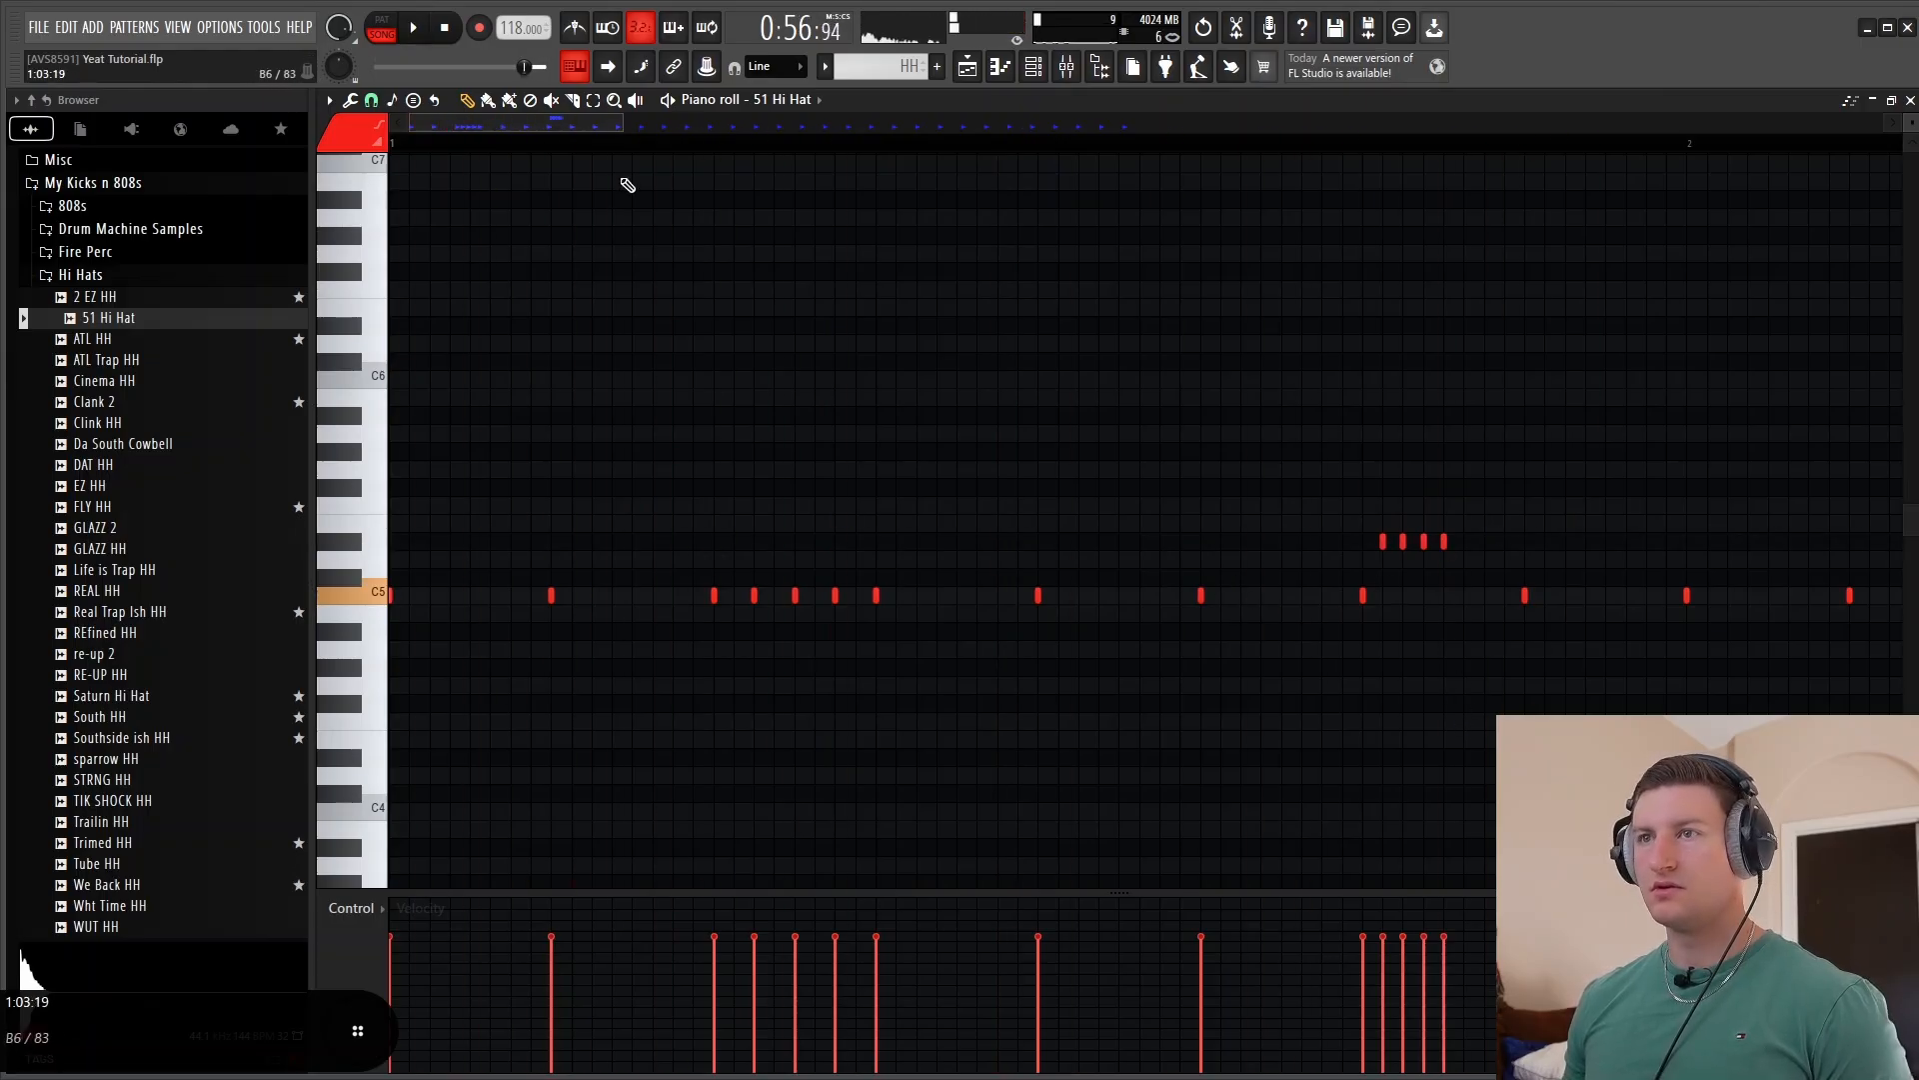
# Add single low hi-hat notes in bars 1 and 3 and a descending run late in bar 3, and transpose all notes down two semitones
pyautogui.moveTo(625, 114); pyautogui.dragTo(1475, 116)
pyautogui.moveTo(1540, 675); pyautogui.dragTo(388, 531)
pyautogui.press('Down')
pyautogui.press('Down')
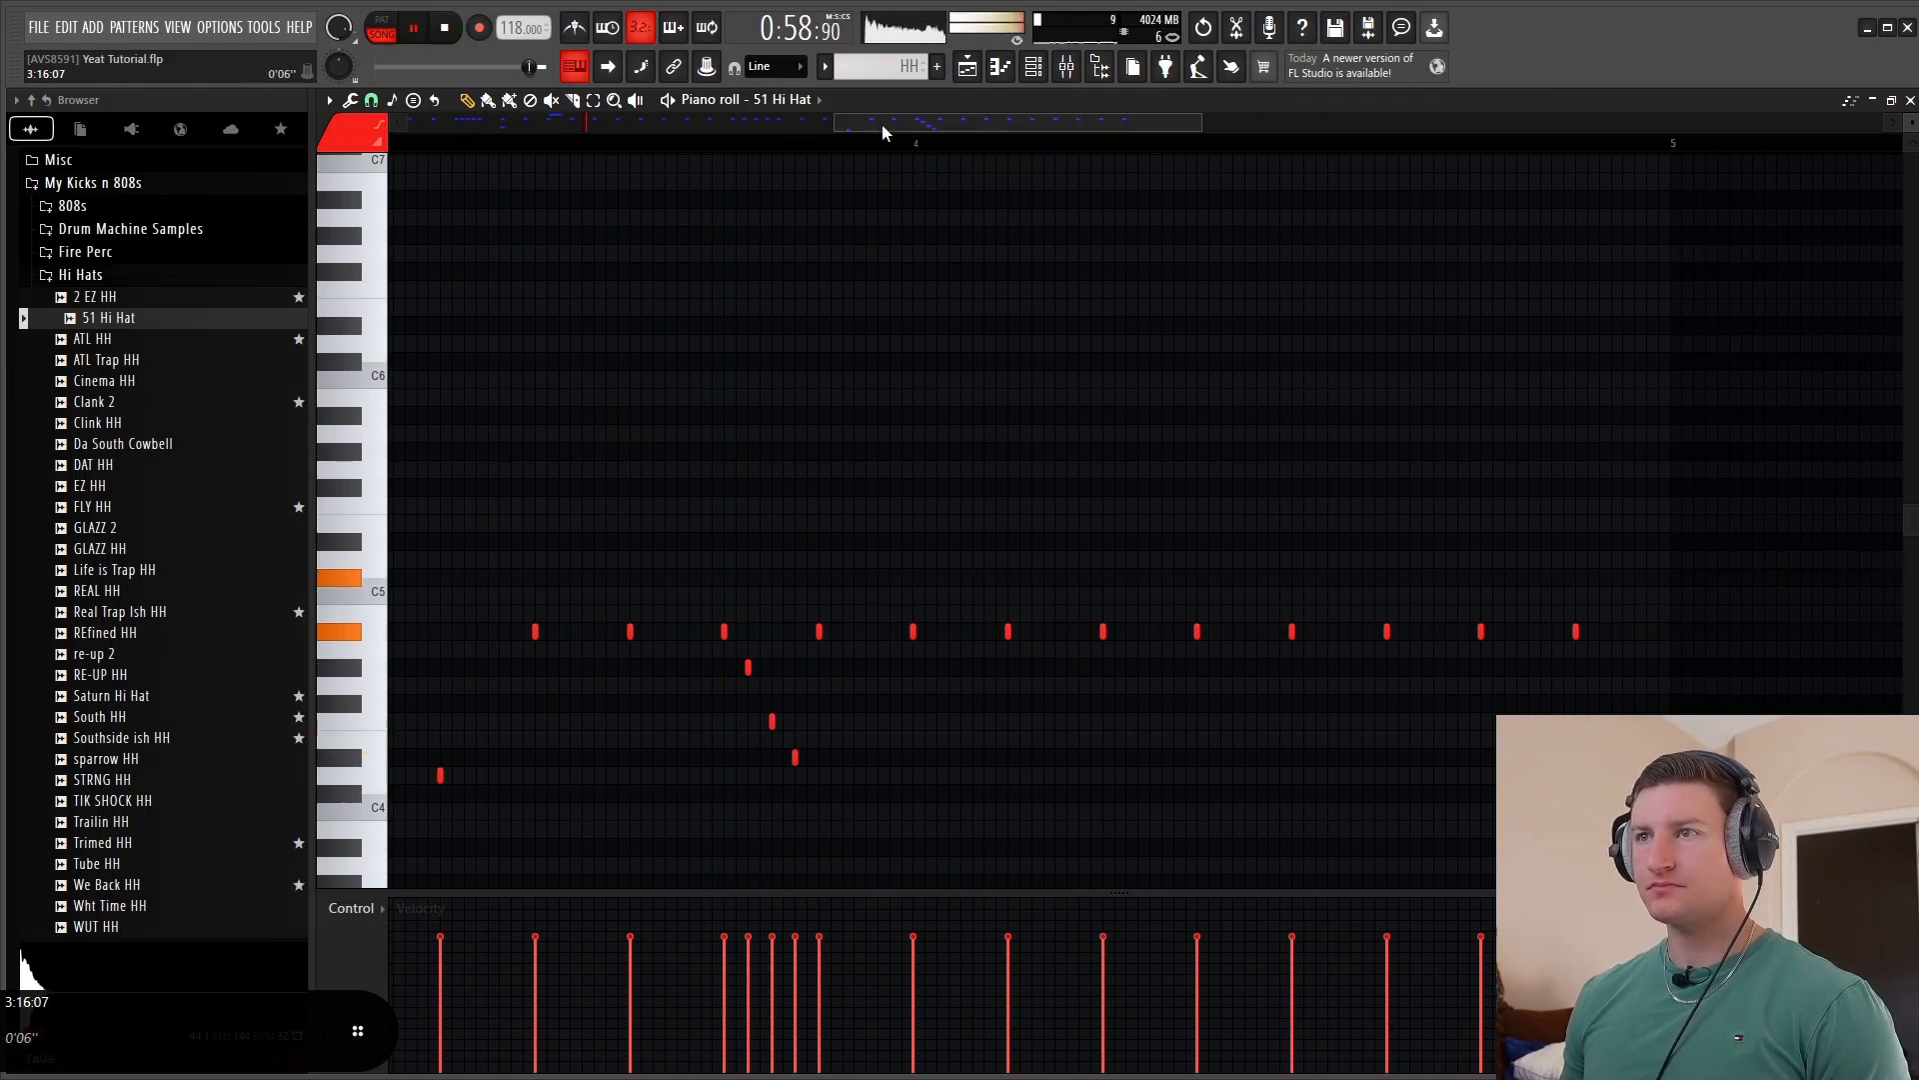
# Play the HH pattern and review the 51 Hi Hat notes from bar 1 through bar 5
pyautogui.moveTo(883, 128); pyautogui.dragTo(816, 133)
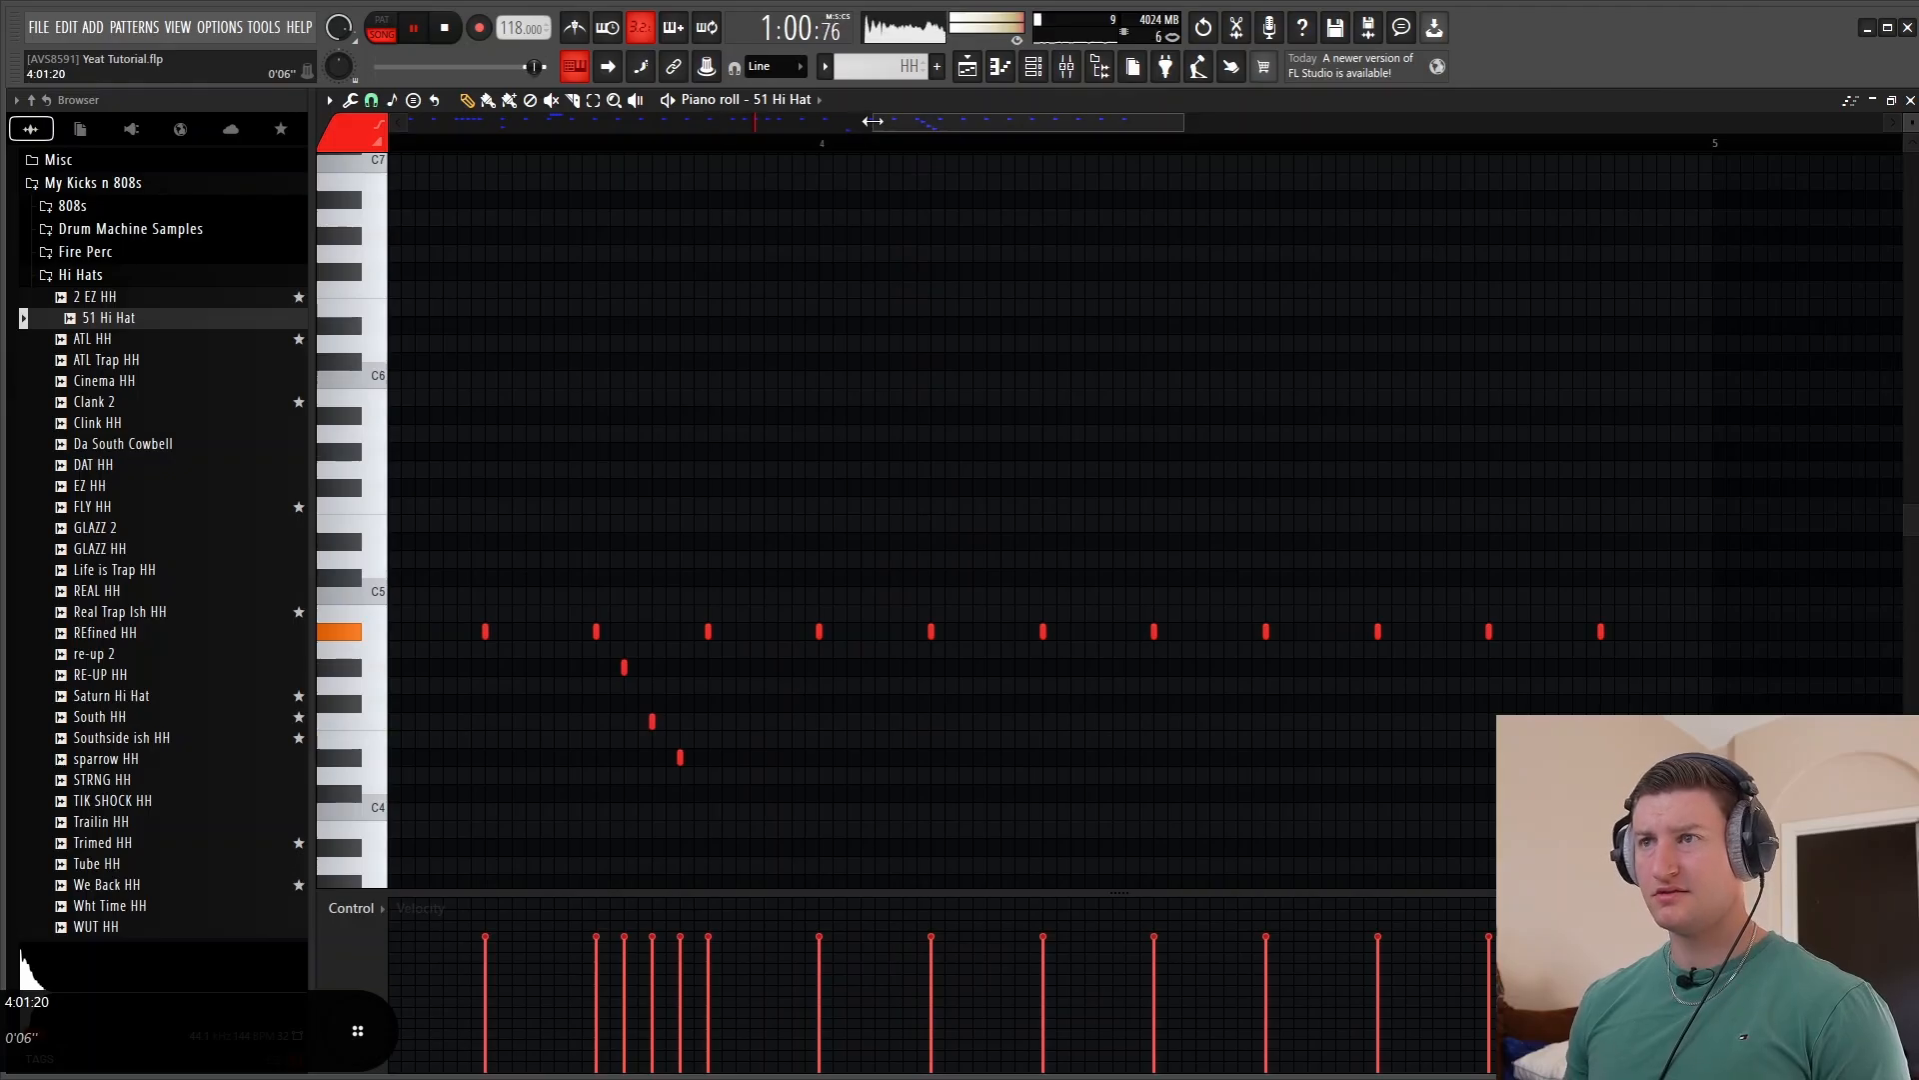
pyautogui.moveTo(872, 121); pyautogui.dragTo(407, 121)
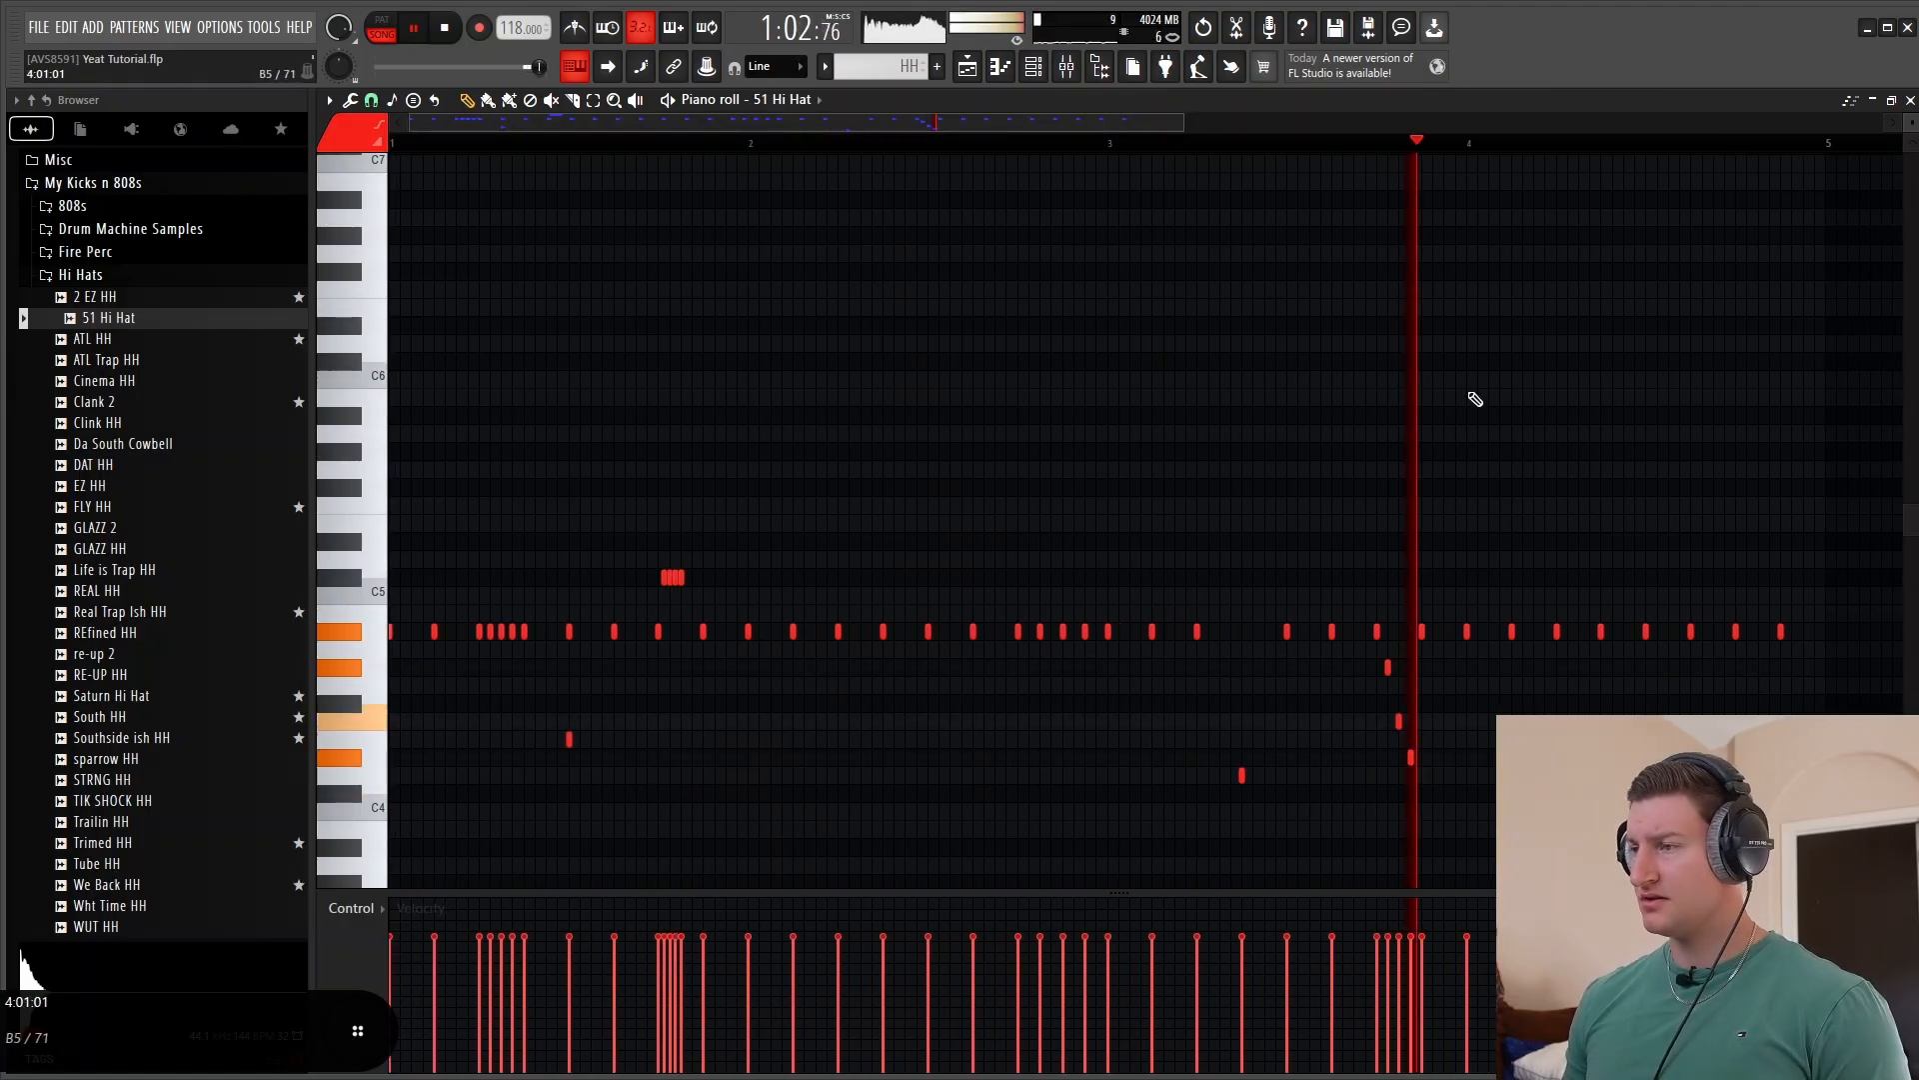
pyautogui.moveTo(1147, 125); pyautogui.dragTo(1435, 212)
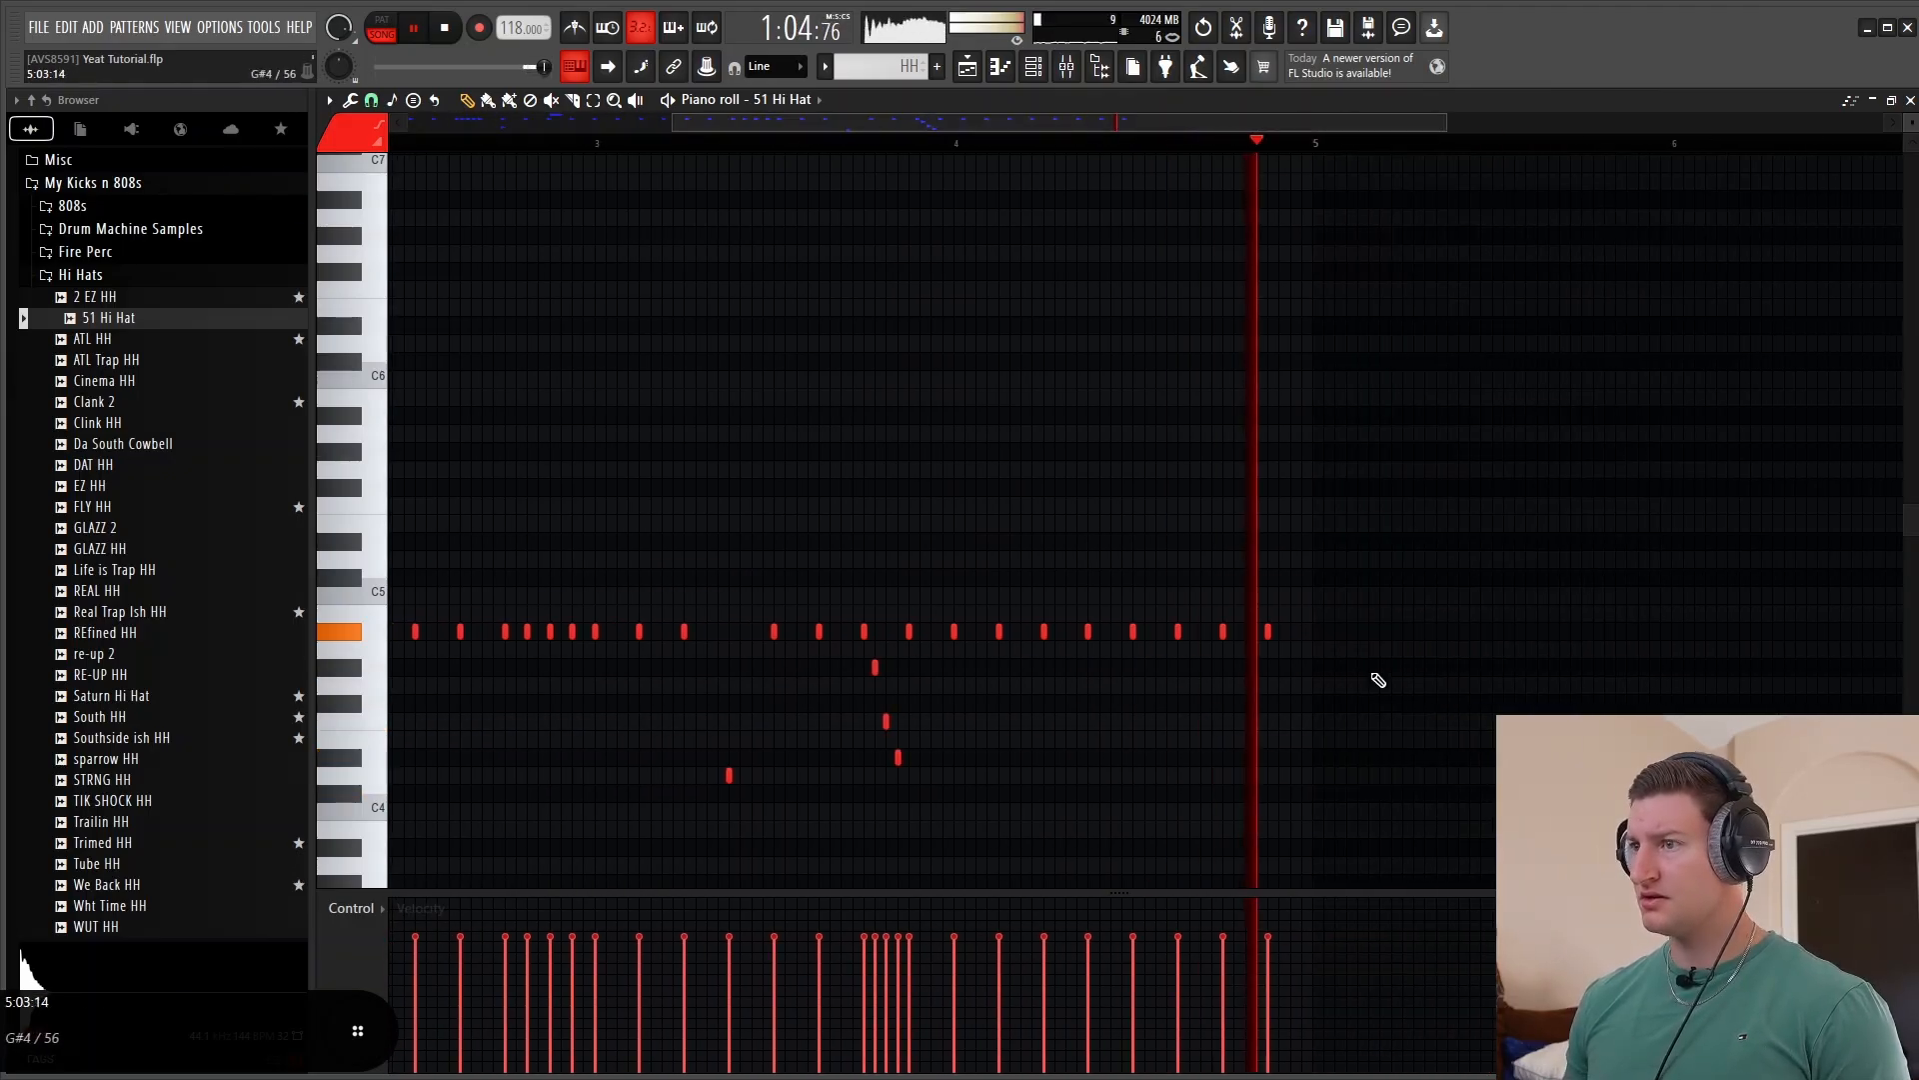
pyautogui.press('space')
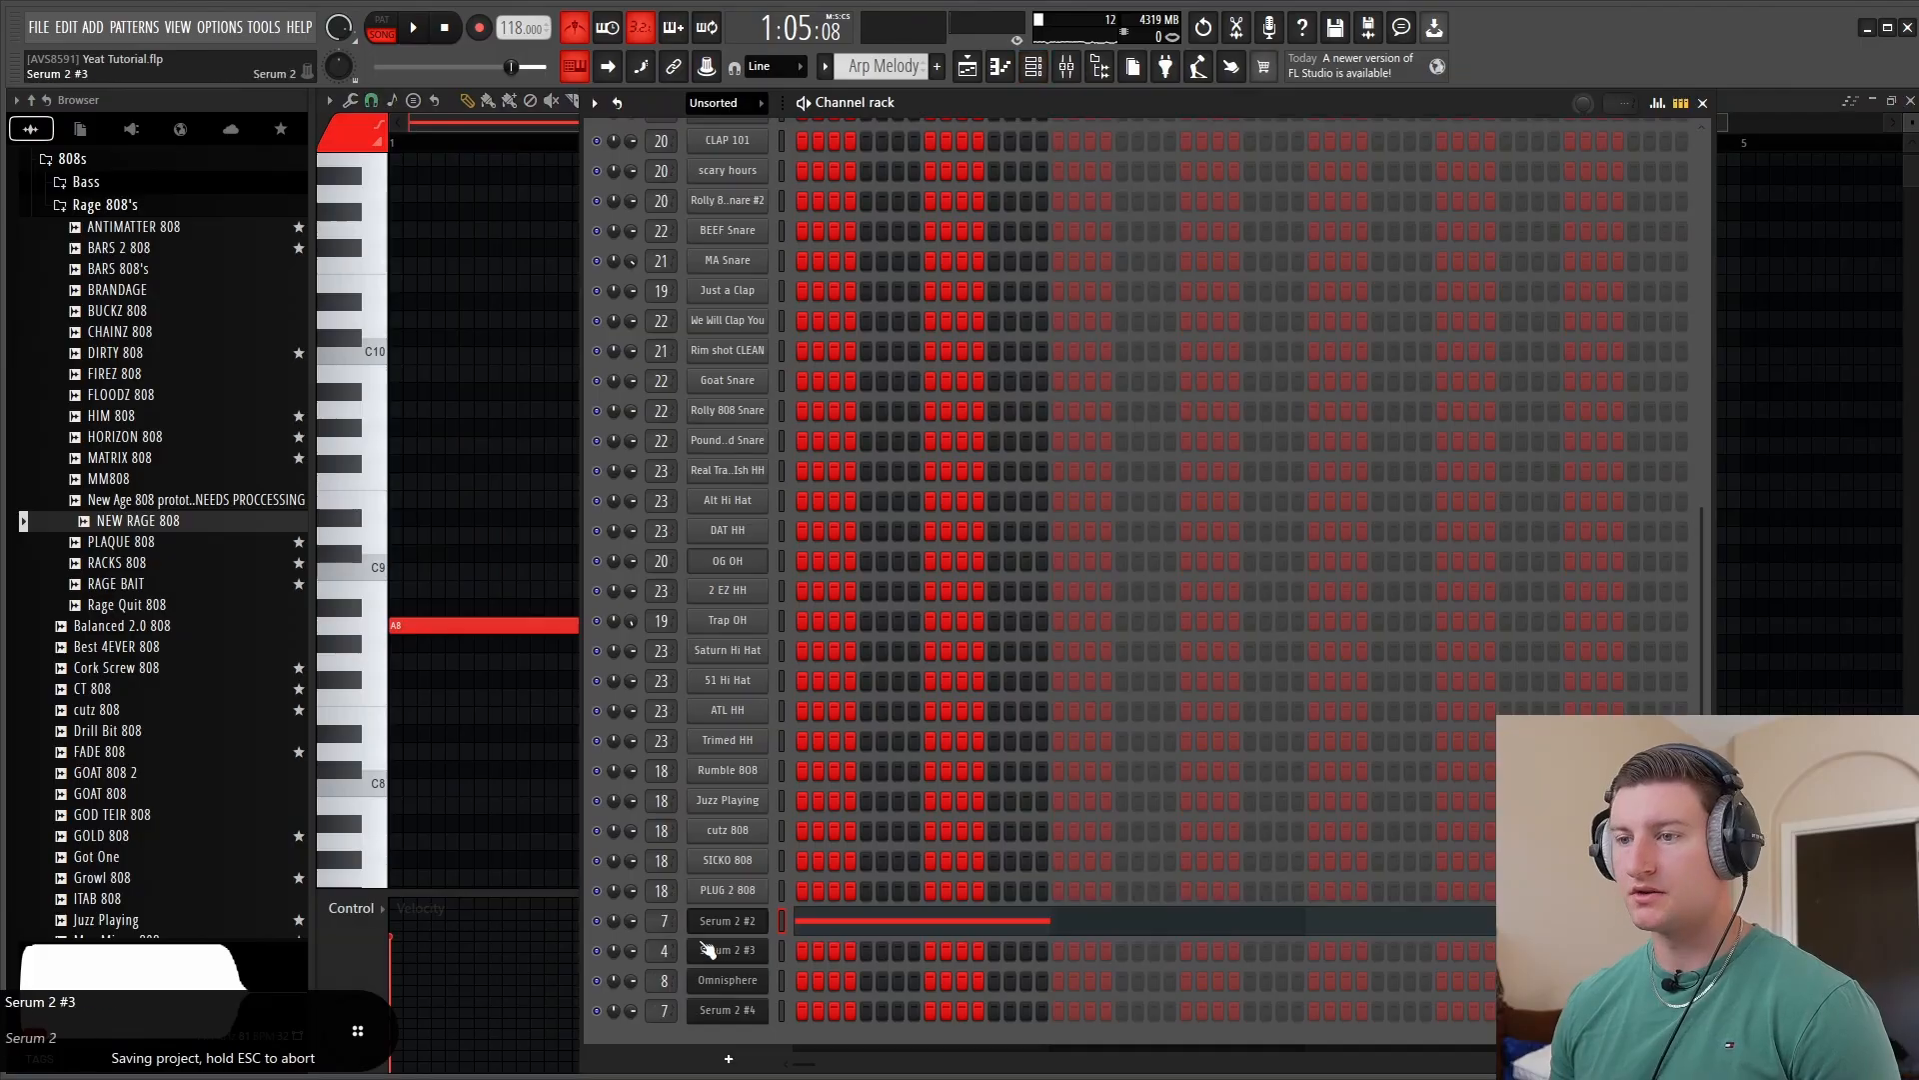
# Open Serum 2 #2 in the Arp Melody pattern and load the LD - Bold Voyage preset
pyautogui.click(734, 921)
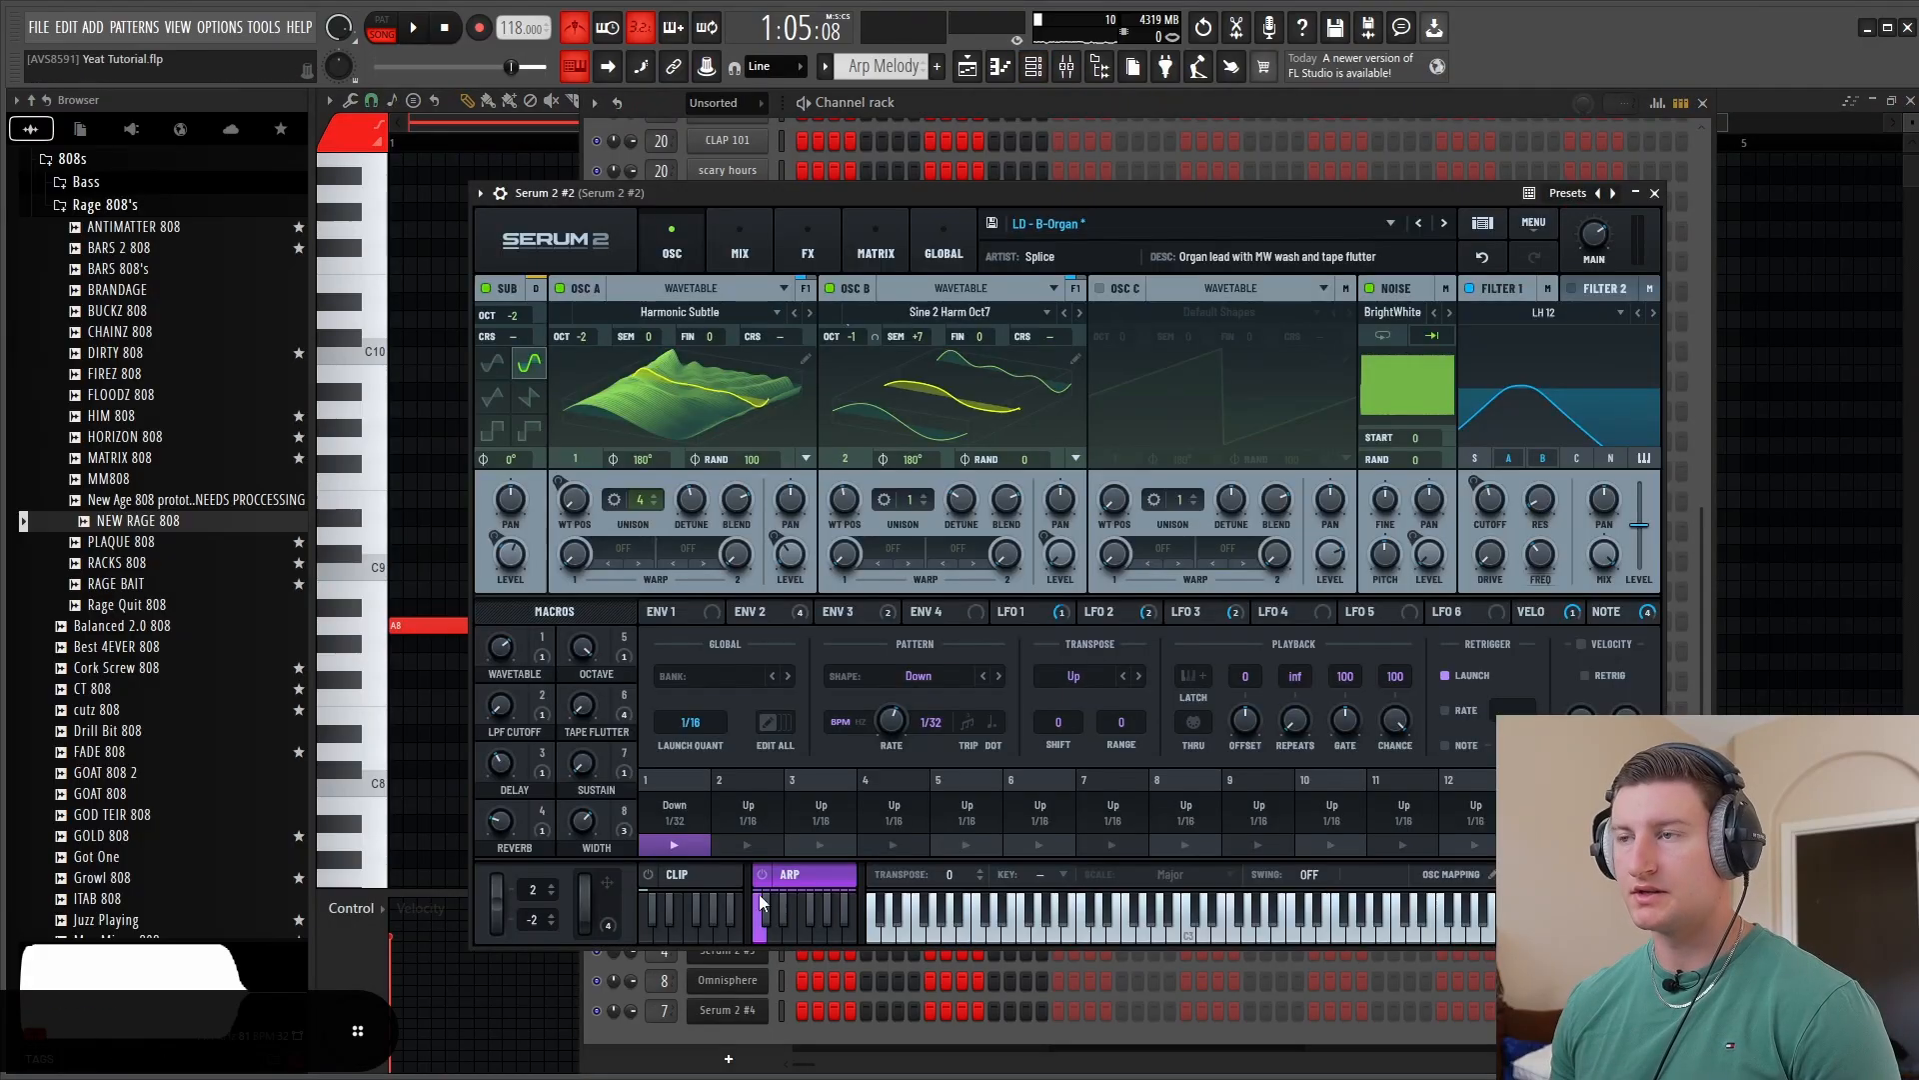
pyautogui.click(1447, 224)
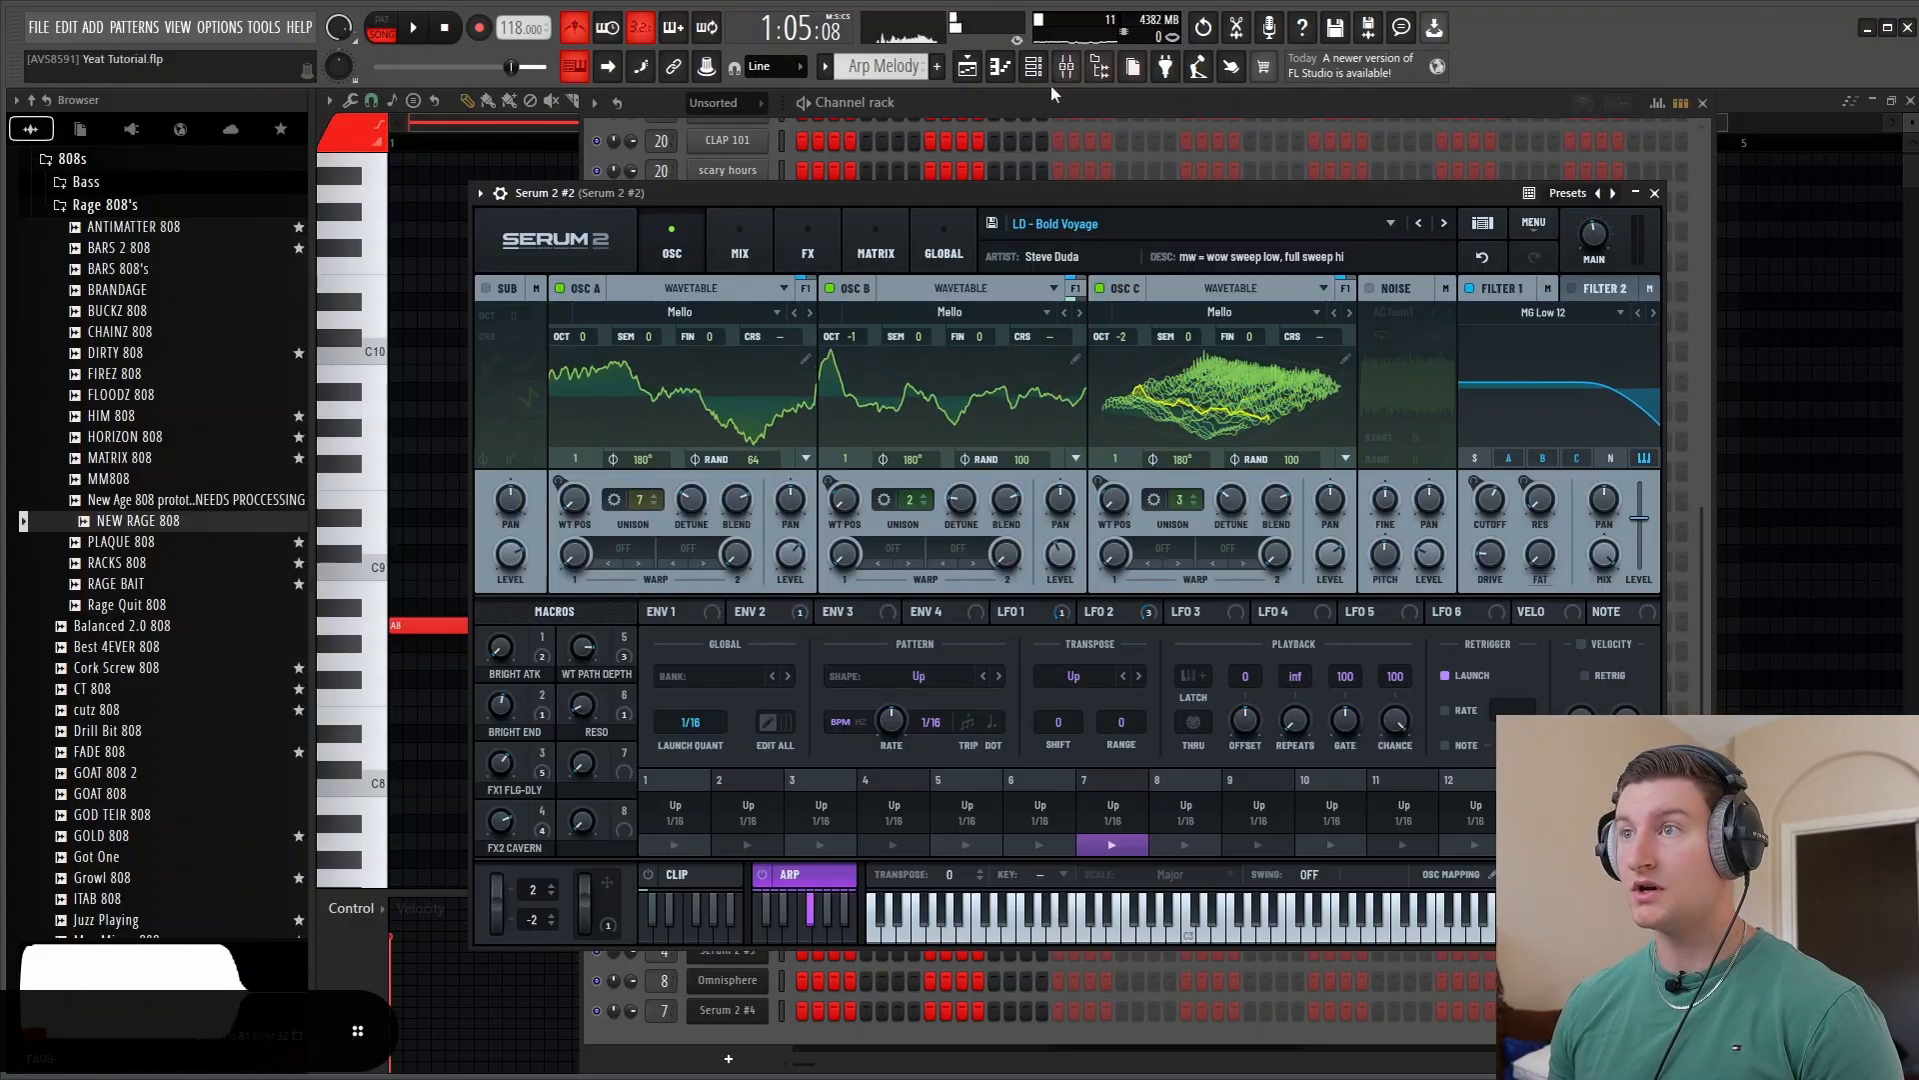
# Write Serum 2 #2's Arp Melody with C4, B3, E4 and E5 notes through bar 6 and a held E4 over bars 7 and 8
pyautogui.click(977, 75)
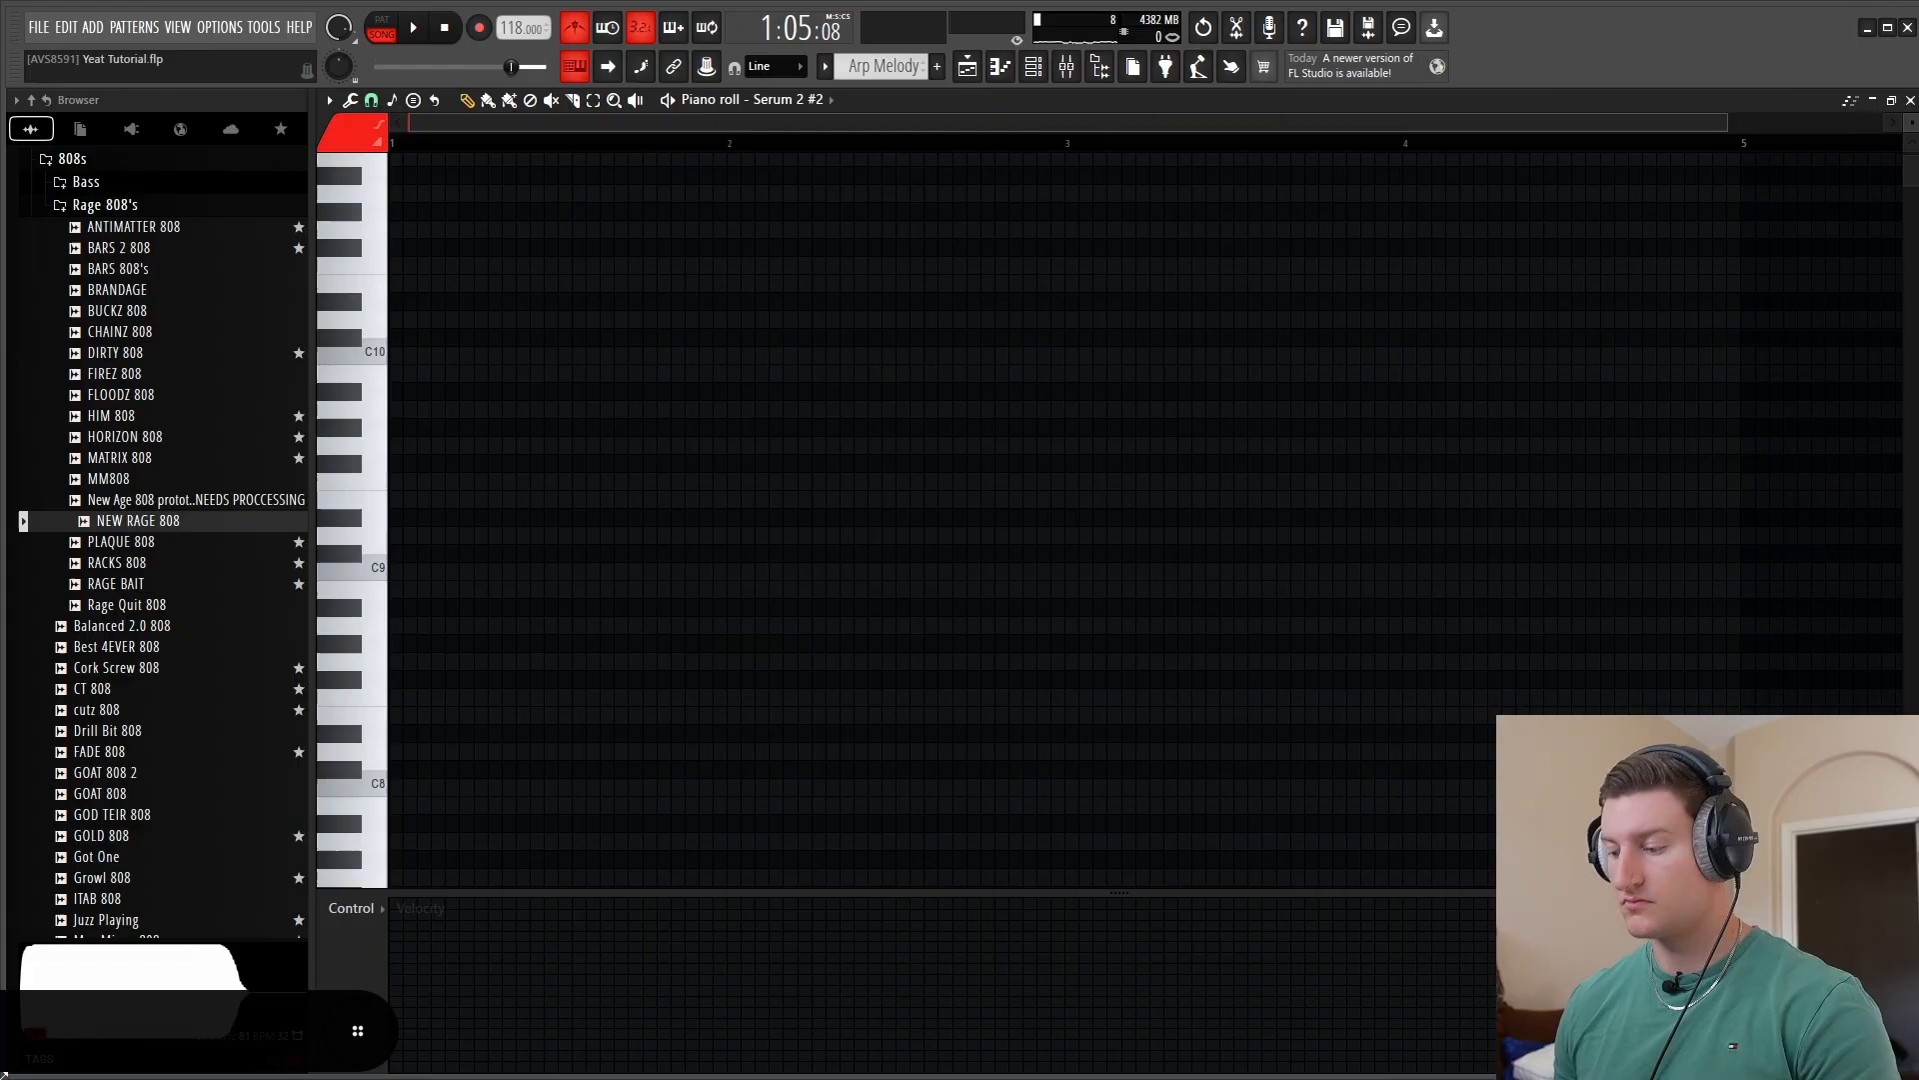
pyautogui.press('space')
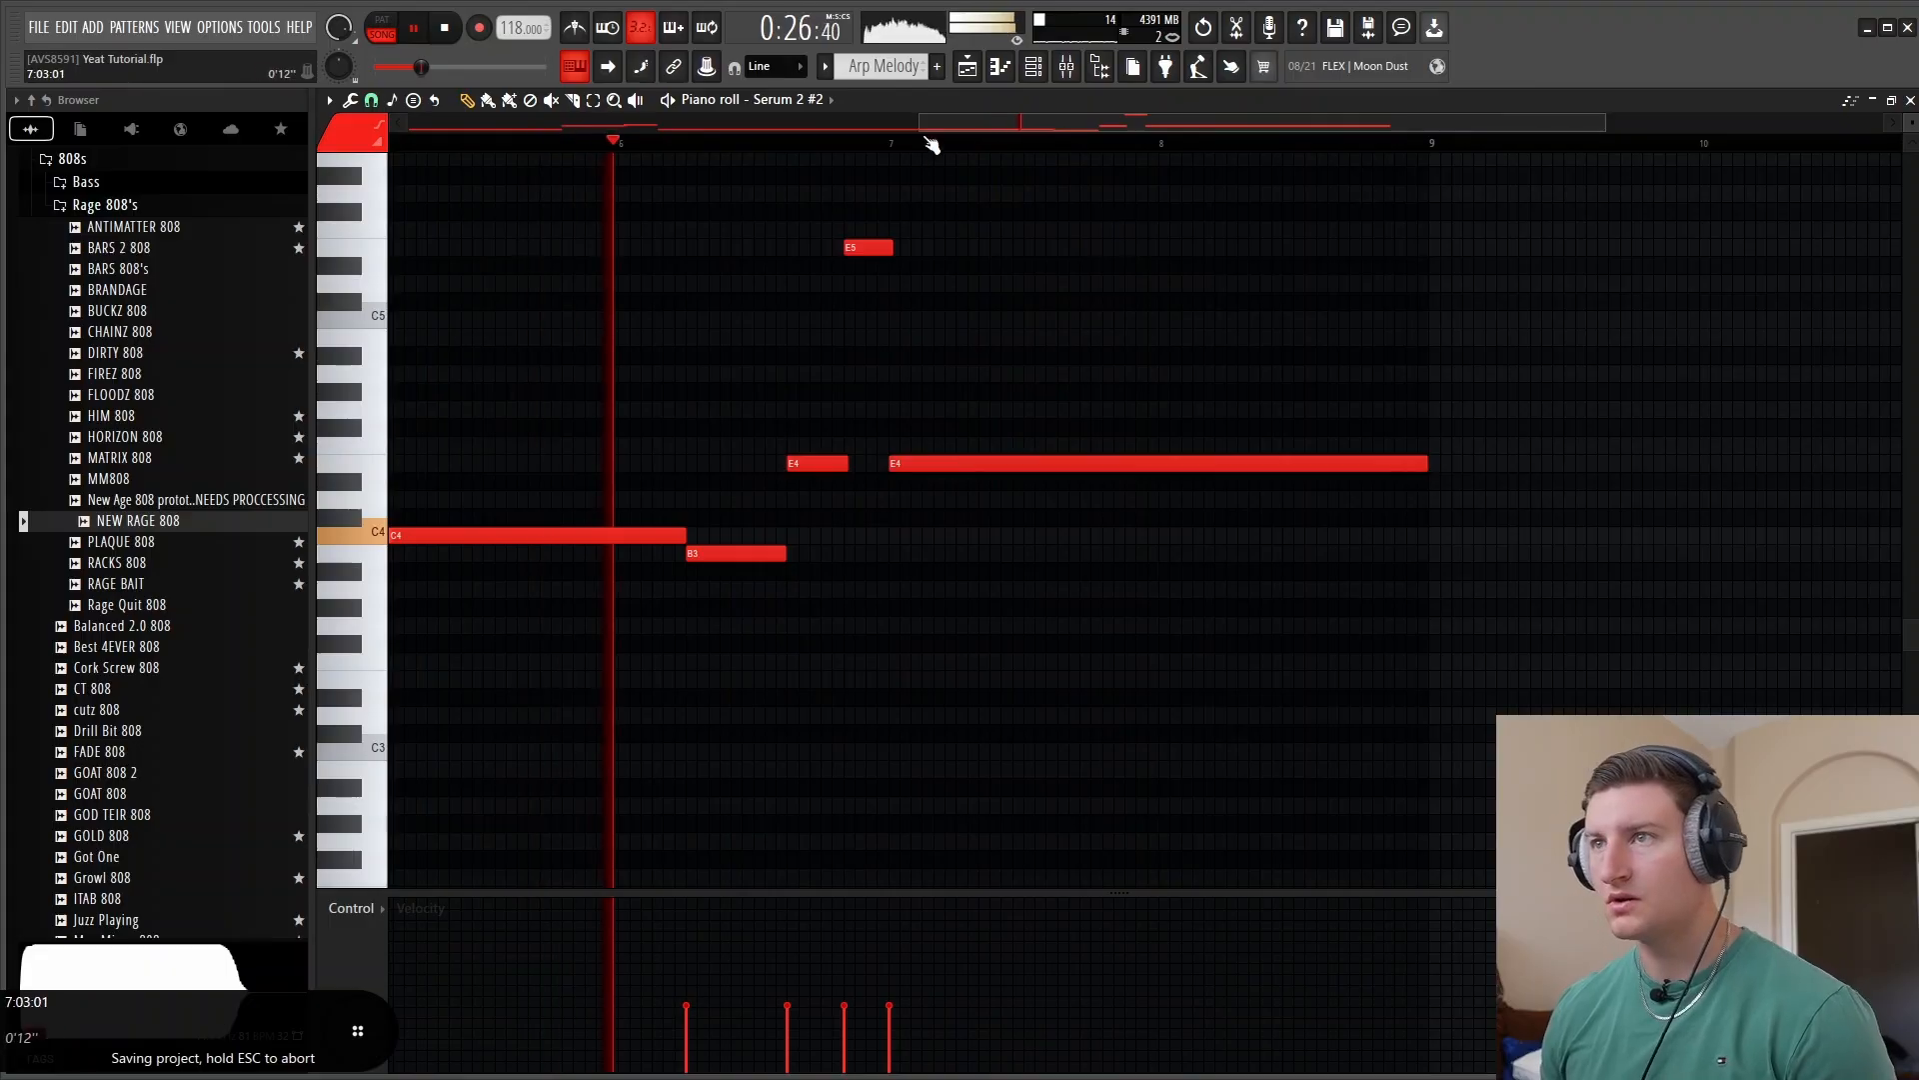
pyautogui.moveTo(920, 122); pyautogui.dragTo(126, 194)
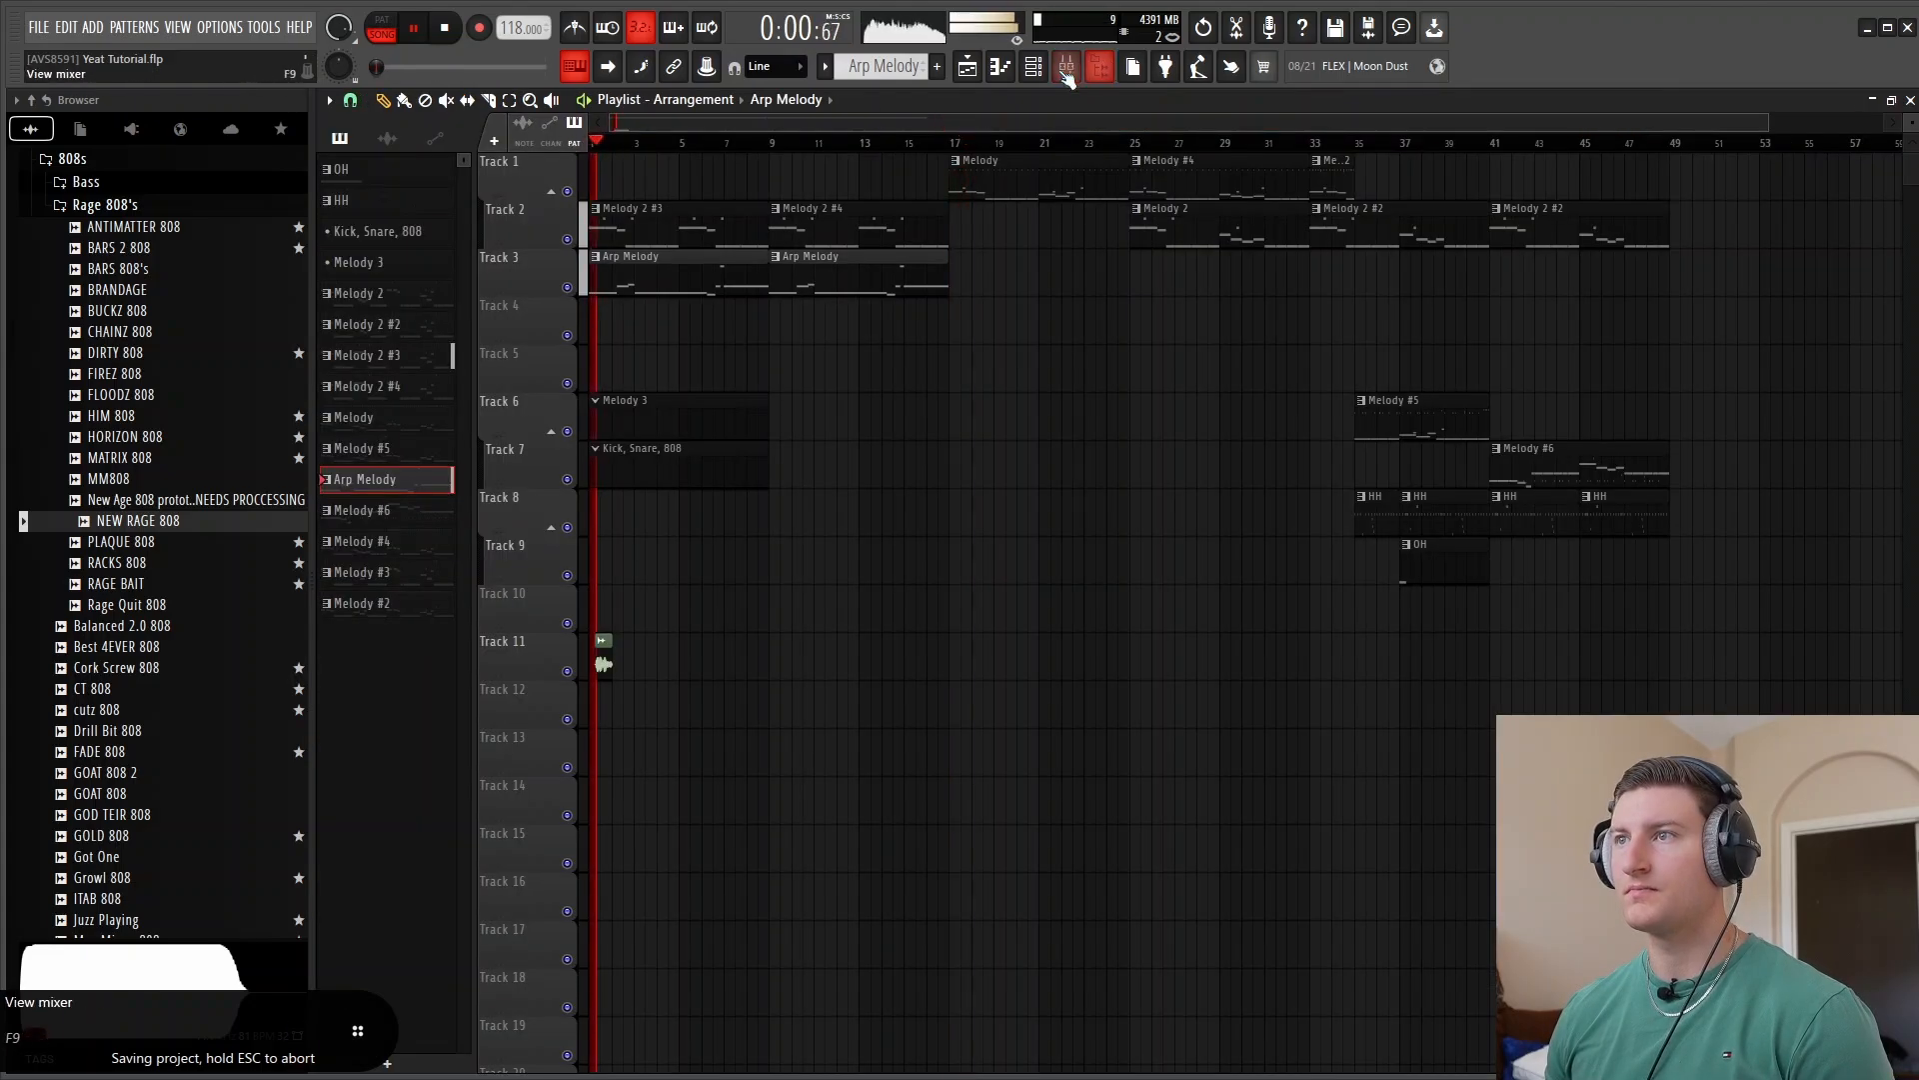
# Create a new pattern named Intro after the Kick, Snare, 808 pattern, stop playback and save the project
pyautogui.press('F9')
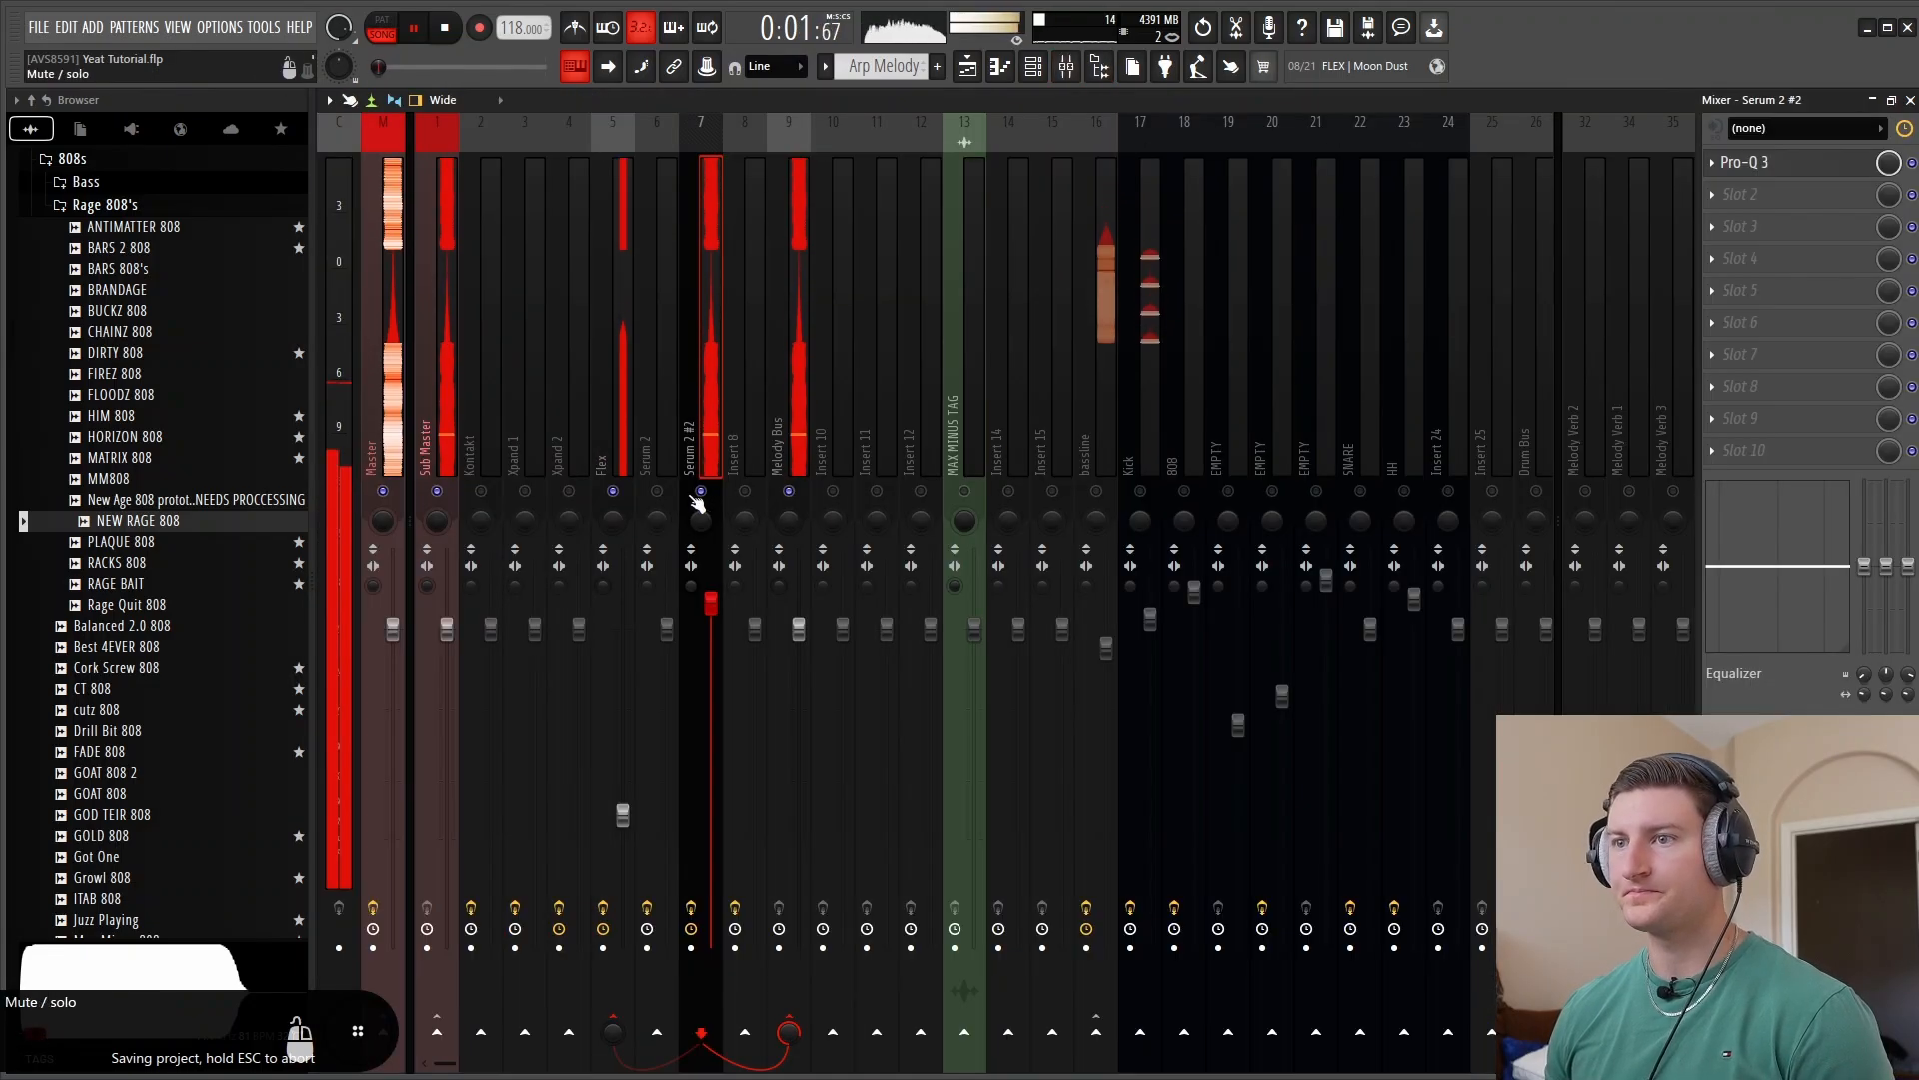
pyautogui.click(982, 68)
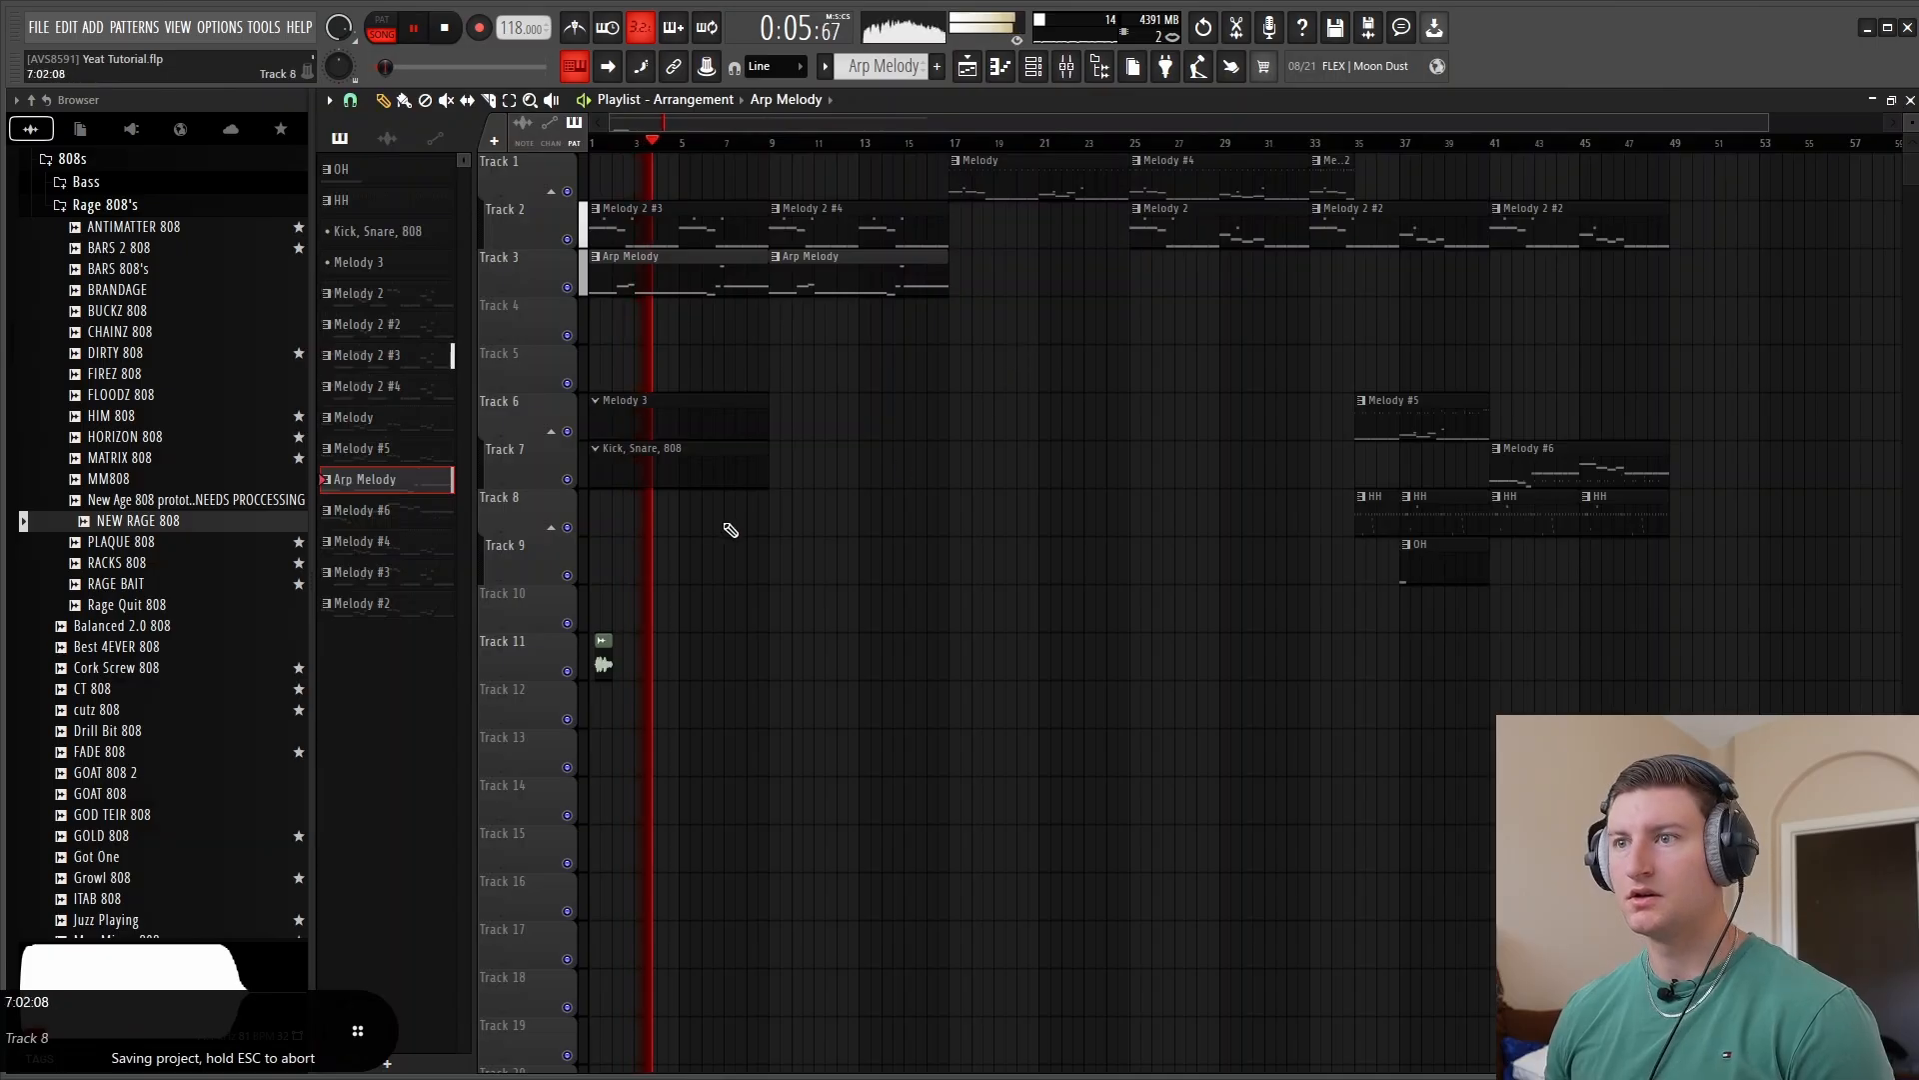
pyautogui.click(621, 469)
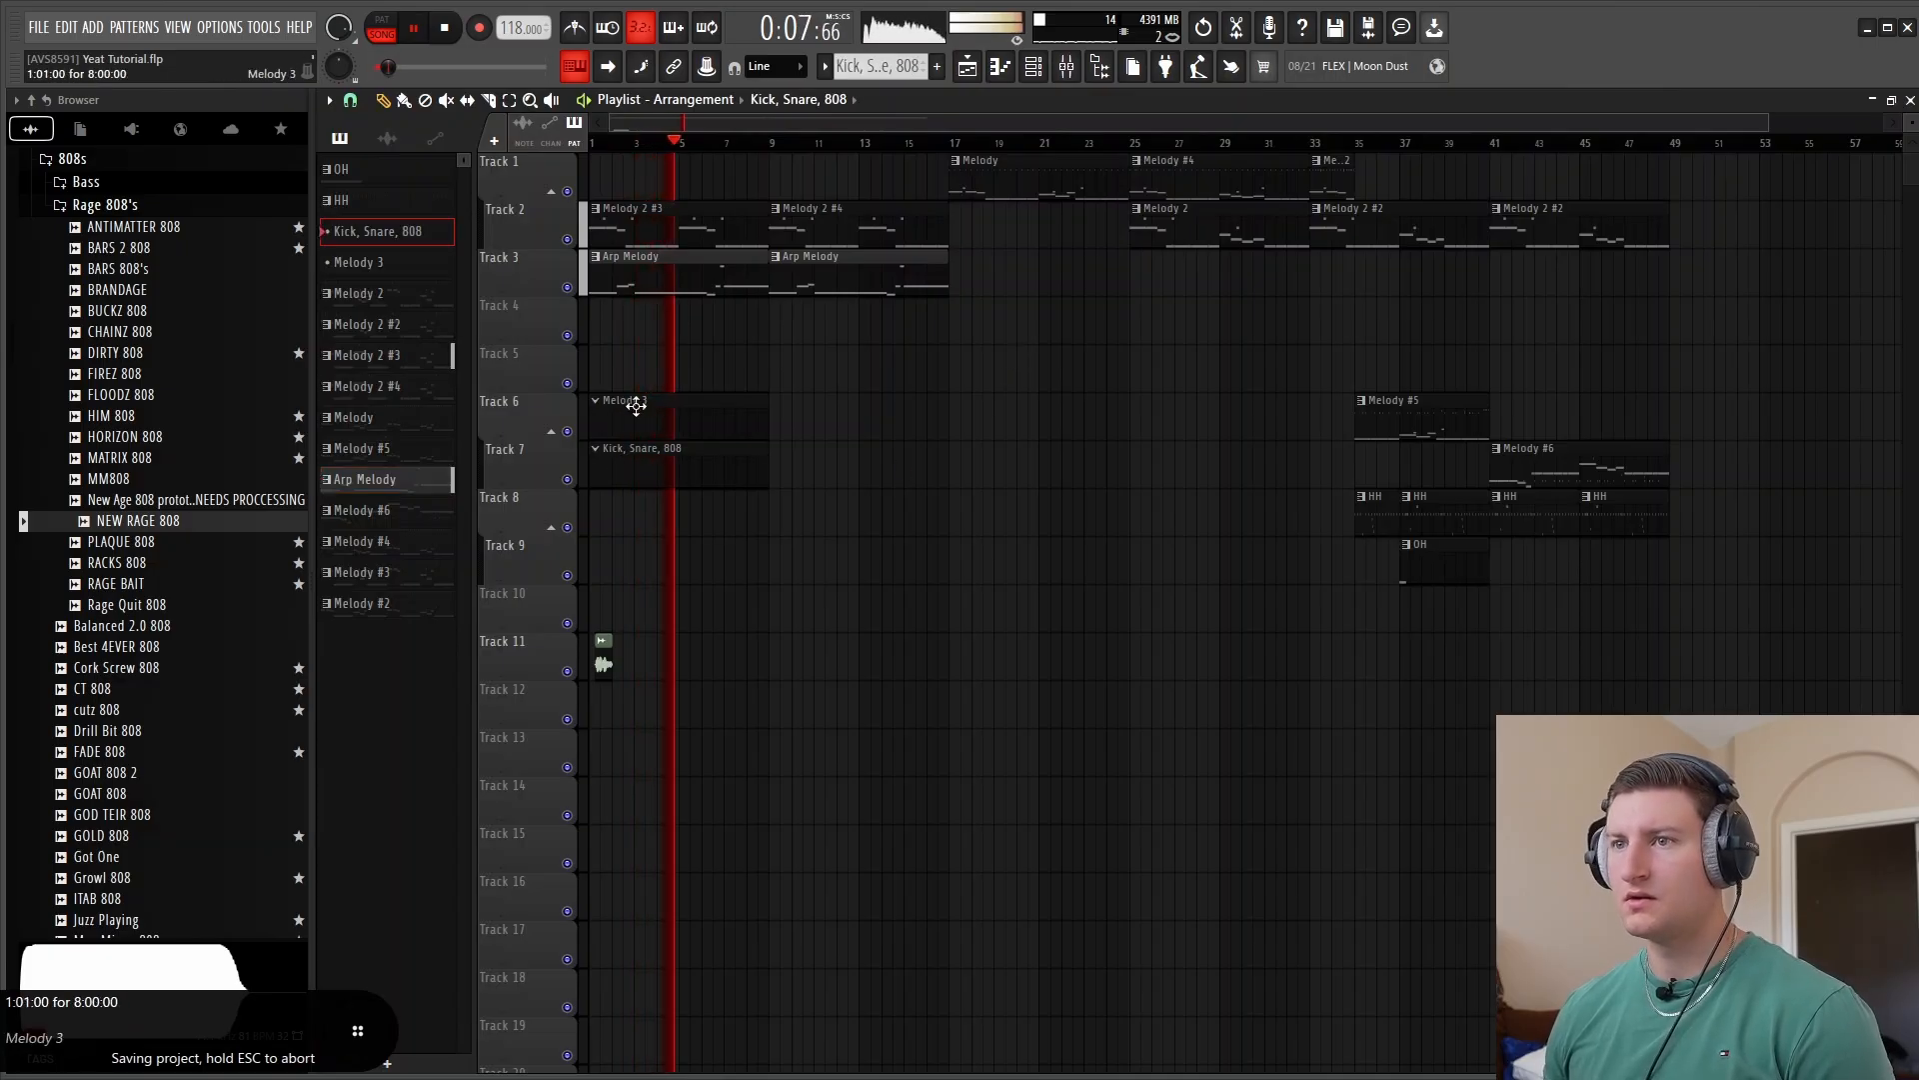
pyautogui.click(880, 66)
pyautogui.click(1042, 280)
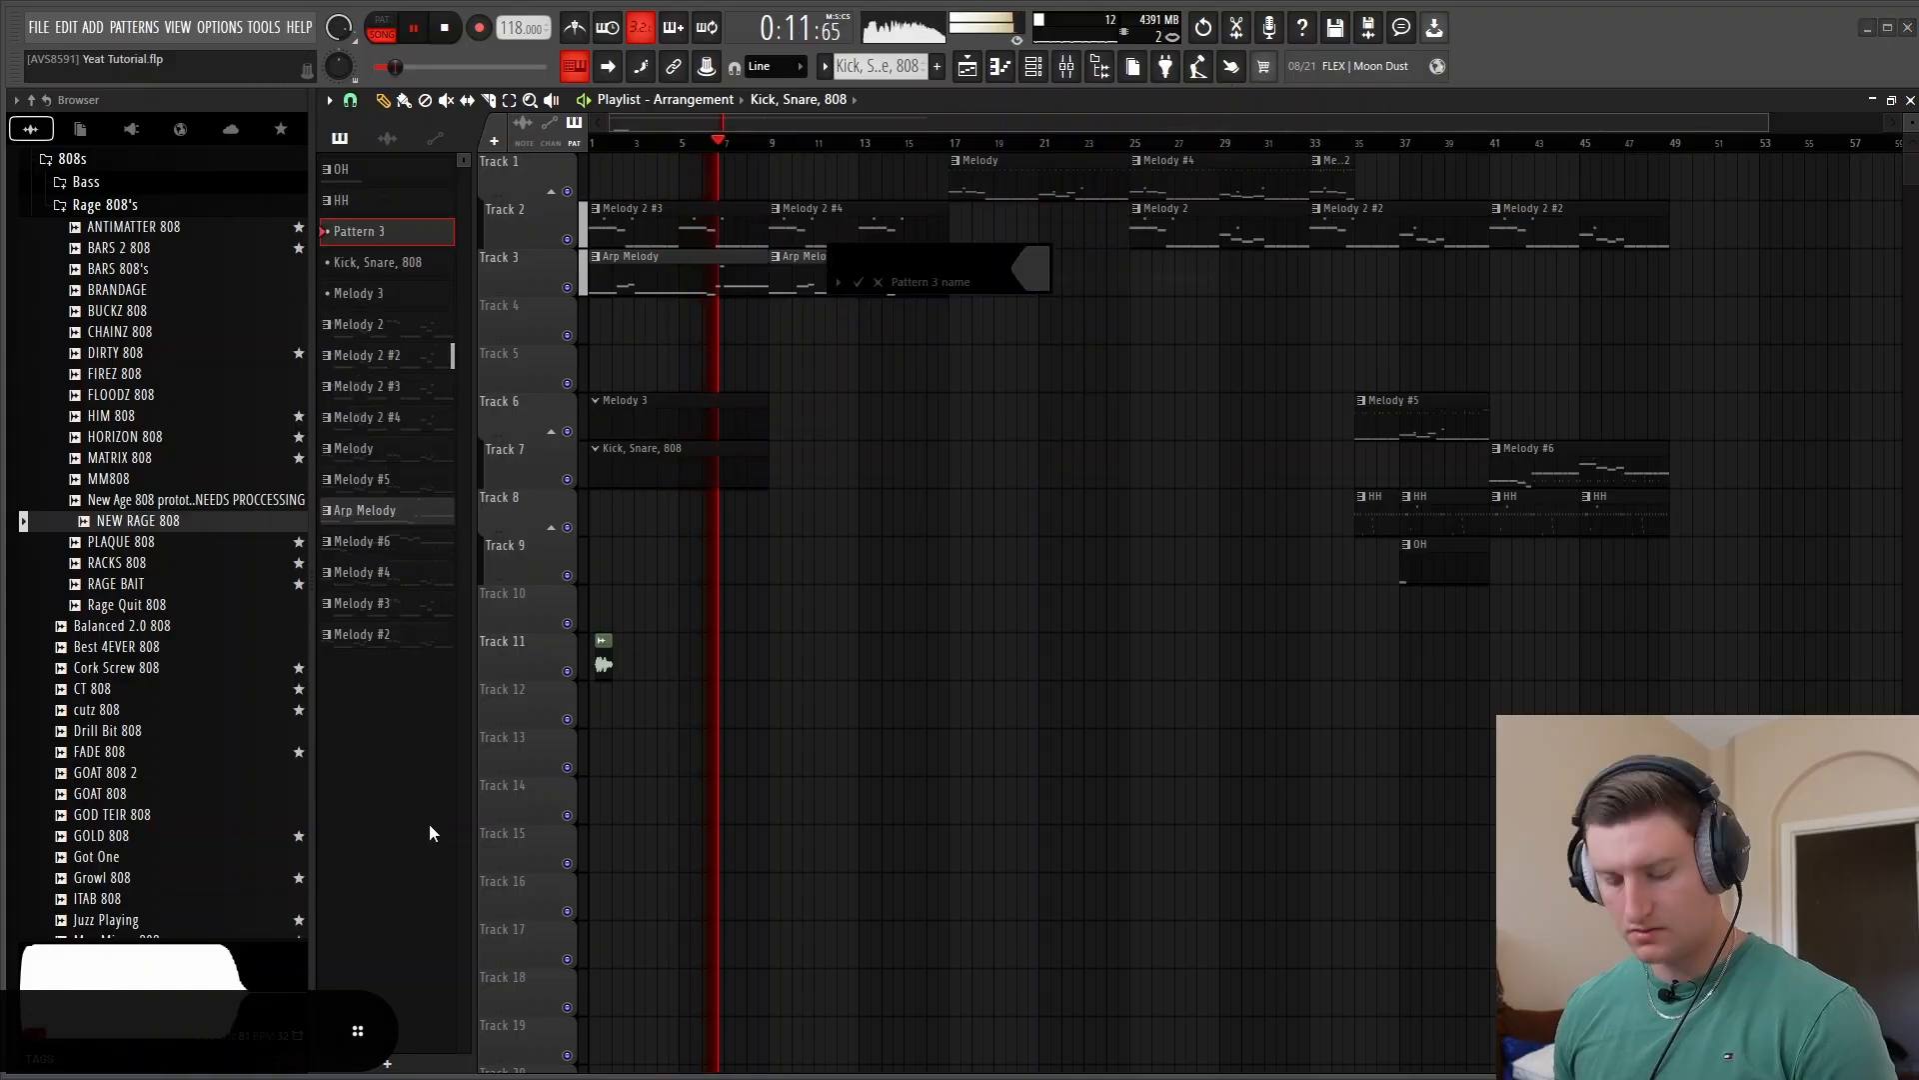
pyautogui.write('Intro')
pyautogui.press('Return')
pyautogui.press('space')
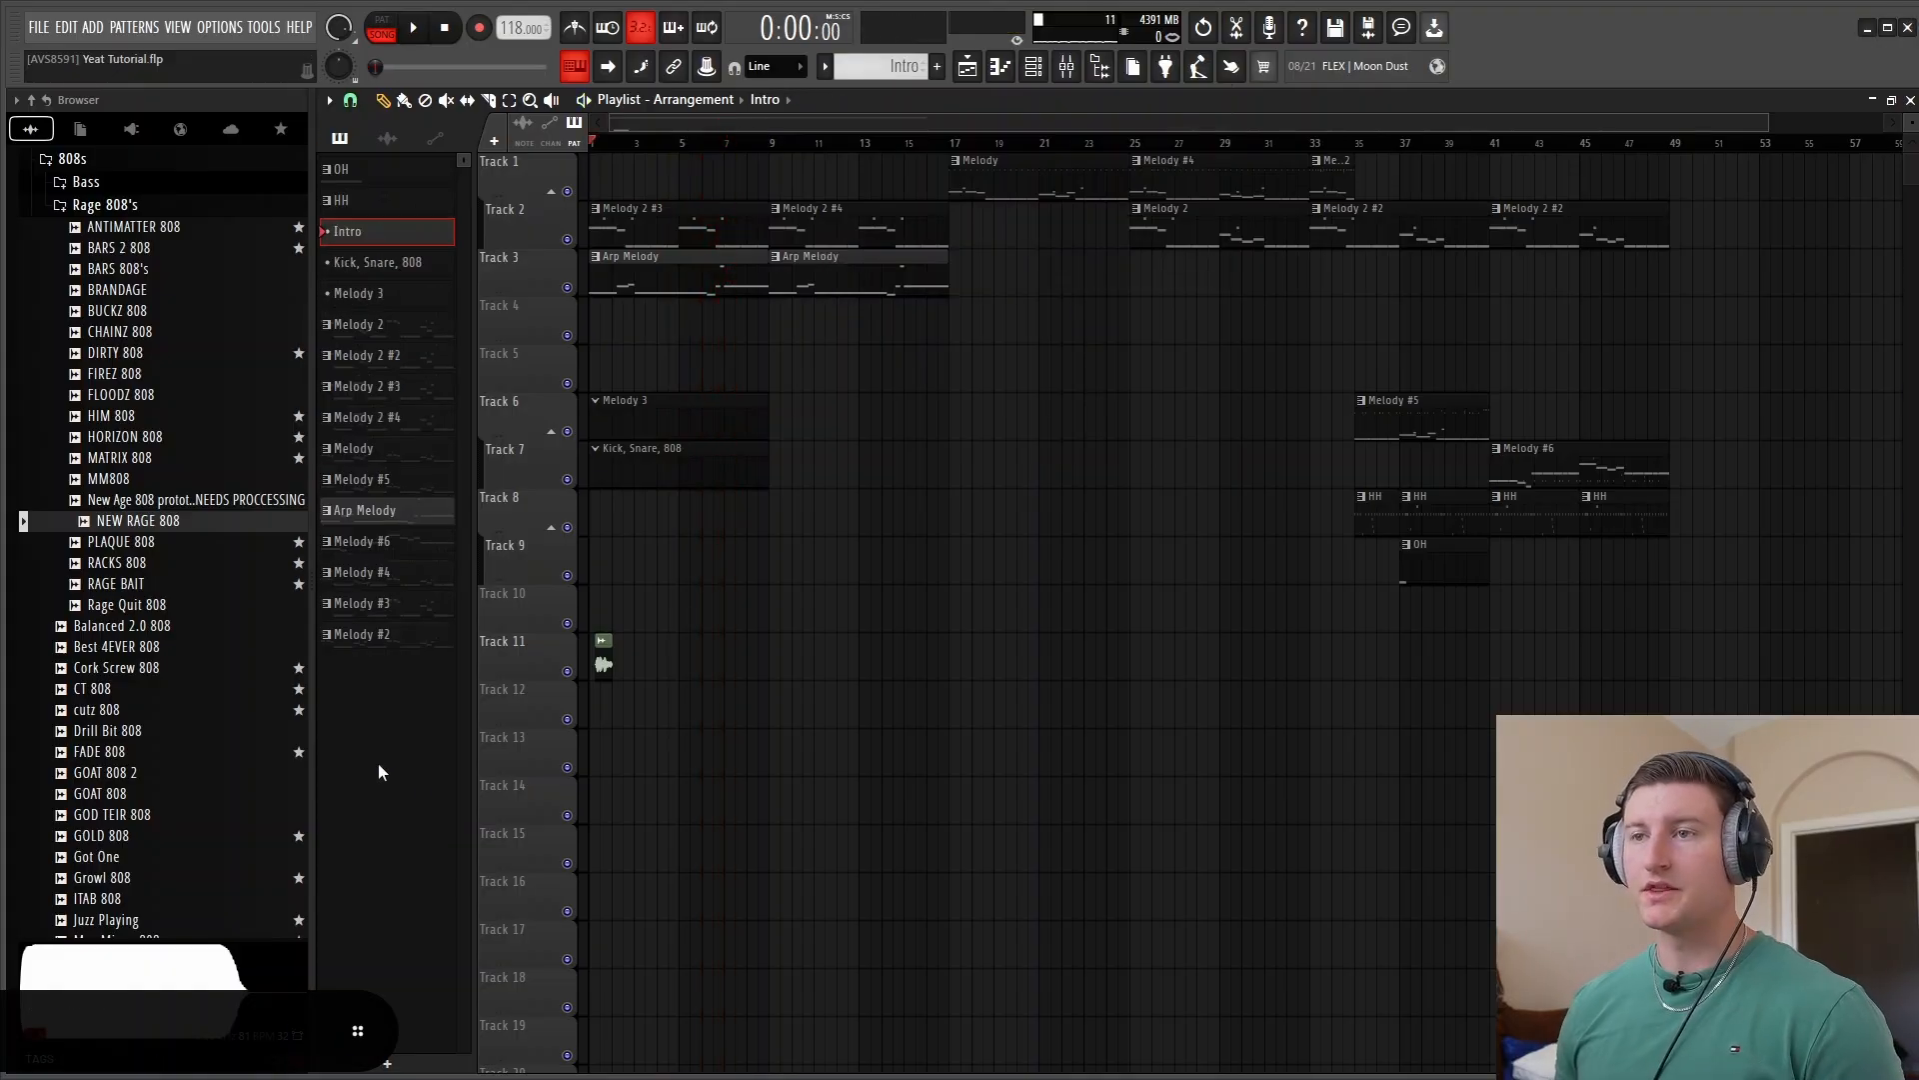
pyautogui.hotkey('ctrl', 's')
# Delete the Melody 3 clip and place an eight-bar Intro clip at bar 9 on Track 7
pyautogui.rightClick(739, 422)
pyautogui.moveTo(775, 458)
pyautogui.mouseDown()
pyautogui.moveTo(827, 459)
pyautogui.moveTo(781, 463)
pyautogui.mouseUp()
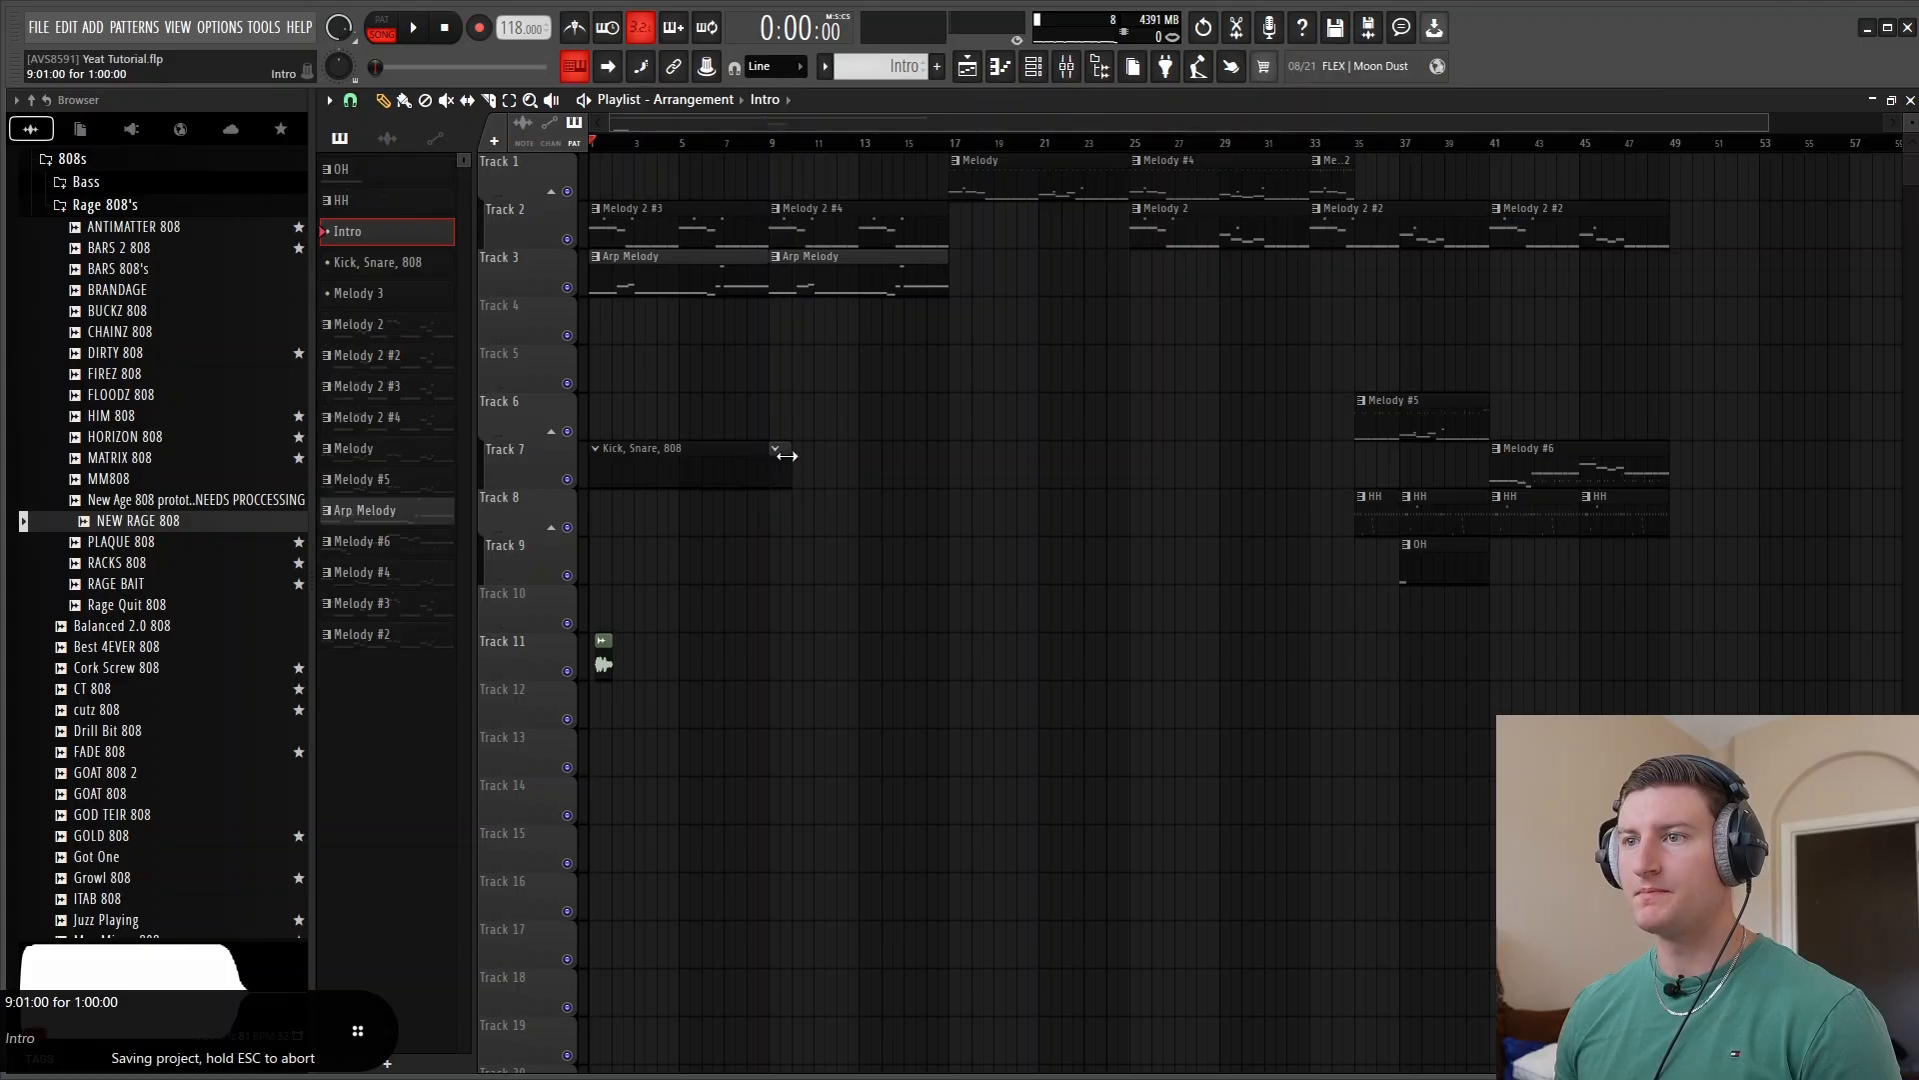
# Show the channels of the Kick, Snare, 808 pattern and browse My Kicks n 808s to its inner Snare sample folder
pyautogui.click(733, 460)
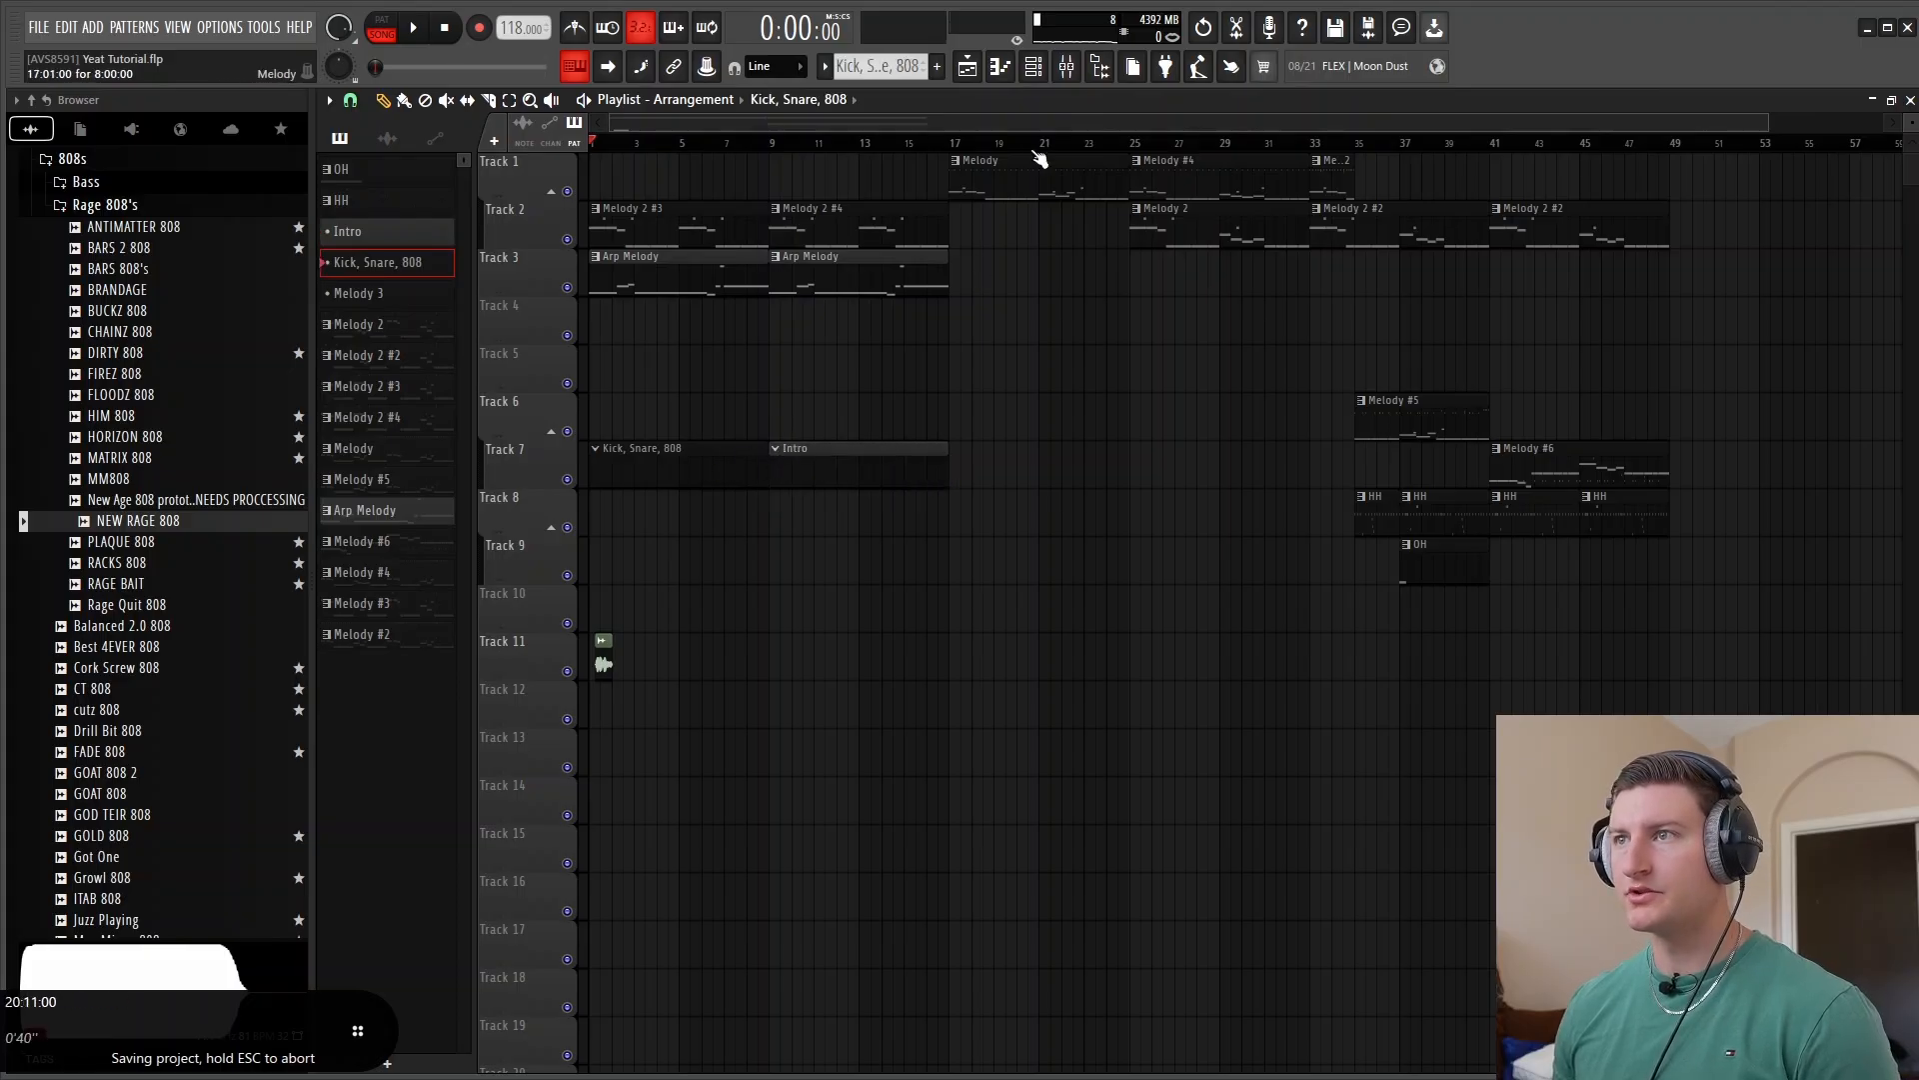
pyautogui.click(1035, 70)
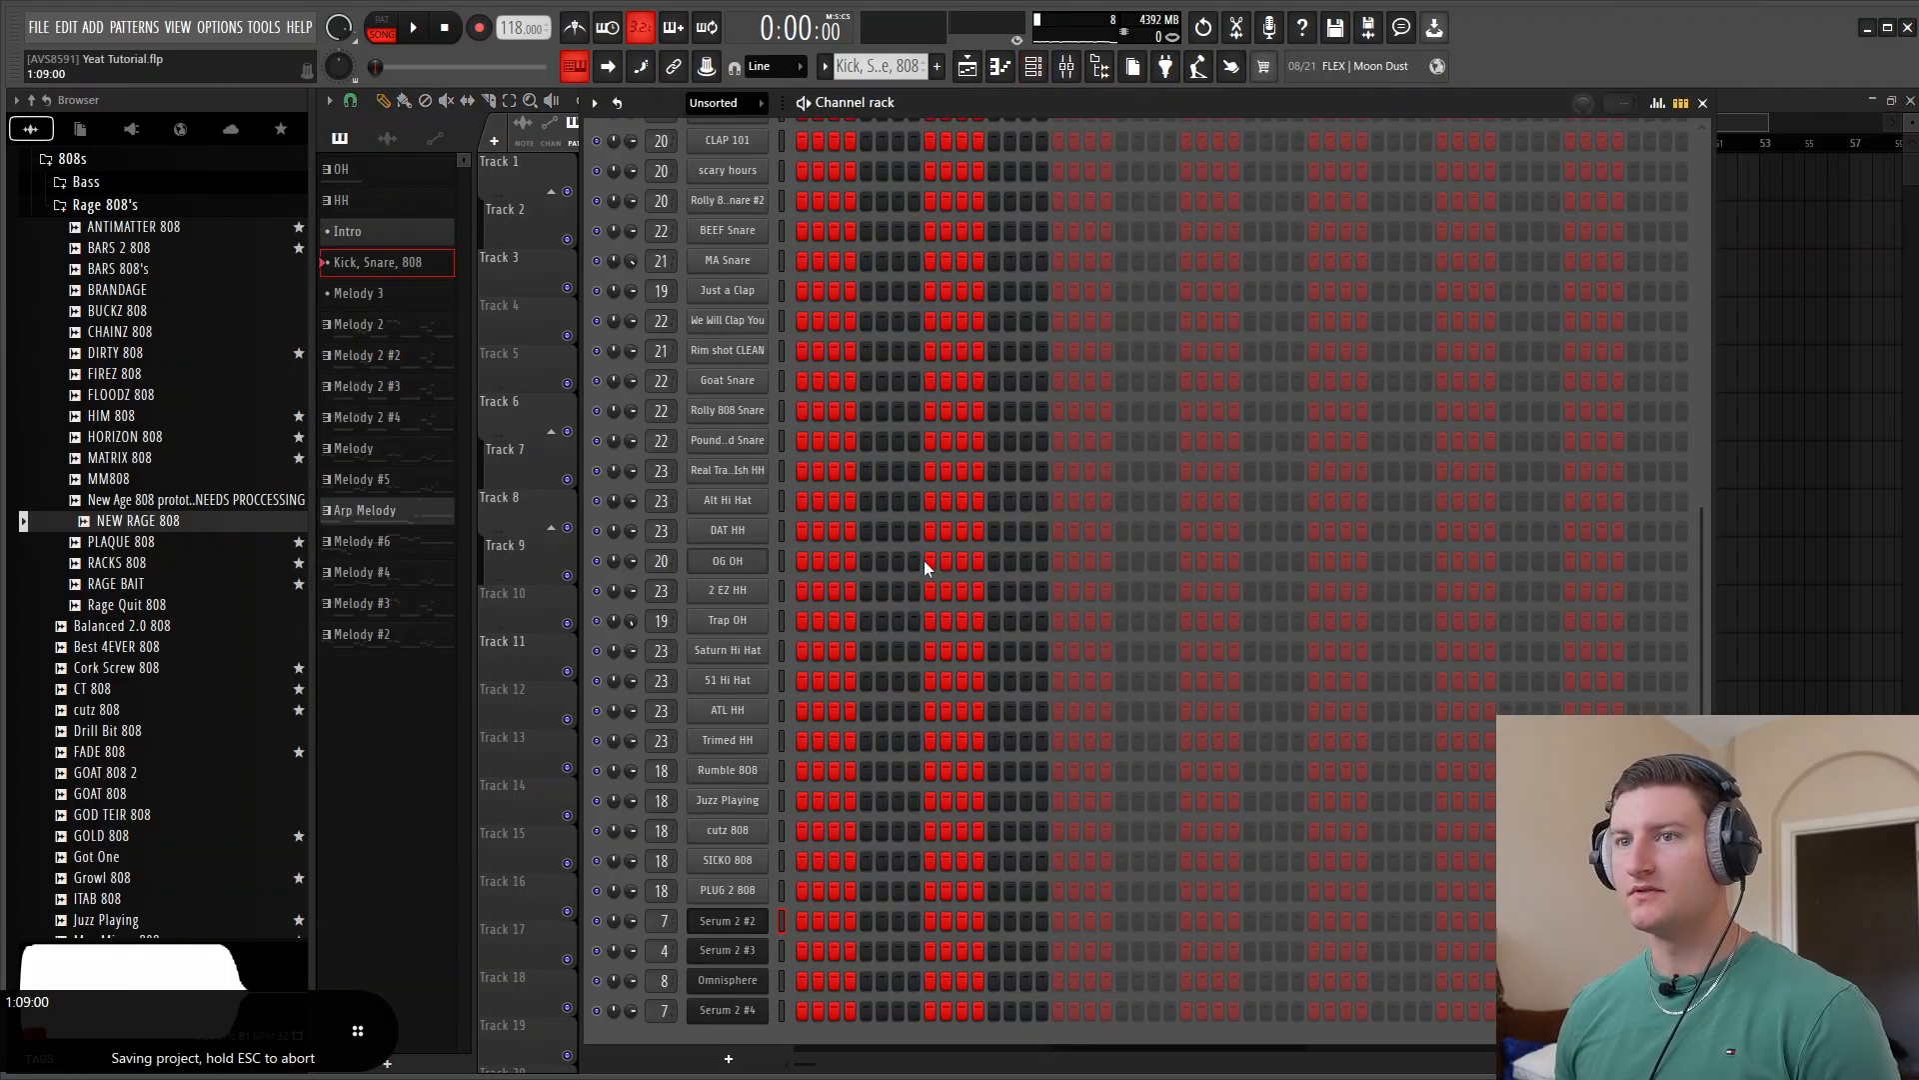
pyautogui.scroll(9, 939, 548)
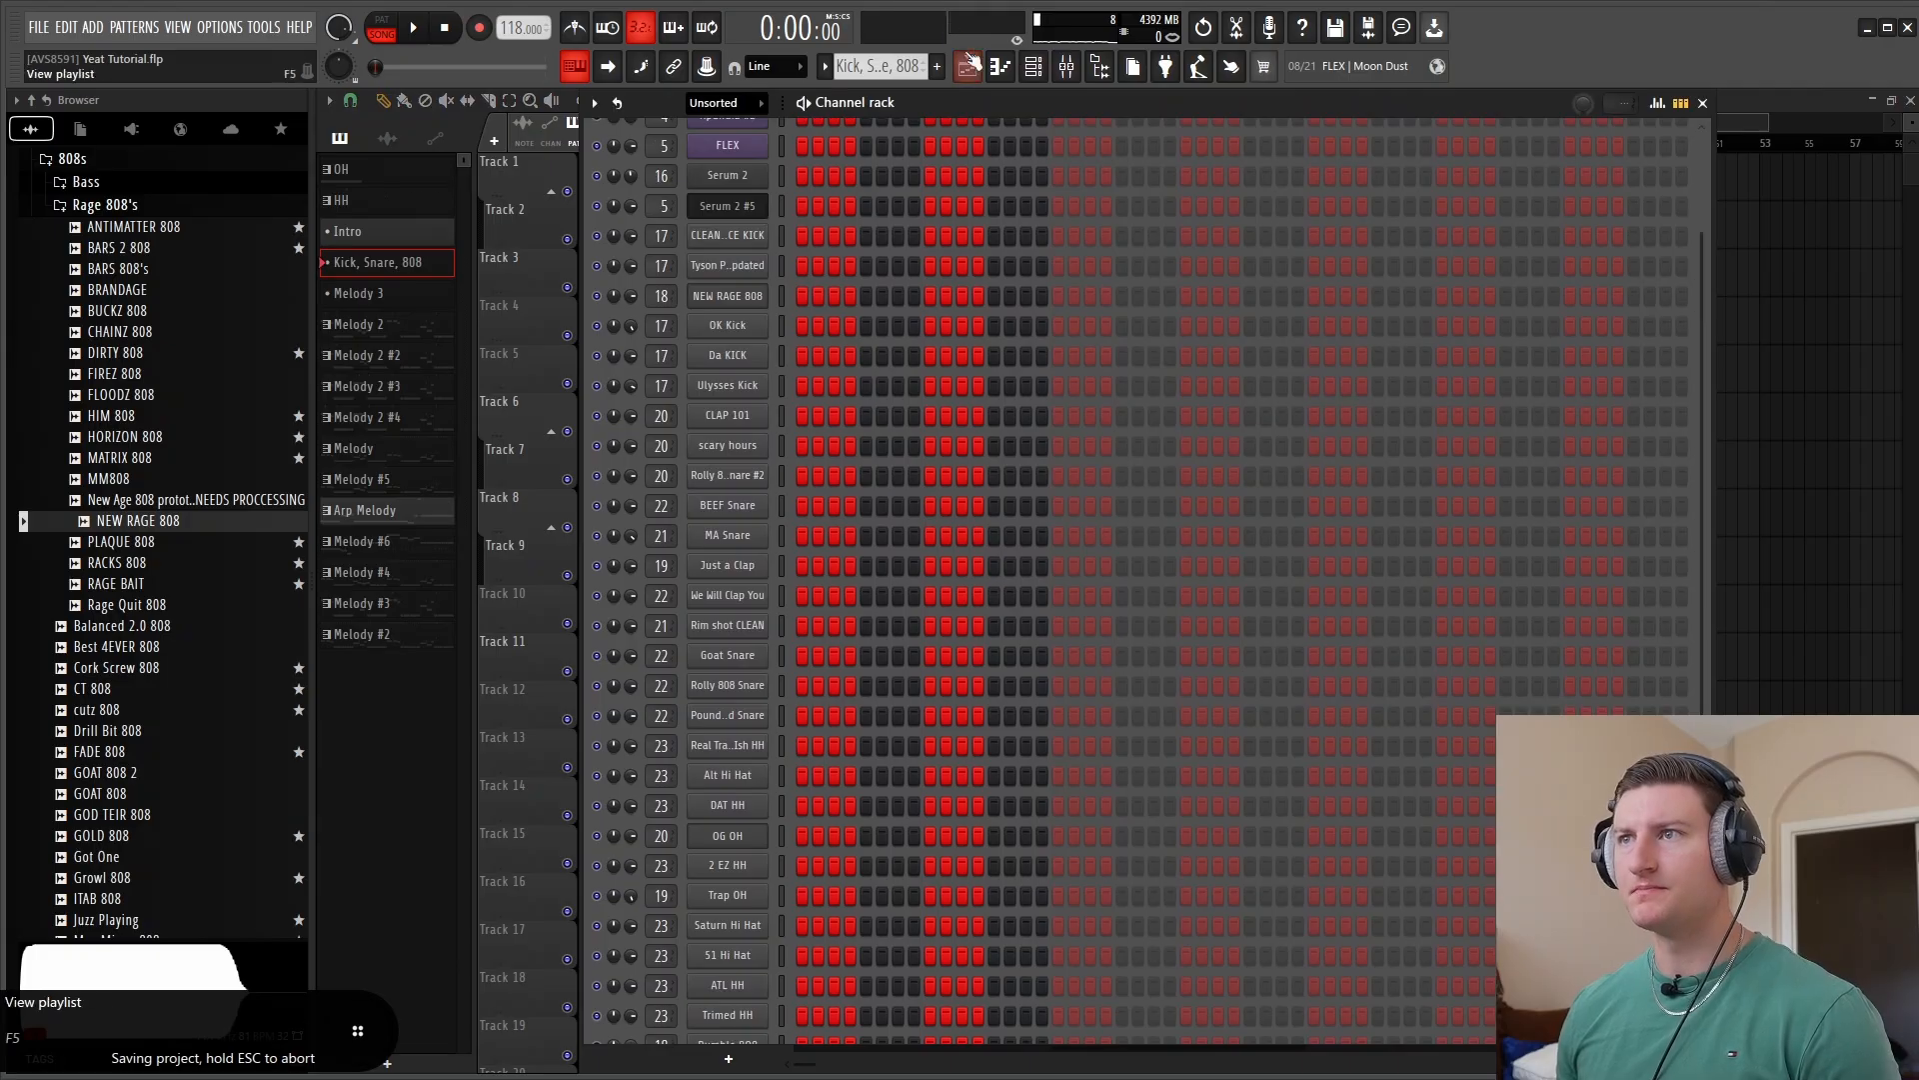
pyautogui.scroll(5, 172, 322)
pyautogui.click(74, 391)
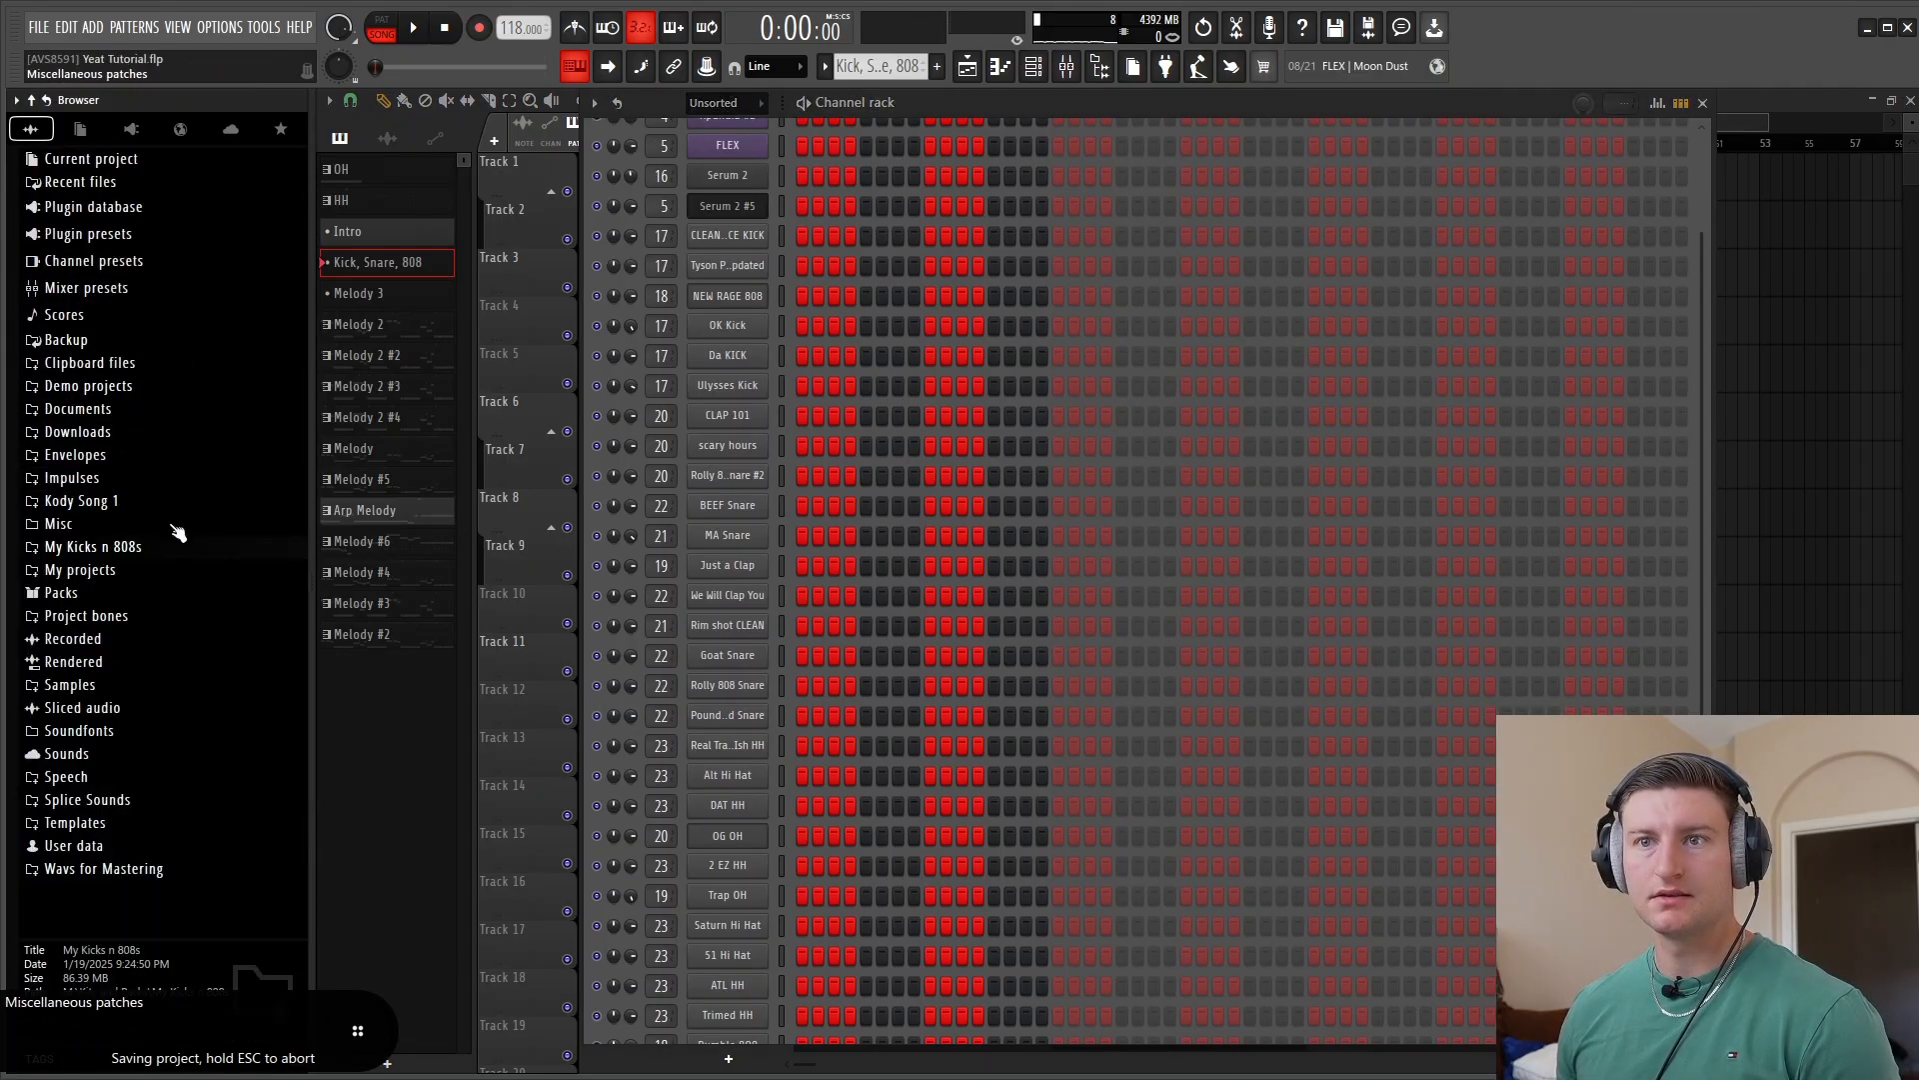
pyautogui.click(92, 547)
pyautogui.scroll(-3, 133, 583)
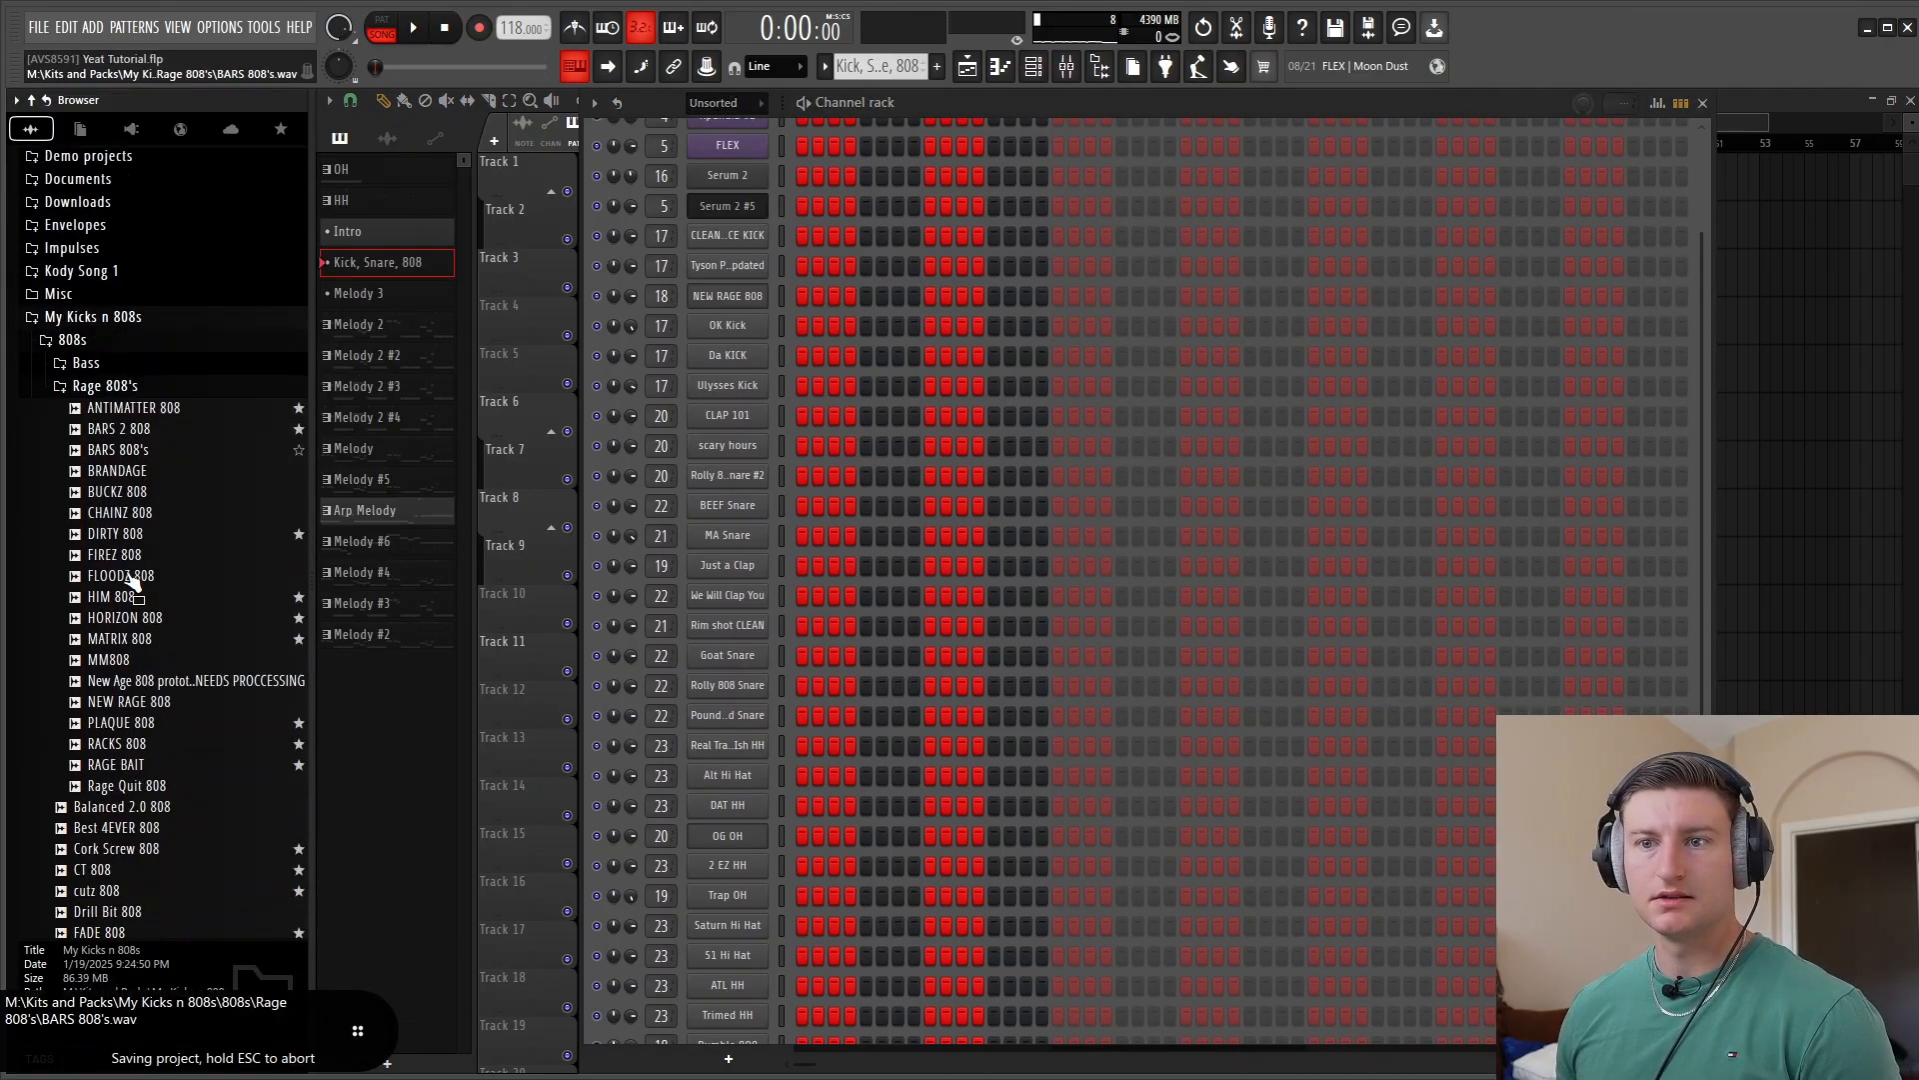
pyautogui.scroll(-1, 133, 582)
pyautogui.click(107, 366)
pyautogui.click(100, 344)
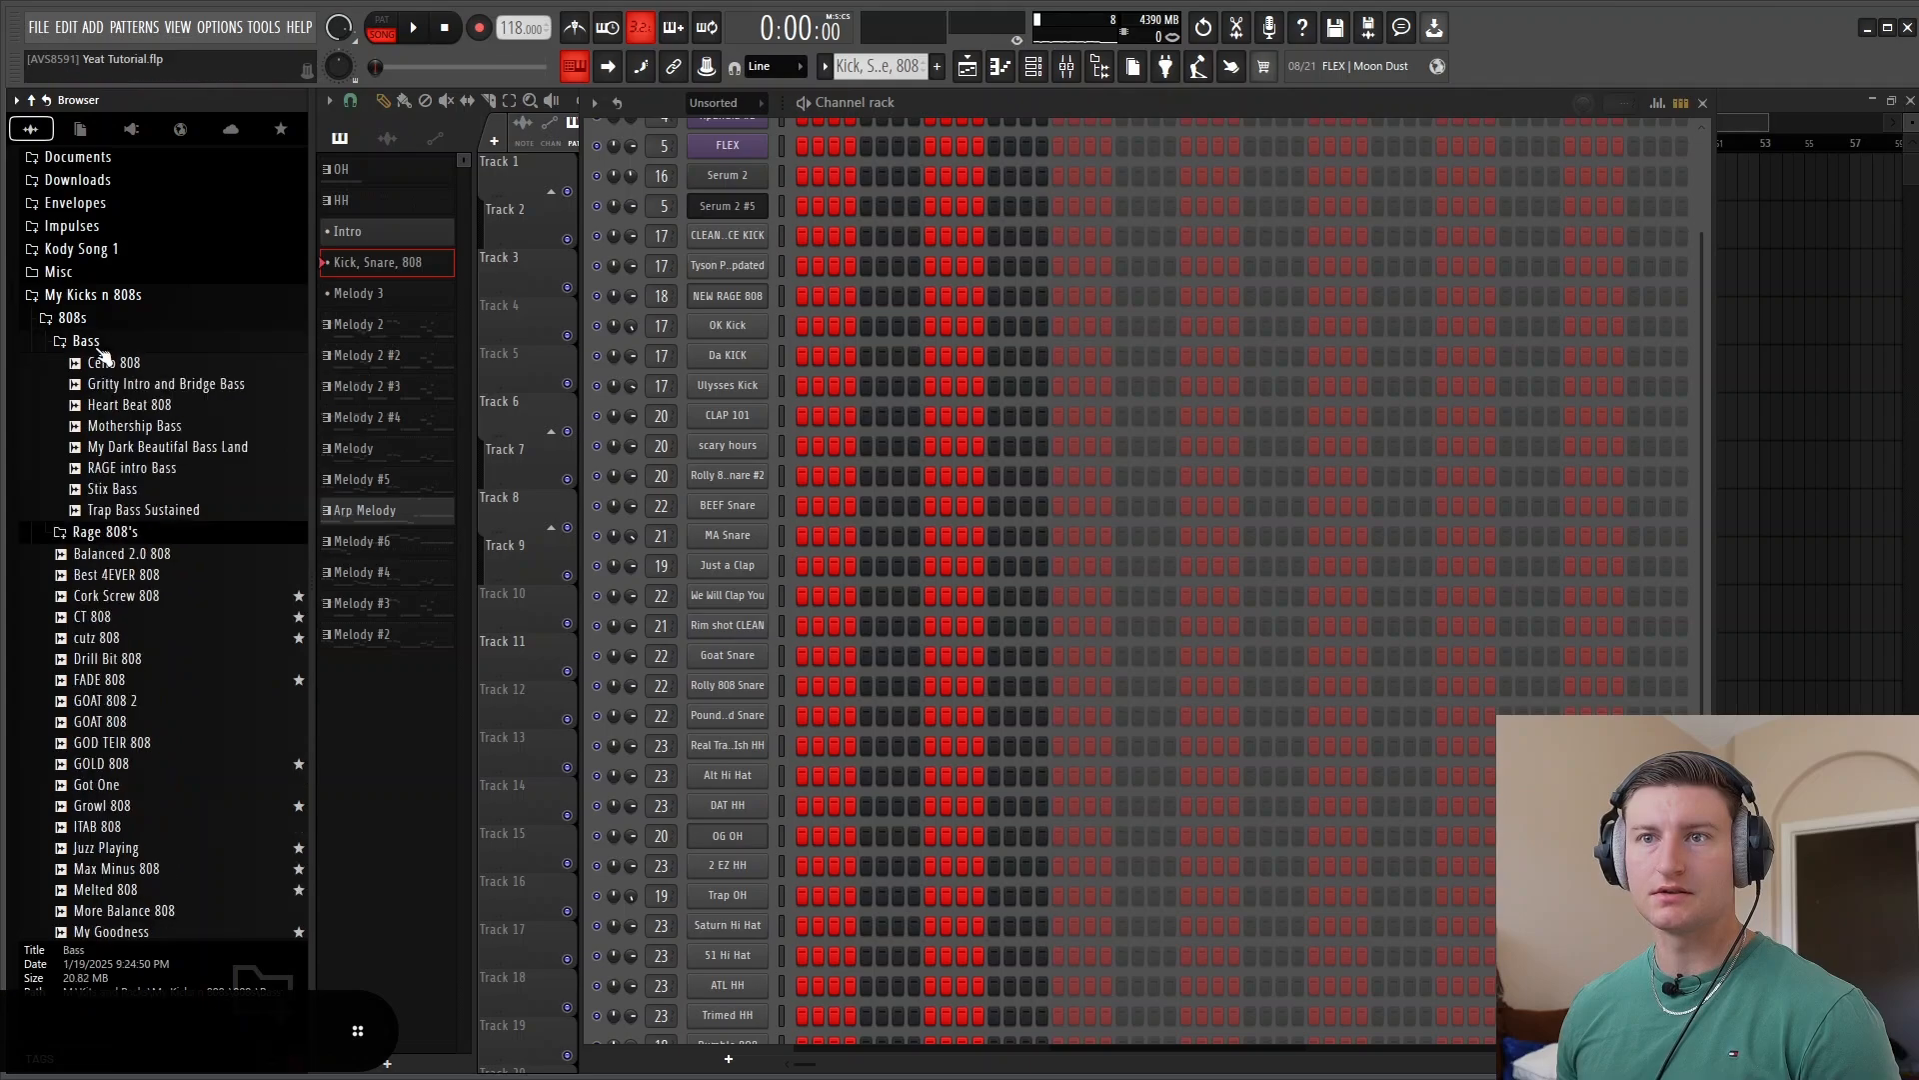
pyautogui.click(98, 320)
pyautogui.scroll(-3, 135, 512)
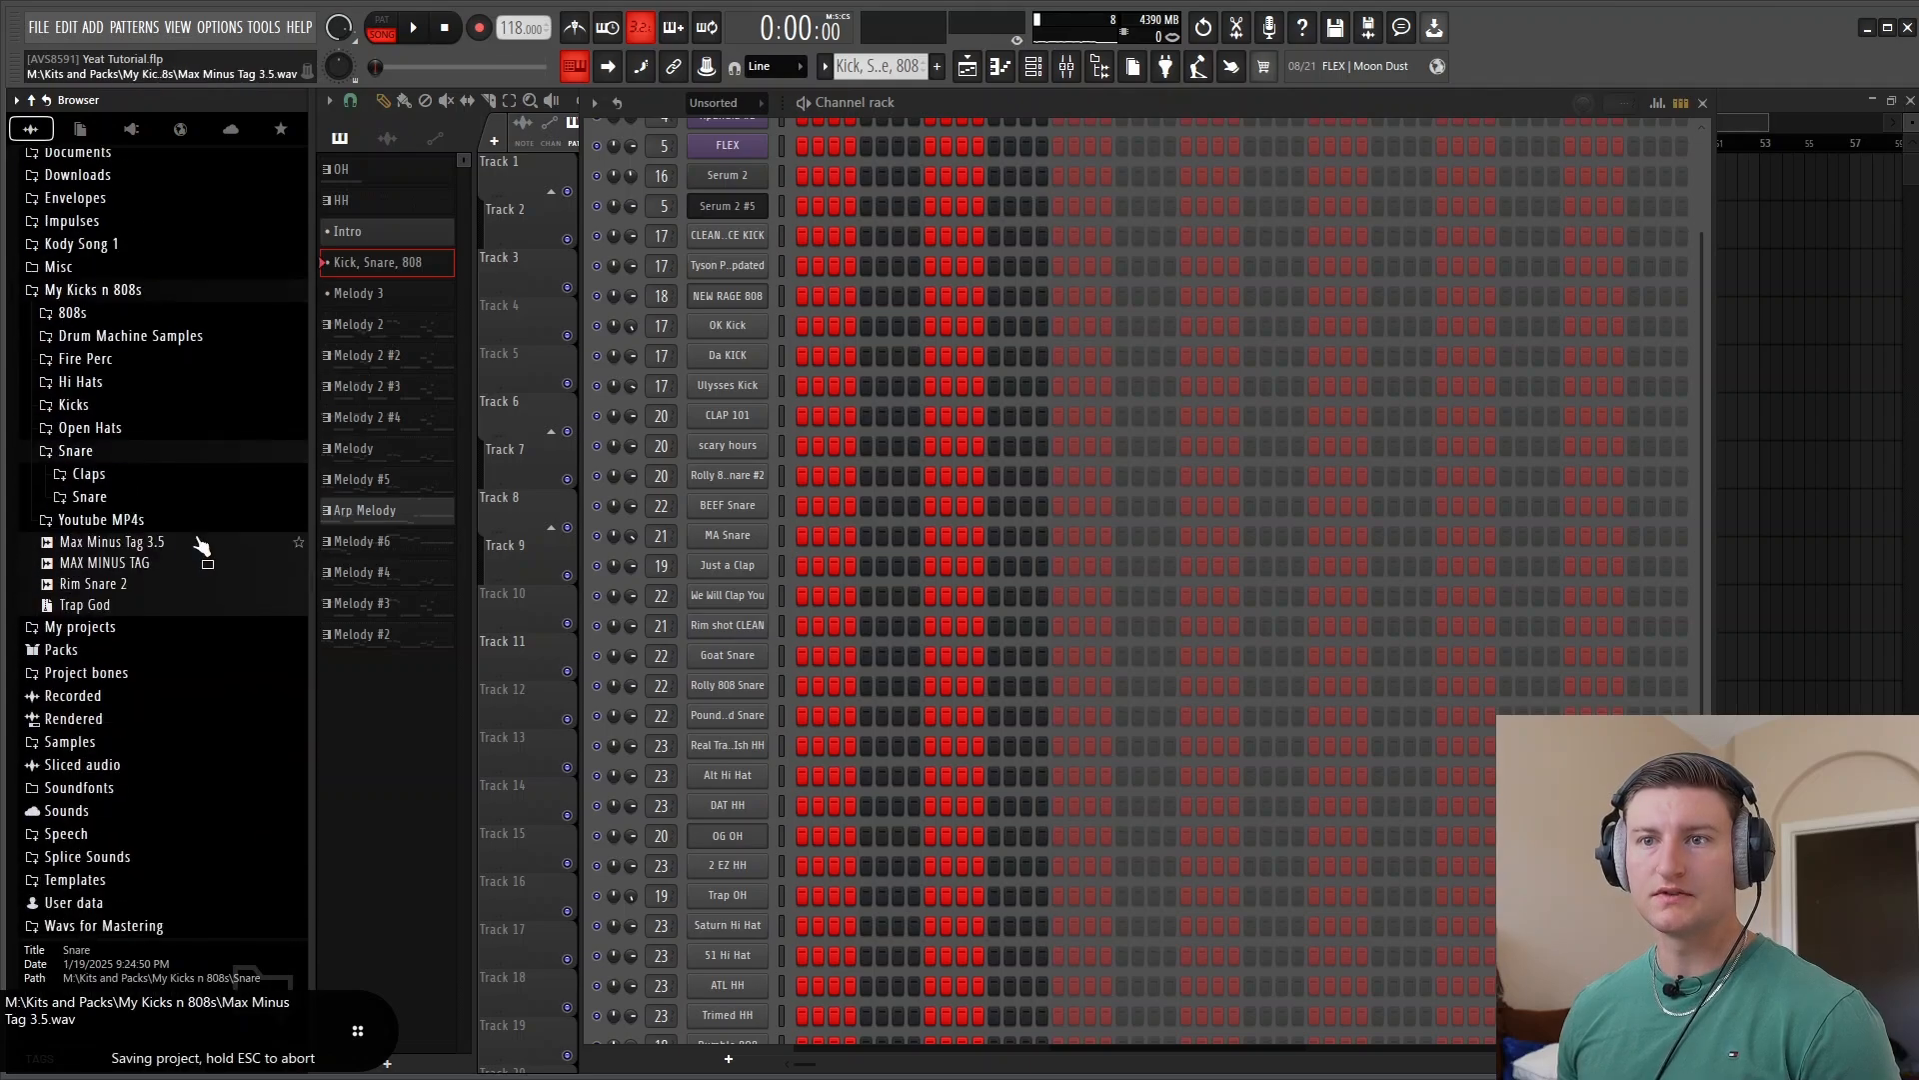
pyautogui.click(89, 496)
# Audition the snare samples from 3E Snare through BooM bAp
pyautogui.click(125, 267)
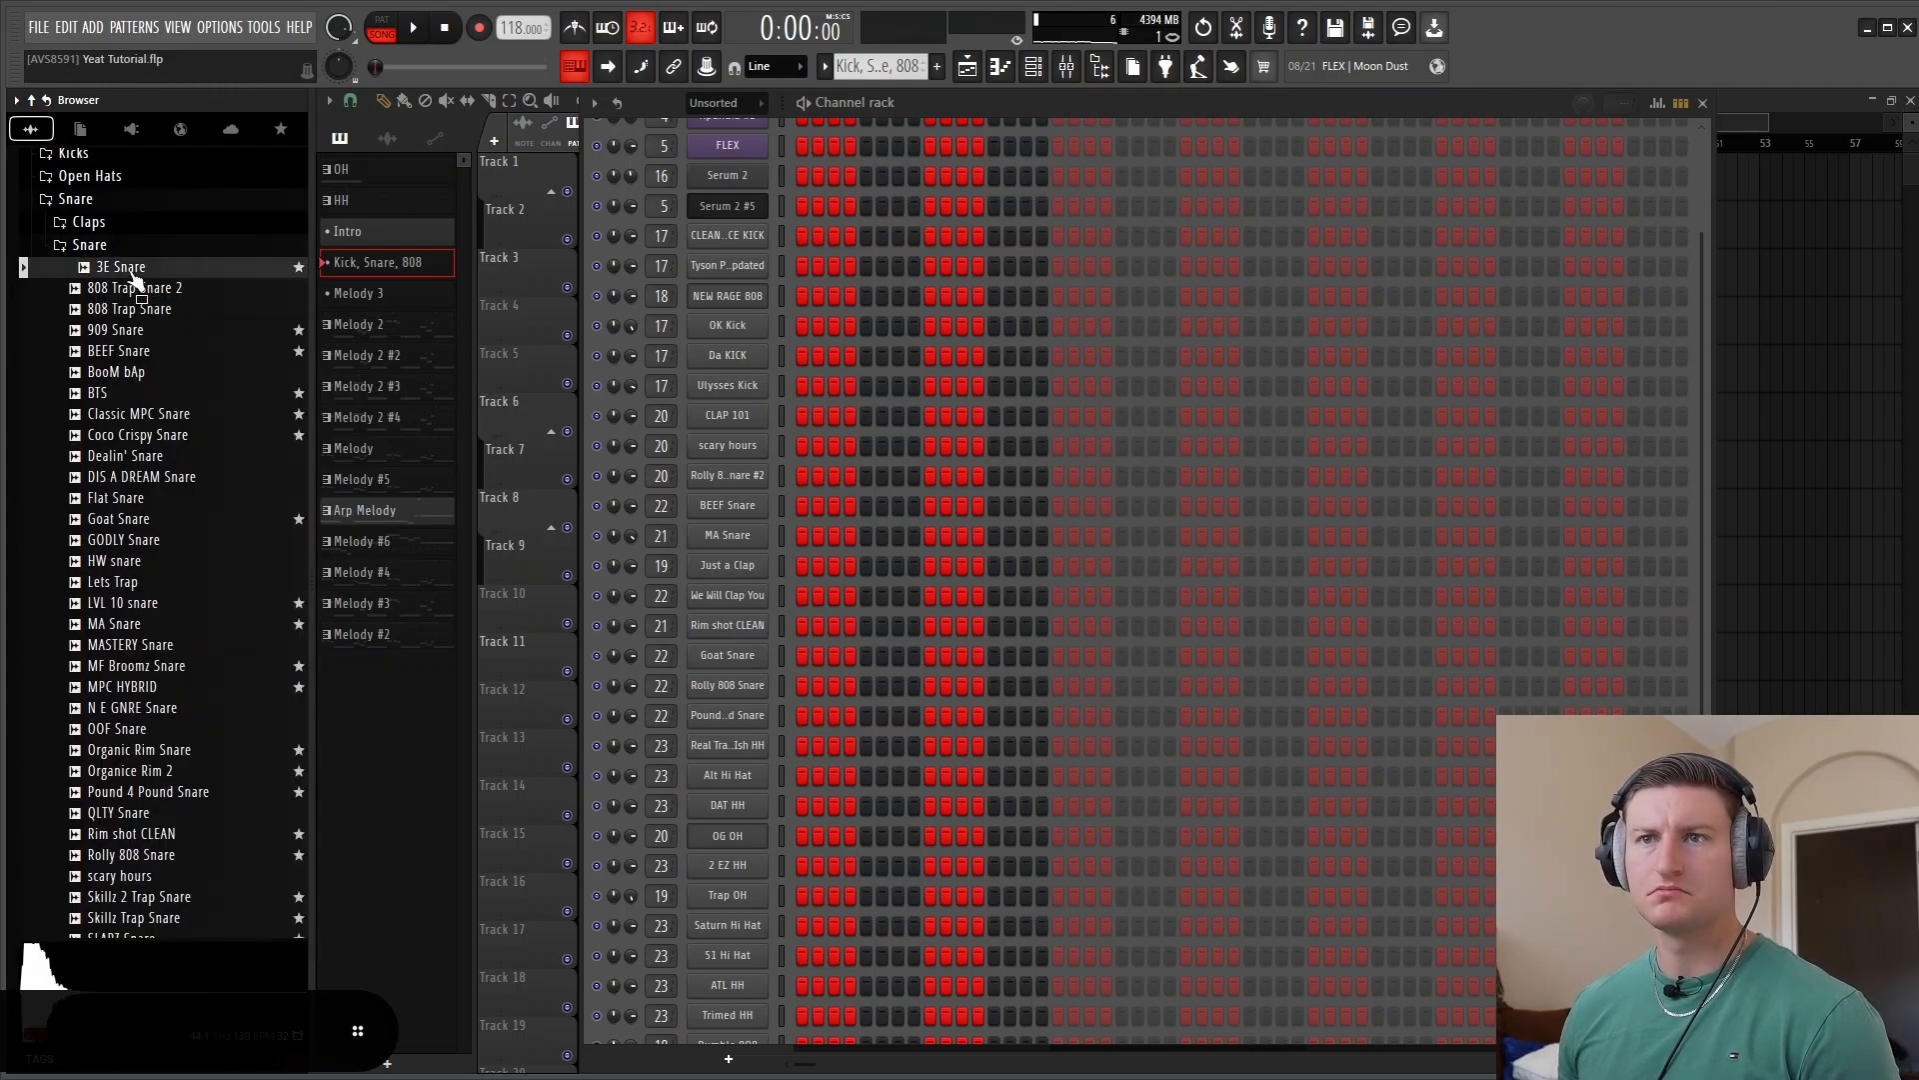
pyautogui.click(126, 290)
pyautogui.click(126, 312)
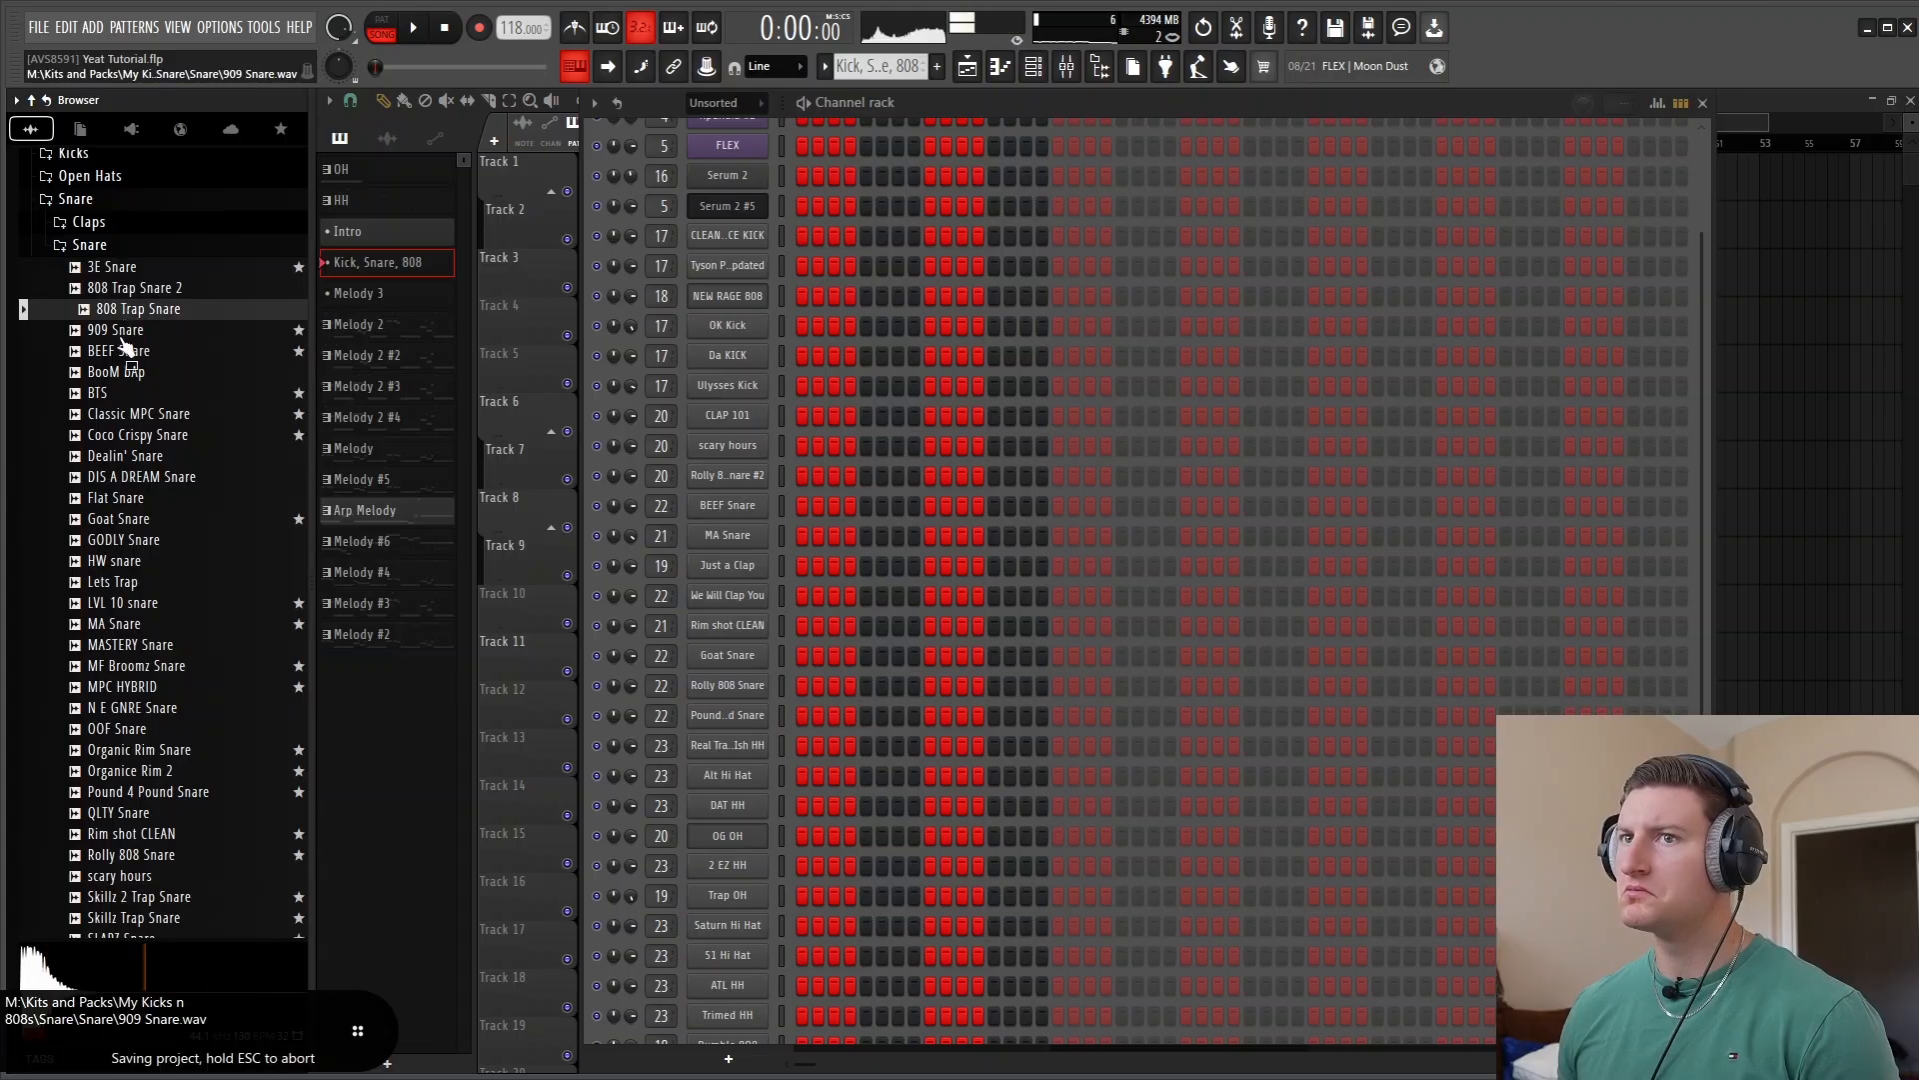
pyautogui.click(123, 332)
pyautogui.click(125, 352)
pyautogui.click(118, 375)
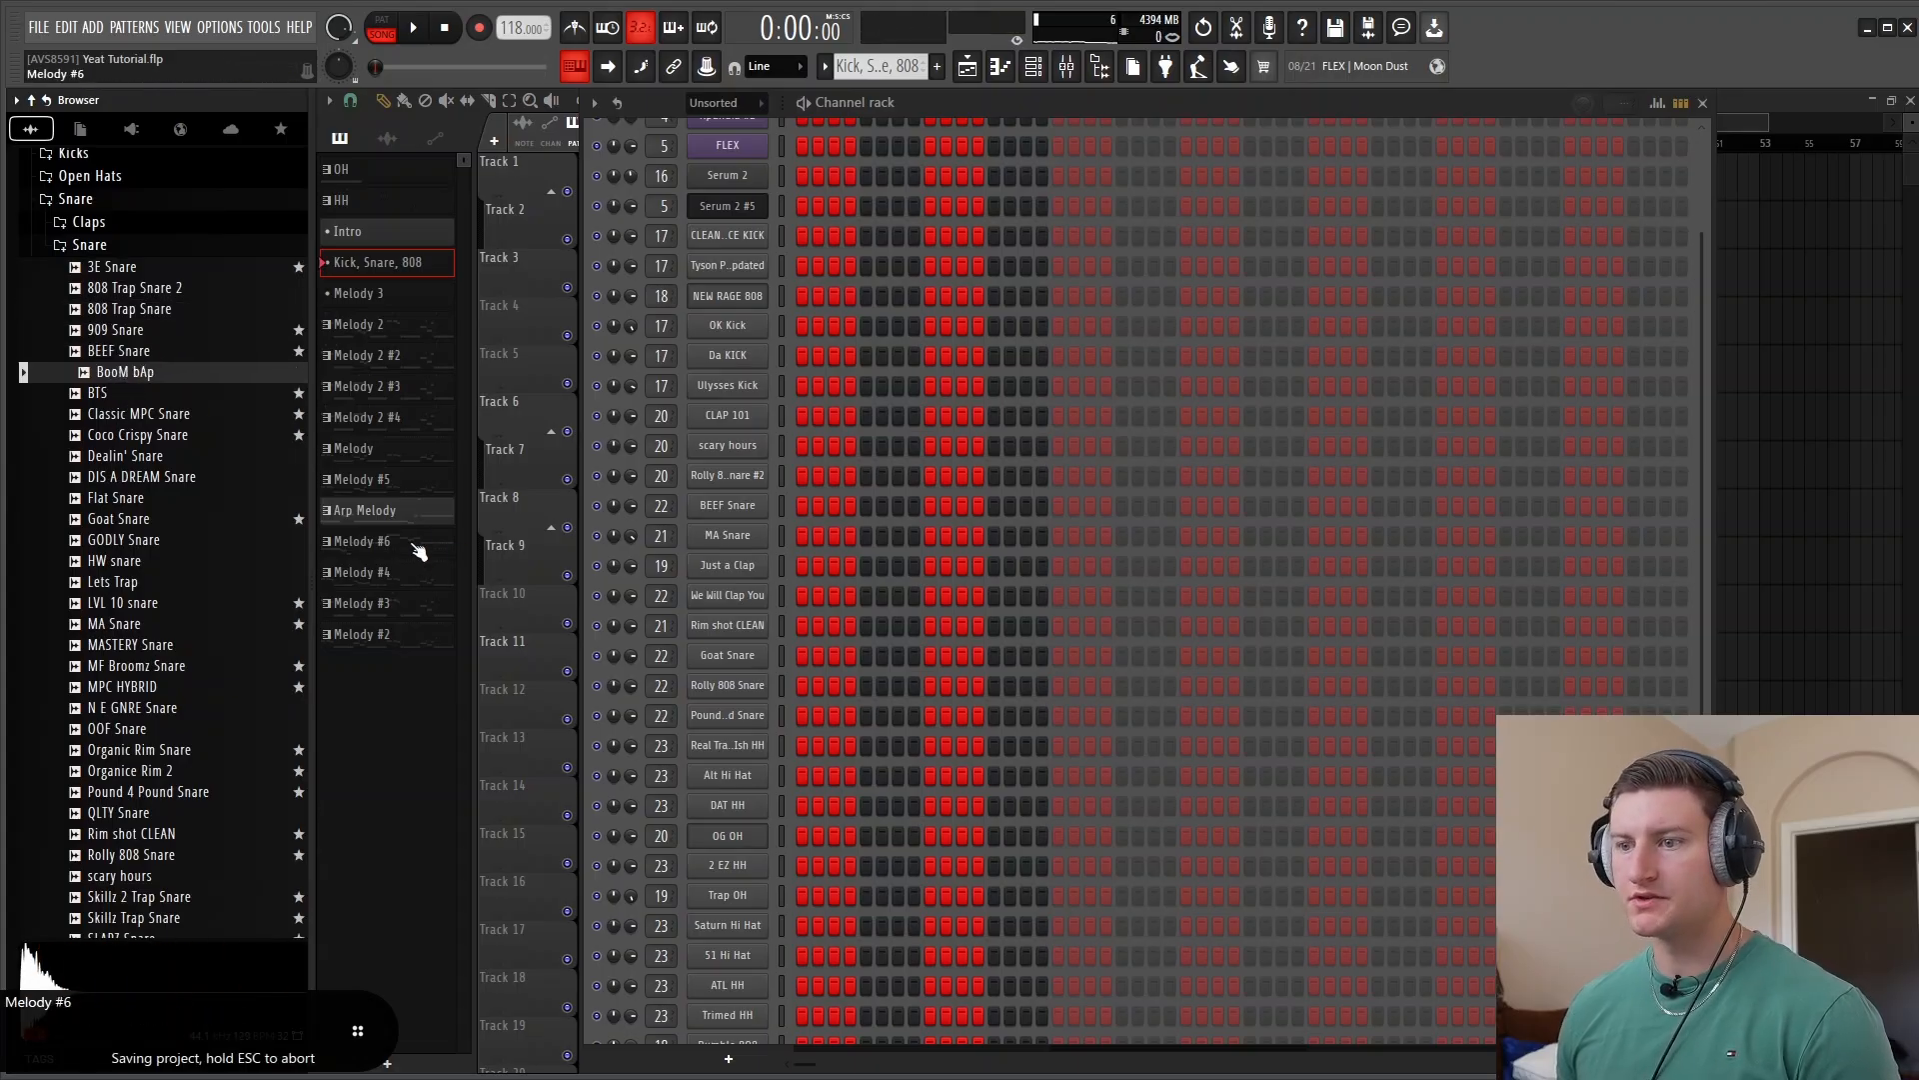
# In the BooM bAp track's Pro-Q 3, add a band near 672 Hz and move the high bell to about 5446 Hz, +2.63 dB
pyautogui.press('space')
pyautogui.press('F9')
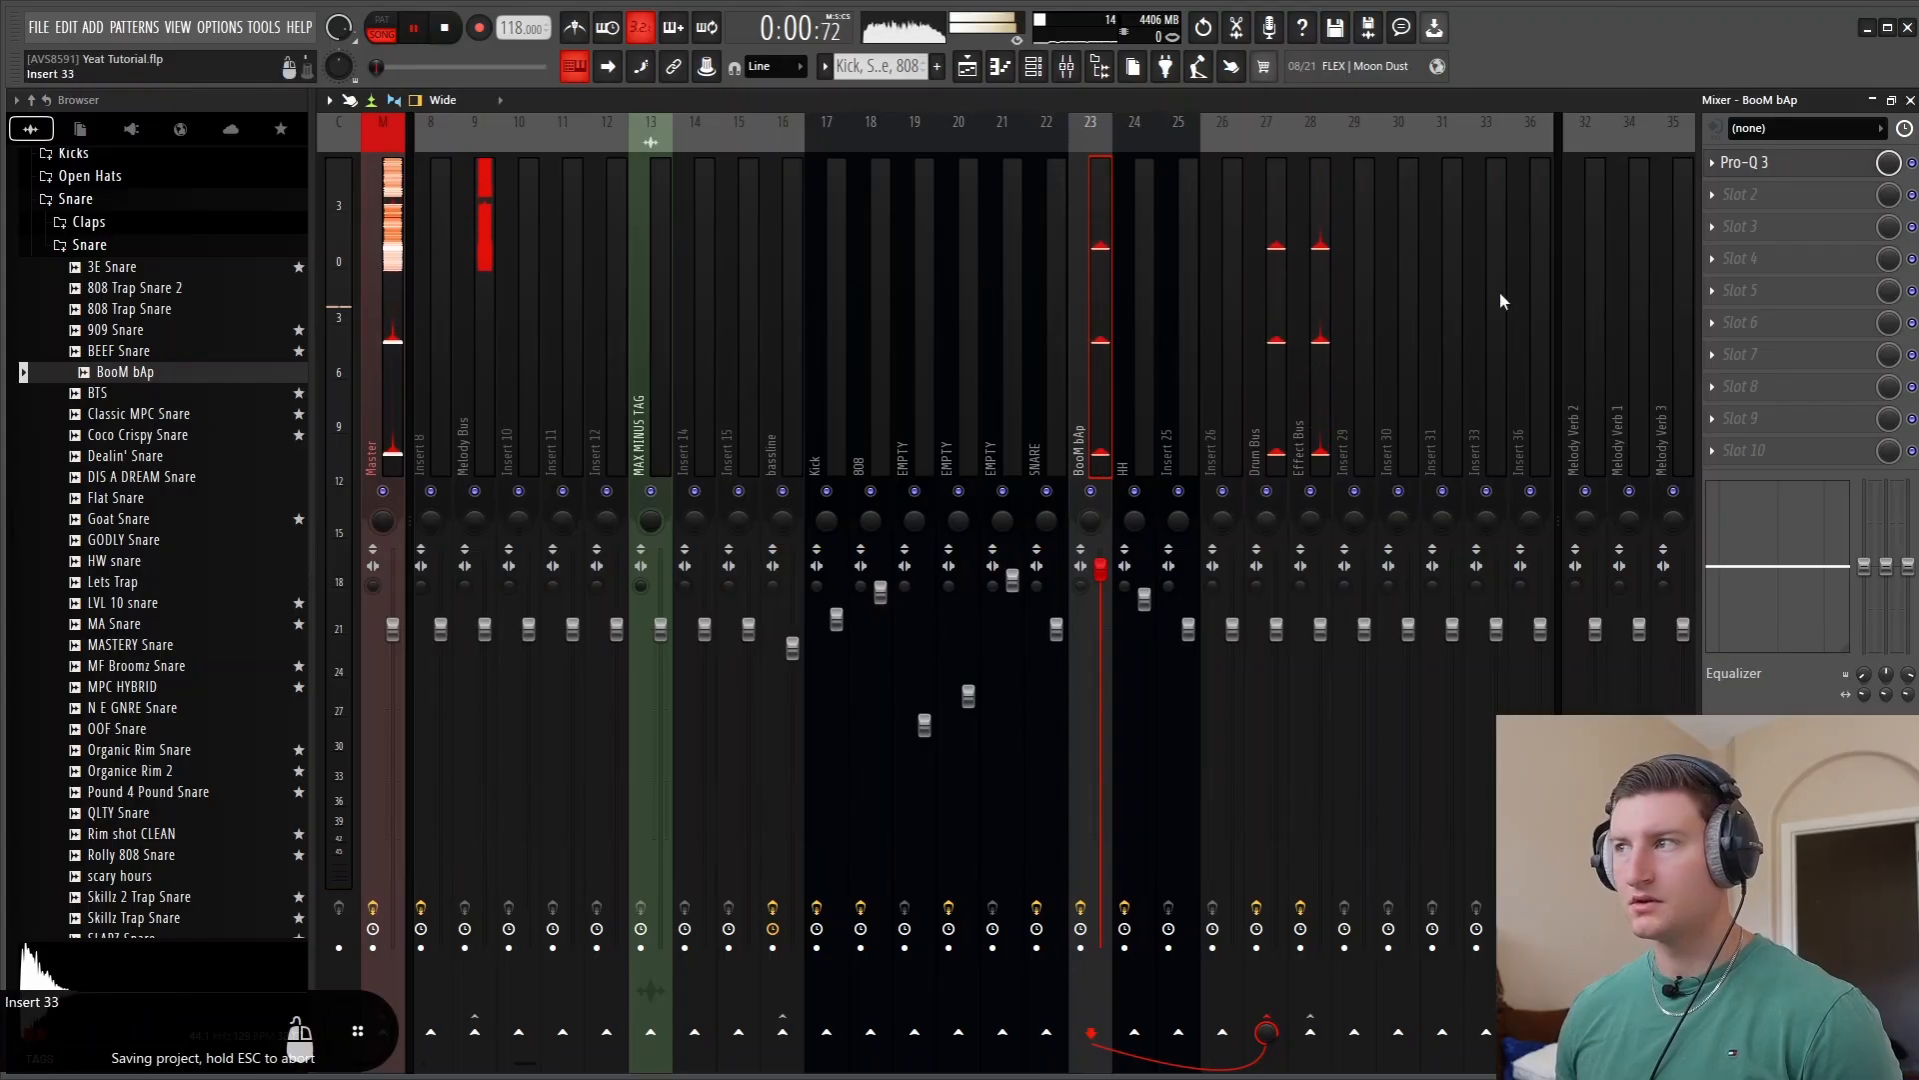
pyautogui.click(1745, 161)
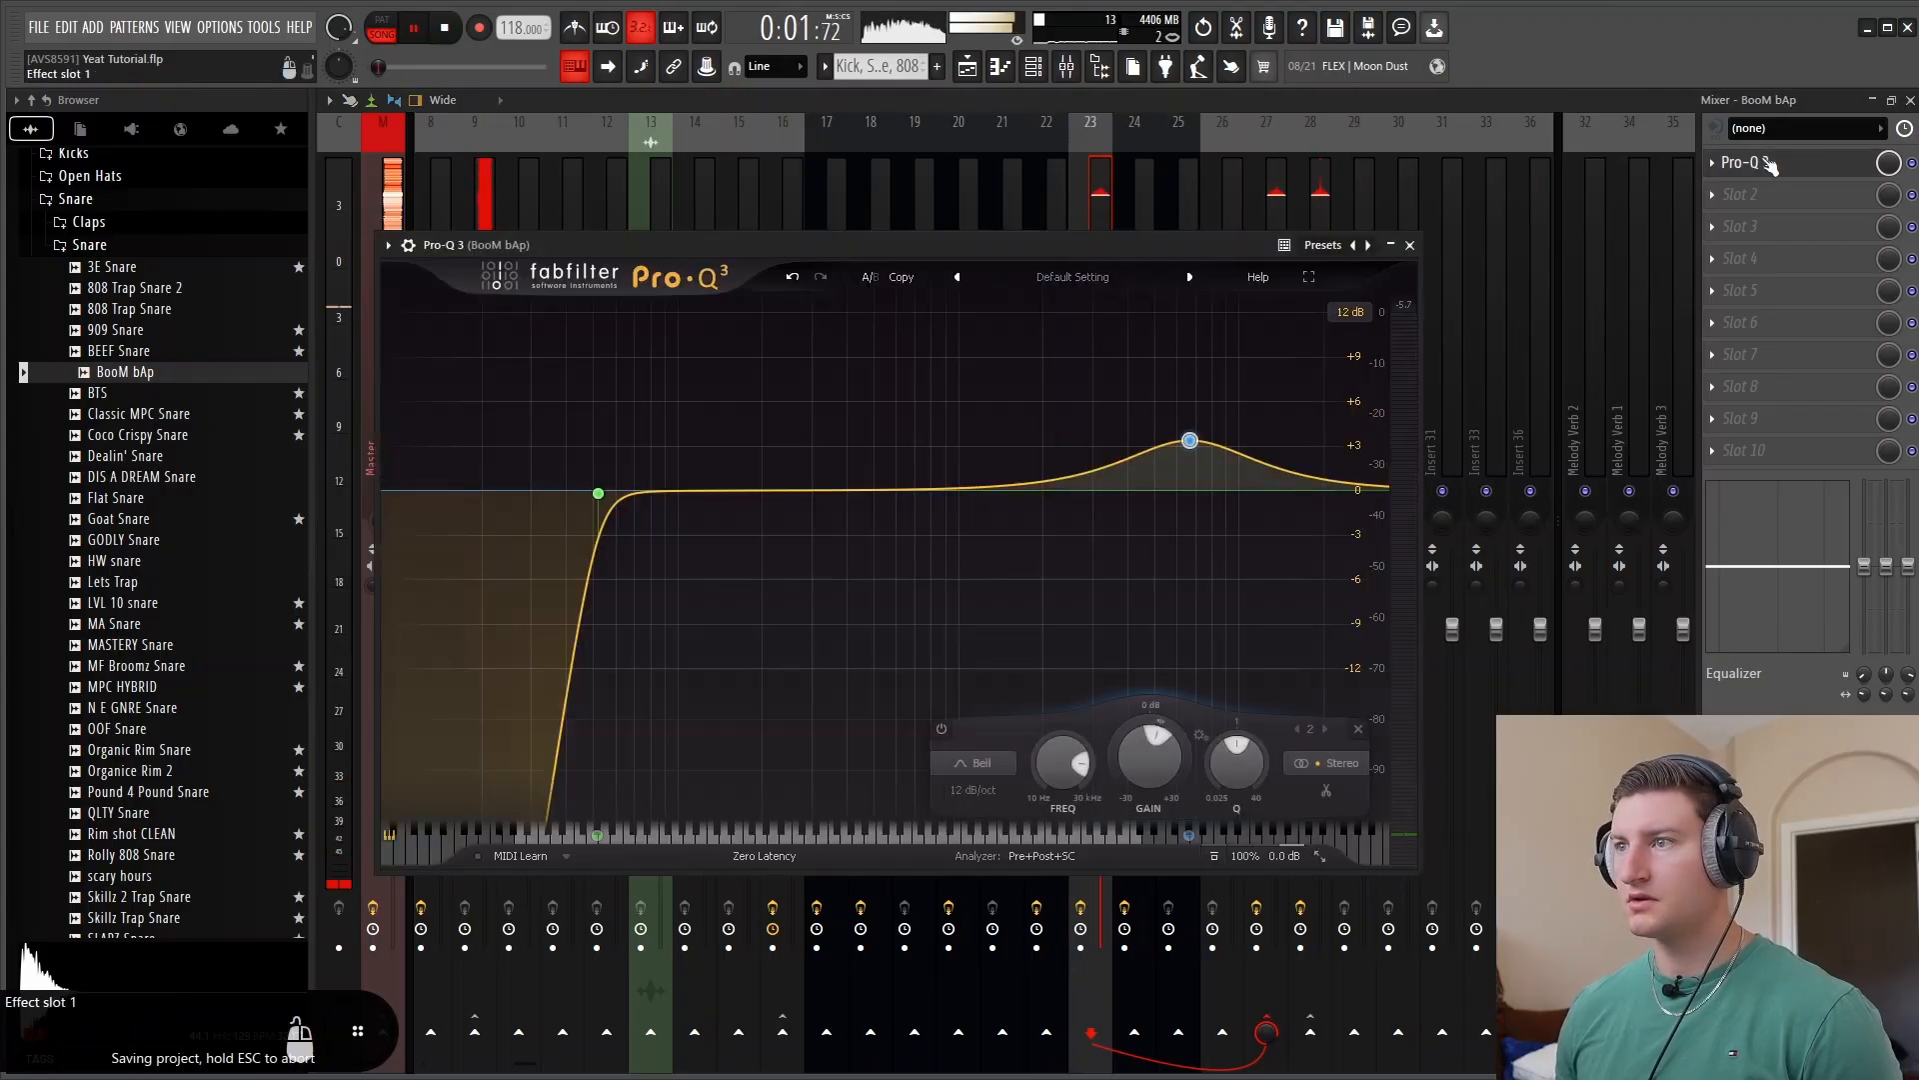
pyautogui.click(914, 494)
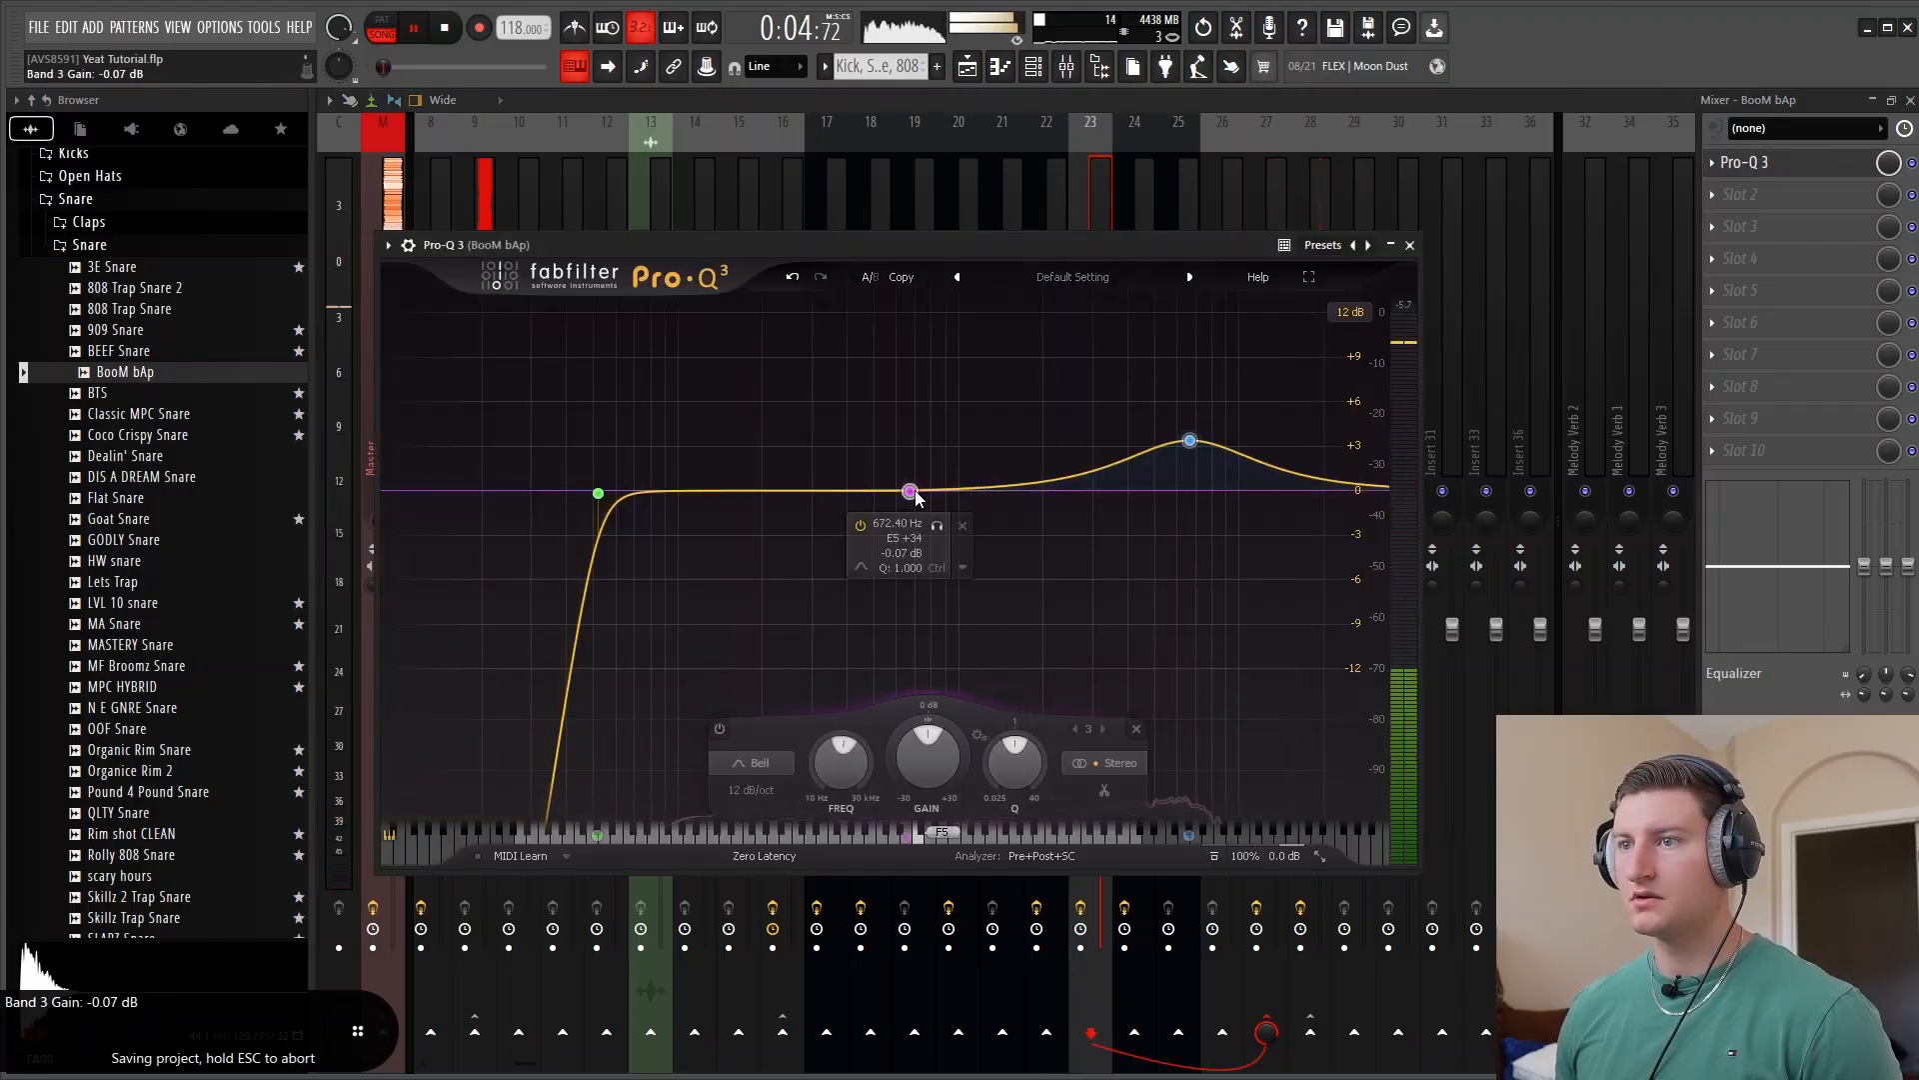
pyautogui.moveTo(1190, 440)
pyautogui.mouseDown()
pyautogui.moveTo(1157, 441)
pyautogui.moveTo(1165, 458)
pyautogui.mouseUp()
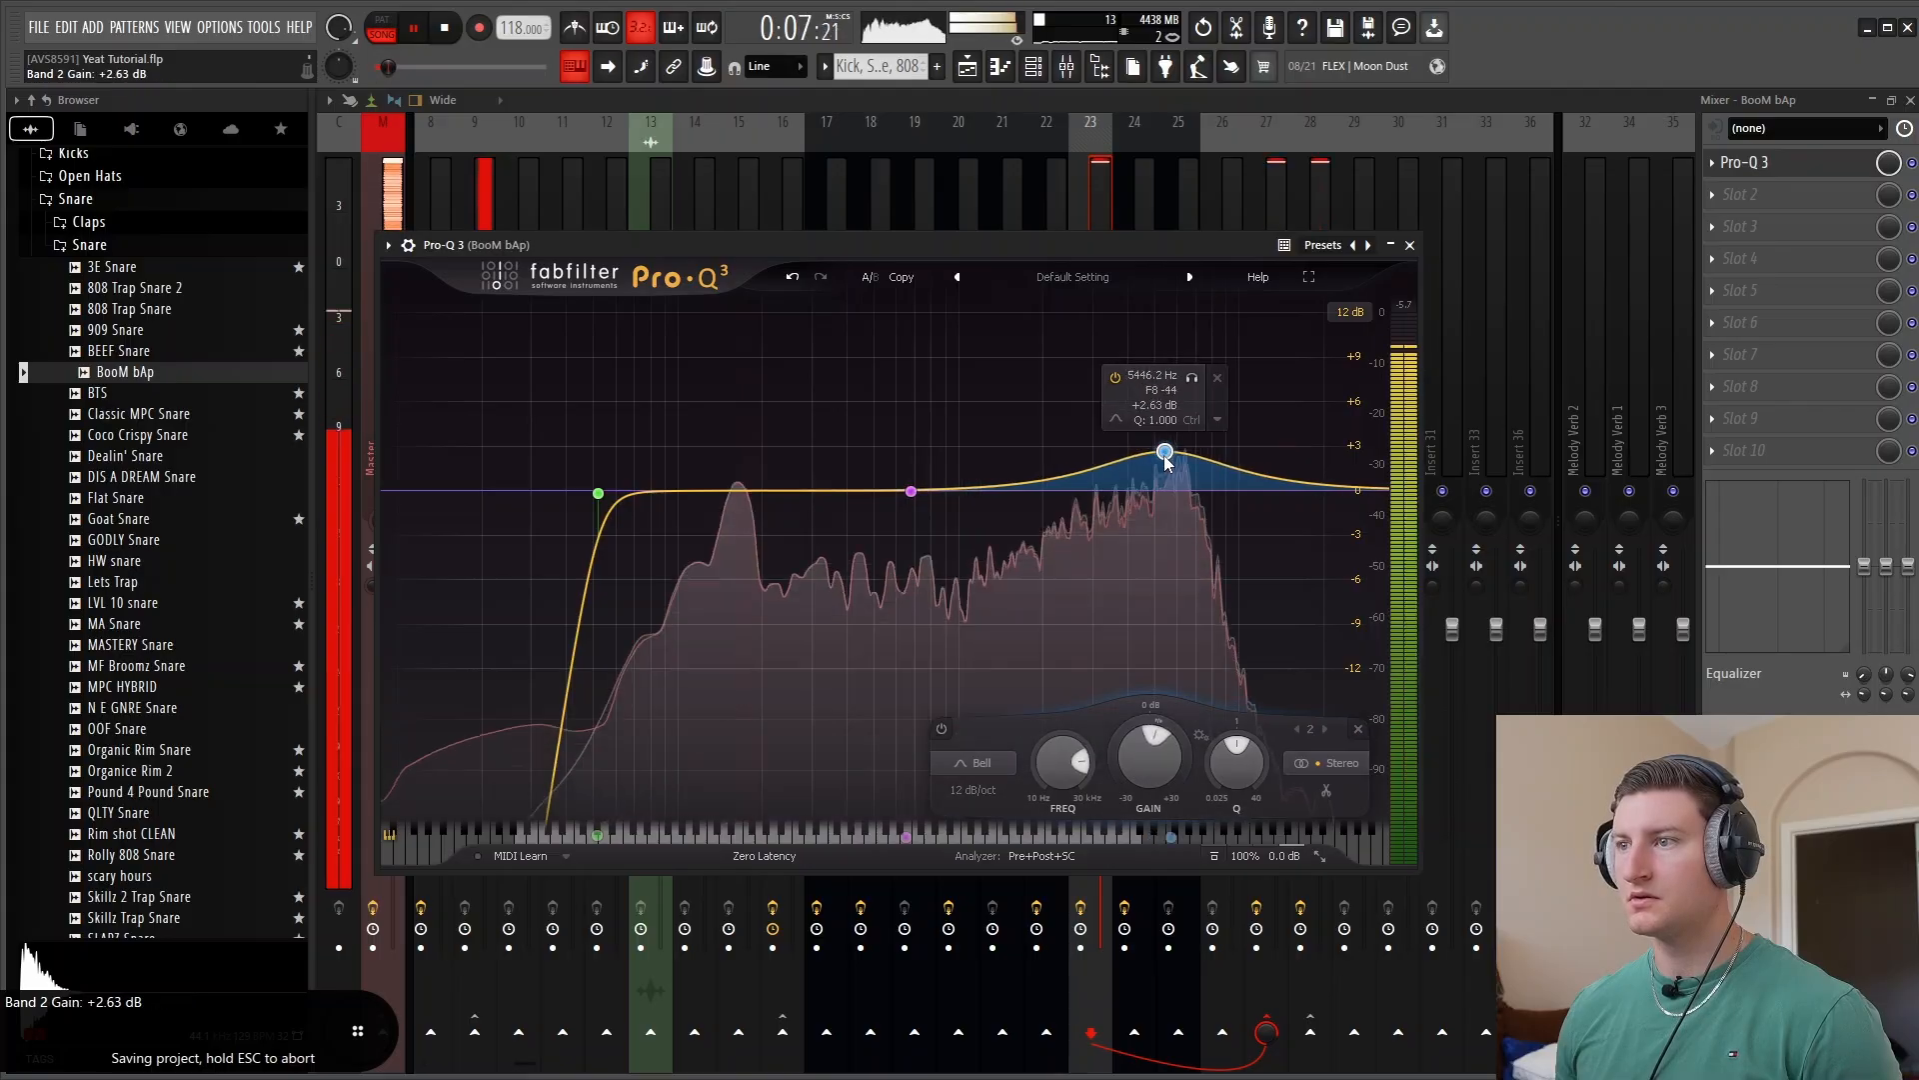
pyautogui.click(1411, 245)
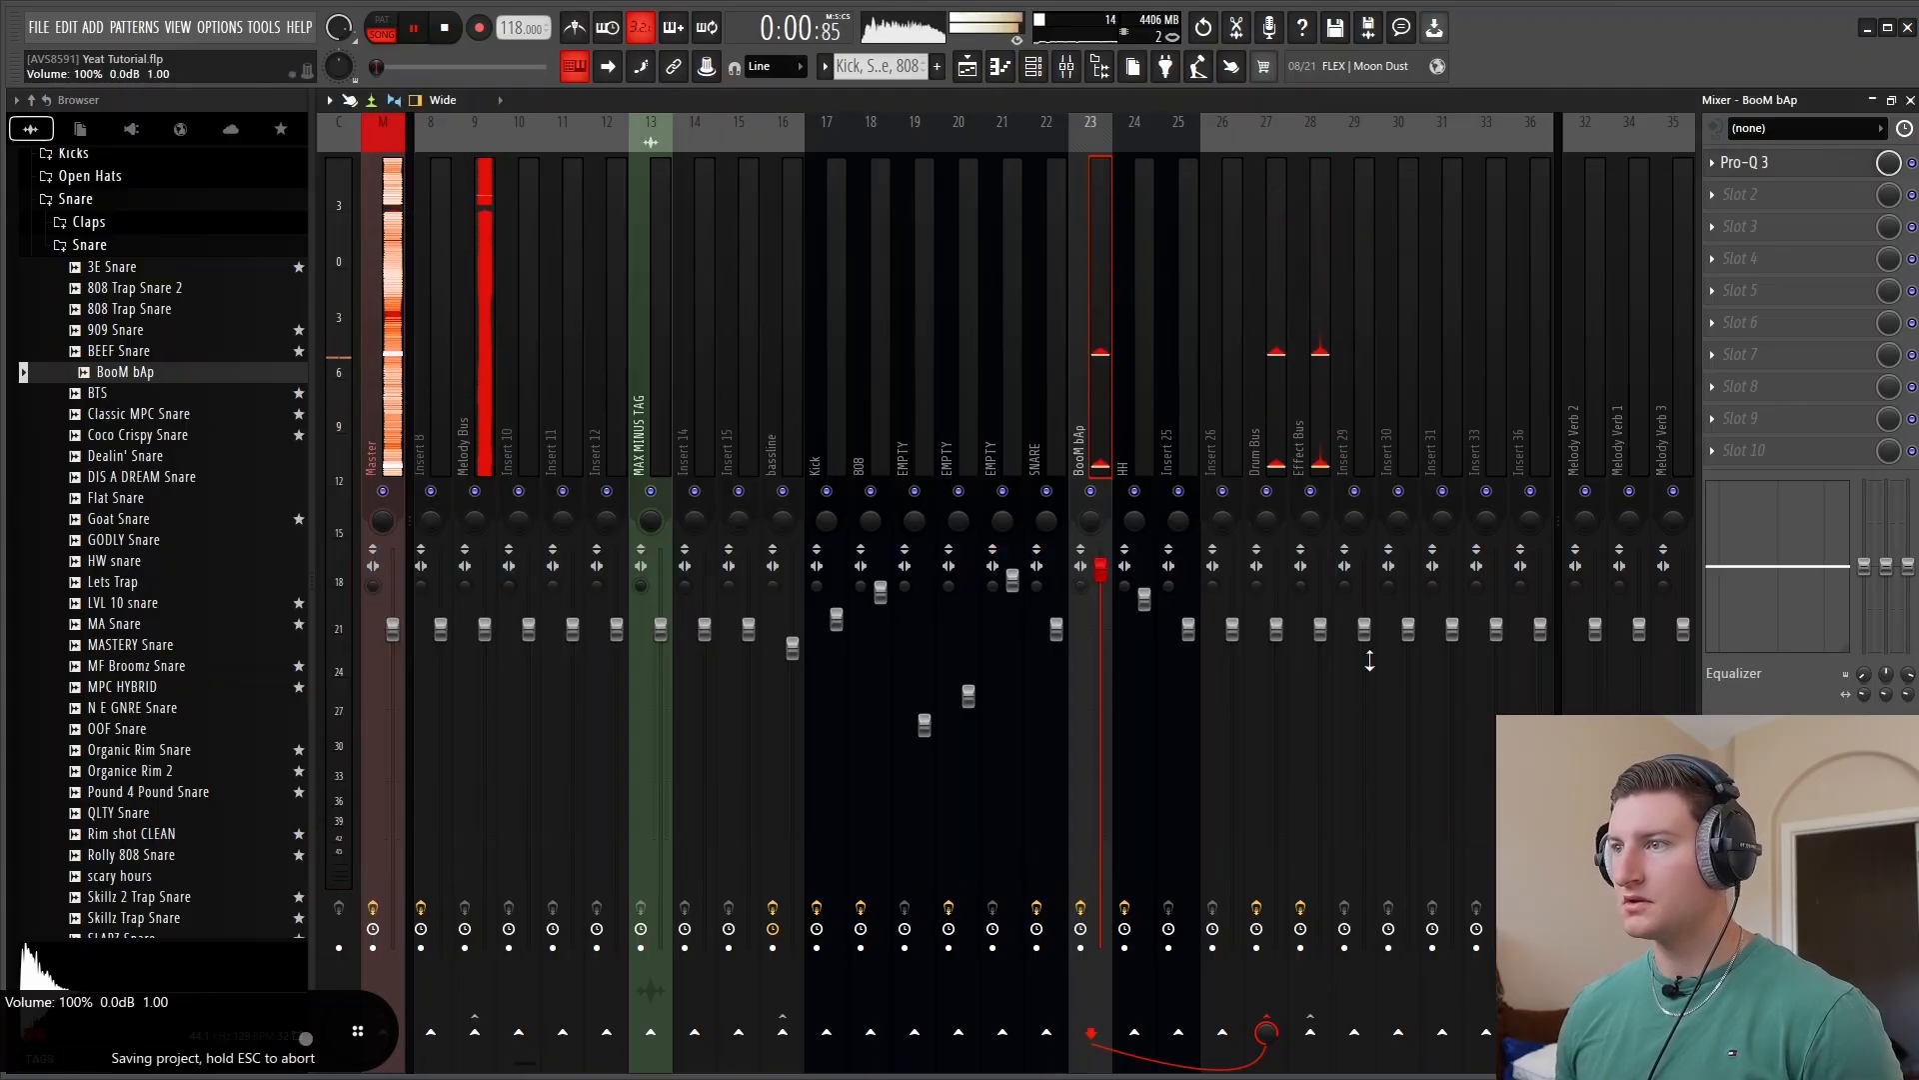
pyautogui.press('space')
# Audition more snares, including BTS, GODLY Snare and HW snare, and add QLTY Snare below BooM bAp with matching steps
pyautogui.click(100, 393)
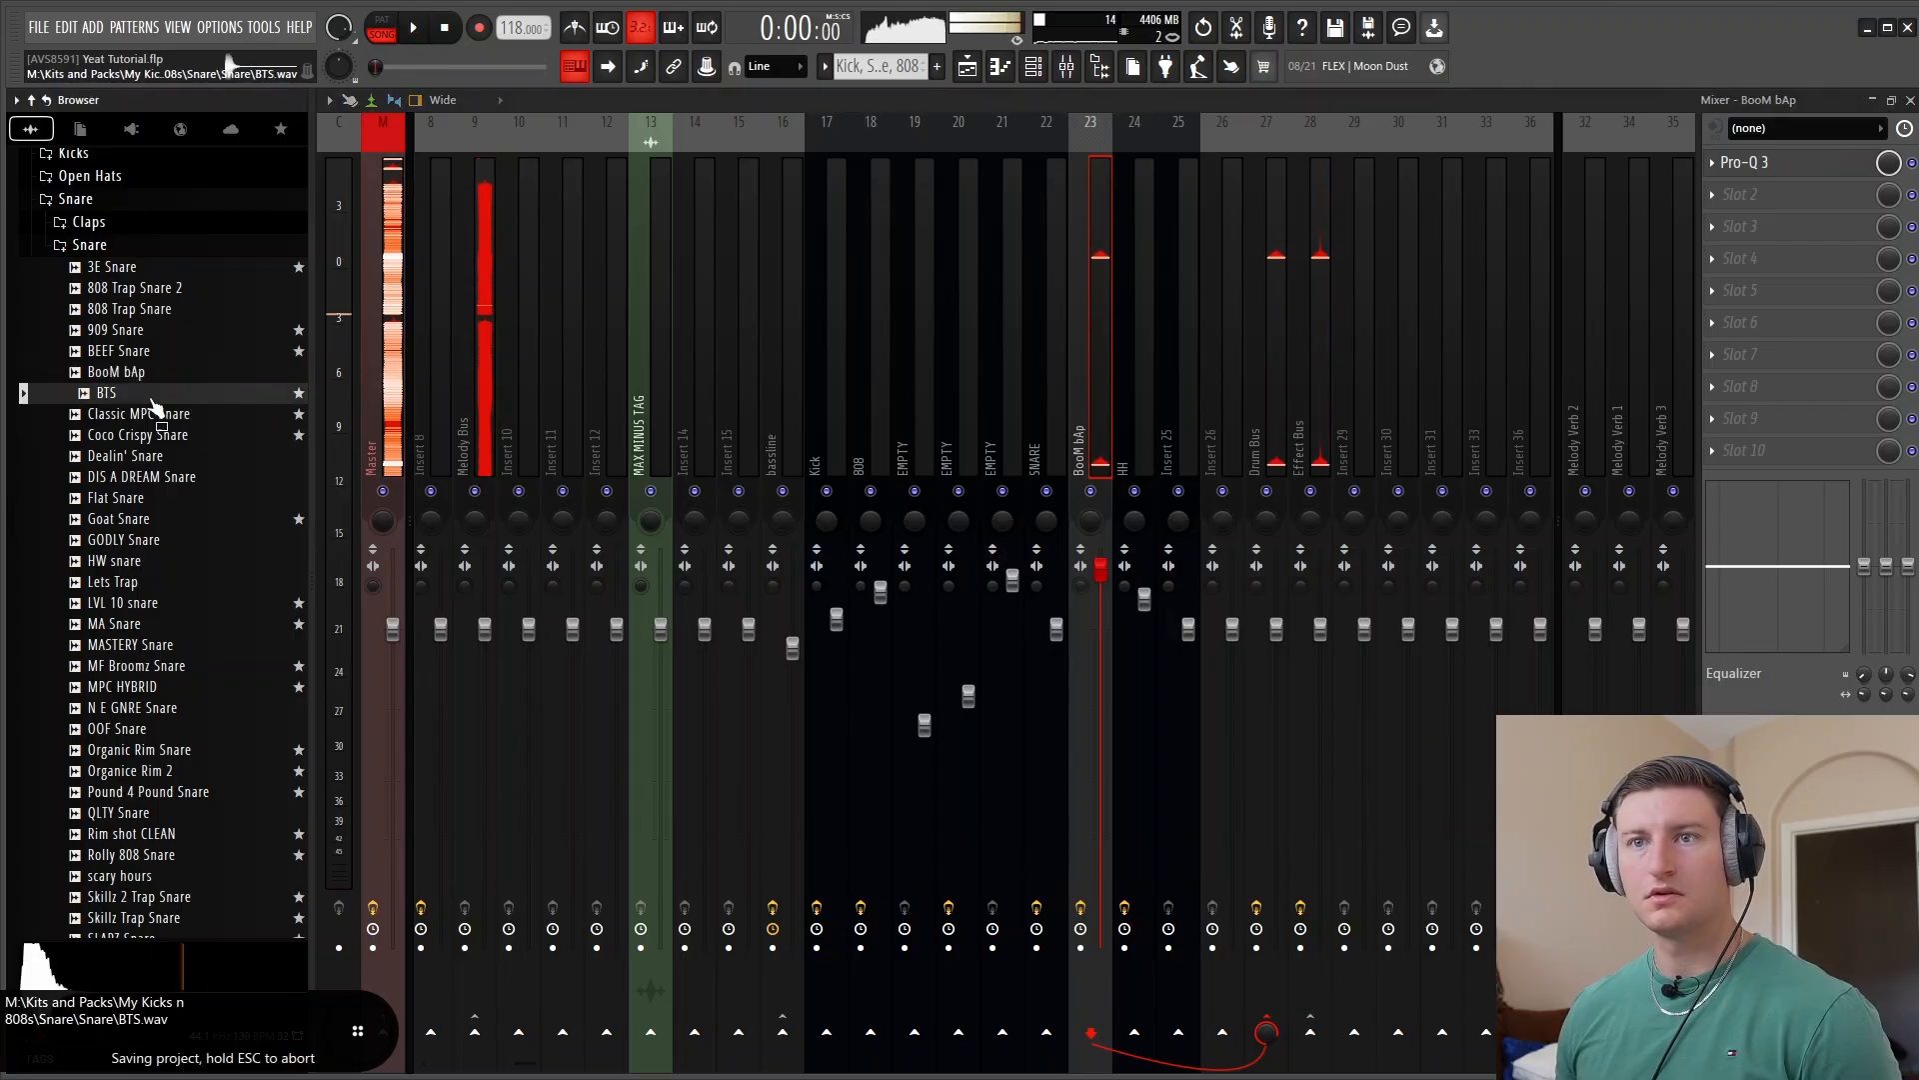
pyautogui.press('F6')
pyautogui.click(108, 540)
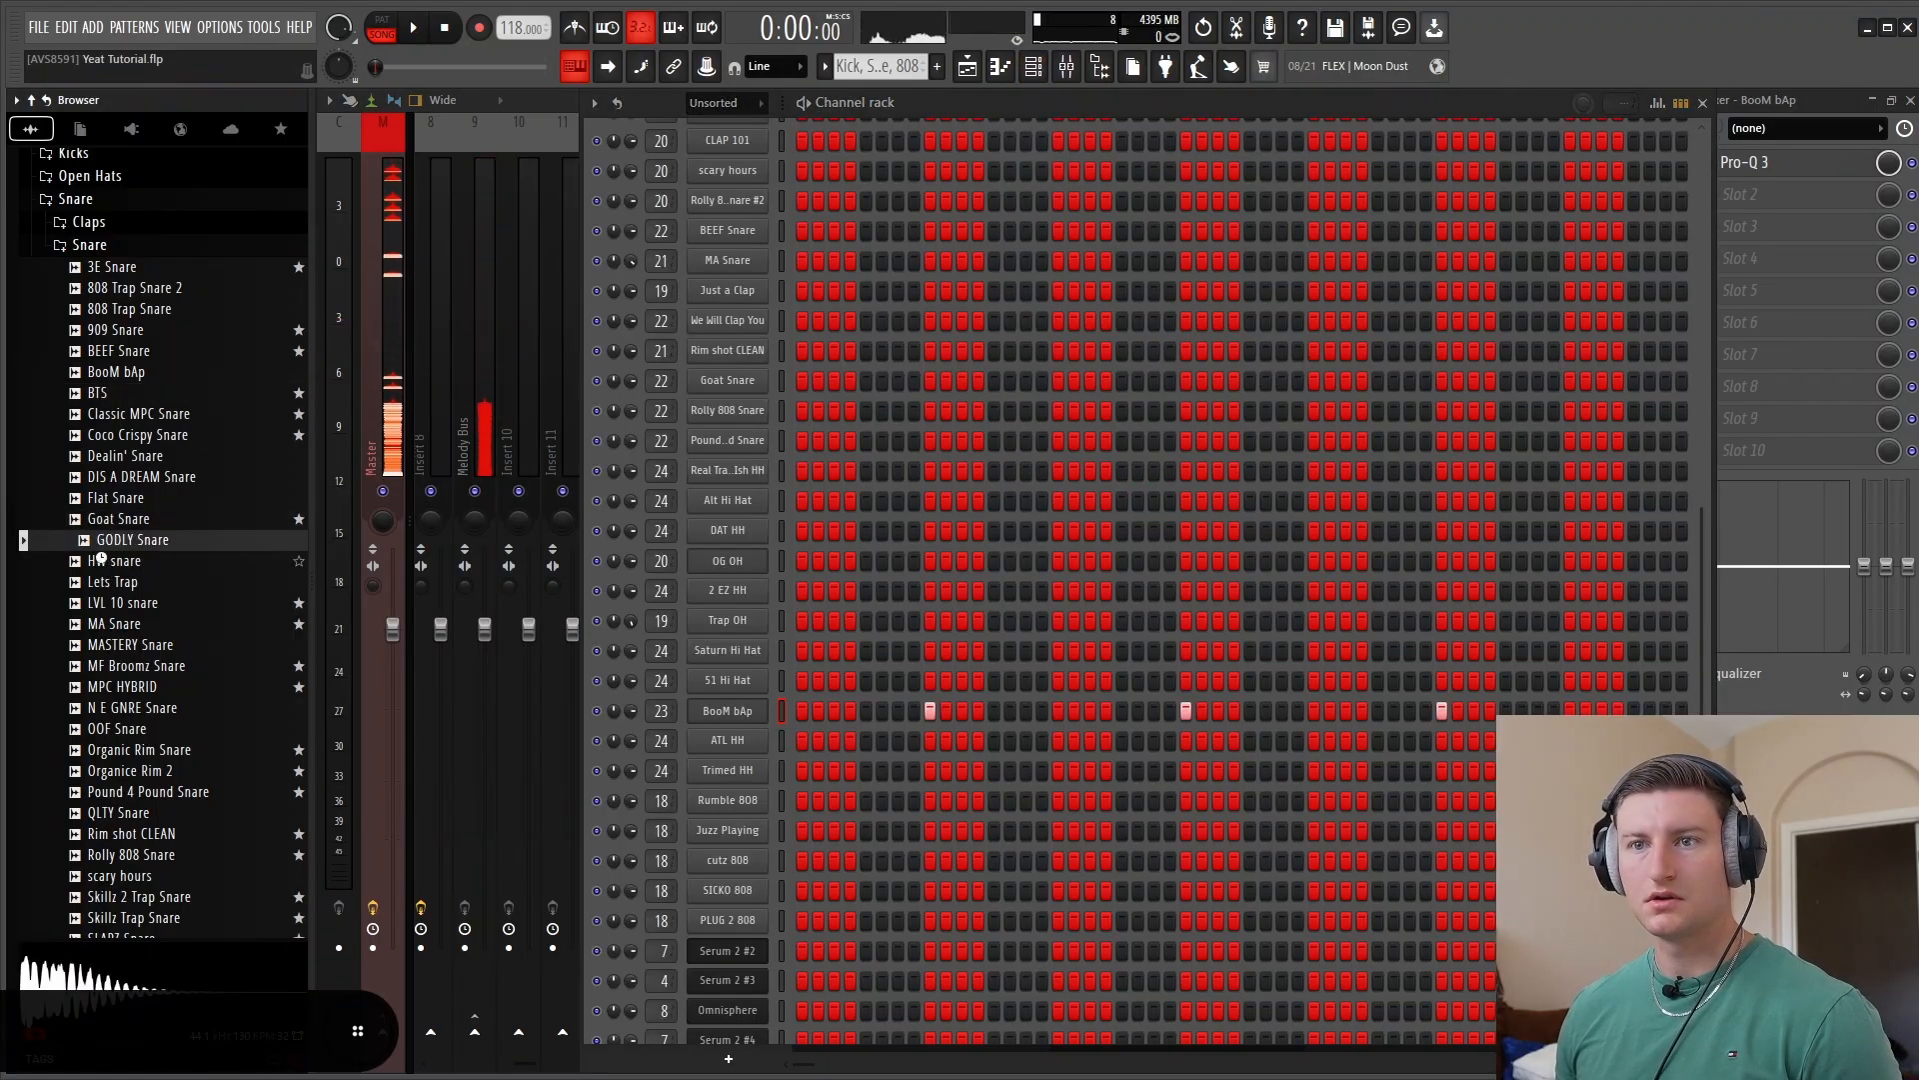
pyautogui.click(101, 560)
pyautogui.scroll(-6, 105, 500)
pyautogui.click(110, 440)
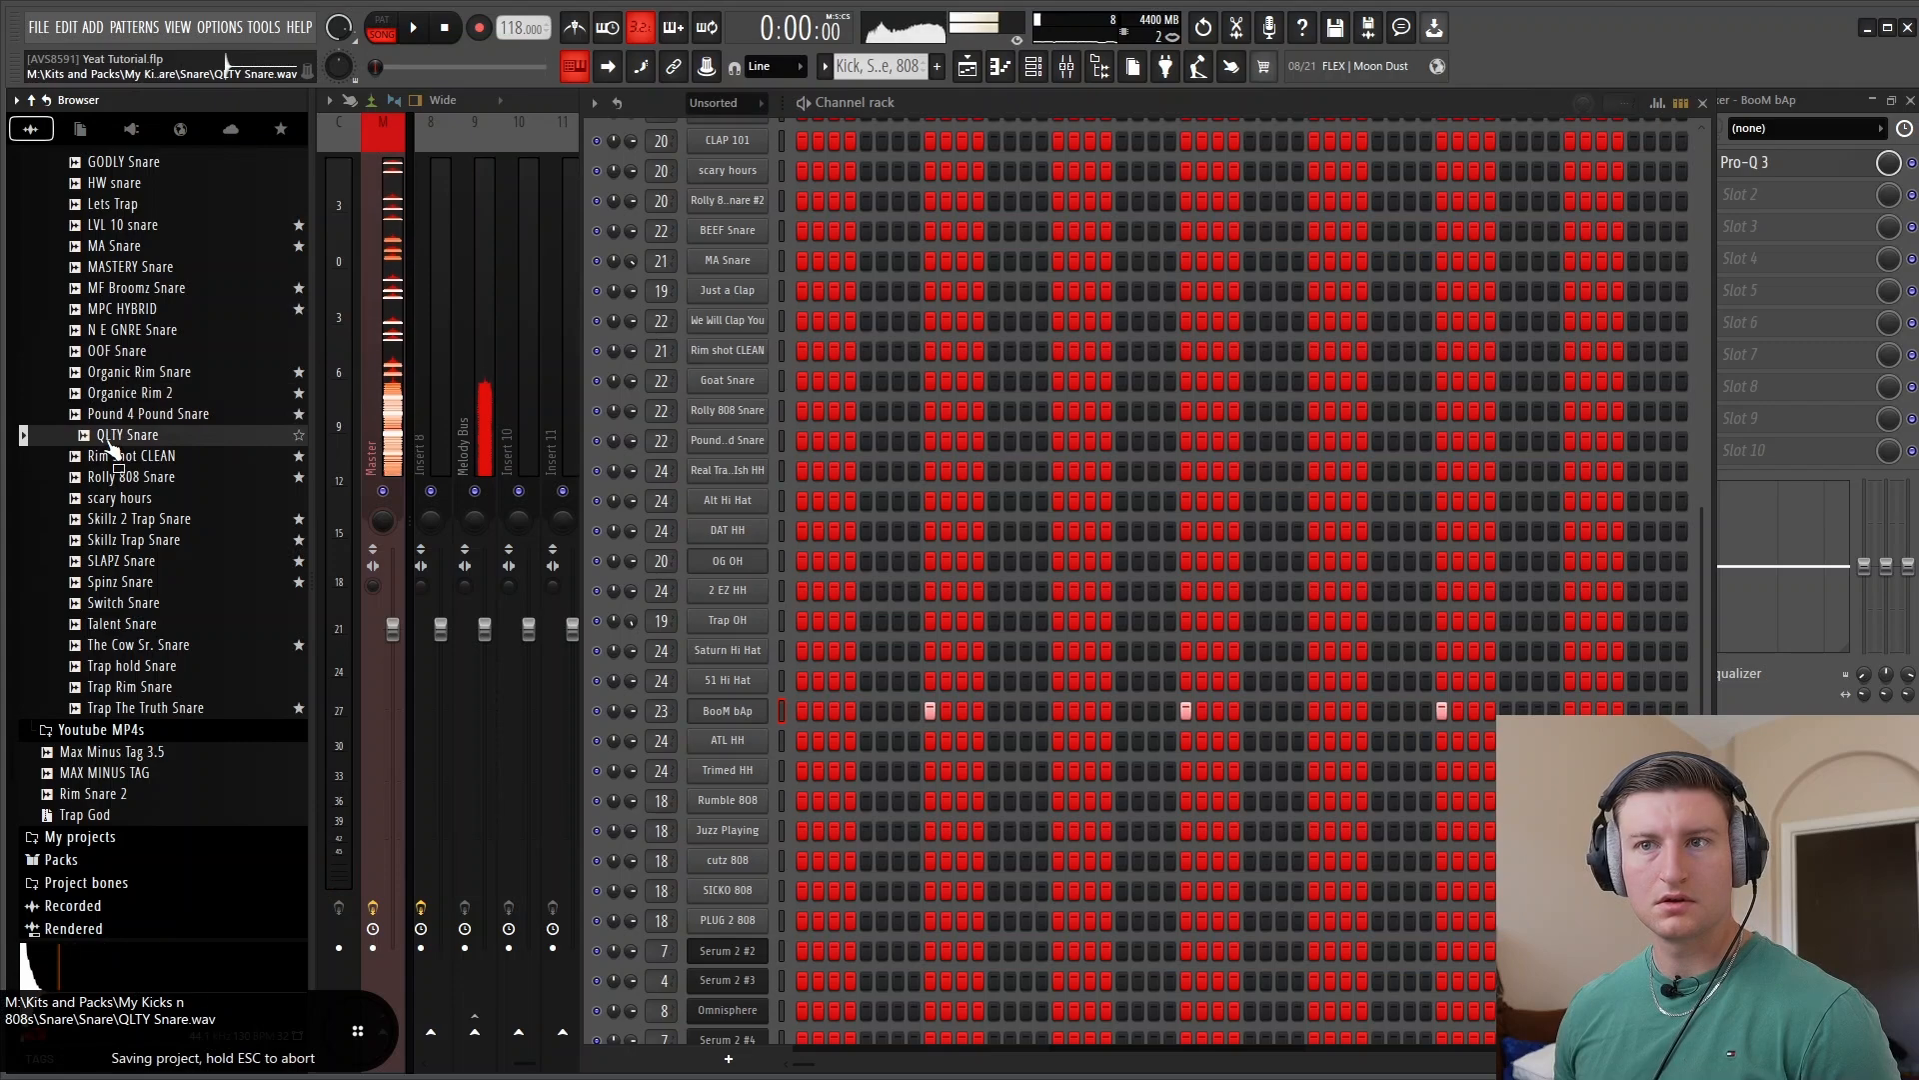
pyautogui.moveTo(141, 457); pyautogui.dragTo(716, 726)
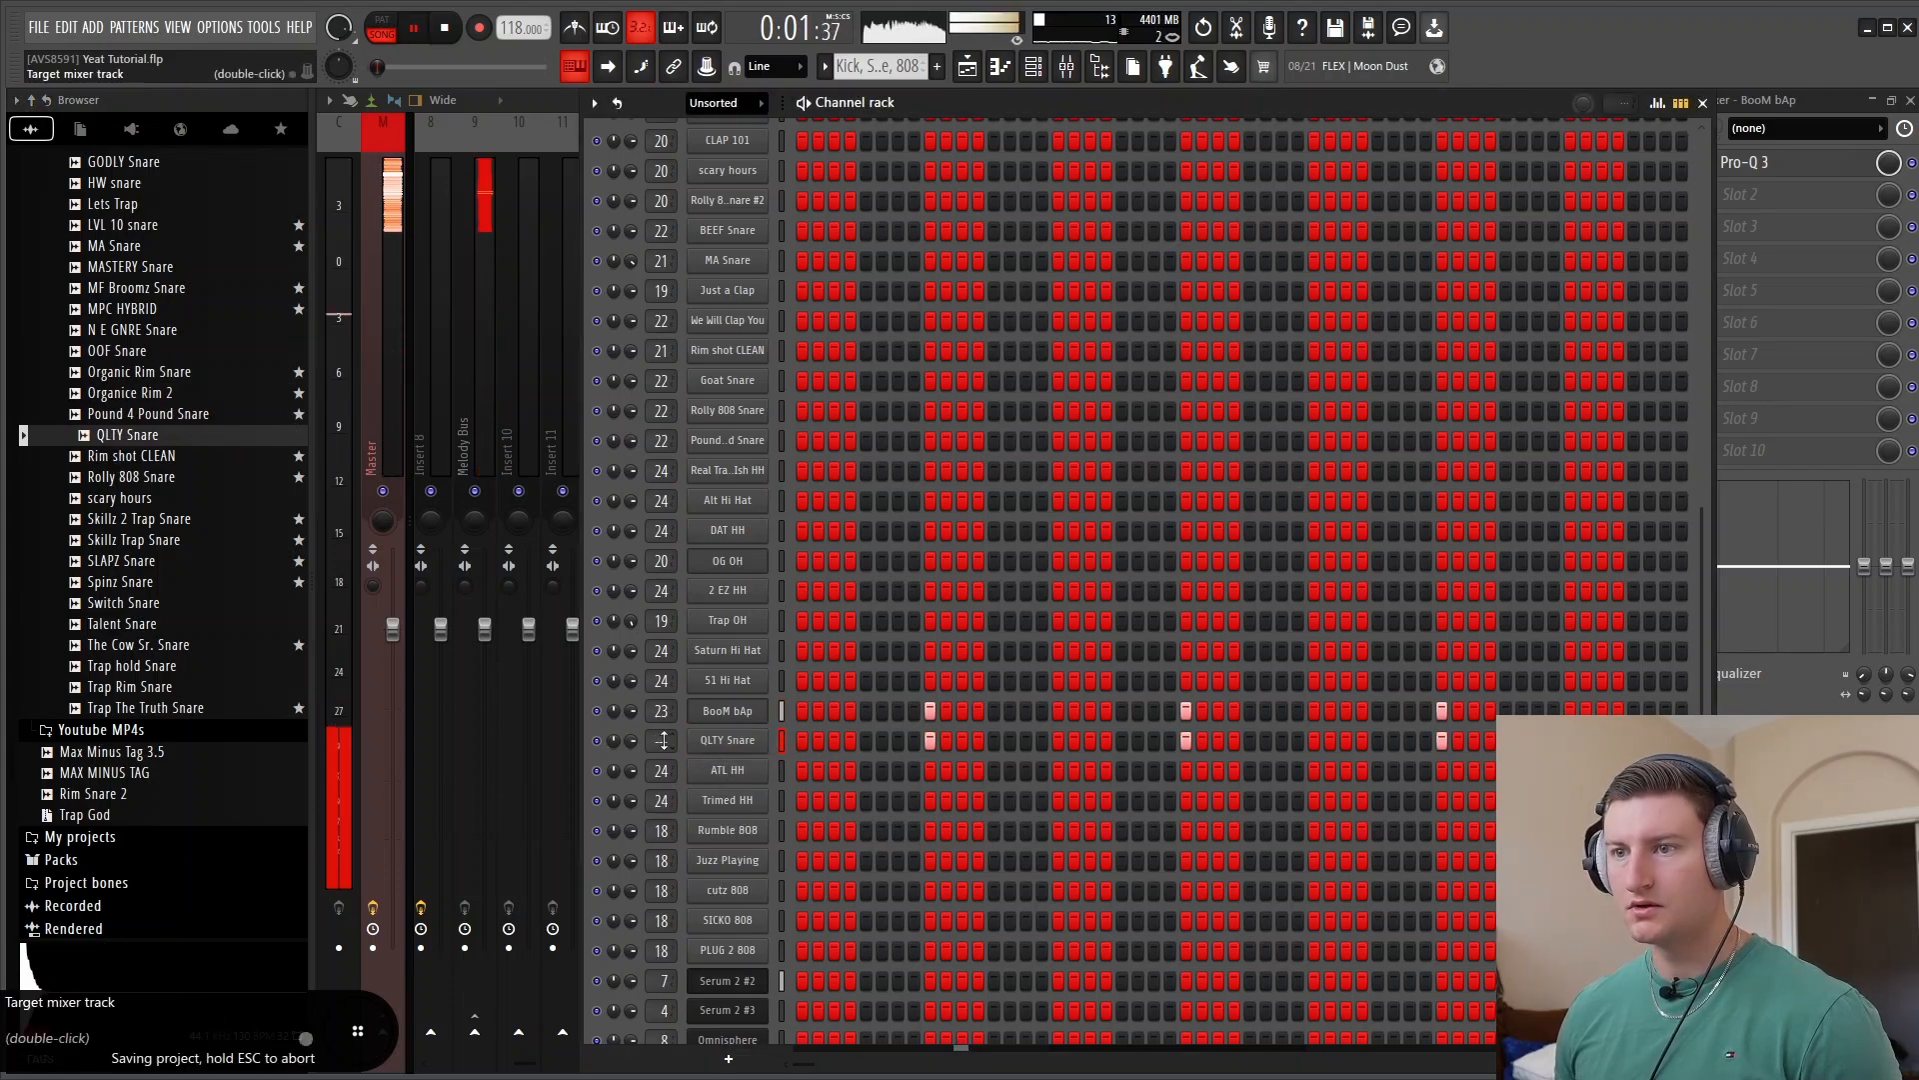
# Route the QLTY Snare channel to the mixer's Insert 31 and move that track beside the BooM bAp track
pyautogui.click(1068, 67)
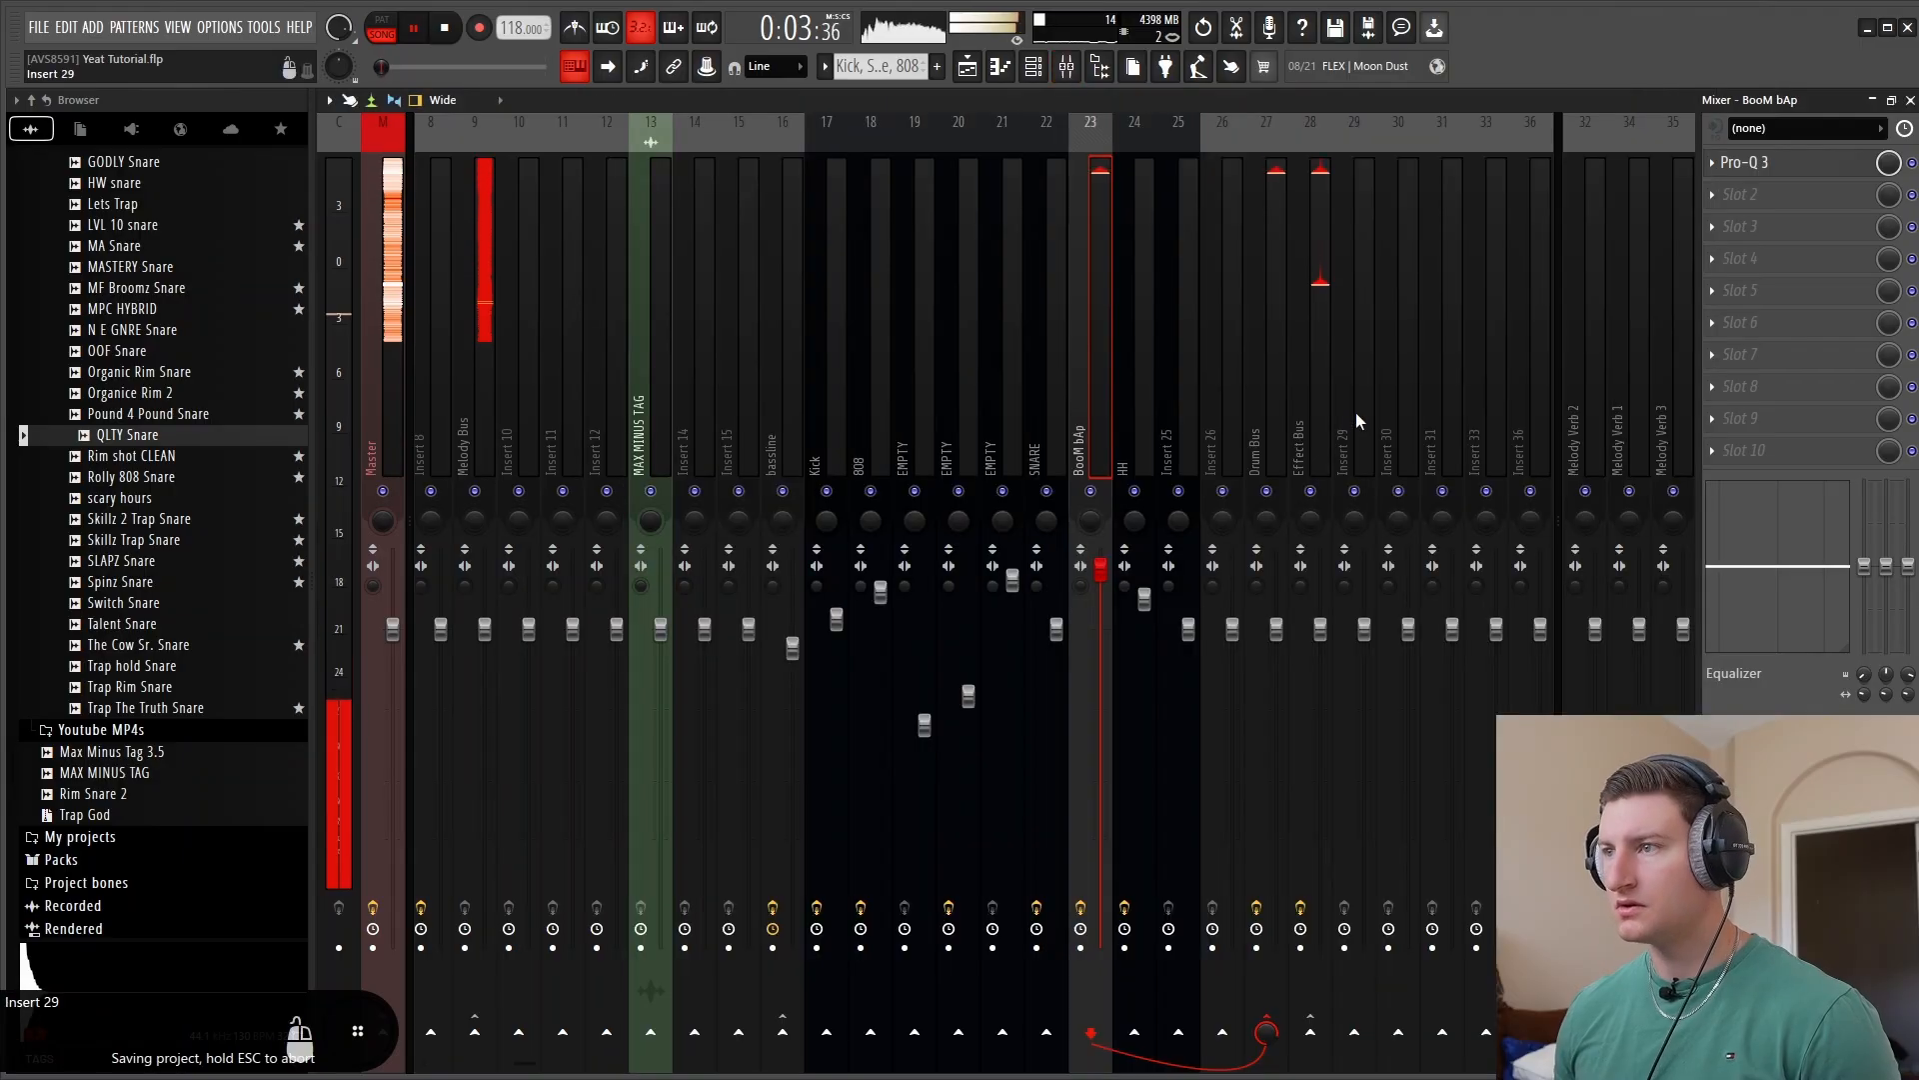
pyautogui.rightClick(1445, 446)
pyautogui.moveTo(1660, 365)
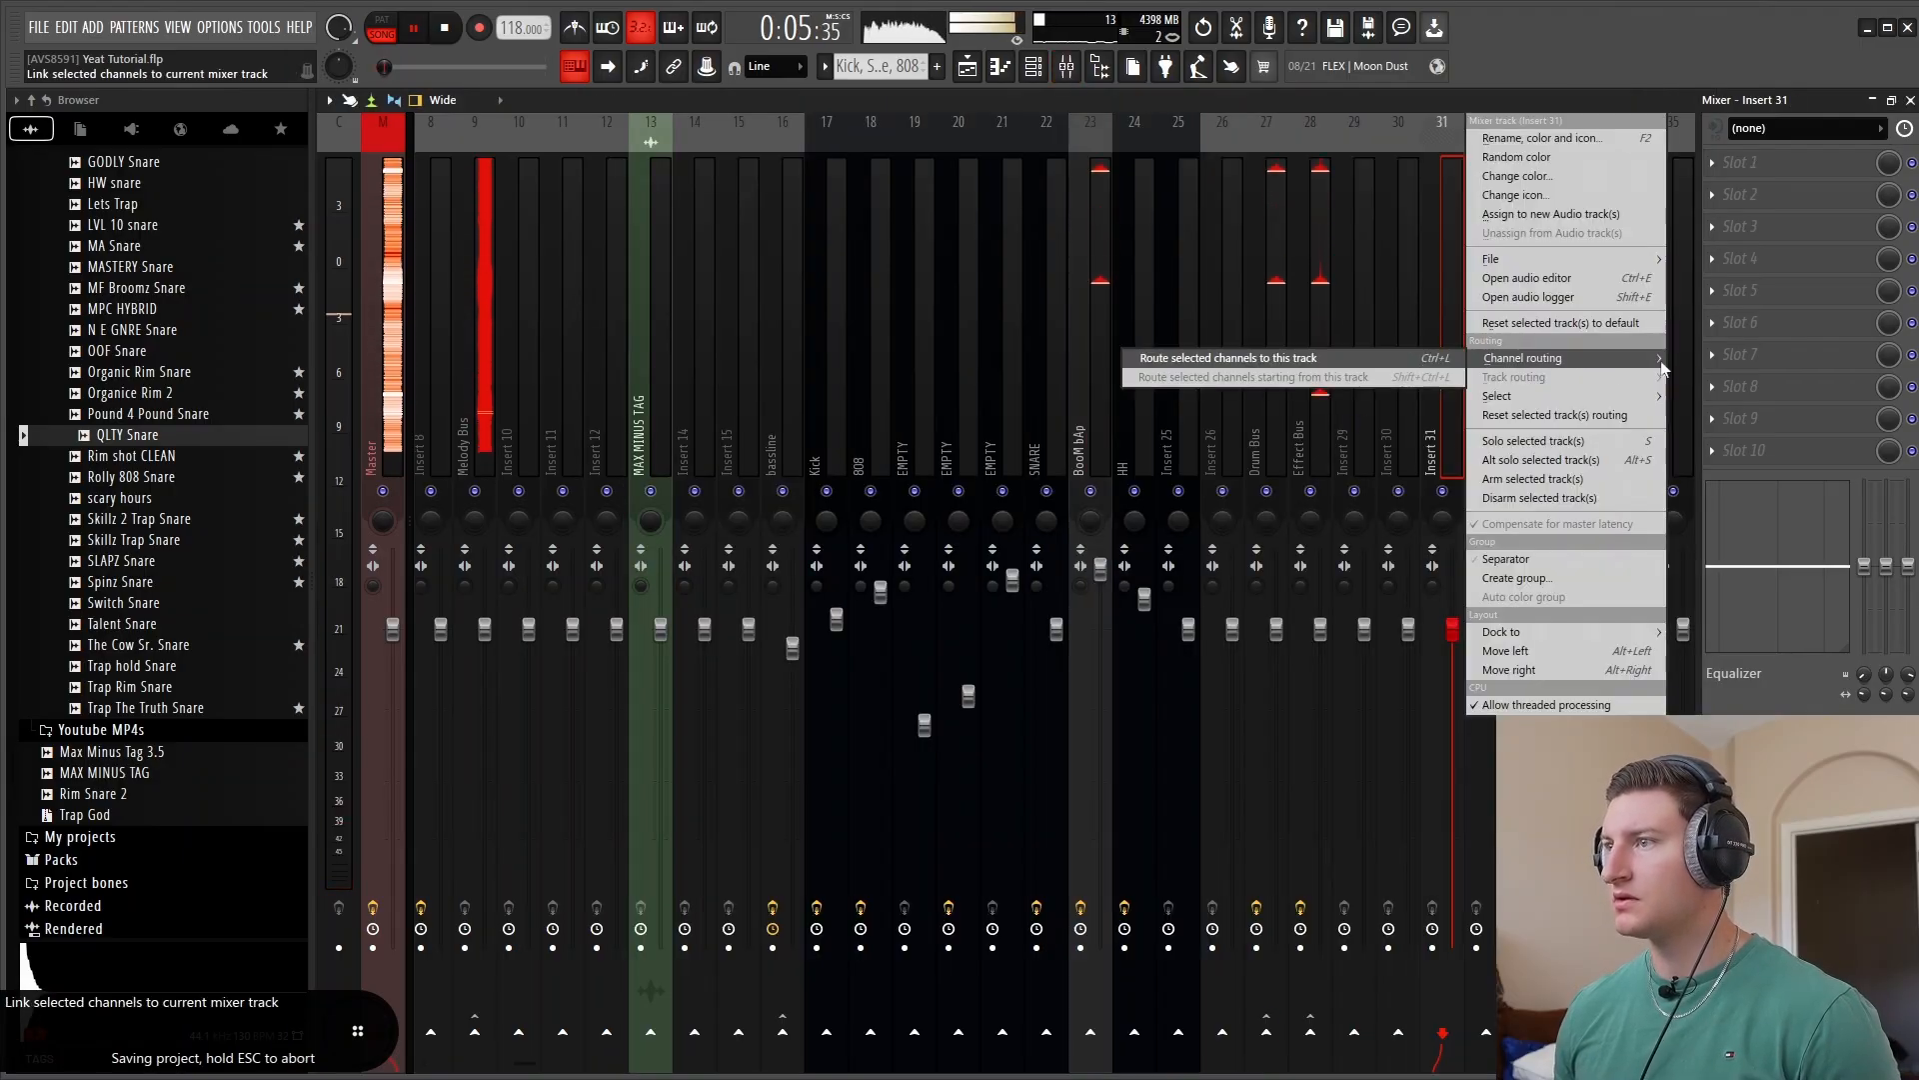
pyautogui.click(1418, 363)
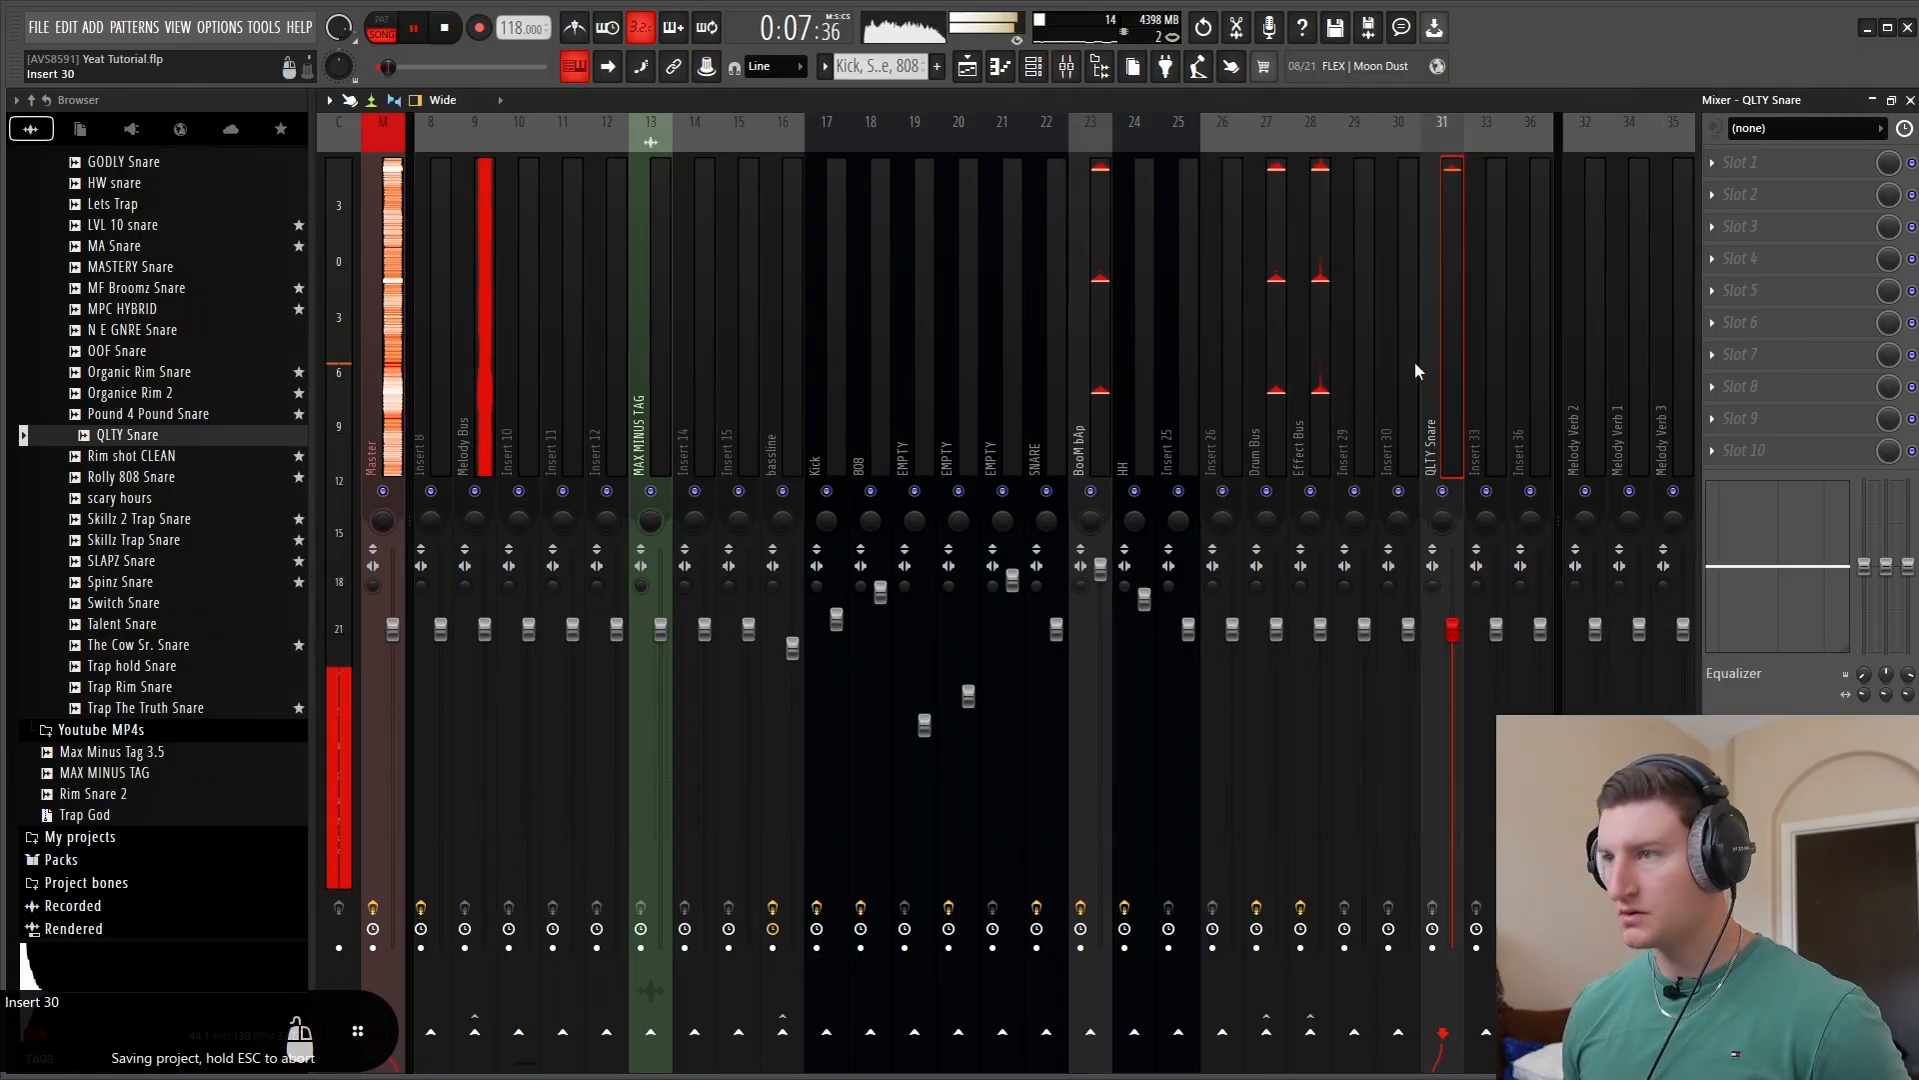
pyautogui.hotkey('alt', 'Left')
pyautogui.hotkey('alt', 'Left')
pyautogui.hotkey('alt', 'Left')
pyautogui.hotkey('alt', 'Left')
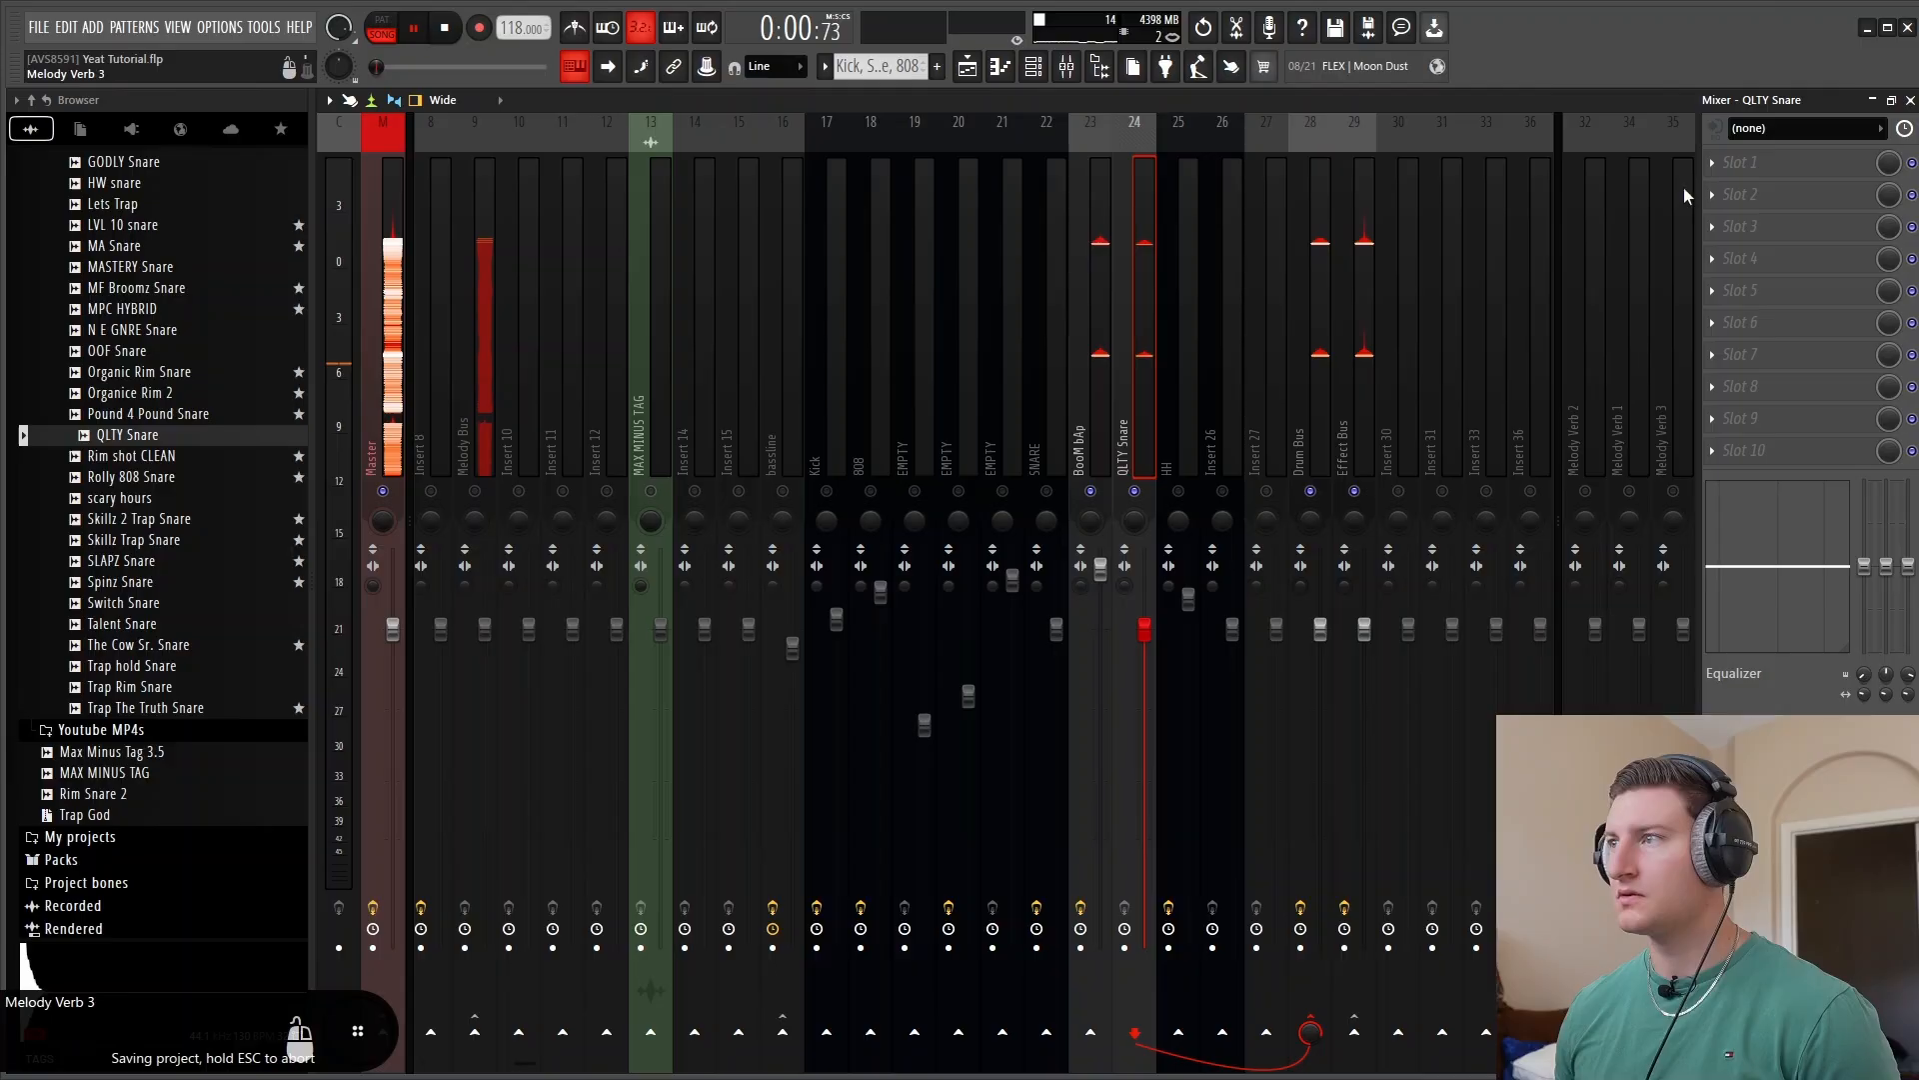
# Load Pro-Q 3 into the first effect slot of the QLTY Snare mixer track
pyautogui.click(1744, 162)
pyautogui.moveTo(1750, 187)
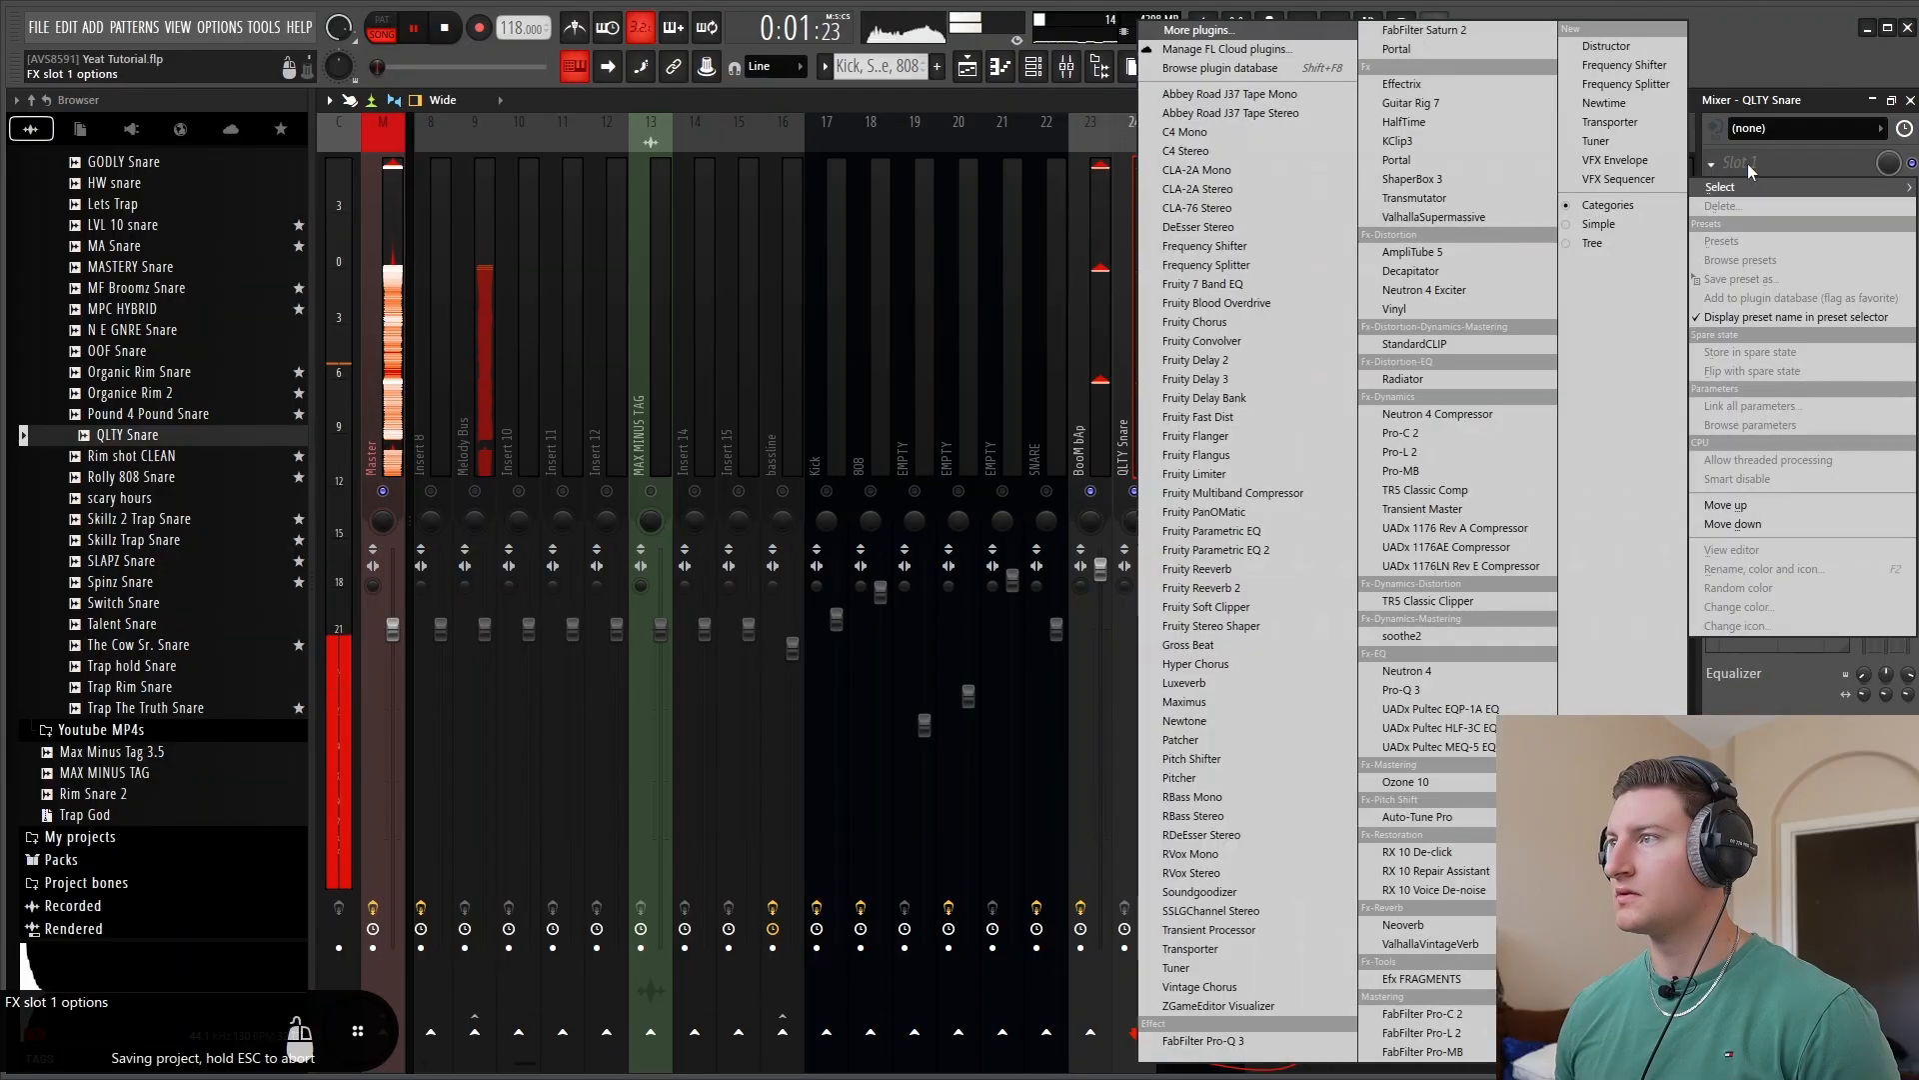
pyautogui.click(1411, 690)
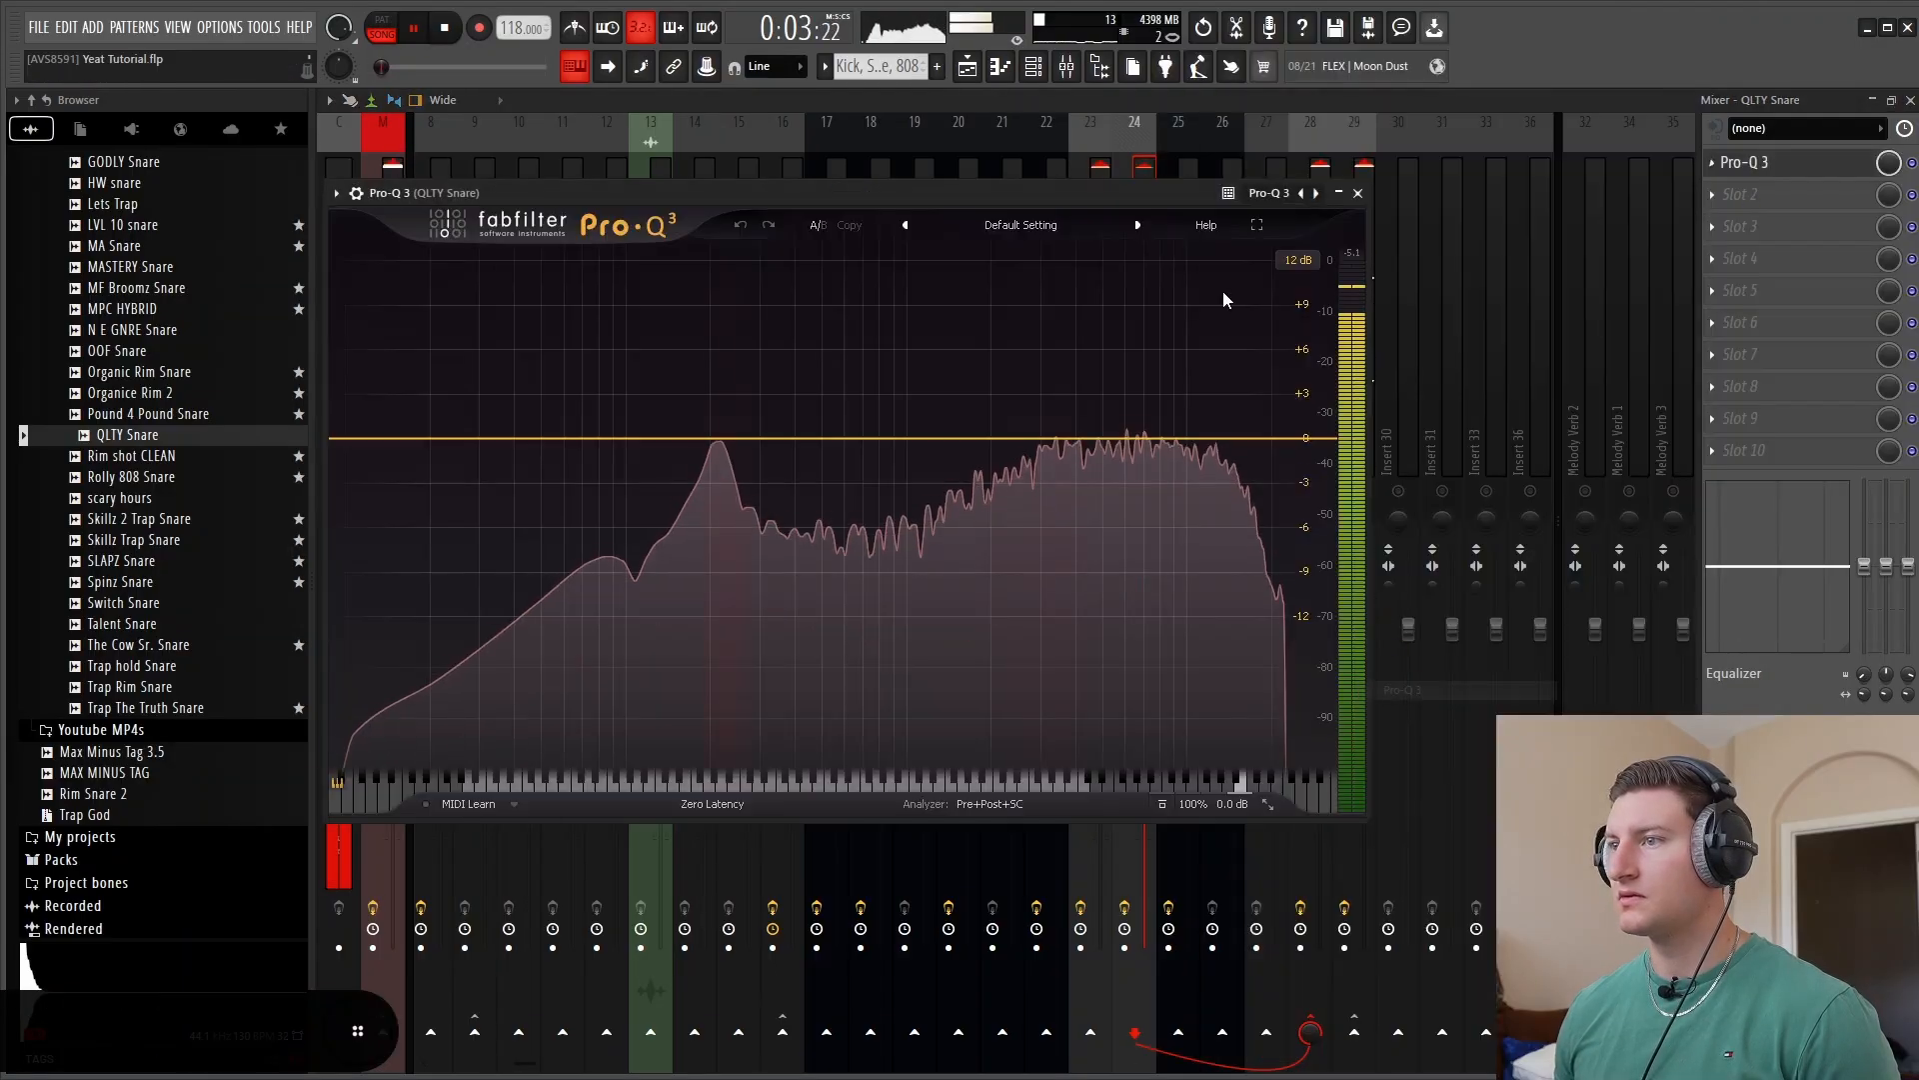
# Inspect the QLTY Snare channel's sampler settings and close them
pyautogui.click(1036, 68)
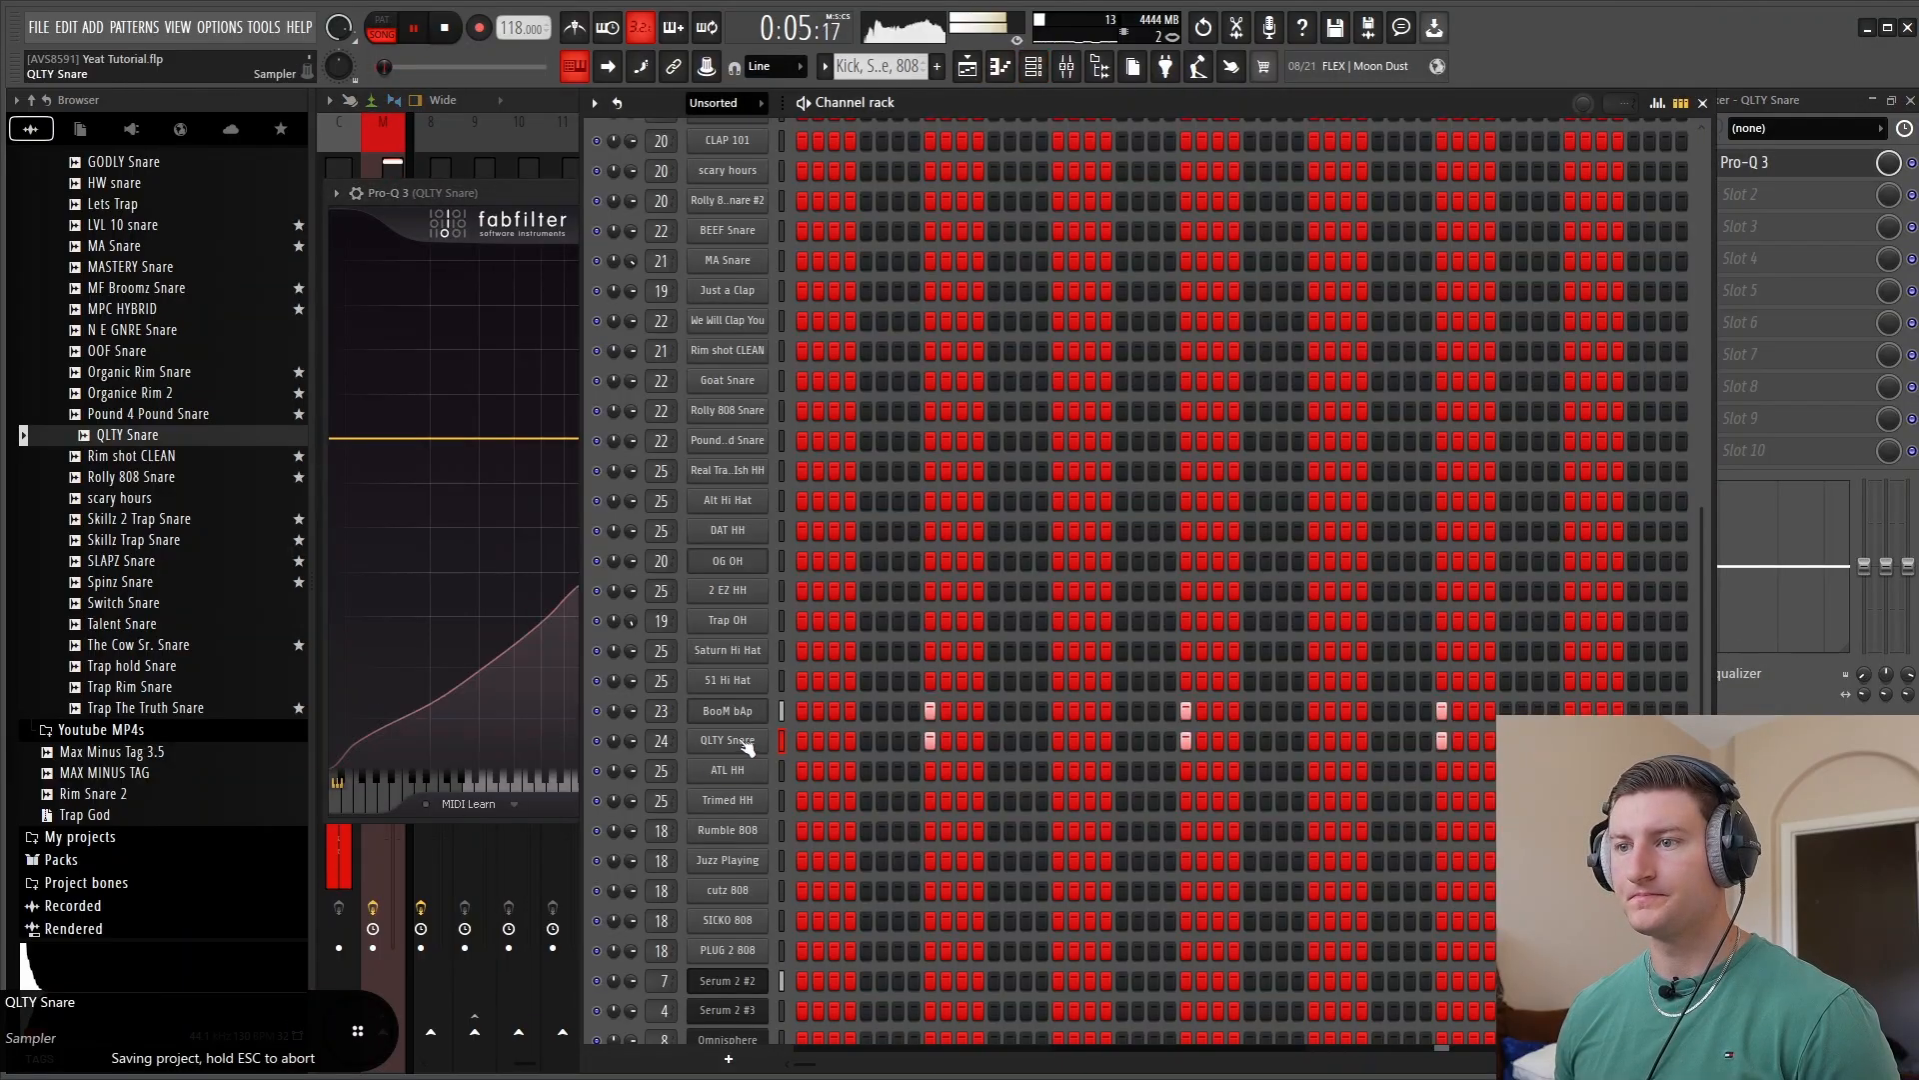
pyautogui.click(728, 740)
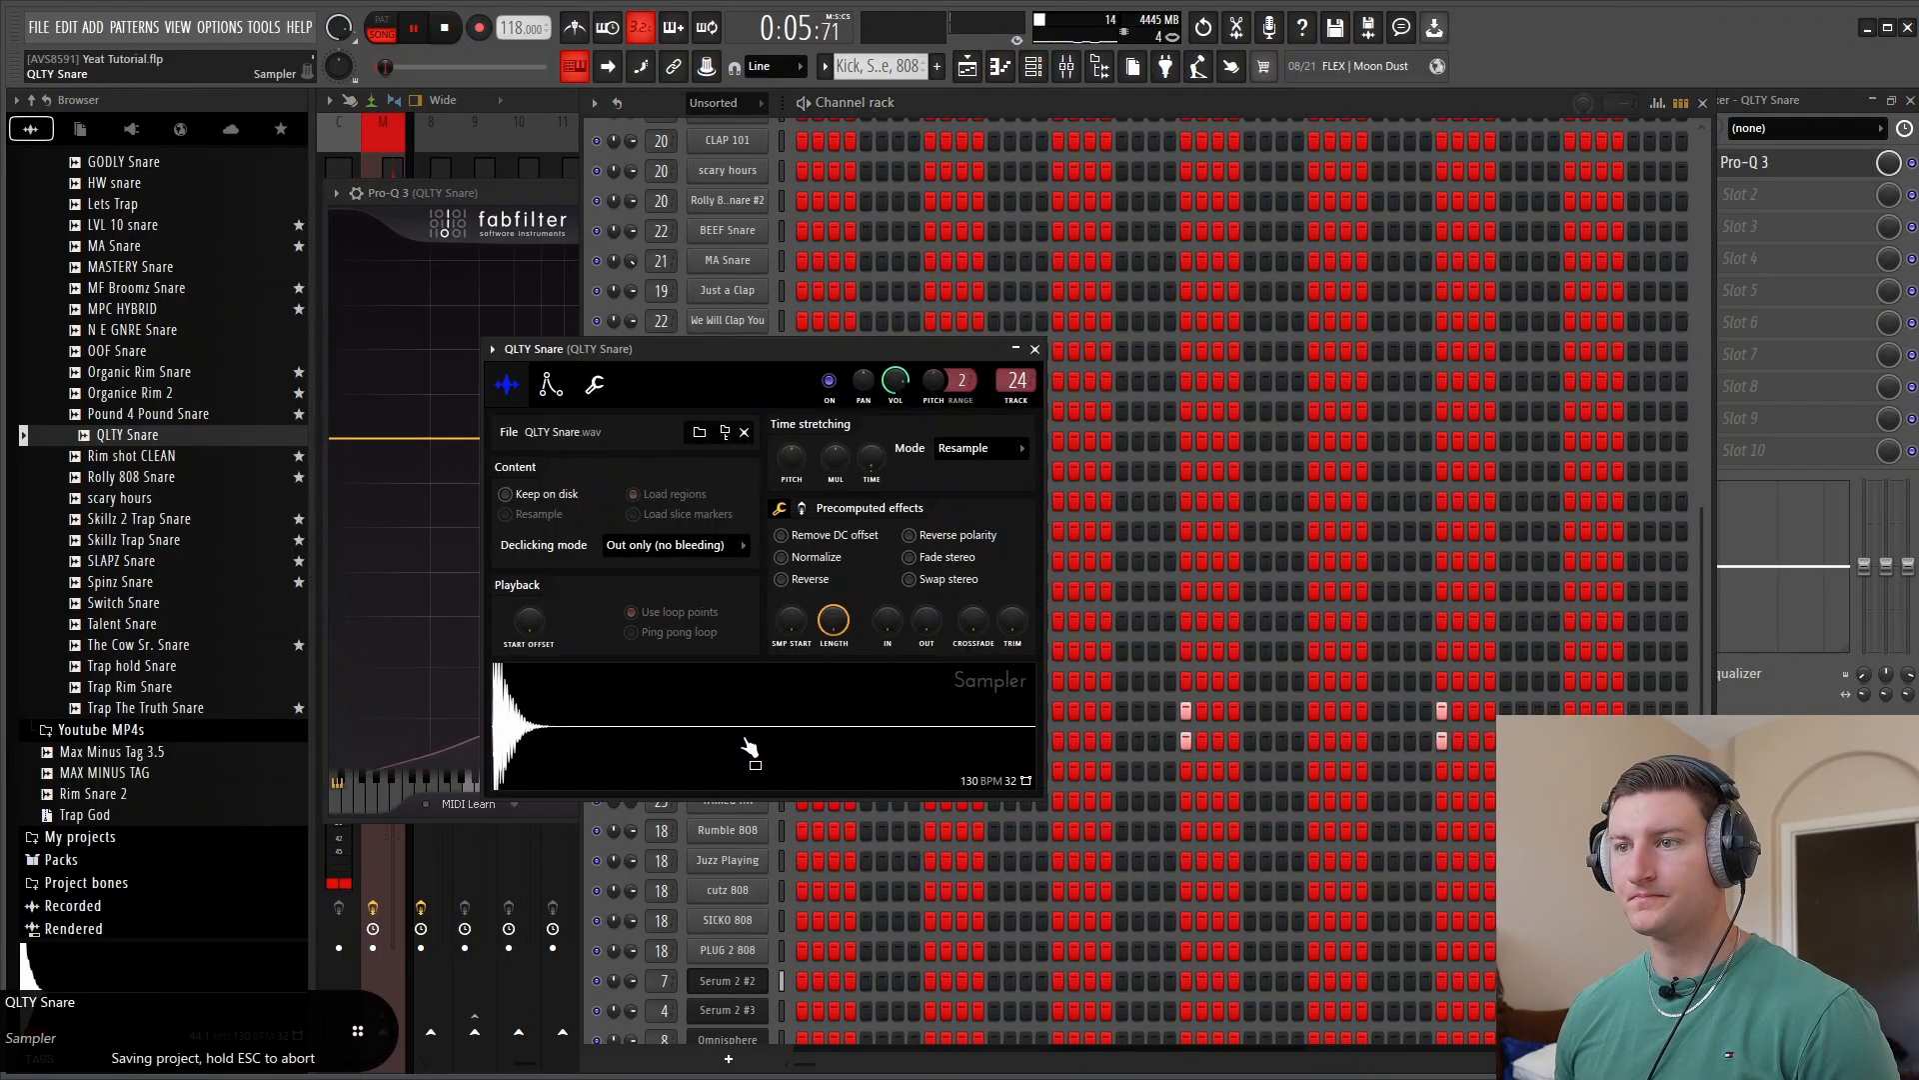
pyautogui.click(1035, 349)
# EQ the QLTY Snare in Pro-Q 3: 24 dB/oct low cut at about 64 Hz, 3.3 dB bell boost near 1578 Hz, slight low-mid dip
pyautogui.click(1067, 67)
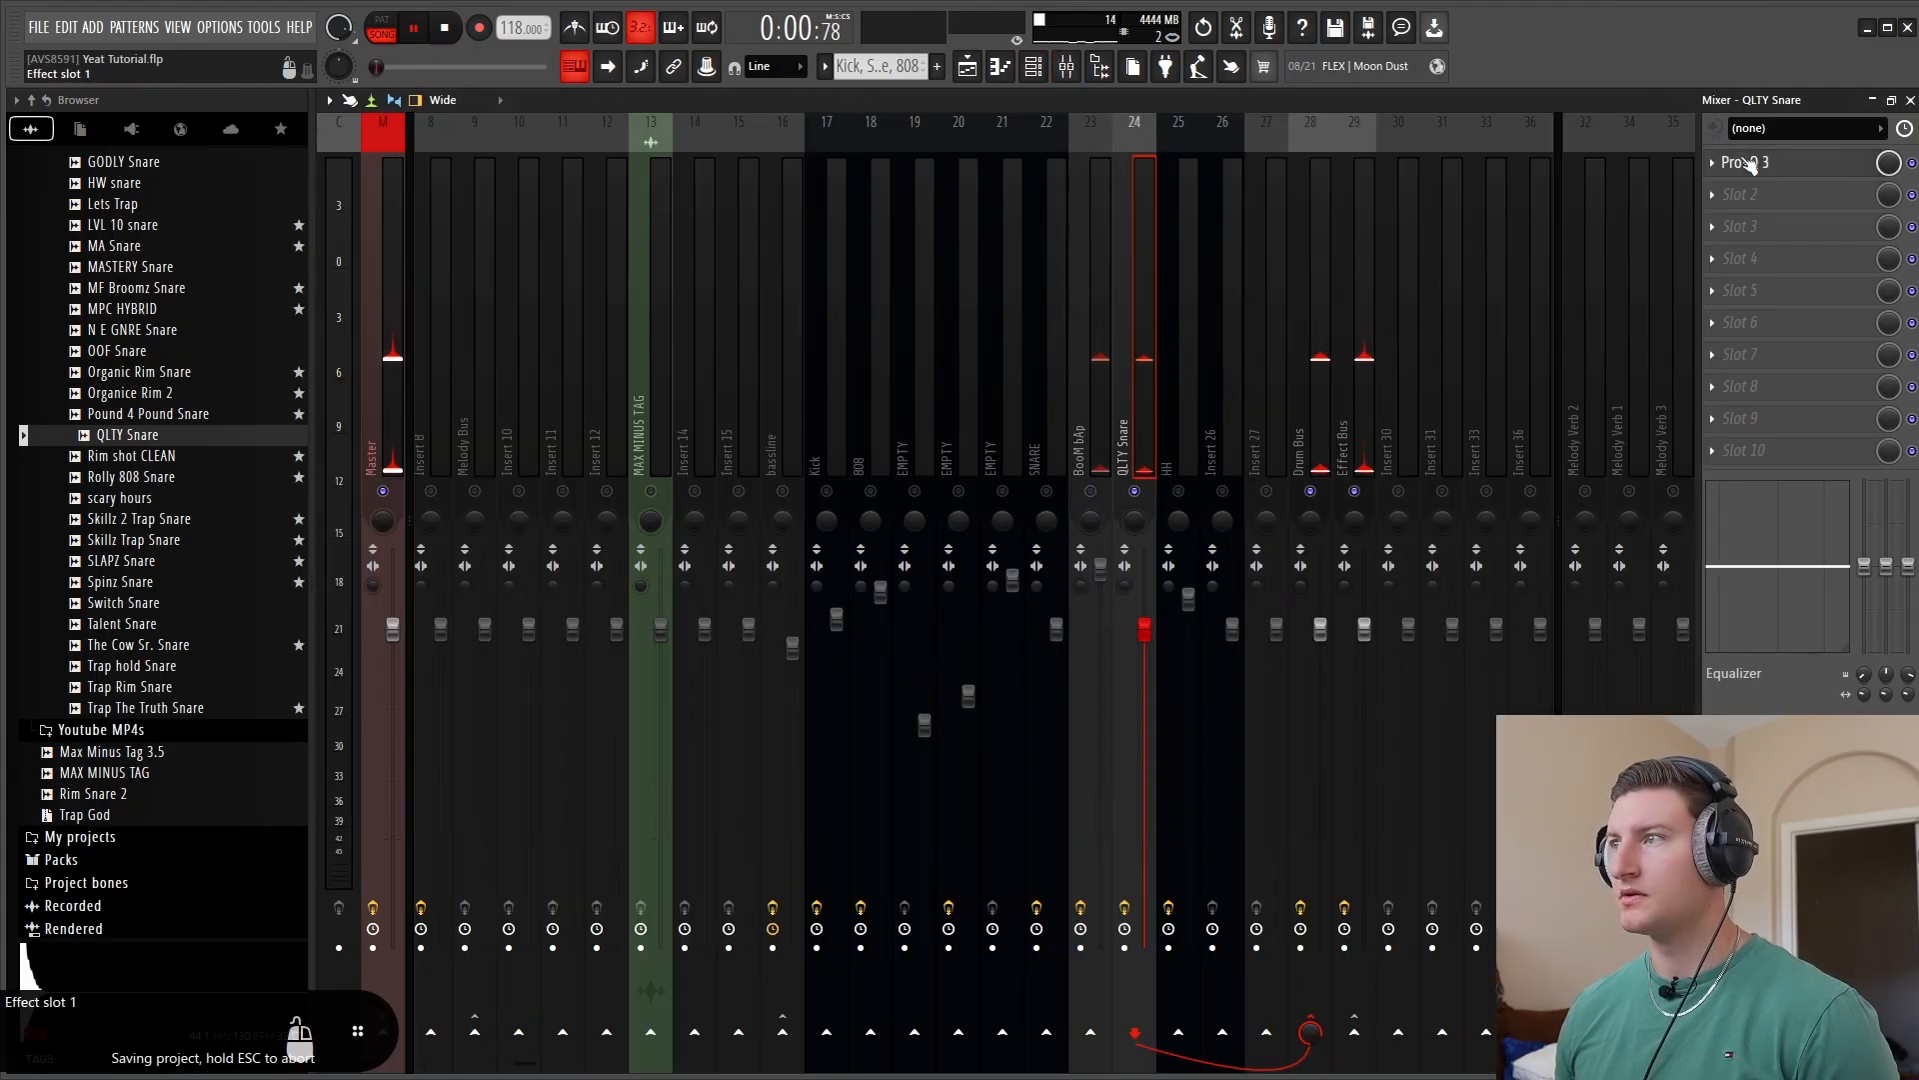
pyautogui.click(1745, 165)
pyautogui.click(569, 438)
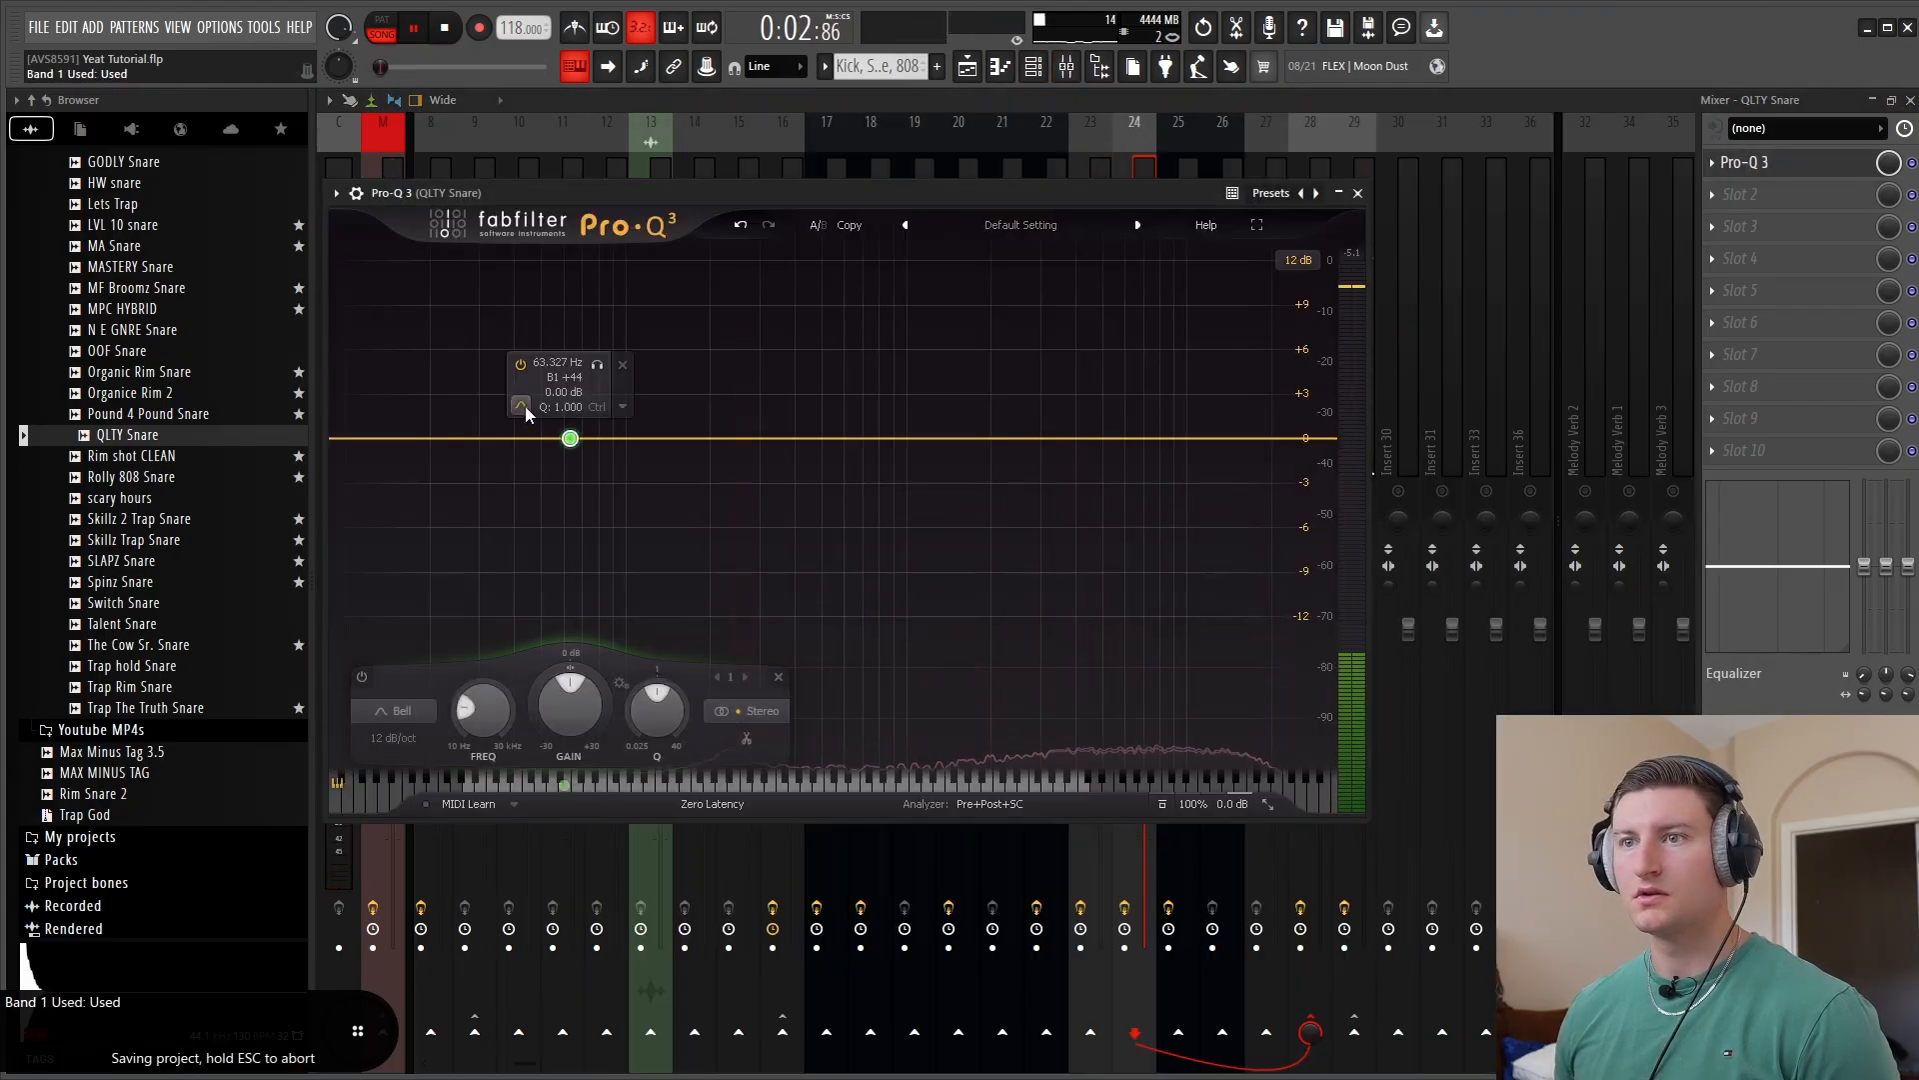
pyautogui.click(525, 406)
pyautogui.click(574, 423)
pyautogui.click(560, 407)
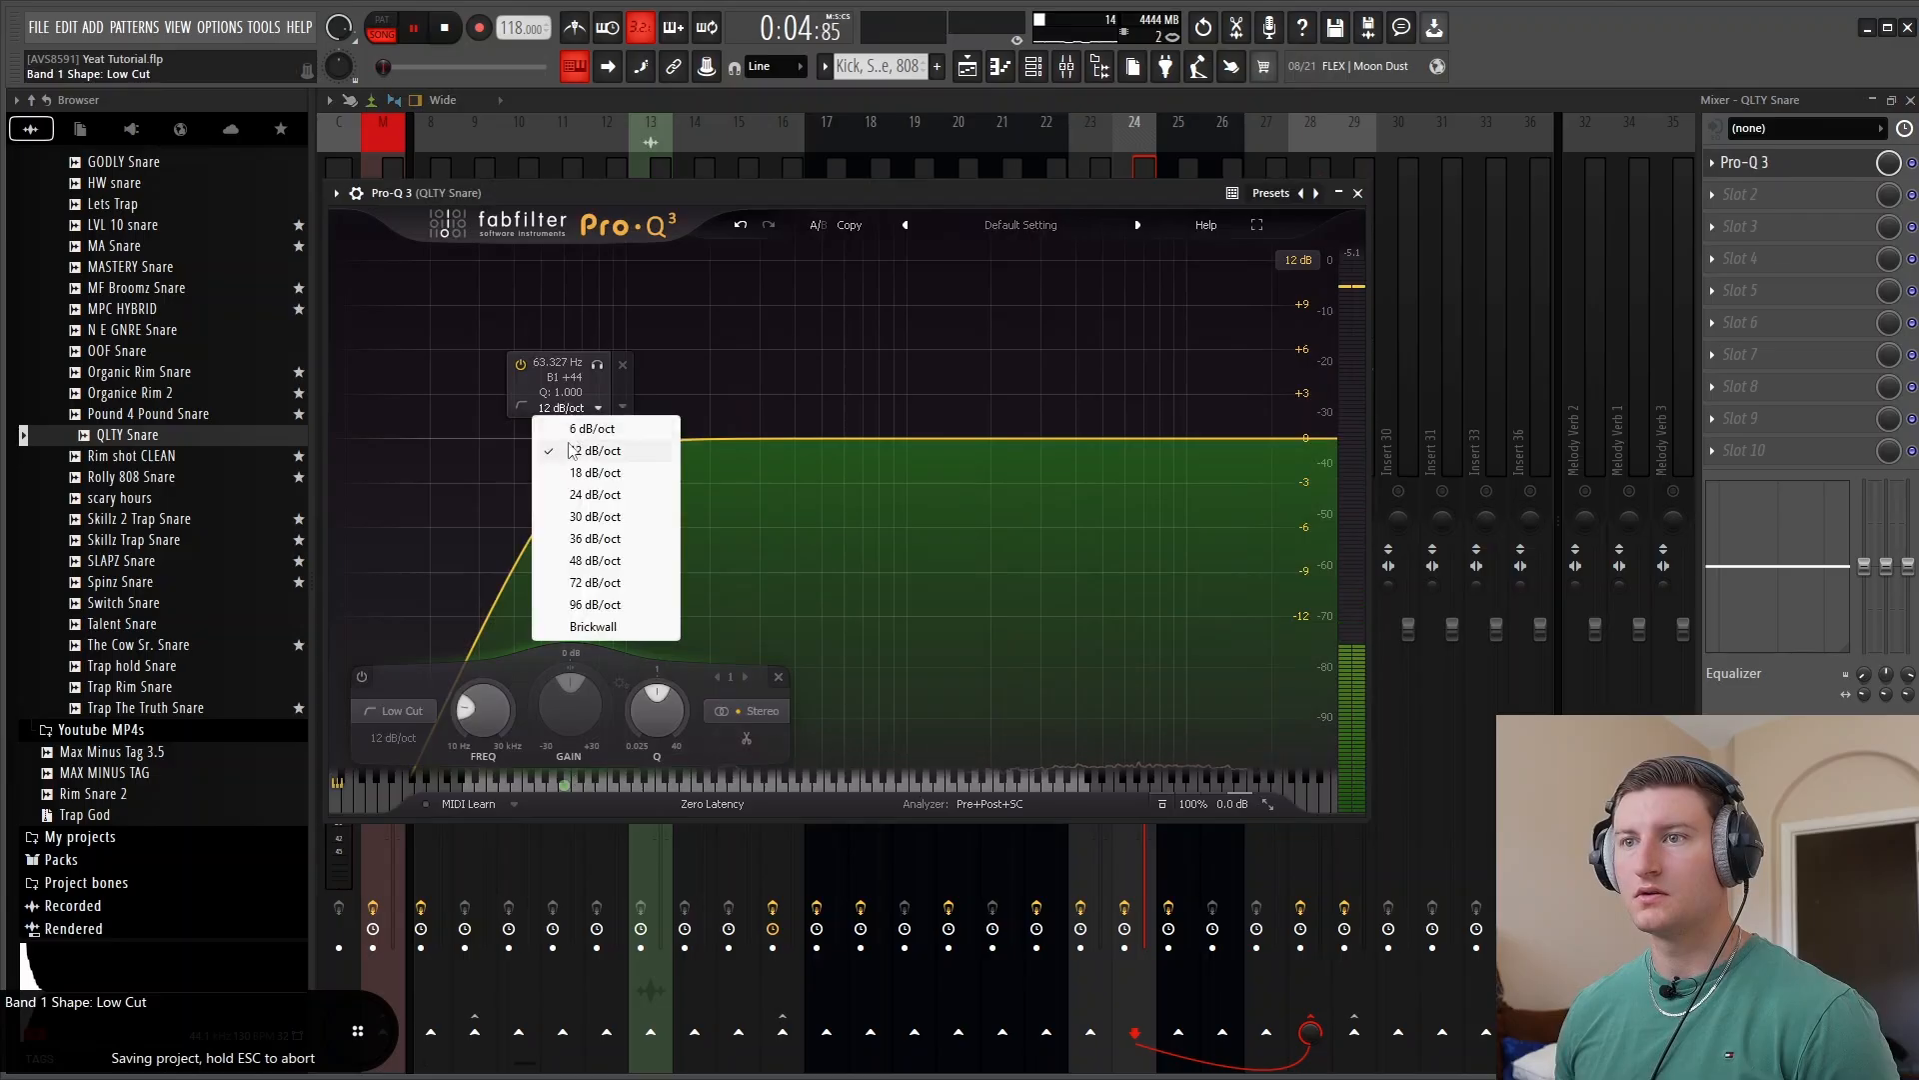
pyautogui.click(587, 489)
pyautogui.moveTo(570, 436); pyautogui.dragTo(577, 455)
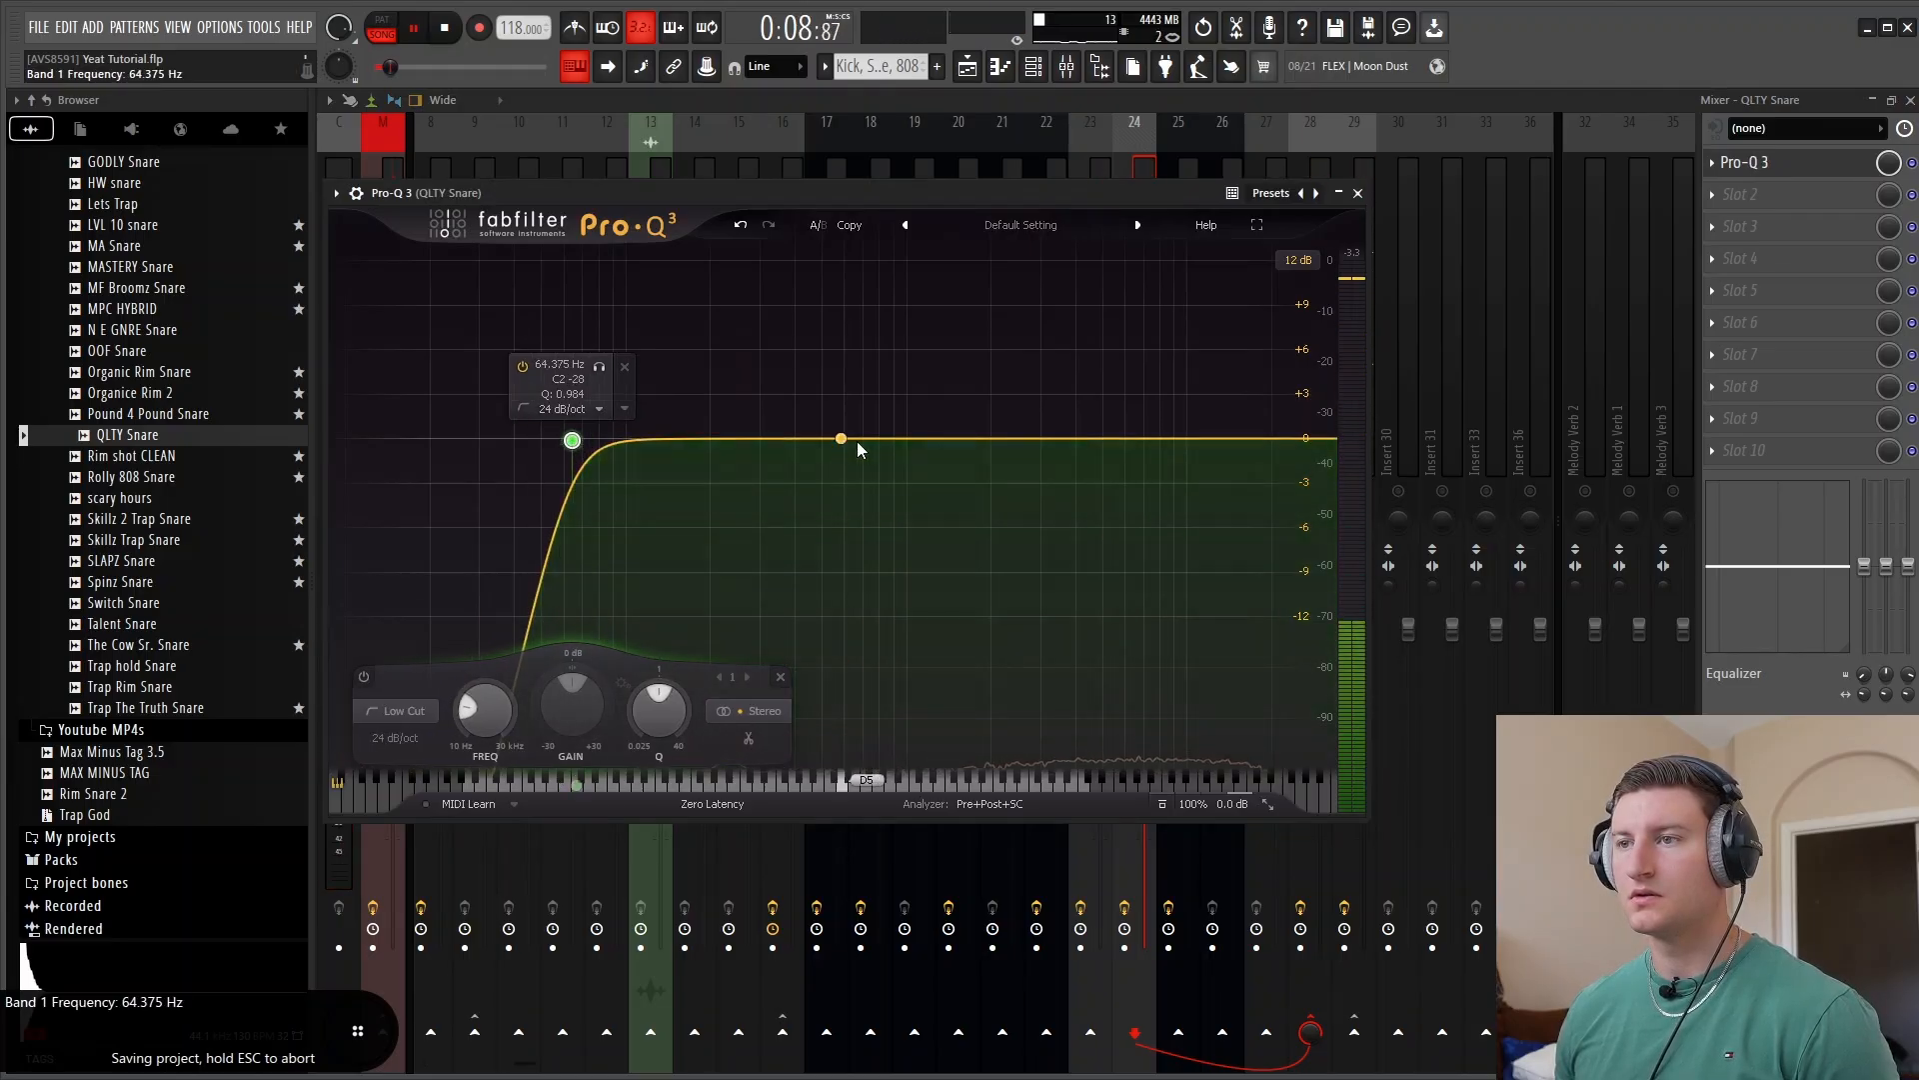
pyautogui.moveTo(960, 438); pyautogui.dragTo(962, 396)
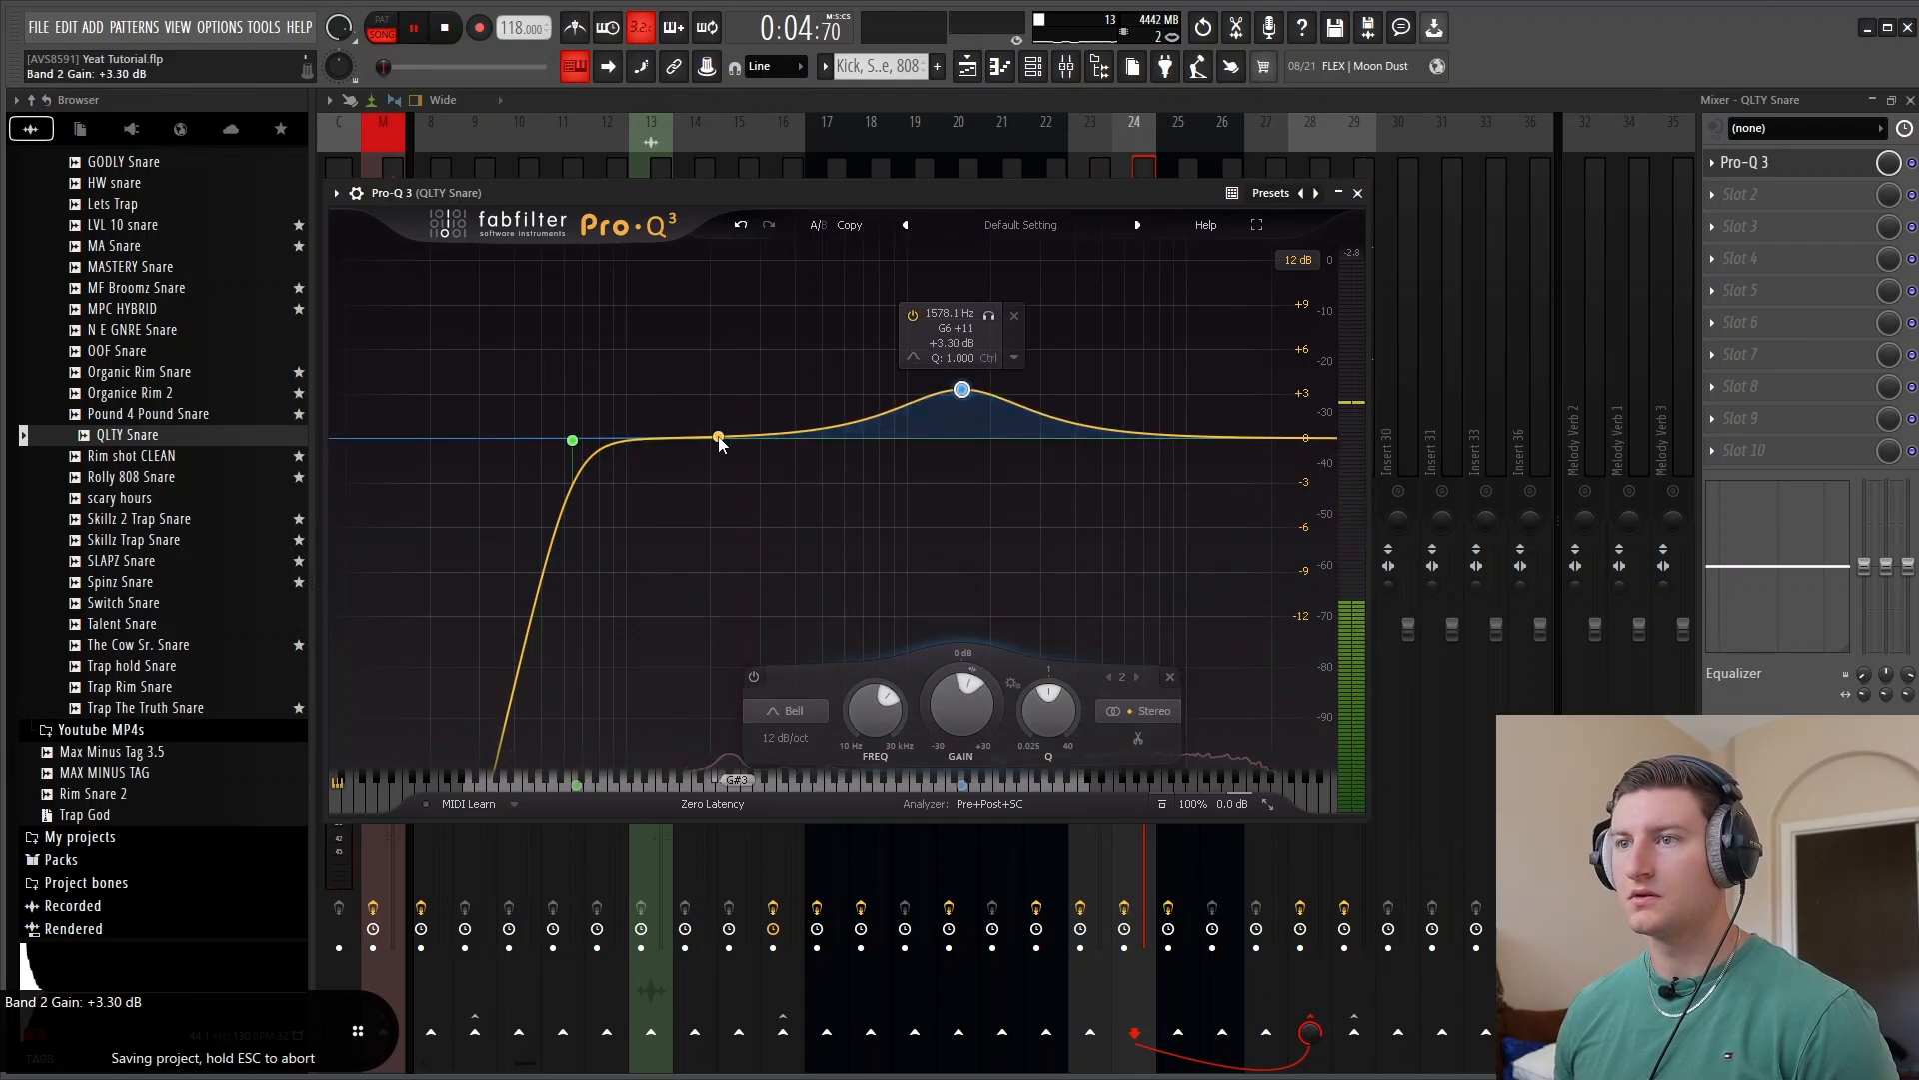
pyautogui.moveTo(718, 438)
pyautogui.mouseDown()
pyautogui.moveTo(728, 535)
pyautogui.moveTo(726, 463)
pyautogui.mouseUp()
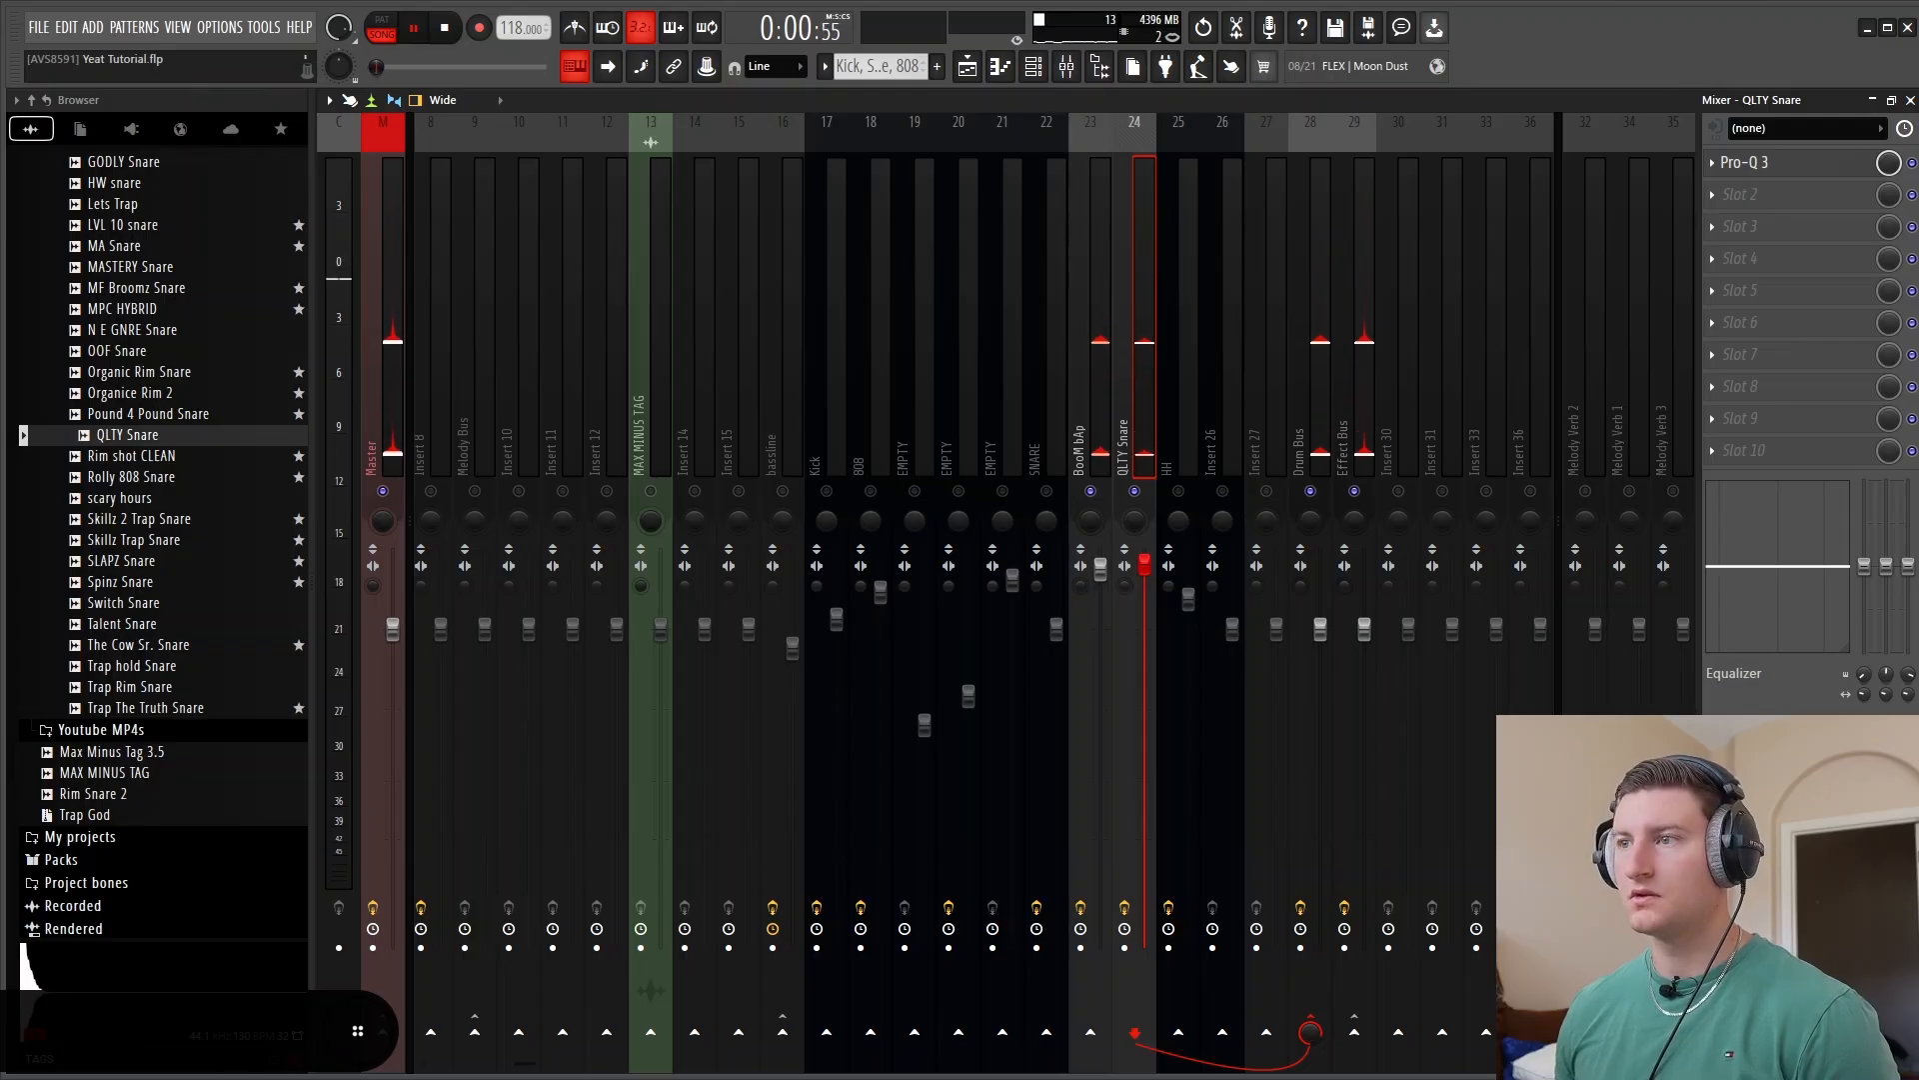
# Balance the BooM bAp and QLTY Snare mixer faders, setting BooM bAp to 3.3 dB, and save the project
pyautogui.click(1101, 568)
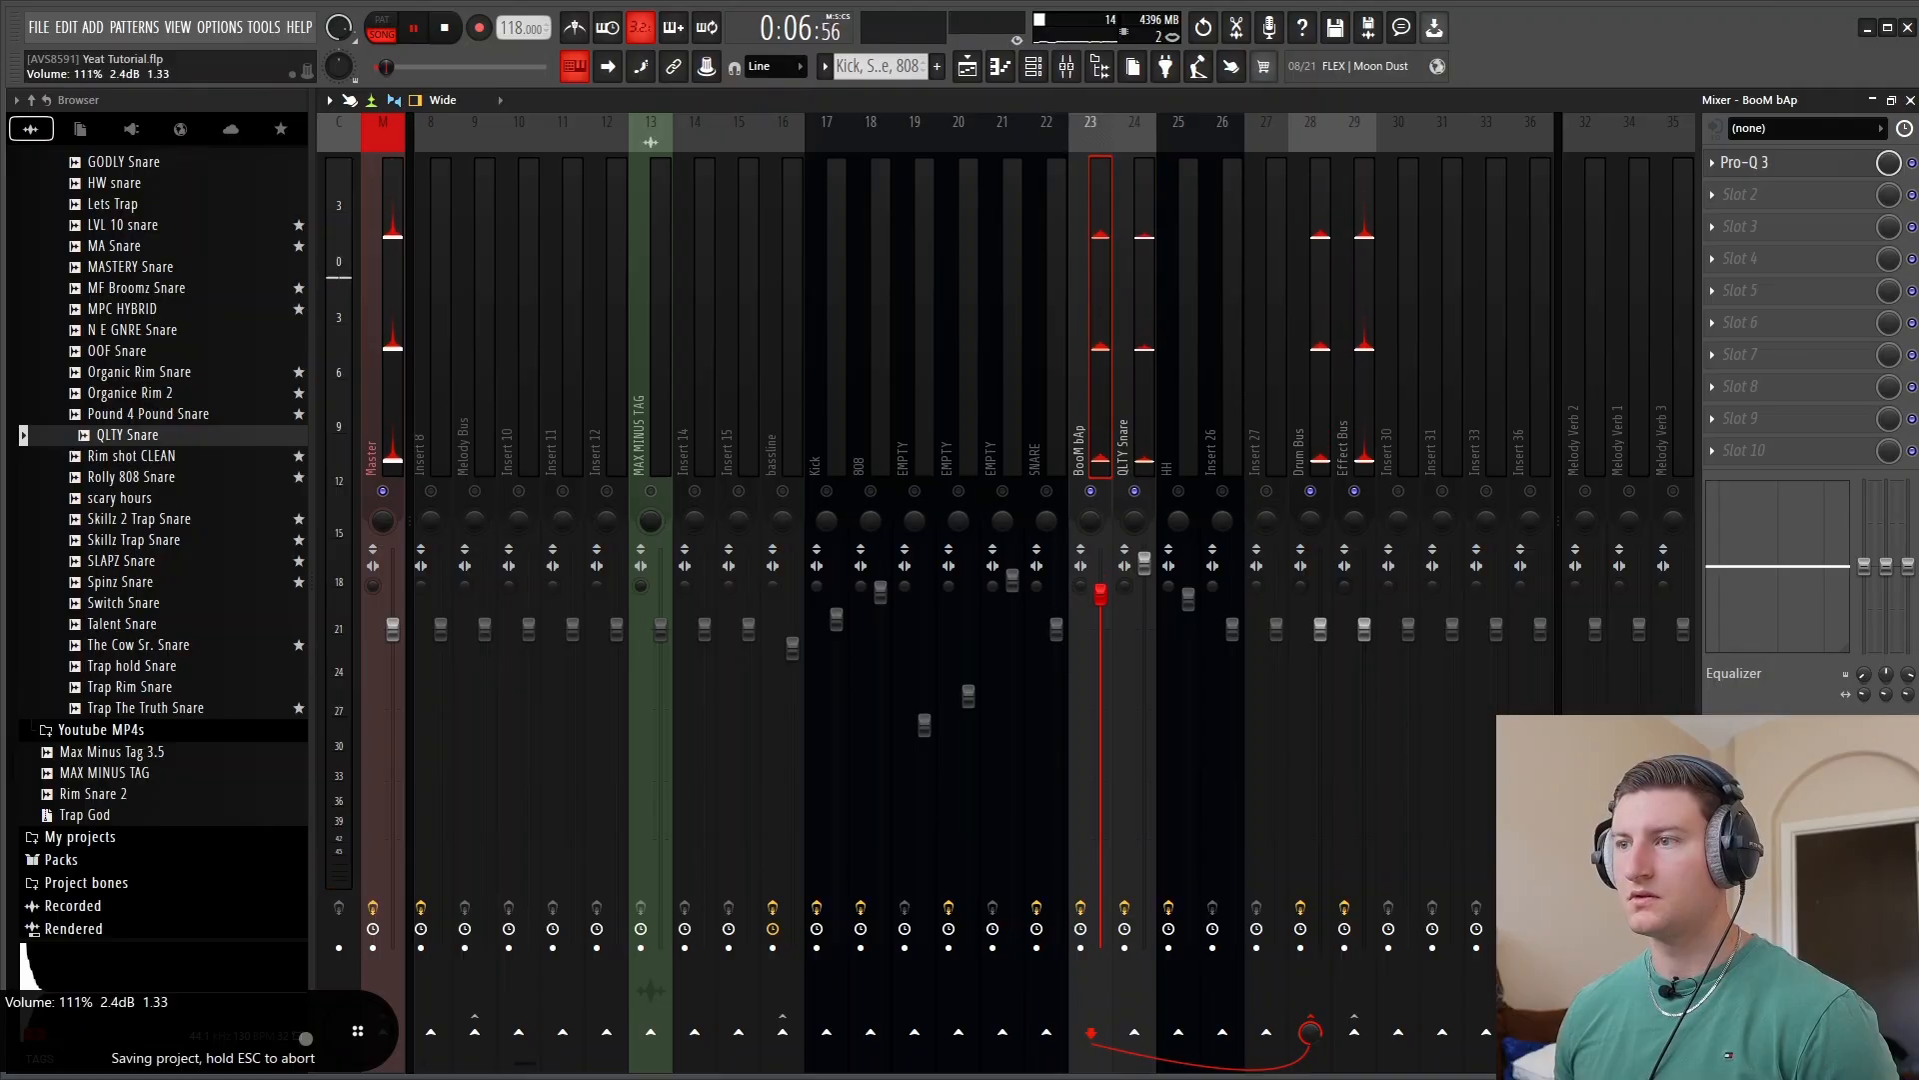
pyautogui.press('space')
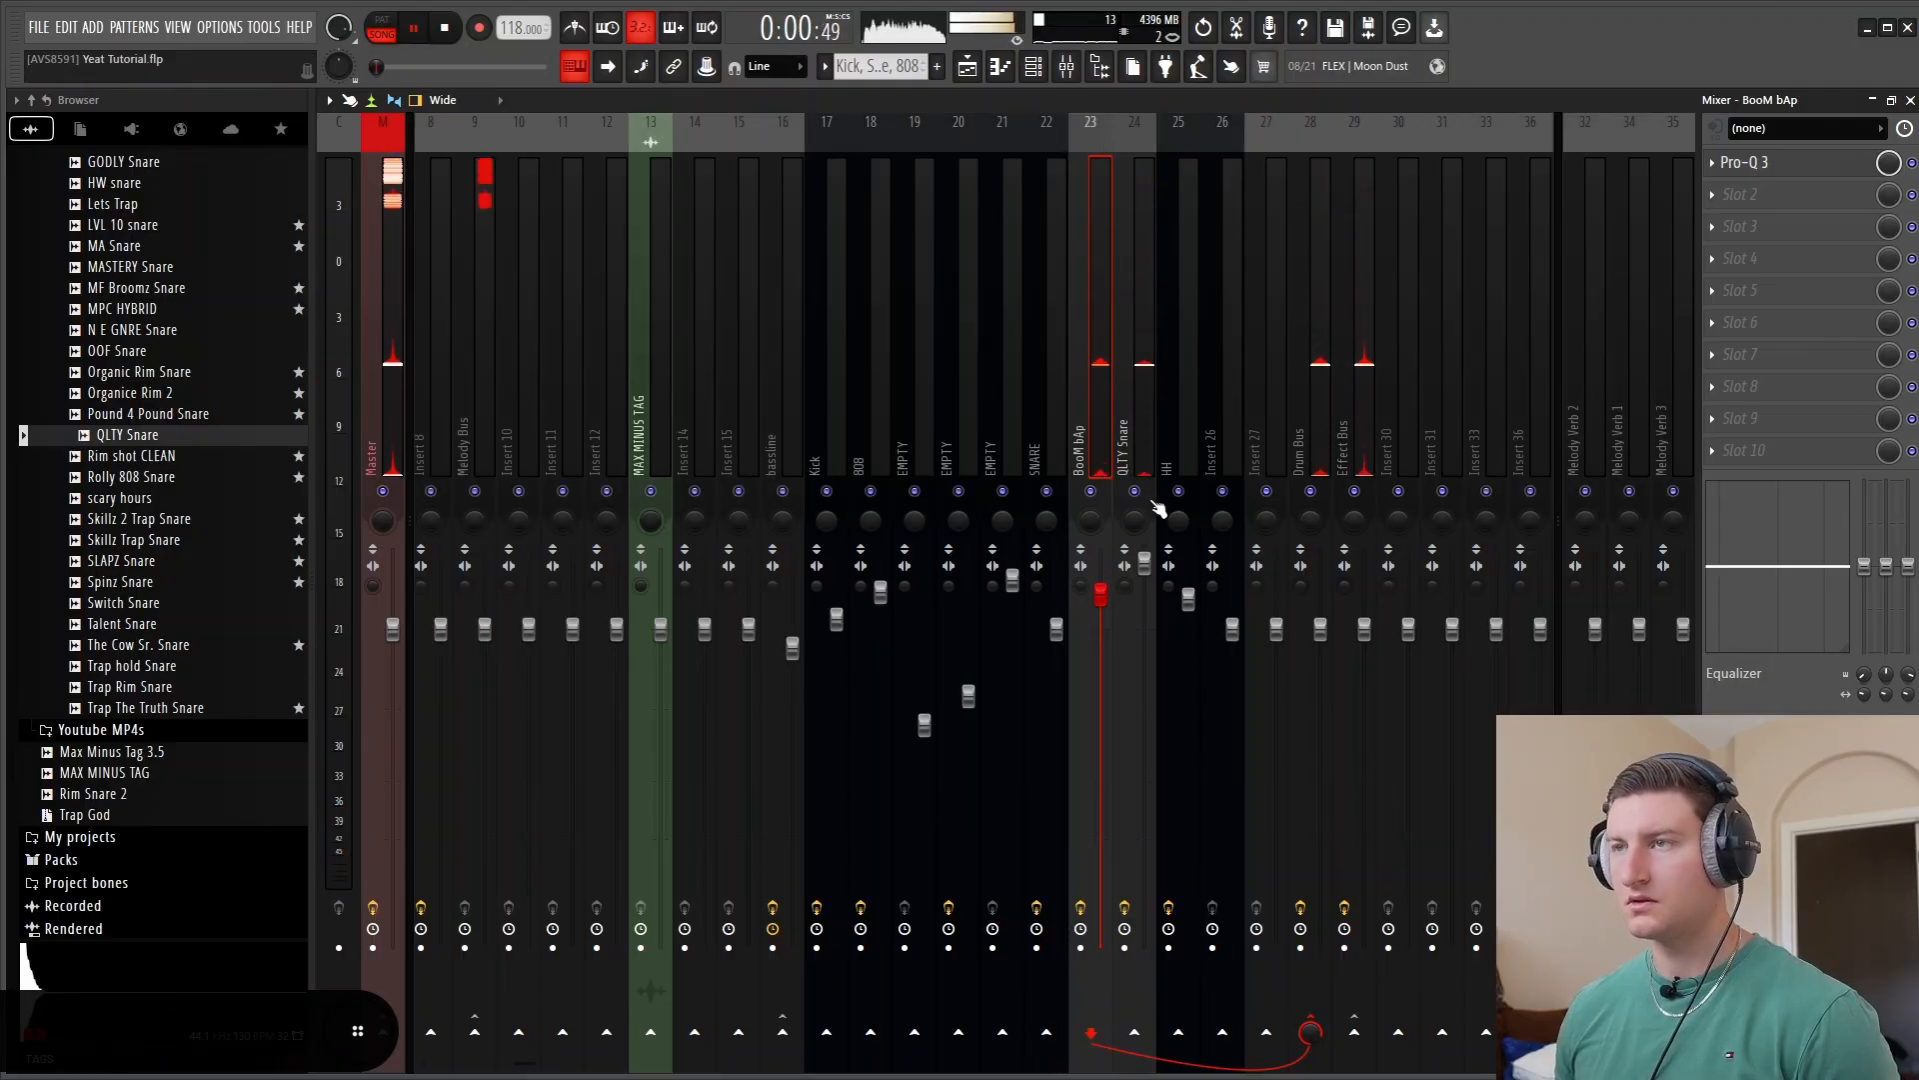
pyautogui.hotkey('ctrl', 's')
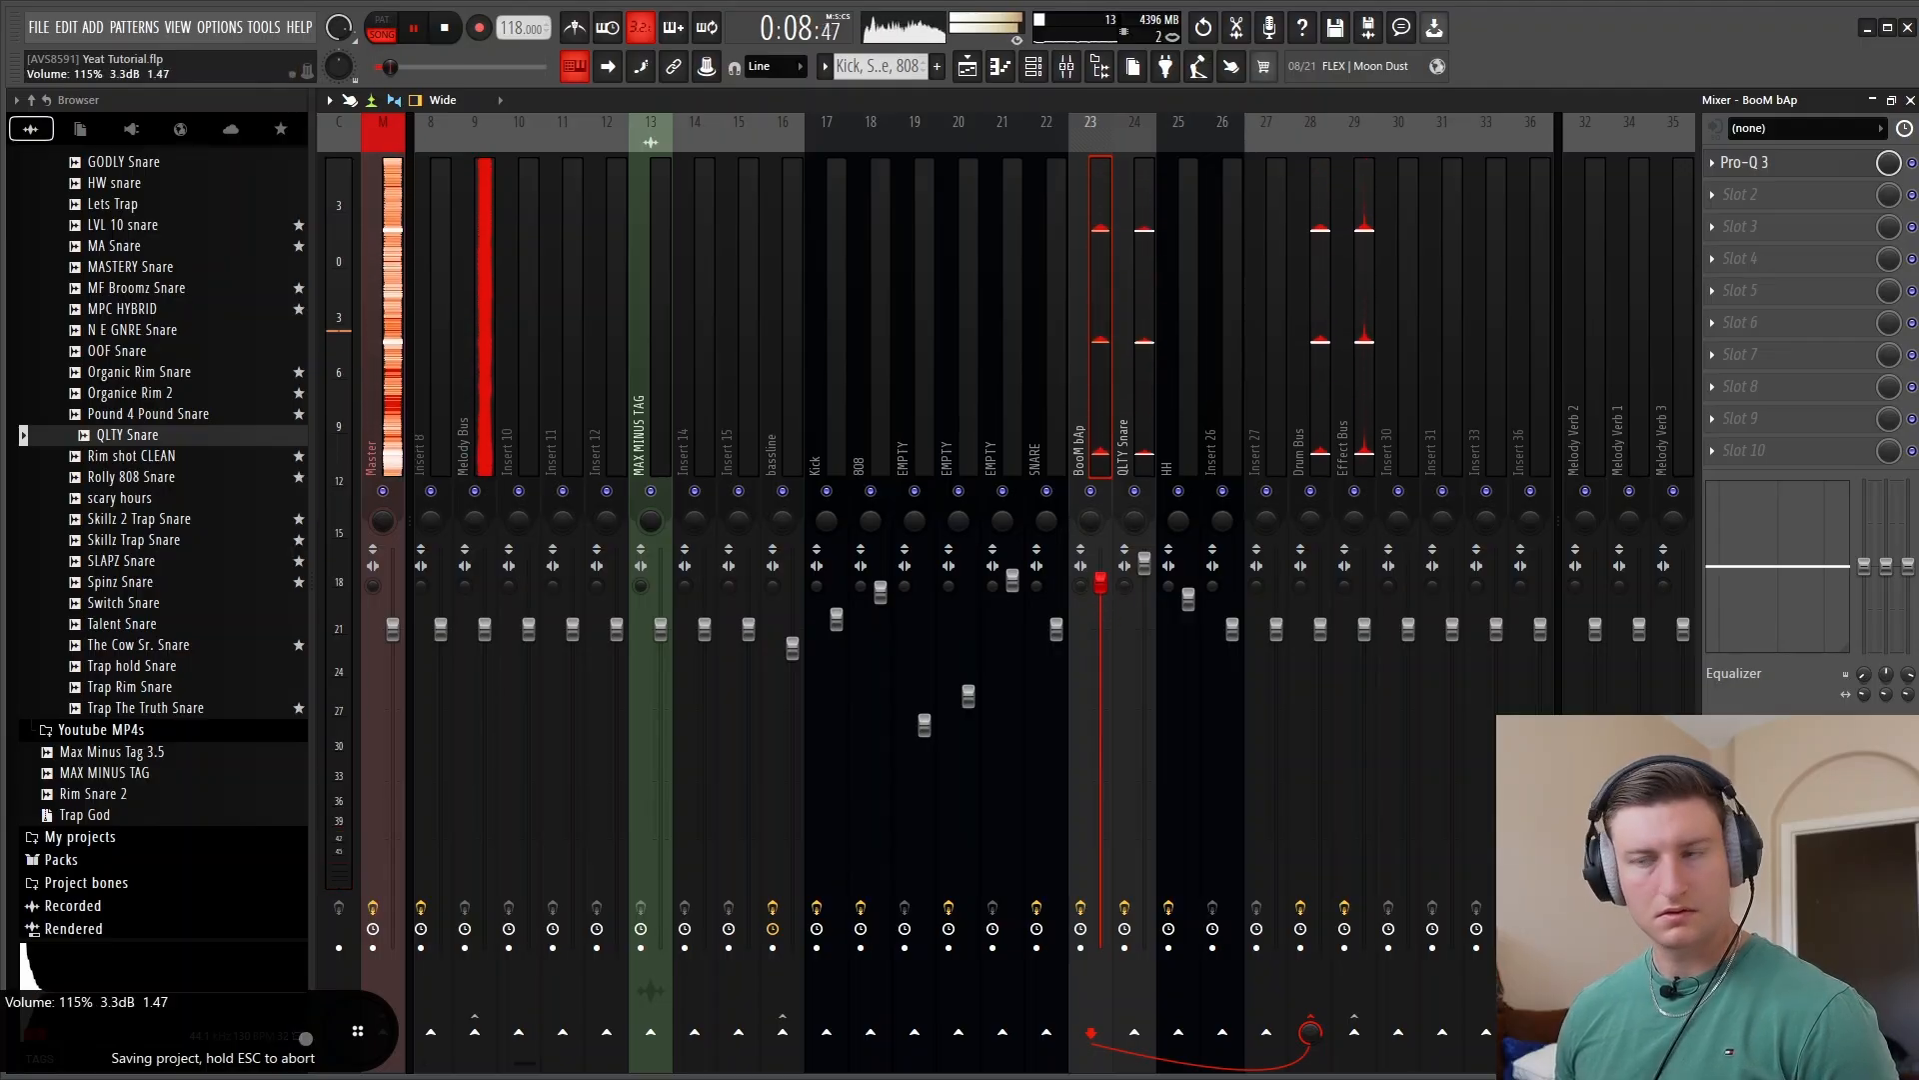
pyautogui.click(1144, 565)
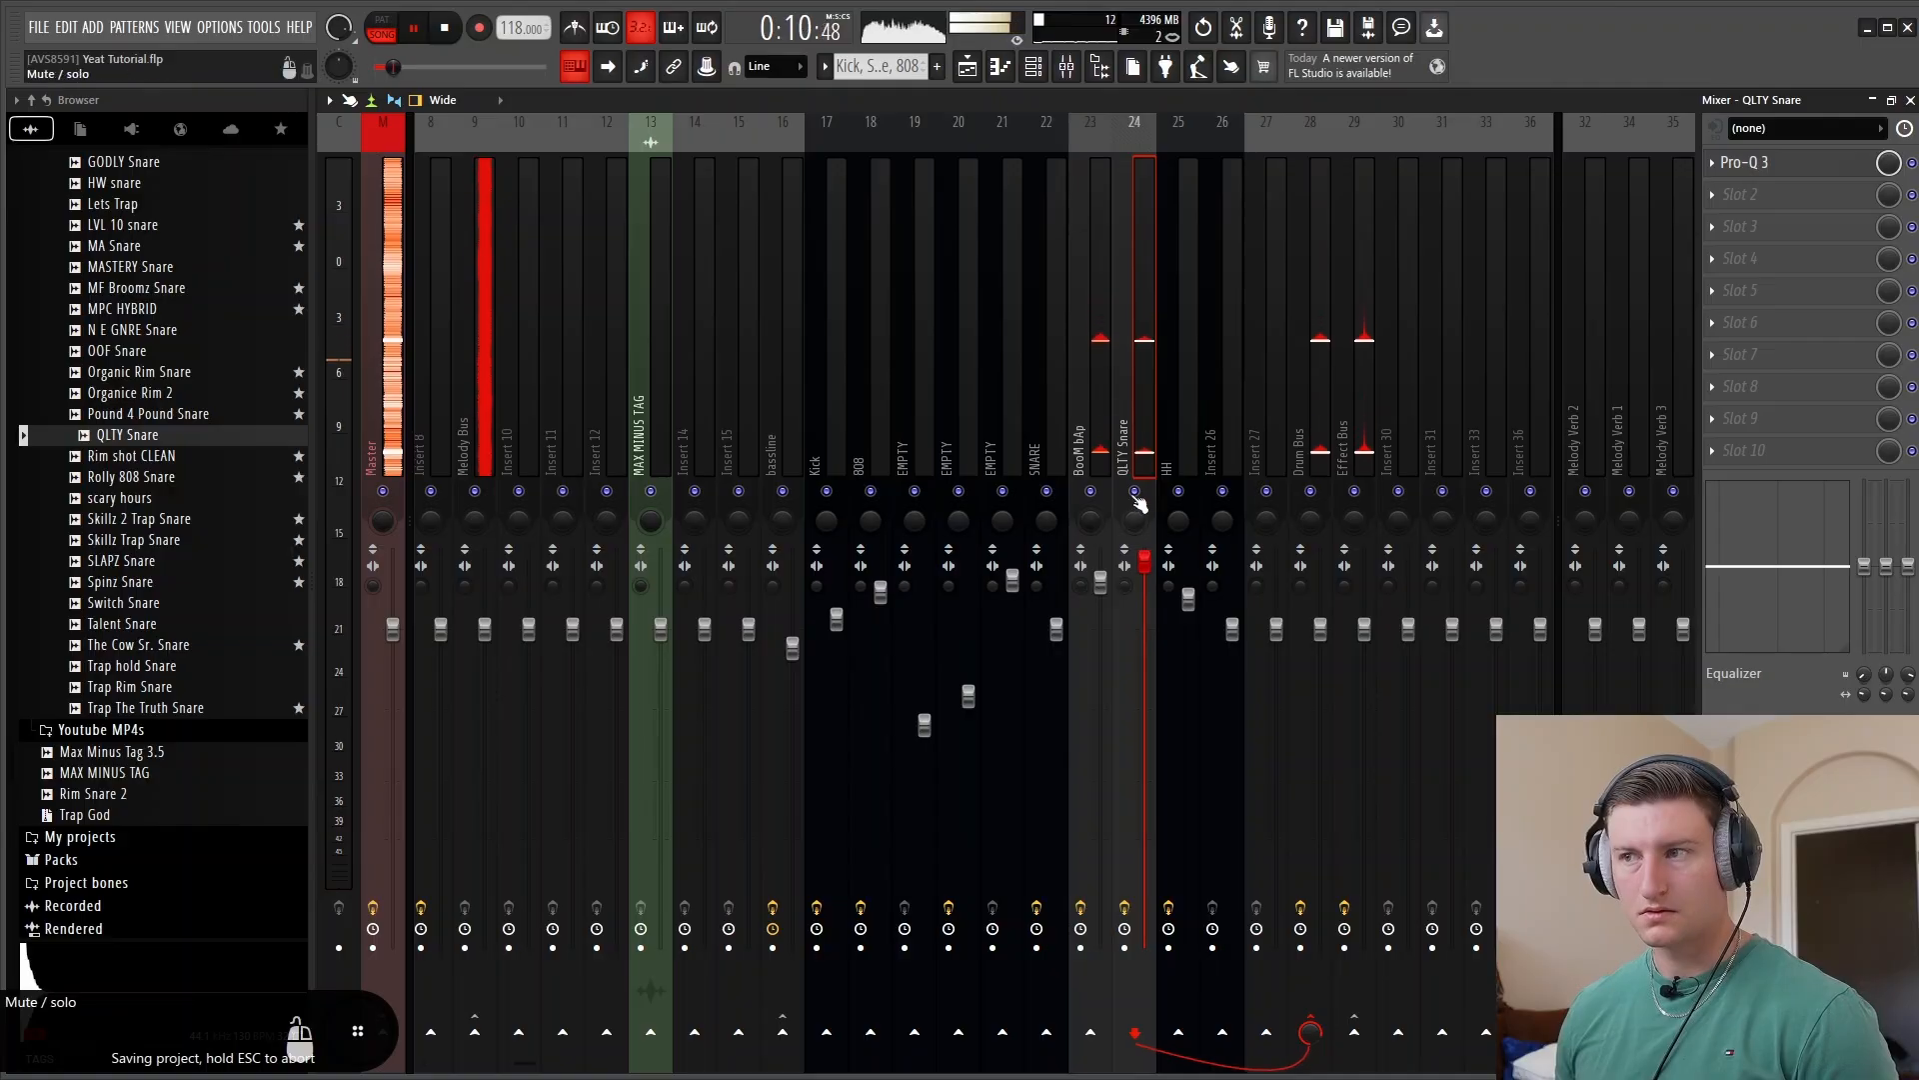
# Audition snares from Skillz 2 Trap Snare down to Spinz Snare, and add Spinz Snare to the channel rack
pyautogui.press('space')
pyautogui.click(127, 521)
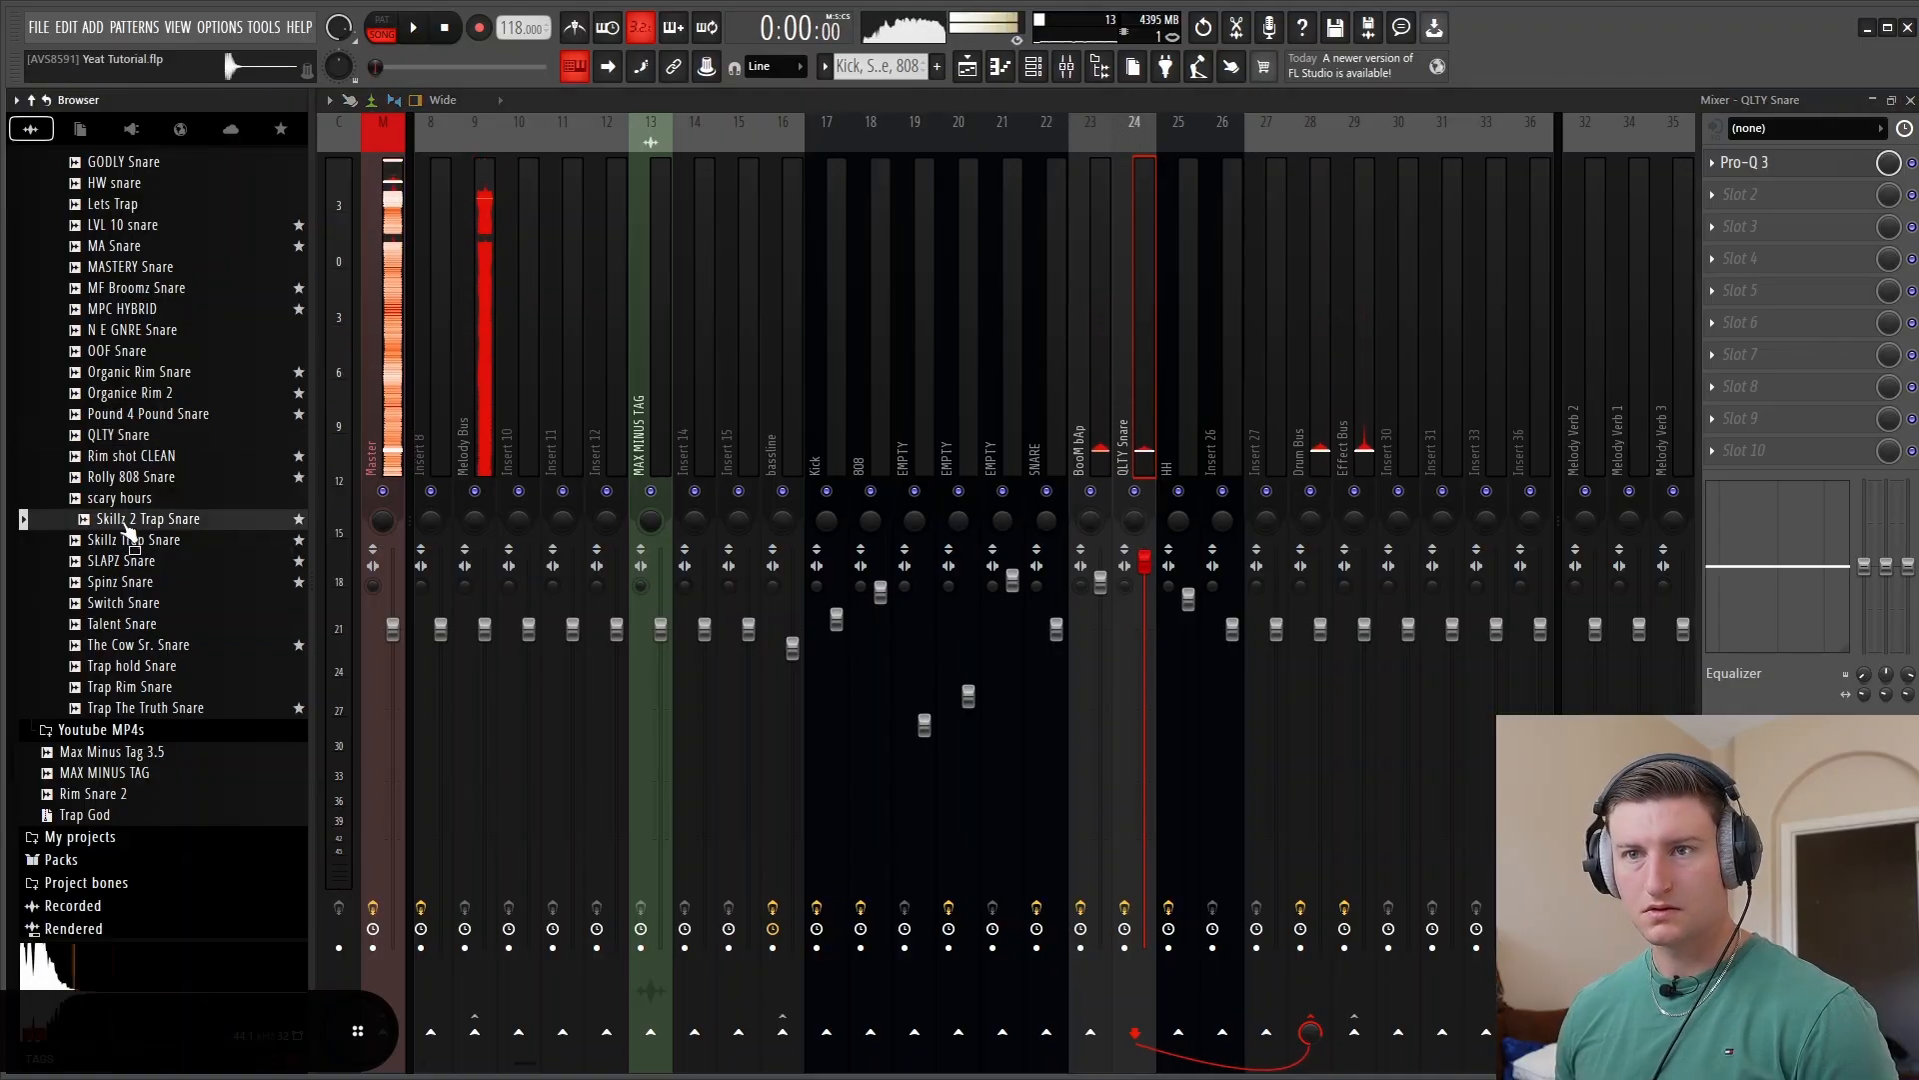
pyautogui.click(125, 542)
pyautogui.click(125, 562)
pyautogui.click(125, 584)
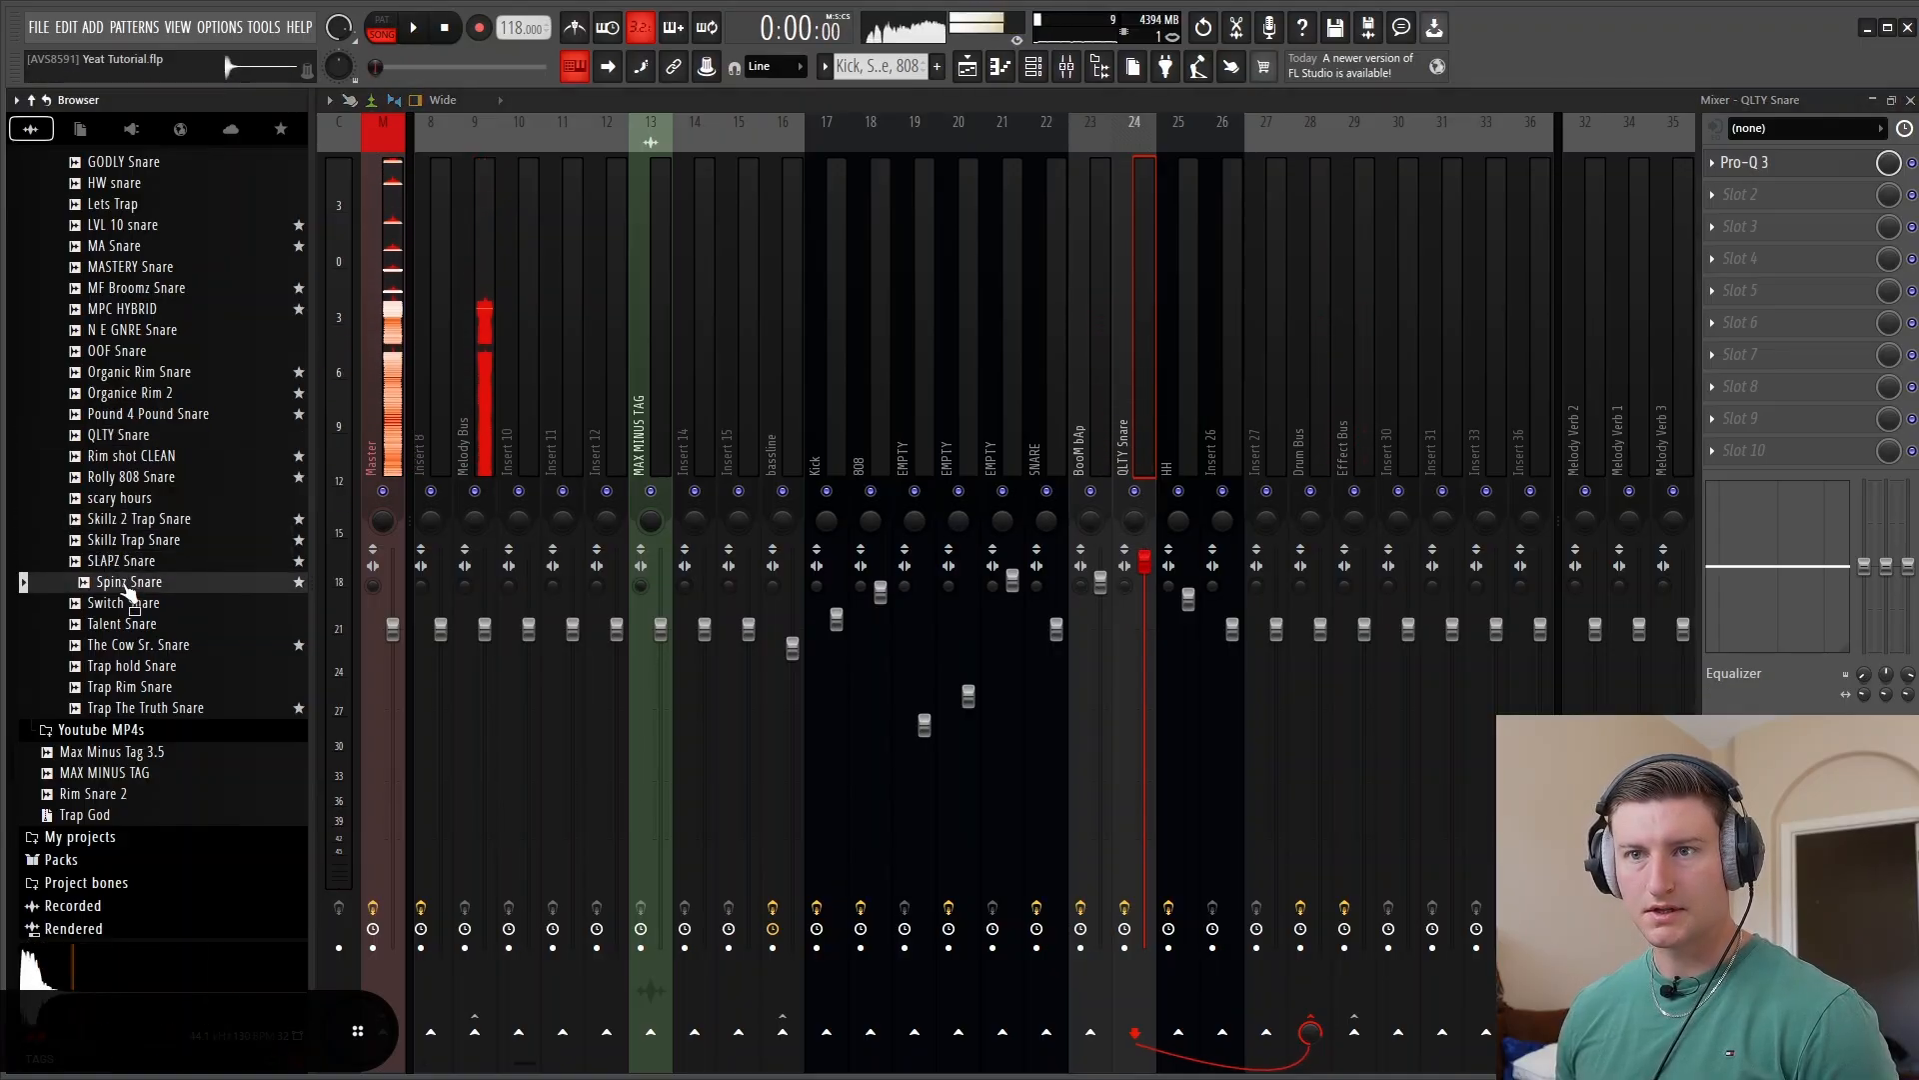
pyautogui.press('F6')
pyautogui.moveTo(233, 583); pyautogui.dragTo(716, 759)
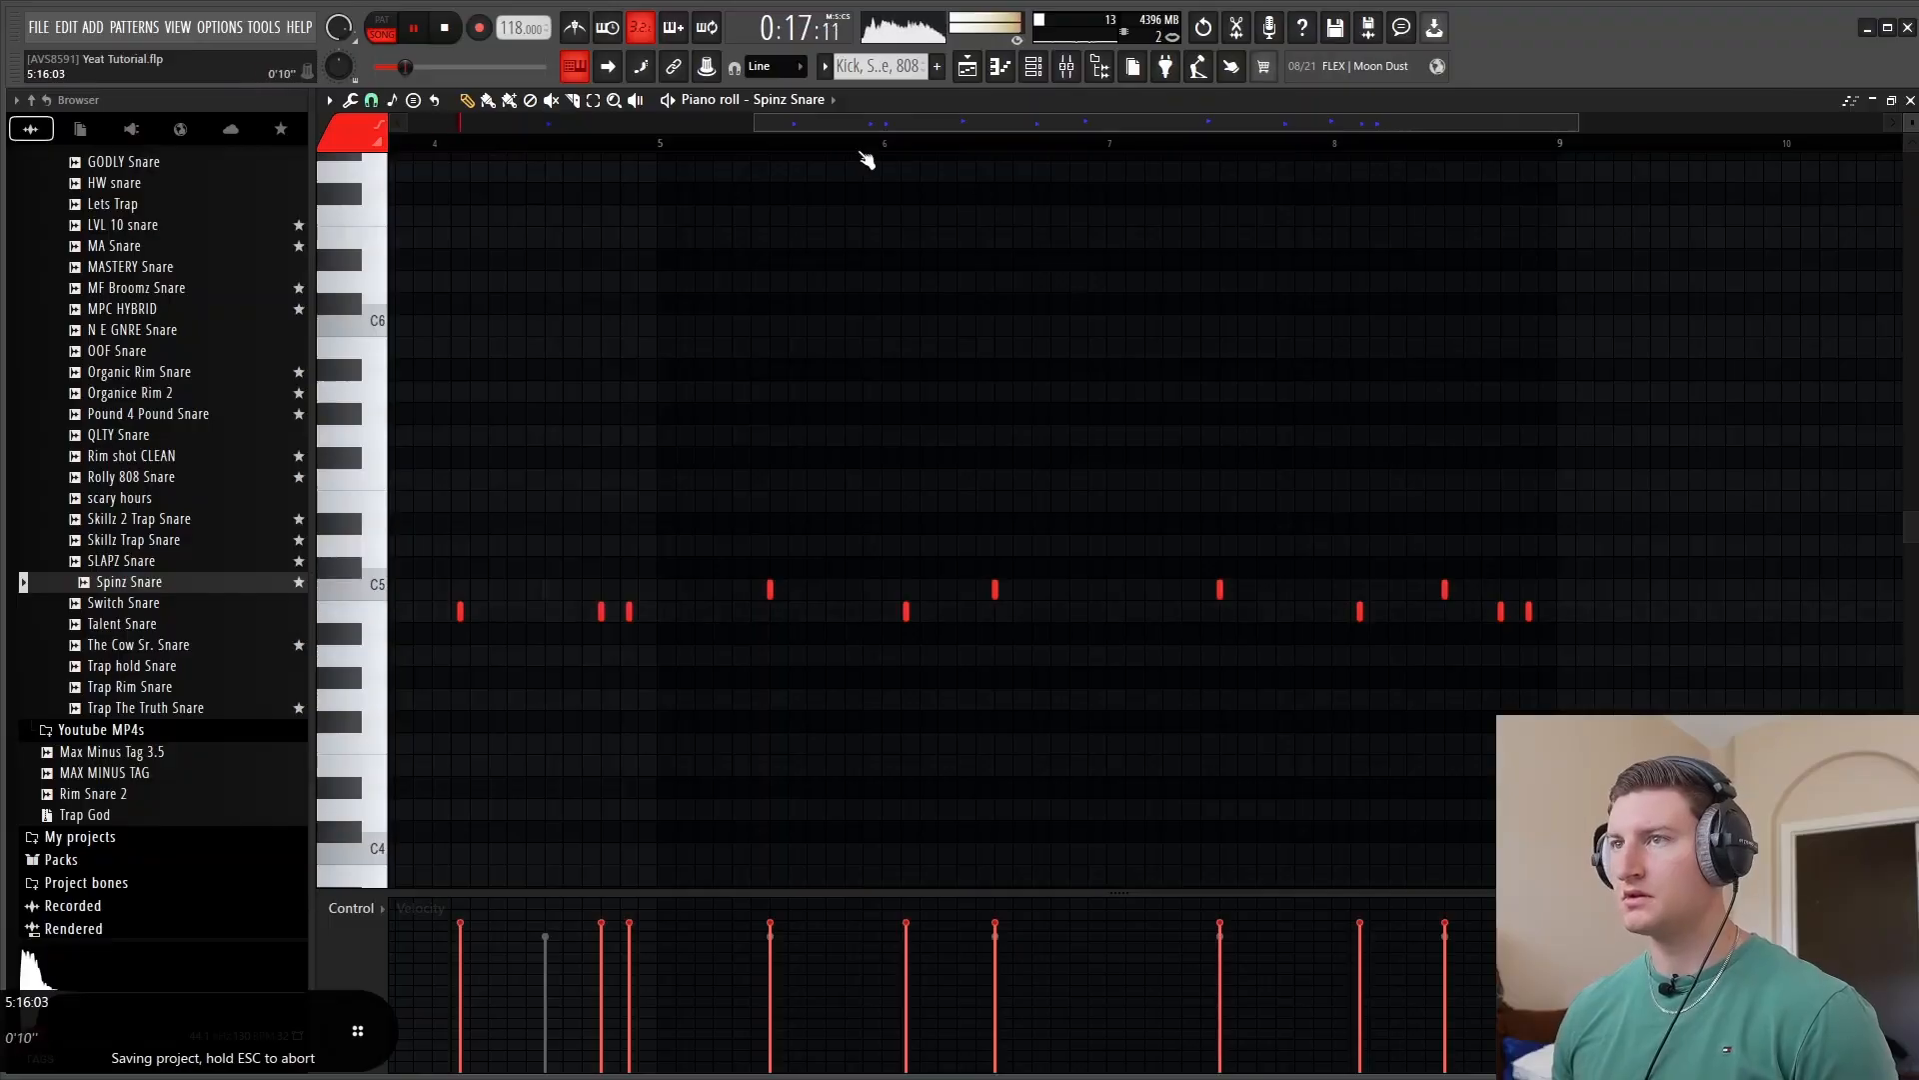
# Add C5 Spinz Snare notes on the snare hits in the first three bars, plus a D#5 note late in bar 6
pyautogui.moveTo(758, 125); pyautogui.dragTo(410, 125)
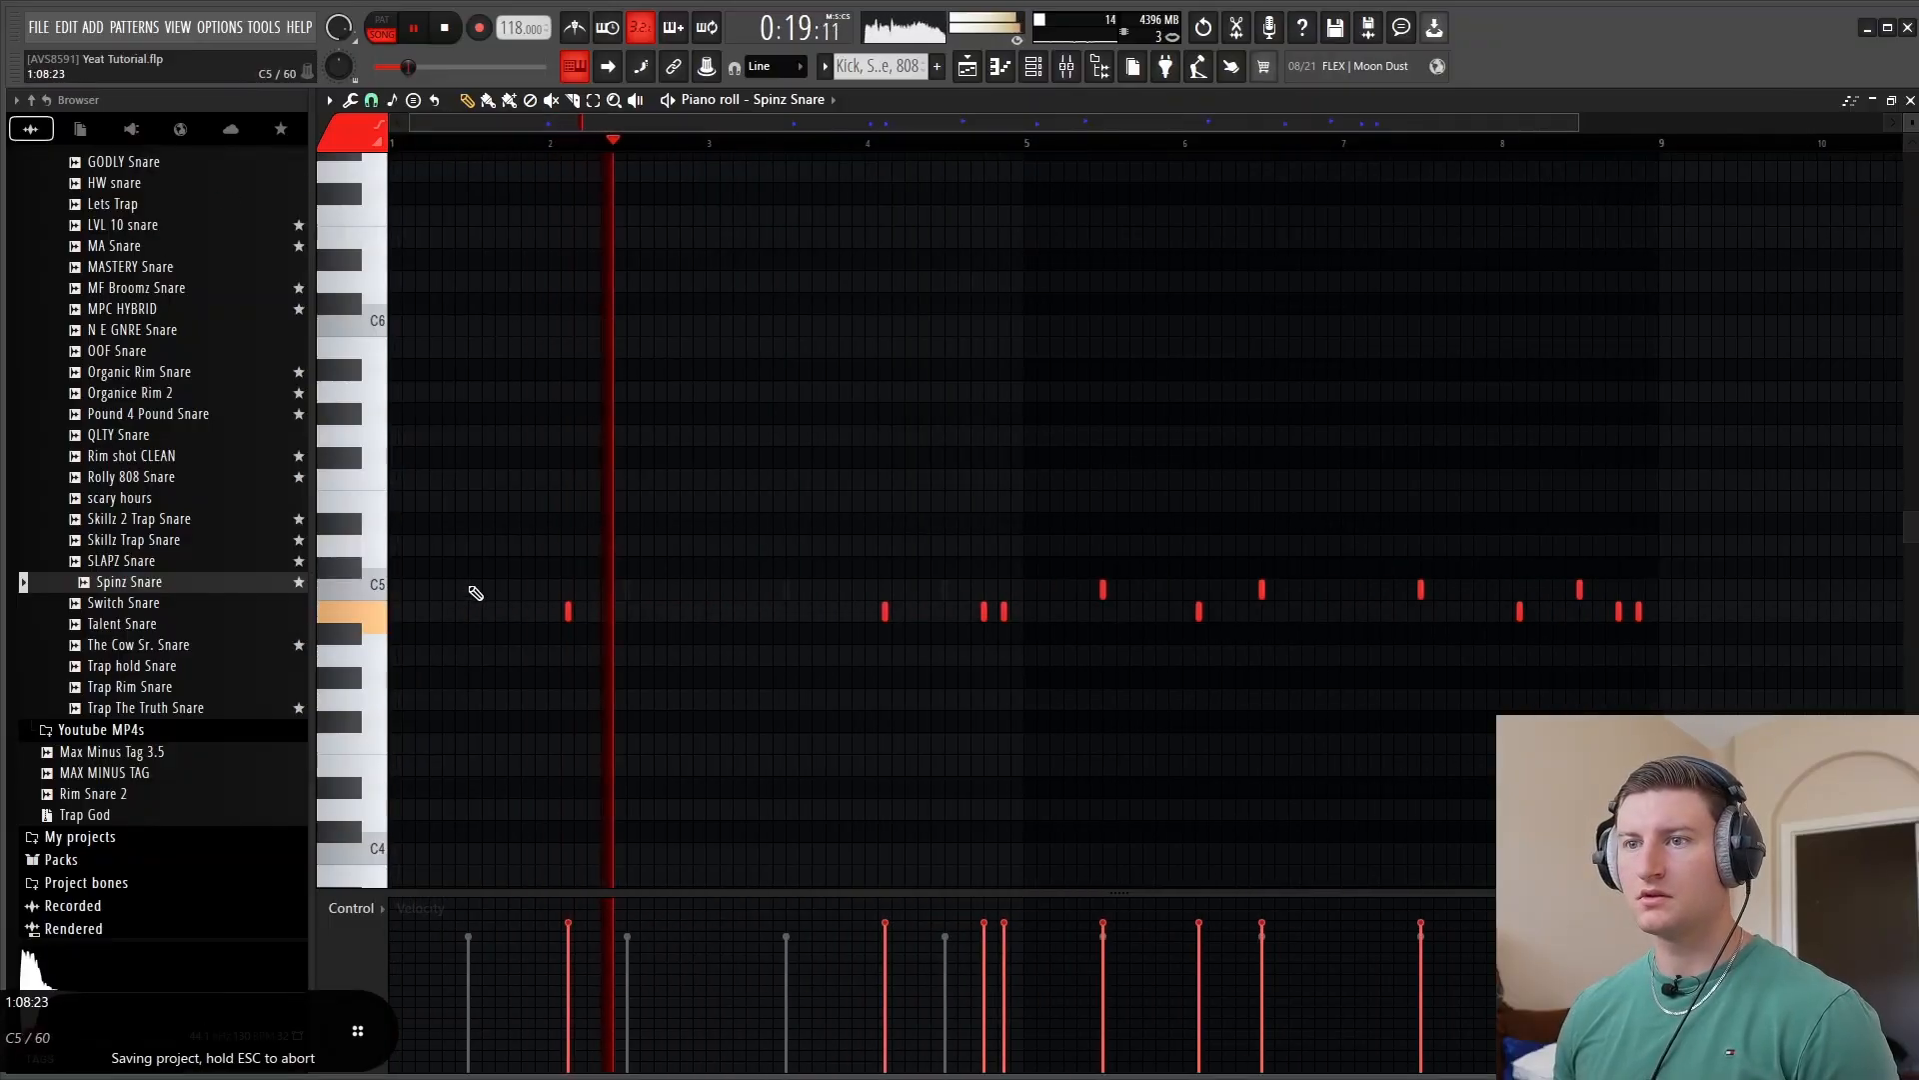
pyautogui.click(627, 588)
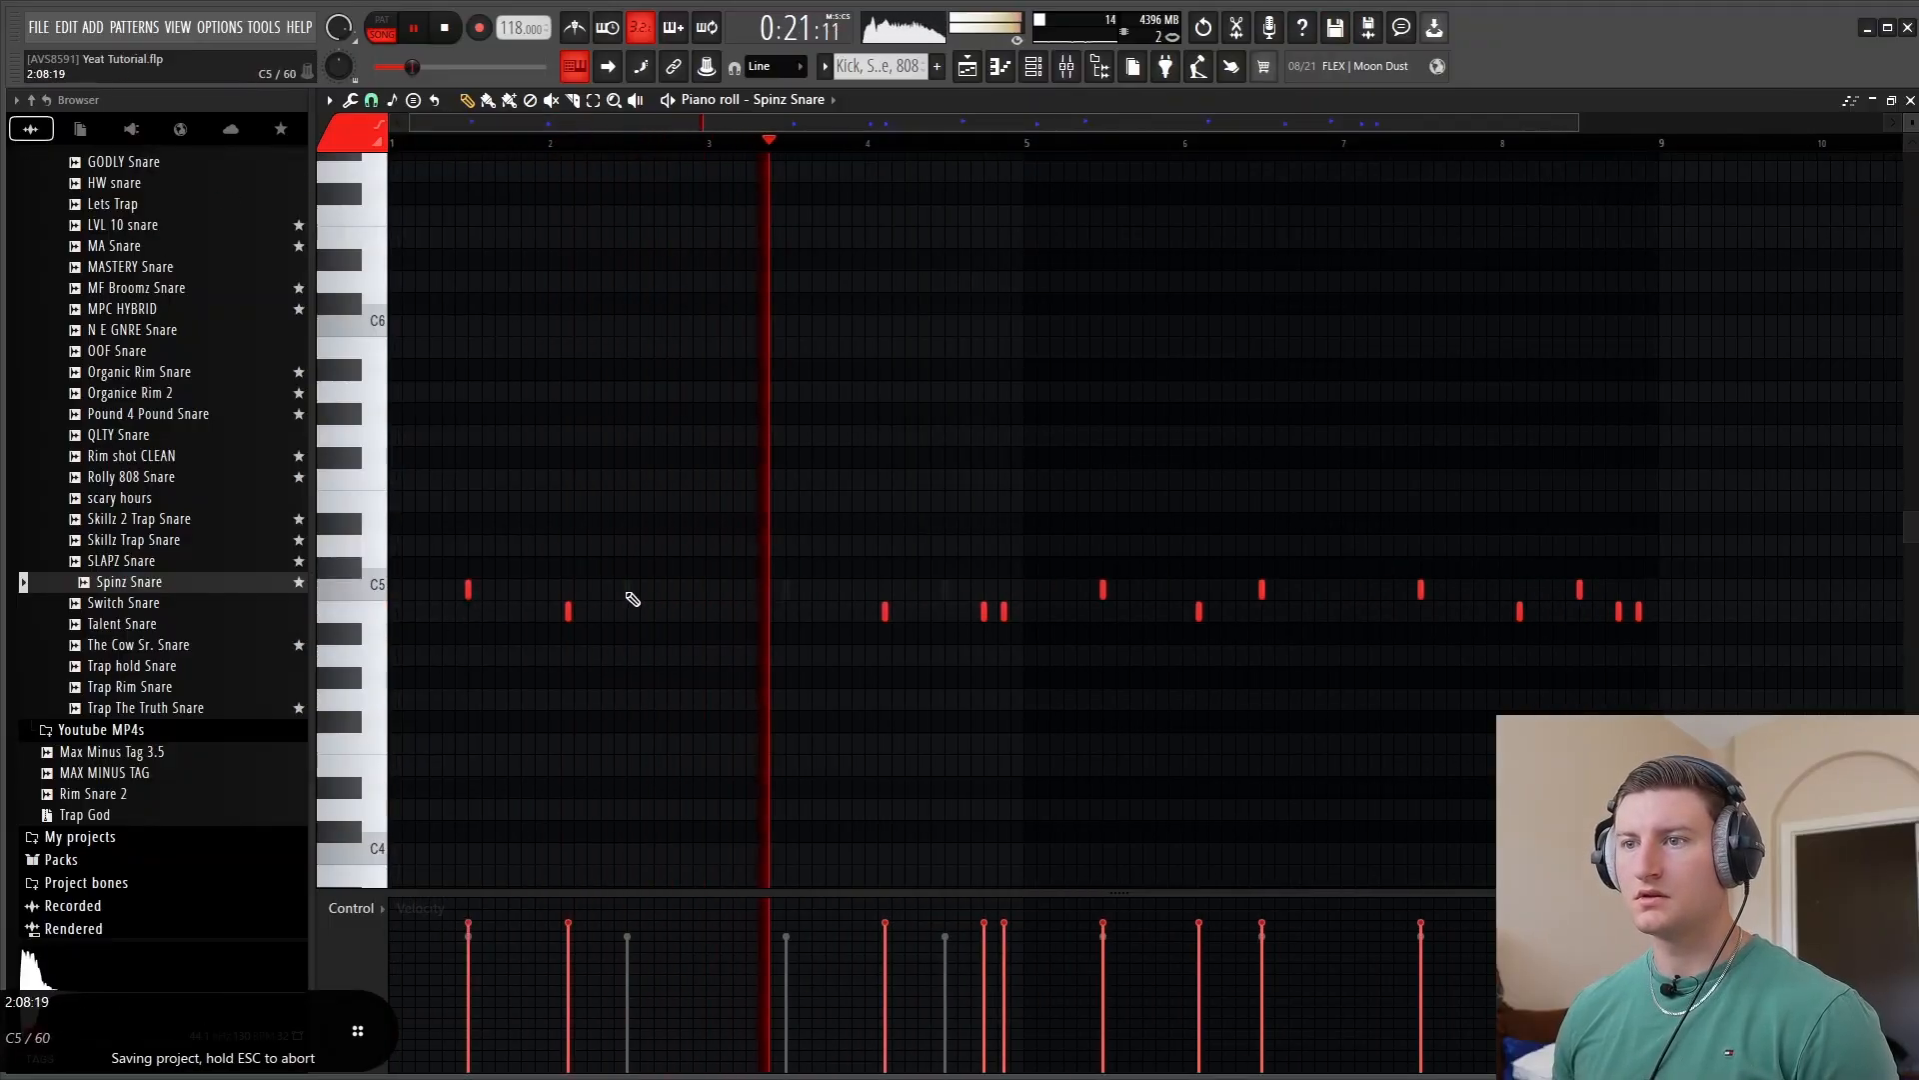
pyautogui.click(786, 589)
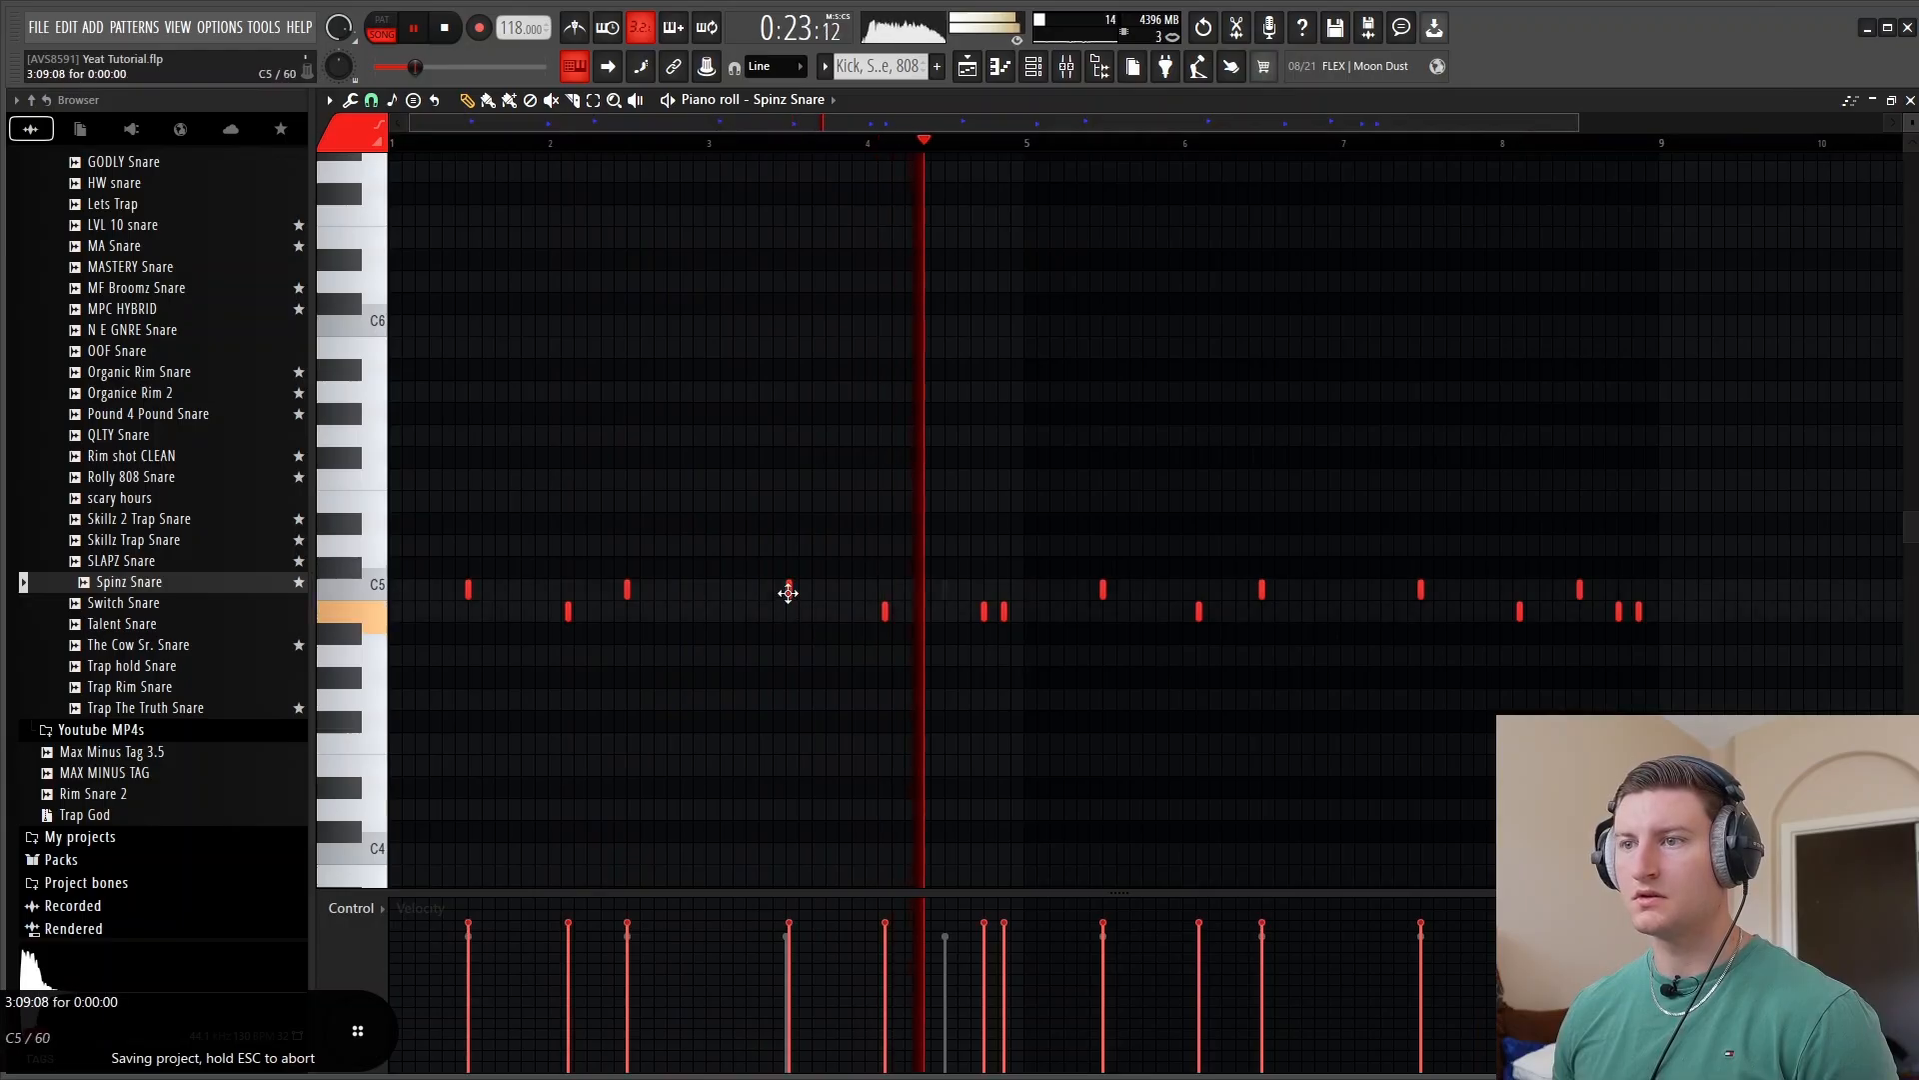
pyautogui.scroll(2, 1200, 526)
pyautogui.click(1299, 523)
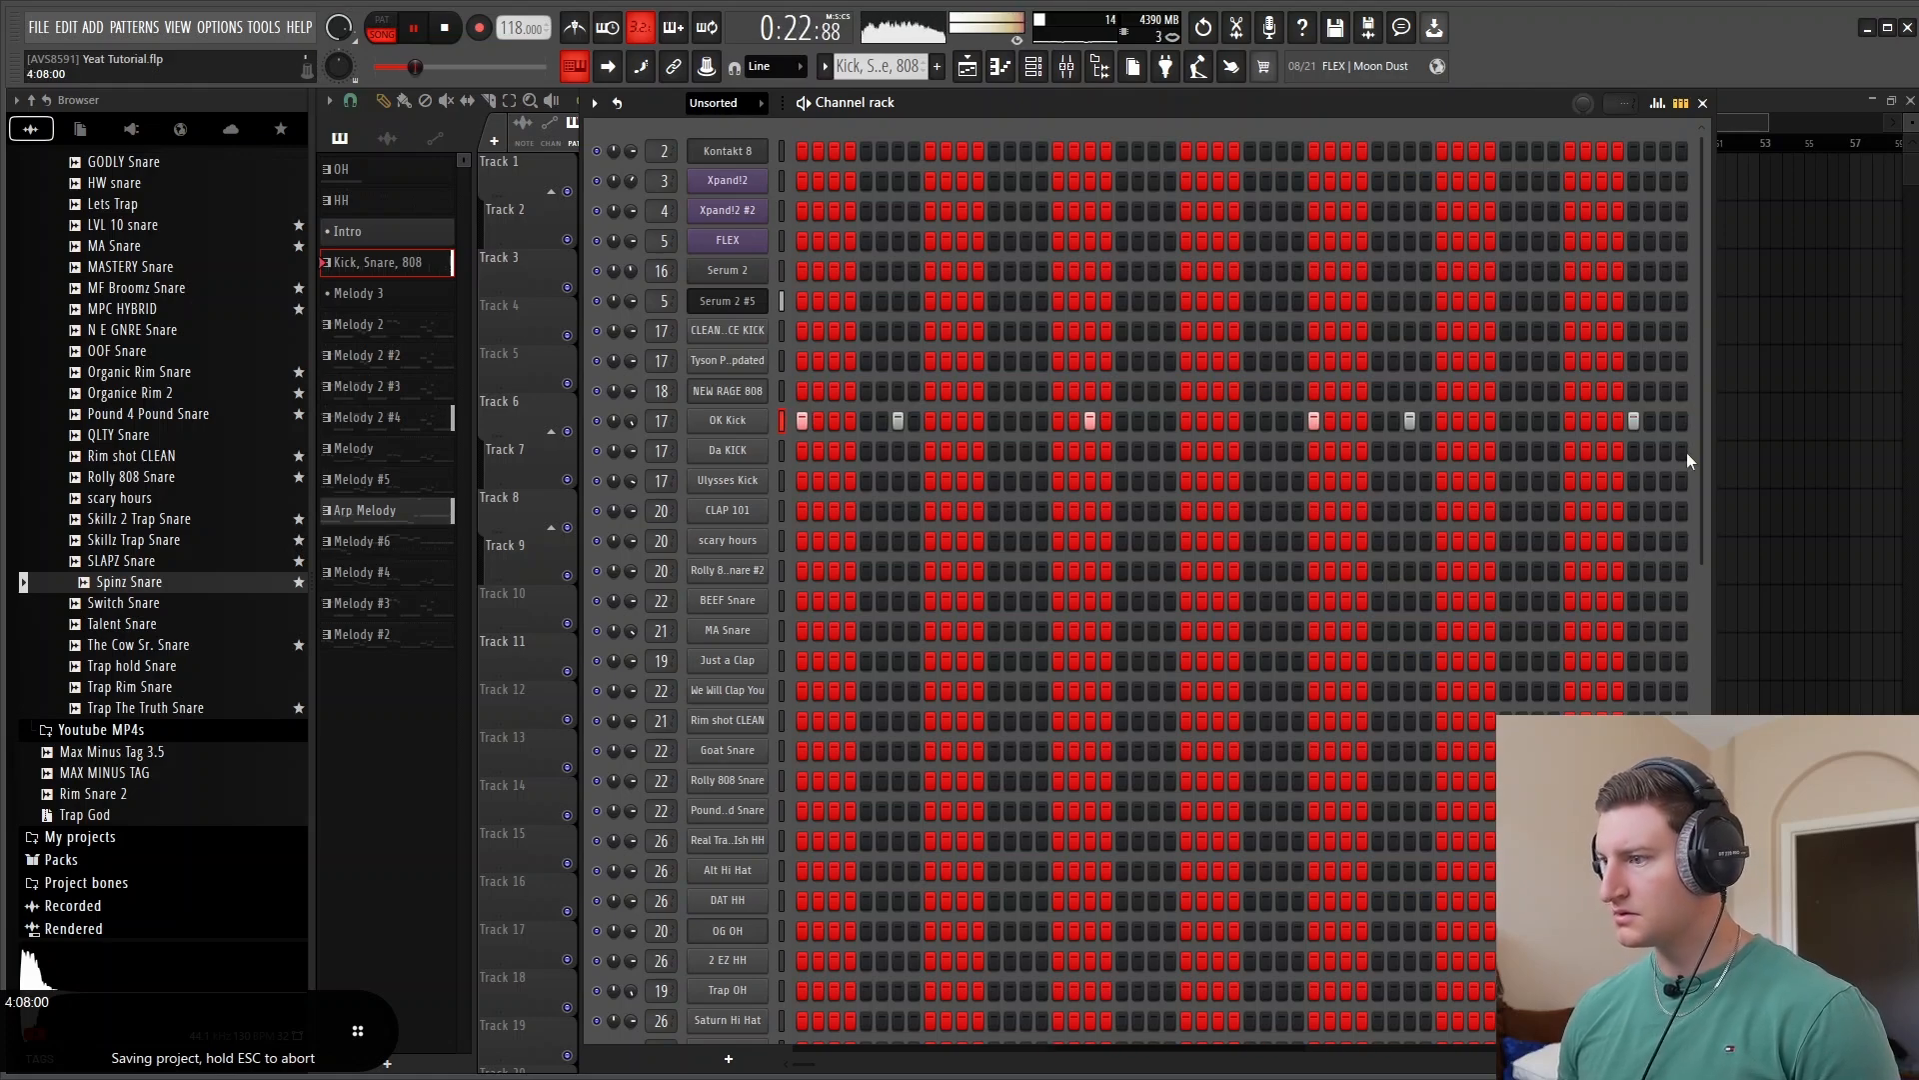
# Rework the OK Kick notes from bar 5 onward, placing three closely spaced C5 kicks in the second half of bar 5
pyautogui.click(1002, 80)
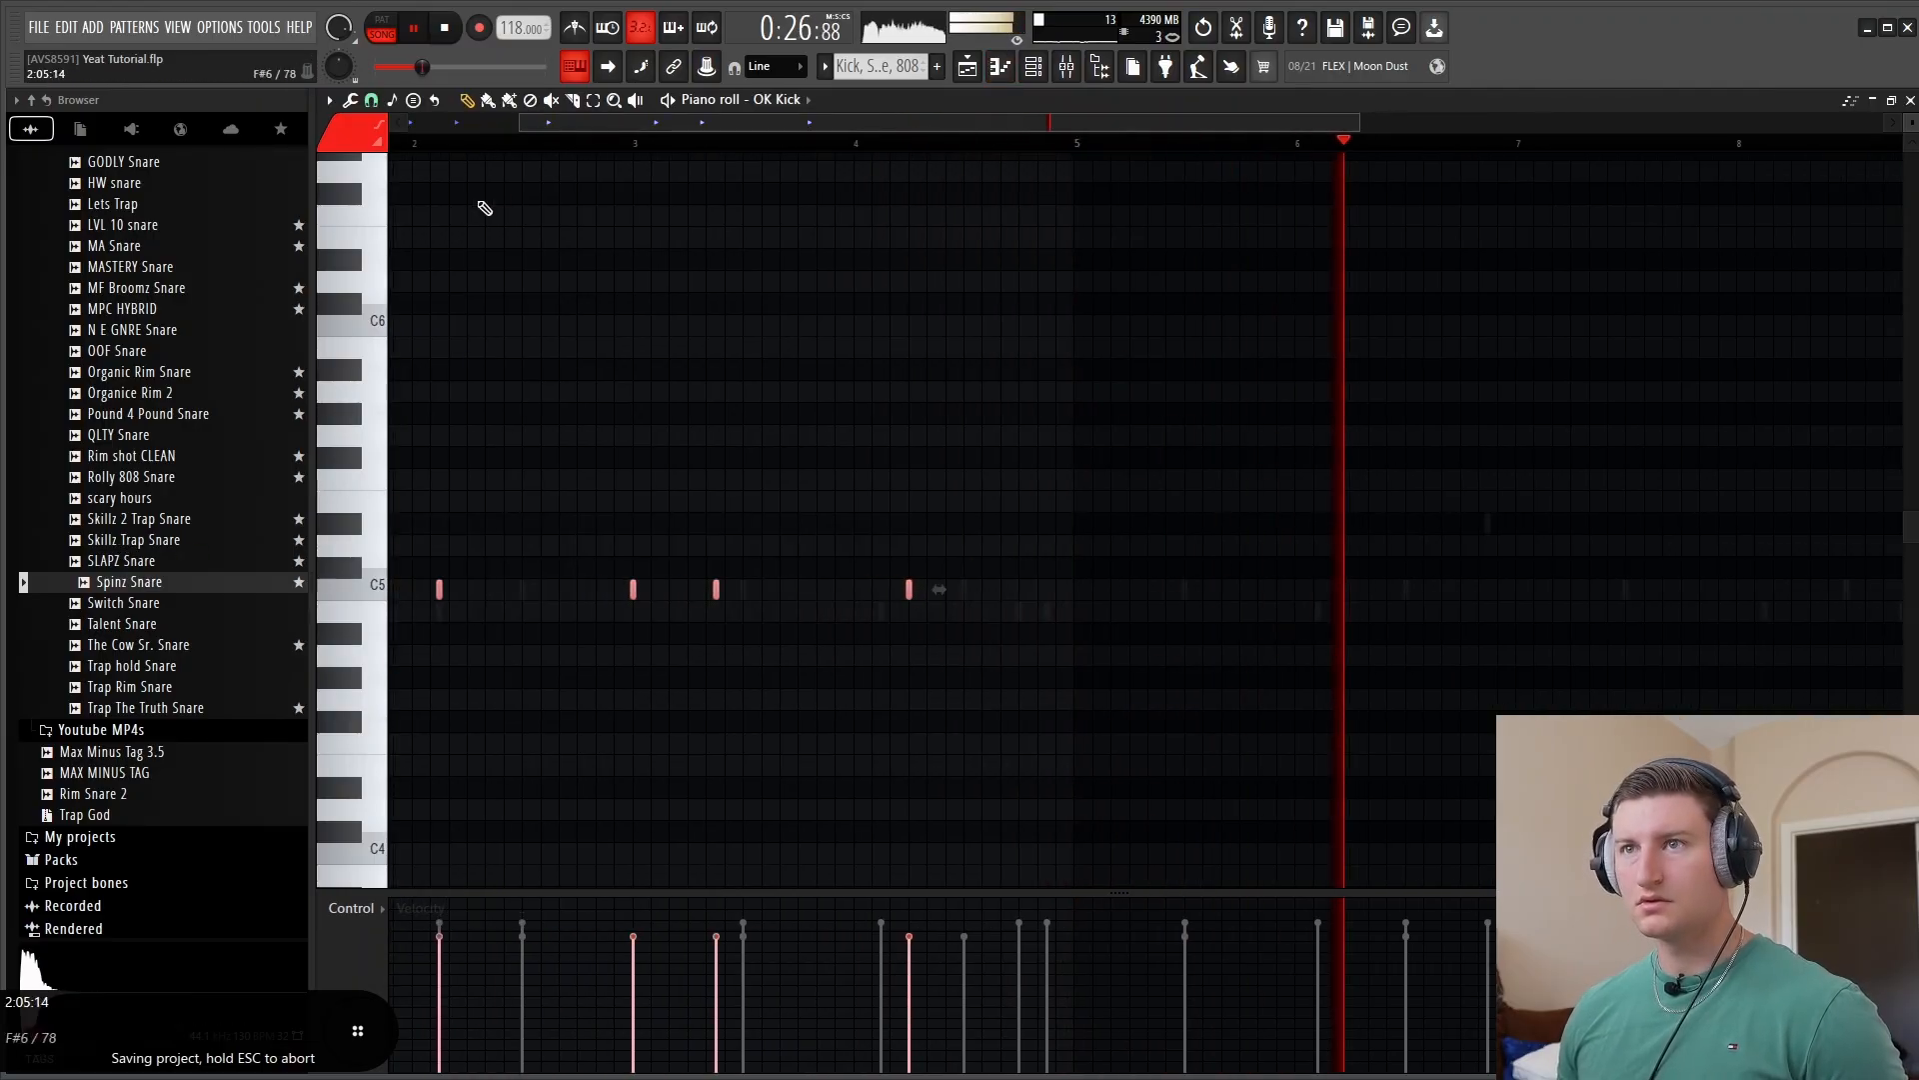
pyautogui.moveTo(520, 122); pyautogui.dragTo(409, 122)
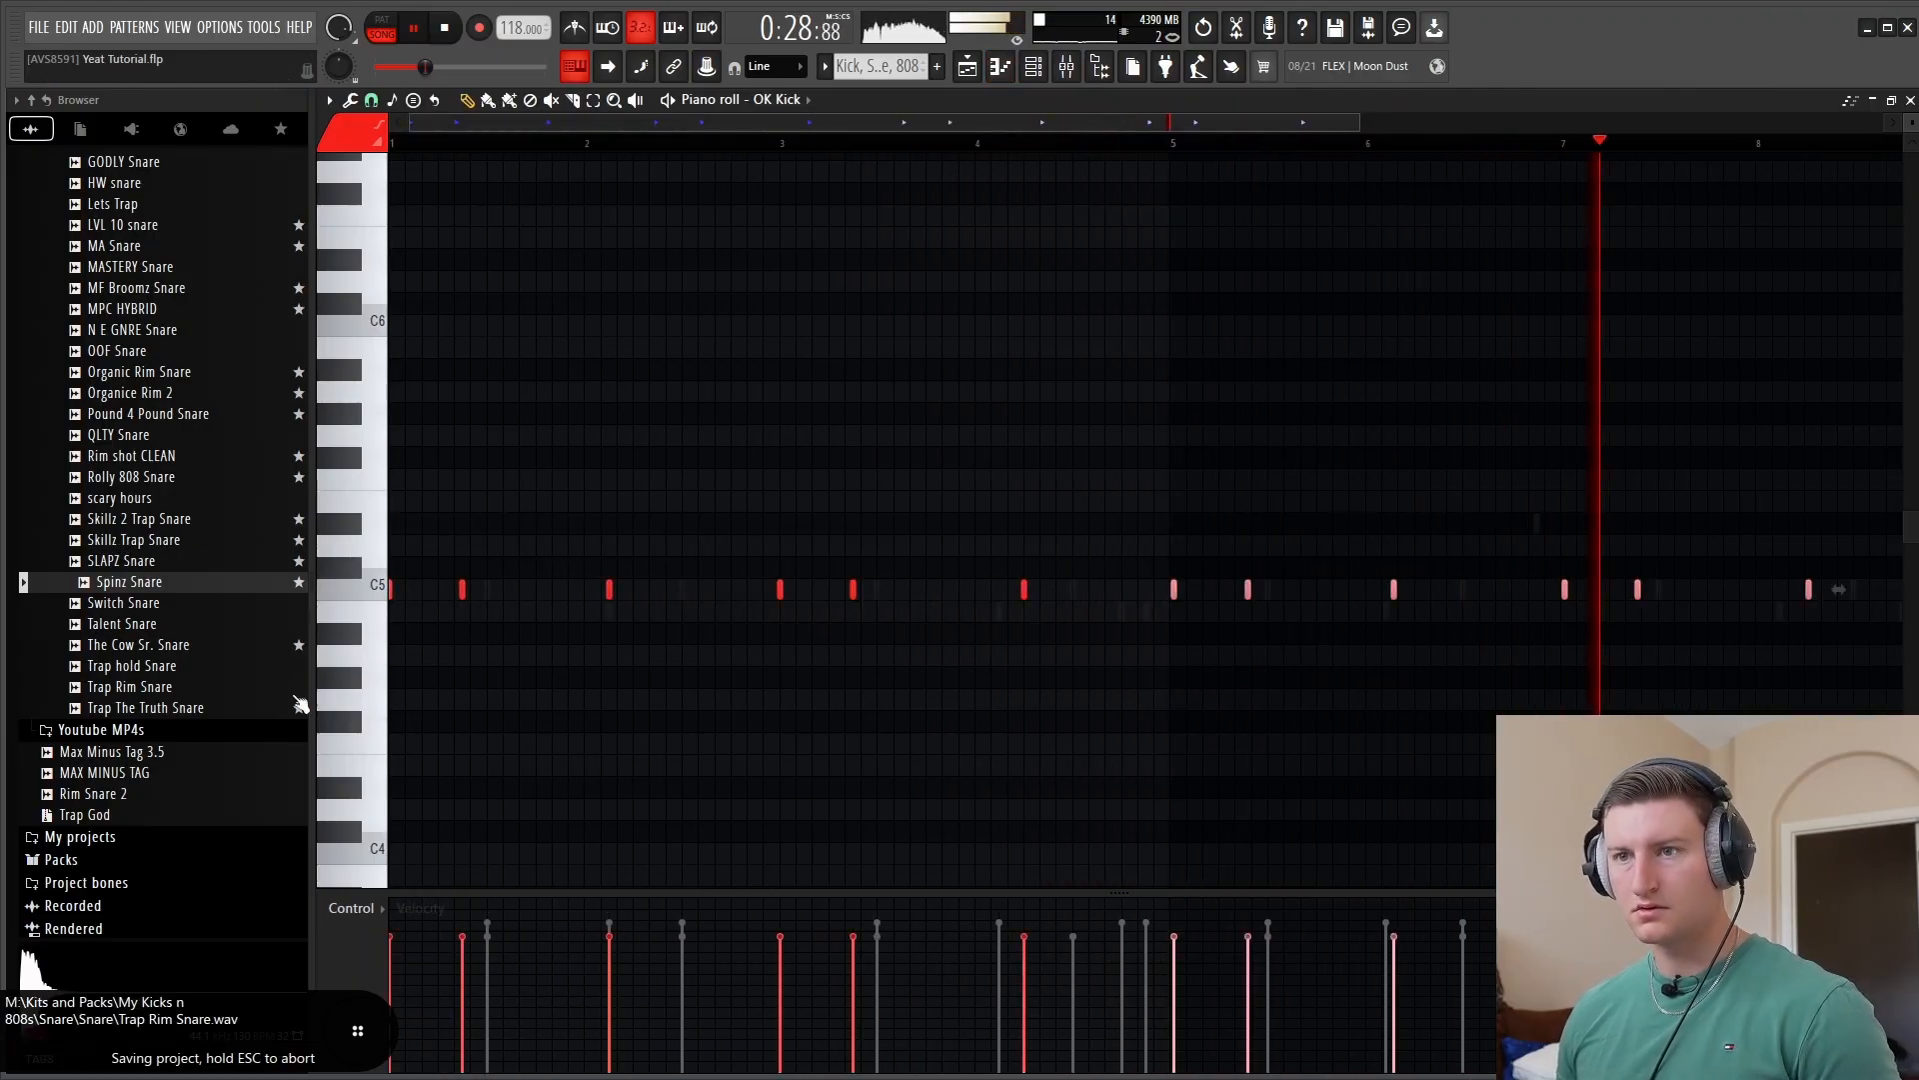
pyautogui.press('space')
pyautogui.scroll(4, 1195, 697)
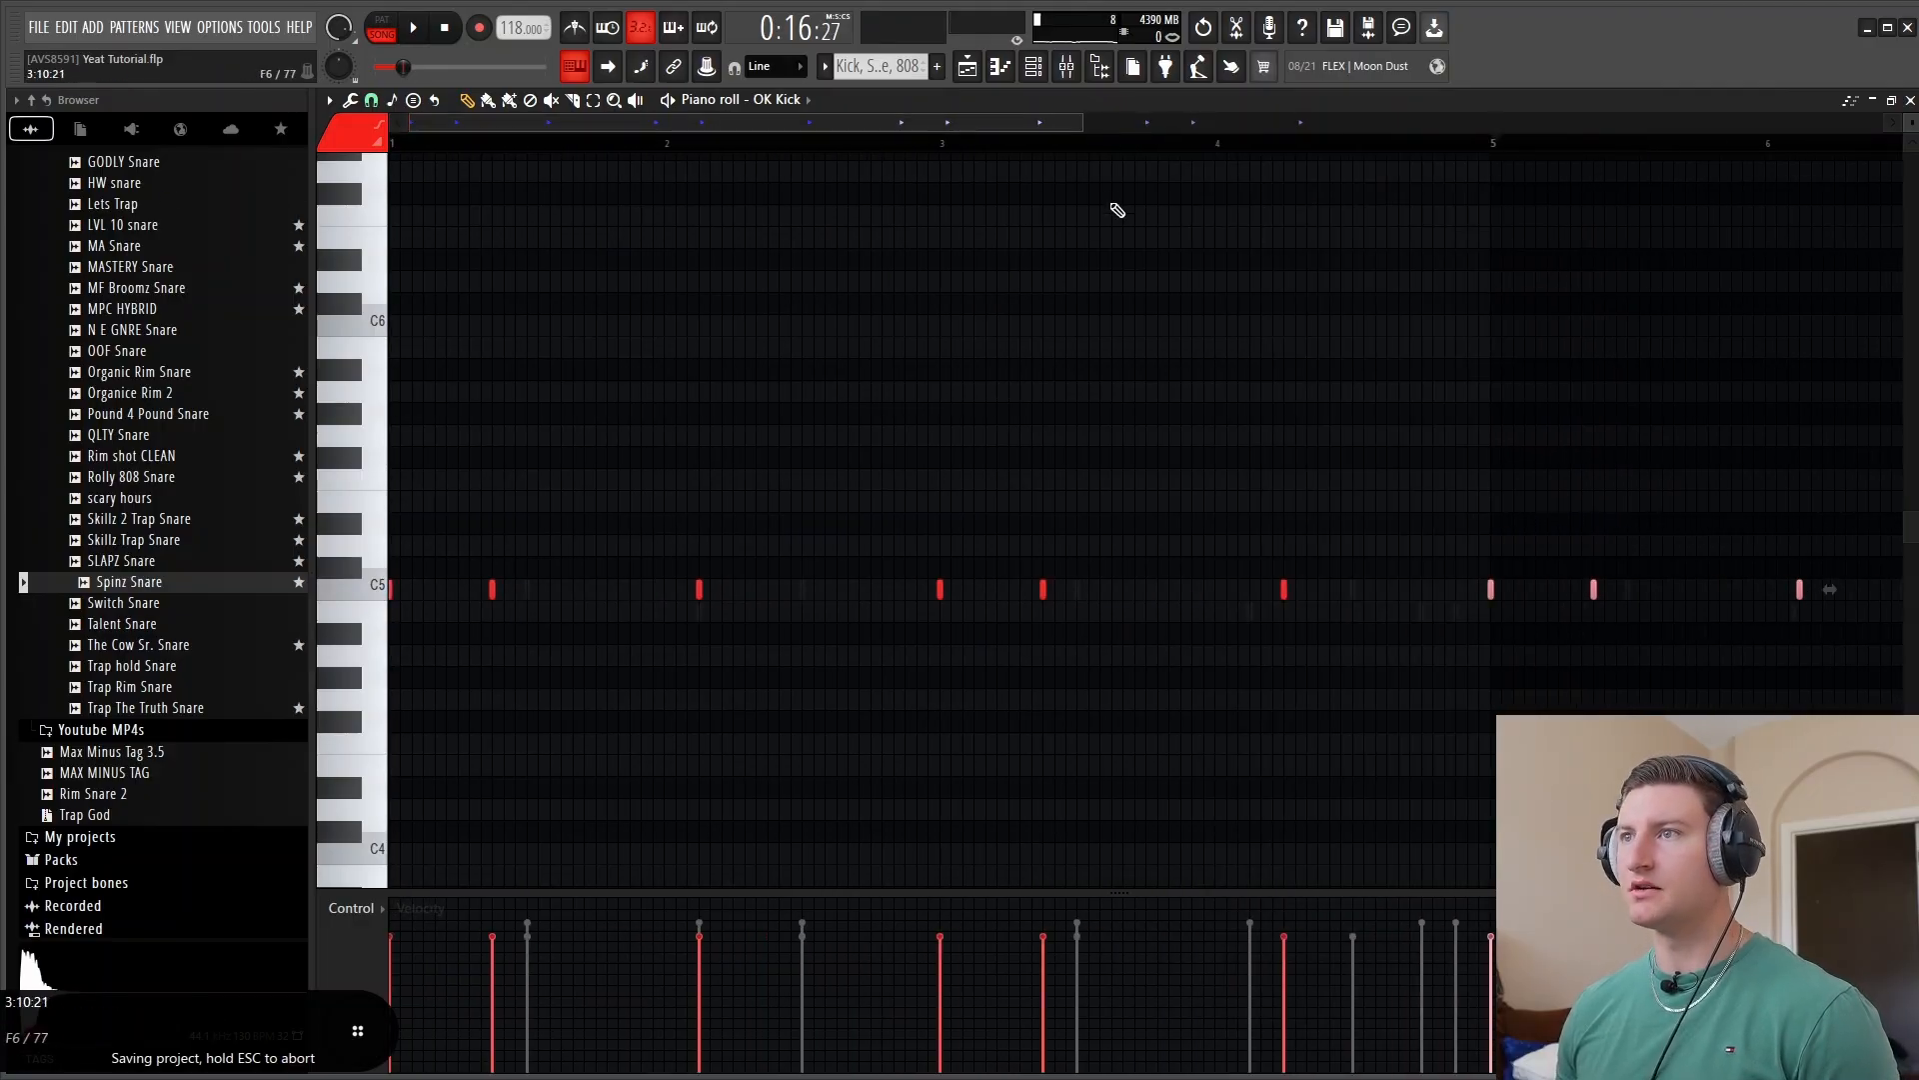
pyautogui.scroll(2, 1394, 716)
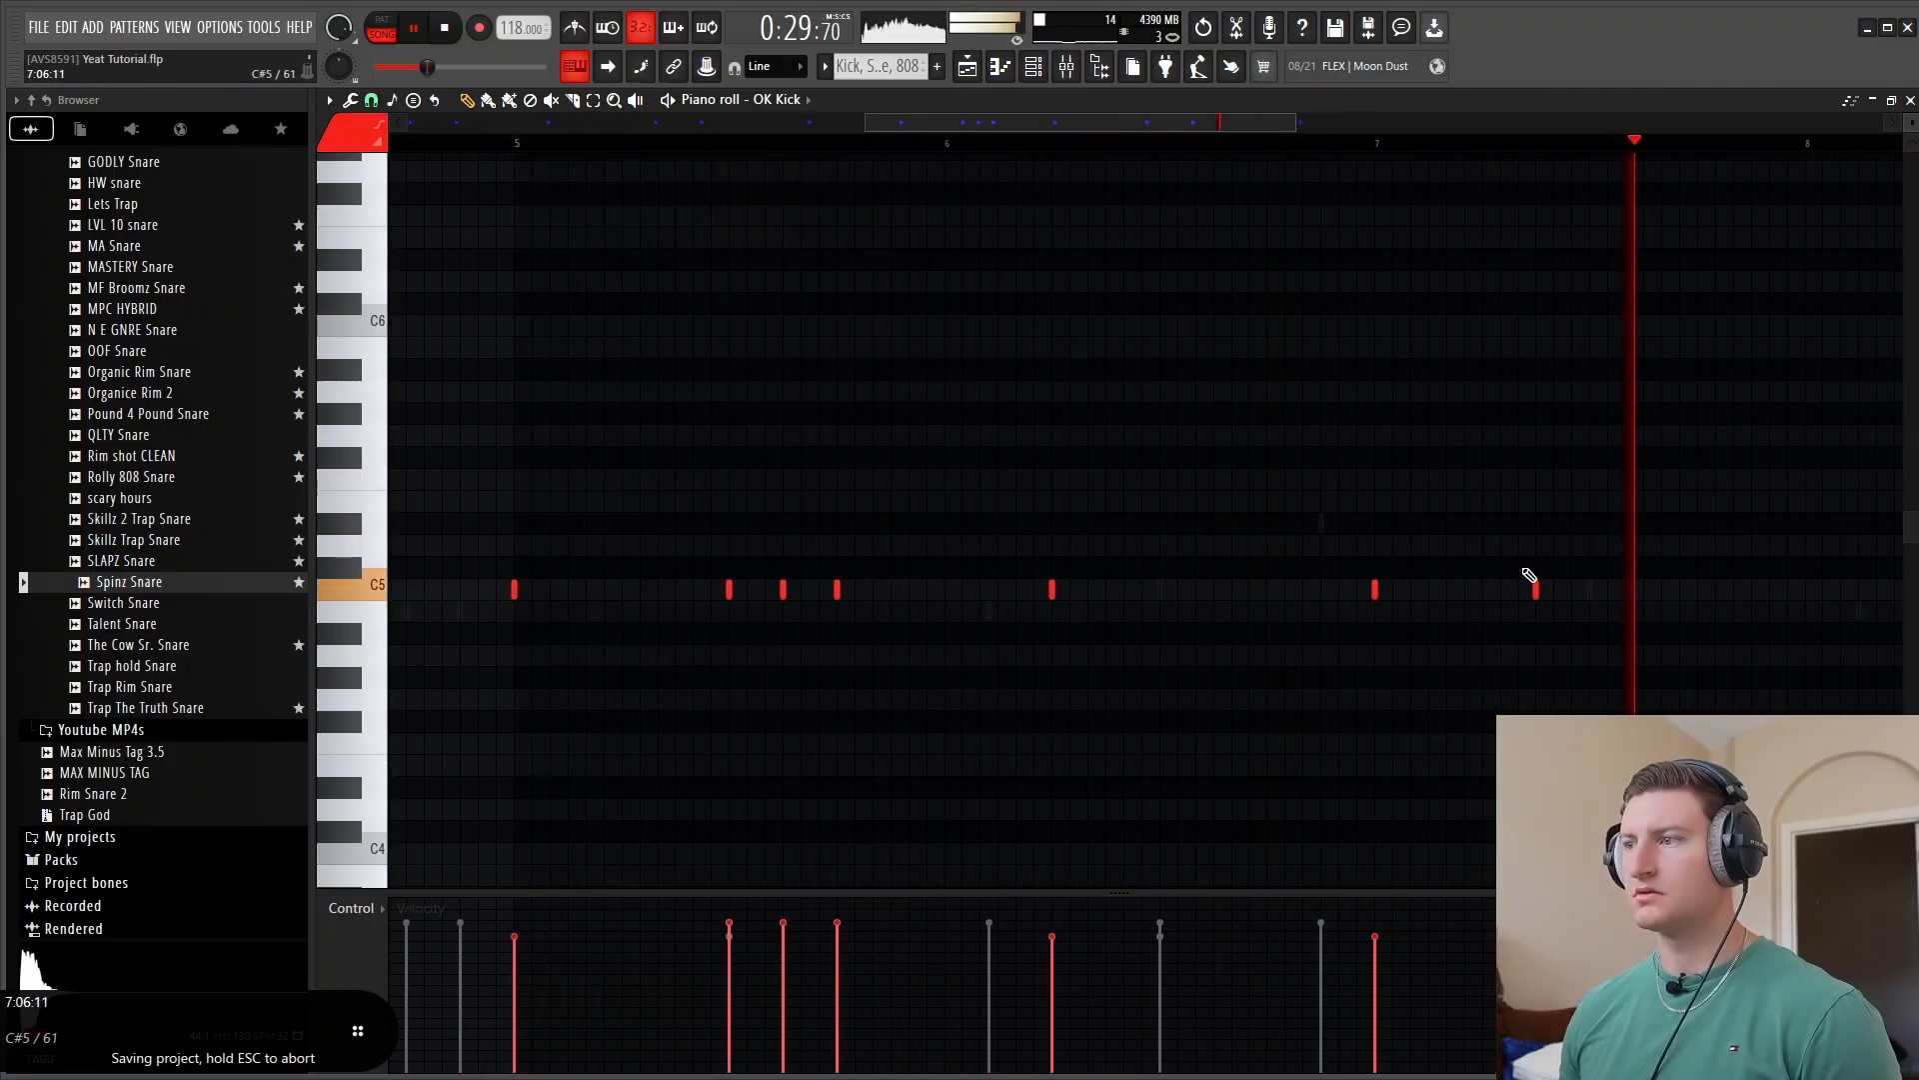
pyautogui.moveTo(913, 123); pyautogui.dragTo(1117, 120)
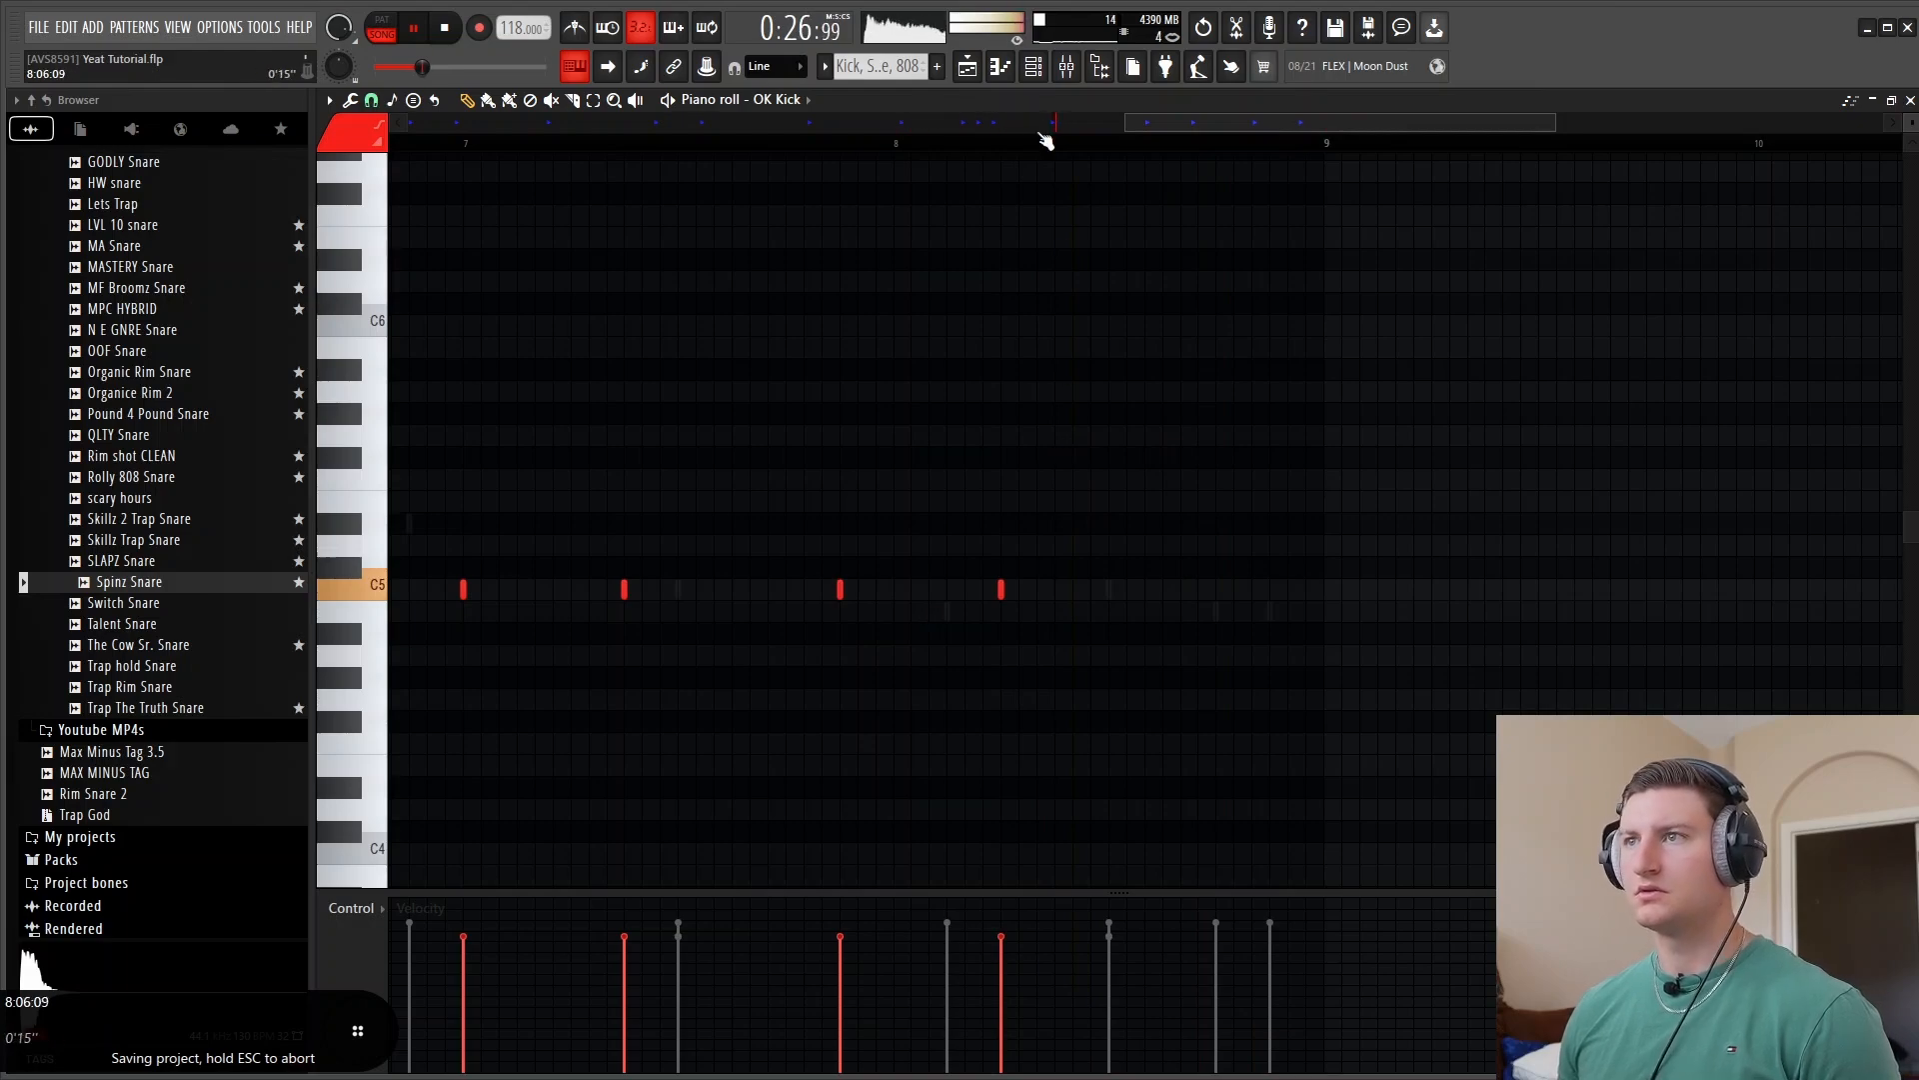
# Check the OK Kick channel's options in the channel rack and reopen its piano roll
pyautogui.press('F6')
pyautogui.rightClick(730, 420)
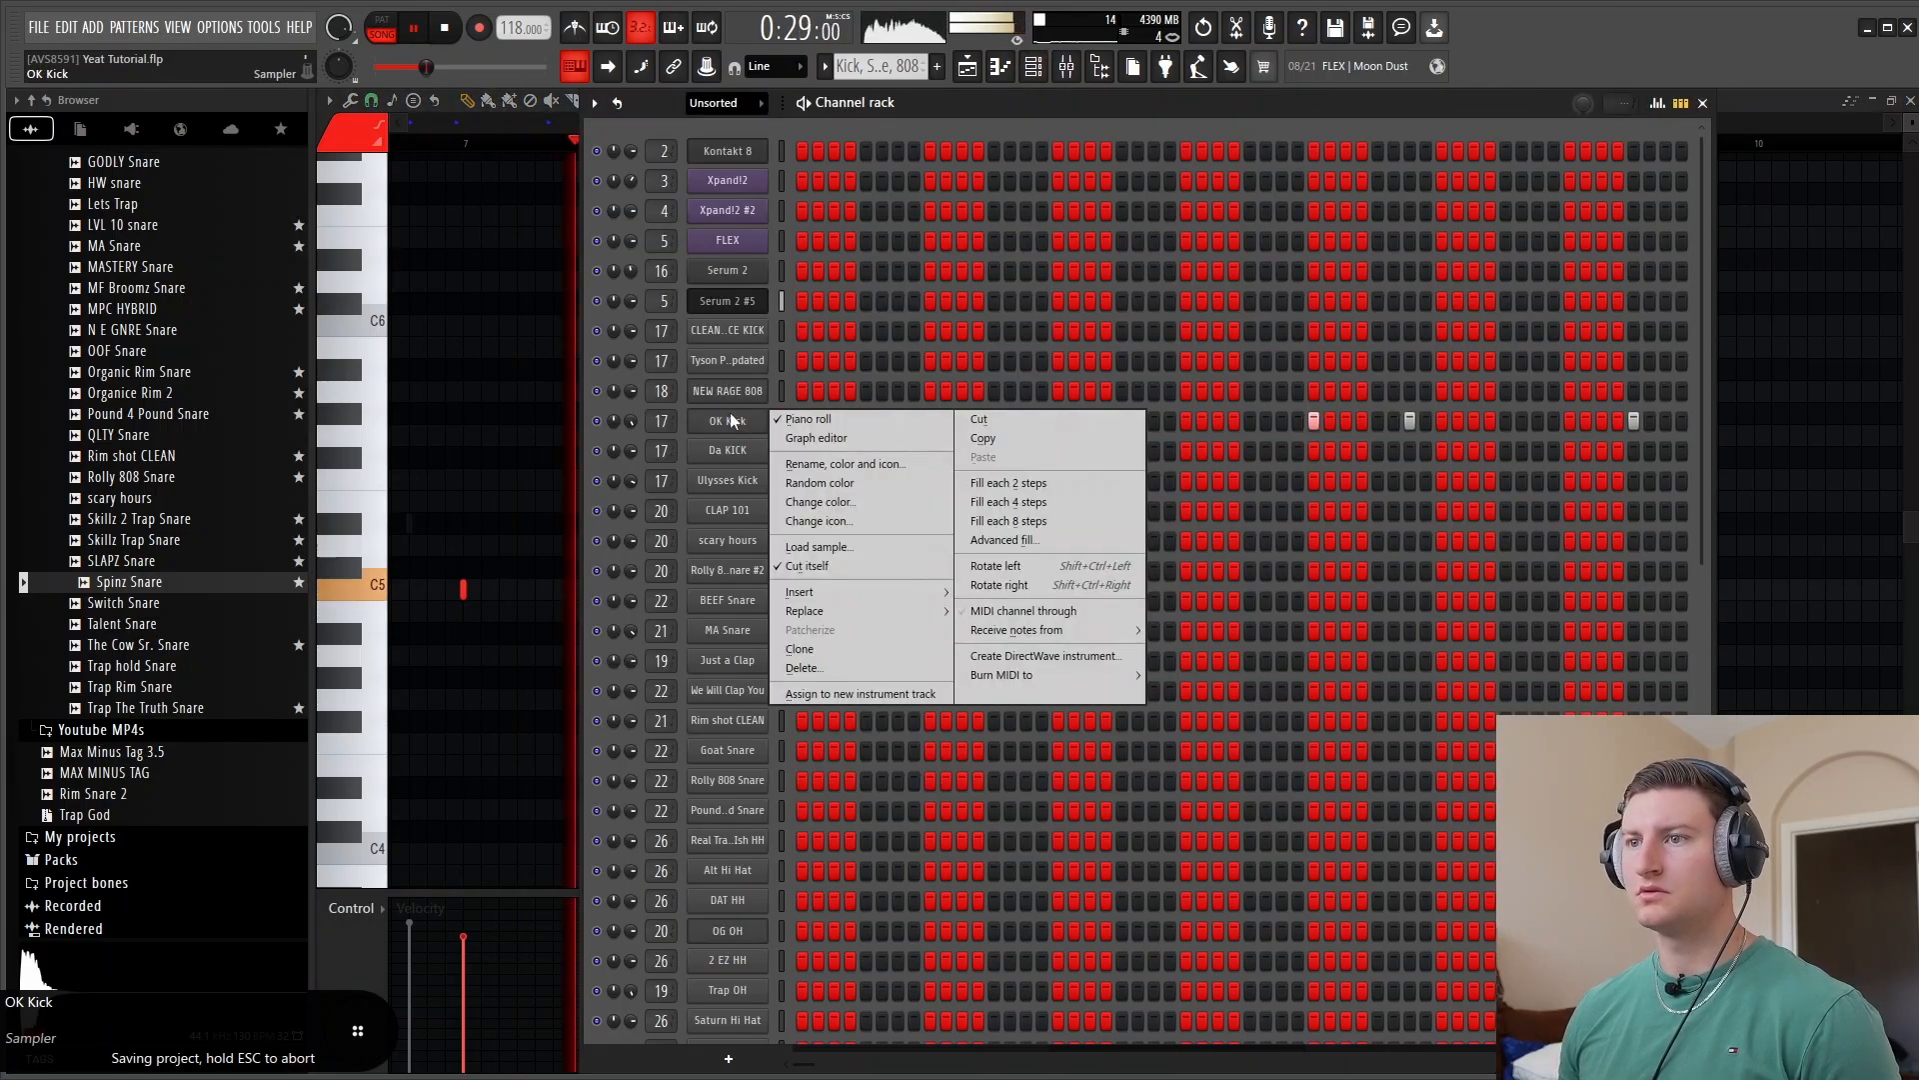
pyautogui.click(1002, 70)
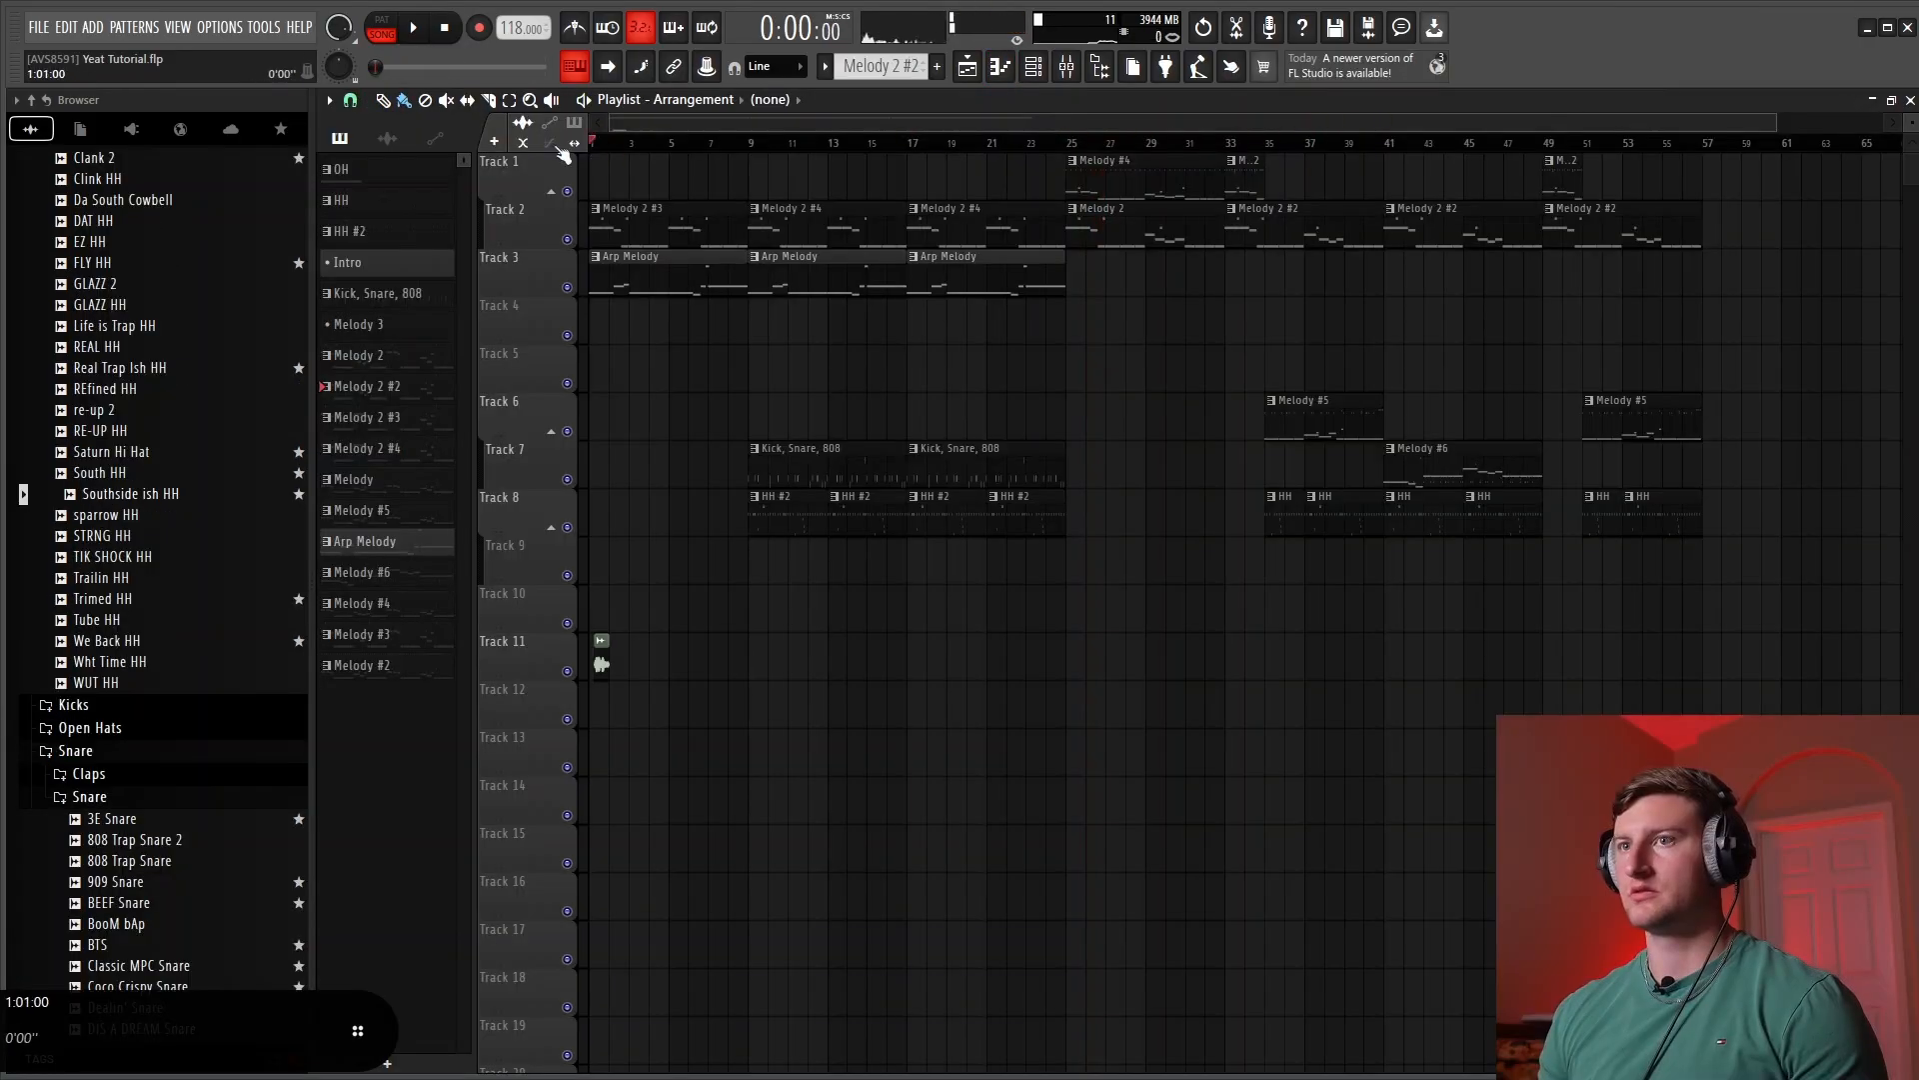
# Select the playlist from bar 65 to bar 89 and create a new pattern named Arp for that section
pyautogui.press('space')
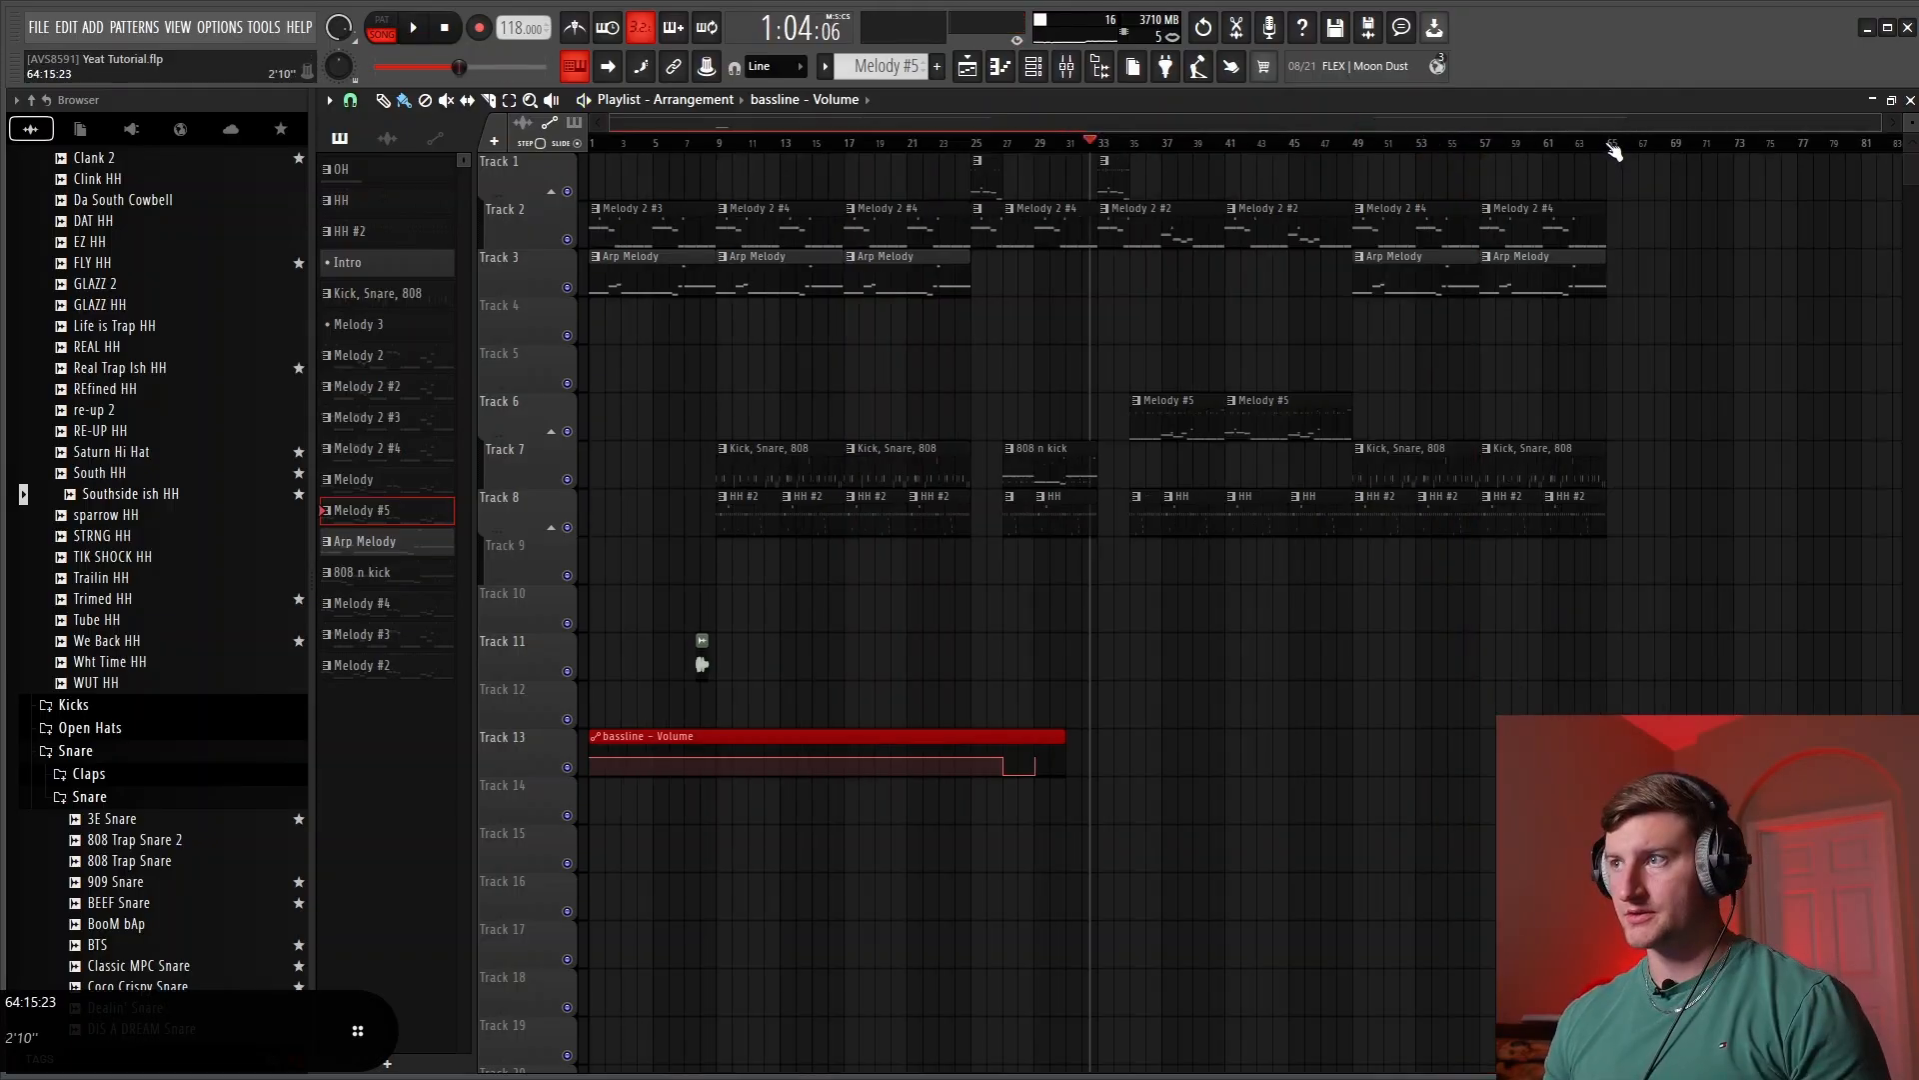
pyautogui.click(1610, 145)
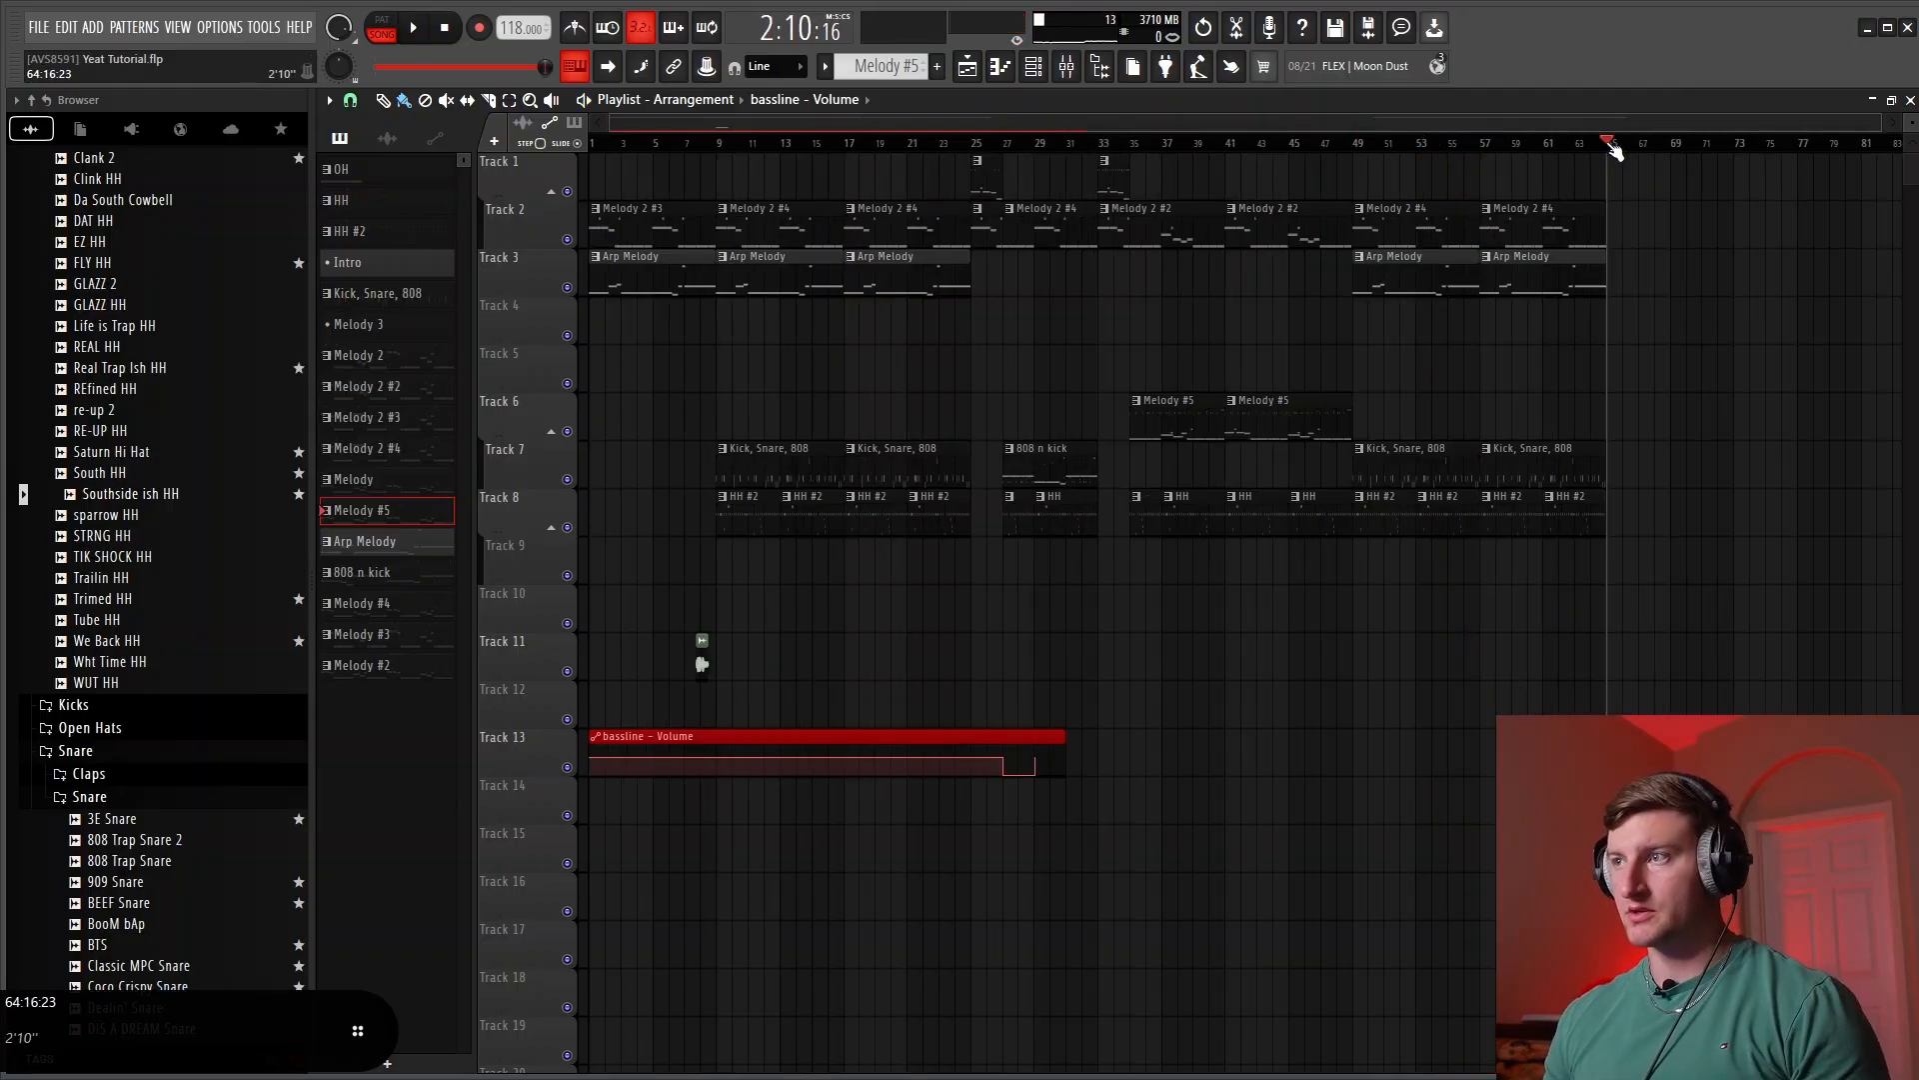
pyautogui.moveTo(1610, 145); pyautogui.dragTo(1886, 168)
pyautogui.rightClick(907, 68)
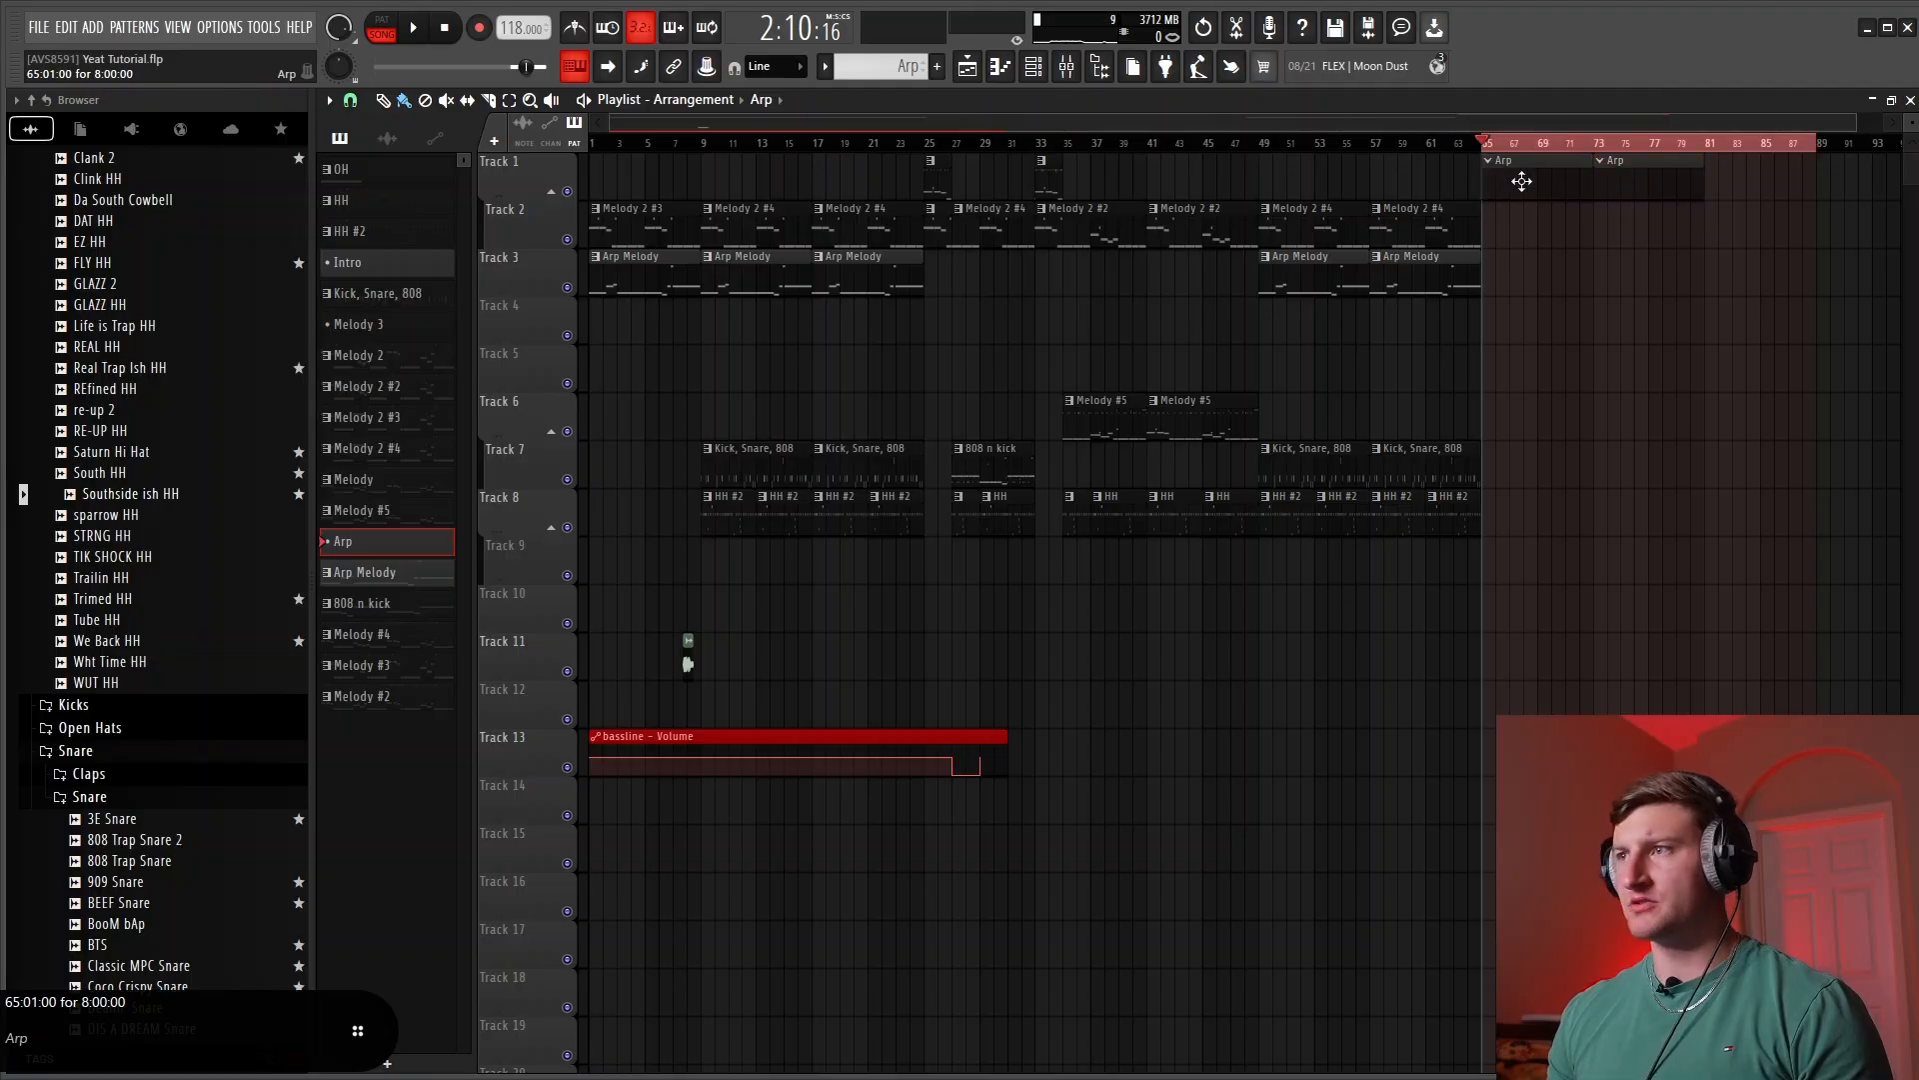
# In the Arp pattern's Serum 2 #4 part, align the duplicated two-bar phrase to bar 3 at the original pitch and repeat the long F4 note
pyautogui.press('F6')
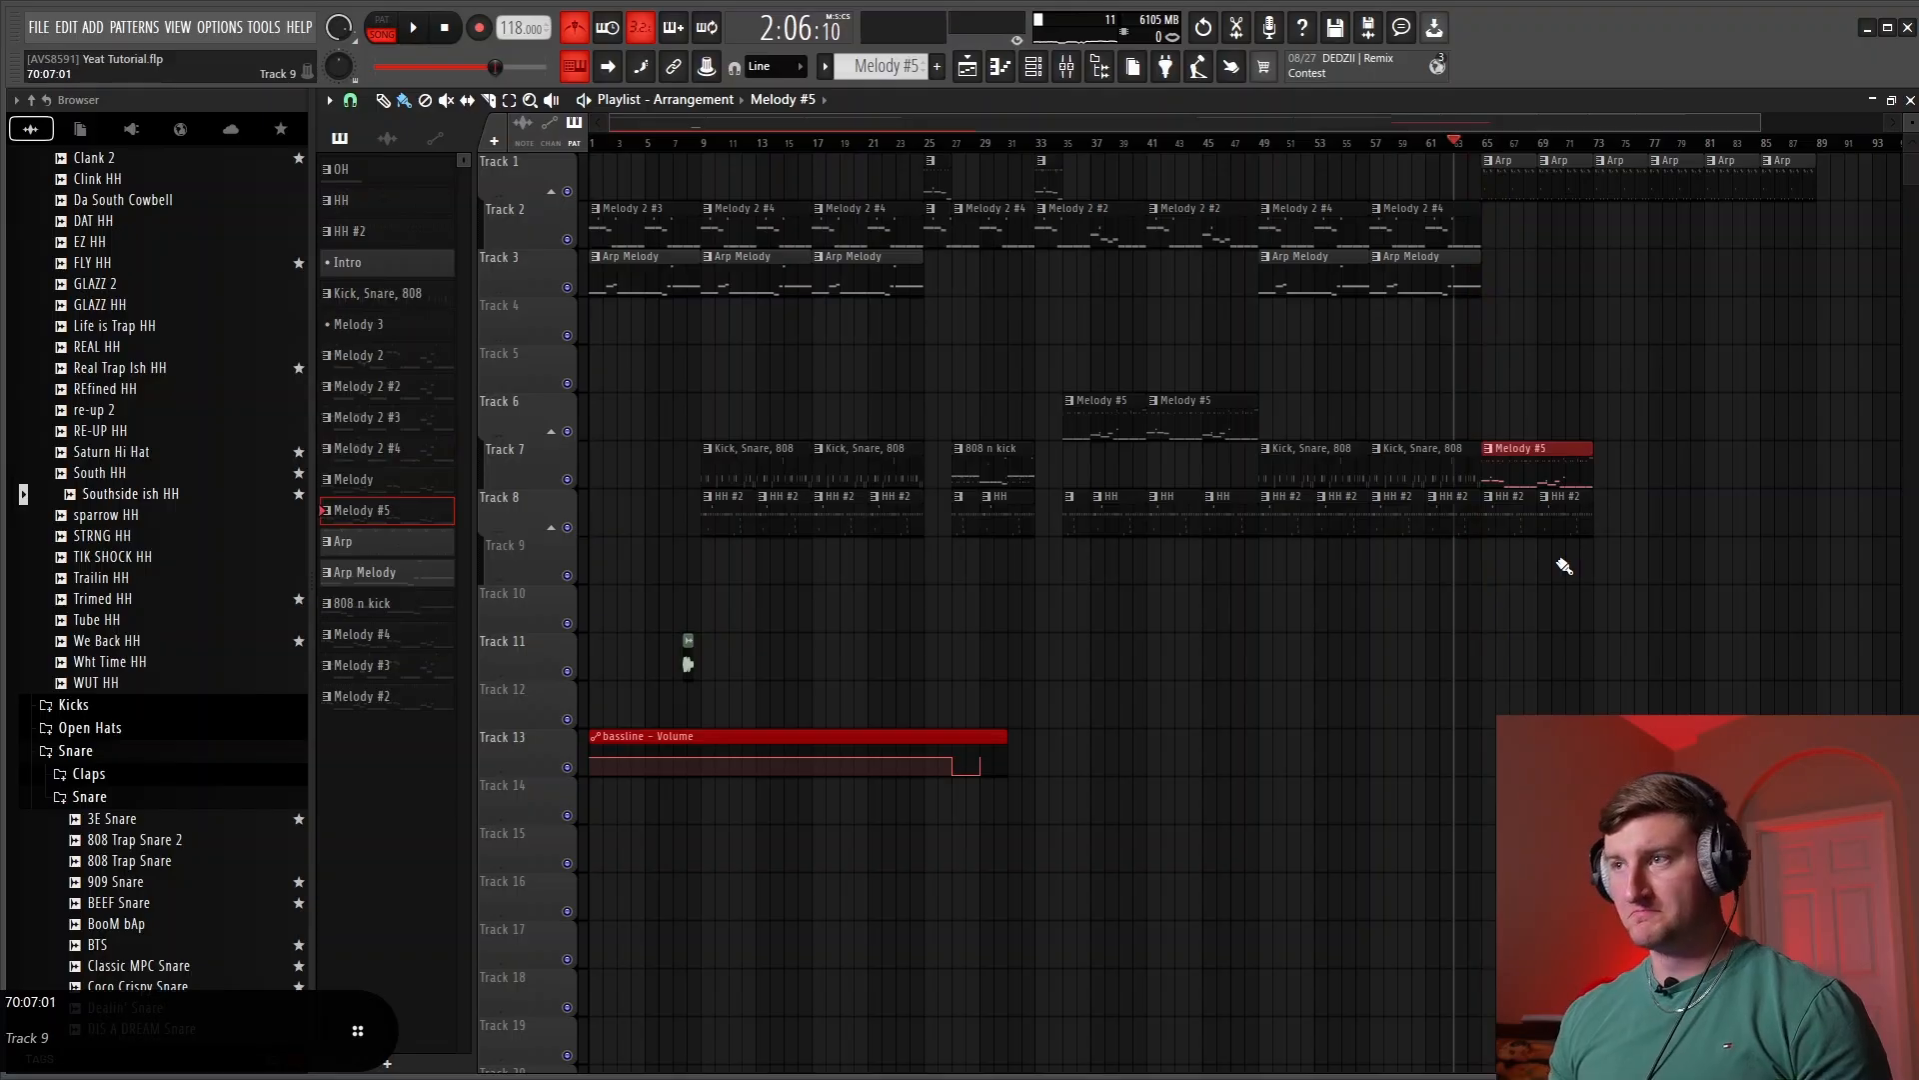
pyautogui.click(1034, 66)
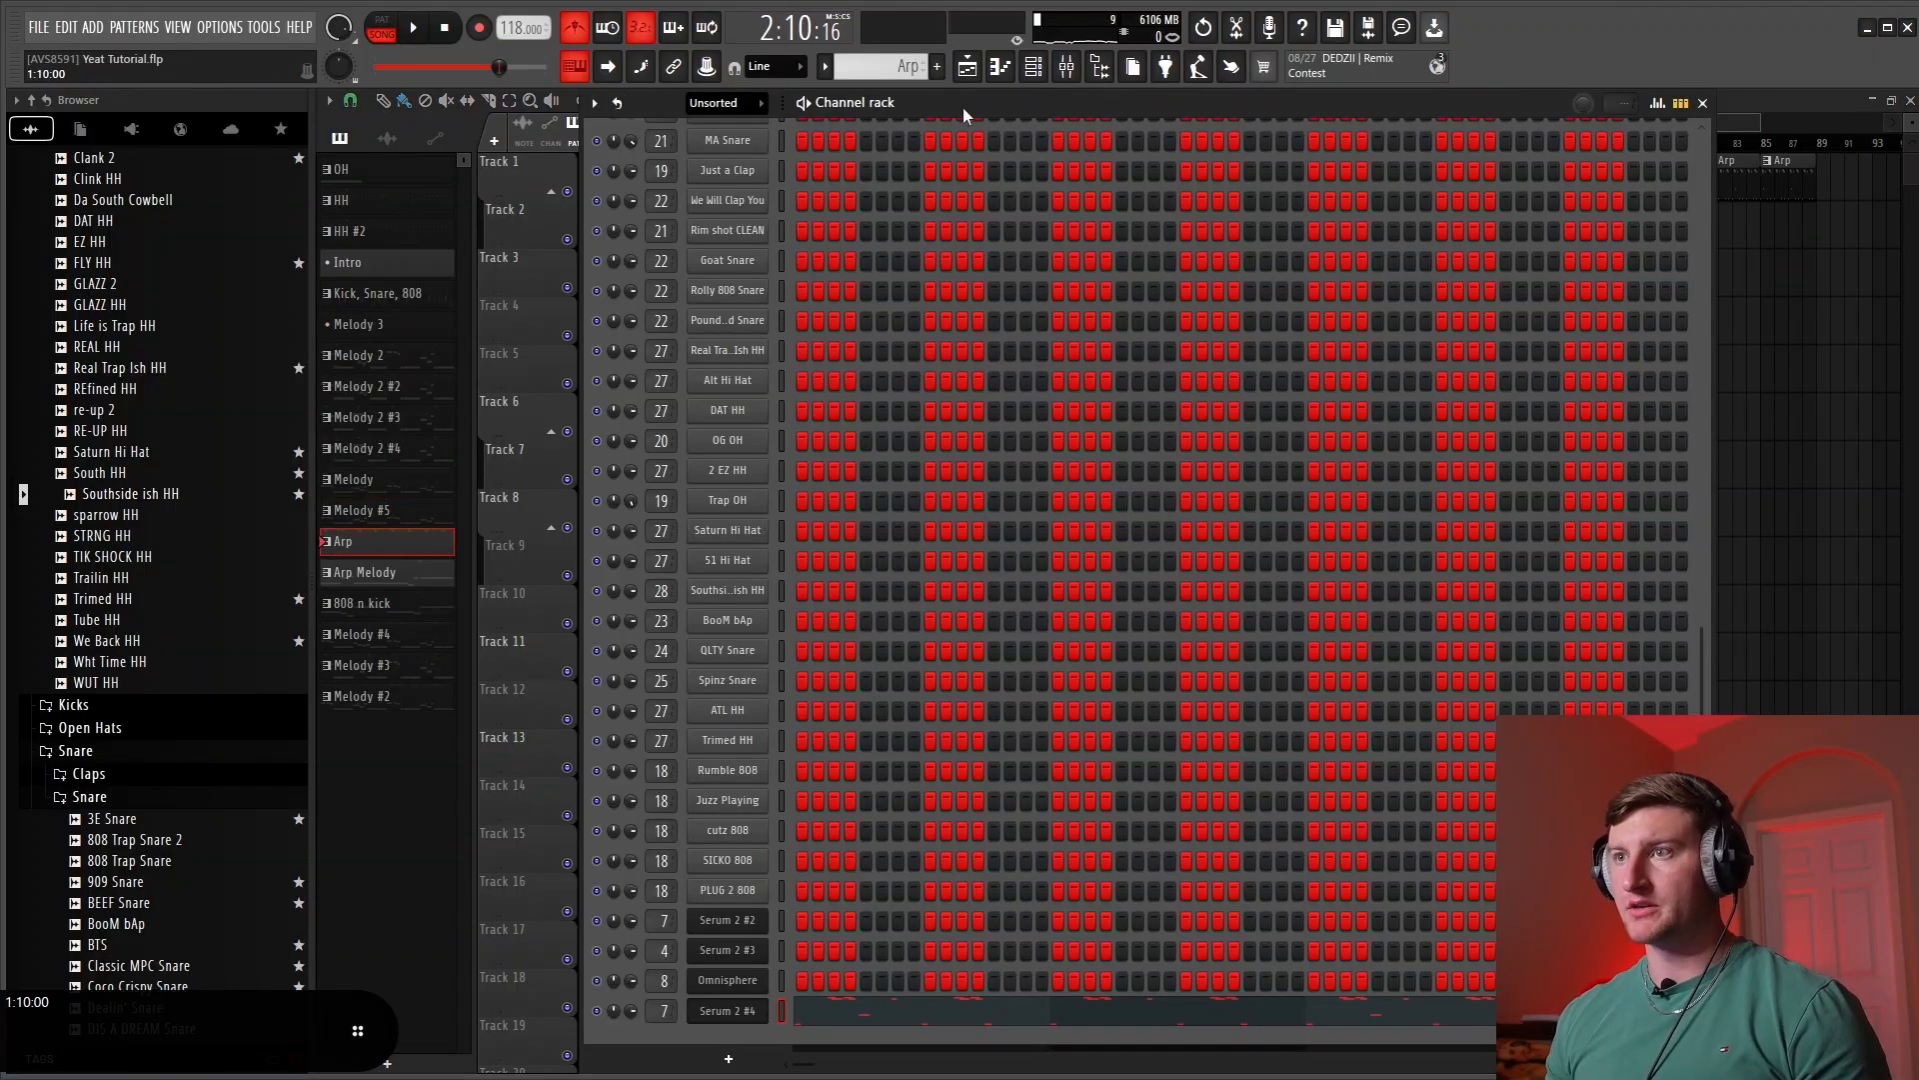
pyautogui.press('F7')
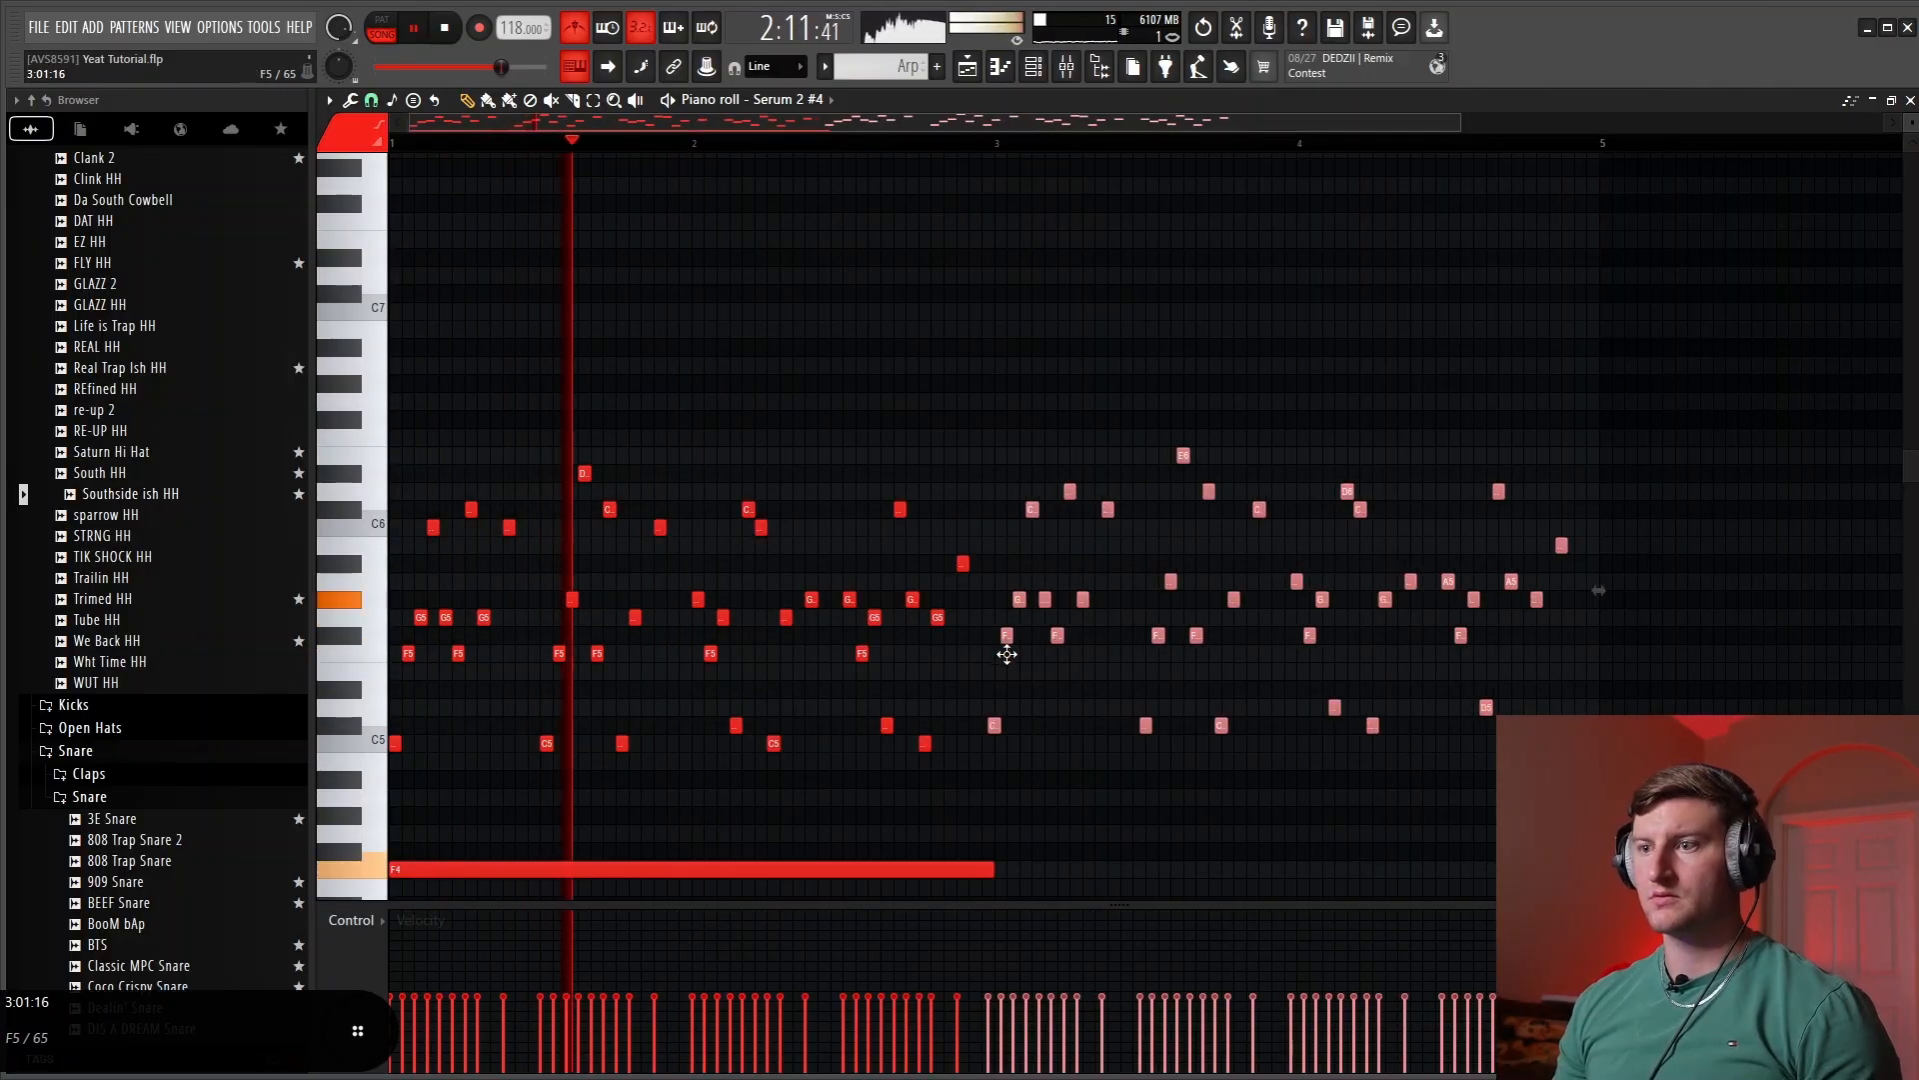
pyautogui.moveTo(1007, 653); pyautogui.dragTo(1013, 666)
pyautogui.keyDown('ctrl'); pyautogui.click(1105, 838); pyautogui.keyUp('ctrl')
pyautogui.click(1000, 868)
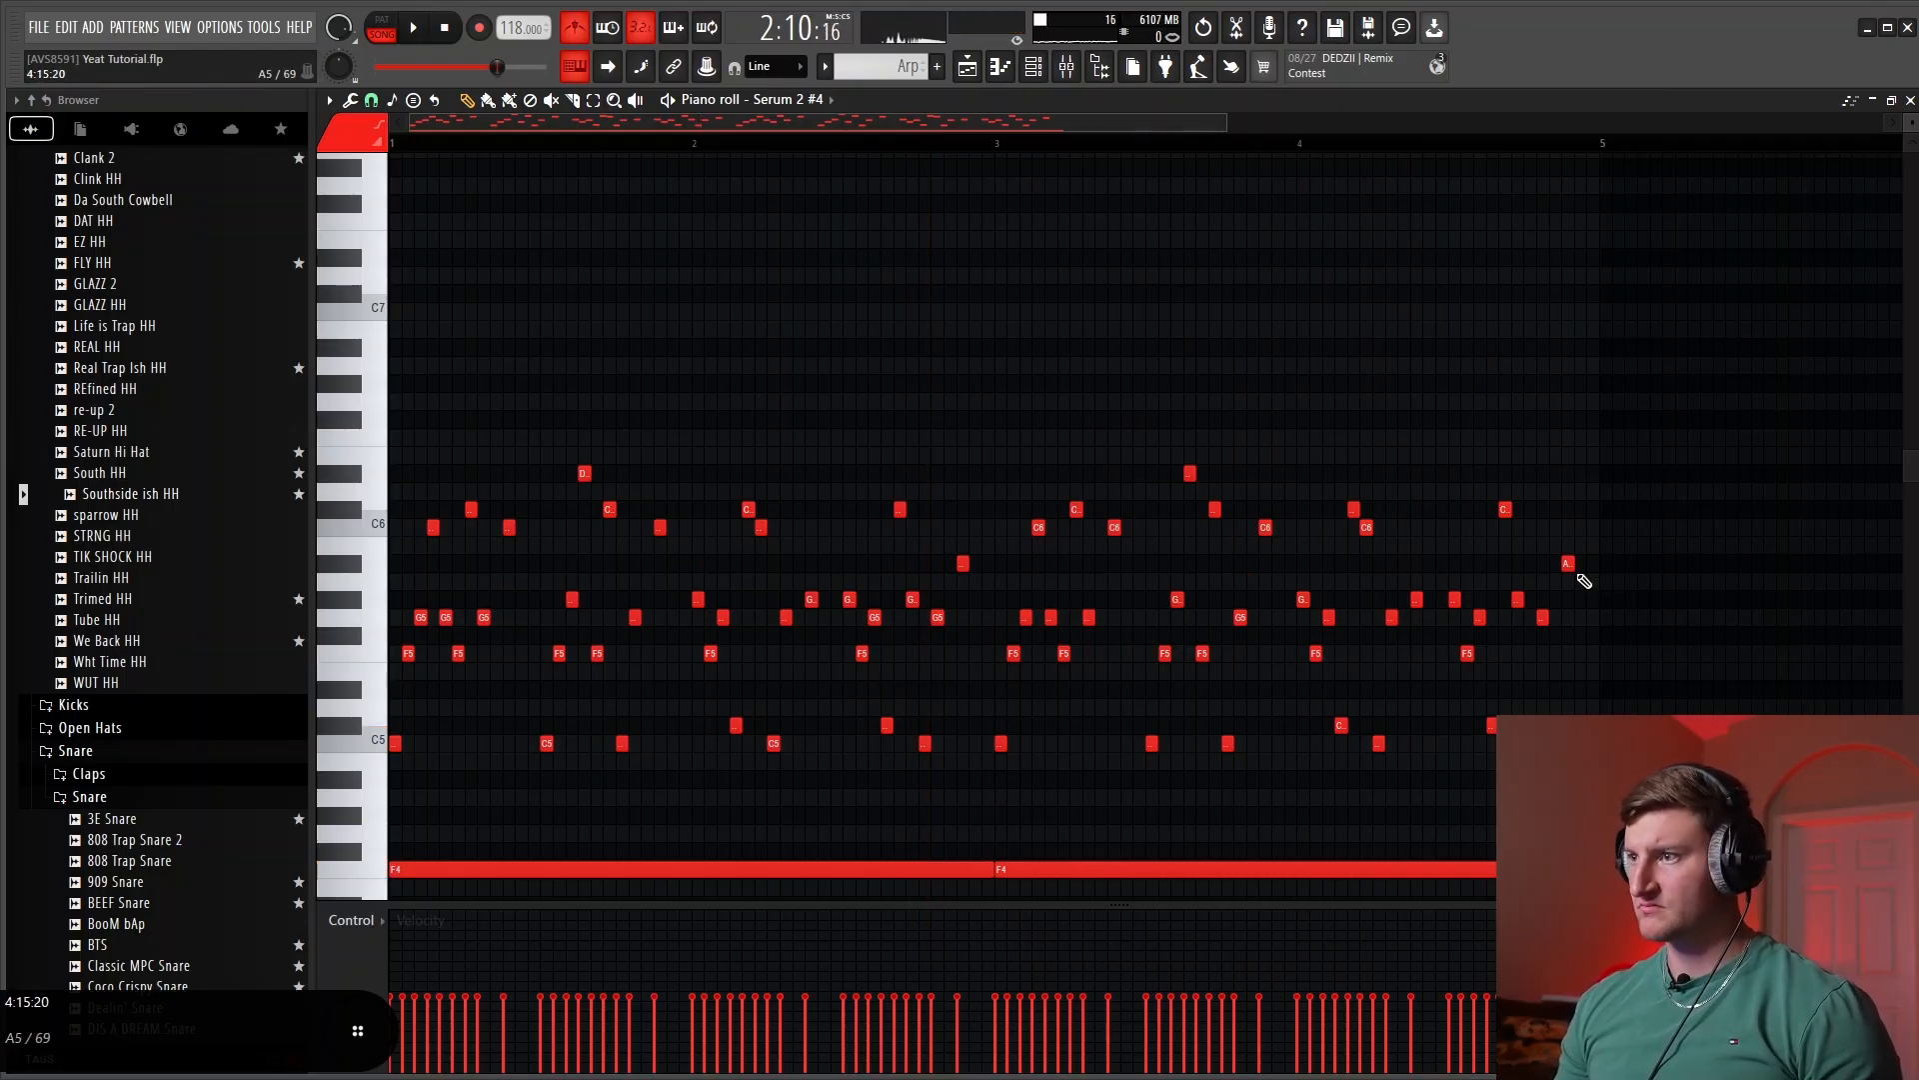
# Raise the Serum 2 #2 mixer track's fader slightly during playback and look through the channel rack
pyautogui.press('F9')
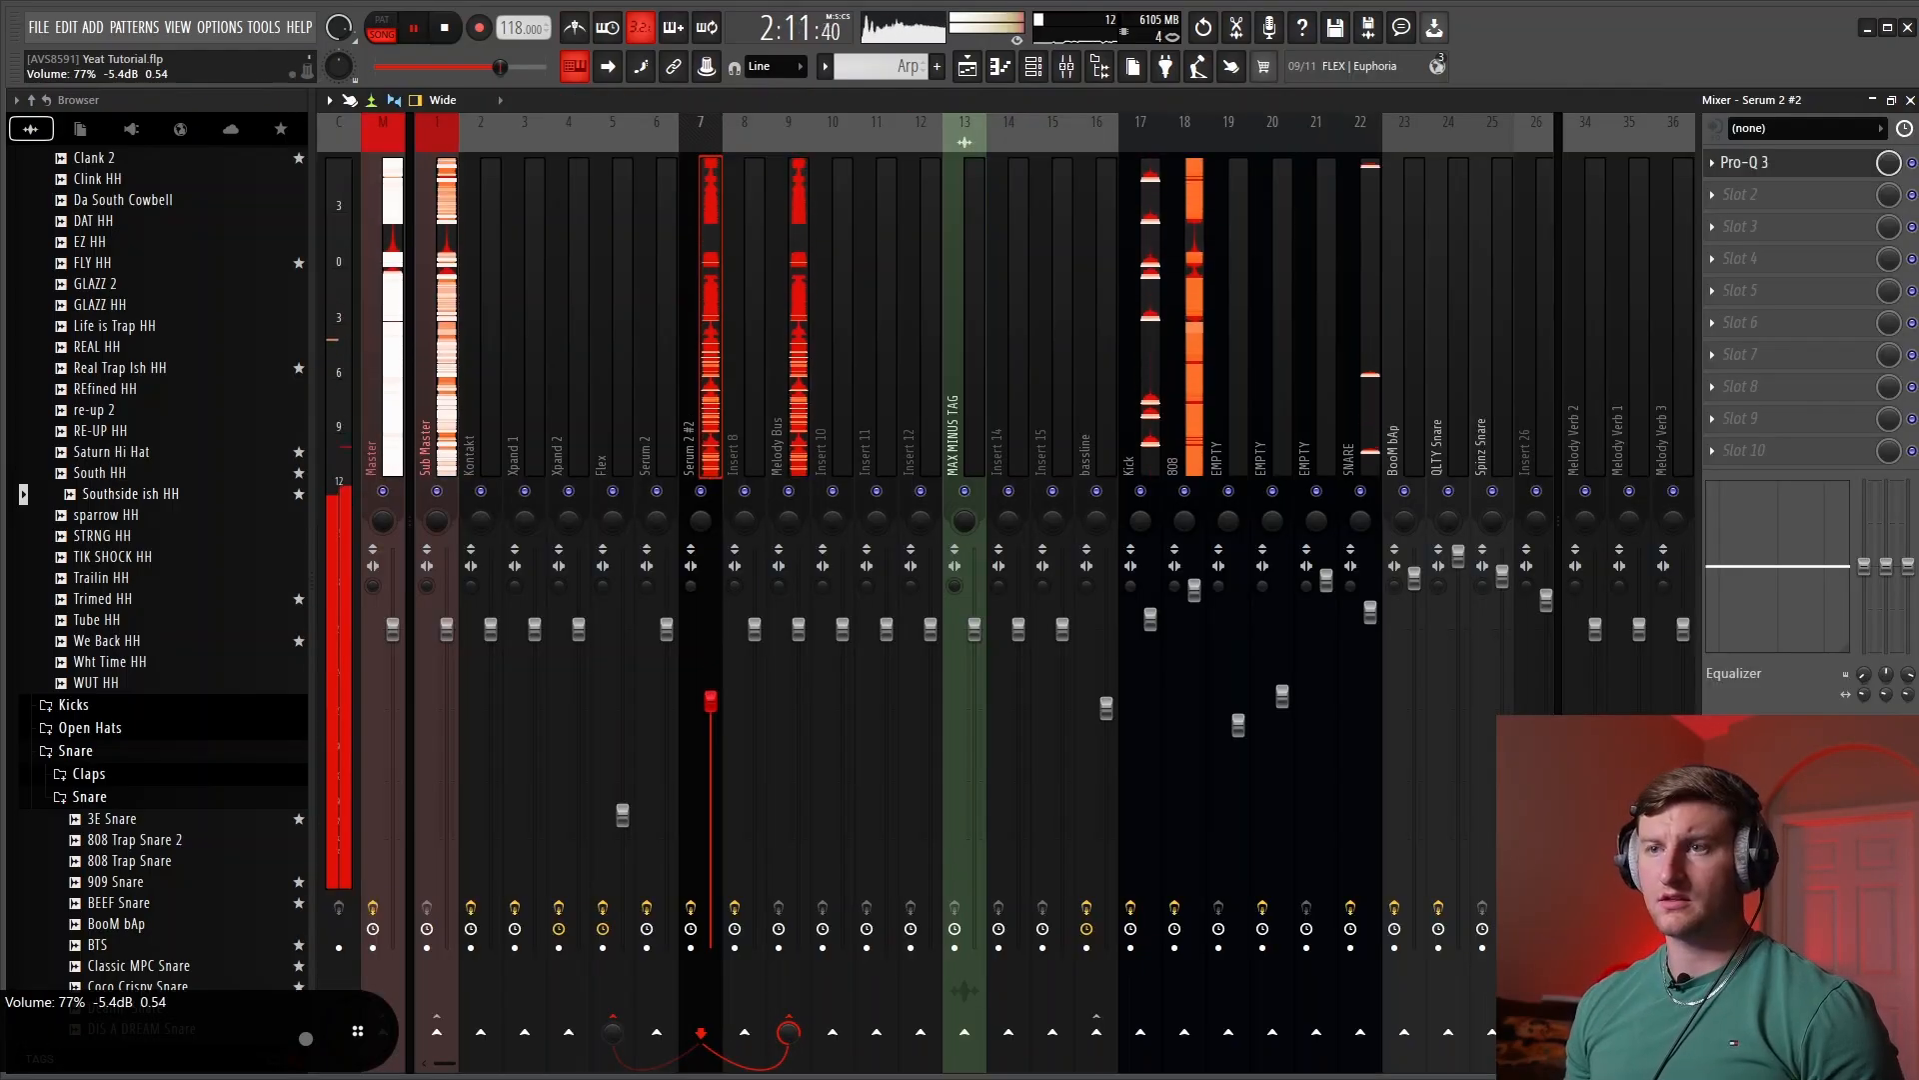
pyautogui.moveTo(711, 701); pyautogui.dragTo(711, 677)
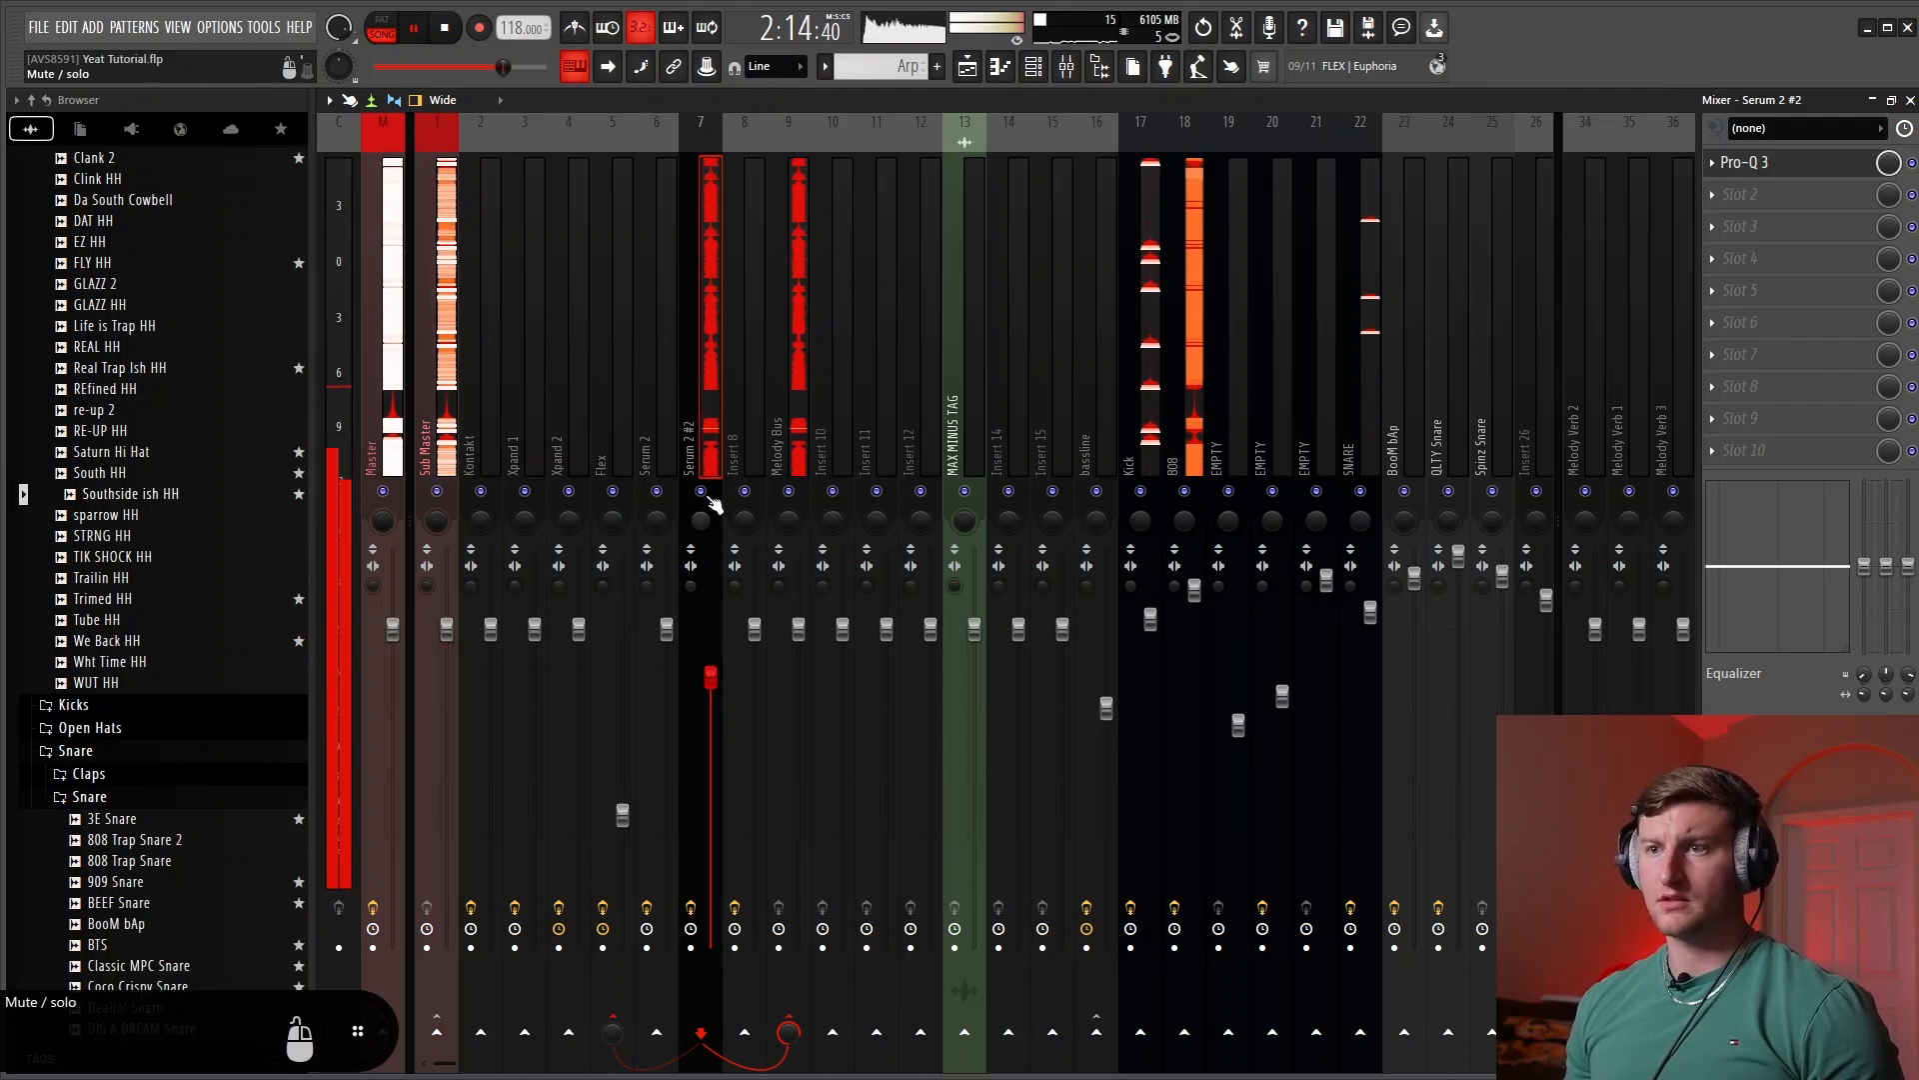
pyautogui.click(1034, 68)
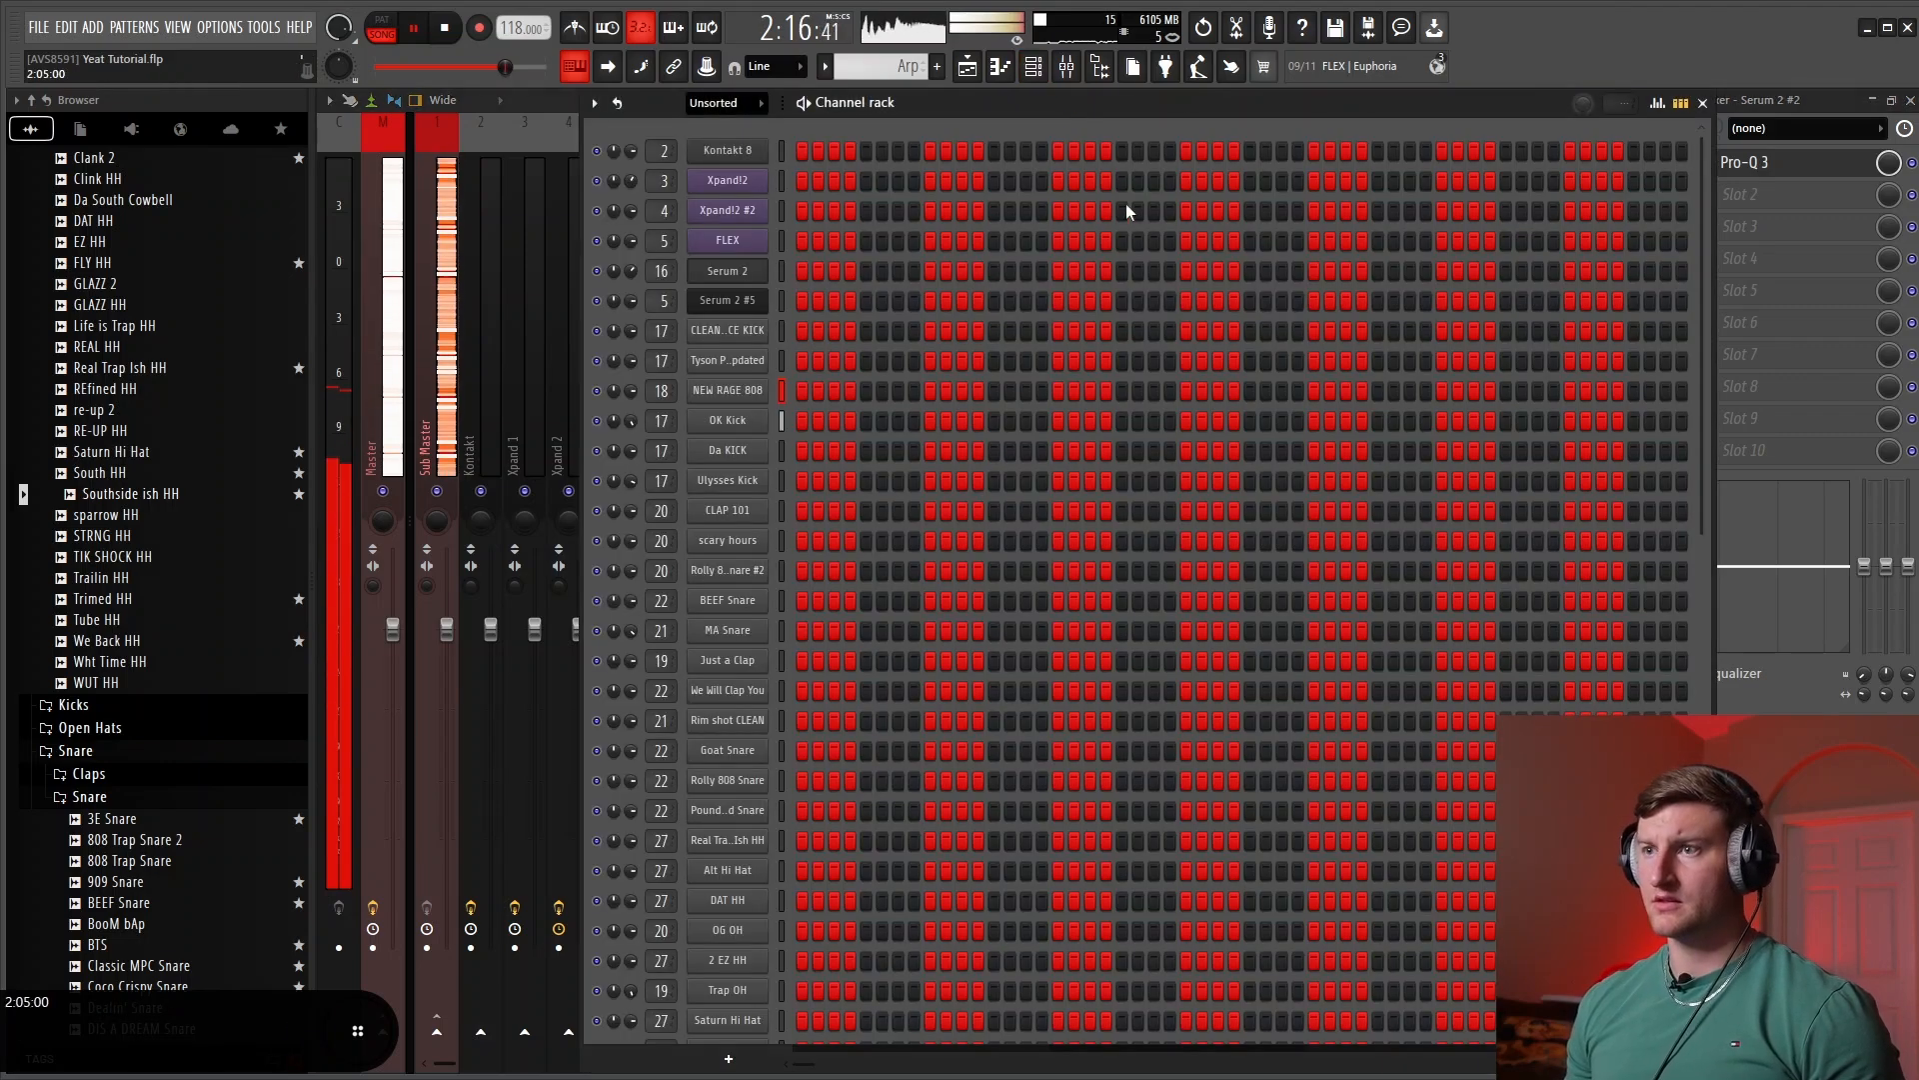
pyautogui.scroll(-10, 1042, 332)
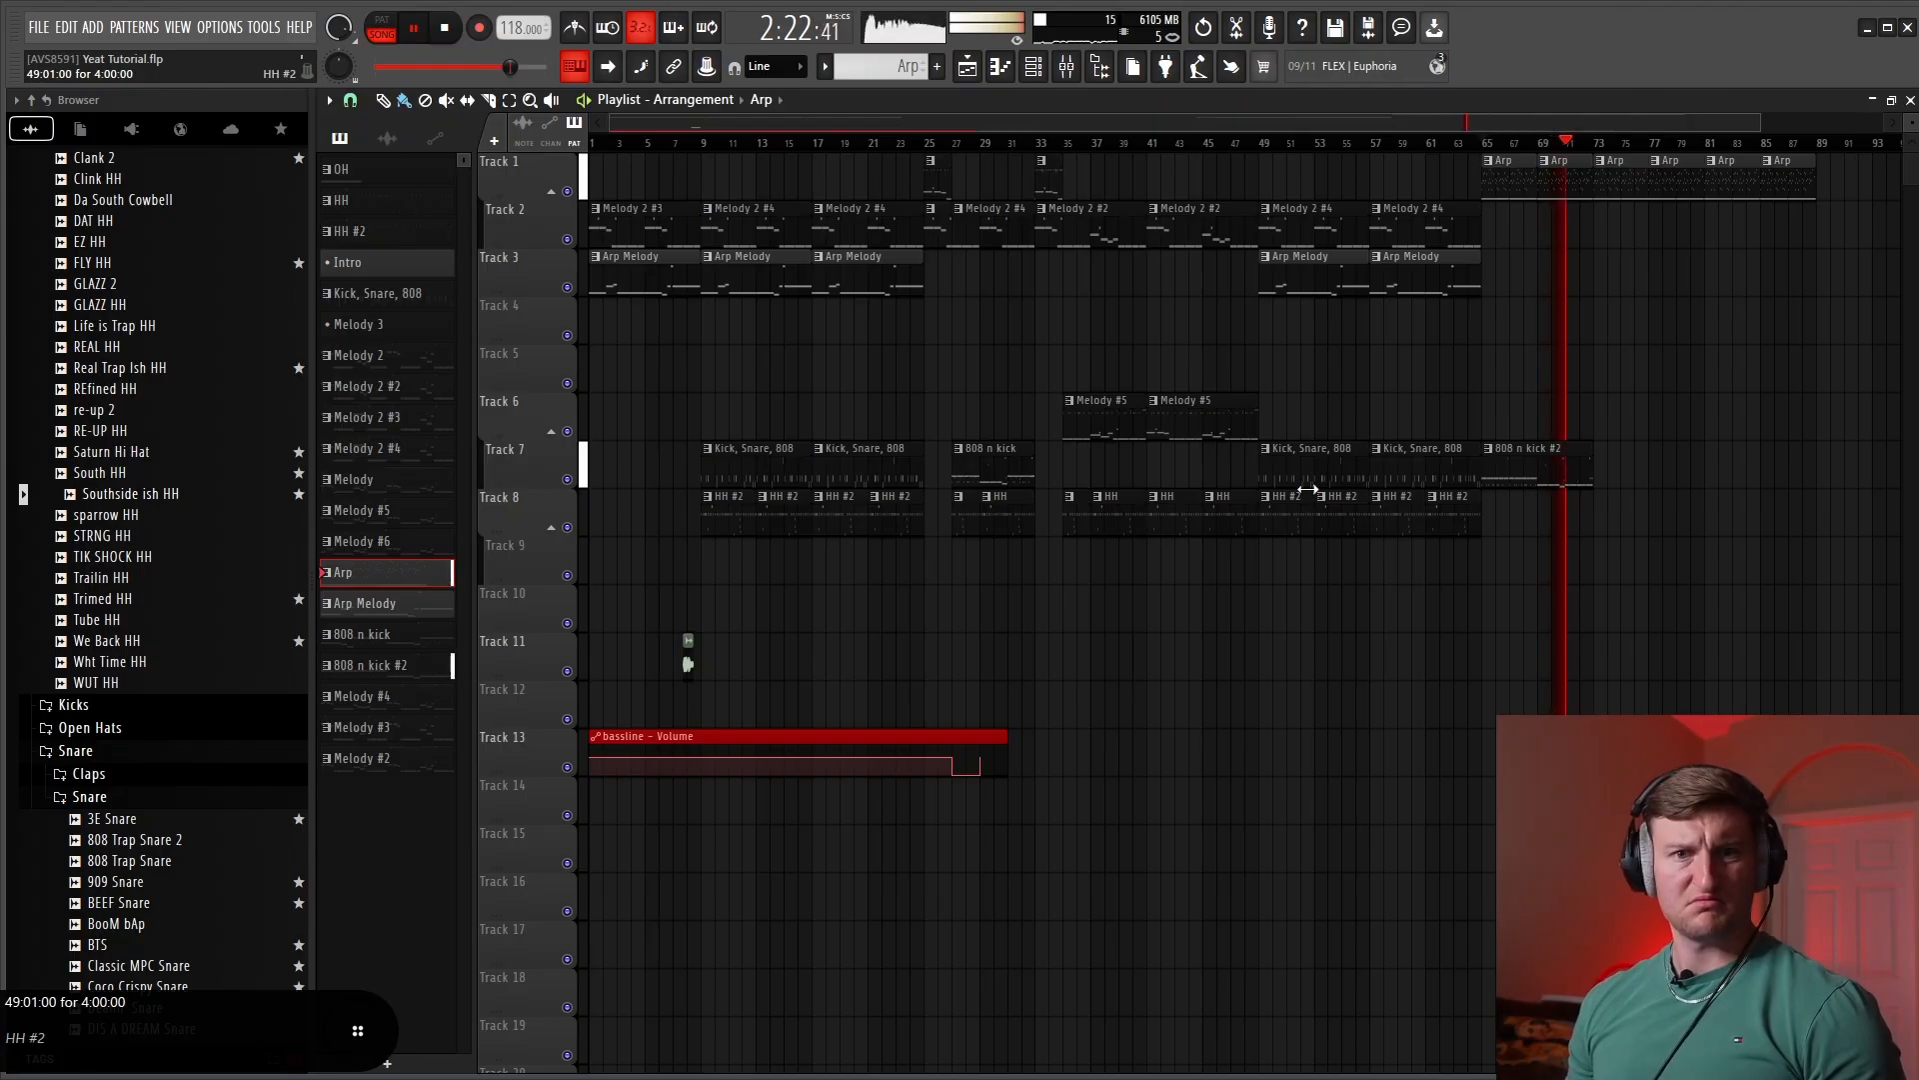
# Place another 808 n kick #2 clip on Track 7 at bar 73, directly behind the existing one
pyautogui.click(1535, 475)
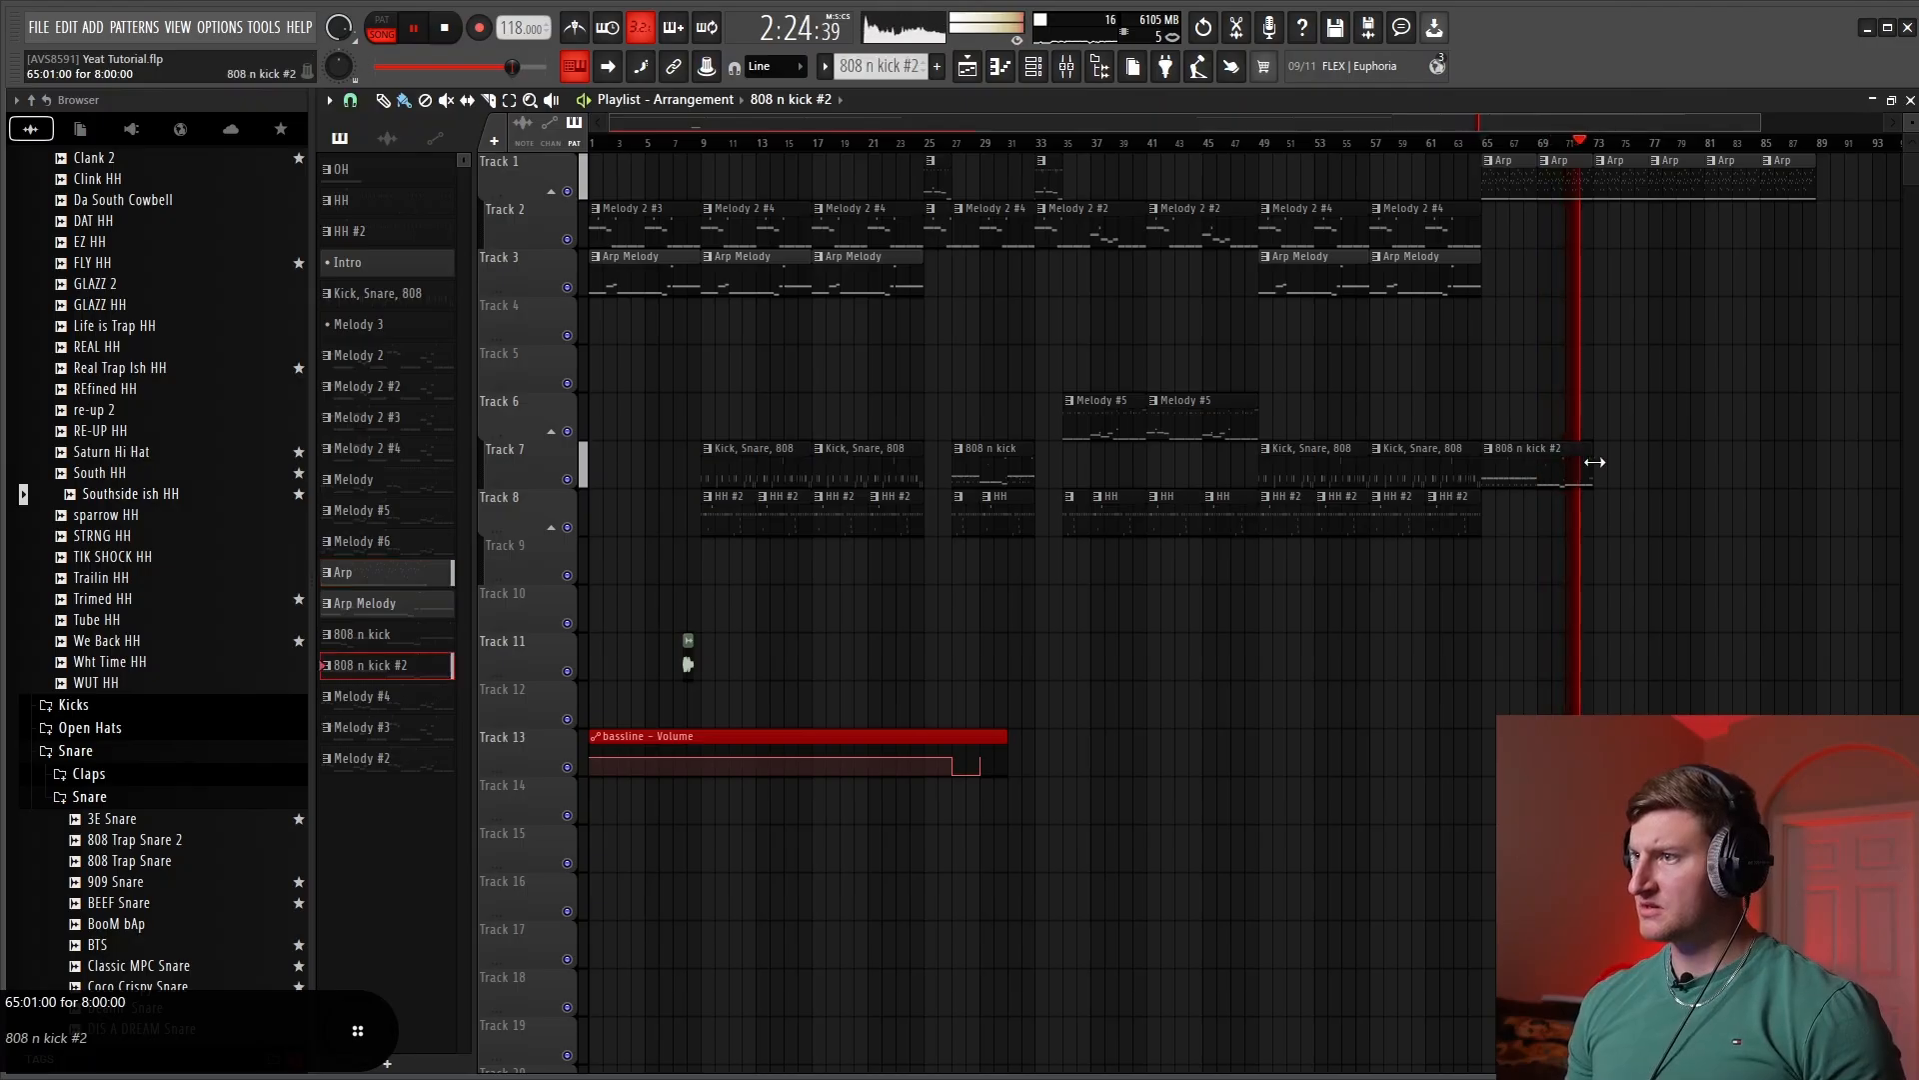
pyautogui.click(1602, 457)
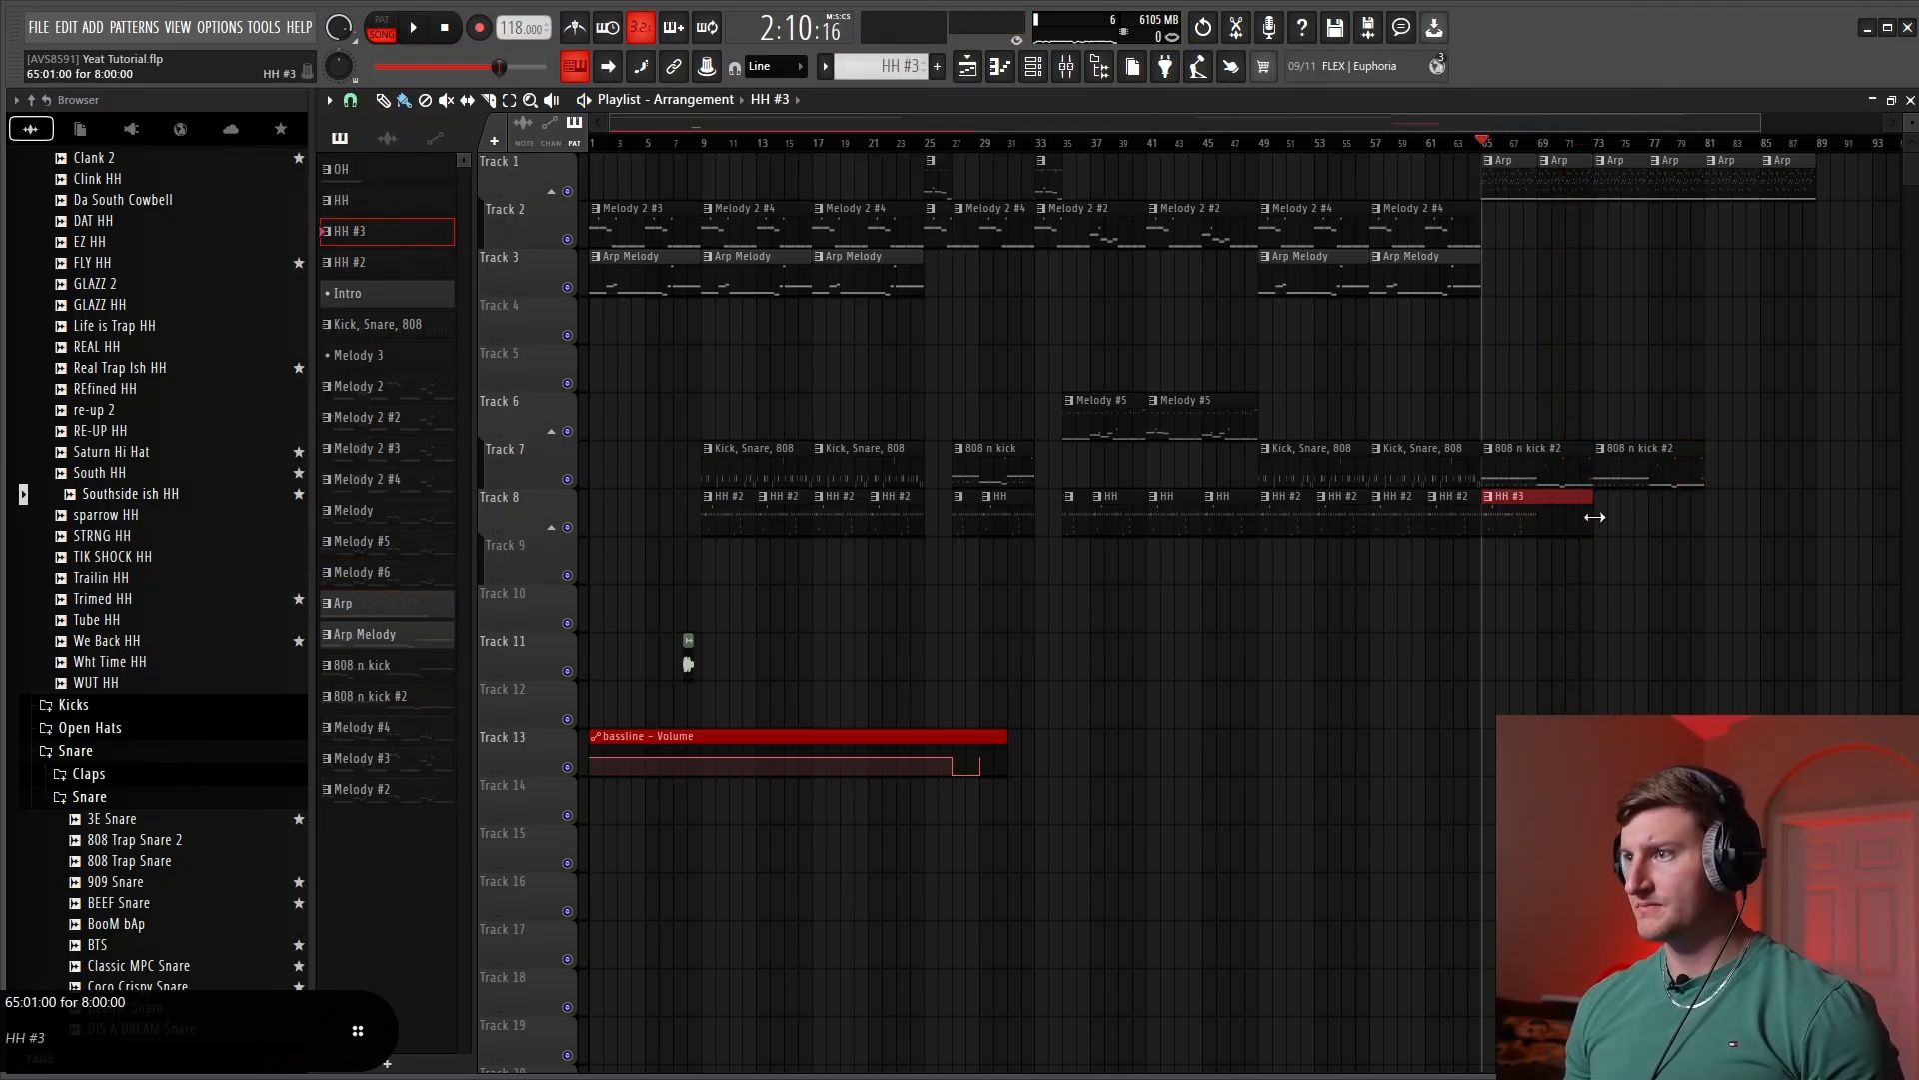
# Fill the HH #3 pattern's 51 Hi Hat part with a C5 hit on every step through the end of bar 4
pyautogui.moveTo(803, 562); pyautogui.dragTo(1709, 574)
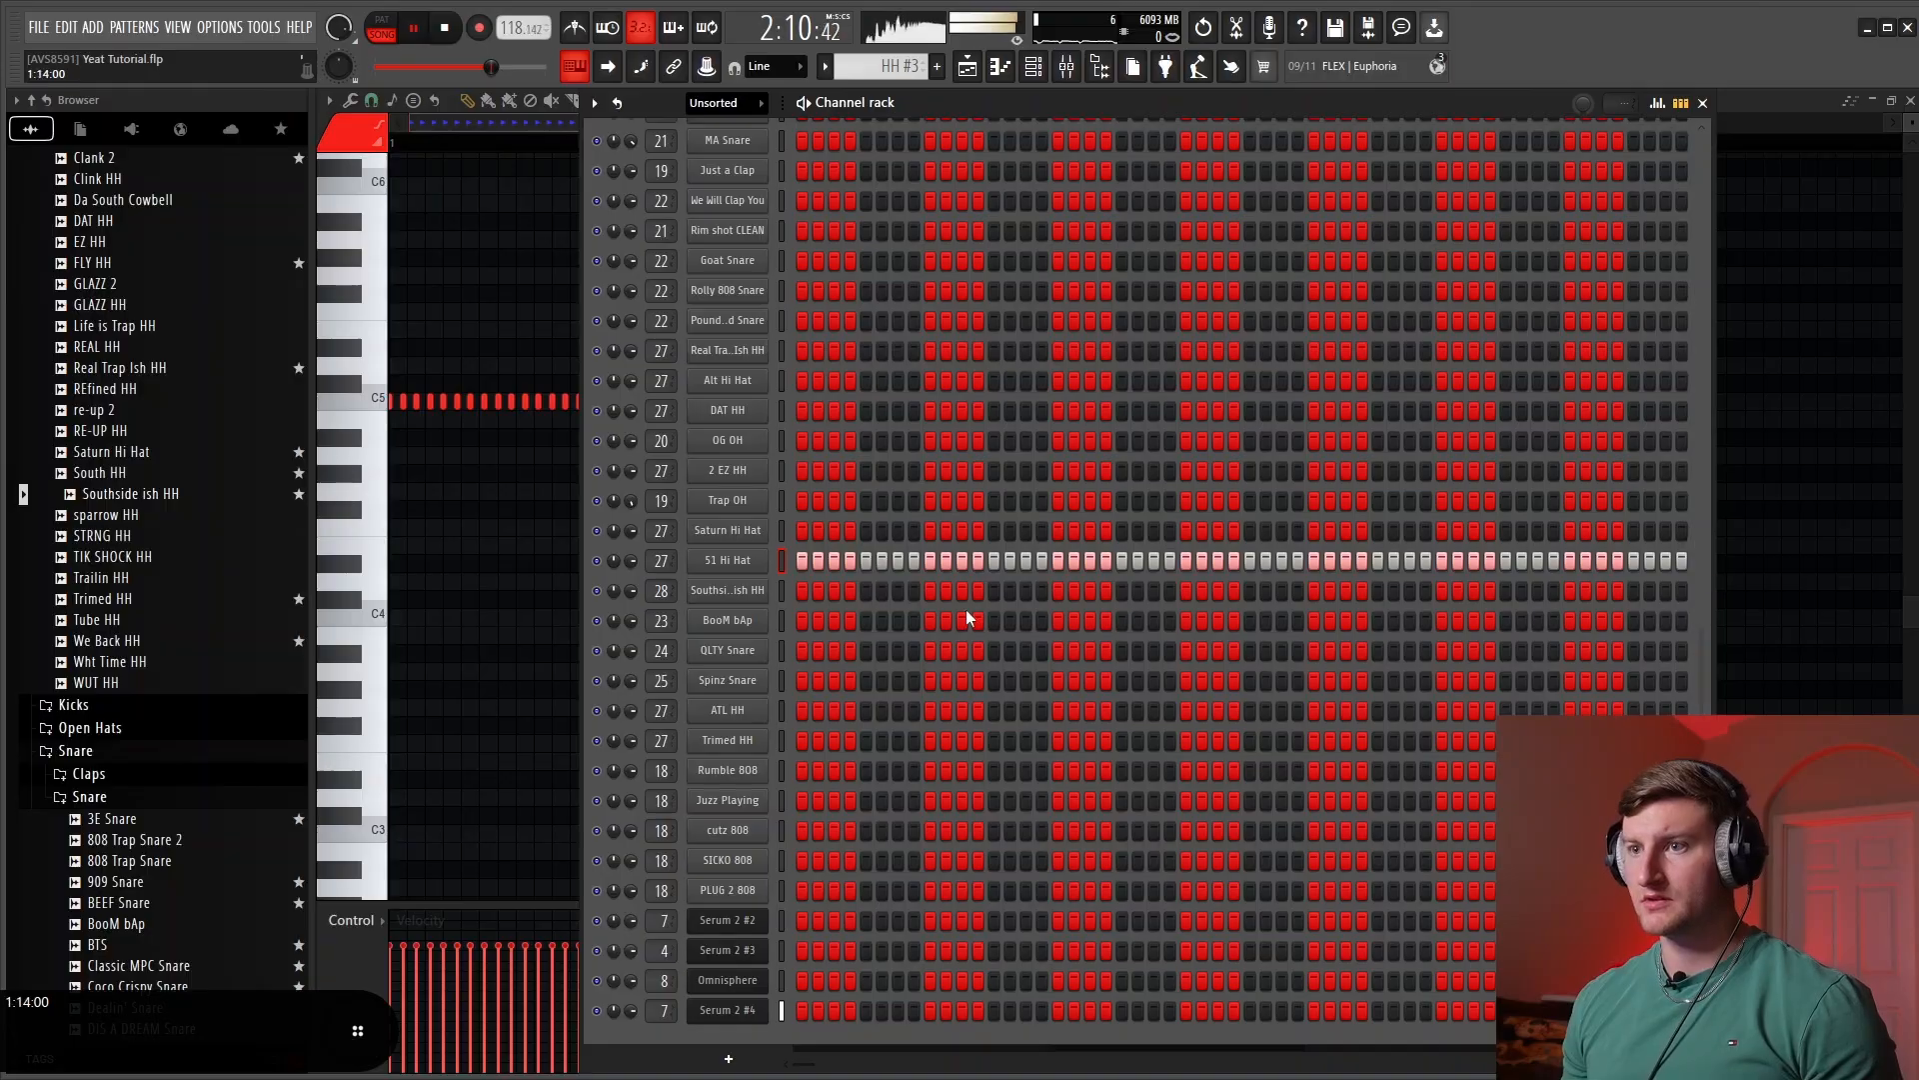
pyautogui.rightClick(766, 560)
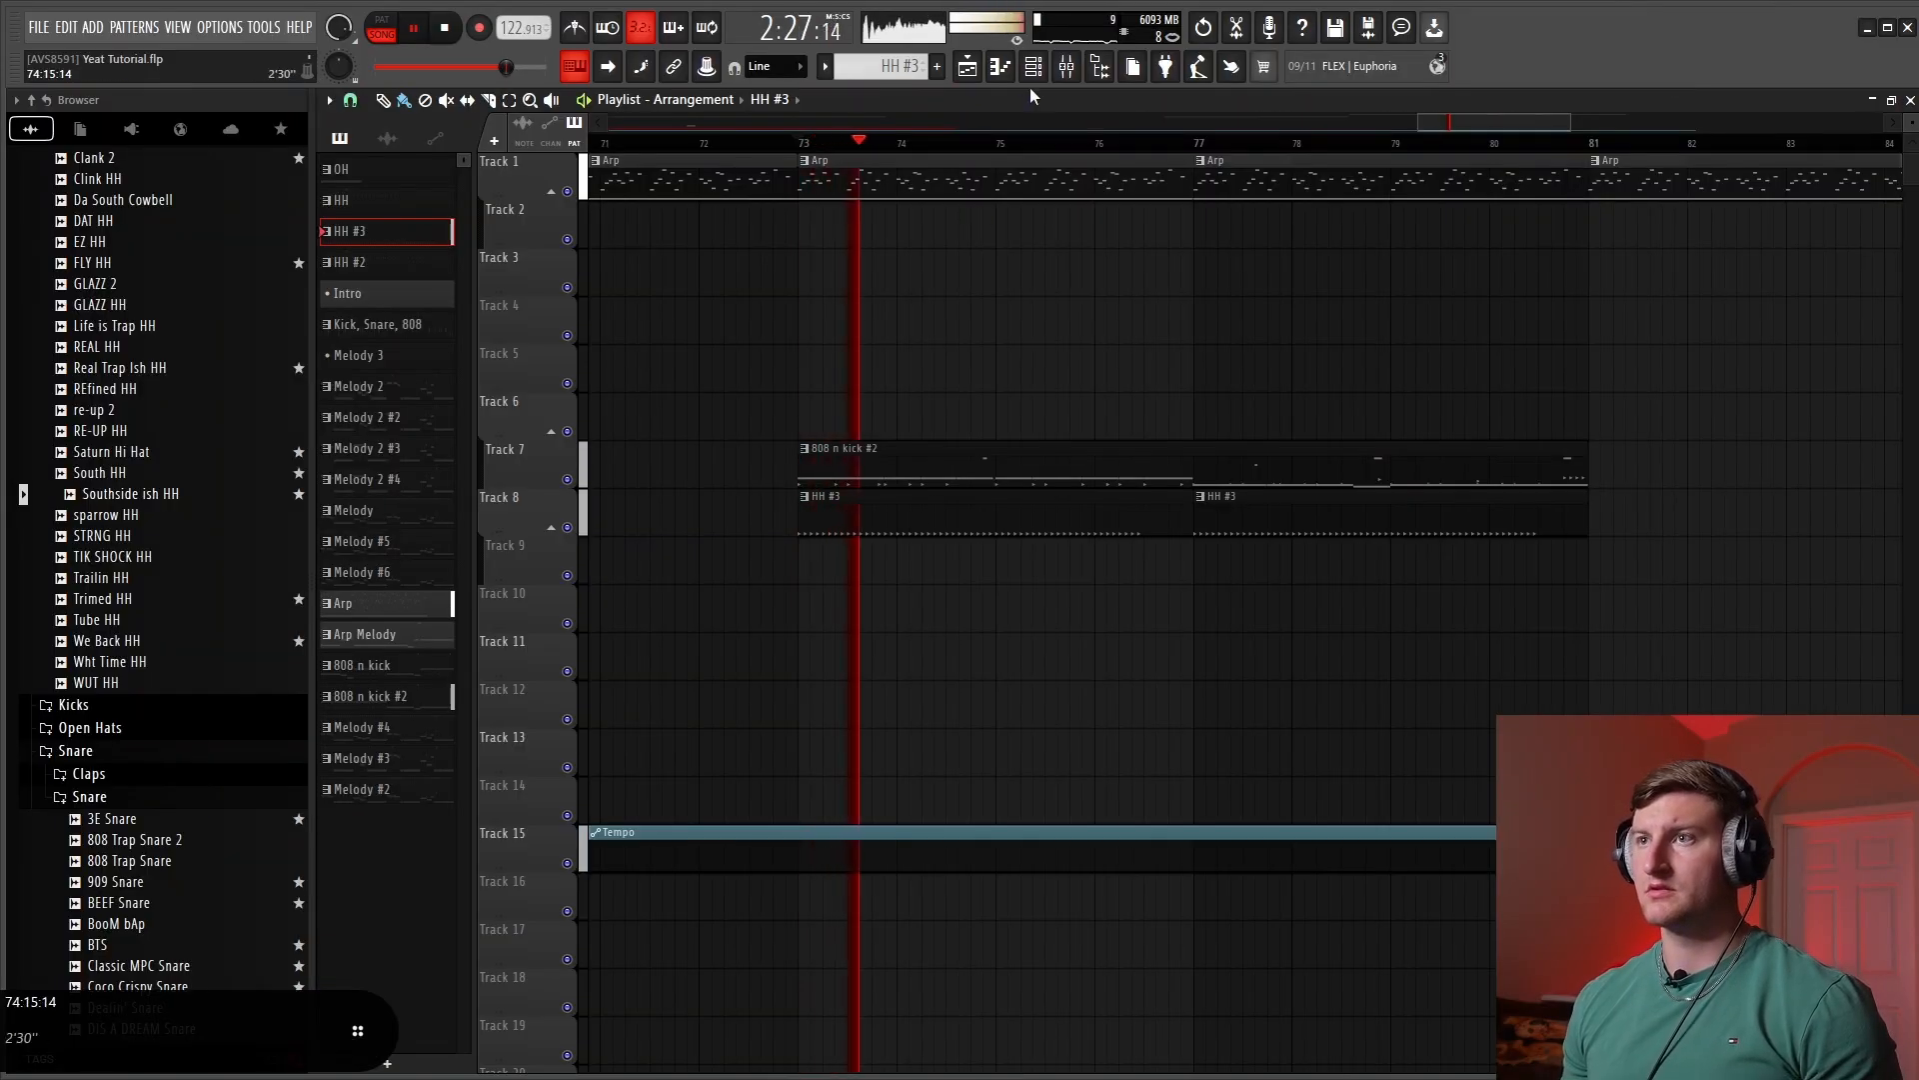
pyautogui.press('F6')
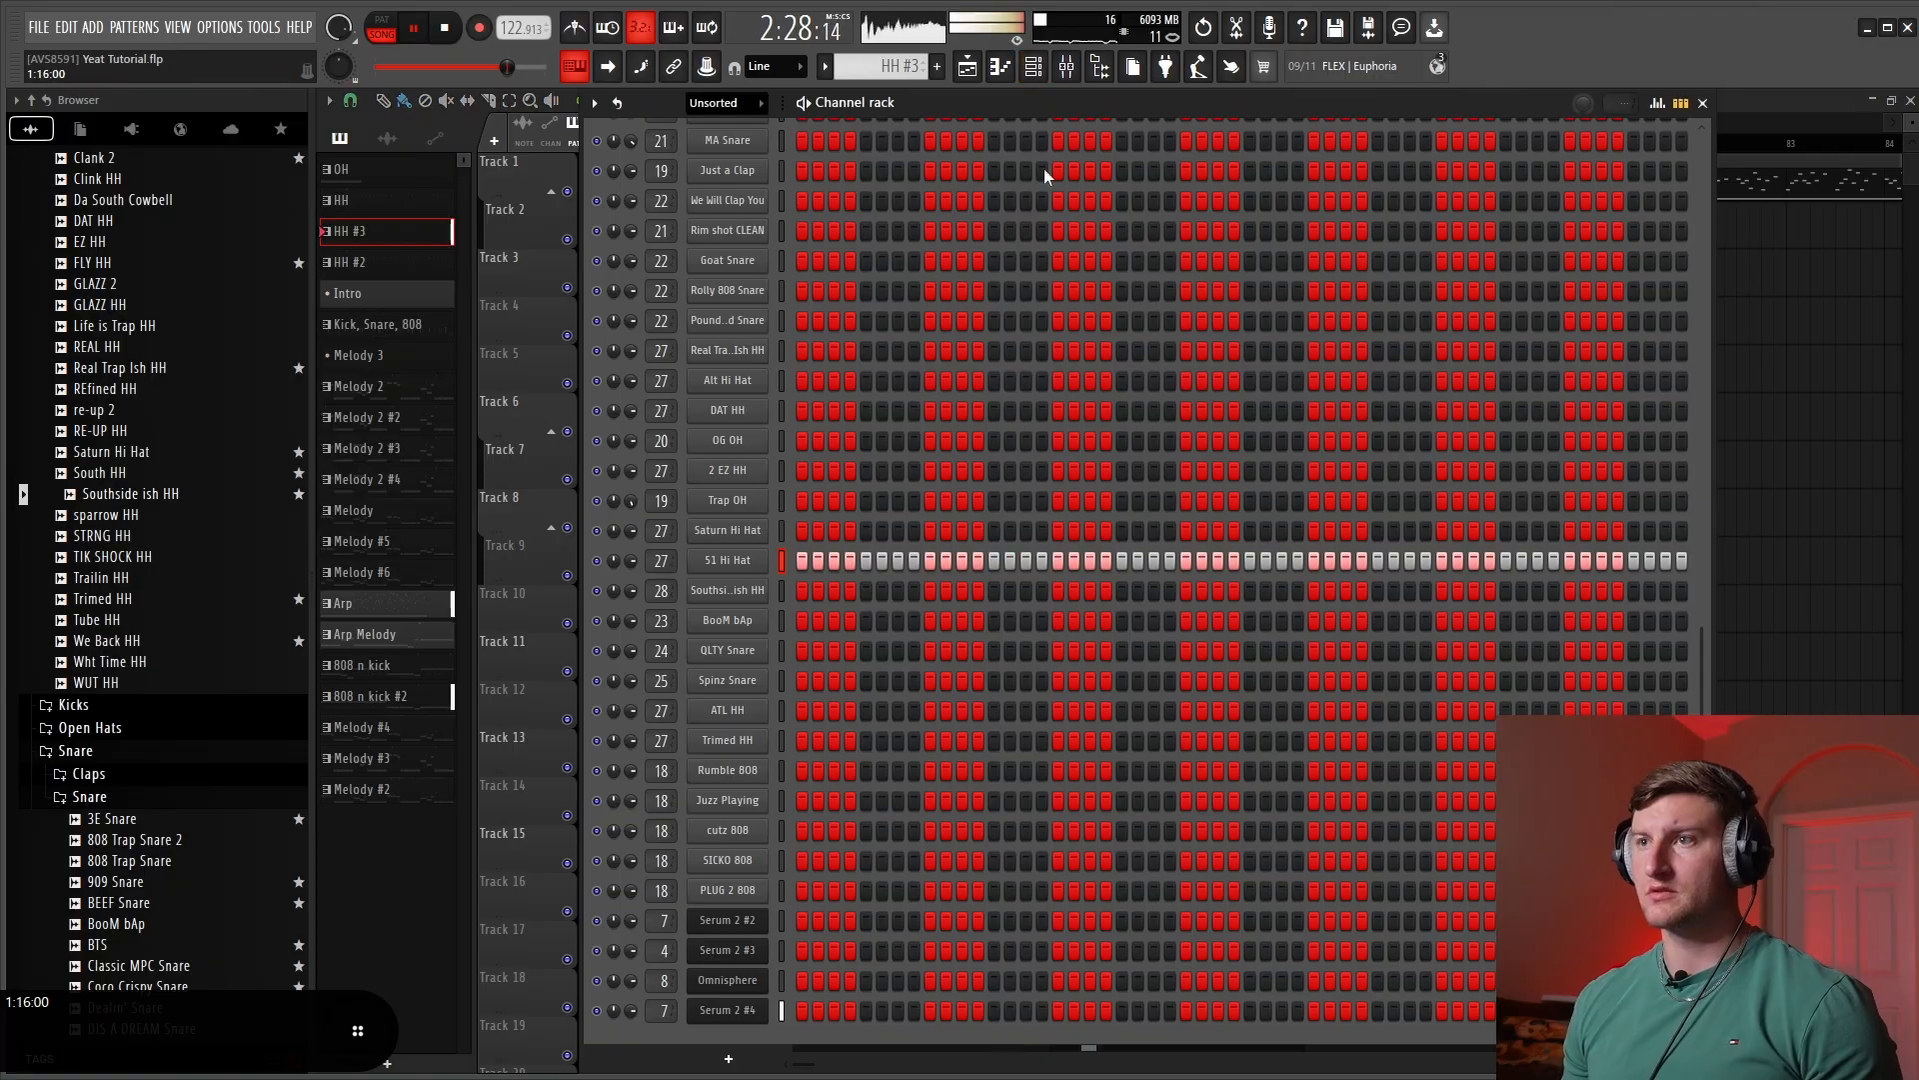
pyautogui.click(1000, 66)
pyautogui.scroll(5, 1154, 557)
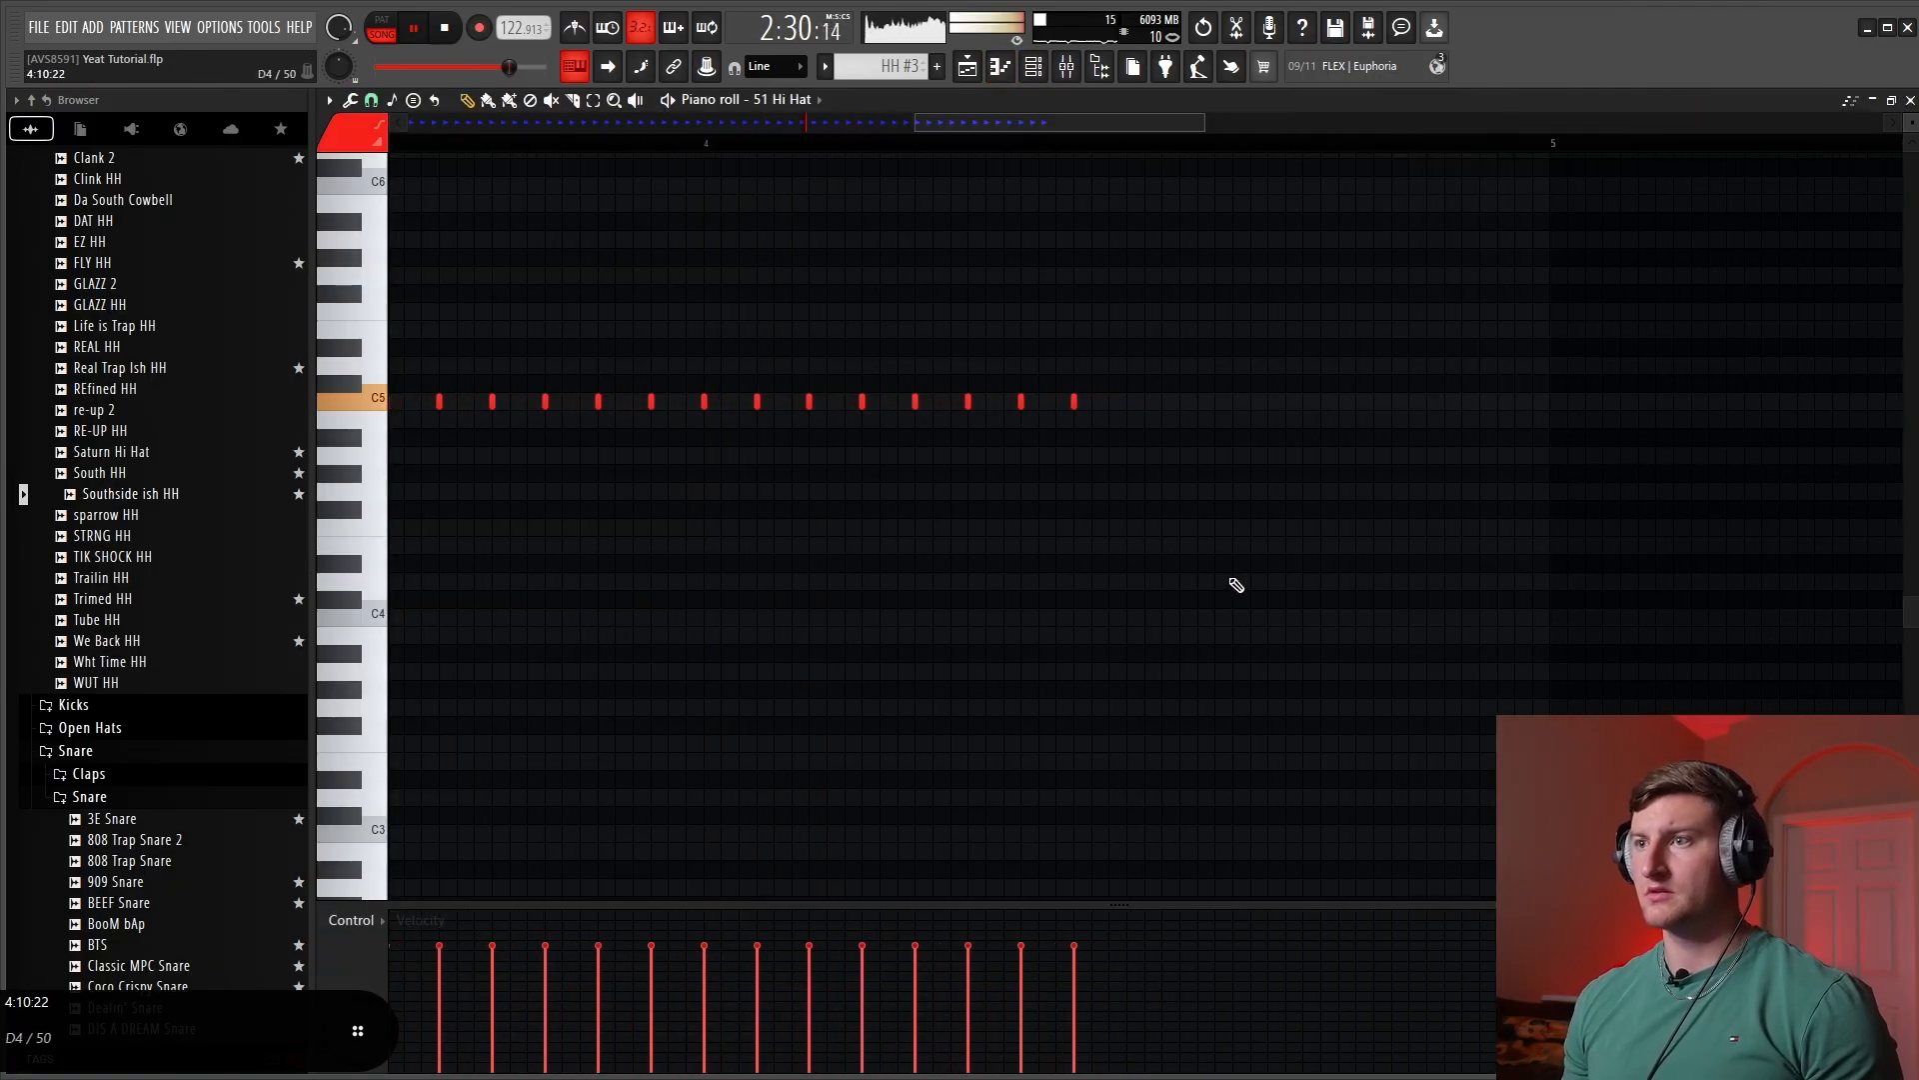
pyautogui.click(1112, 402)
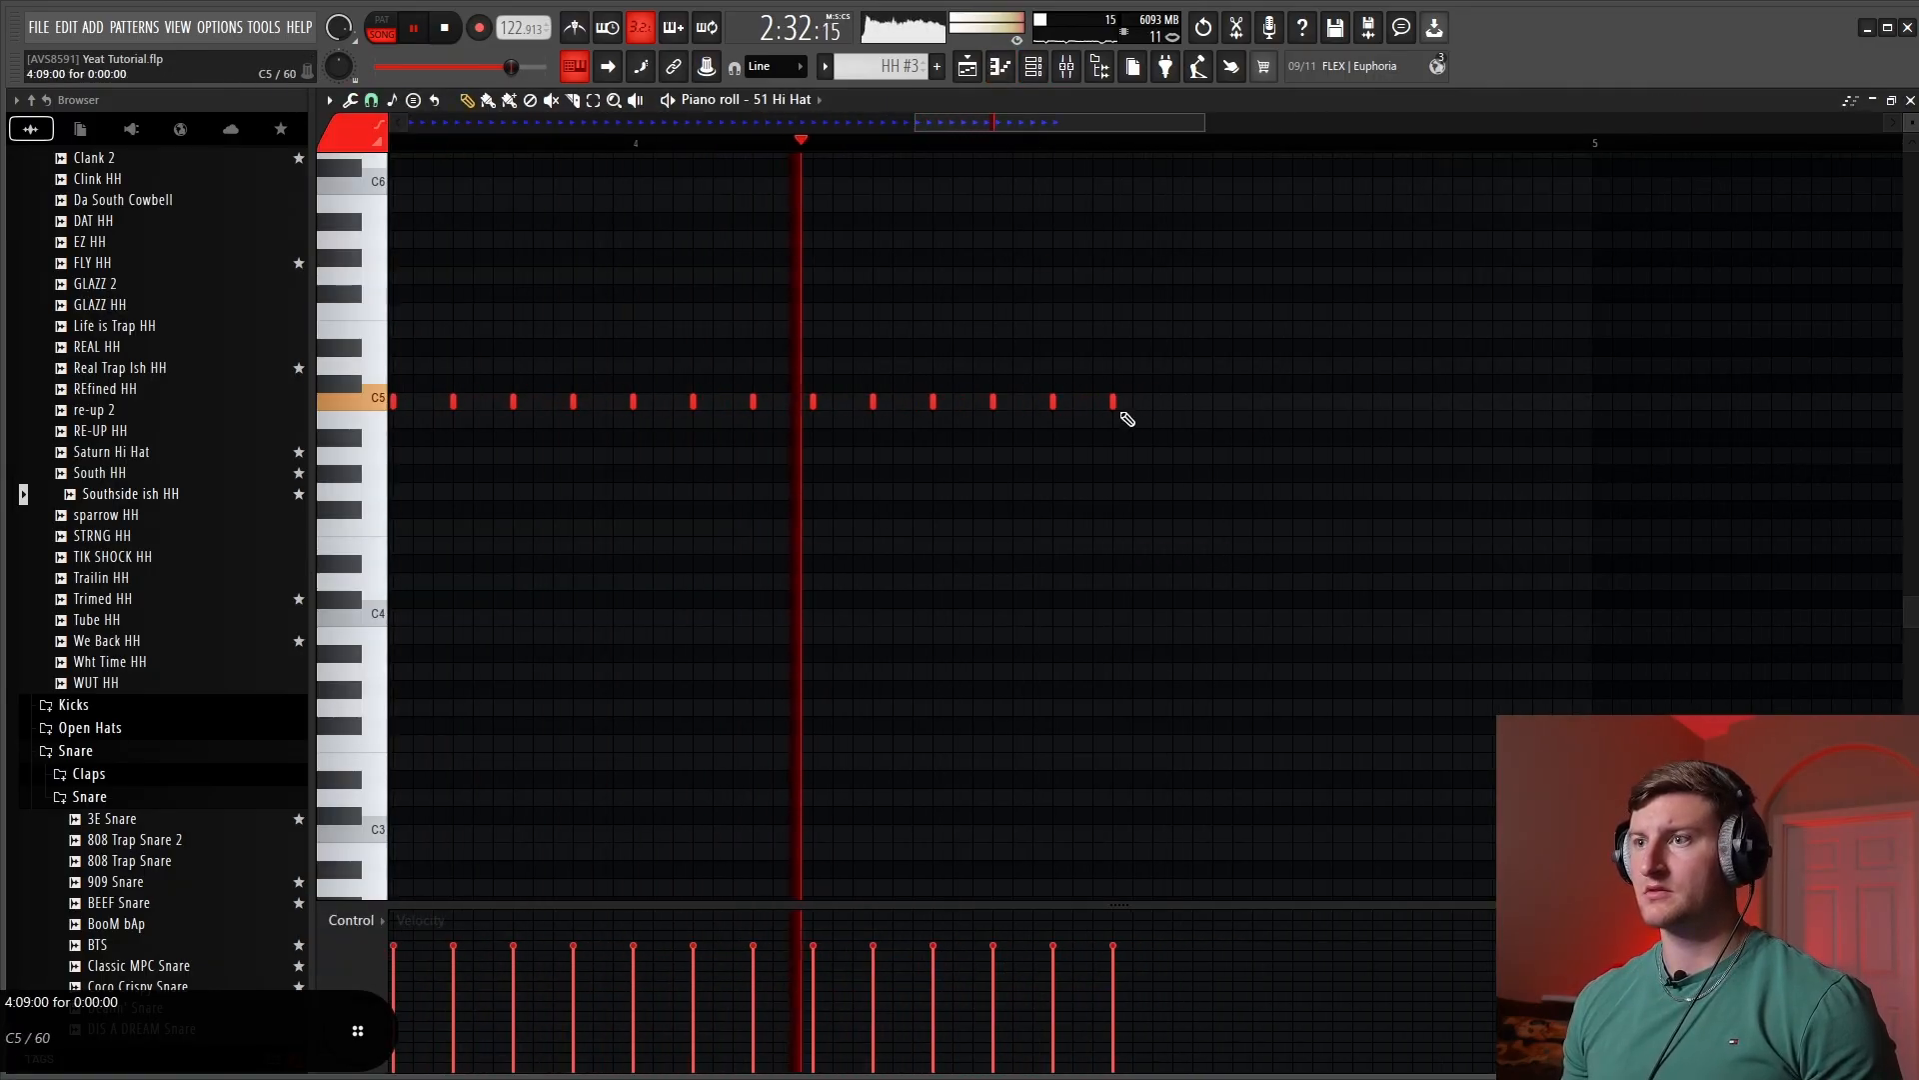
pyautogui.click(1172, 402)
pyautogui.click(1233, 401)
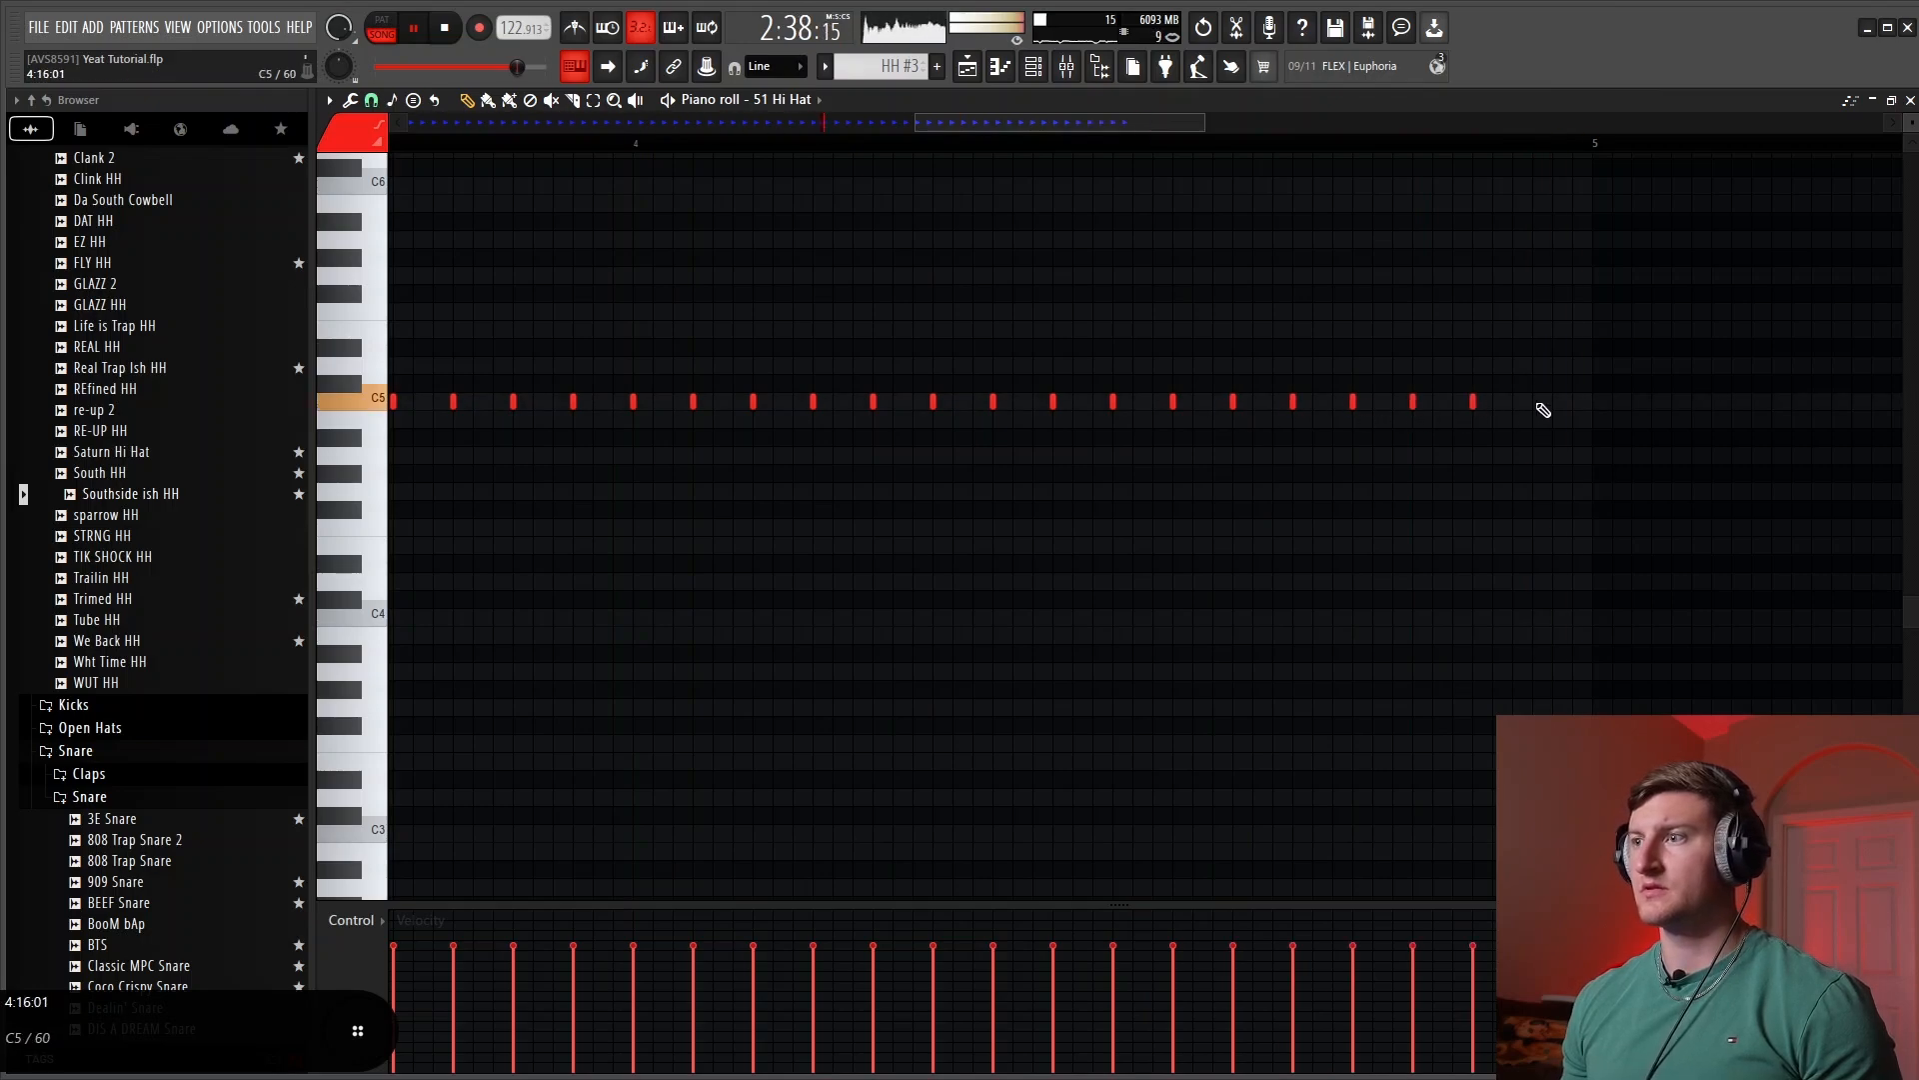
pyautogui.click(977, 72)
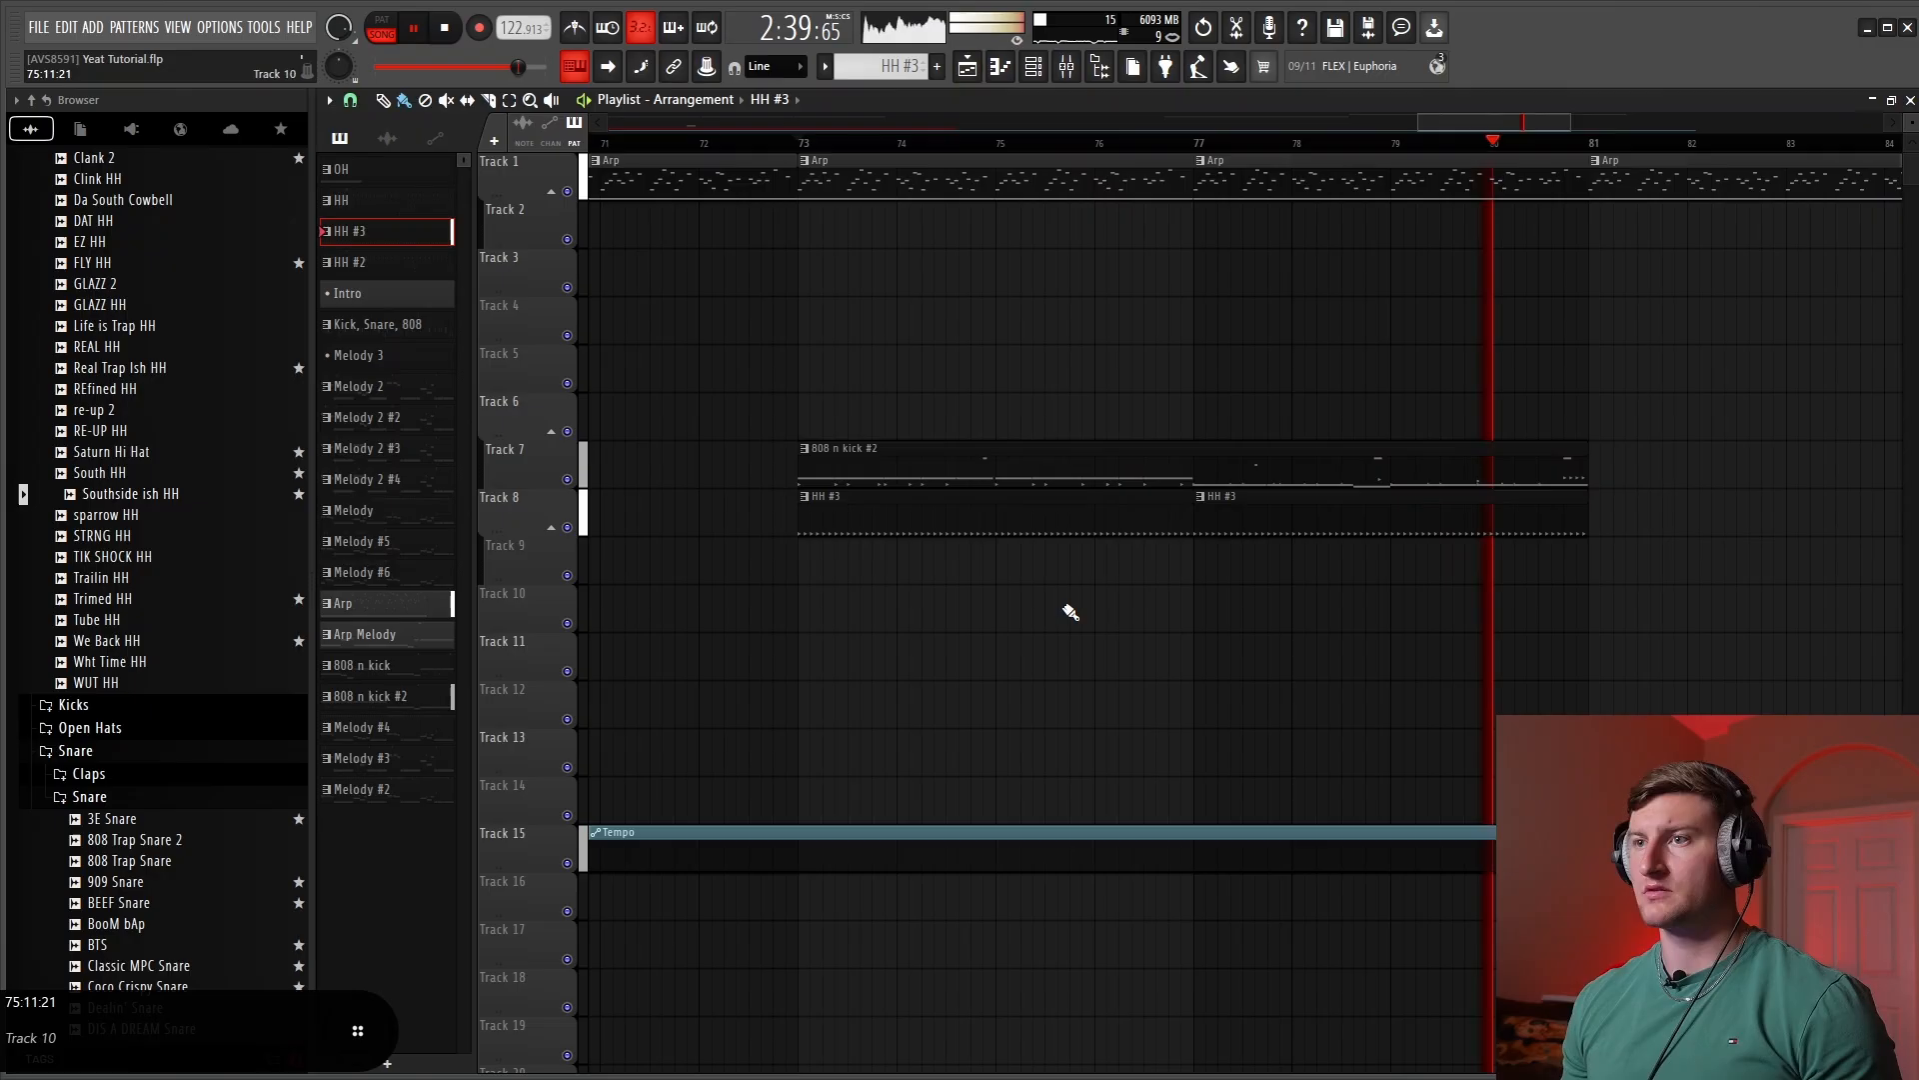
# In 808 n kick #2's Goat Snare part, extend the E5 roll closing bar 4 to four hits starting at 4:13
pyautogui.doubleClick(1022, 836)
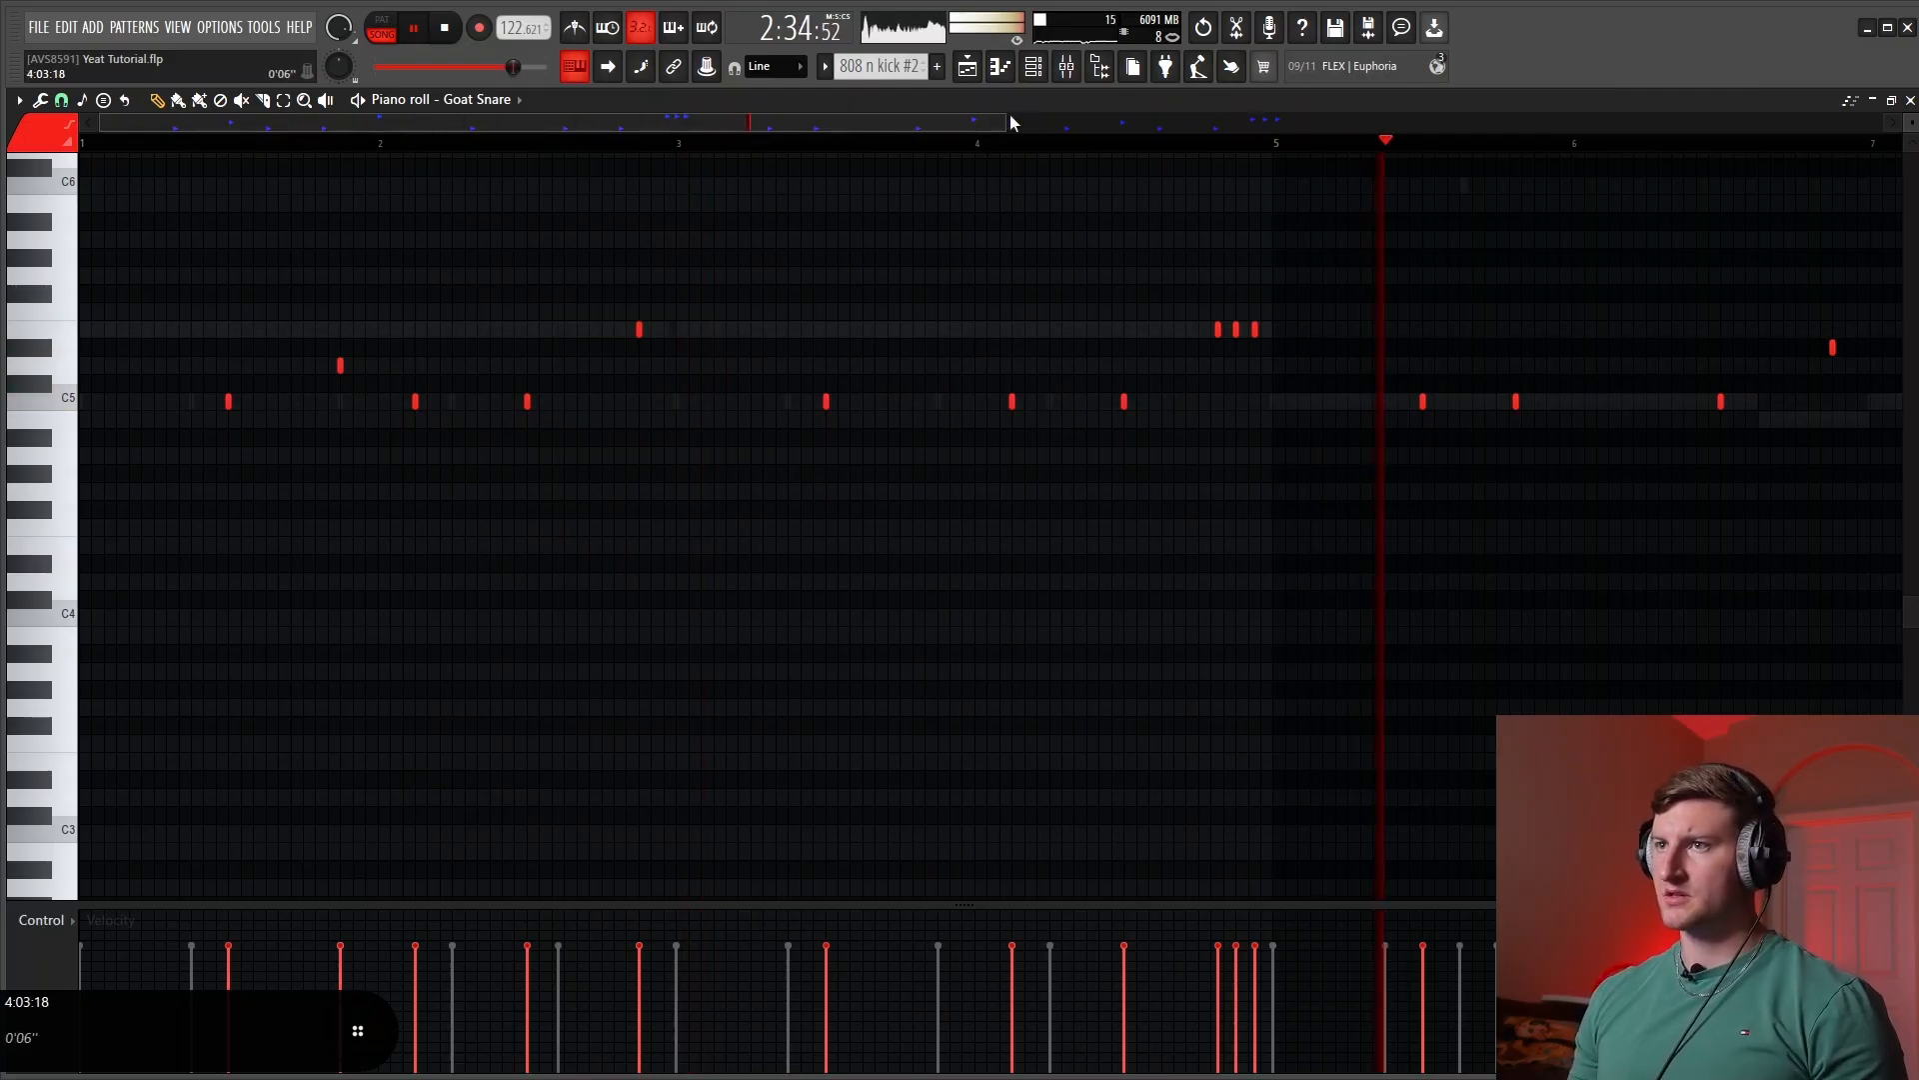
pyautogui.moveTo(1009, 122); pyautogui.dragTo(1247, 122)
pyautogui.scroll(3, 946, 416)
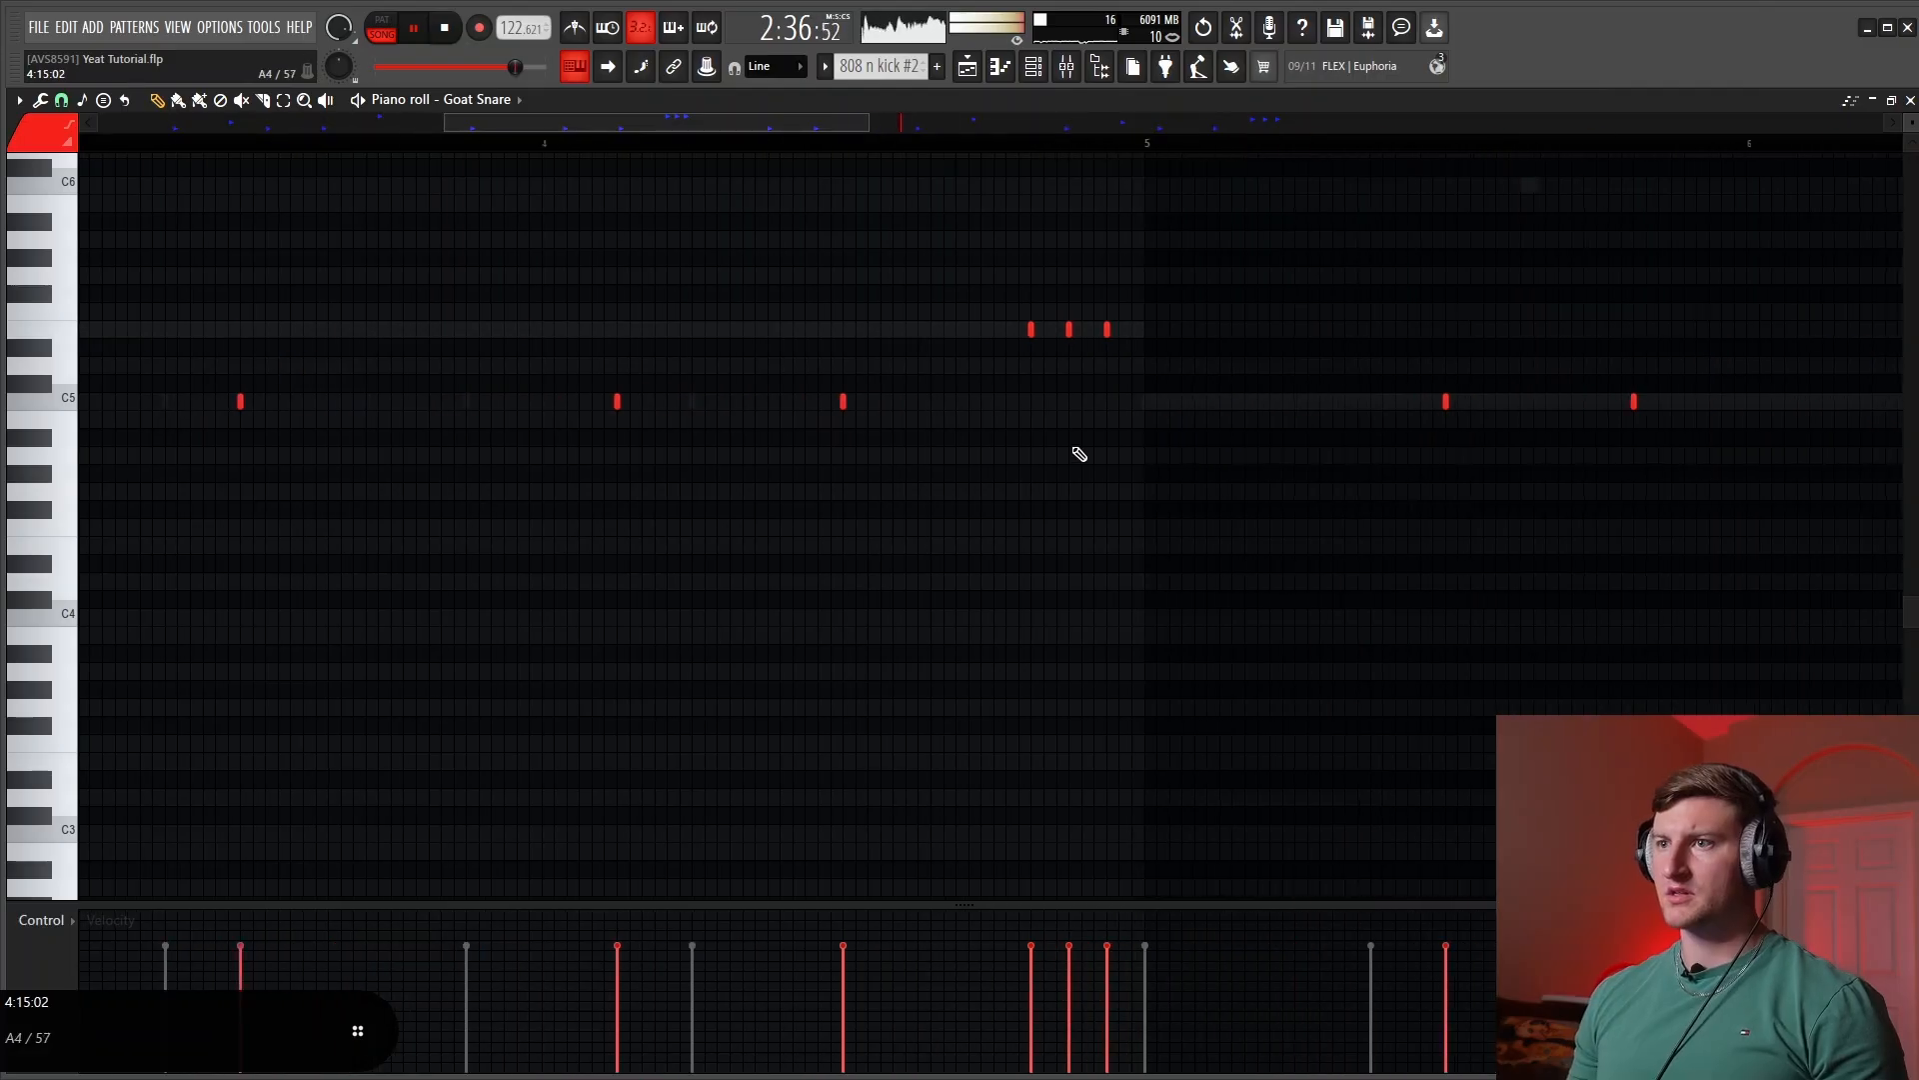
pyautogui.scroll(2, 1072, 445)
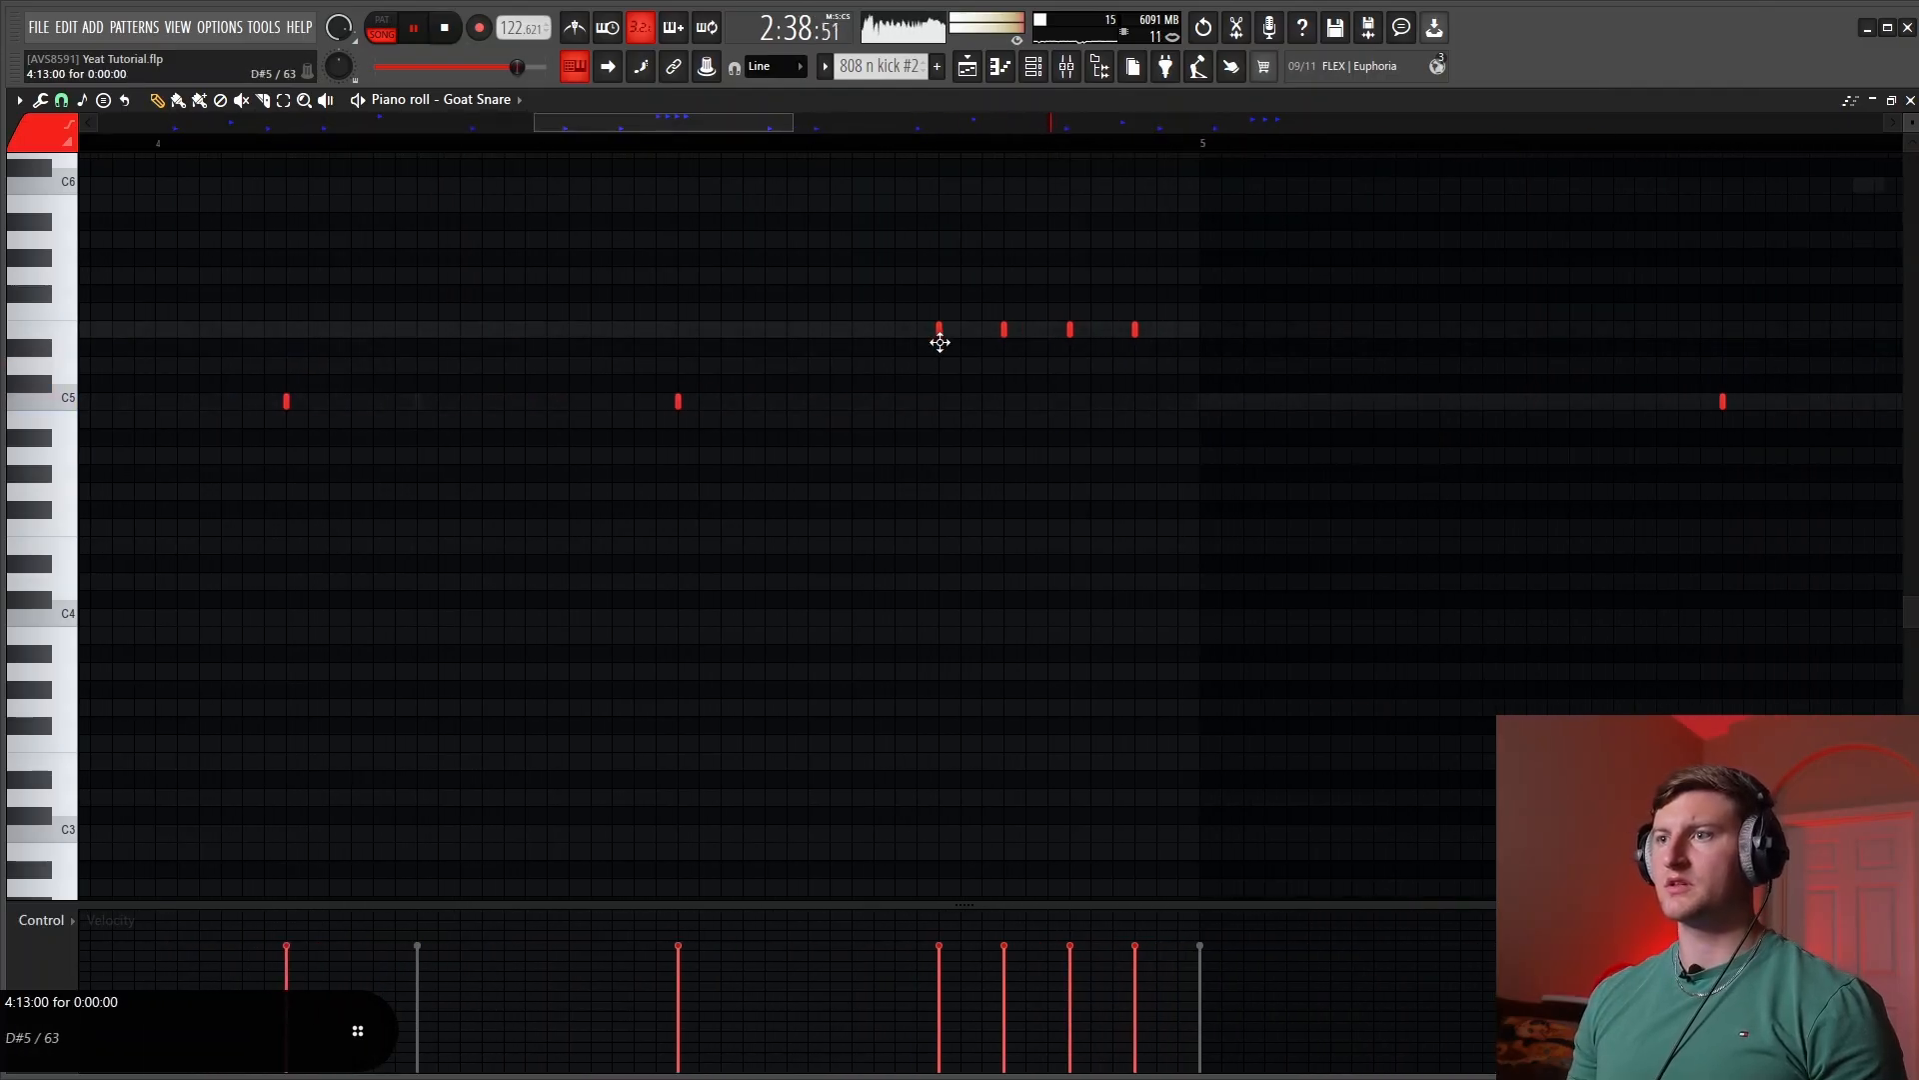
pyautogui.moveTo(793, 120); pyautogui.dragTo(1576, 165)
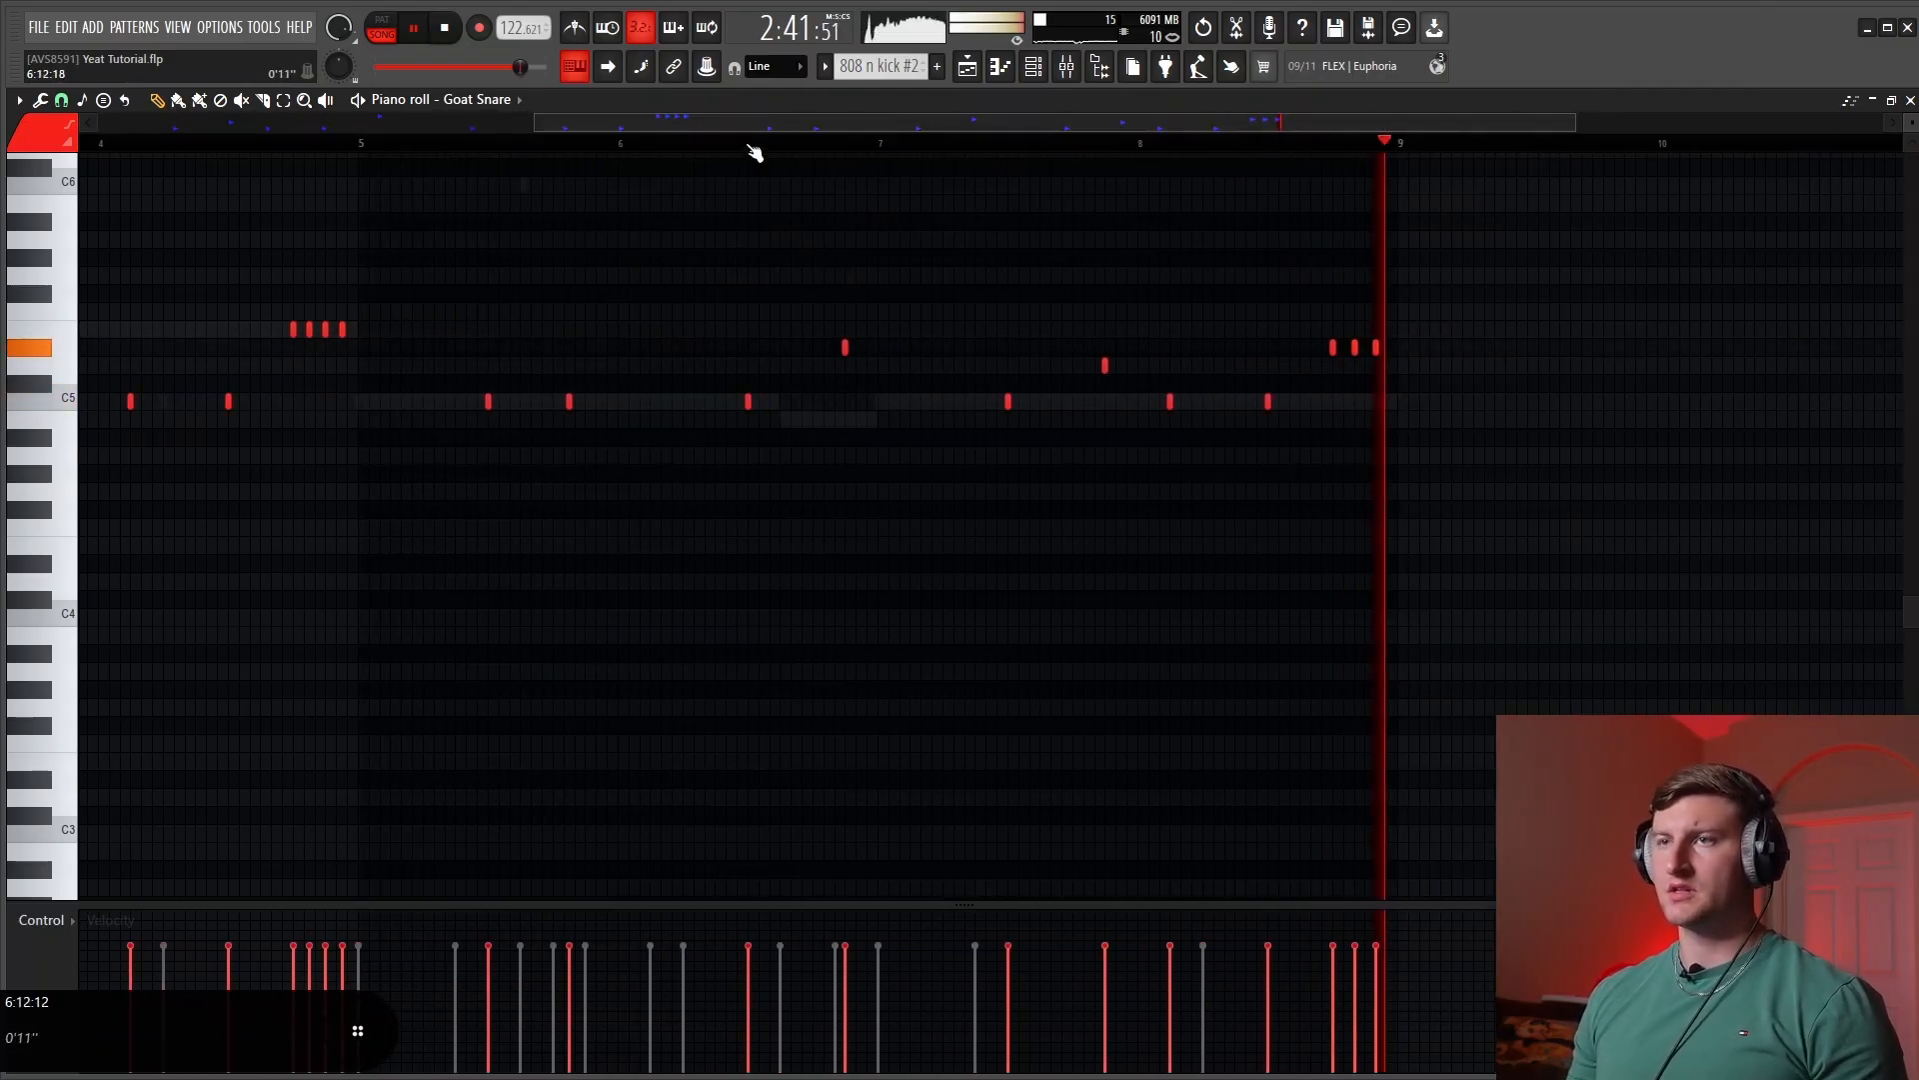
pyautogui.click(970, 67)
pyautogui.press('space')
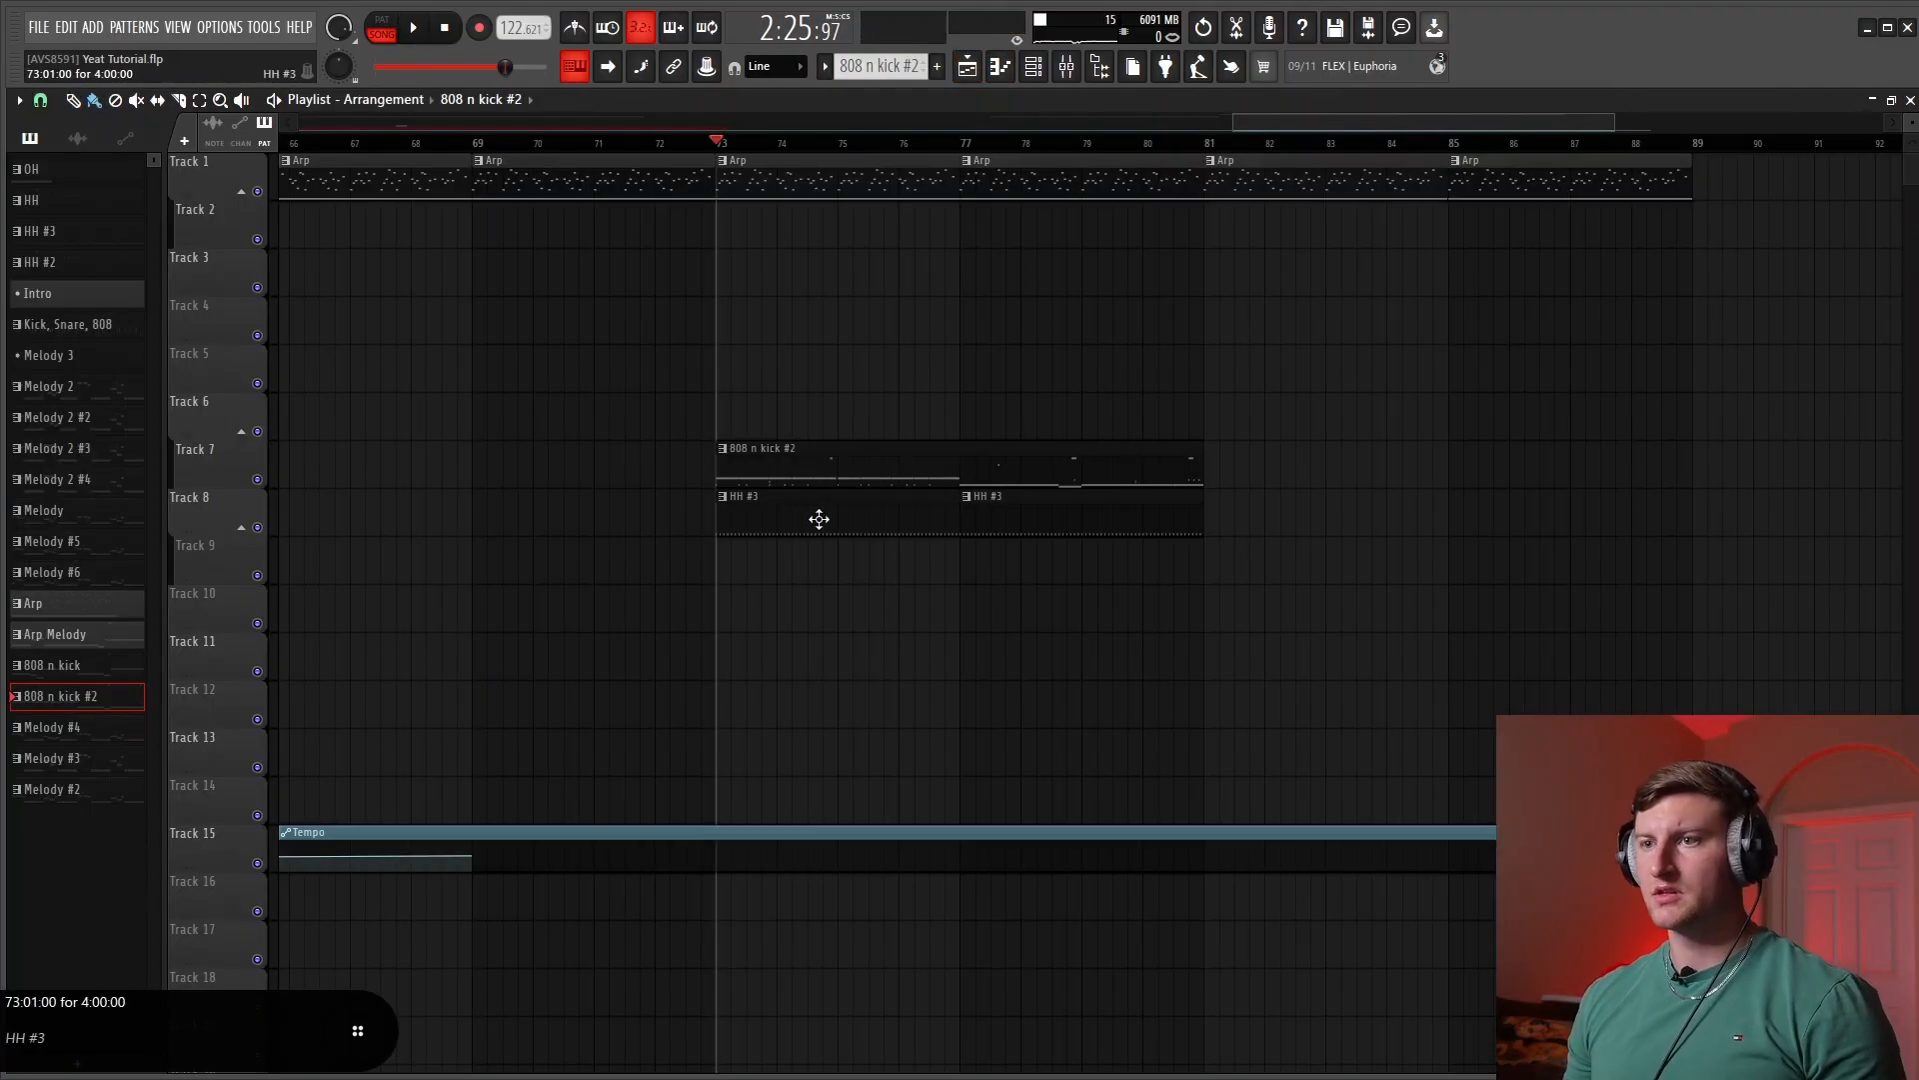
# In 808 n kick #2's NEW RAGE 808 part, delete the E5 note crossing into bar 2 and shorten the note before it
pyautogui.click(1034, 66)
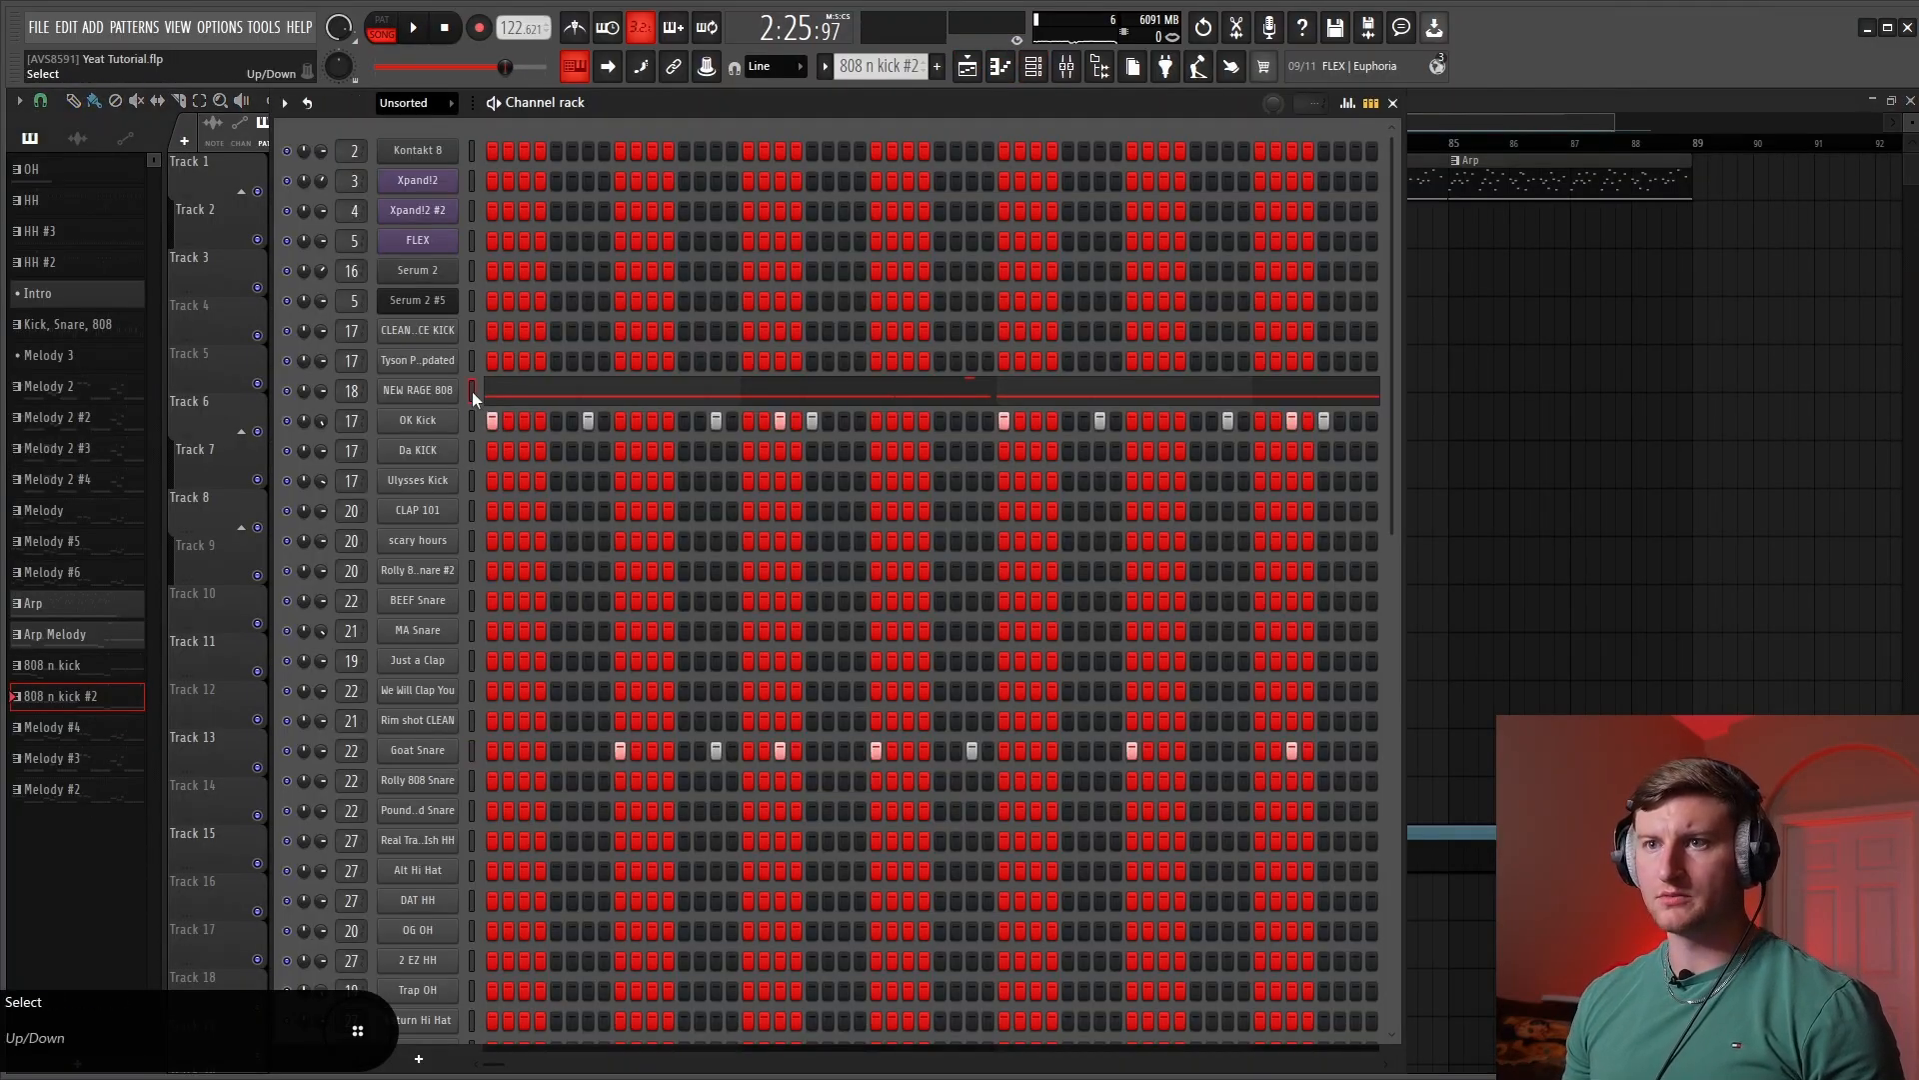
pyautogui.click(999, 66)
pyautogui.moveTo(536, 124); pyautogui.dragTo(98, 136)
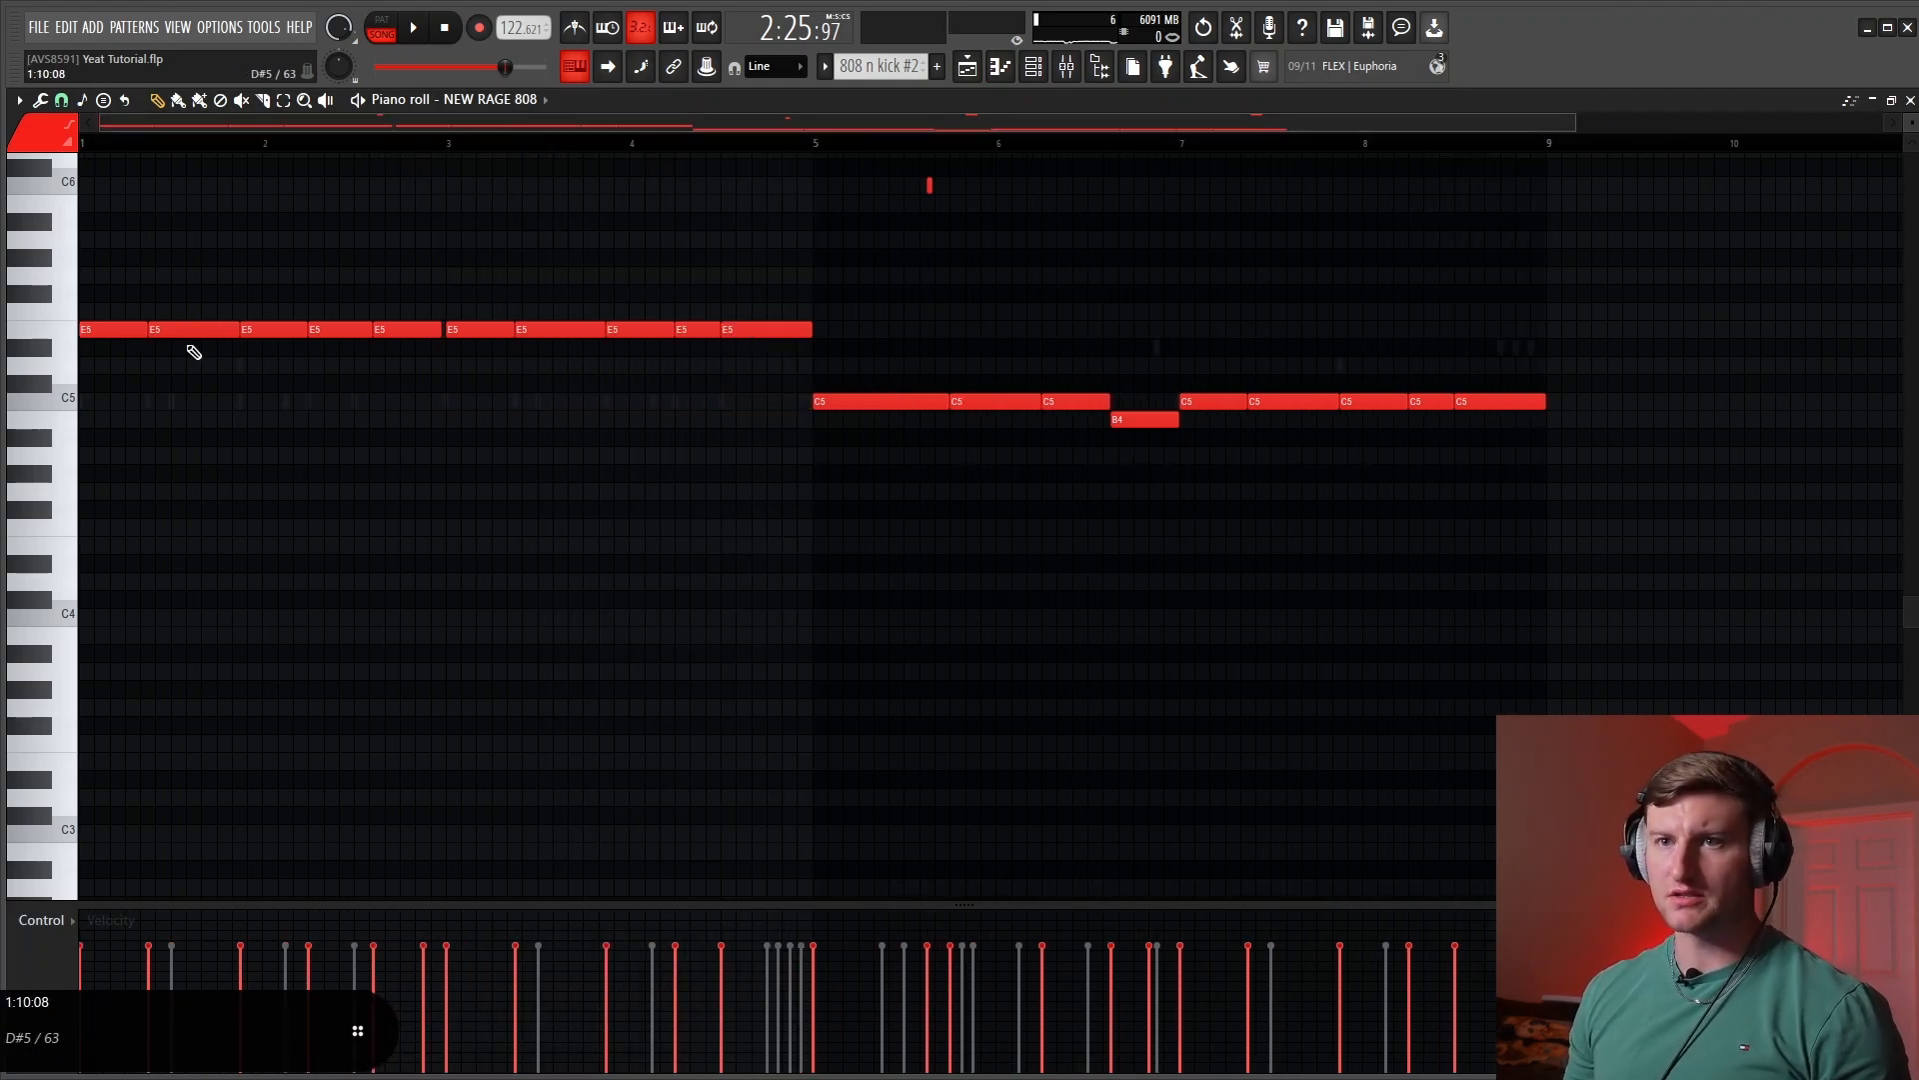
pyautogui.press('space')
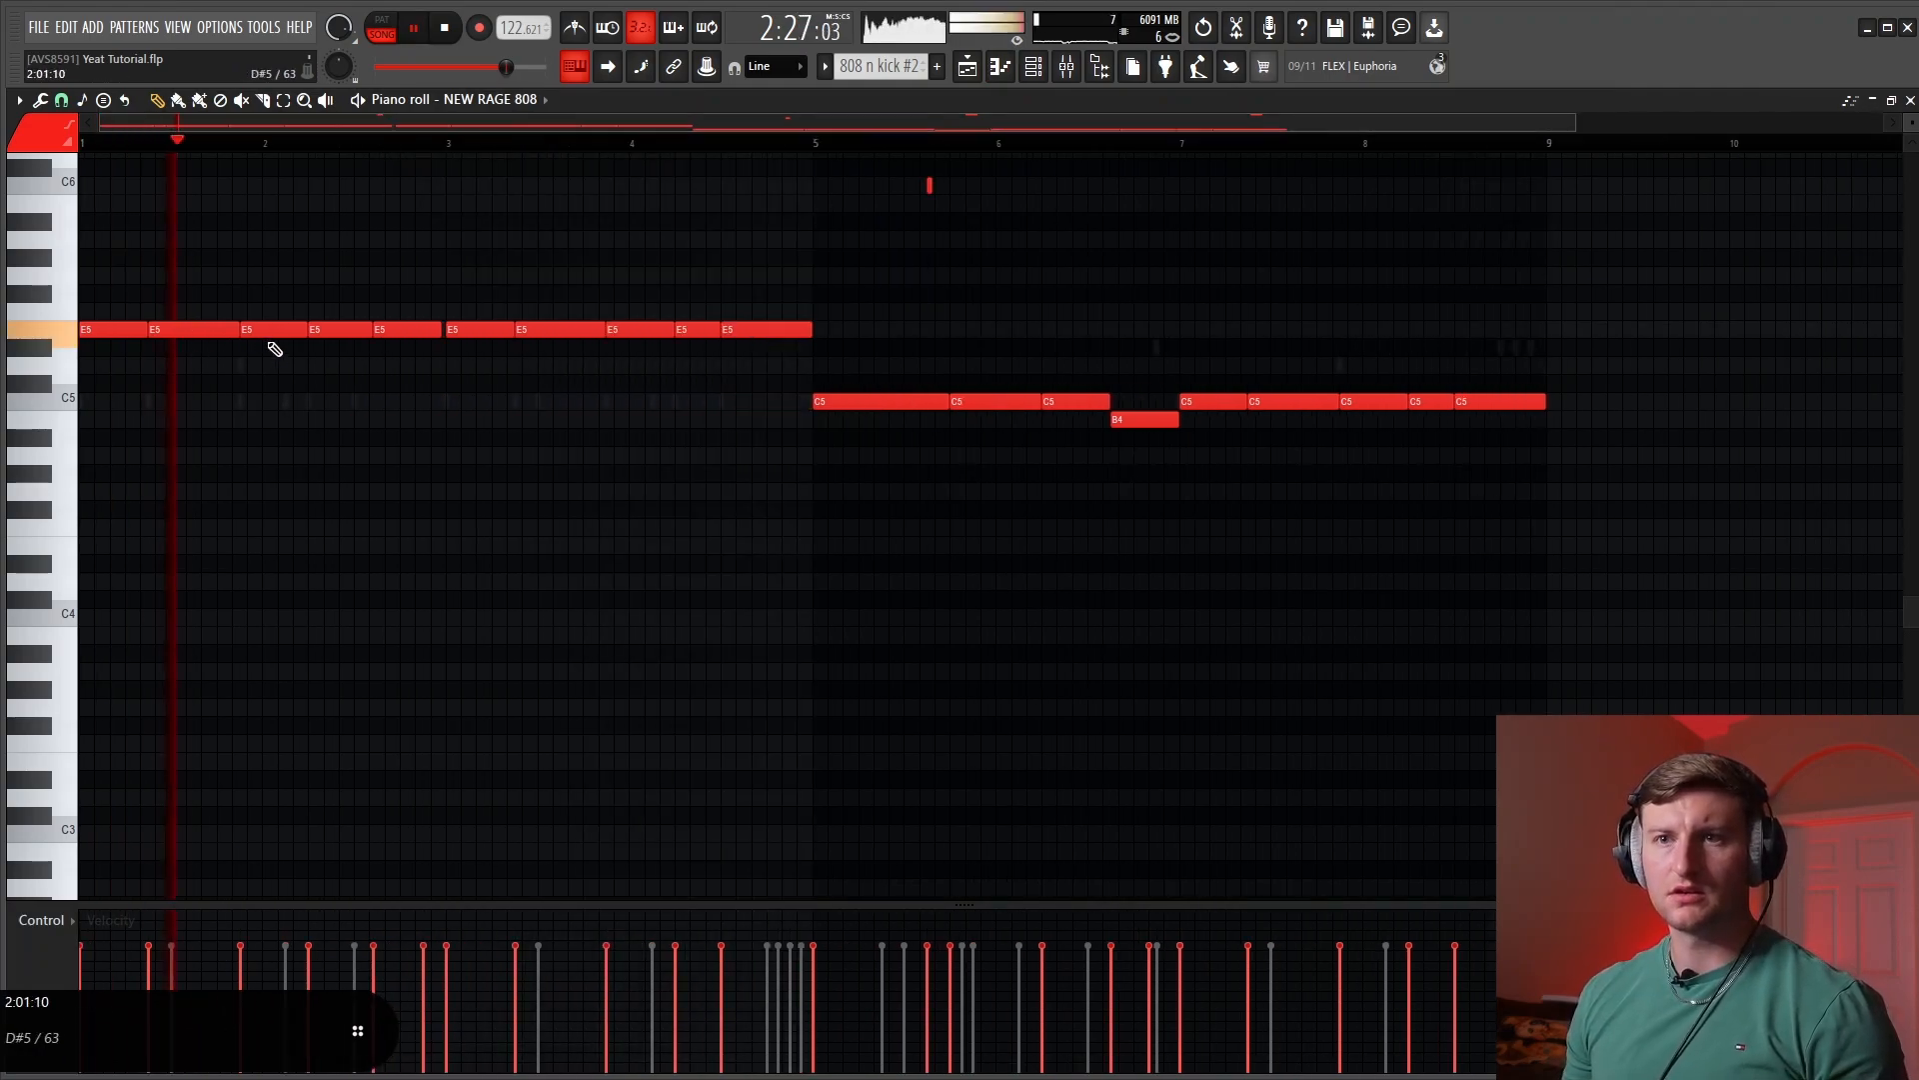
pyautogui.rightClick(262, 332)
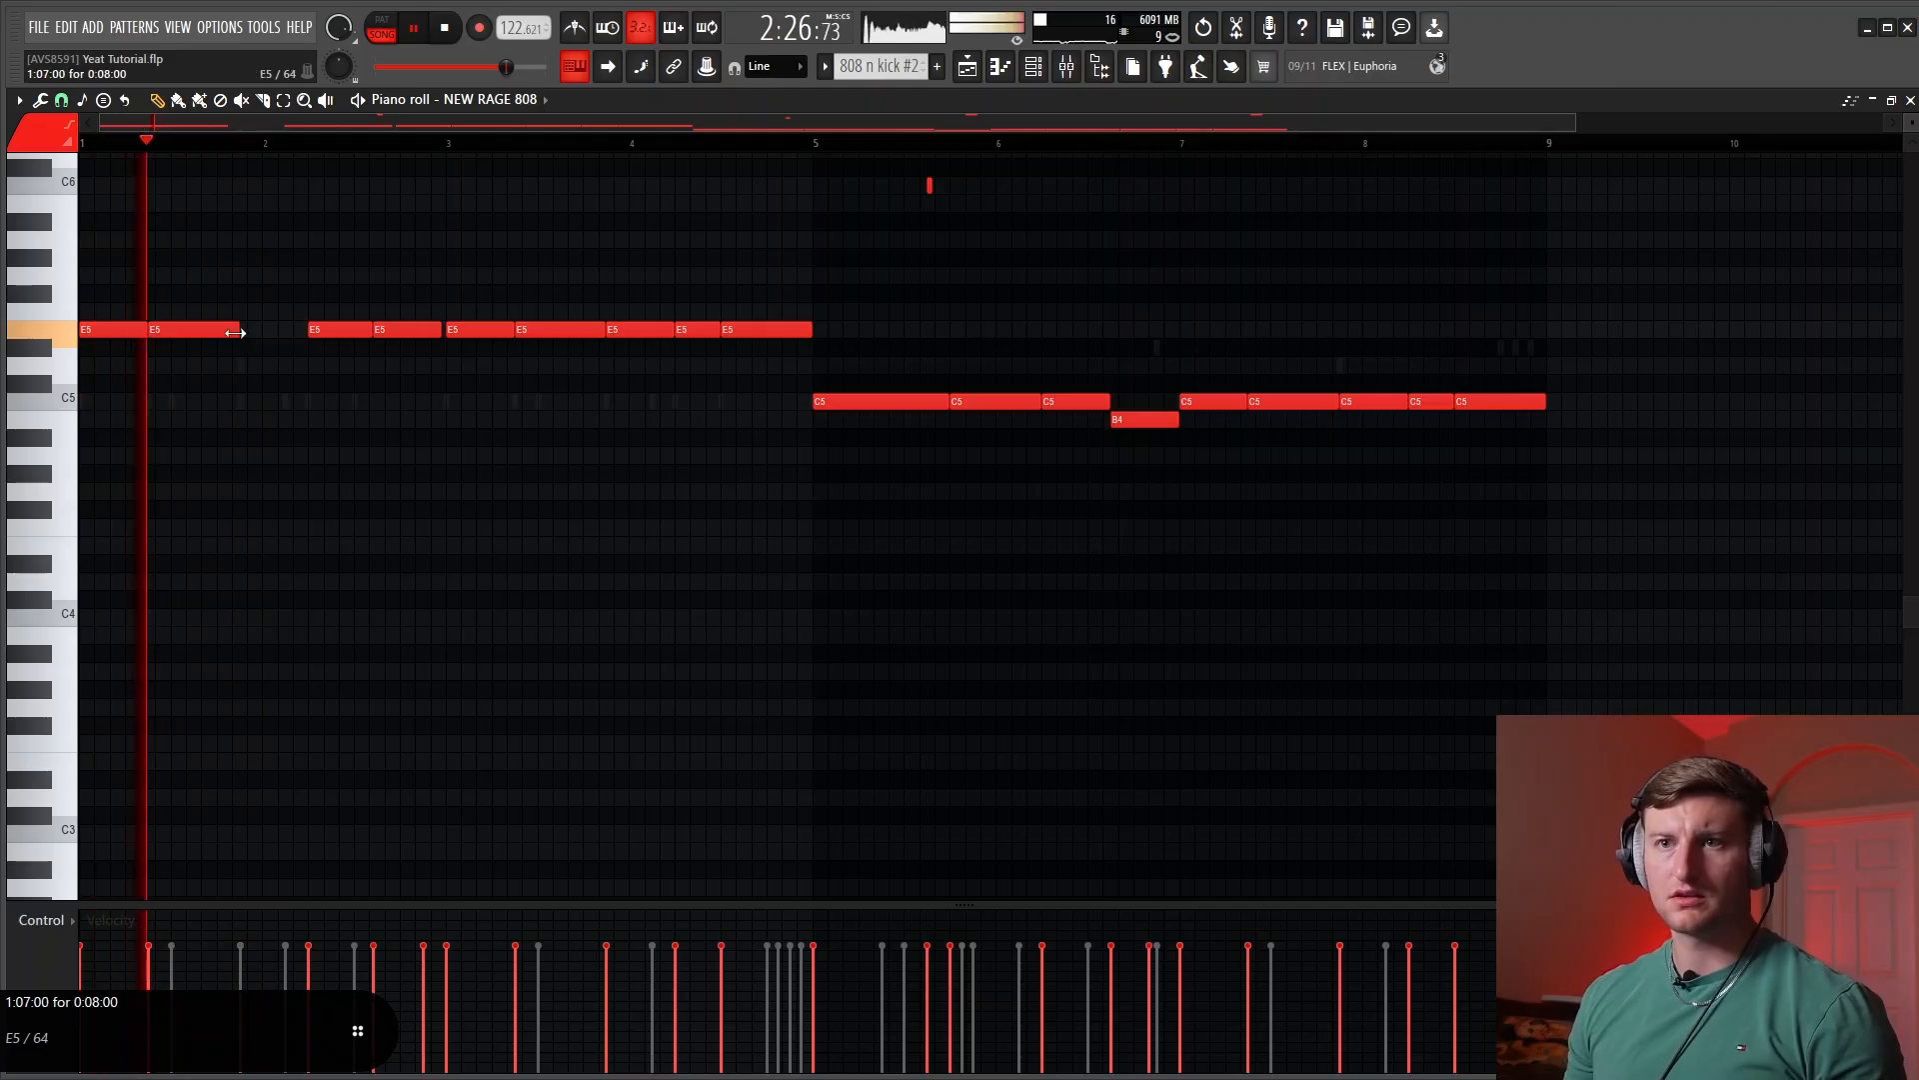
pyautogui.moveTo(235, 332); pyautogui.dragTo(215, 332)
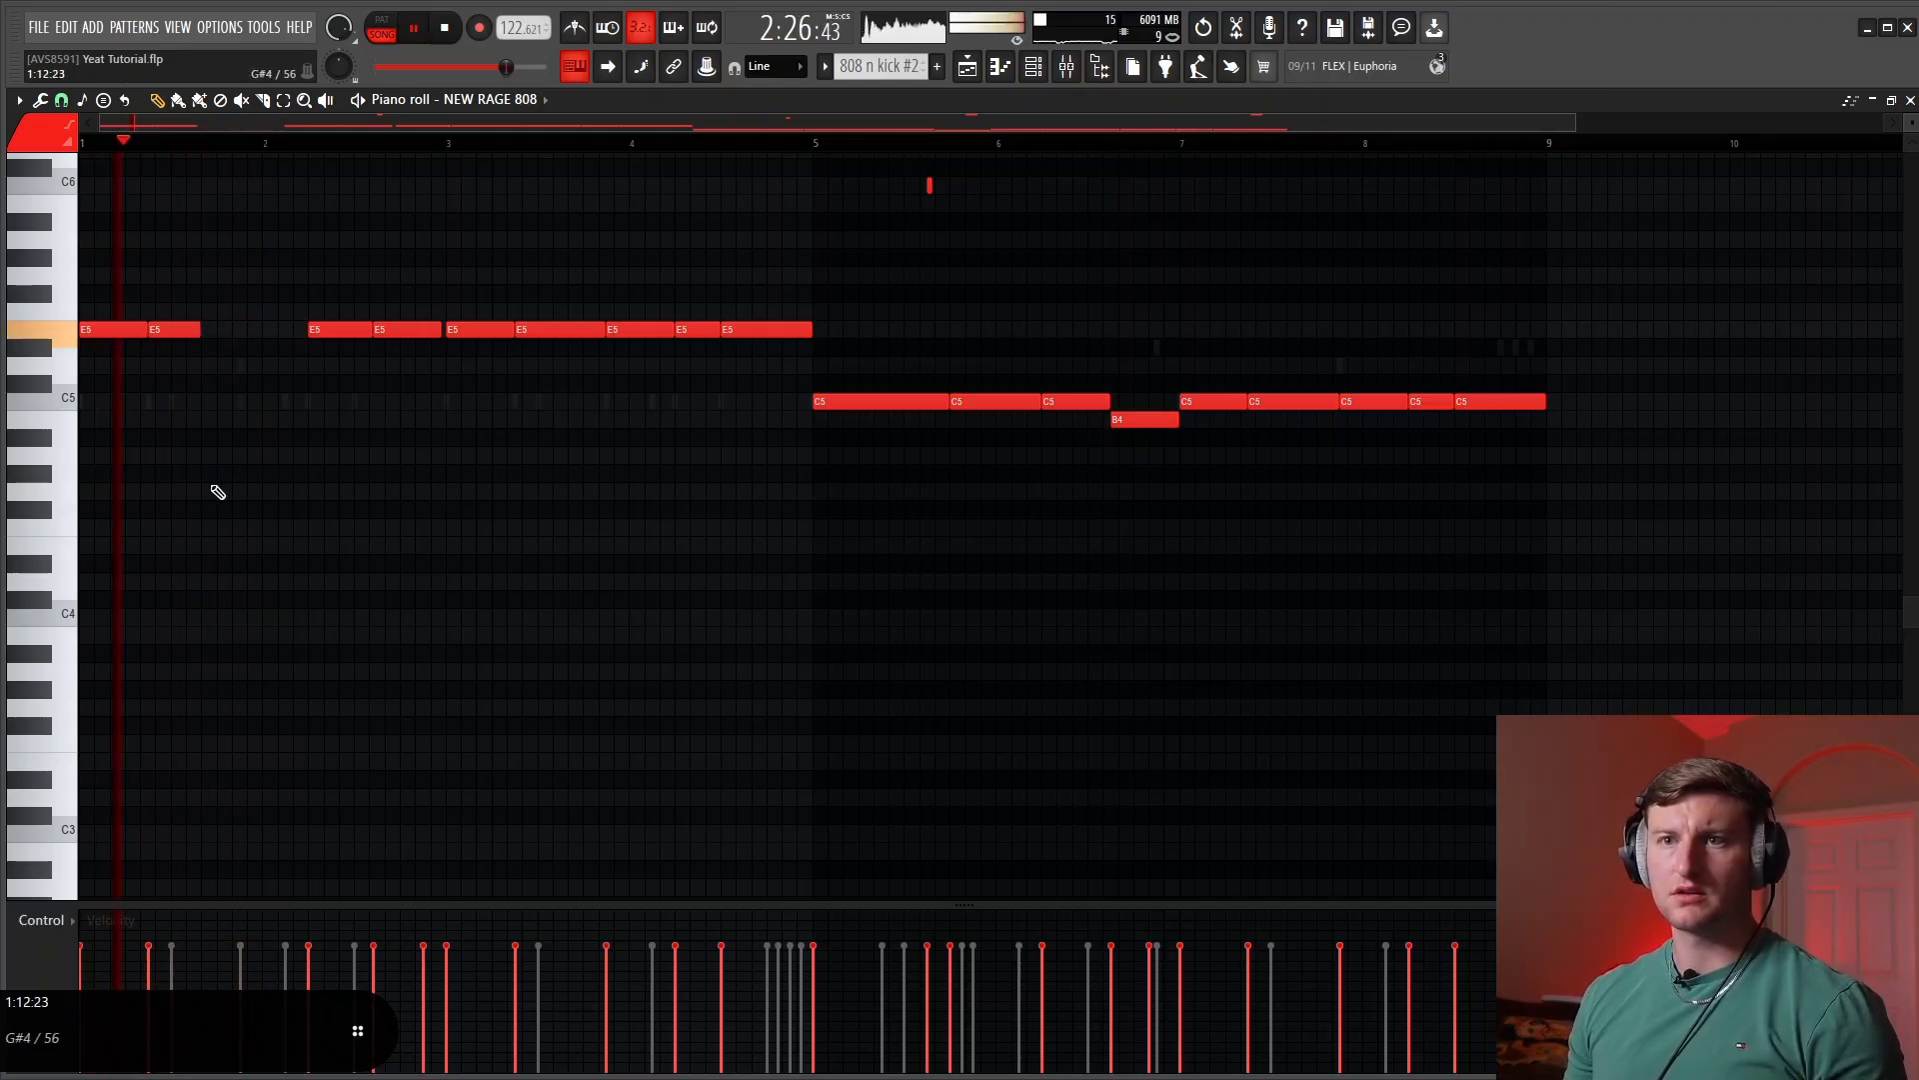
# Place a replacement E5 note at 1:13:00 in the NEW RAGE 808 part and lengthen it to 0:07:16
pyautogui.press('space')
pyautogui.scroll(4, 230, 490)
pyautogui.click(196, 330)
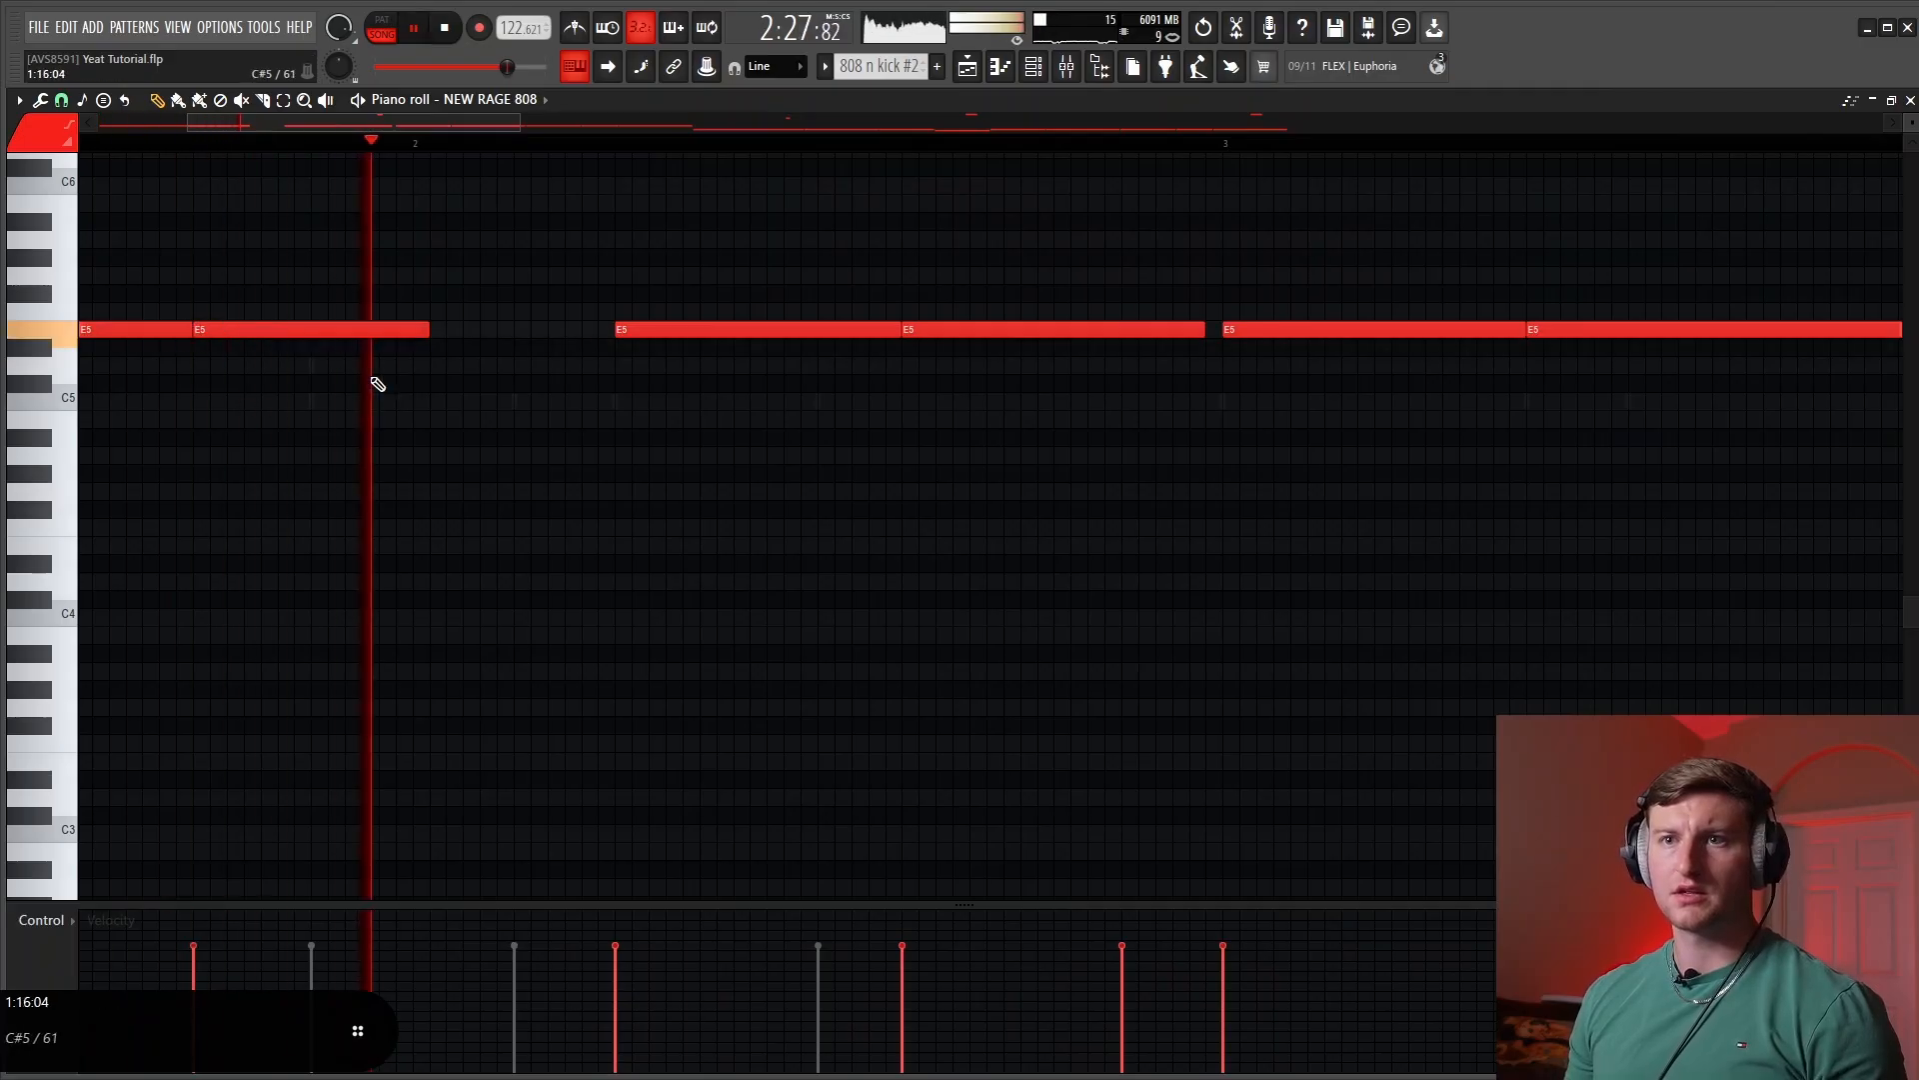
pyautogui.press('space')
pyautogui.rightClick(194, 333)
pyautogui.press('space')
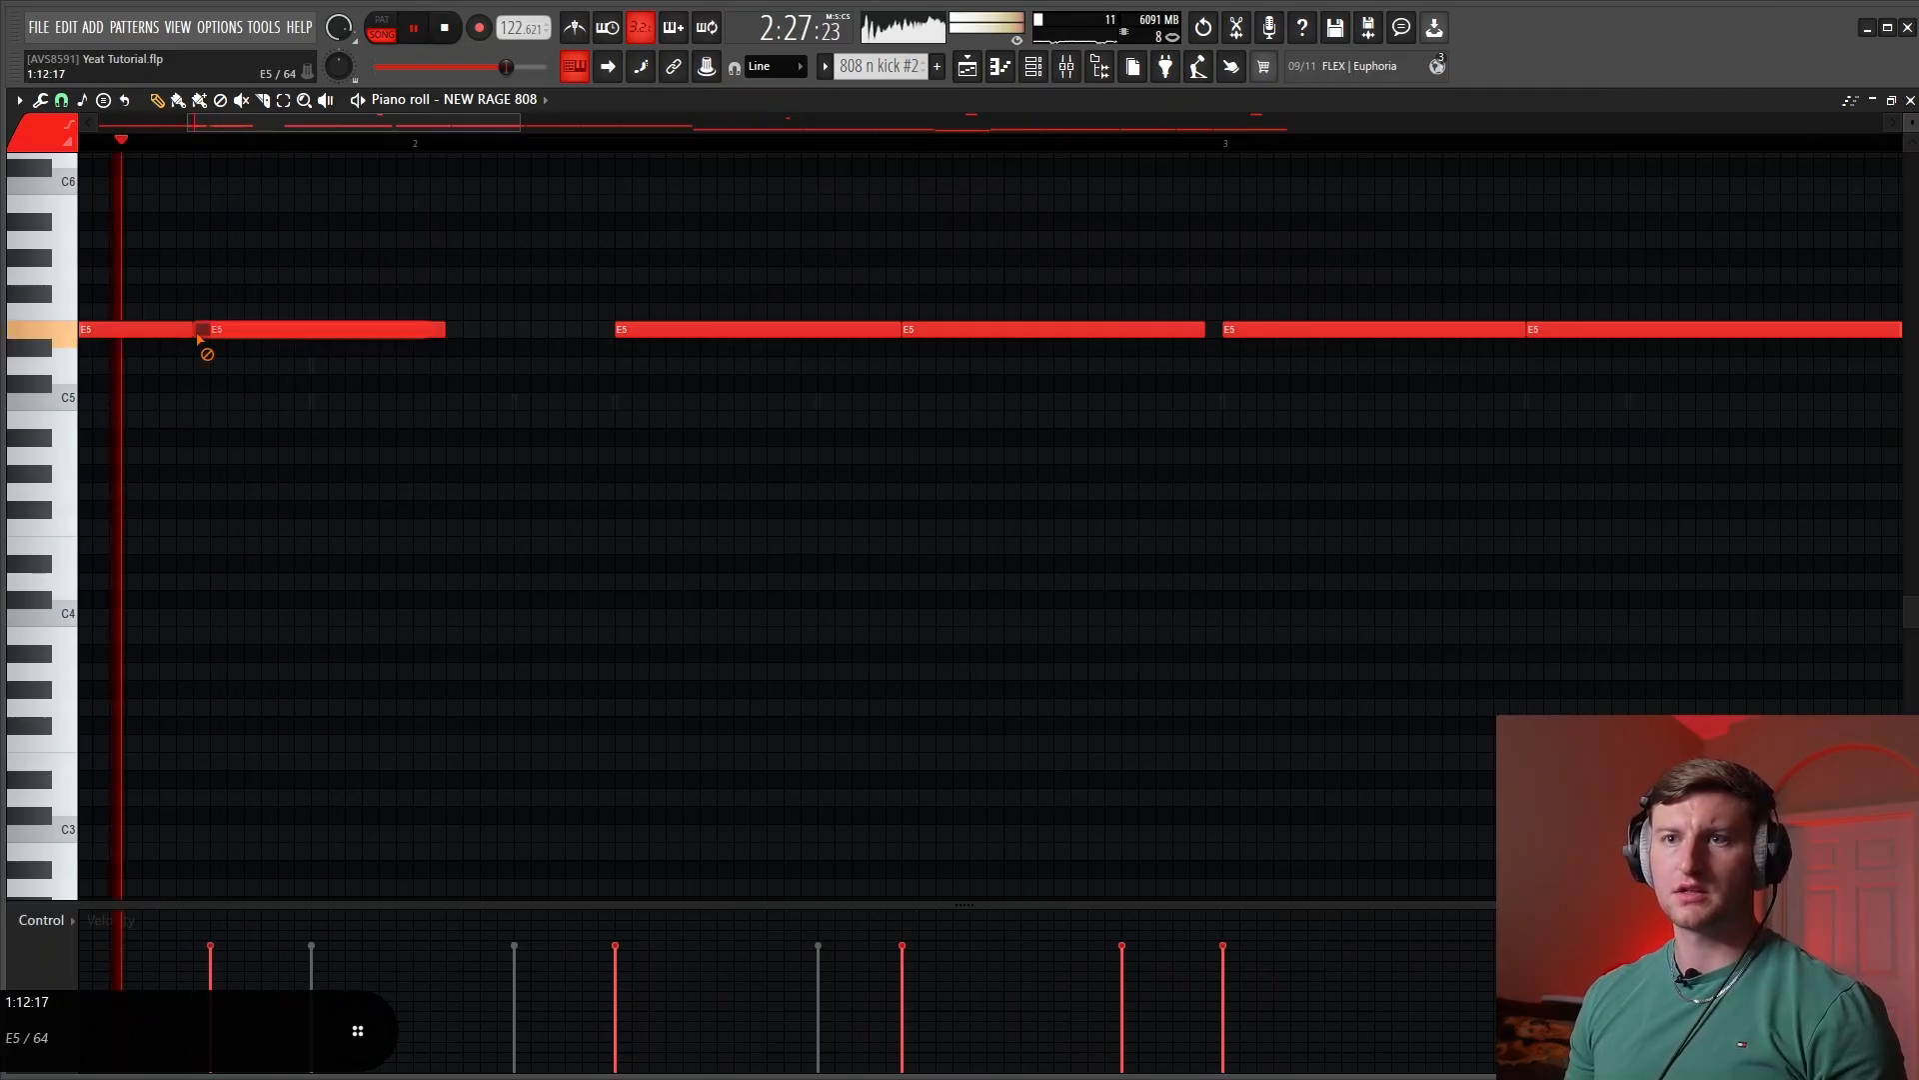
pyautogui.press('space')
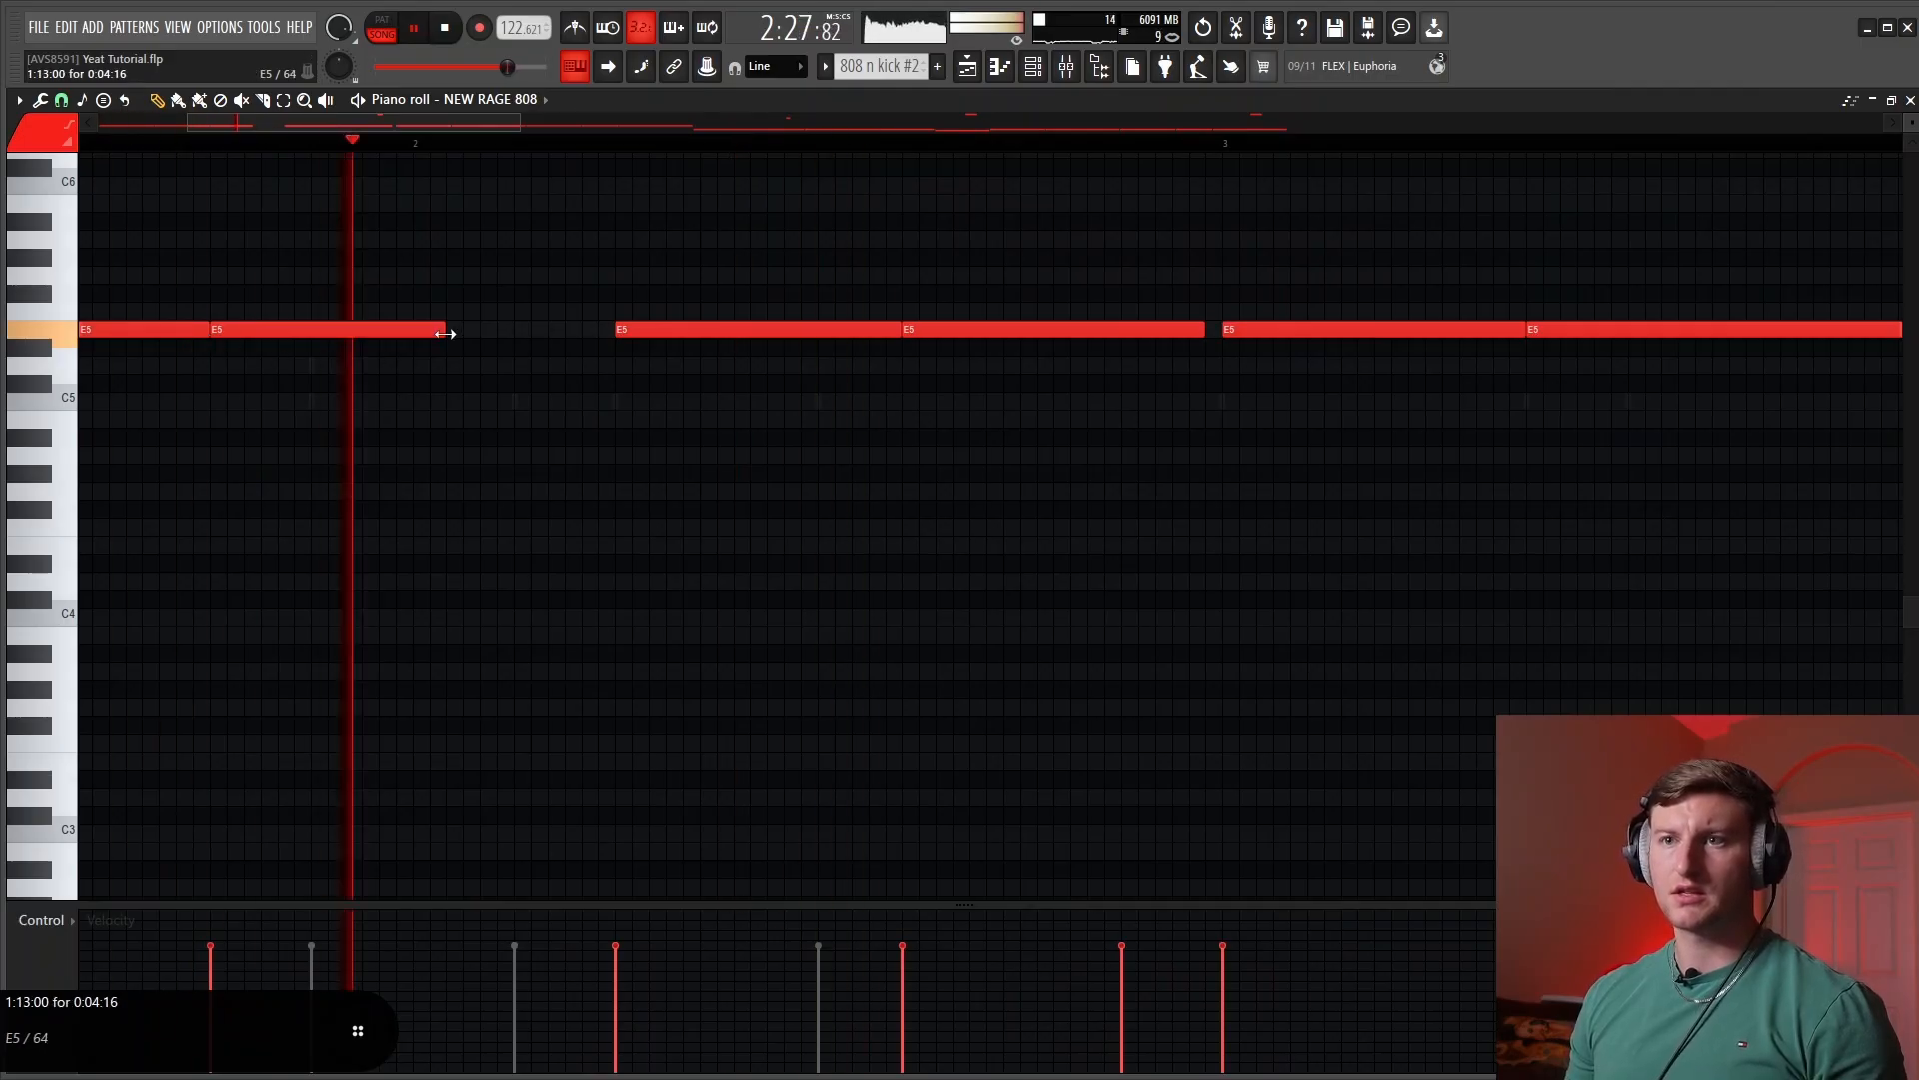
pyautogui.moveTo(445, 333); pyautogui.dragTo(599, 341)
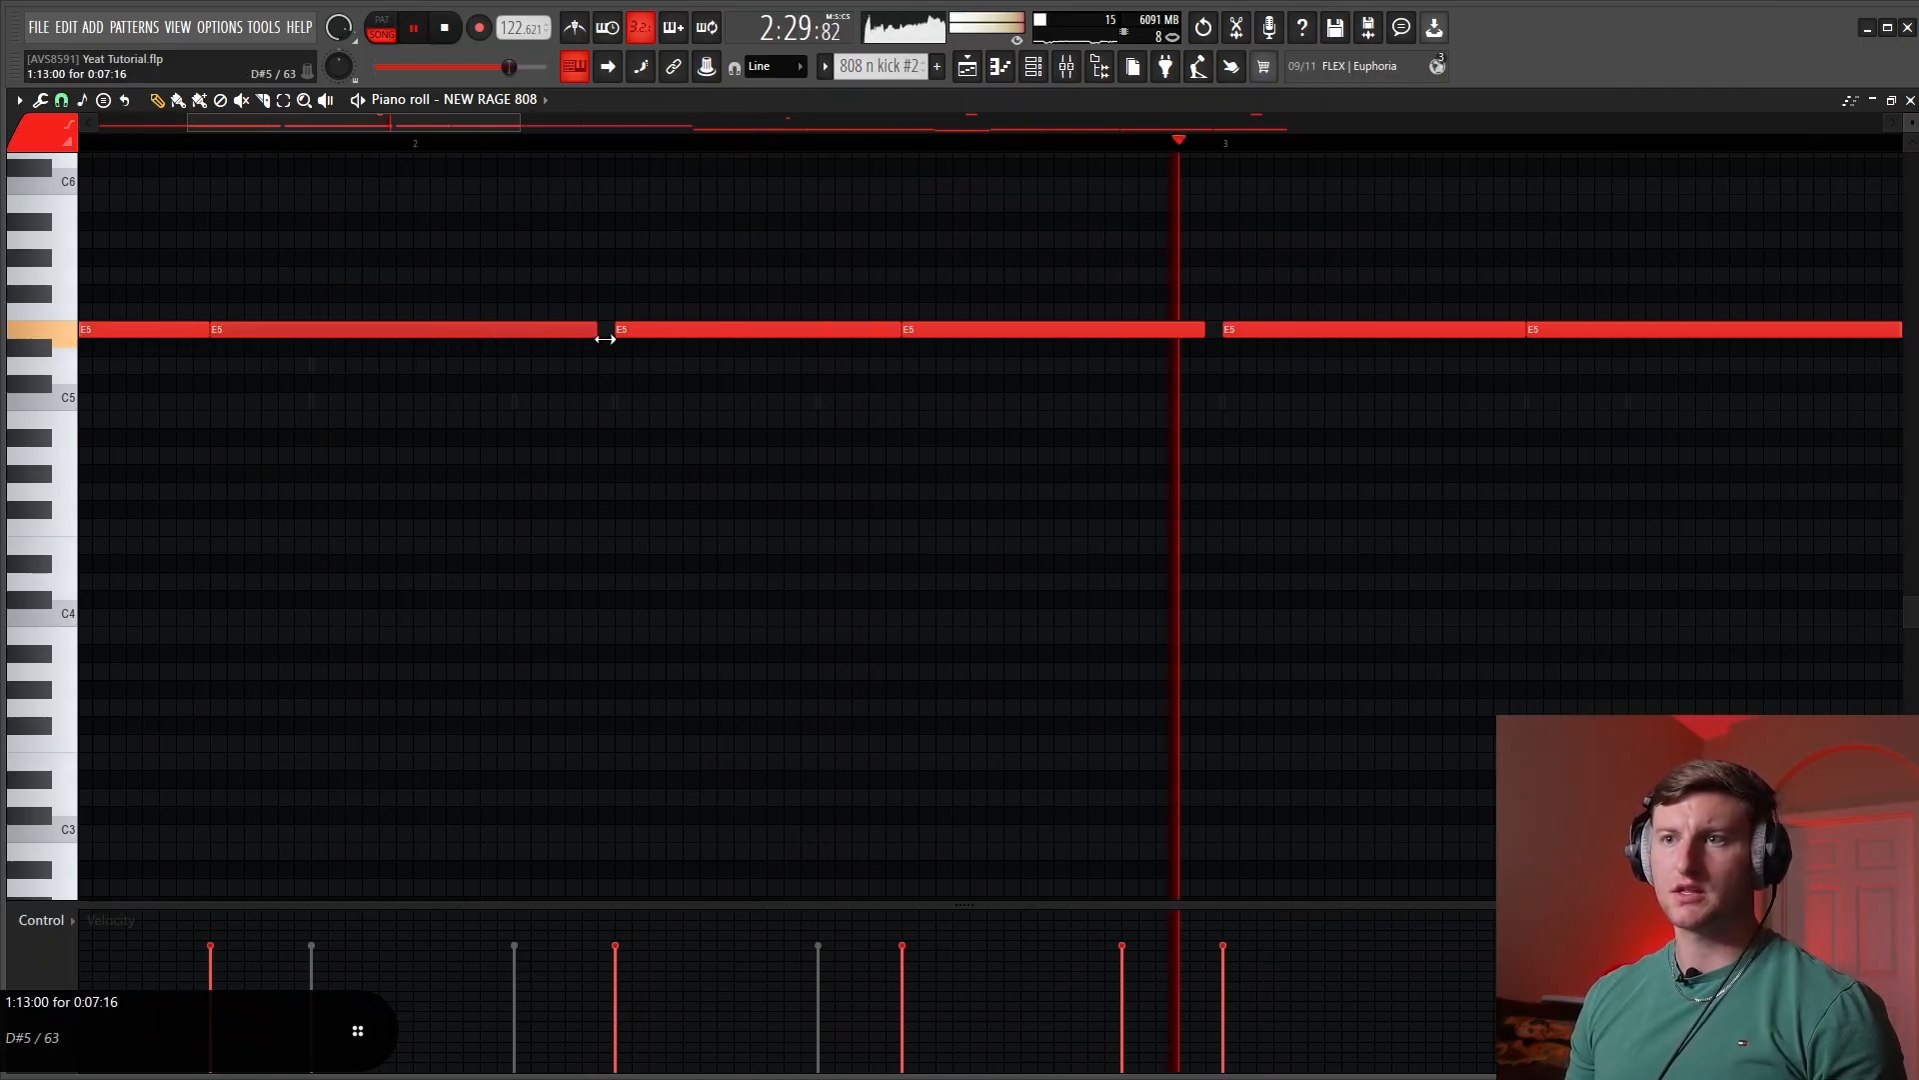
# Switch to the Arp pattern, open its Serum 2 #4 synth and start playback of the section
pyautogui.click(1036, 76)
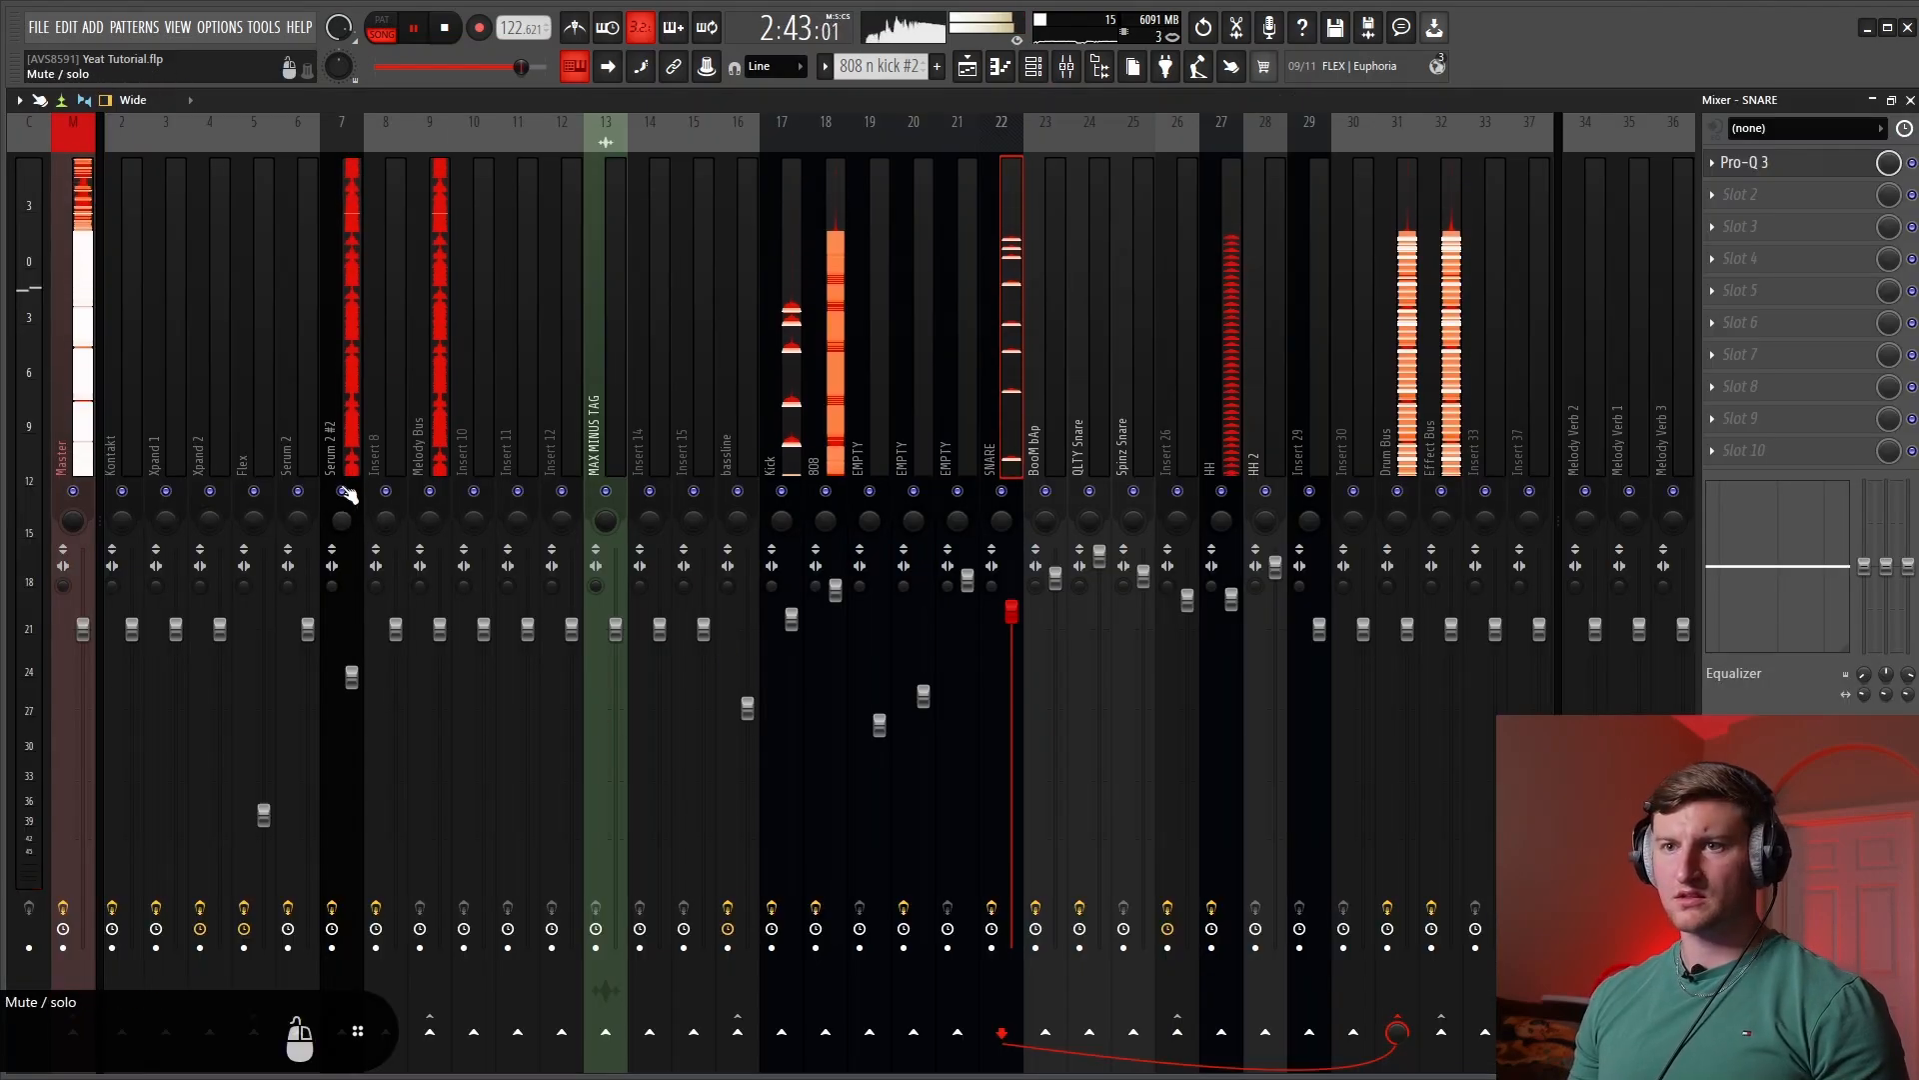
pyautogui.press('F6')
pyautogui.press('space')
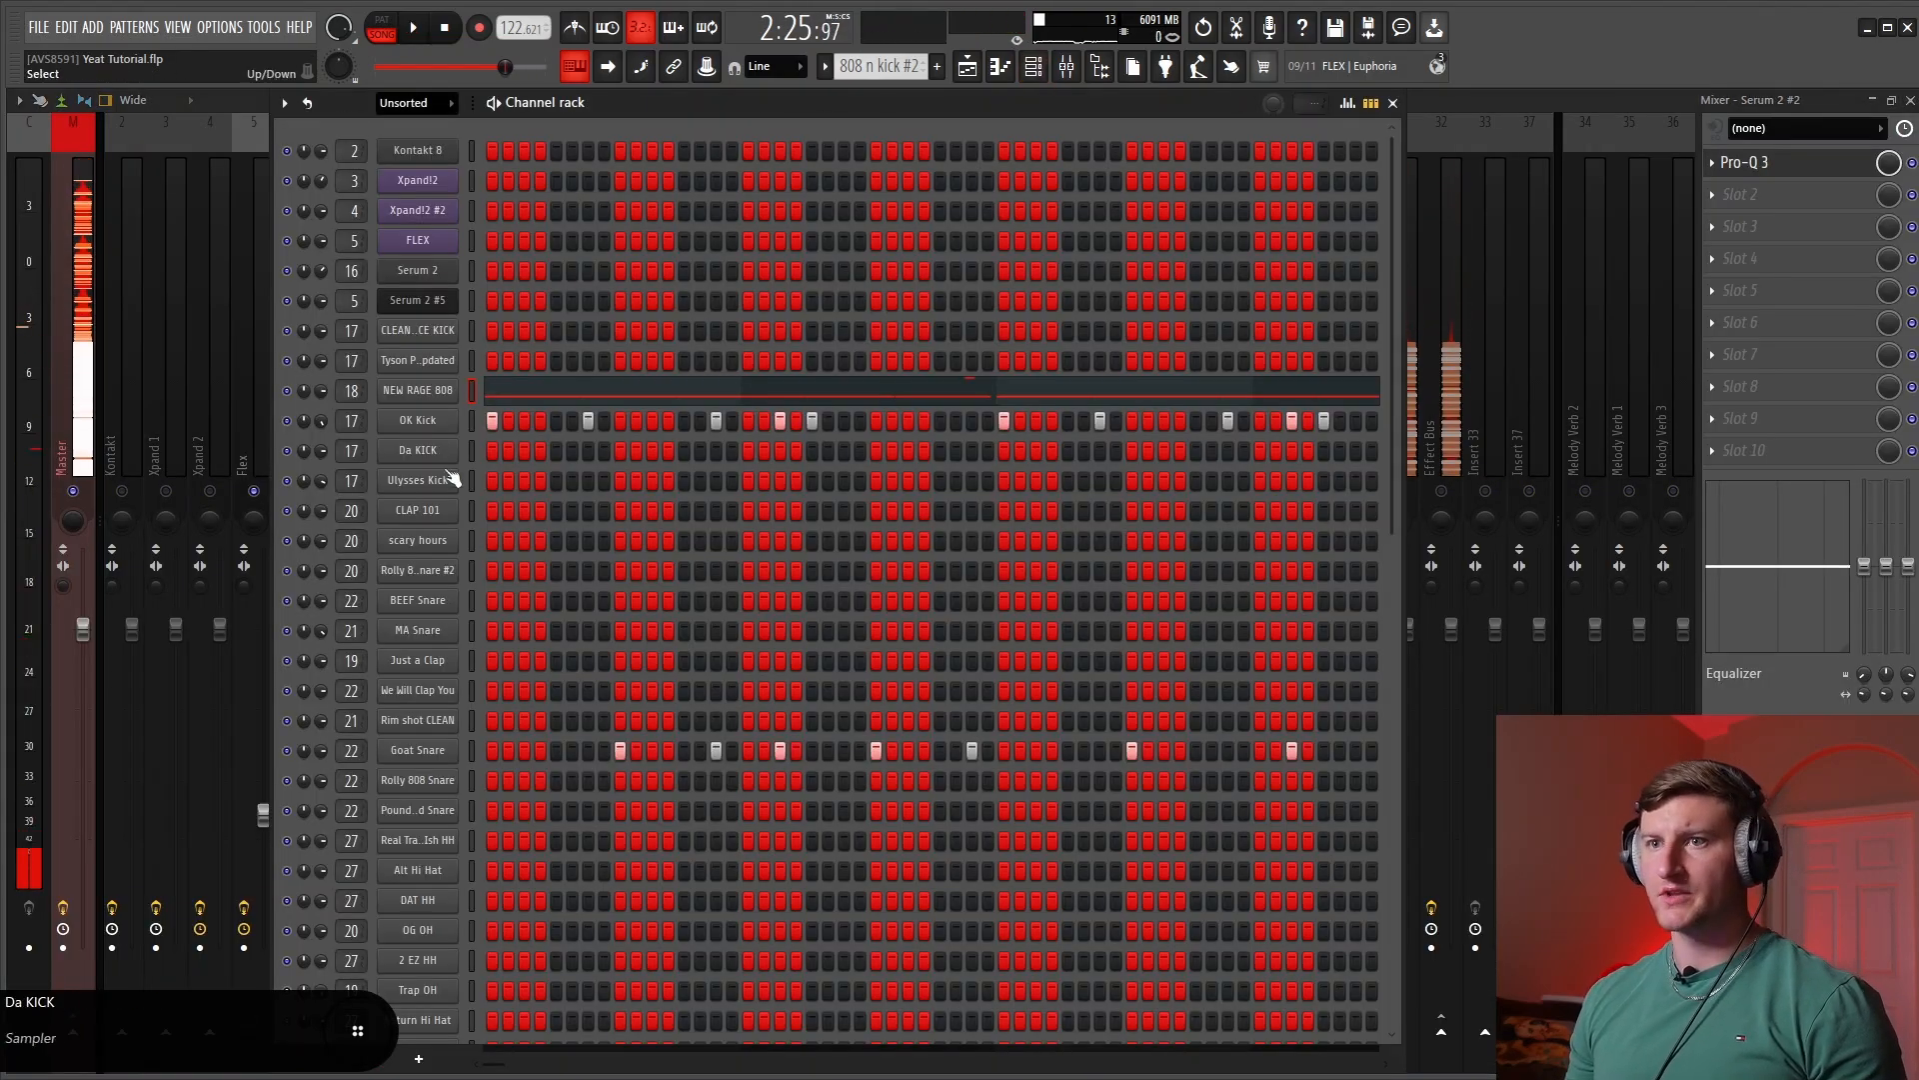
pyautogui.press('F5')
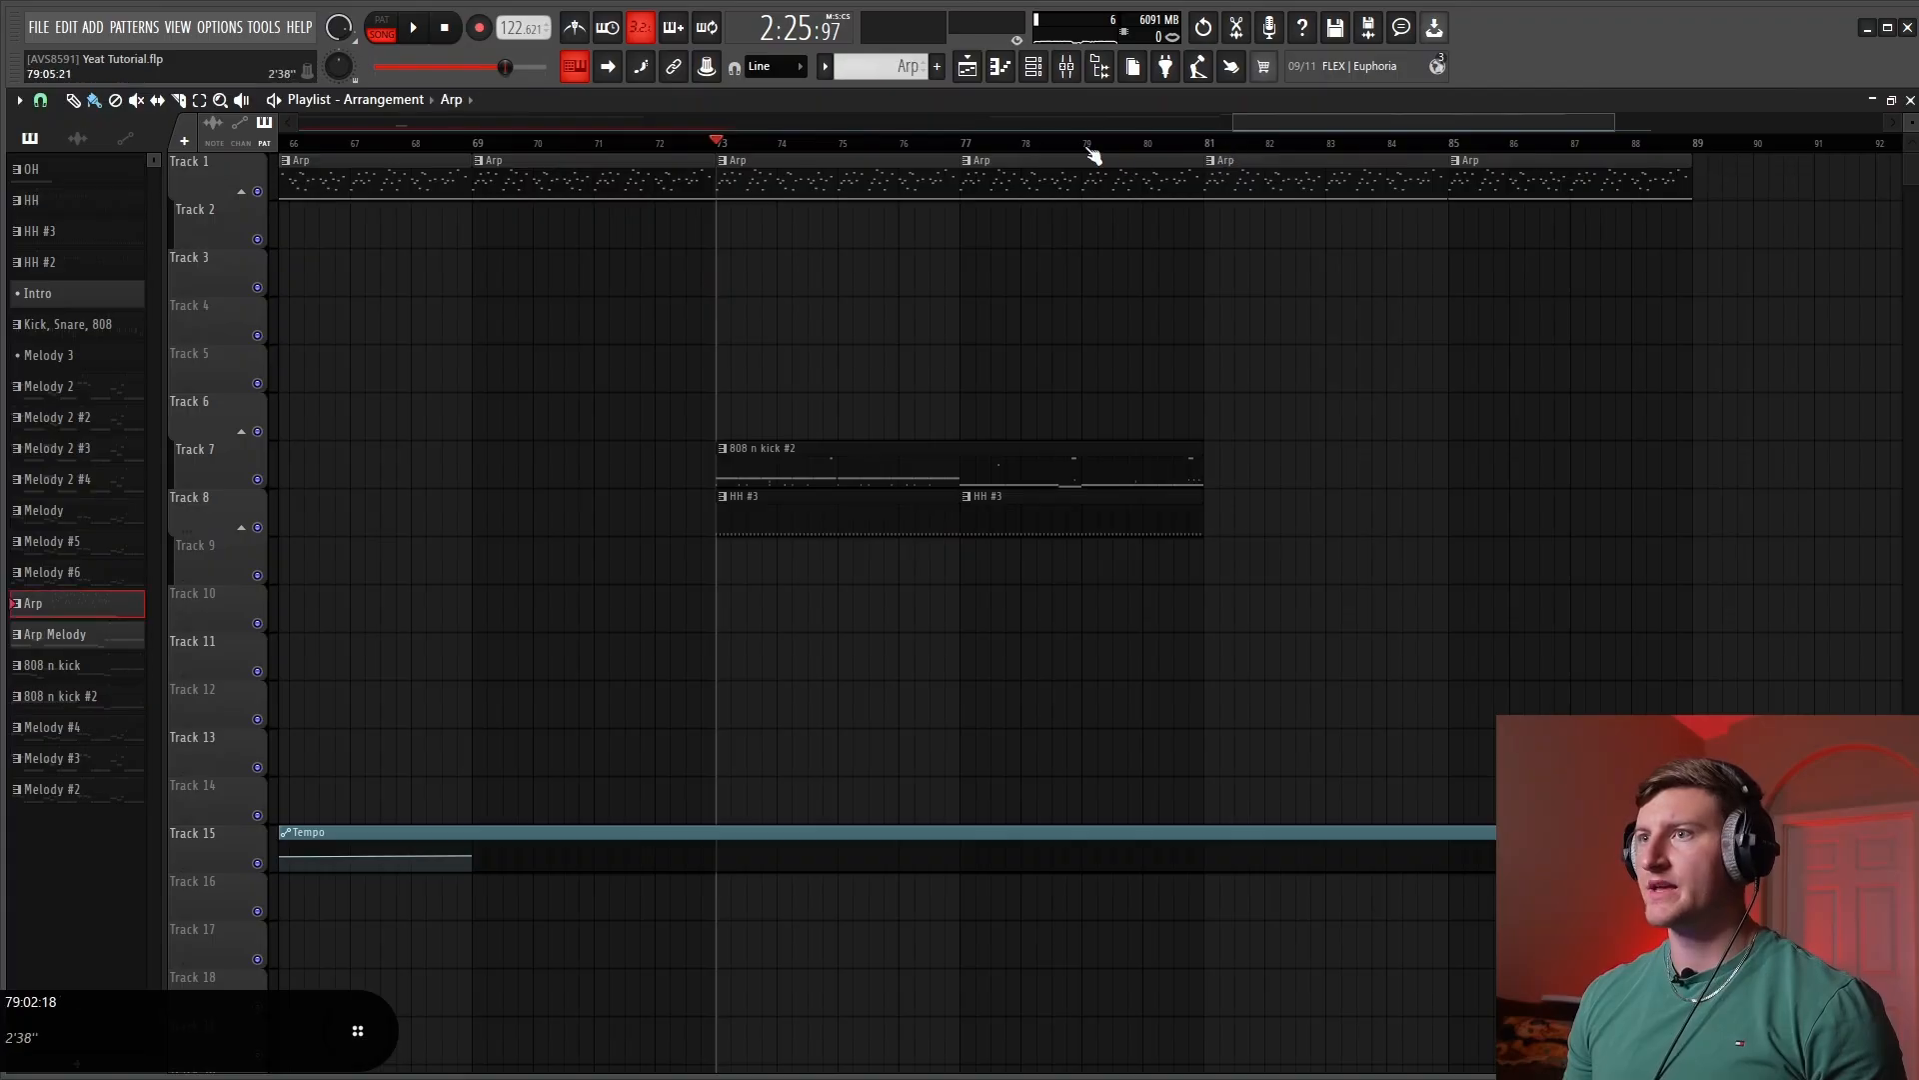
pyautogui.click(1035, 73)
pyautogui.scroll(-5, 587, 617)
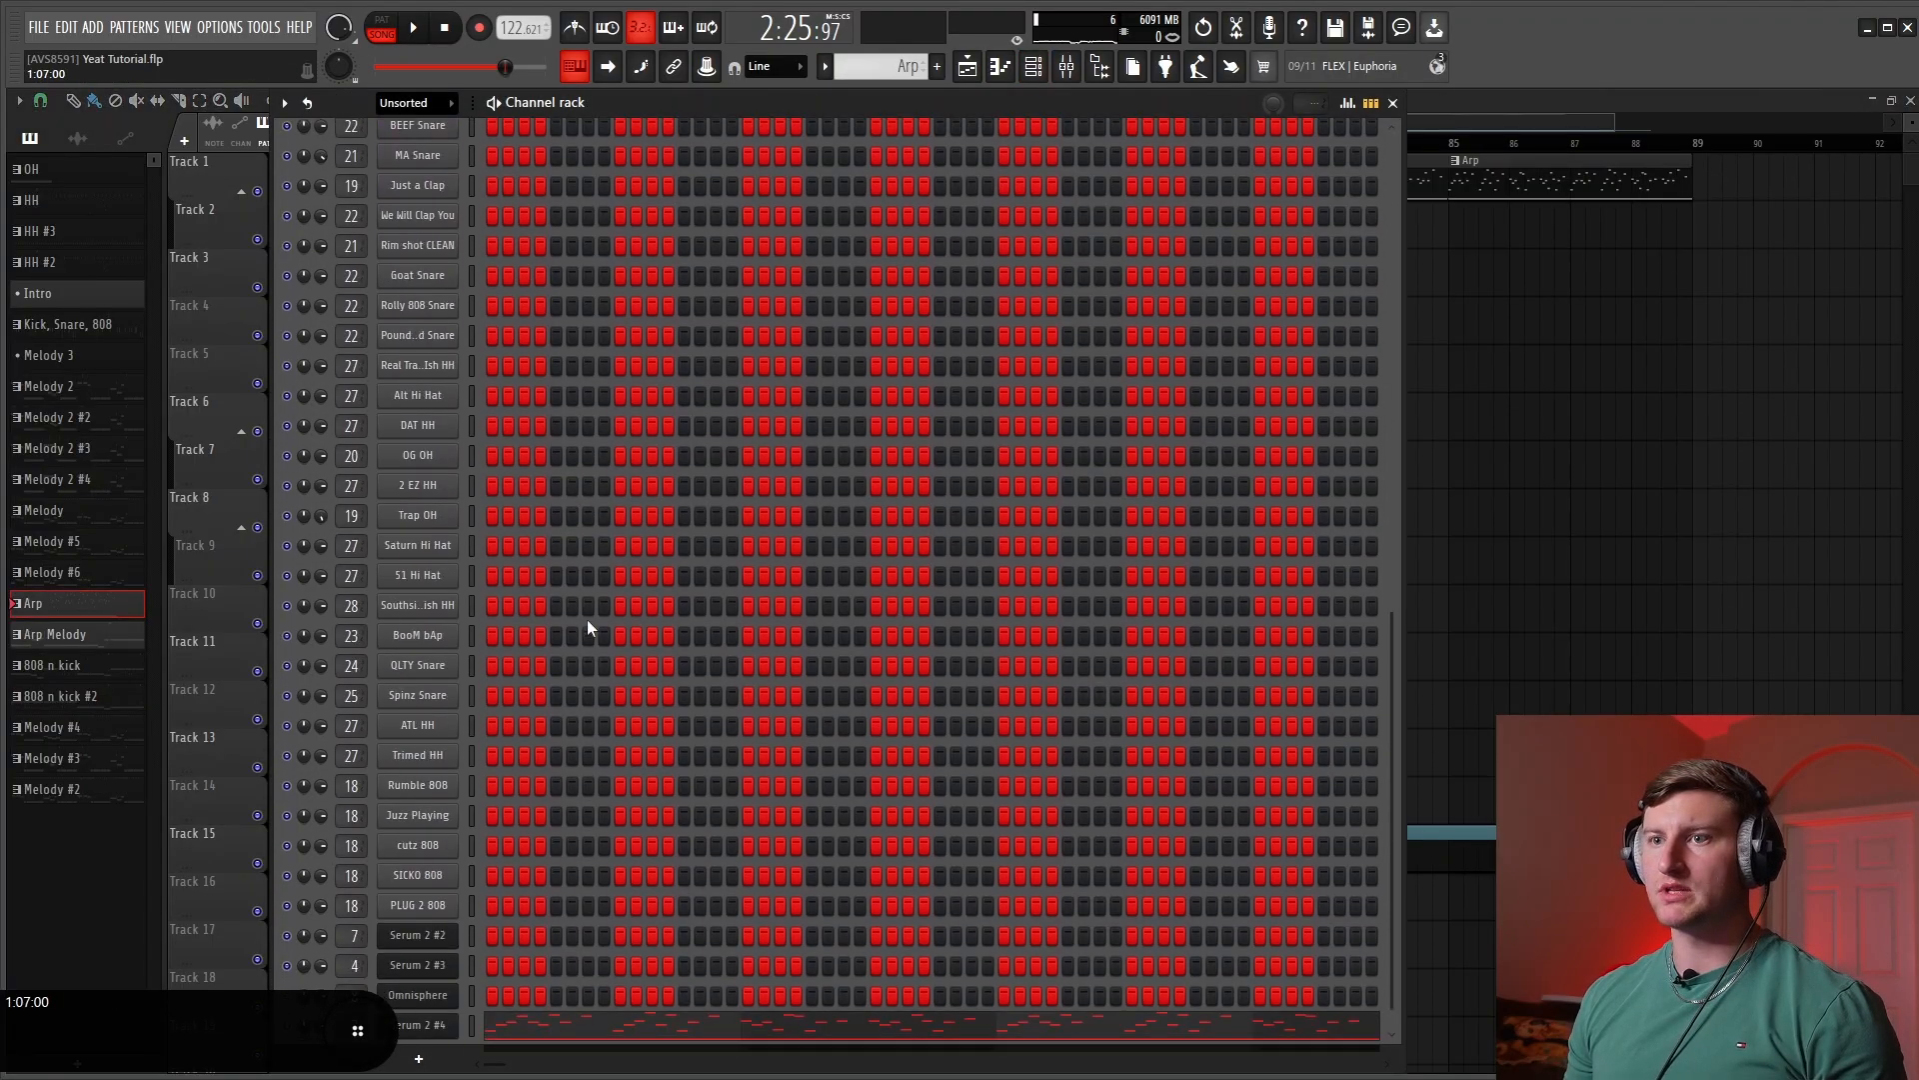
pyautogui.click(418, 1009)
pyautogui.press('space')
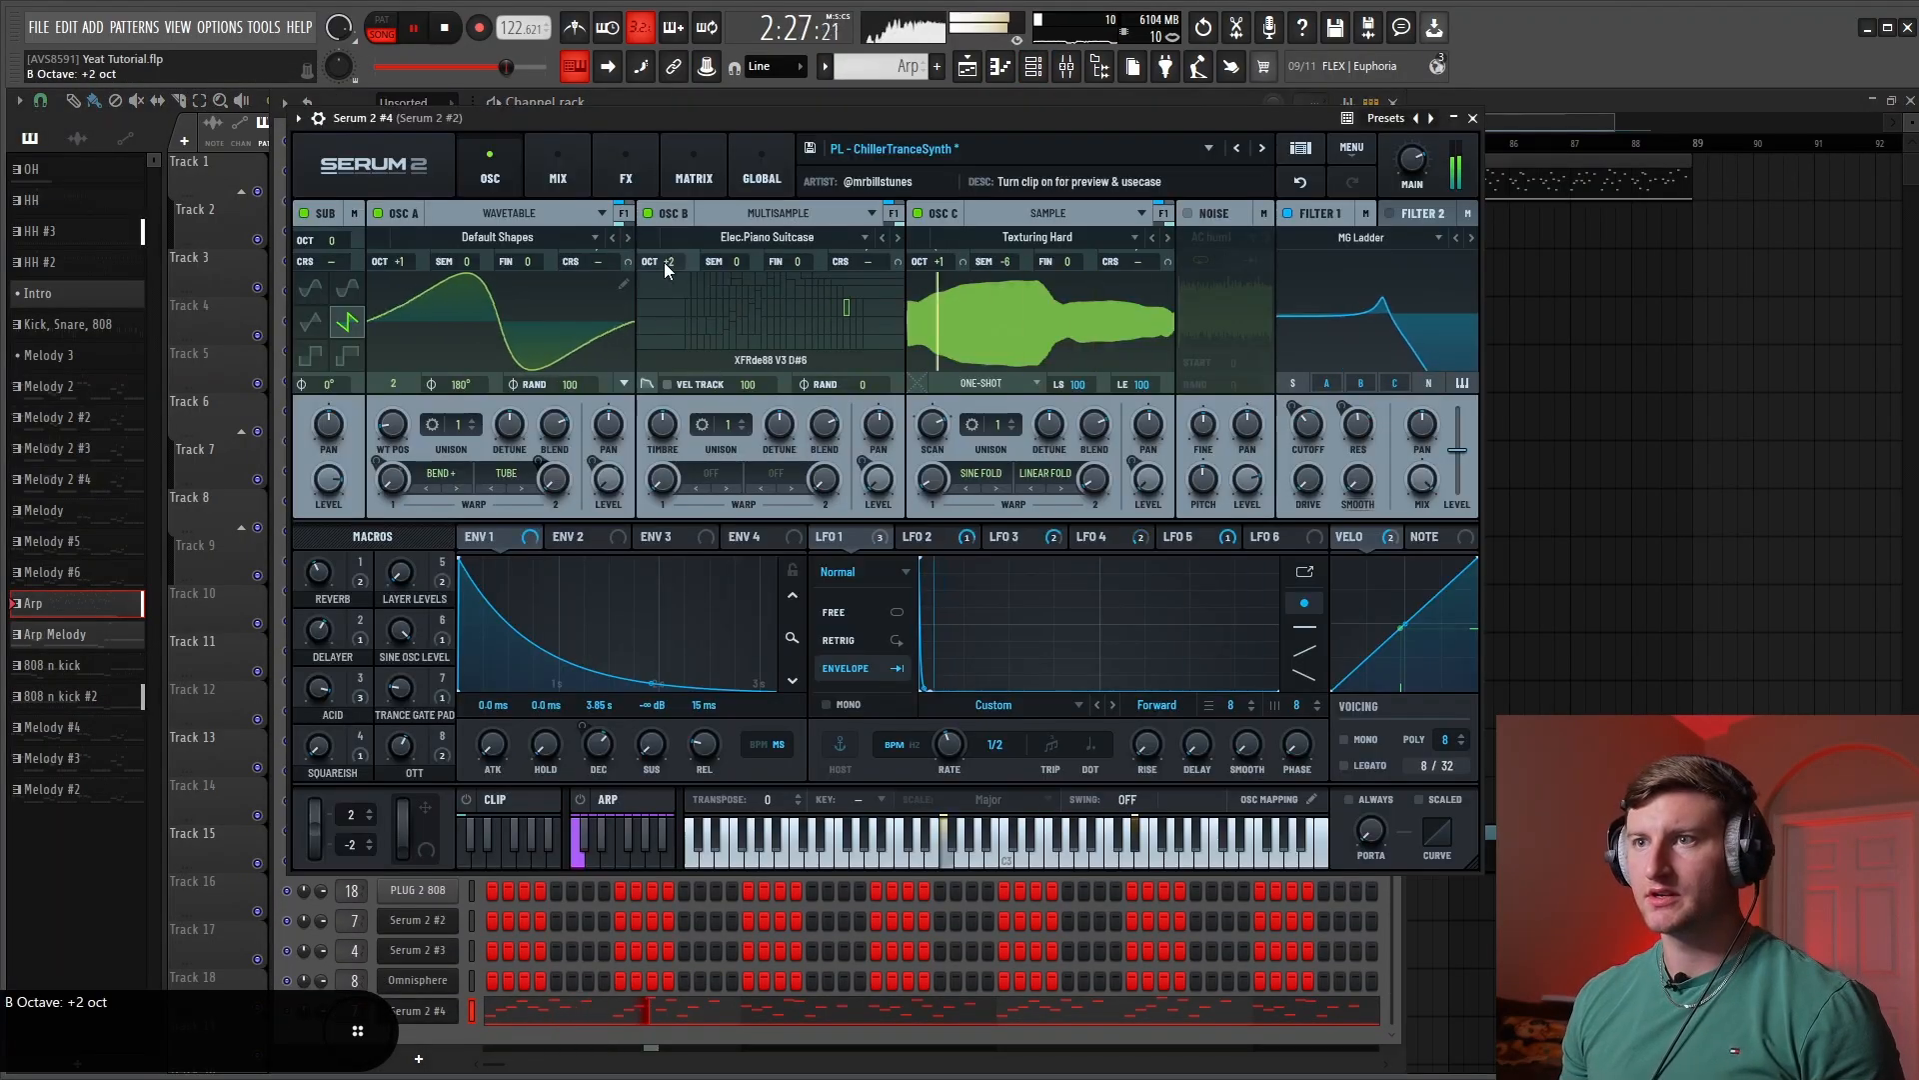
# Set oscillator B's octave to +1 and the sub oscillator's to +2 in Serum 2 #4, and adjust envelope 1's release
pyautogui.moveTo(665, 274); pyautogui.dragTo(666, 282)
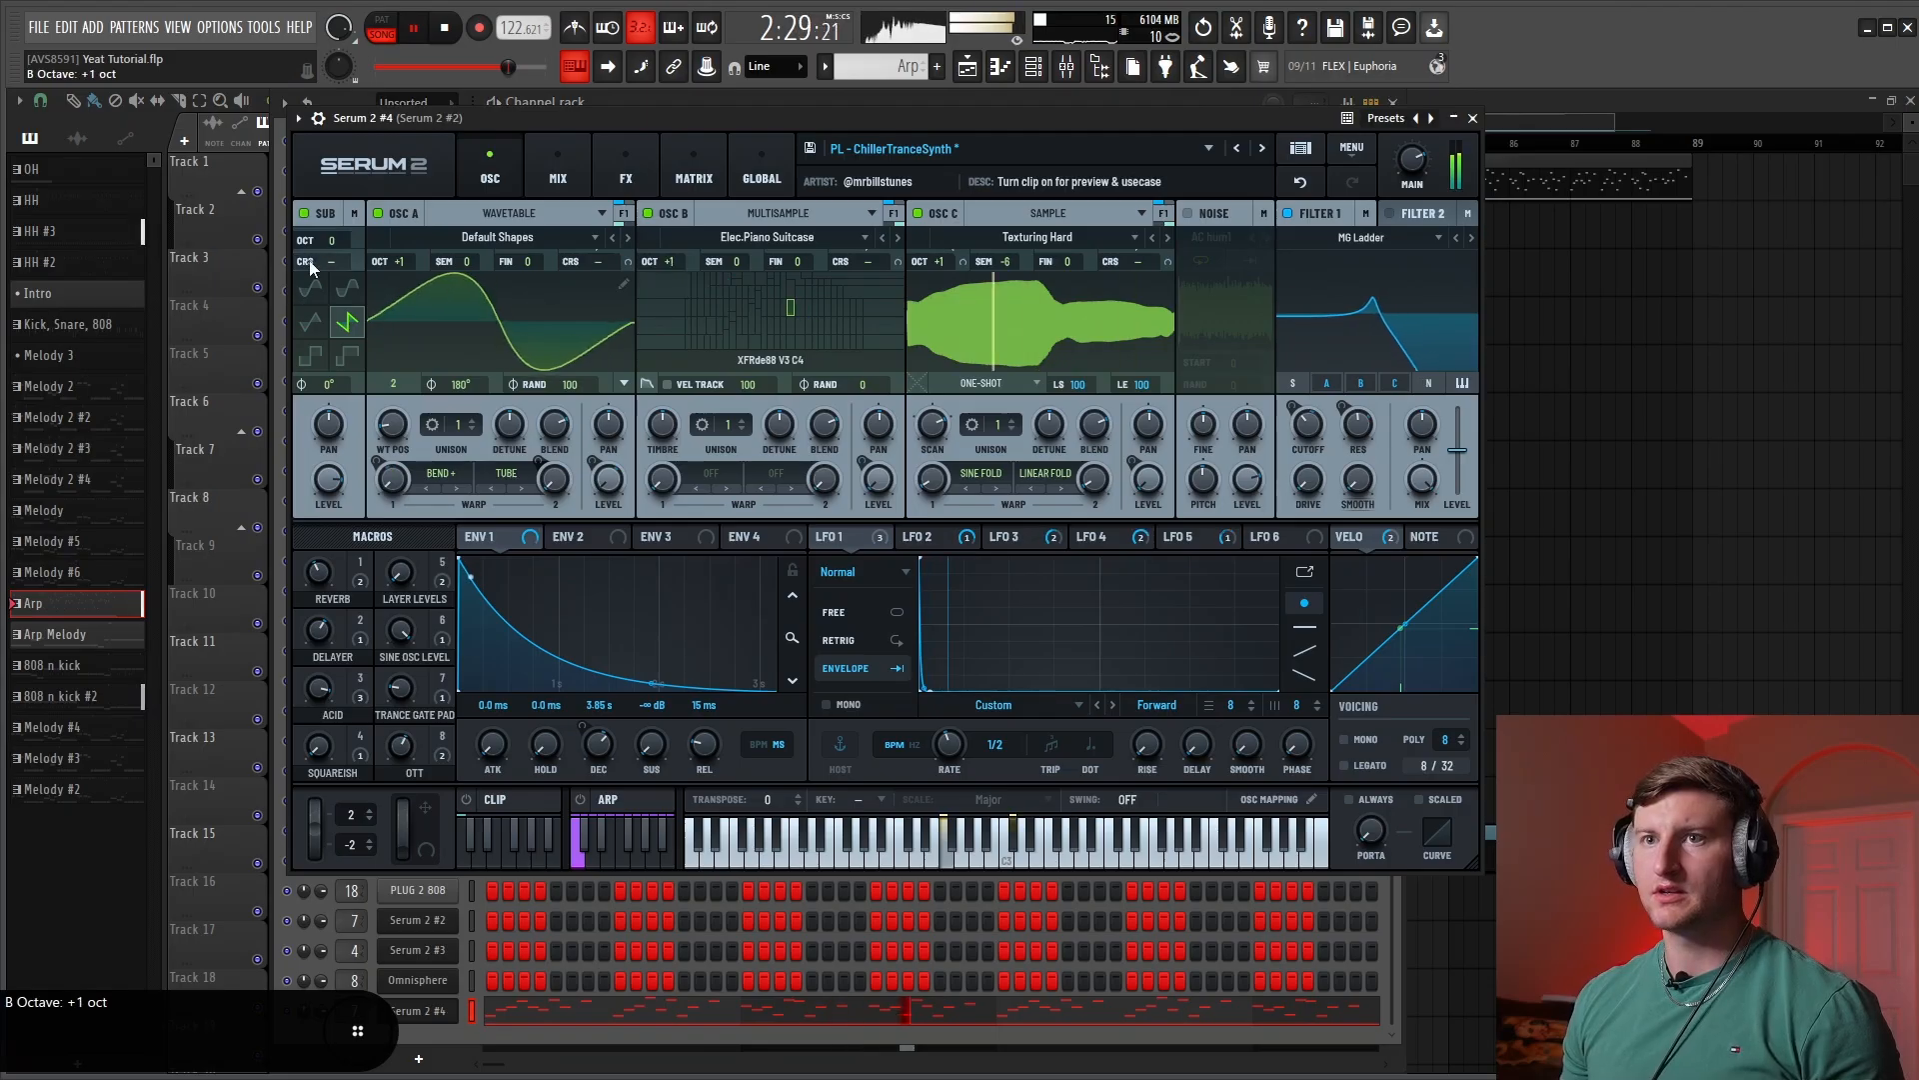
pyautogui.moveTo(322, 241); pyautogui.dragTo(396, 304)
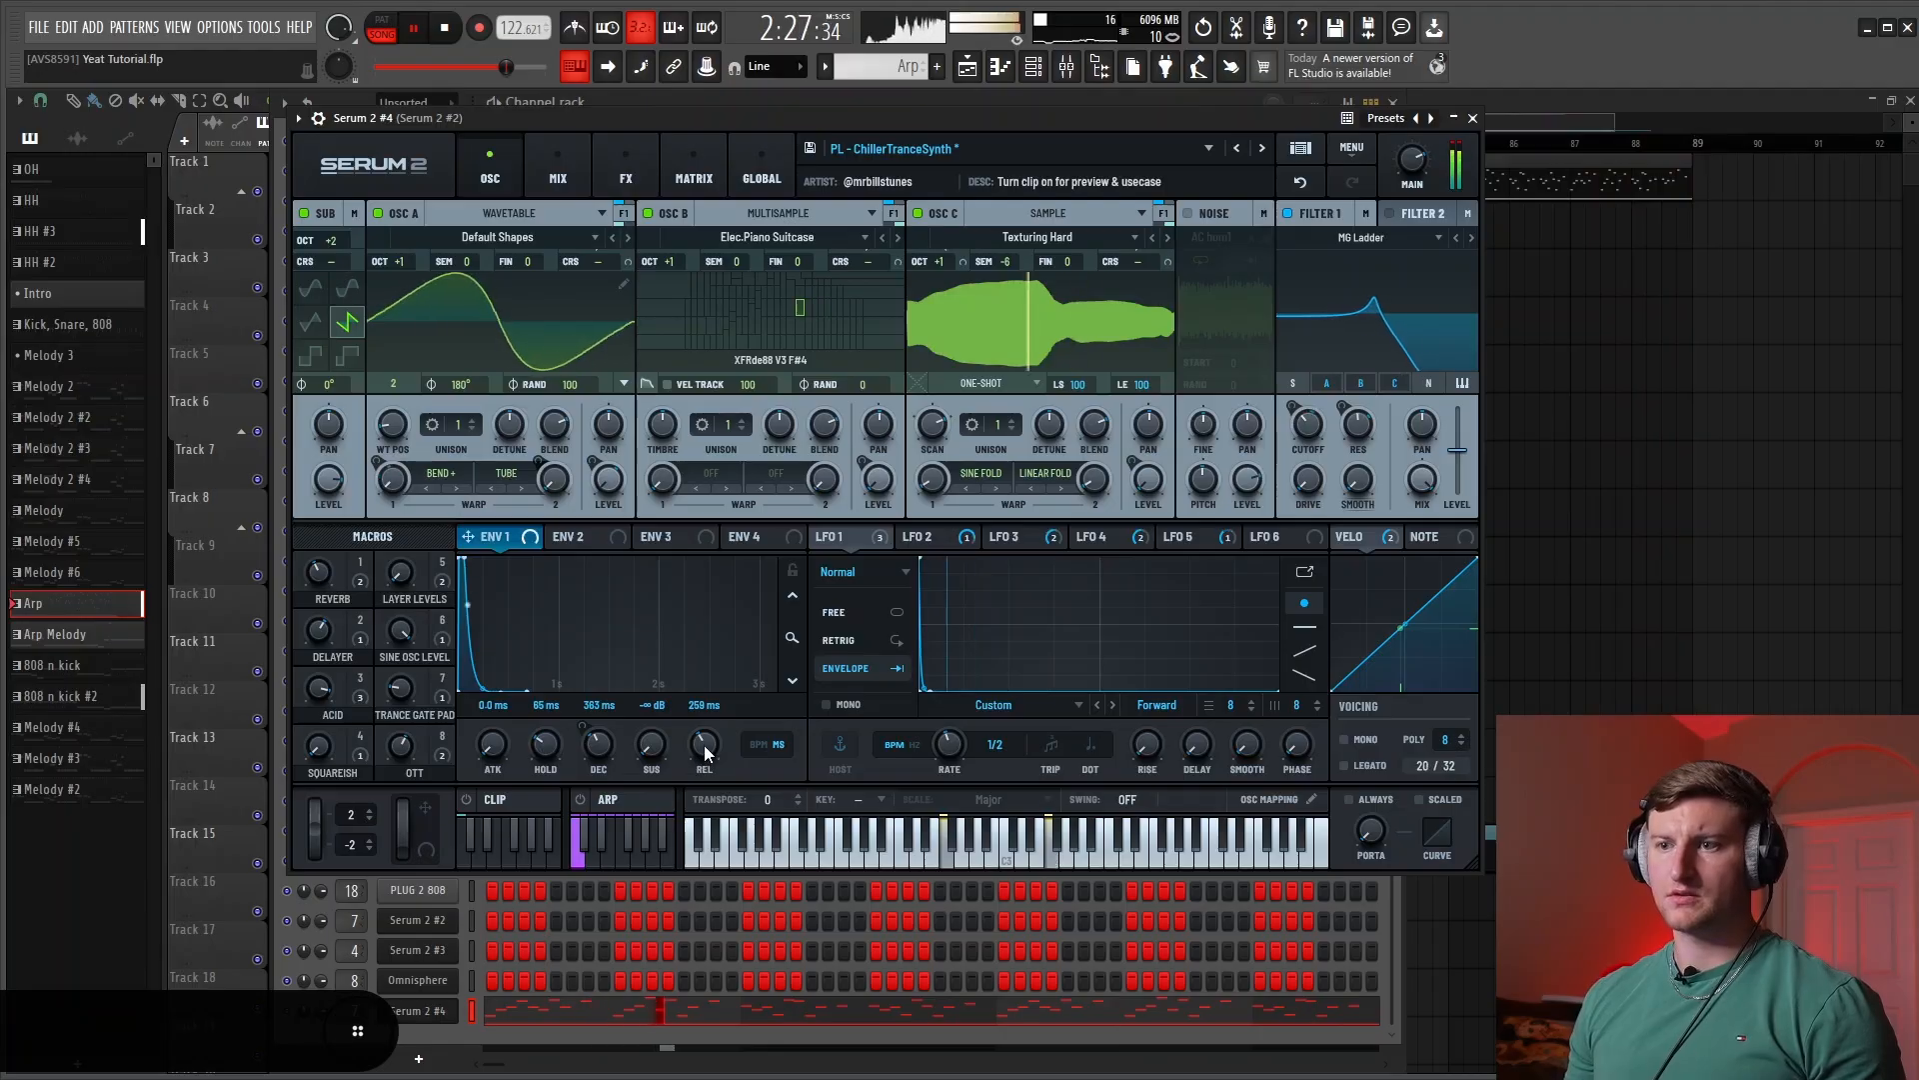
pyautogui.moveTo(704, 741); pyautogui.dragTo(610, 741)
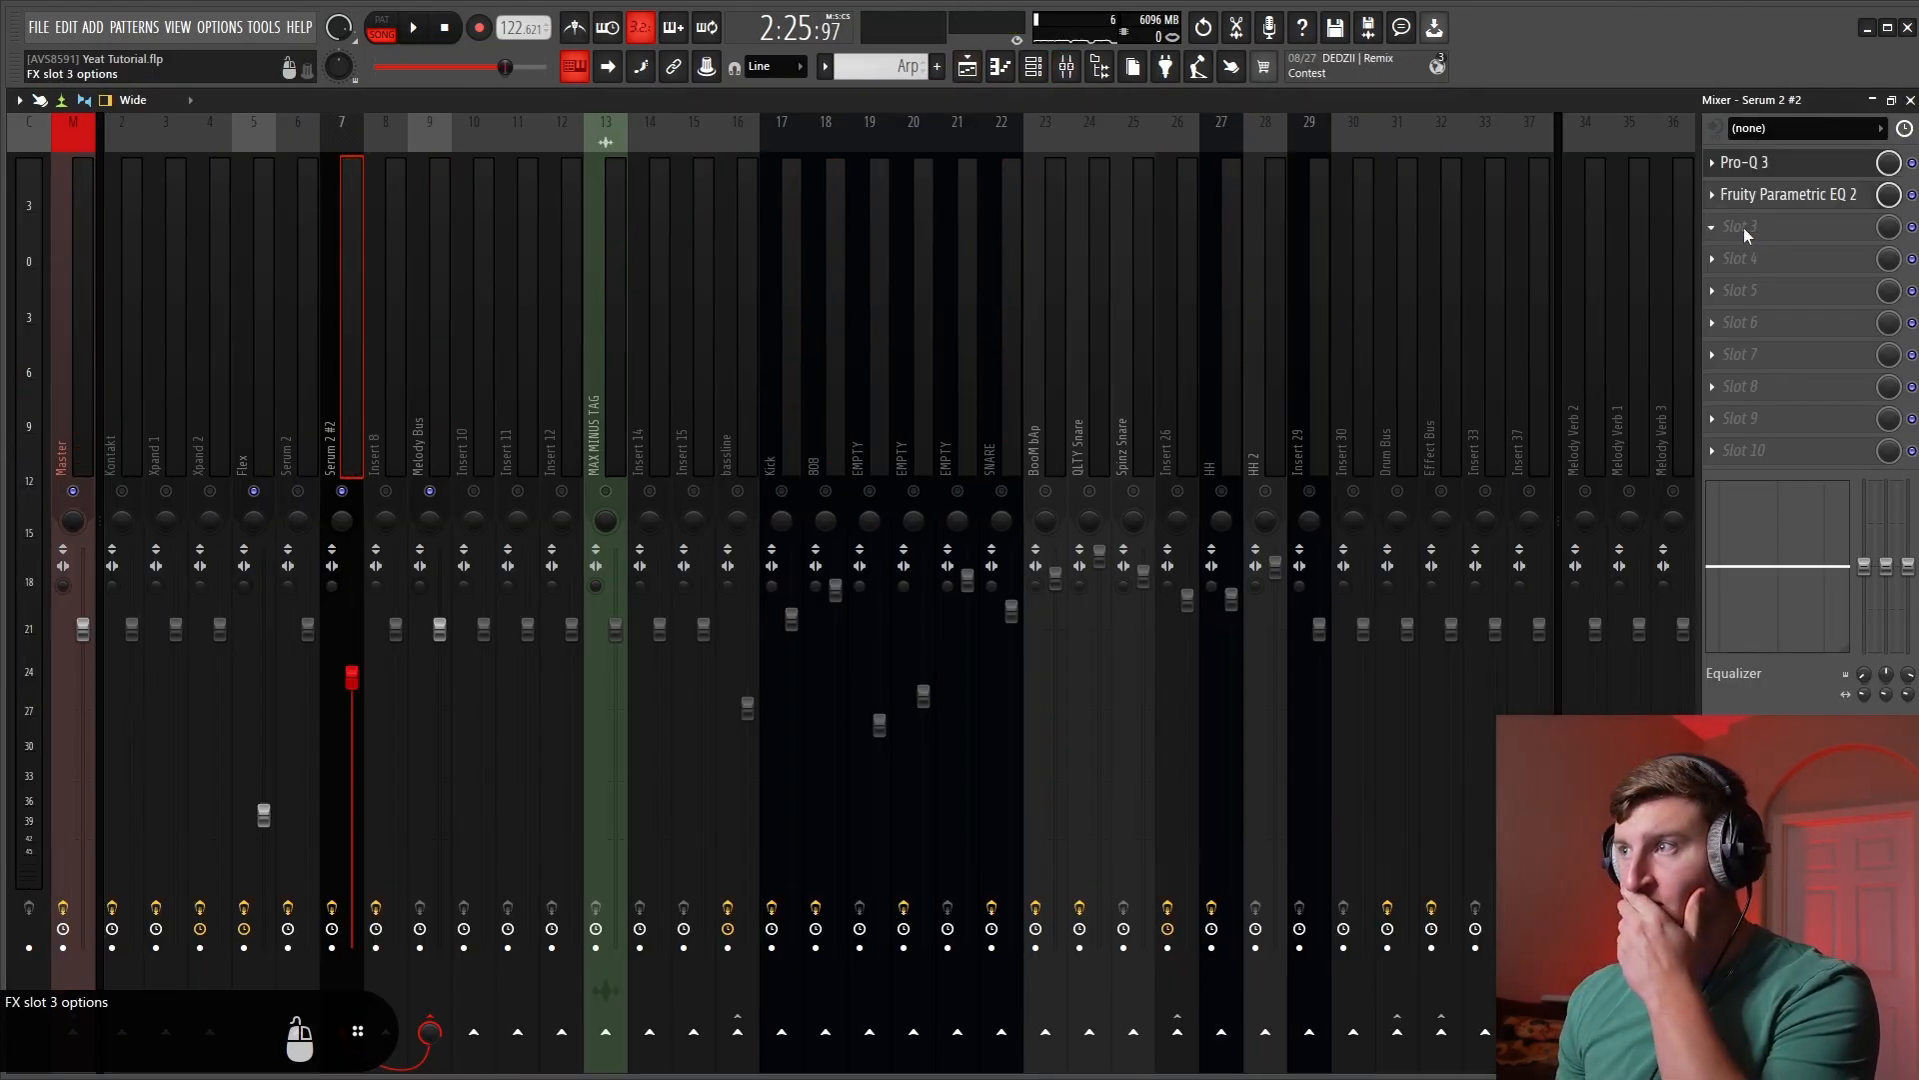
# Add Hyper Chorus in slot 3 of the Serum 2 #2 mixer track, adjusting its delay and feedback and setting modulation to about 34.5%
pyautogui.click(1744, 229)
pyautogui.moveTo(1747, 250)
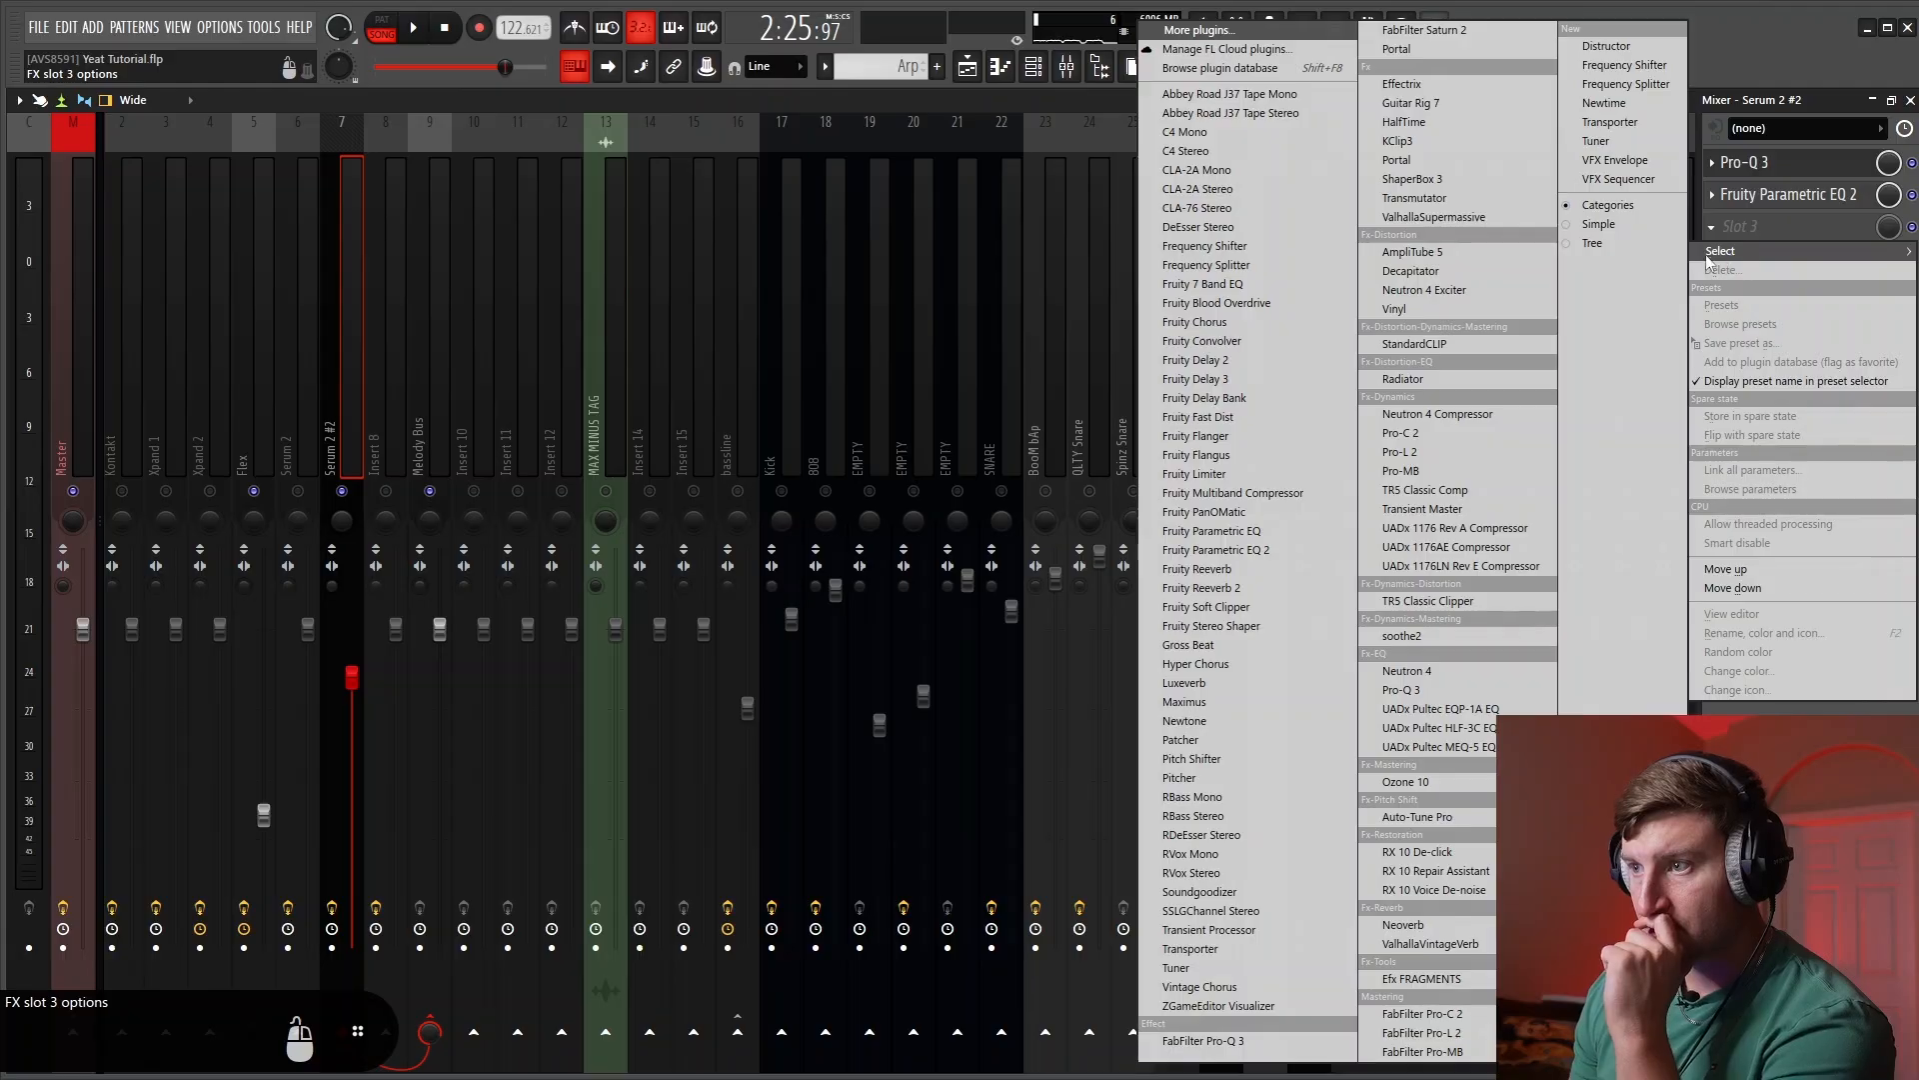
pyautogui.click(1204, 664)
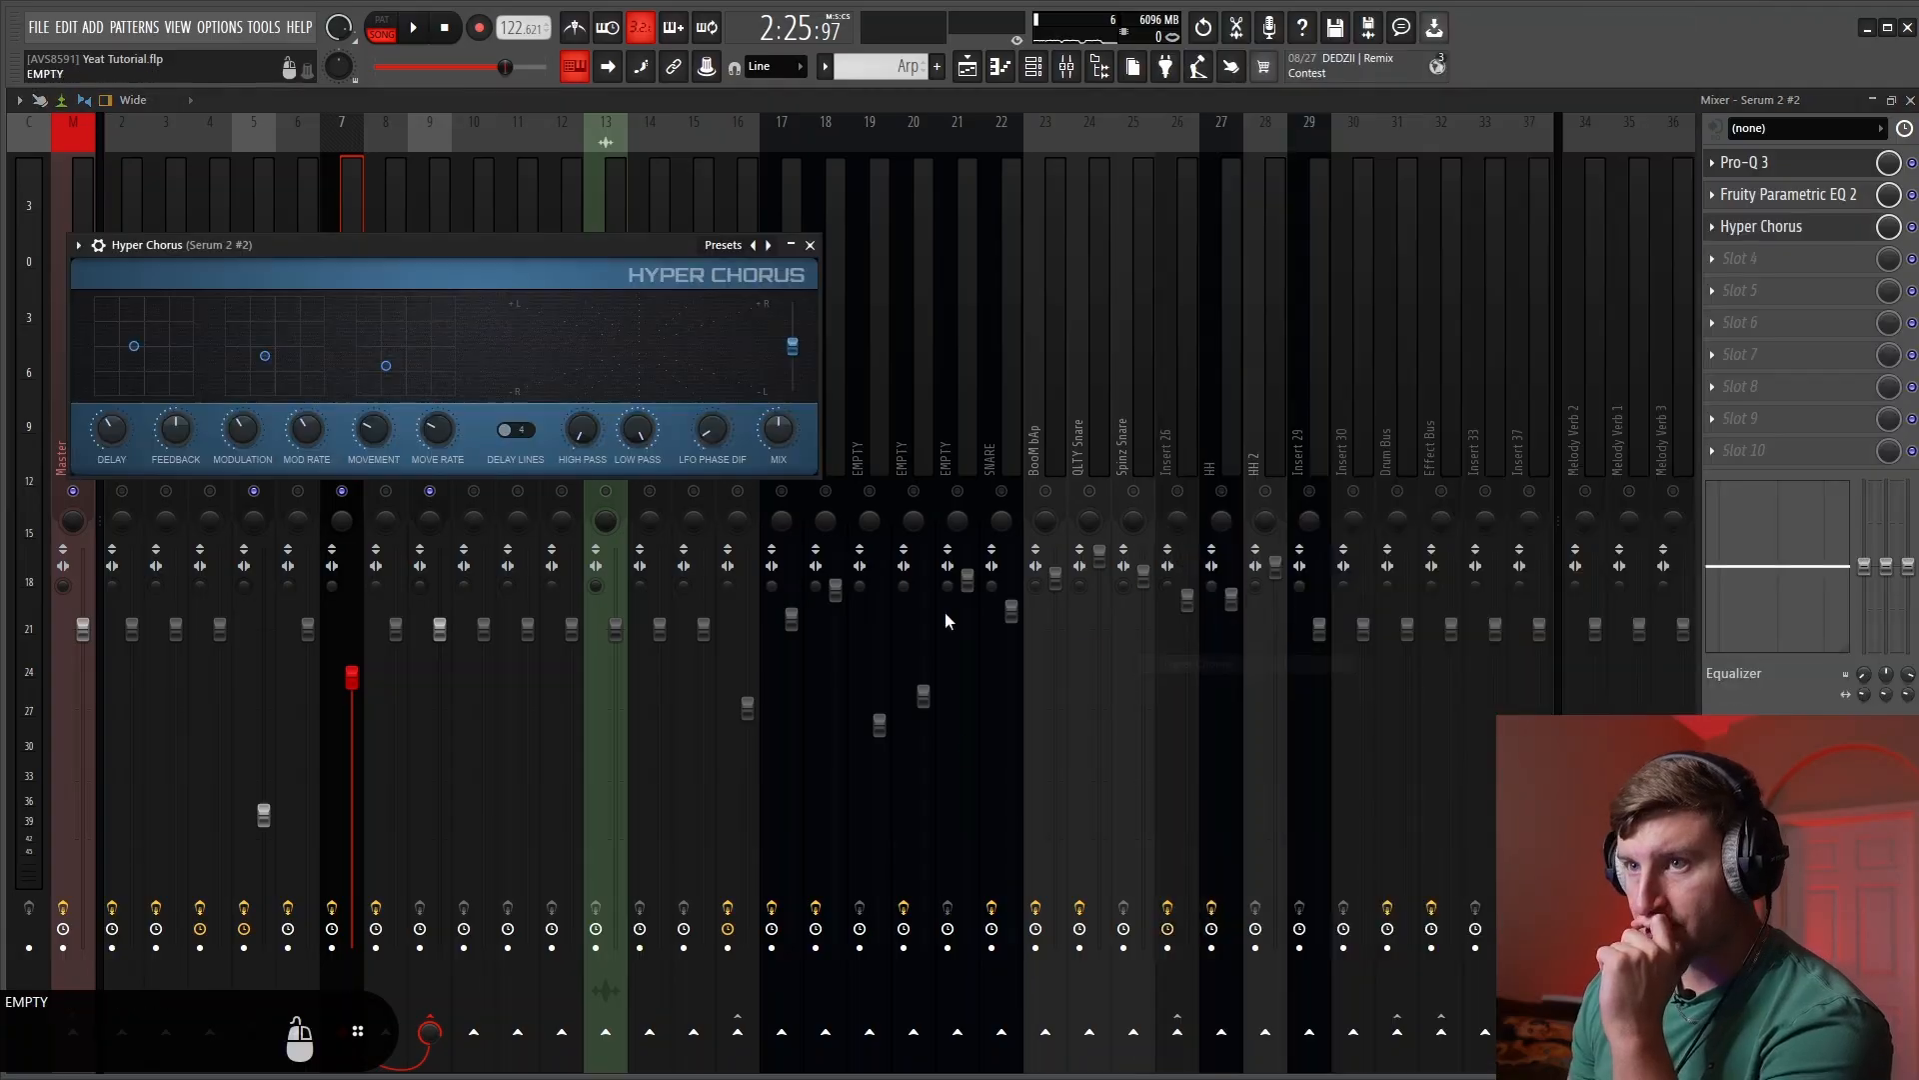
pyautogui.press('space')
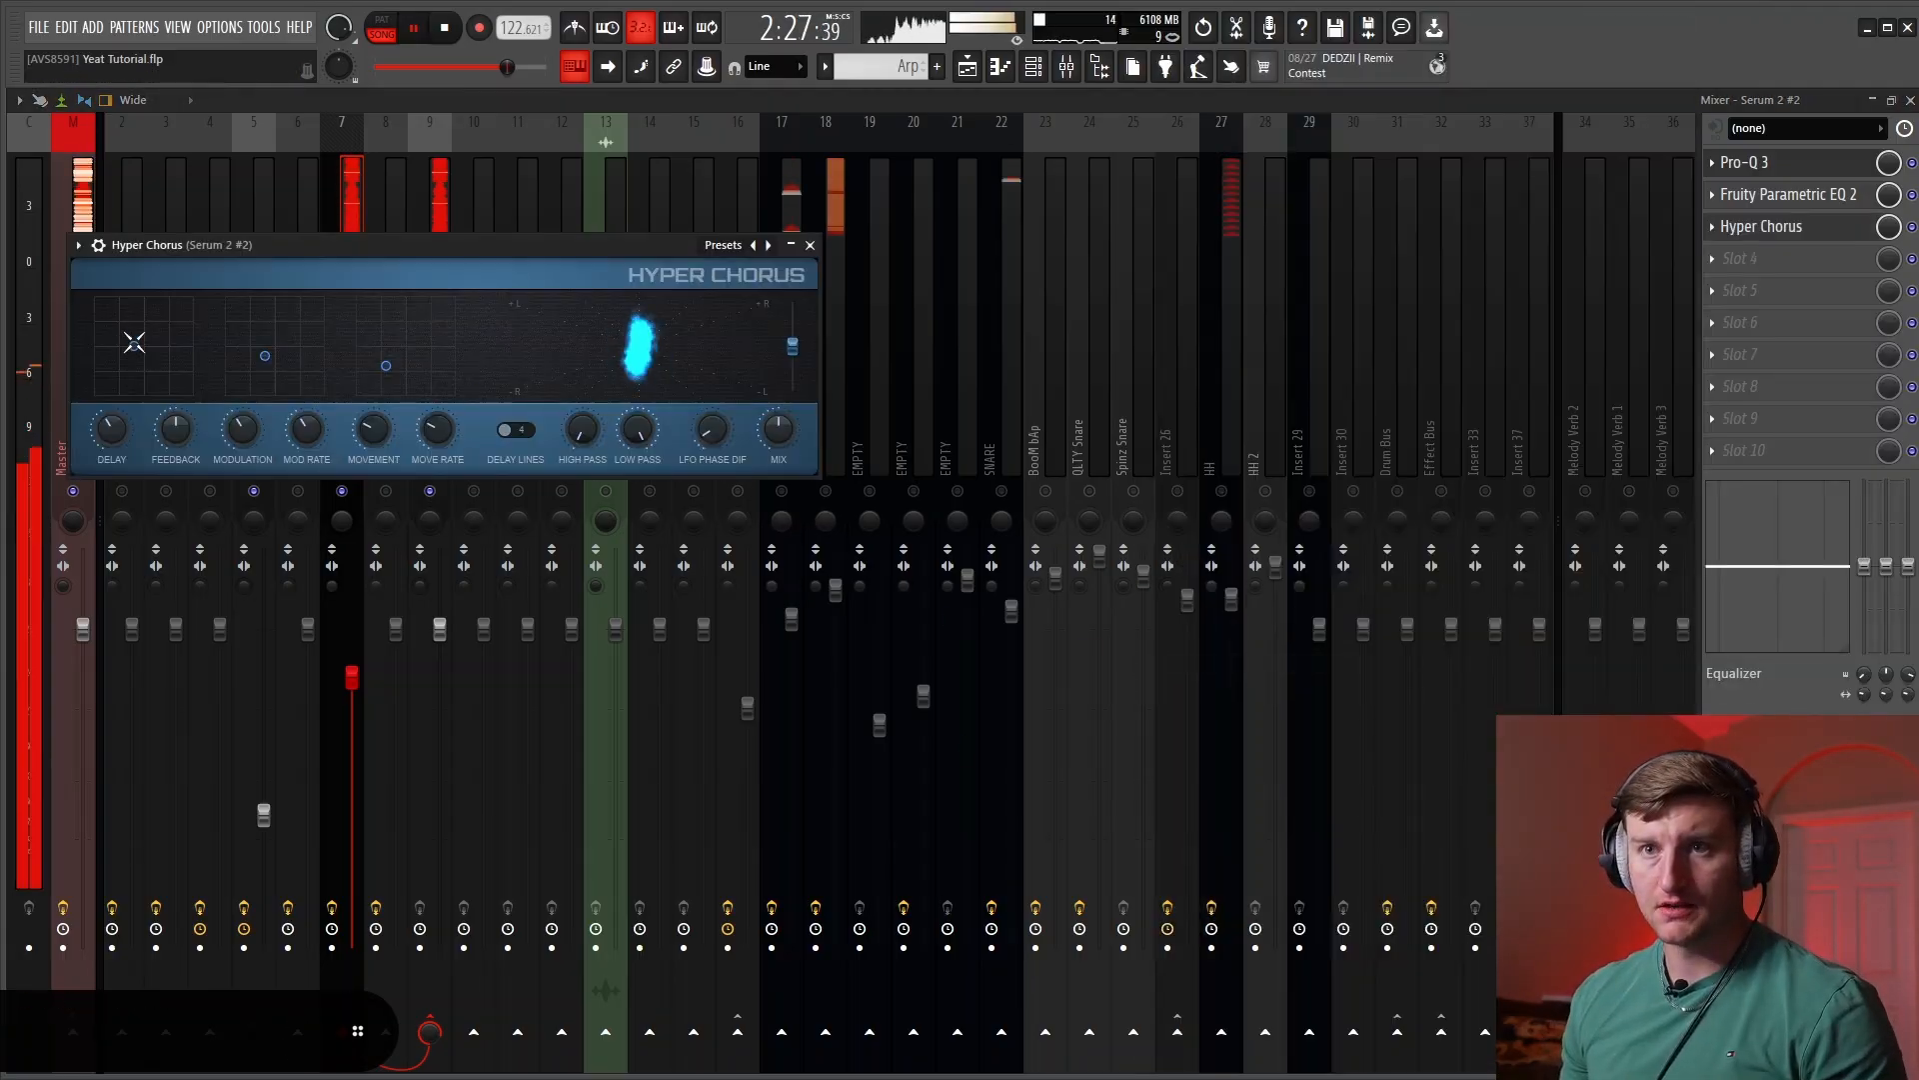
pyautogui.moveTo(140, 363); pyautogui.dragTo(259, 371)
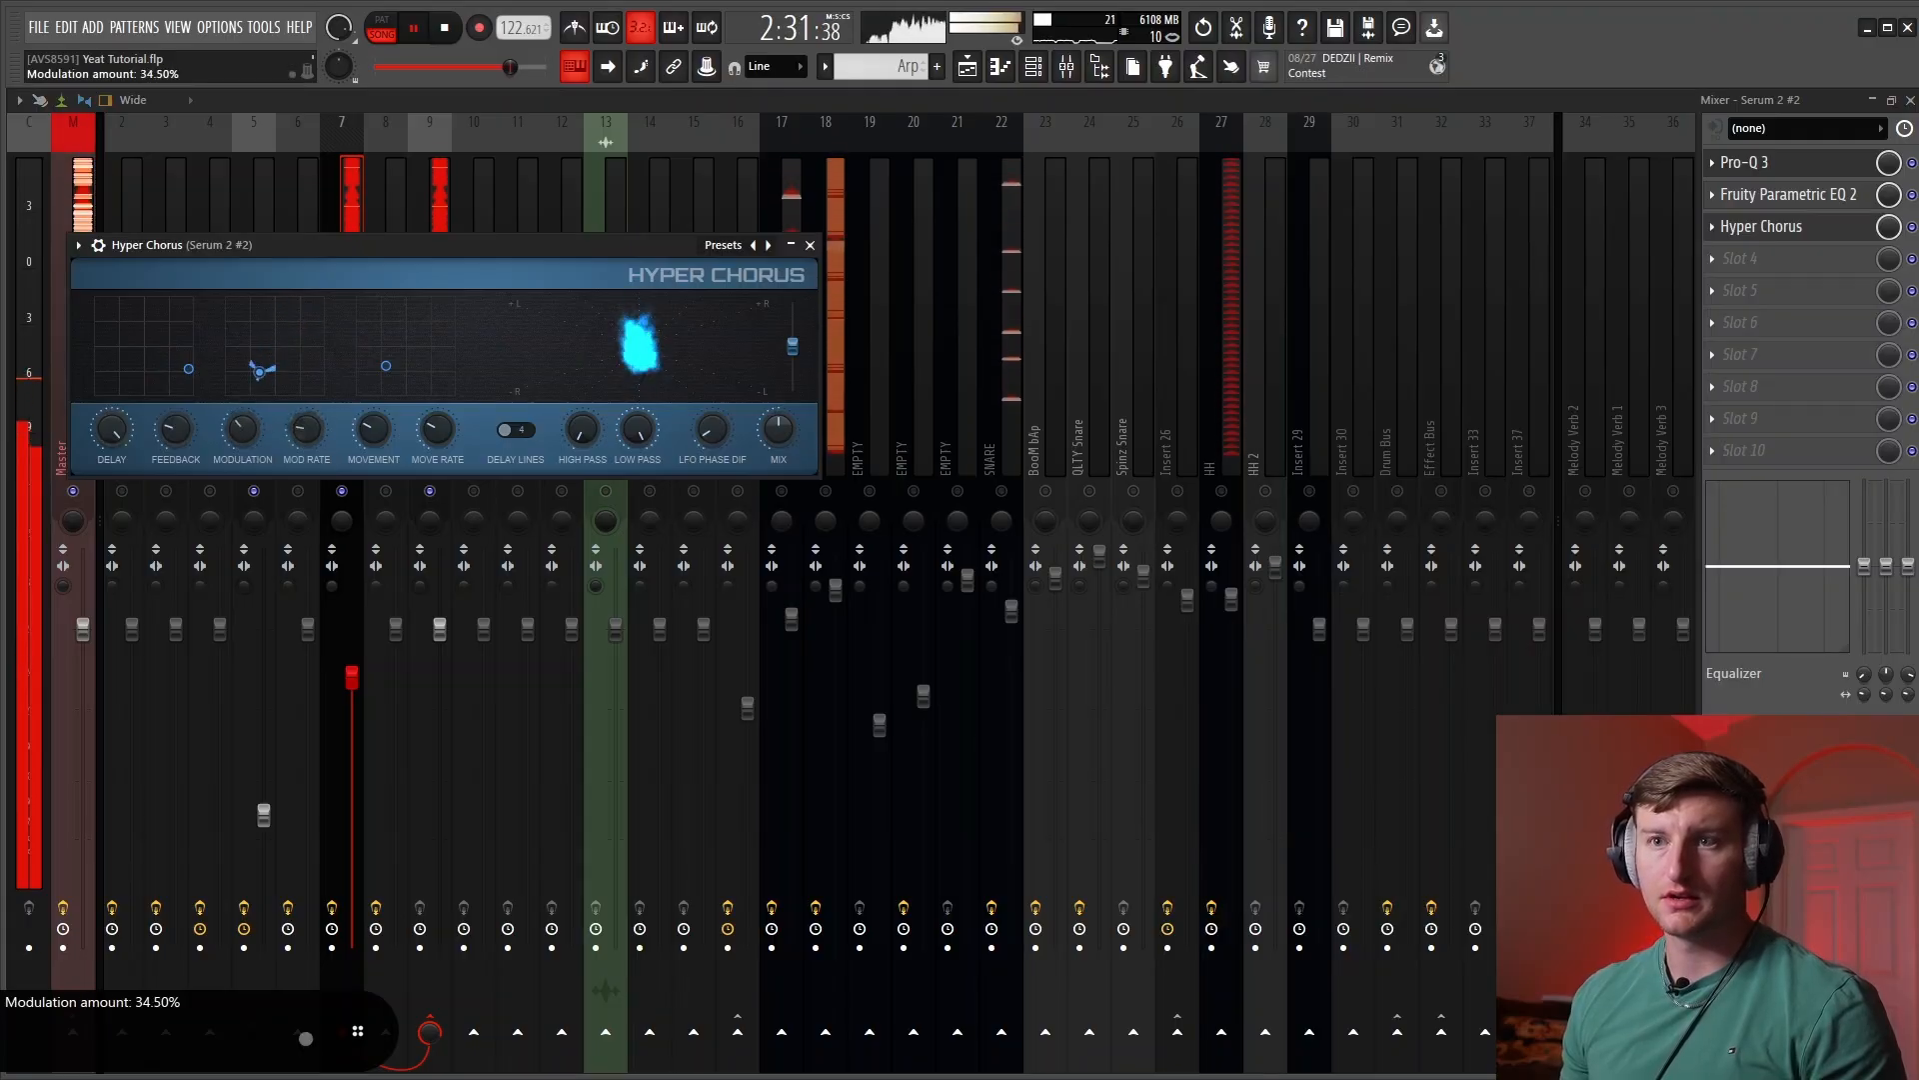
# Adjust Hyper Chorus's movement settings and create an automation clip for its Mix control
pyautogui.moveTo(376, 367)
pyautogui.mouseDown()
pyautogui.moveTo(428, 327)
pyautogui.moveTo(401, 372)
pyautogui.moveTo(427, 327)
pyautogui.moveTo(394, 351)
pyautogui.moveTo(441, 326)
pyautogui.moveTo(396, 340)
pyautogui.moveTo(432, 346)
pyautogui.moveTo(390, 335)
pyautogui.mouseUp()
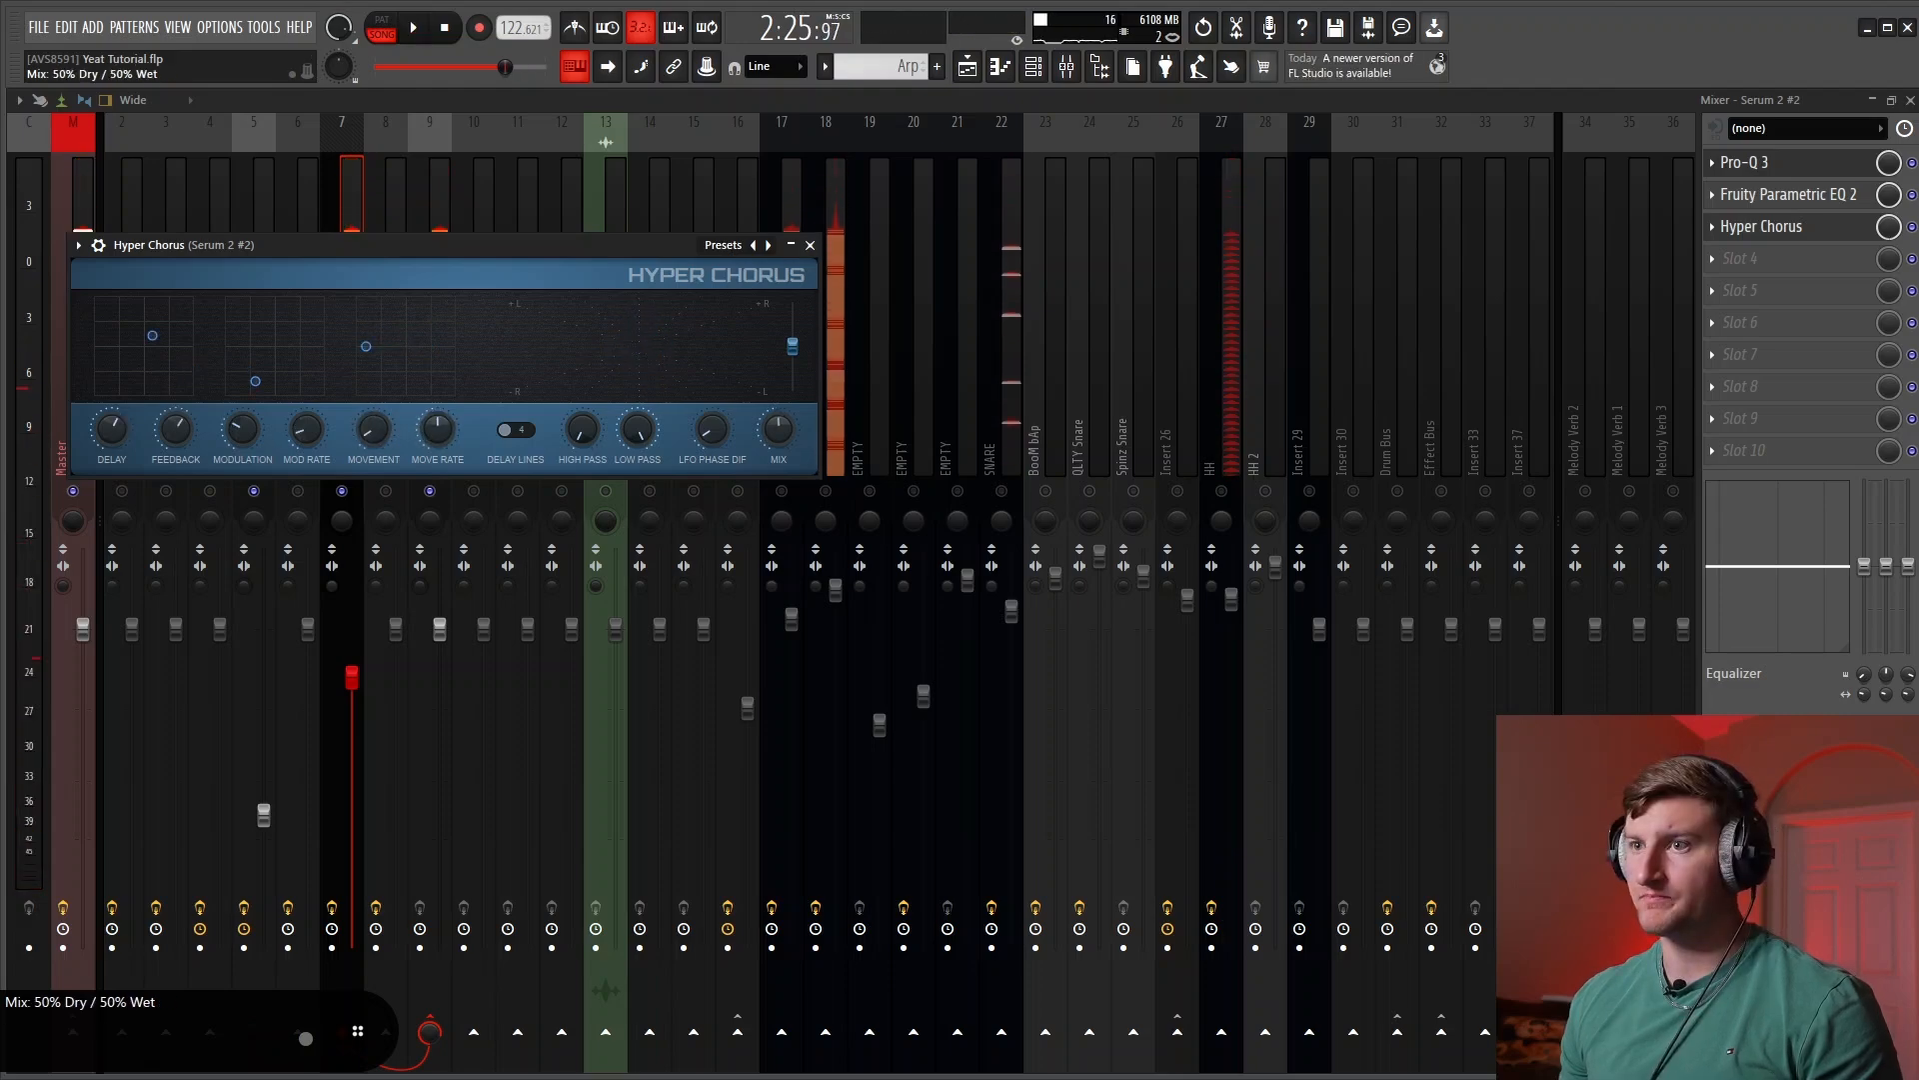
pyautogui.rightClick(779, 429)
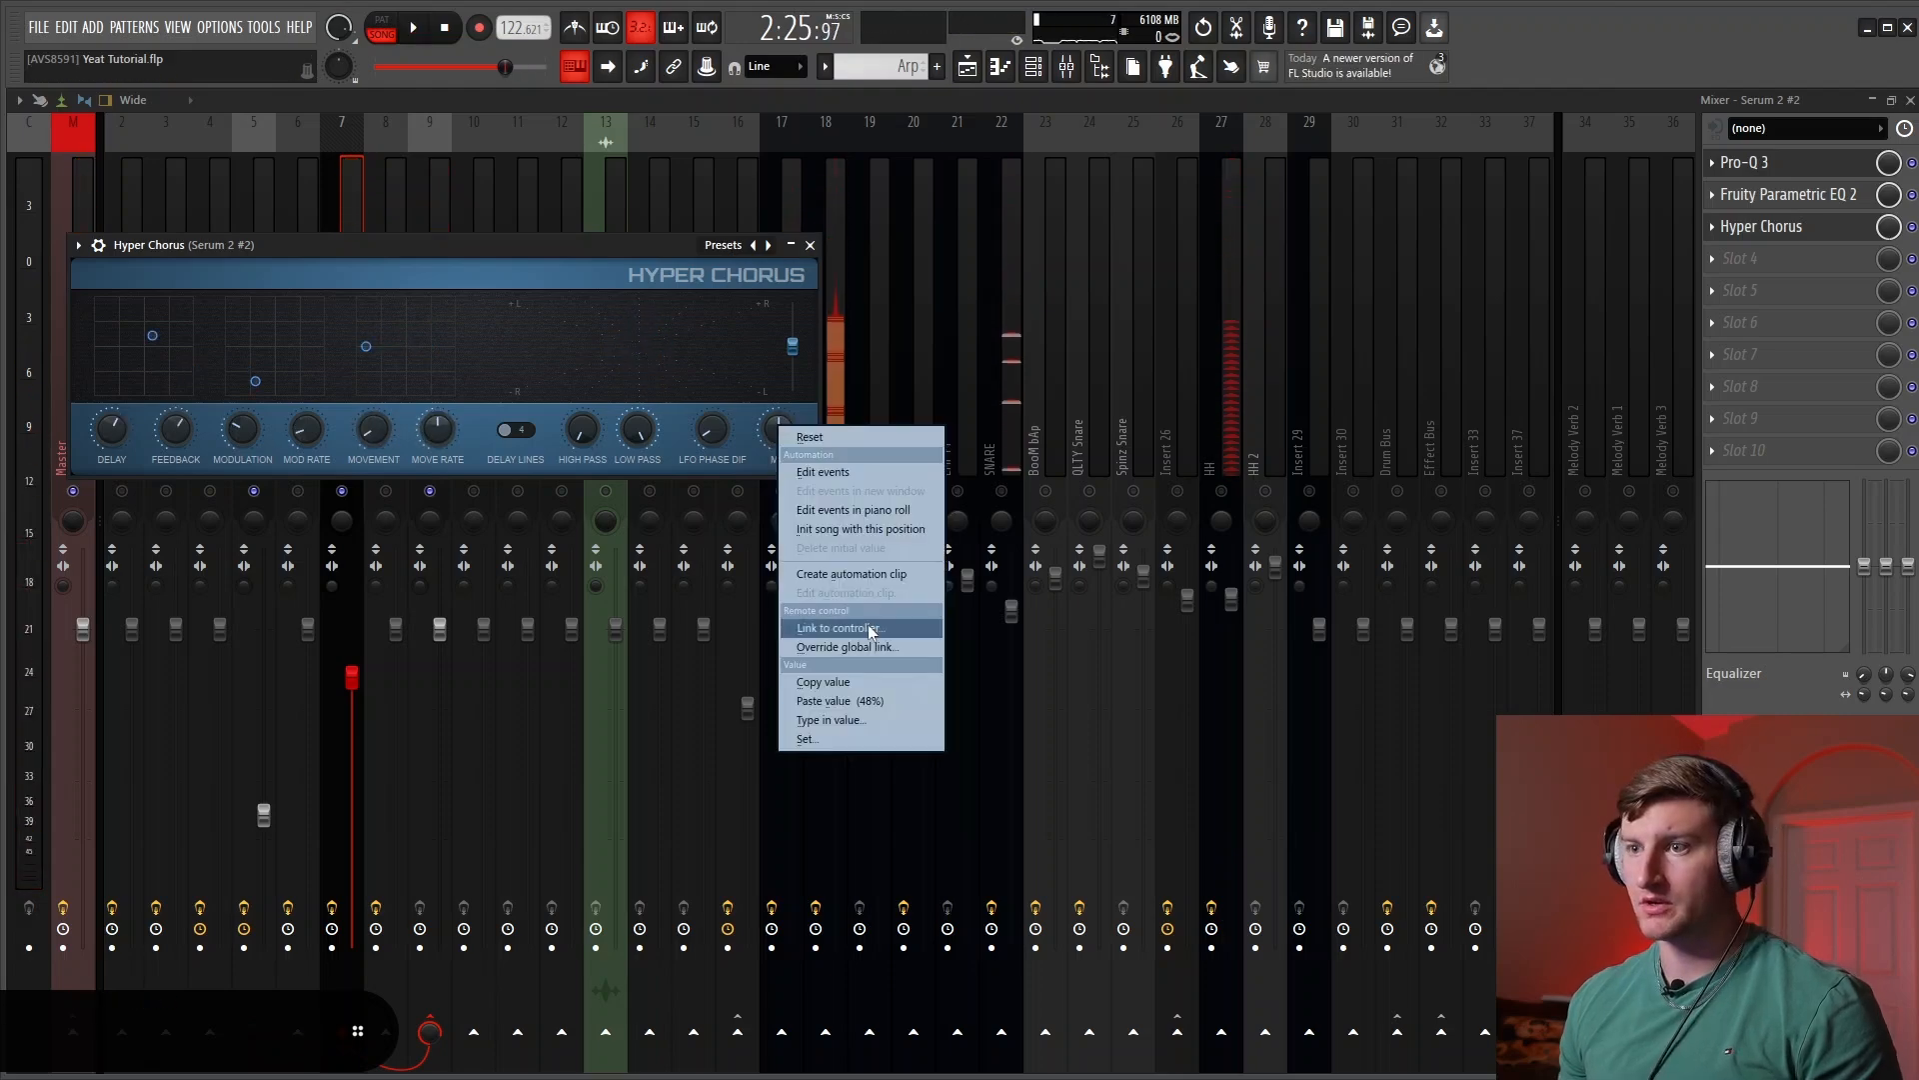
pyautogui.click(851, 572)
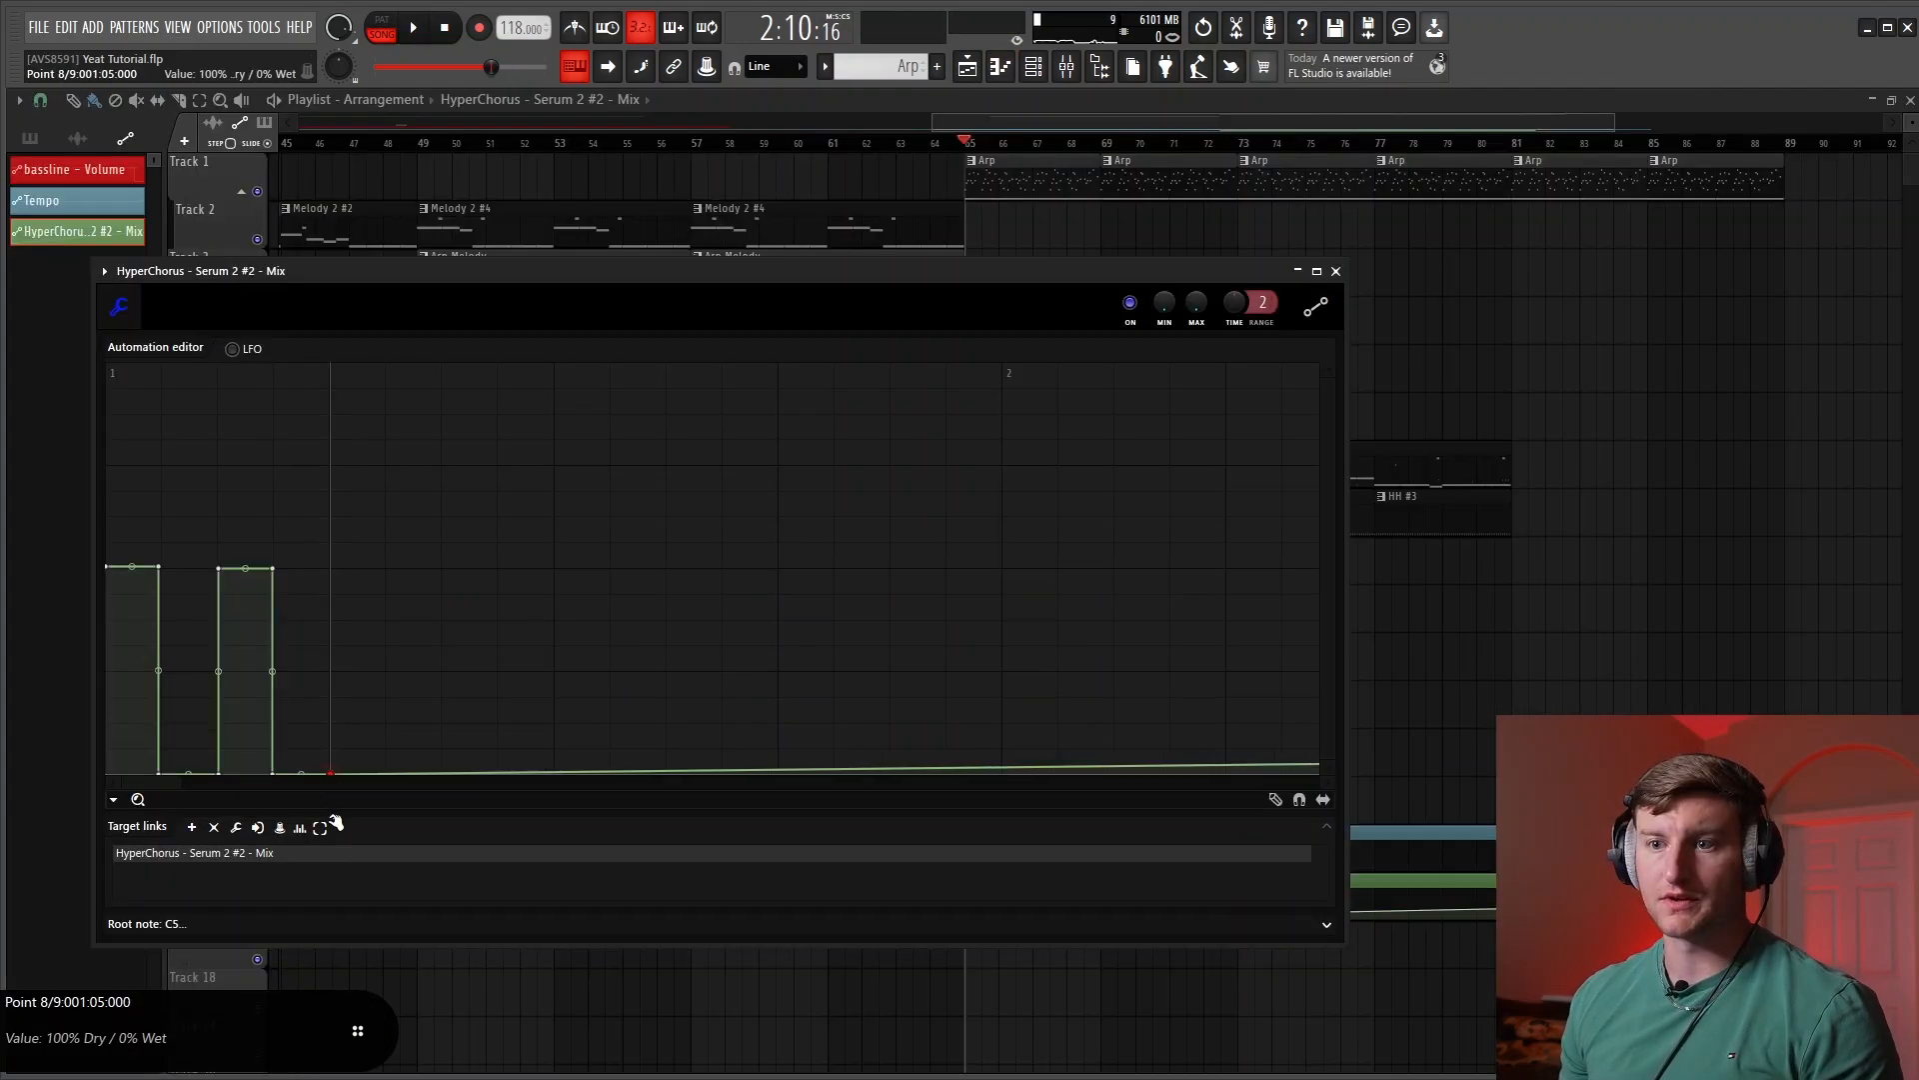
# Draw a square-wave Mix automation alternating between about 50% and 0% wet, and duplicate its selected points once
pyautogui.moveTo(330, 772)
pyautogui.mouseDown()
pyautogui.moveTo(351, 634)
pyautogui.moveTo(313, 570)
pyautogui.moveTo(390, 571)
pyautogui.mouseUp()
pyautogui.rightClick(384, 601)
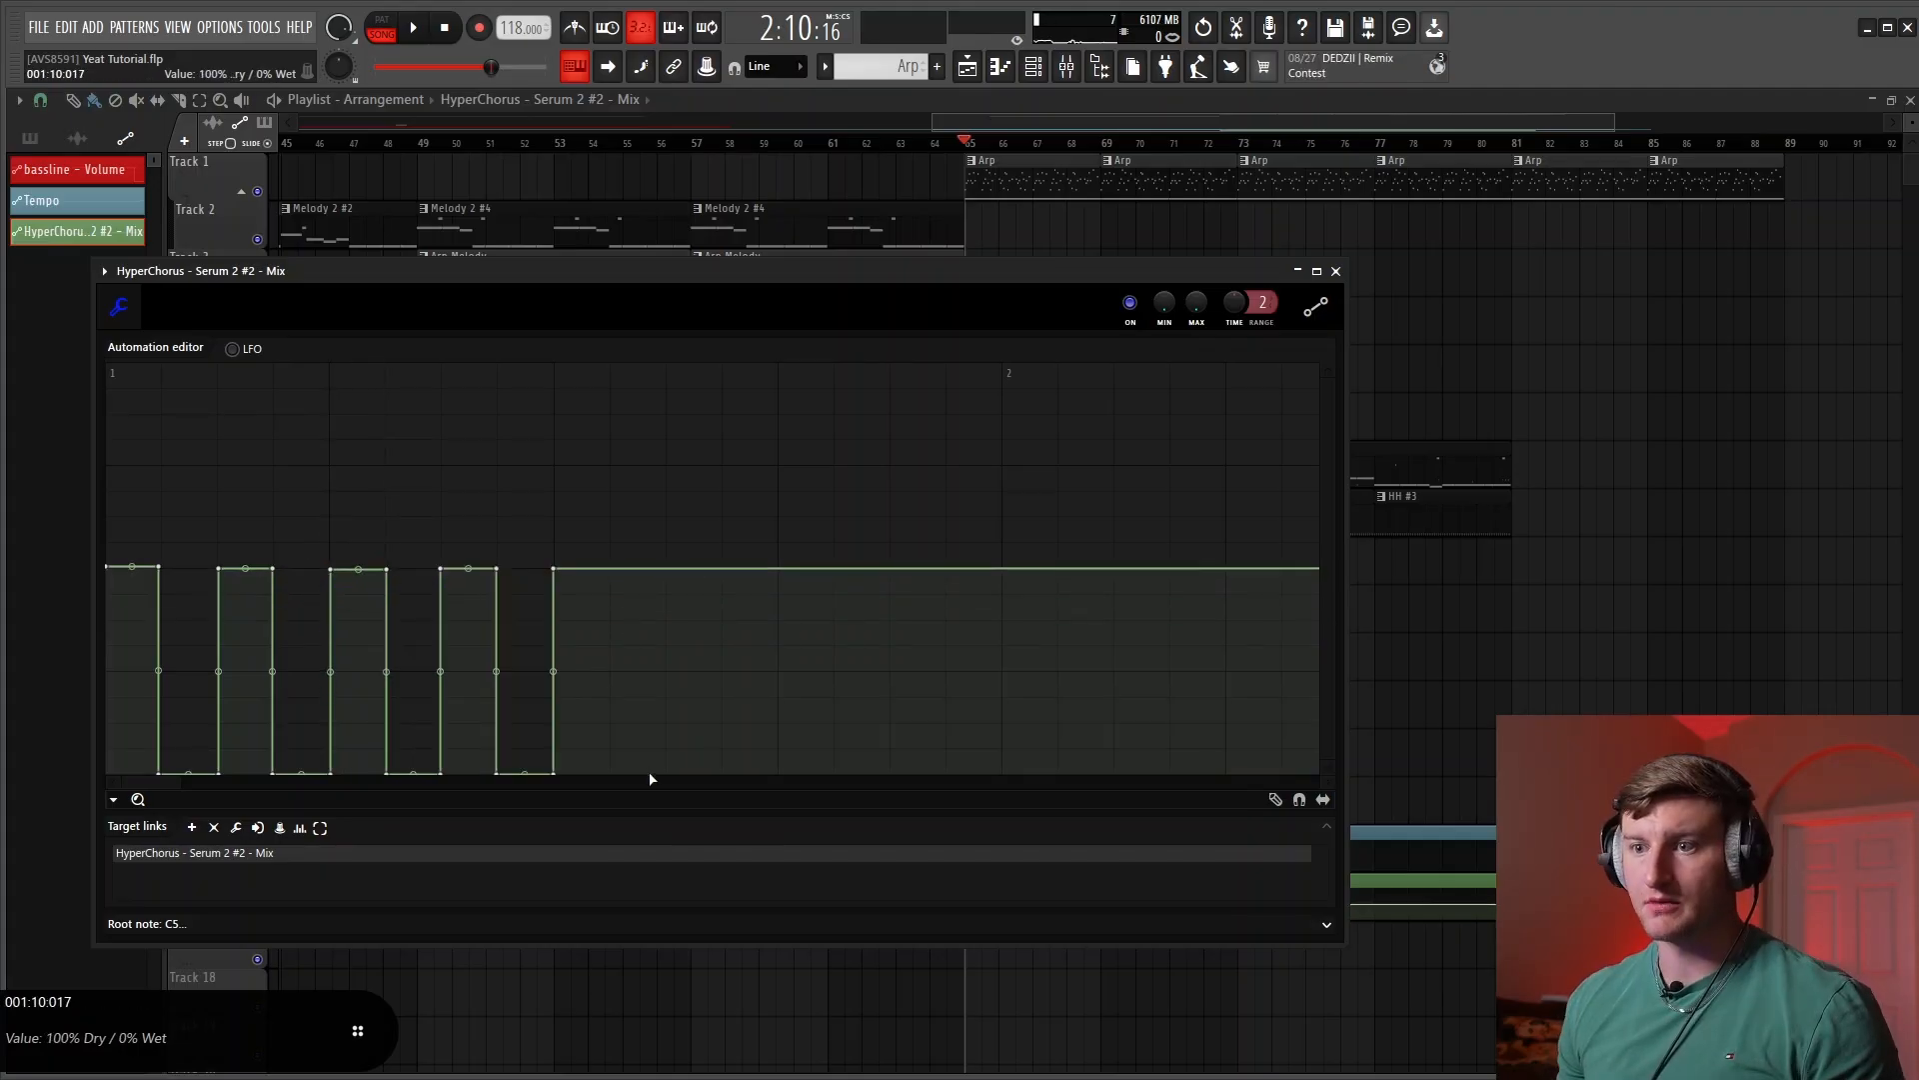
pyautogui.moveTo(651, 781)
pyautogui.mouseDown()
pyautogui.moveTo(255, 505)
pyautogui.moveTo(100, 536)
pyautogui.mouseUp()
pyautogui.moveTo(647, 785); pyautogui.dragTo(160, 795)
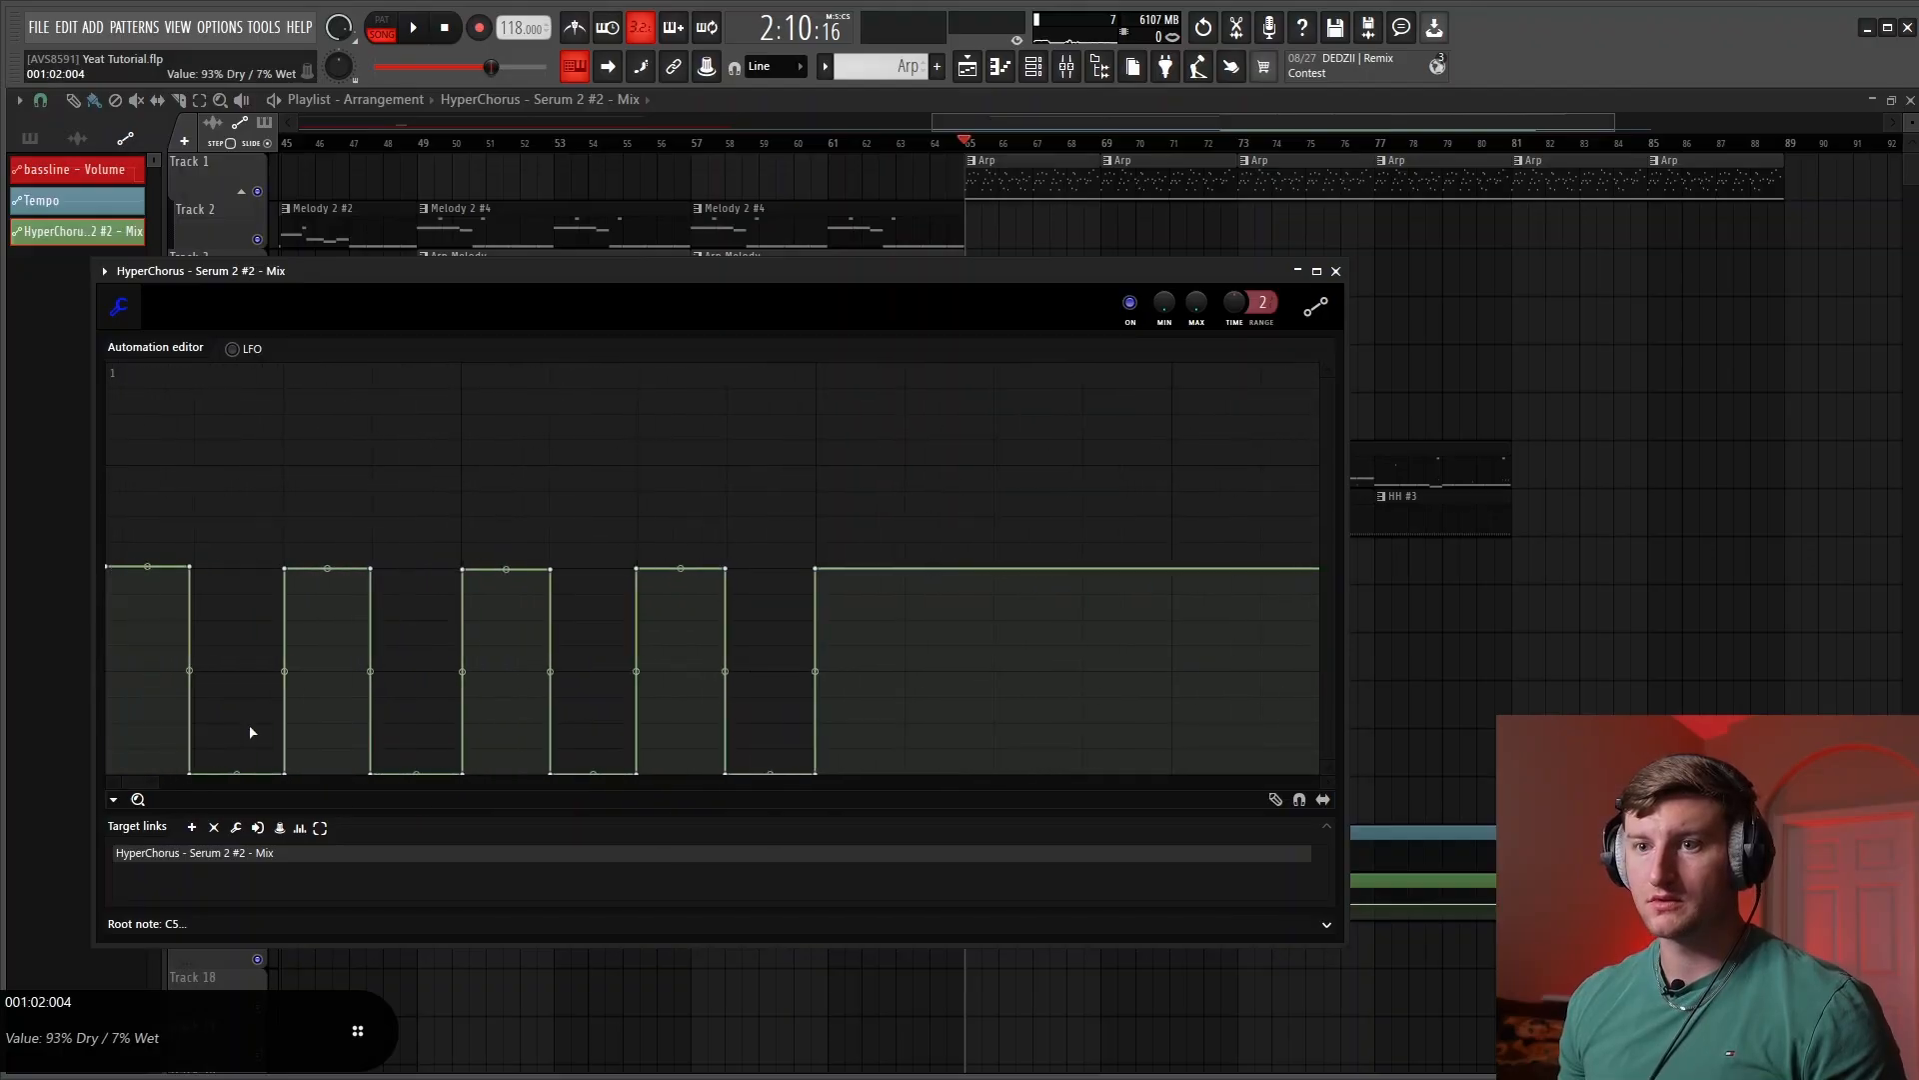
pyautogui.moveTo(884, 531); pyautogui.dragTo(172, 931)
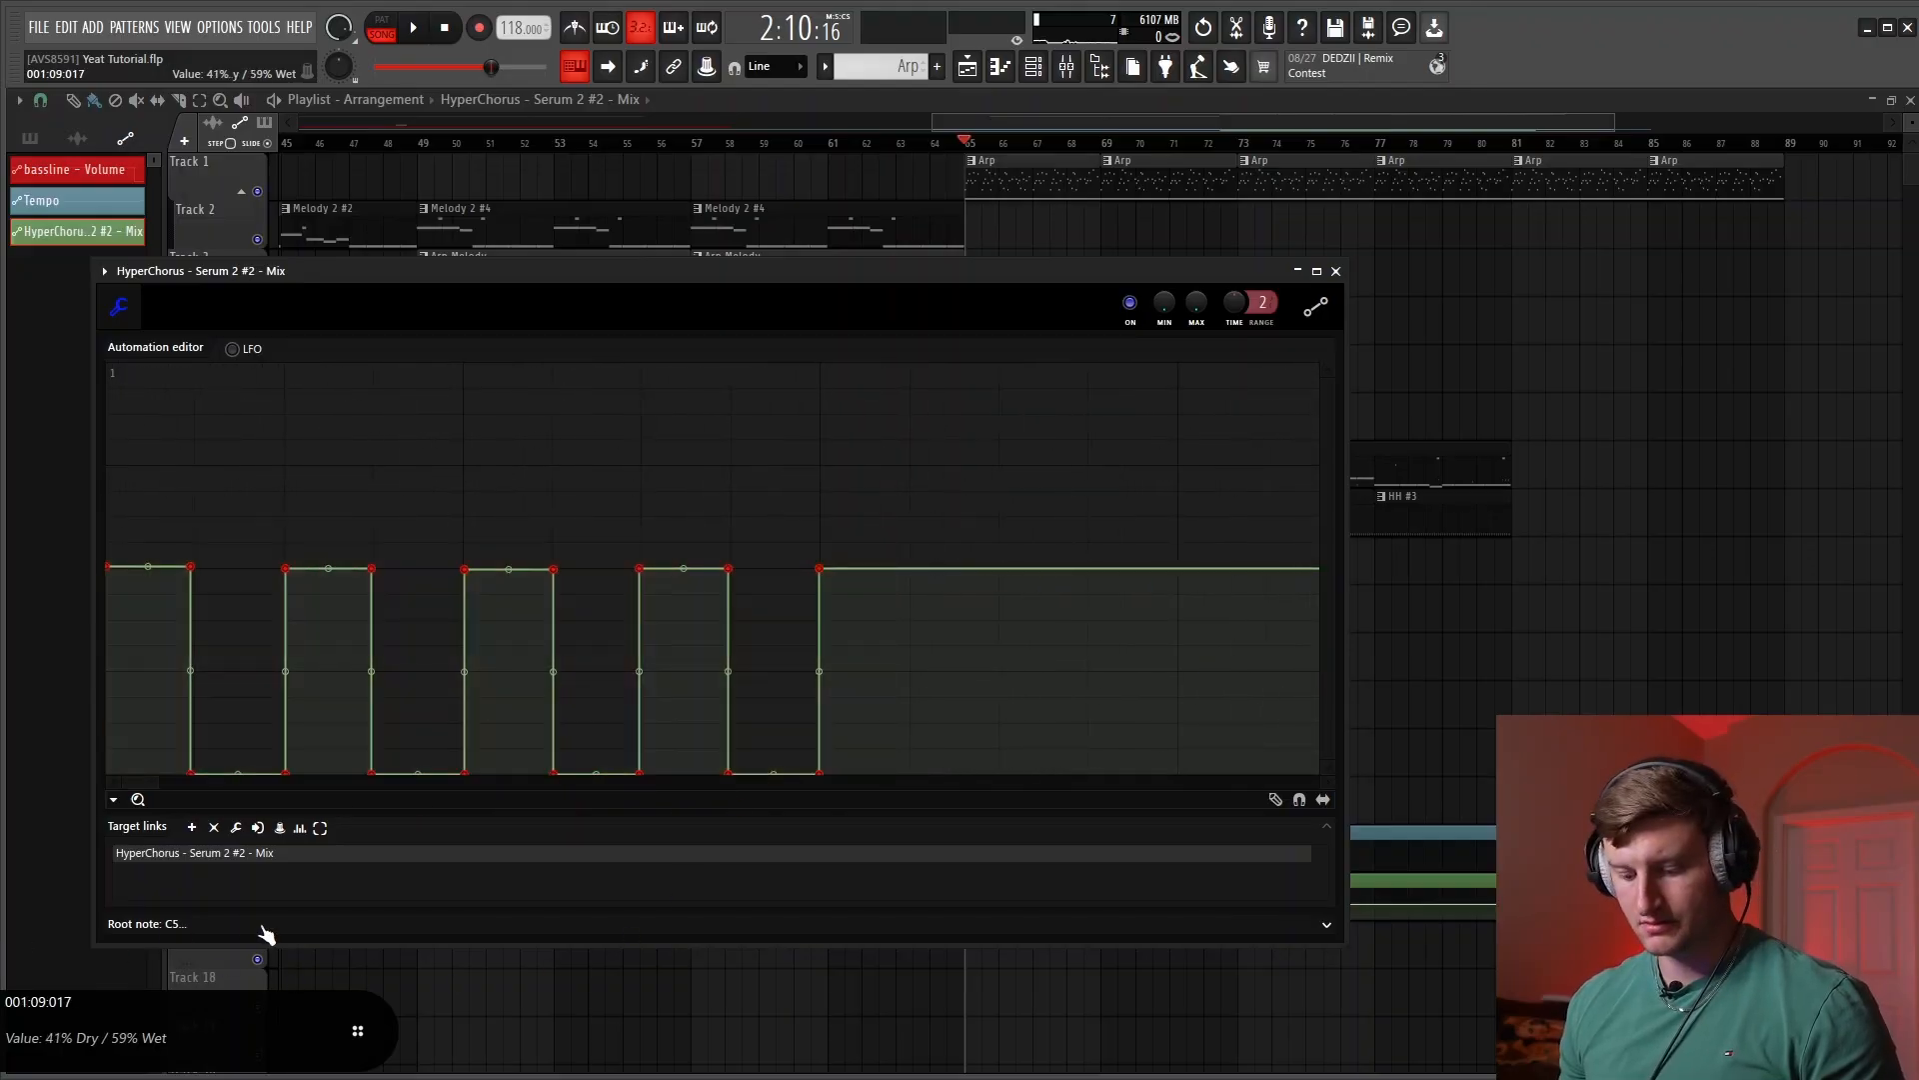
pyautogui.hotkey('ctrl', 'b')
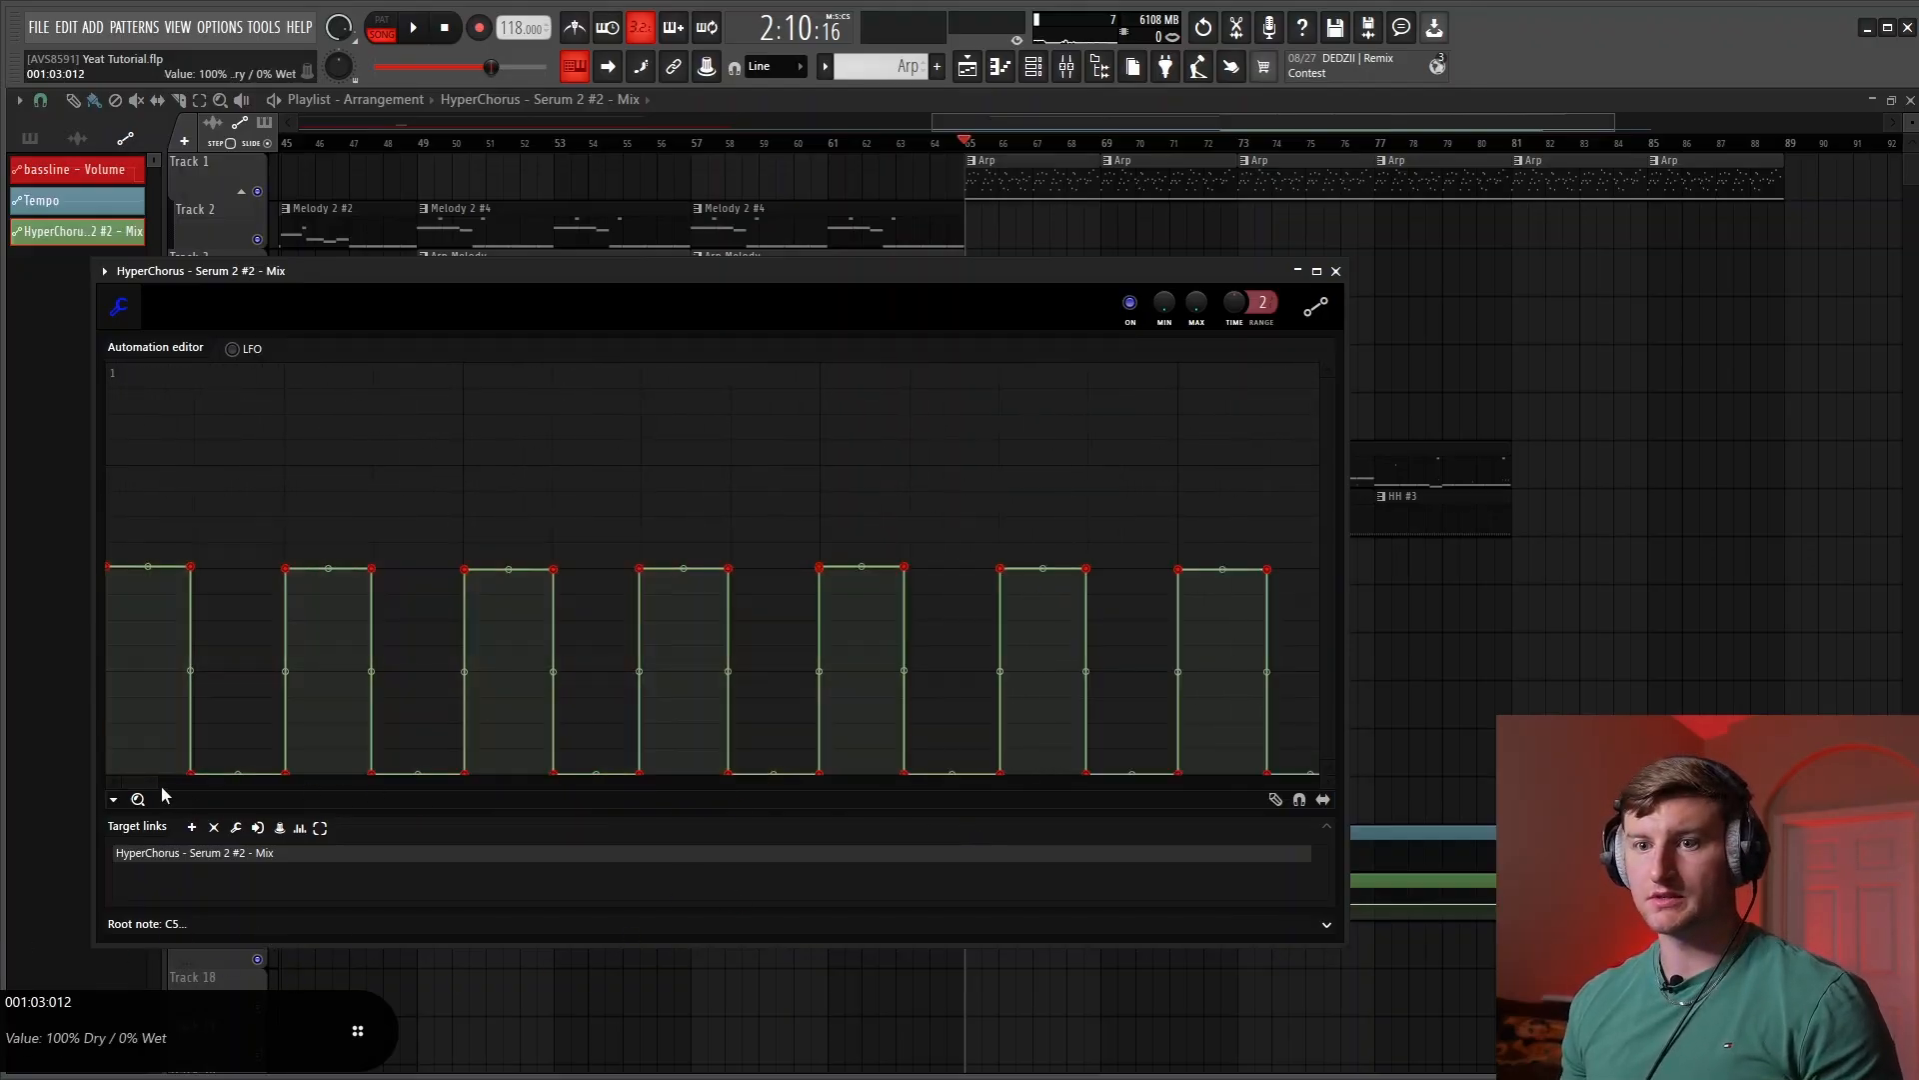
# Repeat the selected square-wave points until the pulses run the length of the HyperChorus Mix automation clip
pyautogui.moveTo(162, 788); pyautogui.dragTo(578, 814)
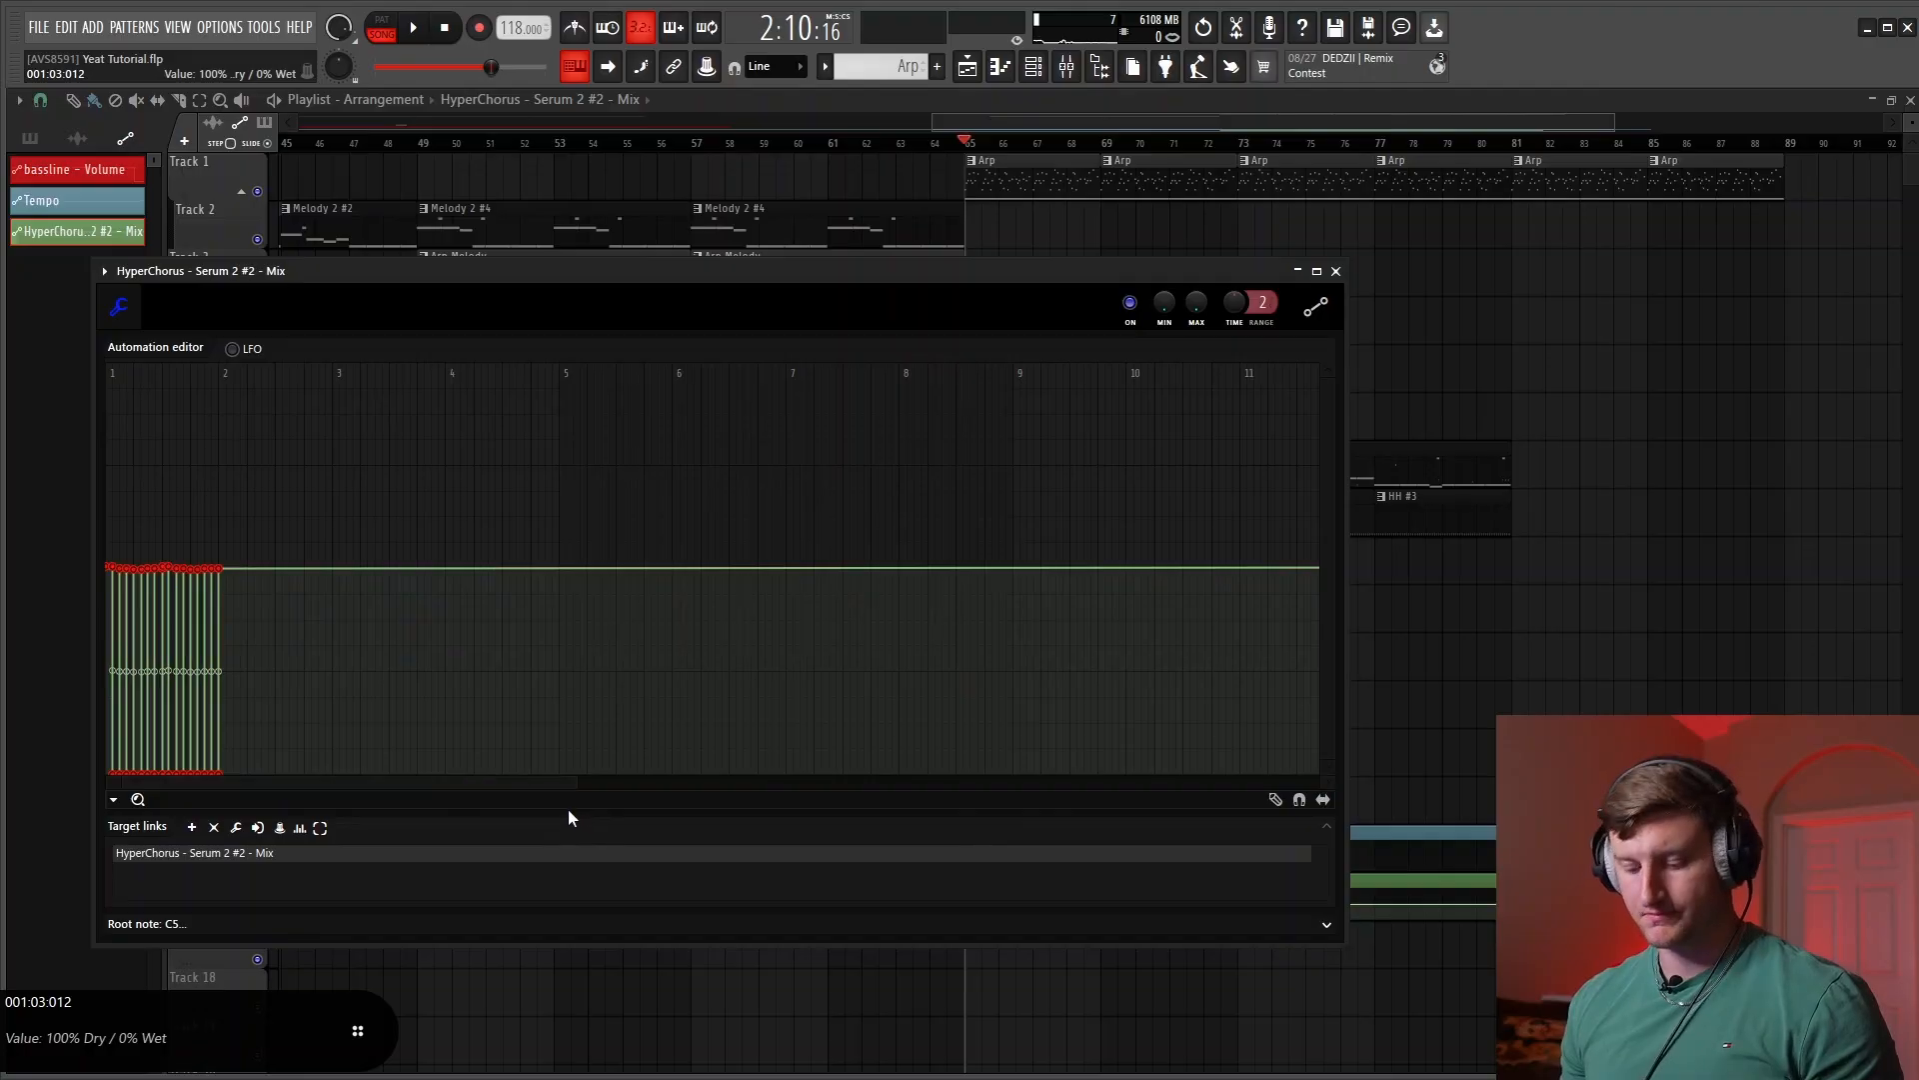
pyautogui.hotkey('ctrl', 'b')
pyautogui.hotkey('ctrl', 'b')
pyautogui.hotkey('ctrl', 'b')
pyautogui.hotkey('ctrl', 'b')
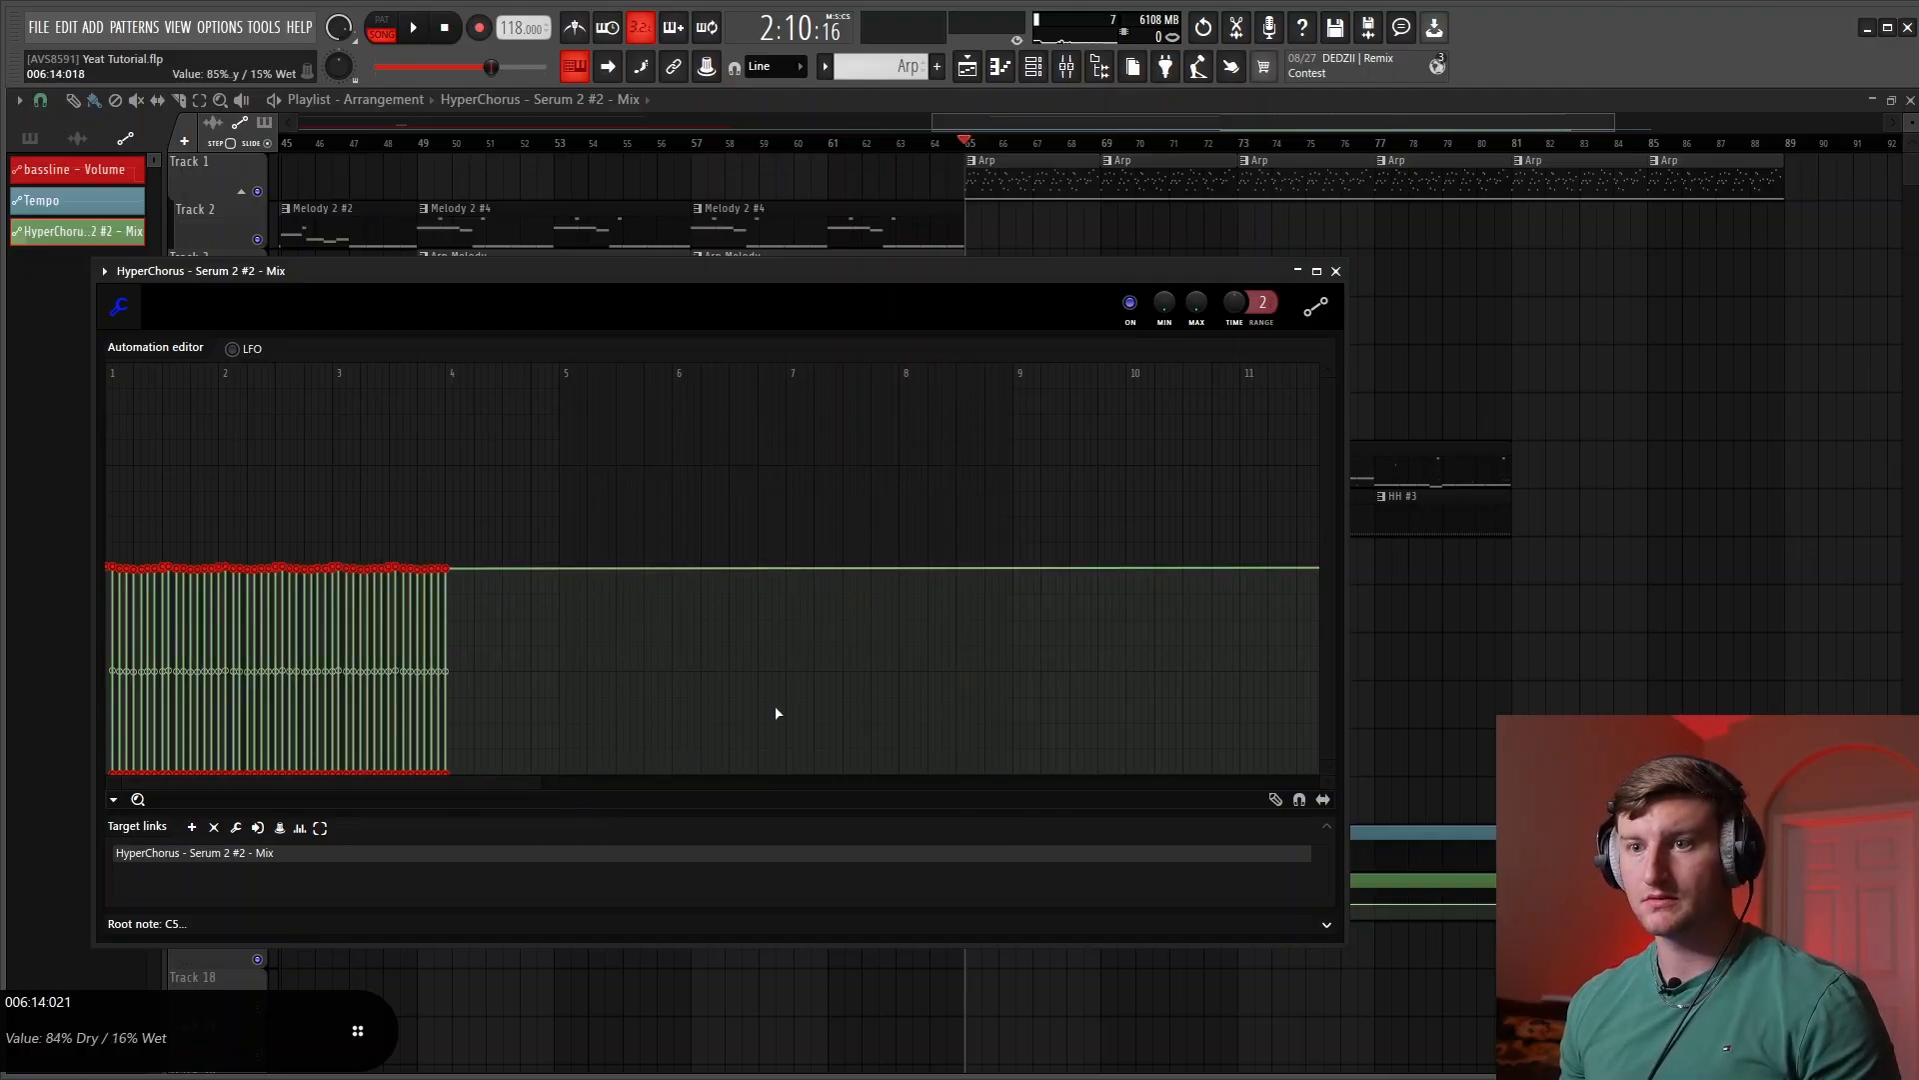
pyautogui.hotkey('ctrl', 'b')
pyautogui.hotkey('ctrl', 'b')
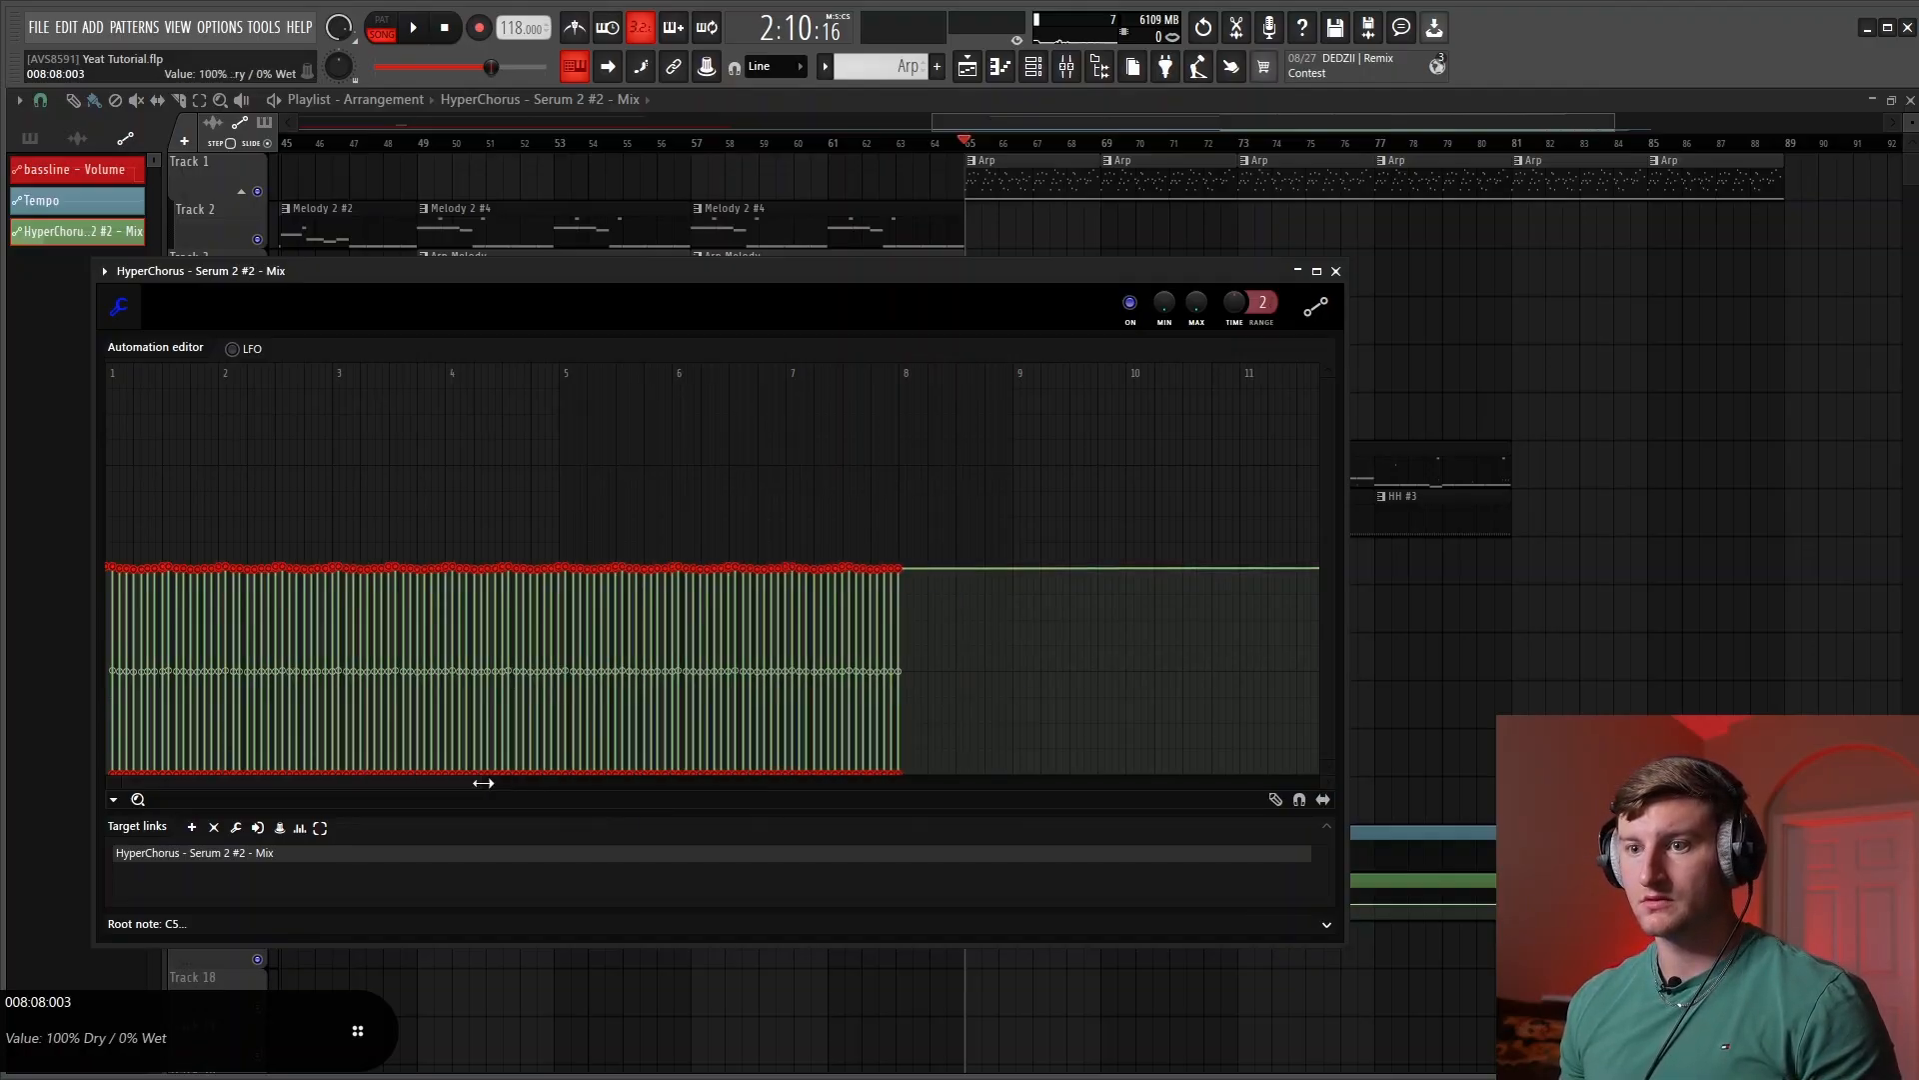
pyautogui.moveTo(483, 783); pyautogui.dragTo(1147, 760)
pyautogui.hotkey('ctrl', 'v')
pyautogui.hotkey('ctrl', 'v')
pyautogui.hotkey('ctrl', 'v')
pyautogui.hotkey('ctrl', 'v')
pyautogui.hotkey('ctrl', 'v')
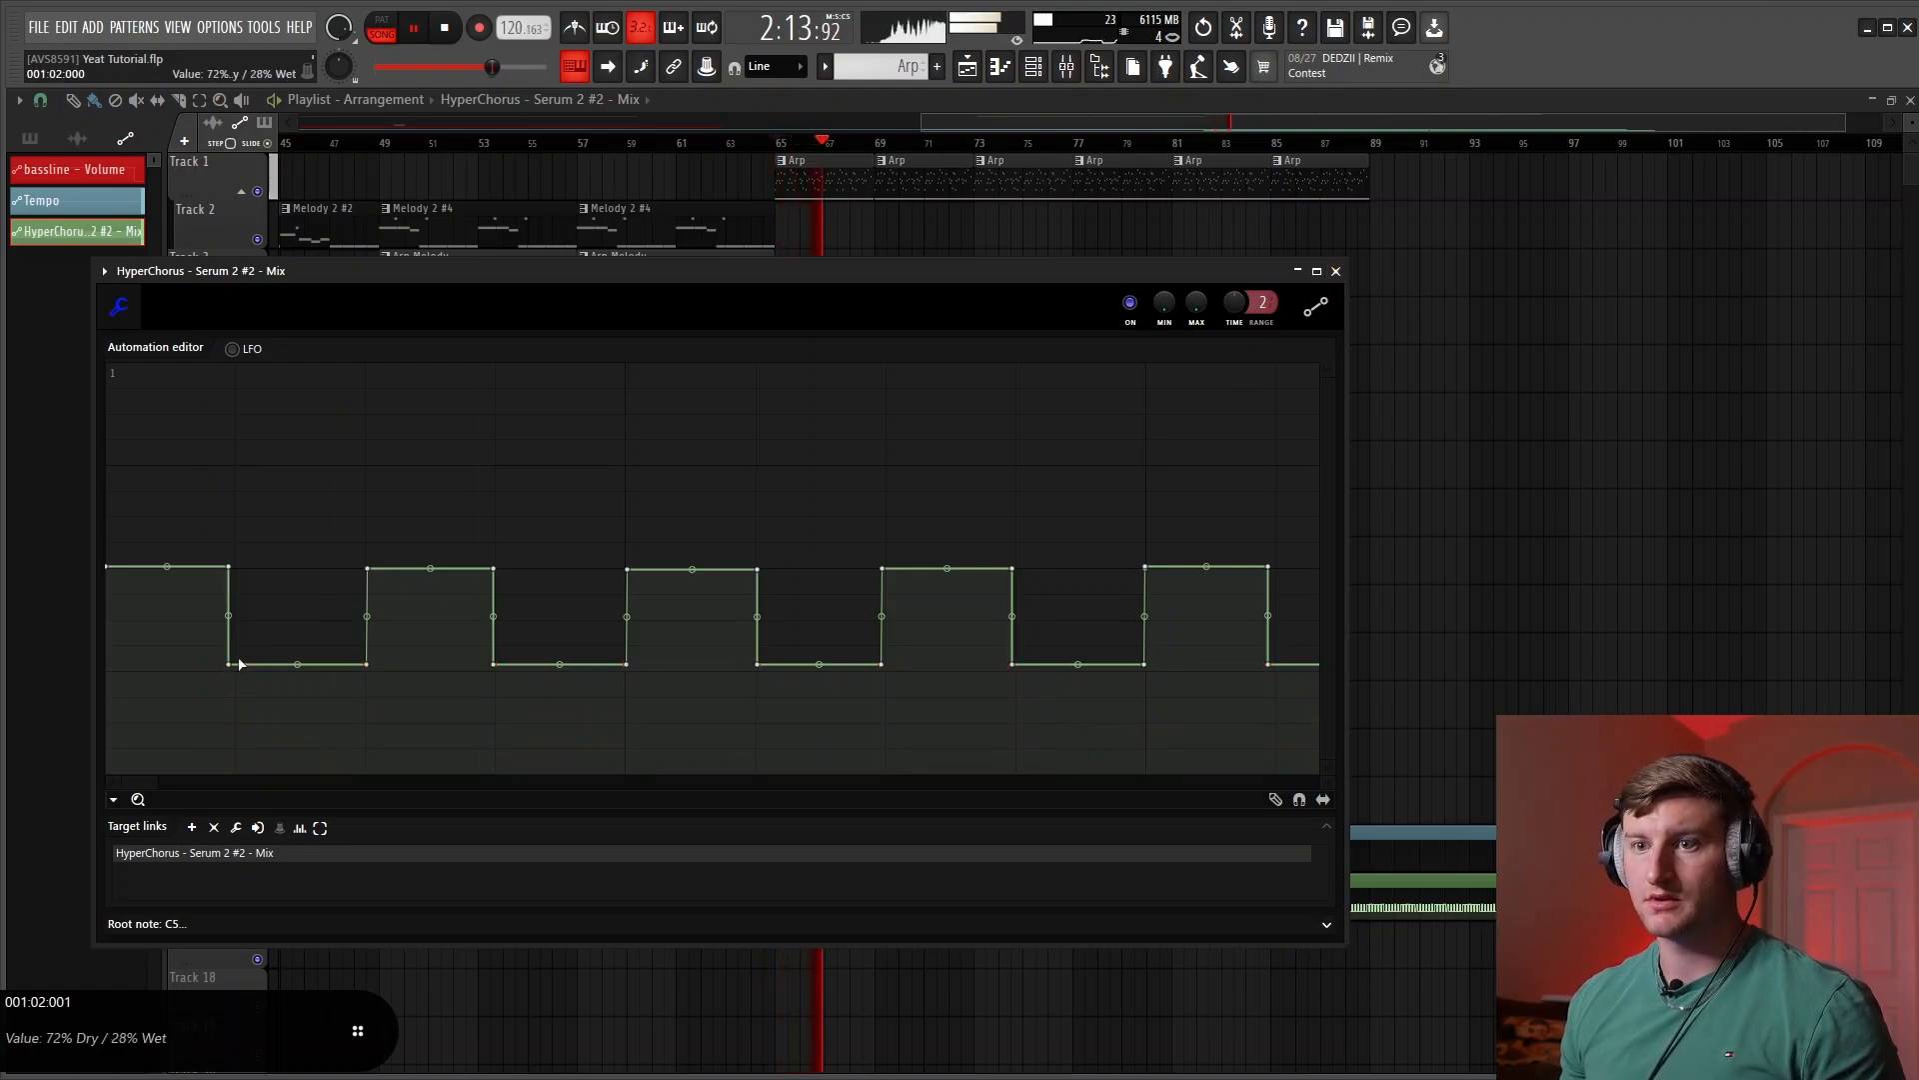
# Undo the last change to the low Mix automation points, raise them to about 27% wet, and close the editor
pyautogui.hotkey('ctrl', 'z')
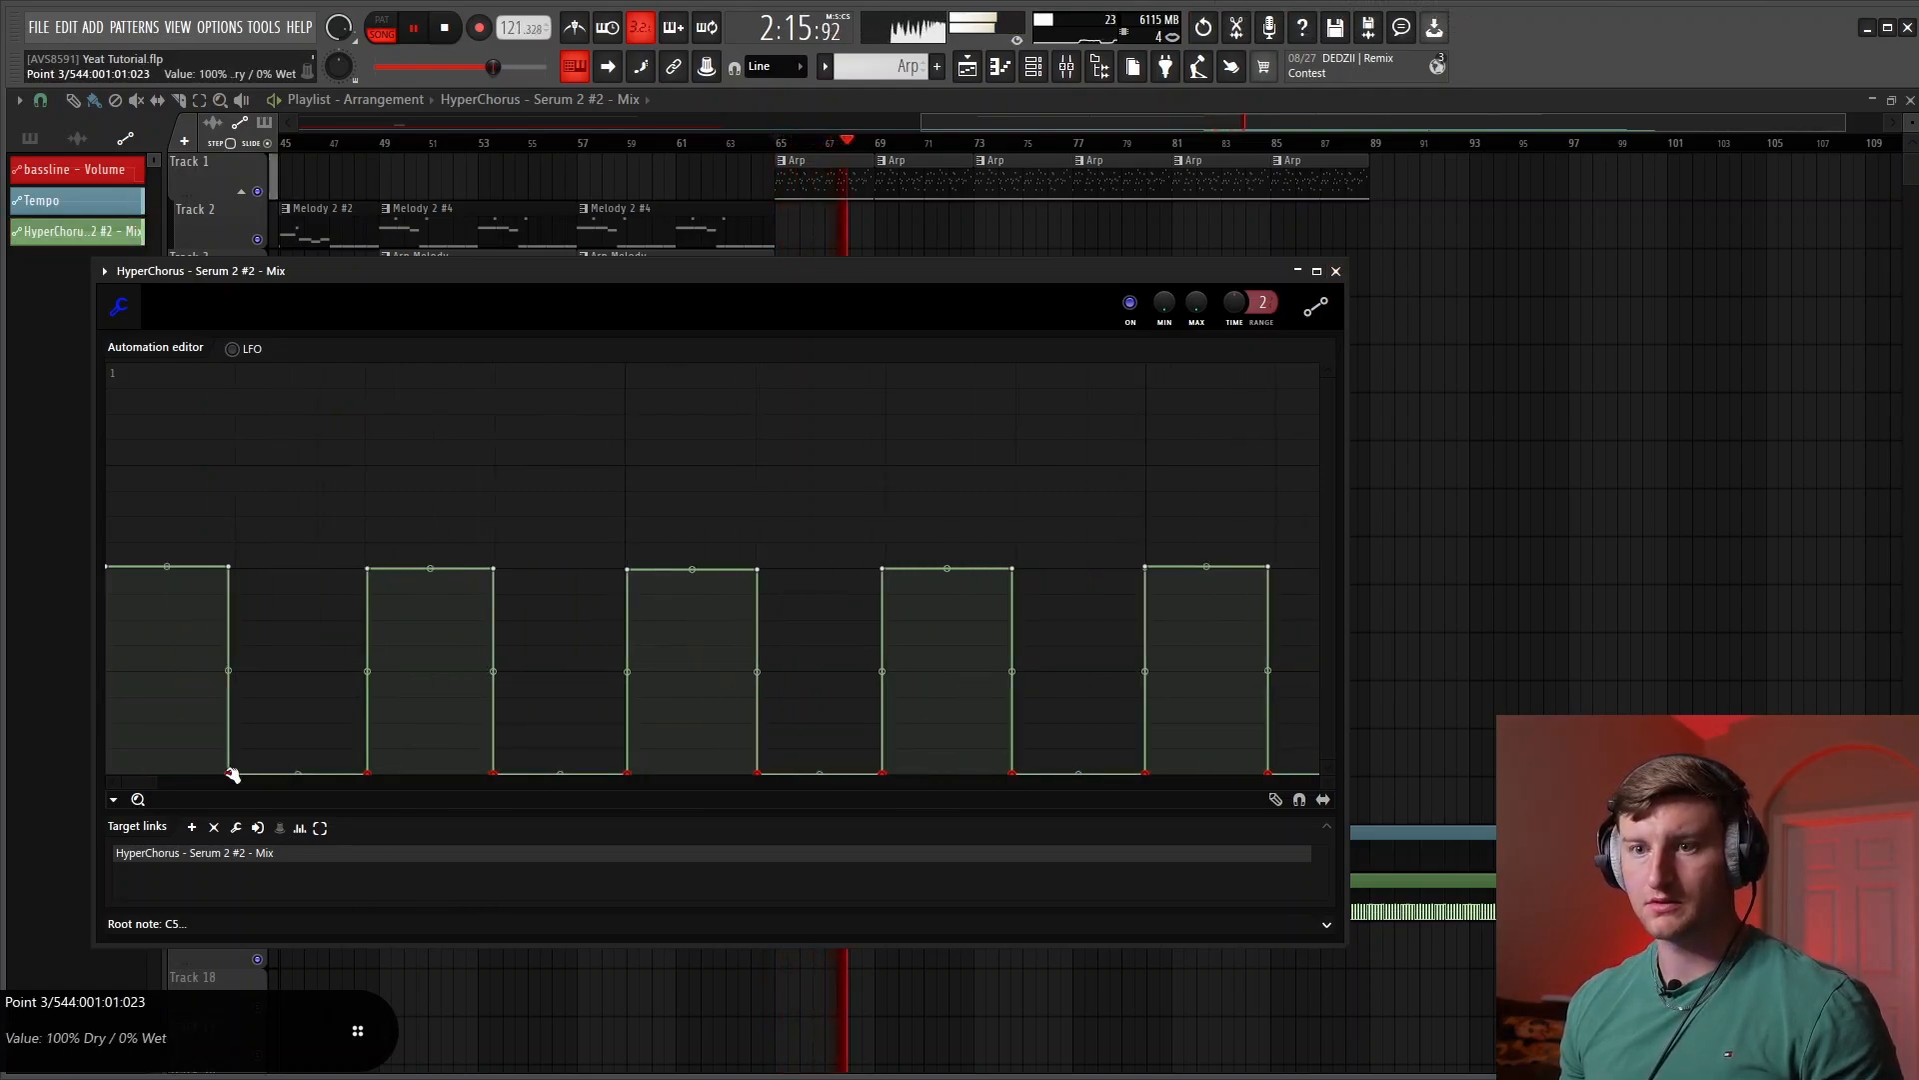
pyautogui.moveTo(231, 774); pyautogui.dragTo(273, 668)
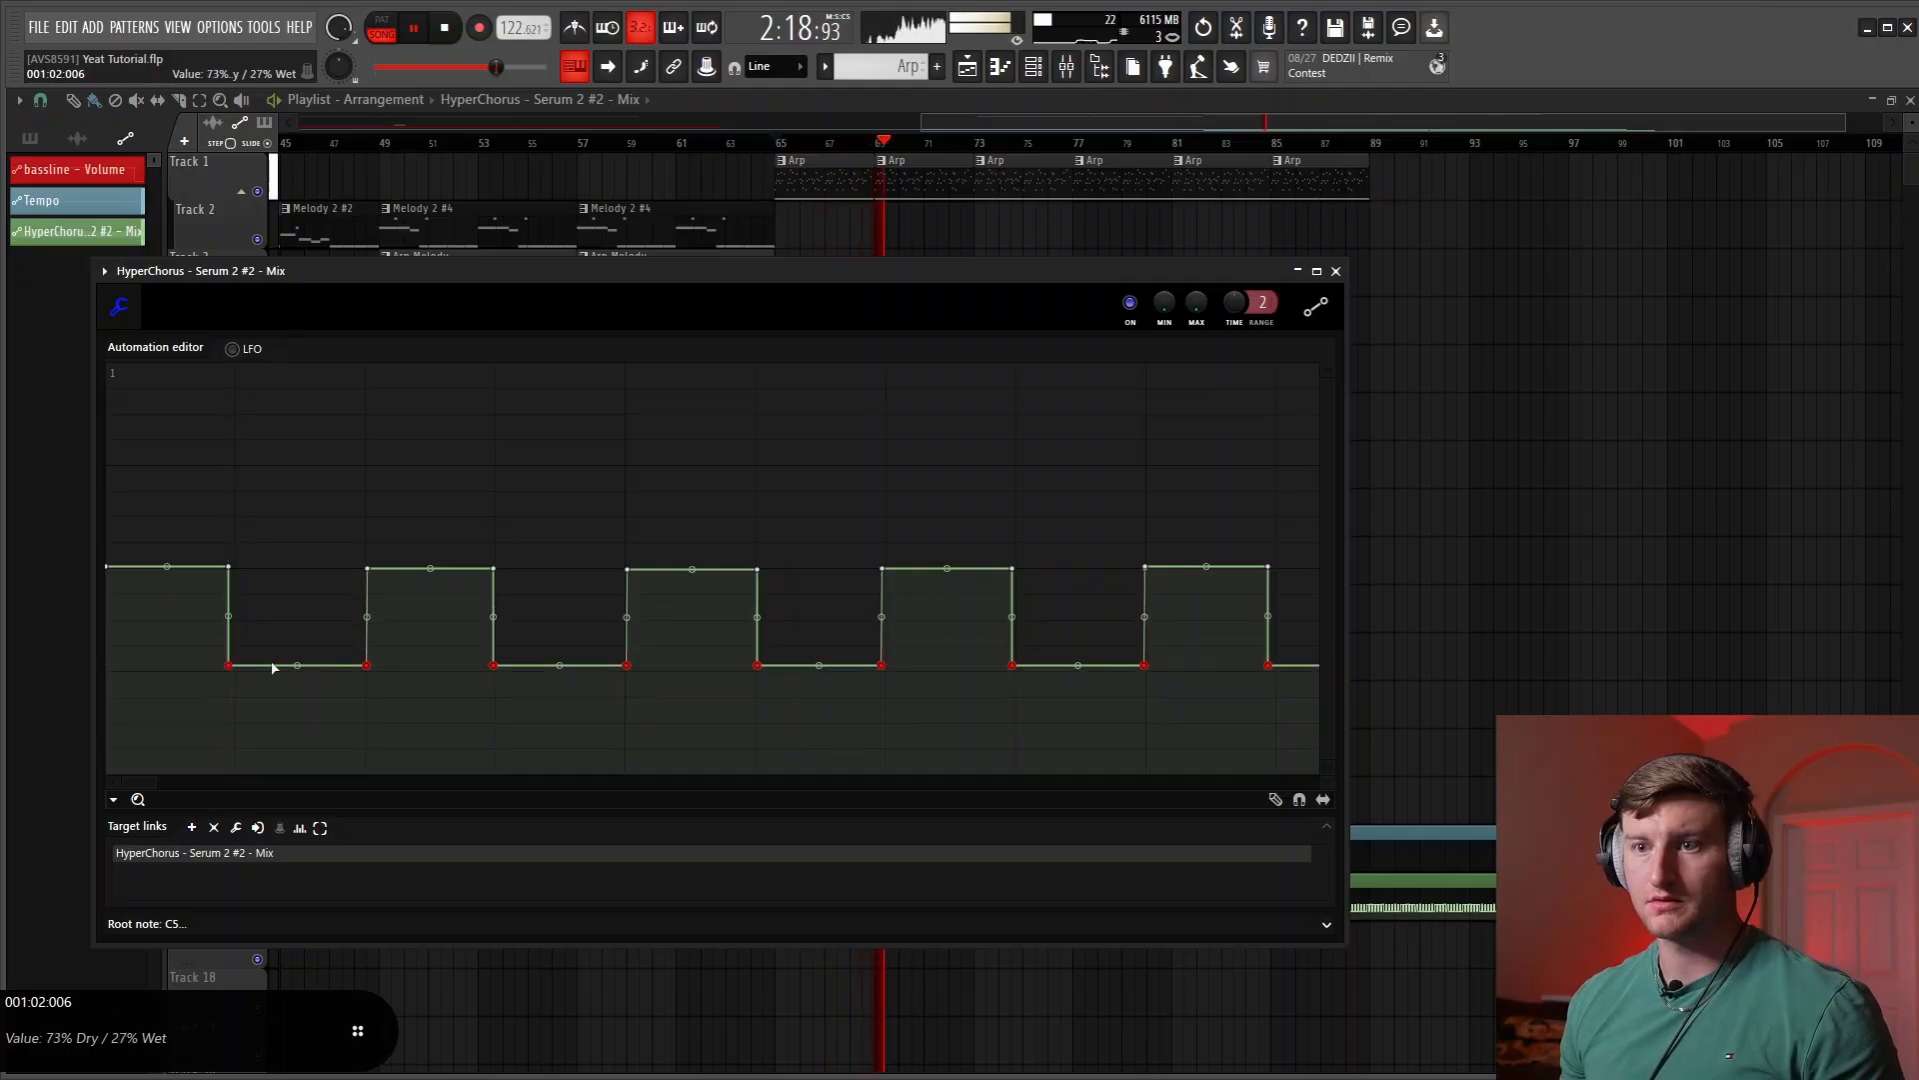
pyautogui.click(1337, 273)
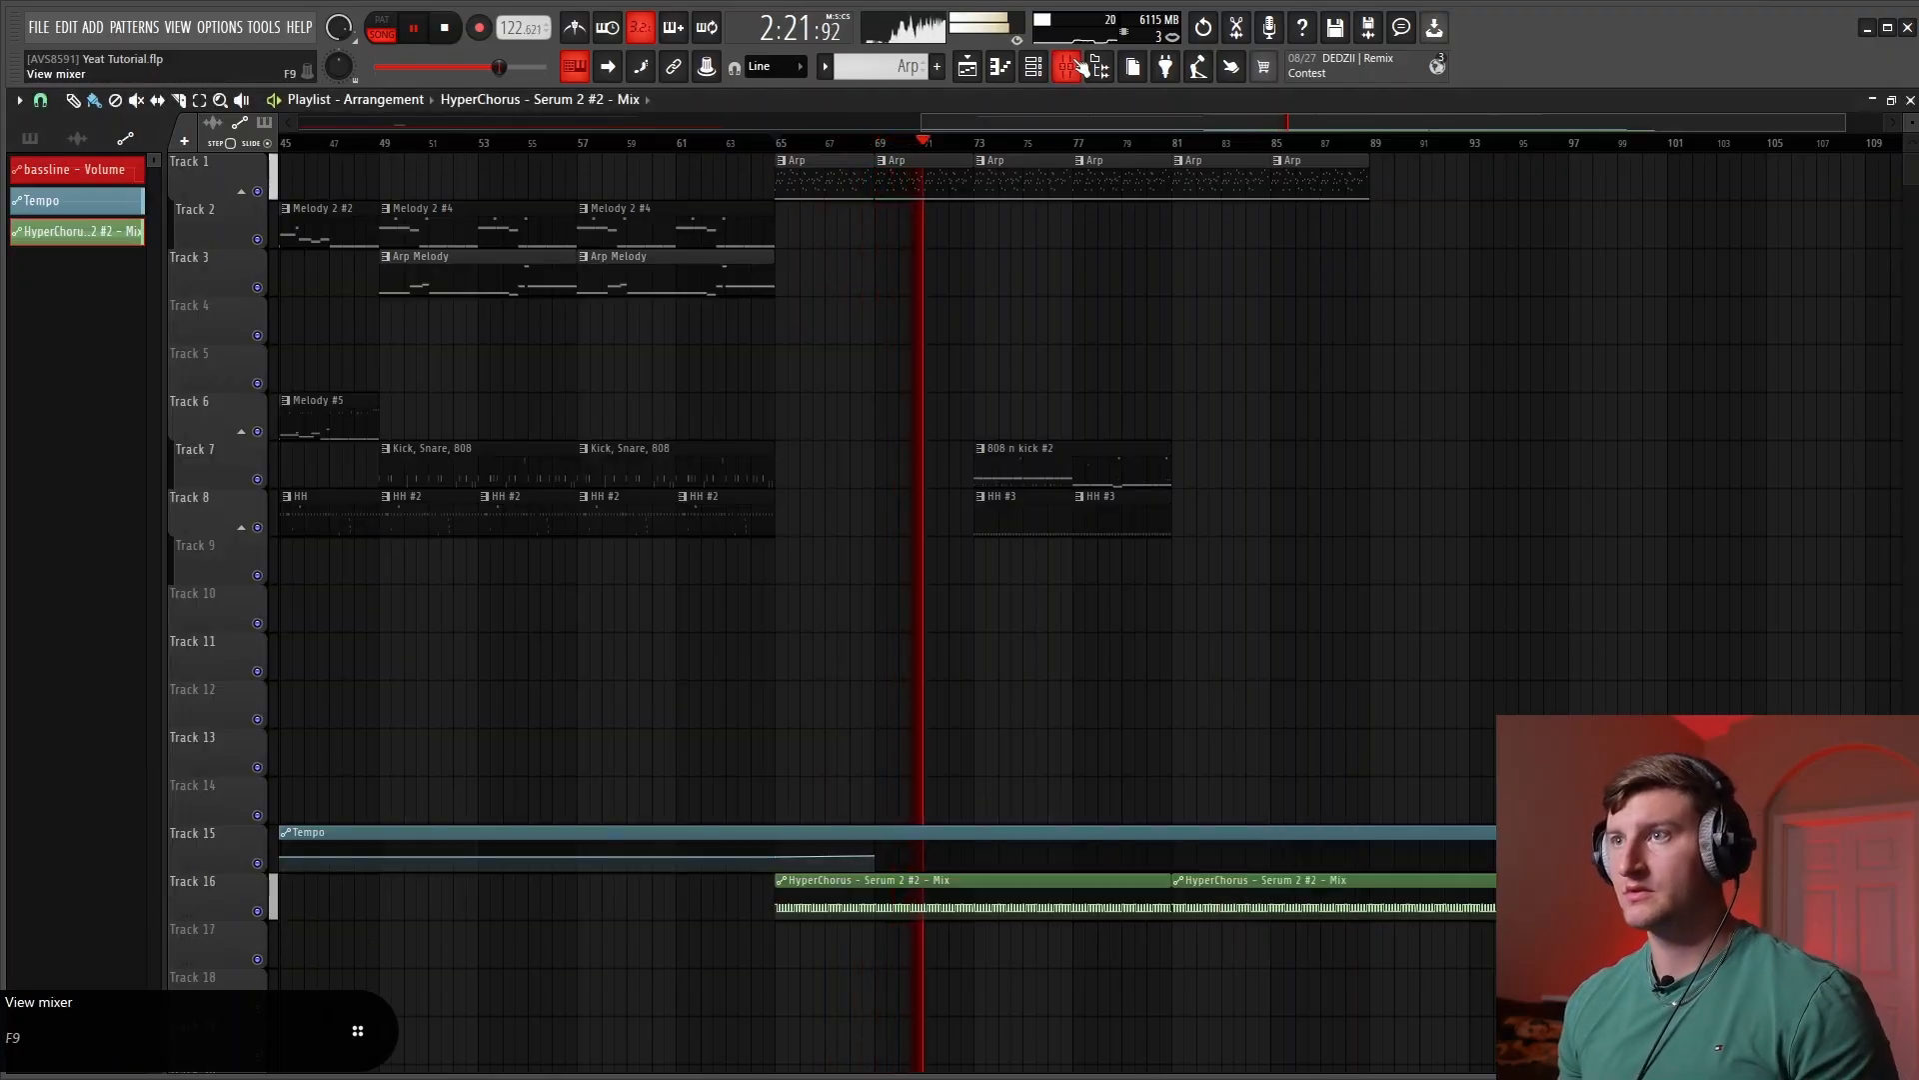
# Lower the Serum 2 #2 mixer track's volume to about -5.0 dB and unsolo the track
pyautogui.press('F9')
pyautogui.moveTo(355, 685); pyautogui.dragTo(355, 702)
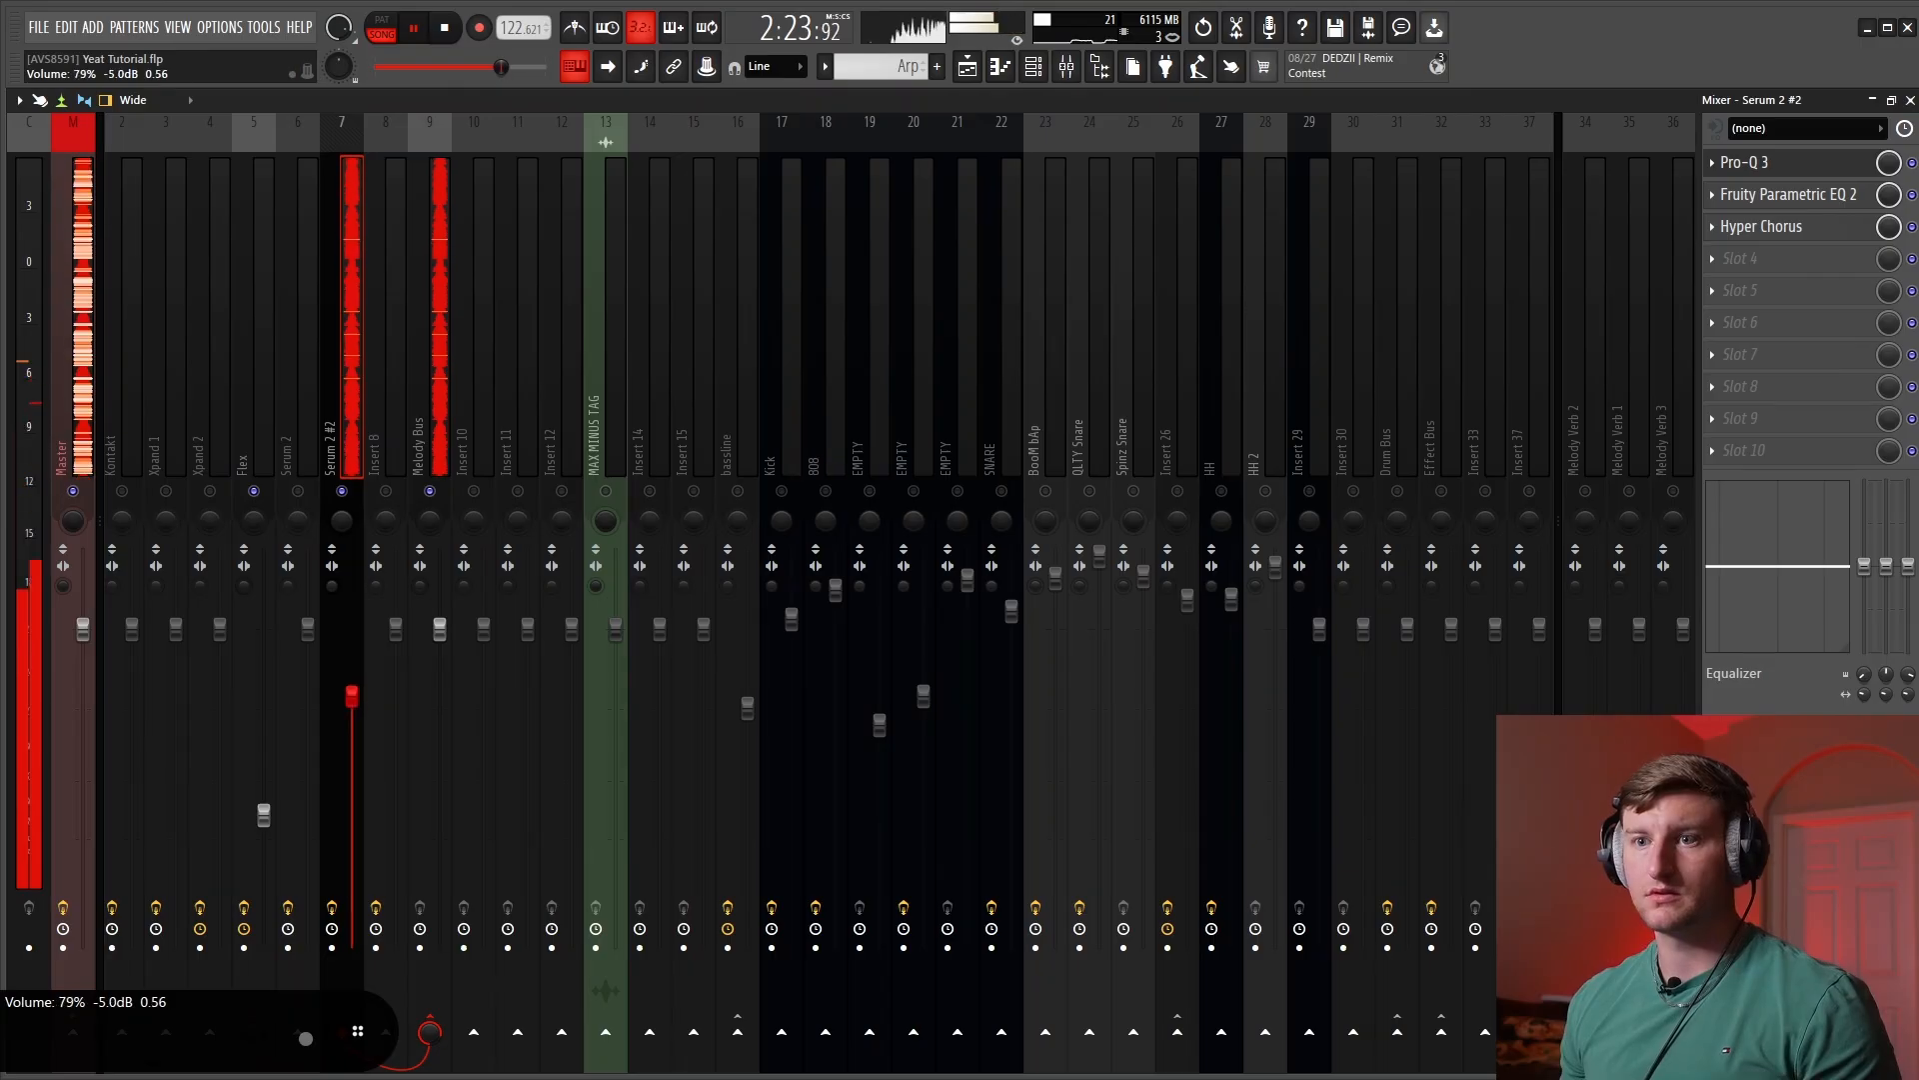
pyautogui.rightClick(346, 492)
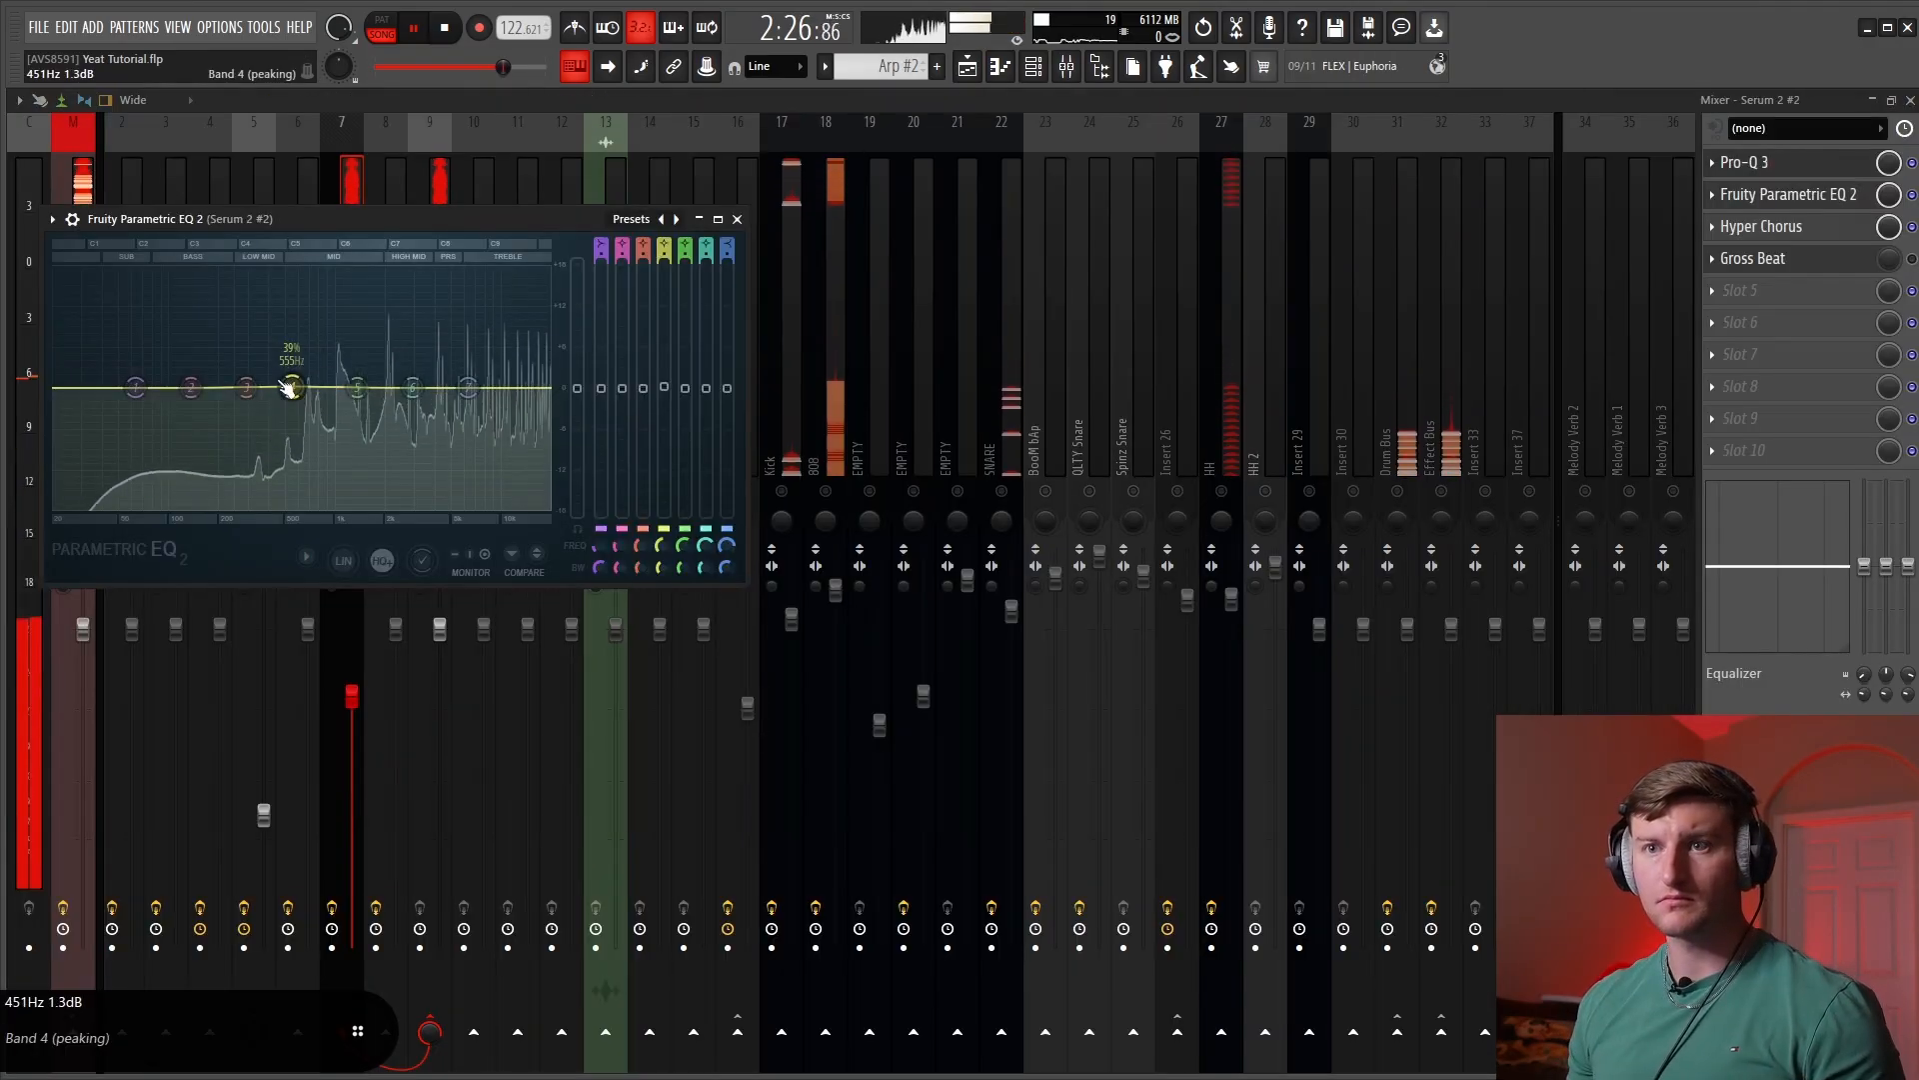
# In Serum 2 #2's Fruity Parametric EQ 2, narrow band 4 to 2% and cut near 518 Hz, and dip band 3 near 411 Hz
pyautogui.moveTo(288, 388); pyautogui.dragTo(287, 413)
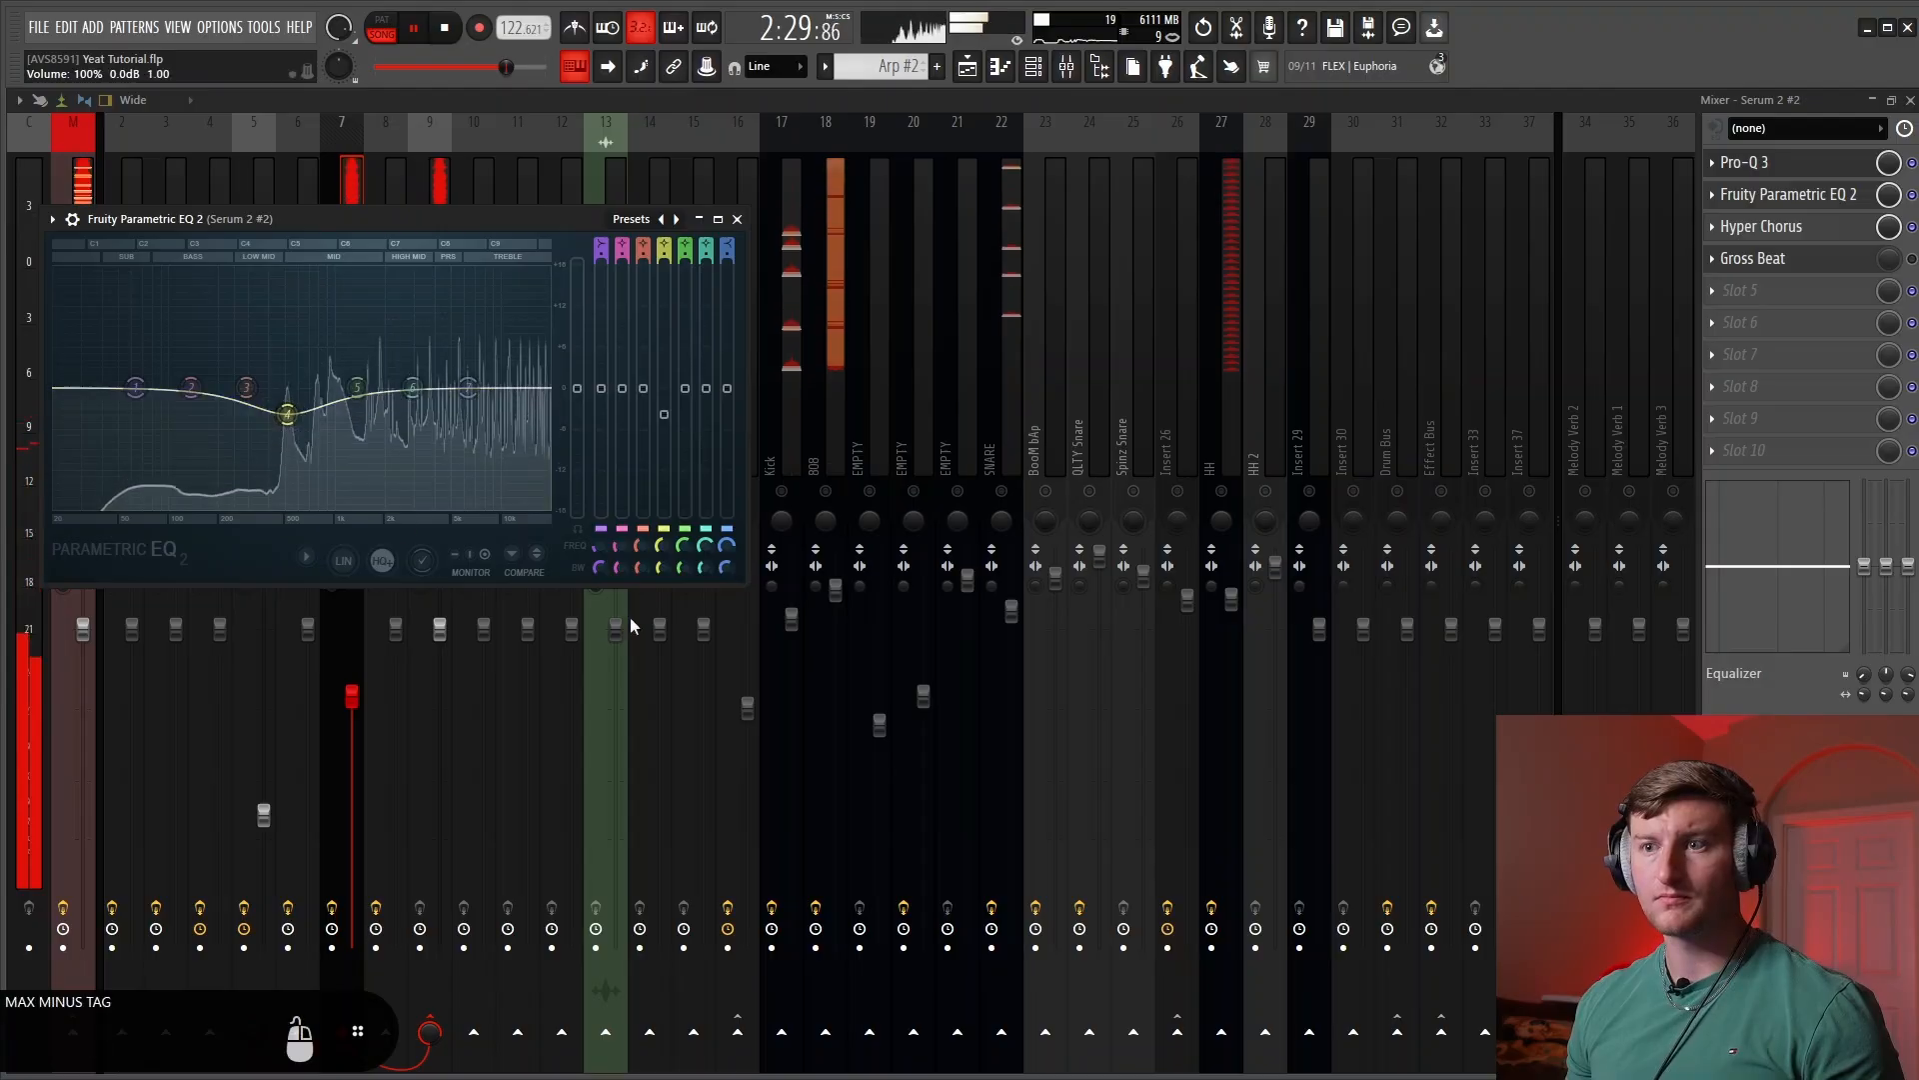
pyautogui.moveTo(663, 567); pyautogui.dragTo(664, 554)
pyautogui.scroll(-12, 287, 414)
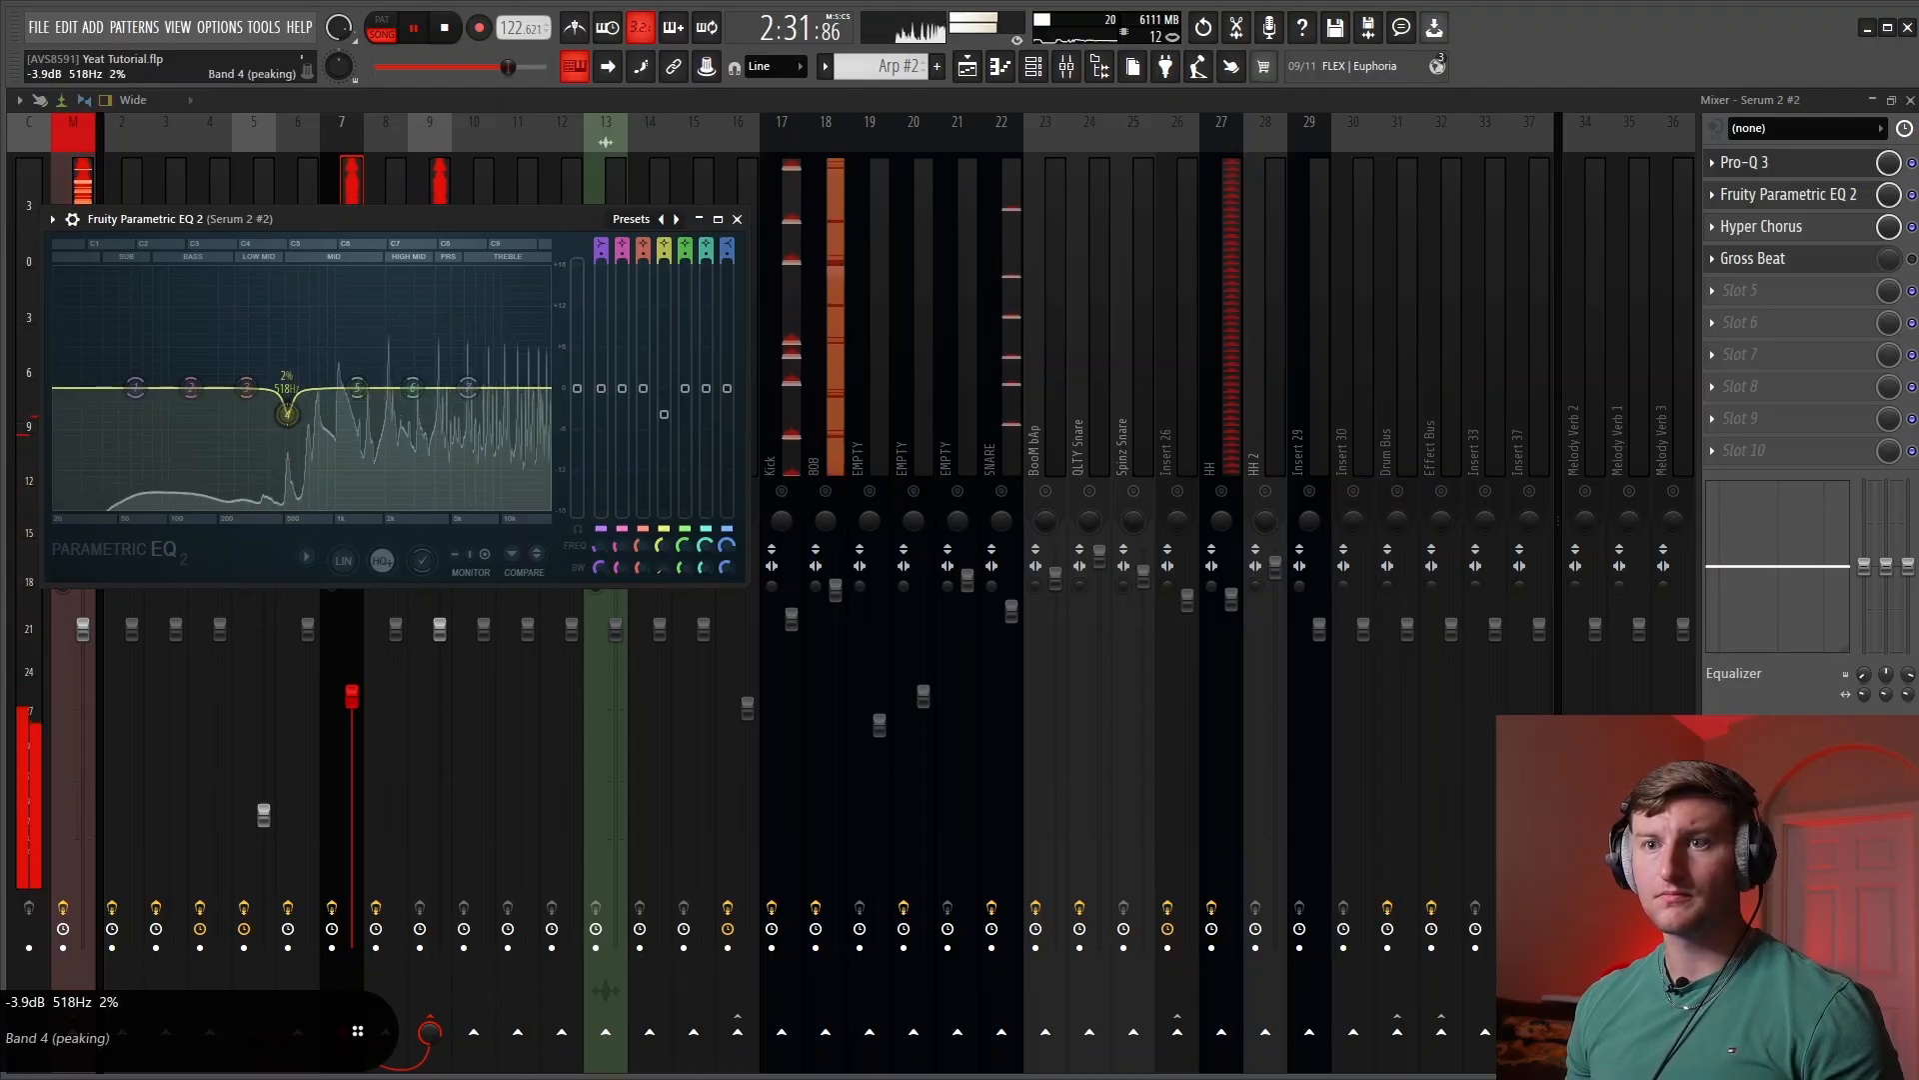
pyautogui.moveTo(287, 414)
pyautogui.mouseDown()
pyautogui.moveTo(290, 432)
pyautogui.moveTo(250, 393)
pyautogui.moveTo(270, 397)
pyautogui.mouseUp()
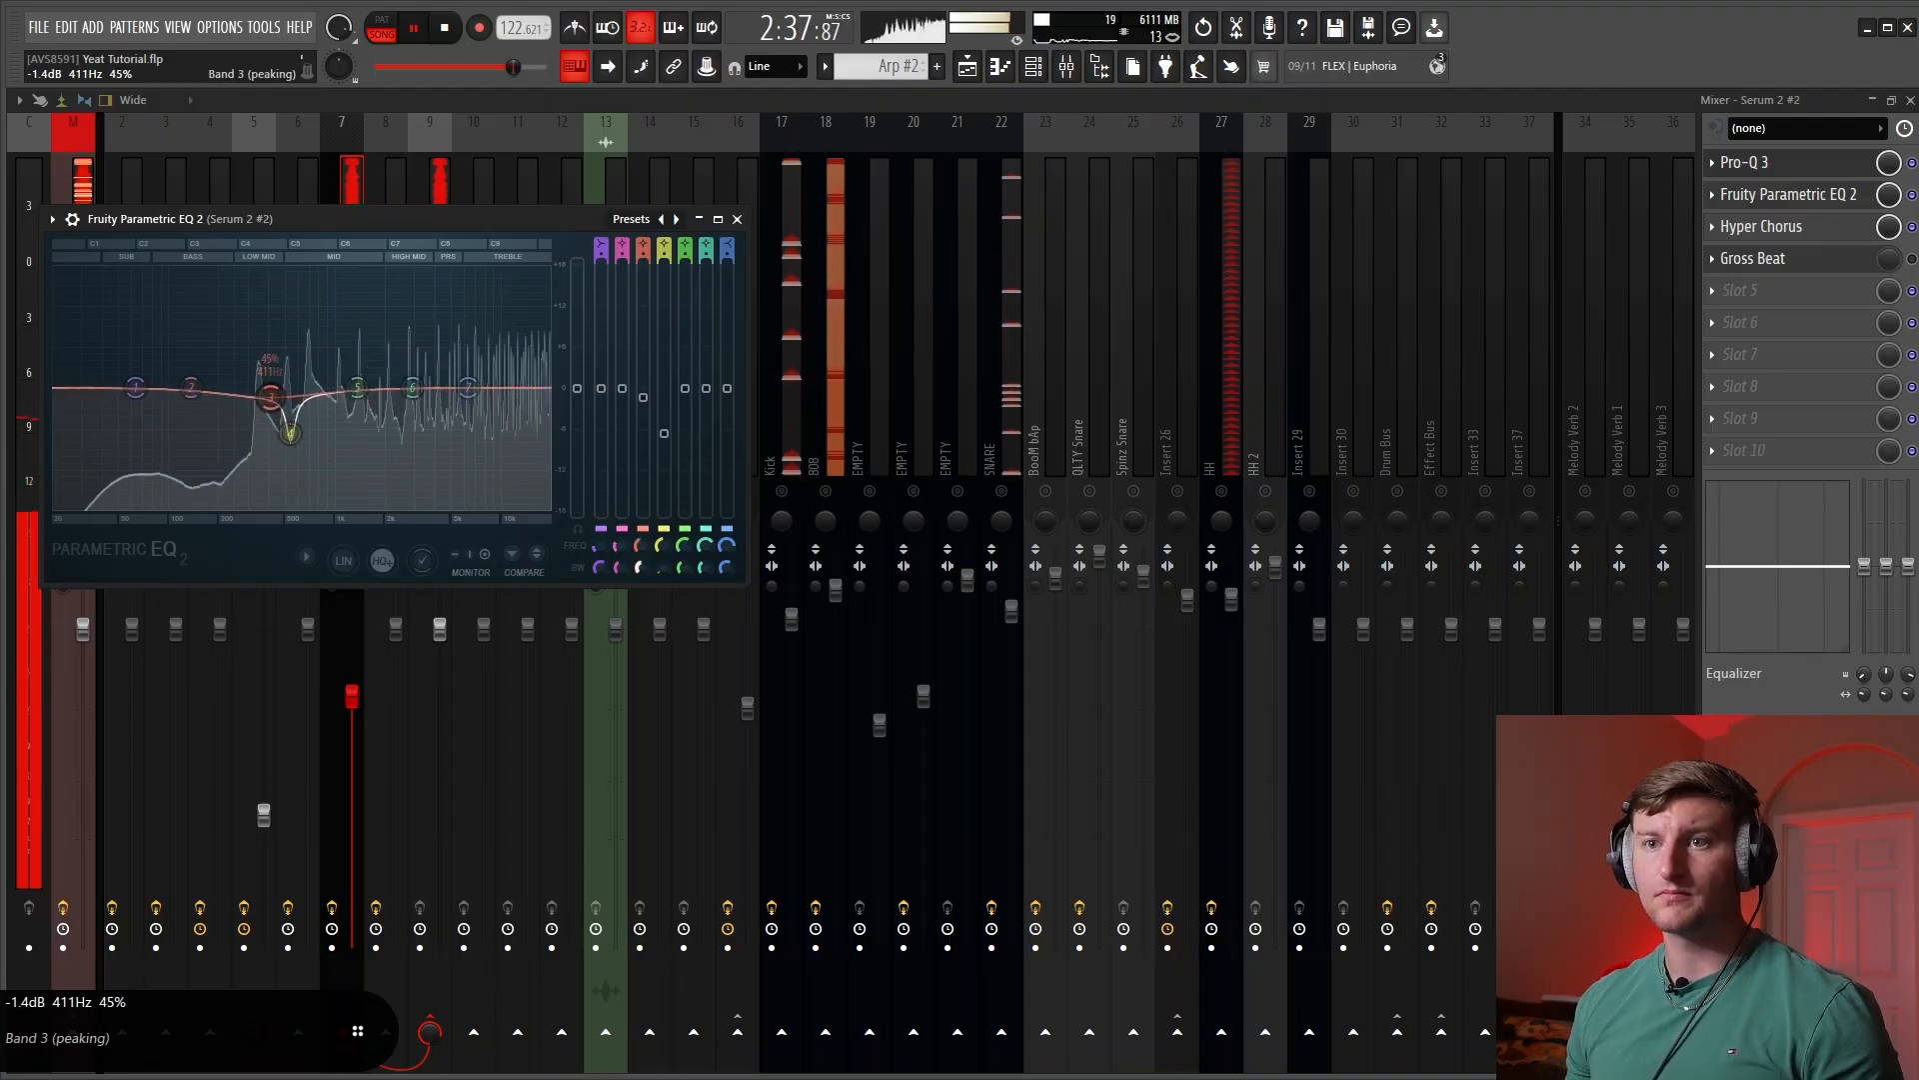
pyautogui.moveTo(270, 397); pyautogui.dragTo(275, 414)
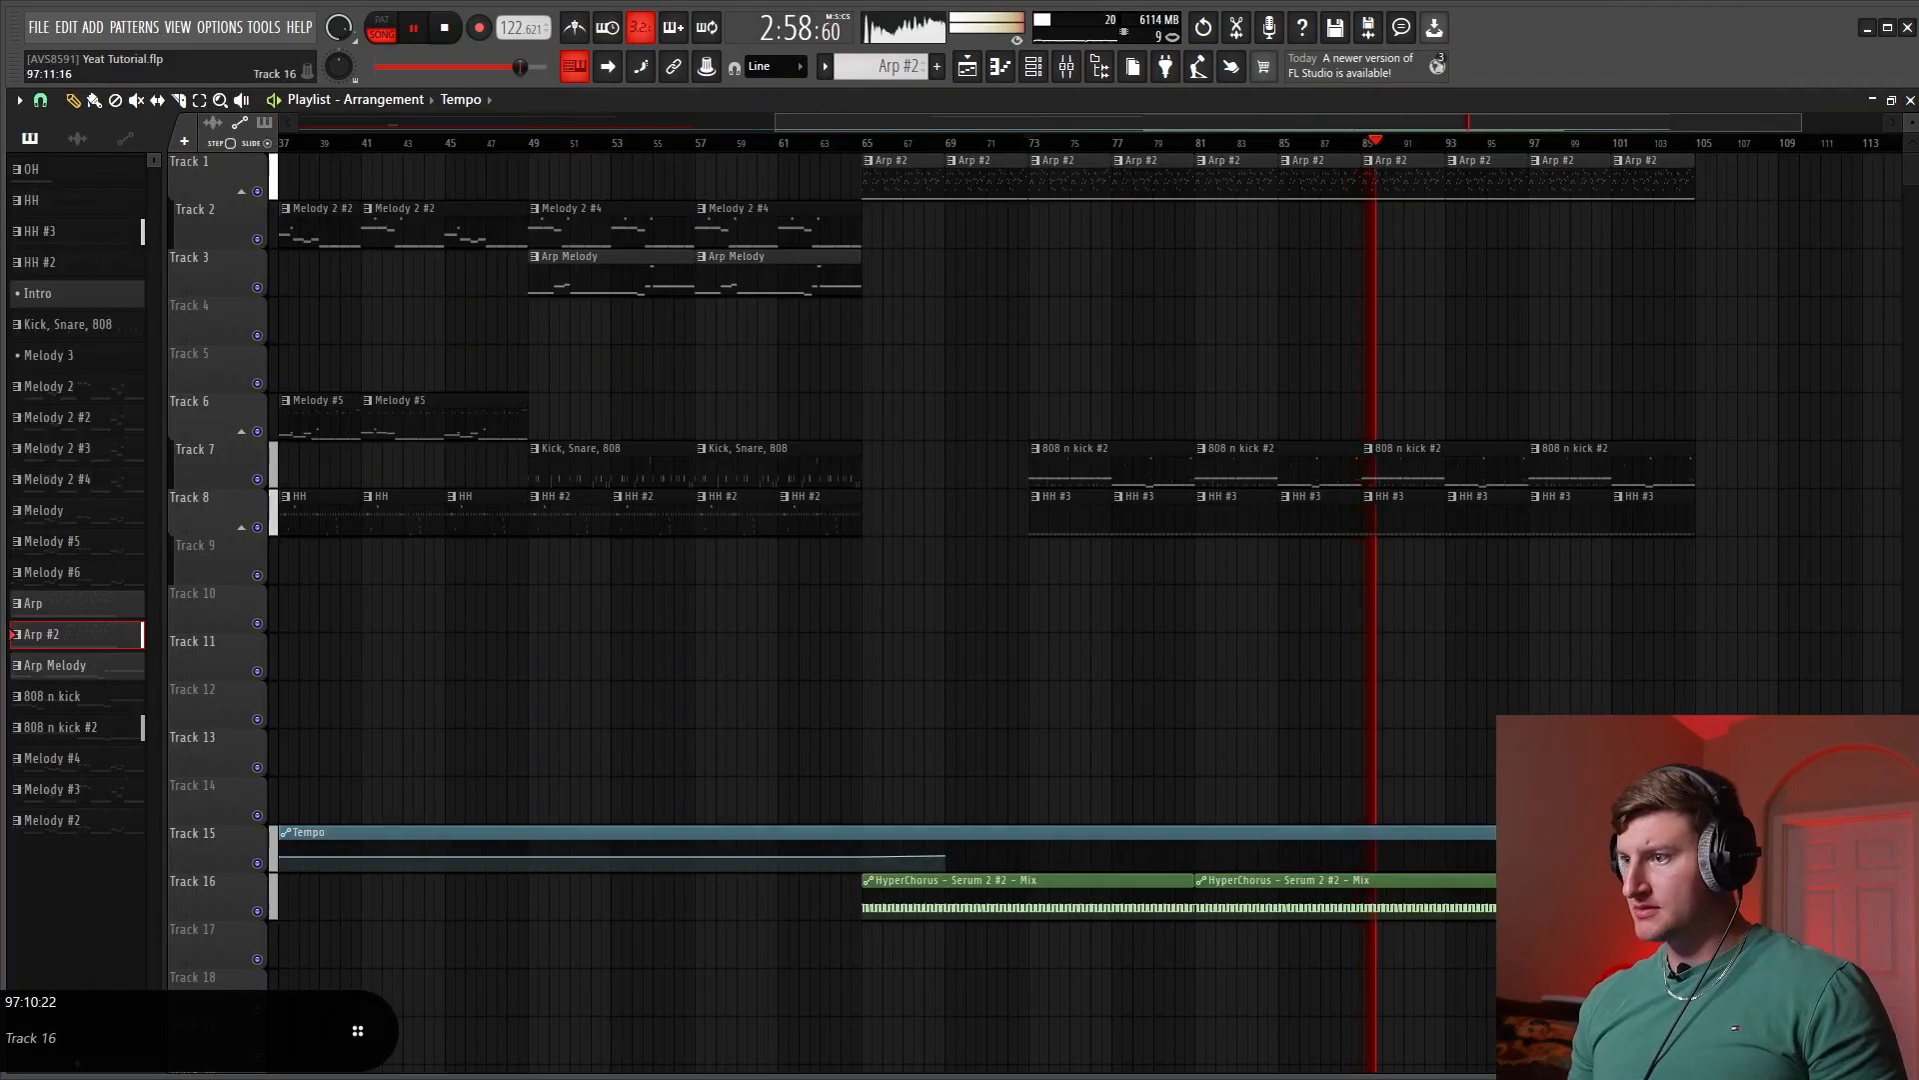
# Add a HyperChorus Mix automation clip at bar 97 and copy the eight-bar Arp #2, 808 n kick #2 and HH #3 section to bar 105
pyautogui.click(1512, 882)
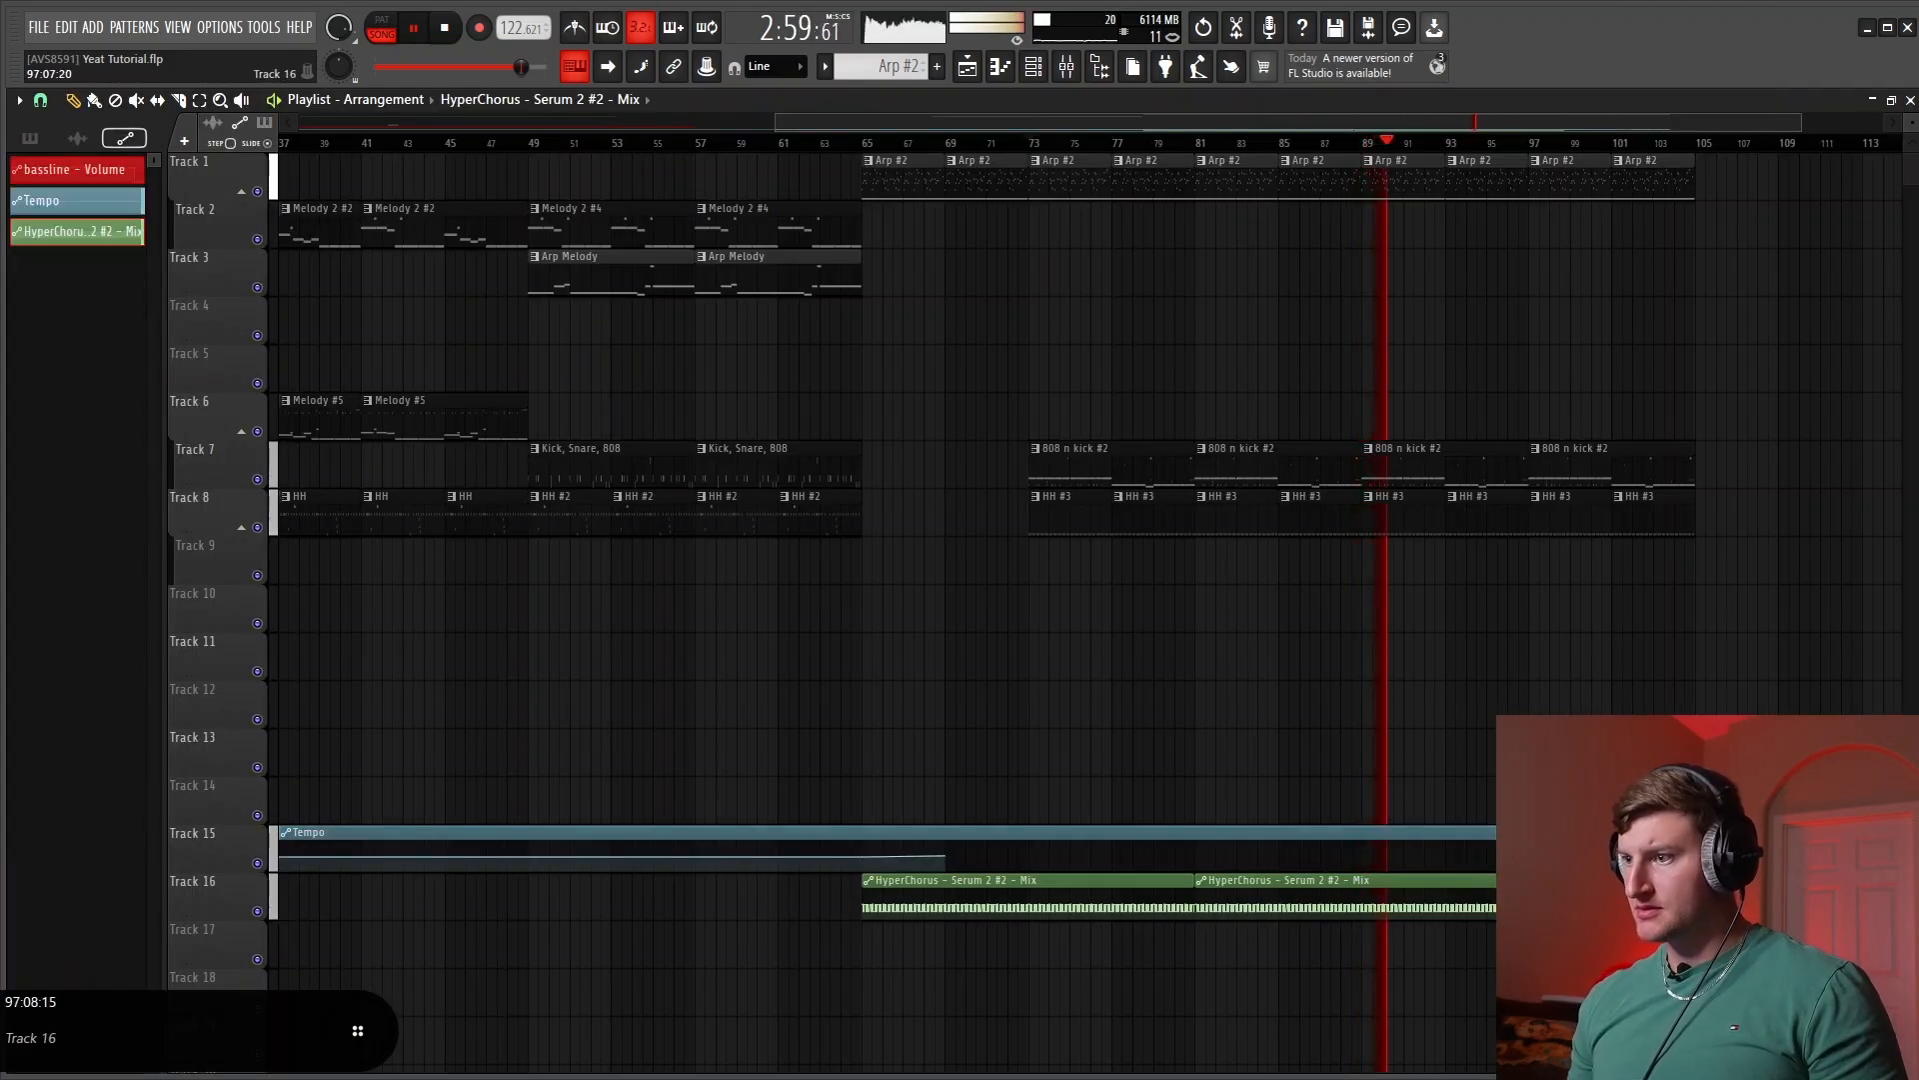
pyautogui.click(1535, 886)
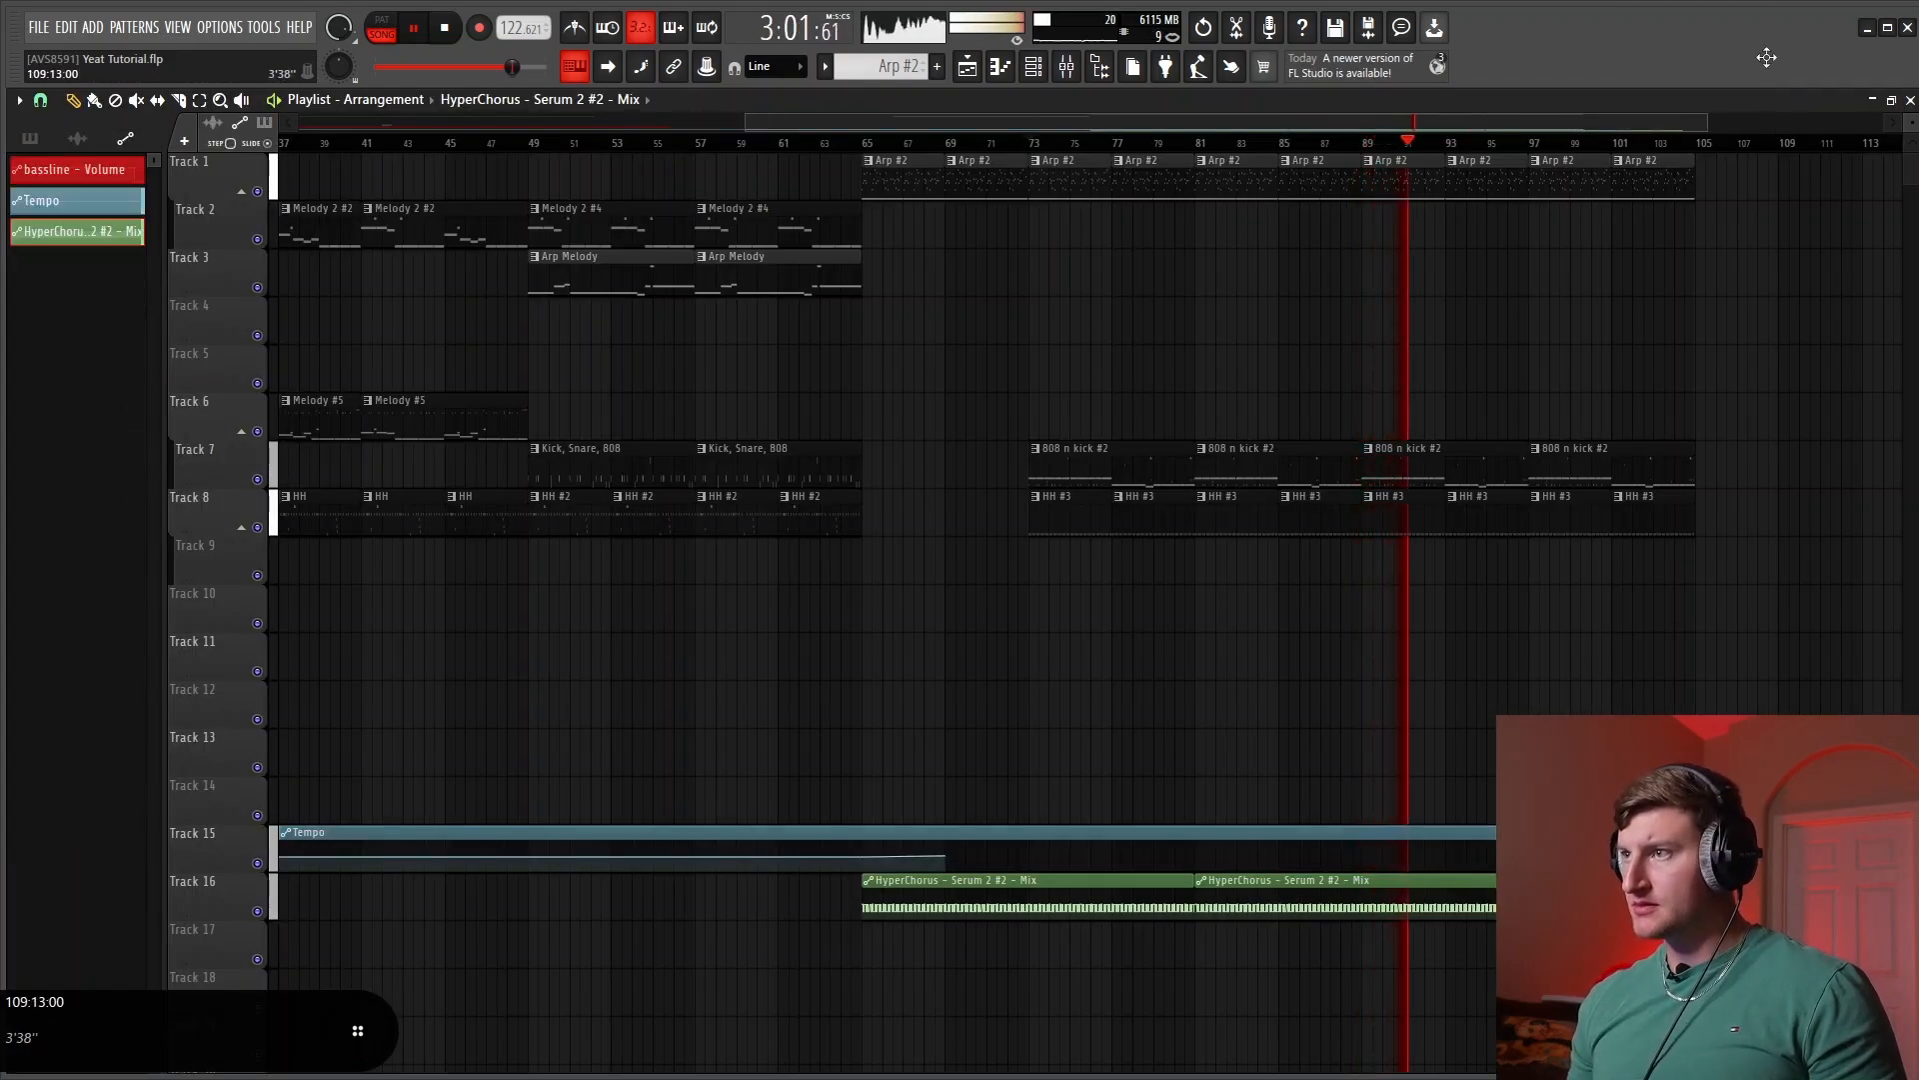
pyautogui.moveTo(1708, 125); pyautogui.dragTo(1884, 125)
pyautogui.moveTo(1579, 630); pyautogui.dragTo(1362, 128)
pyautogui.hotkey('ctrl', 'v')
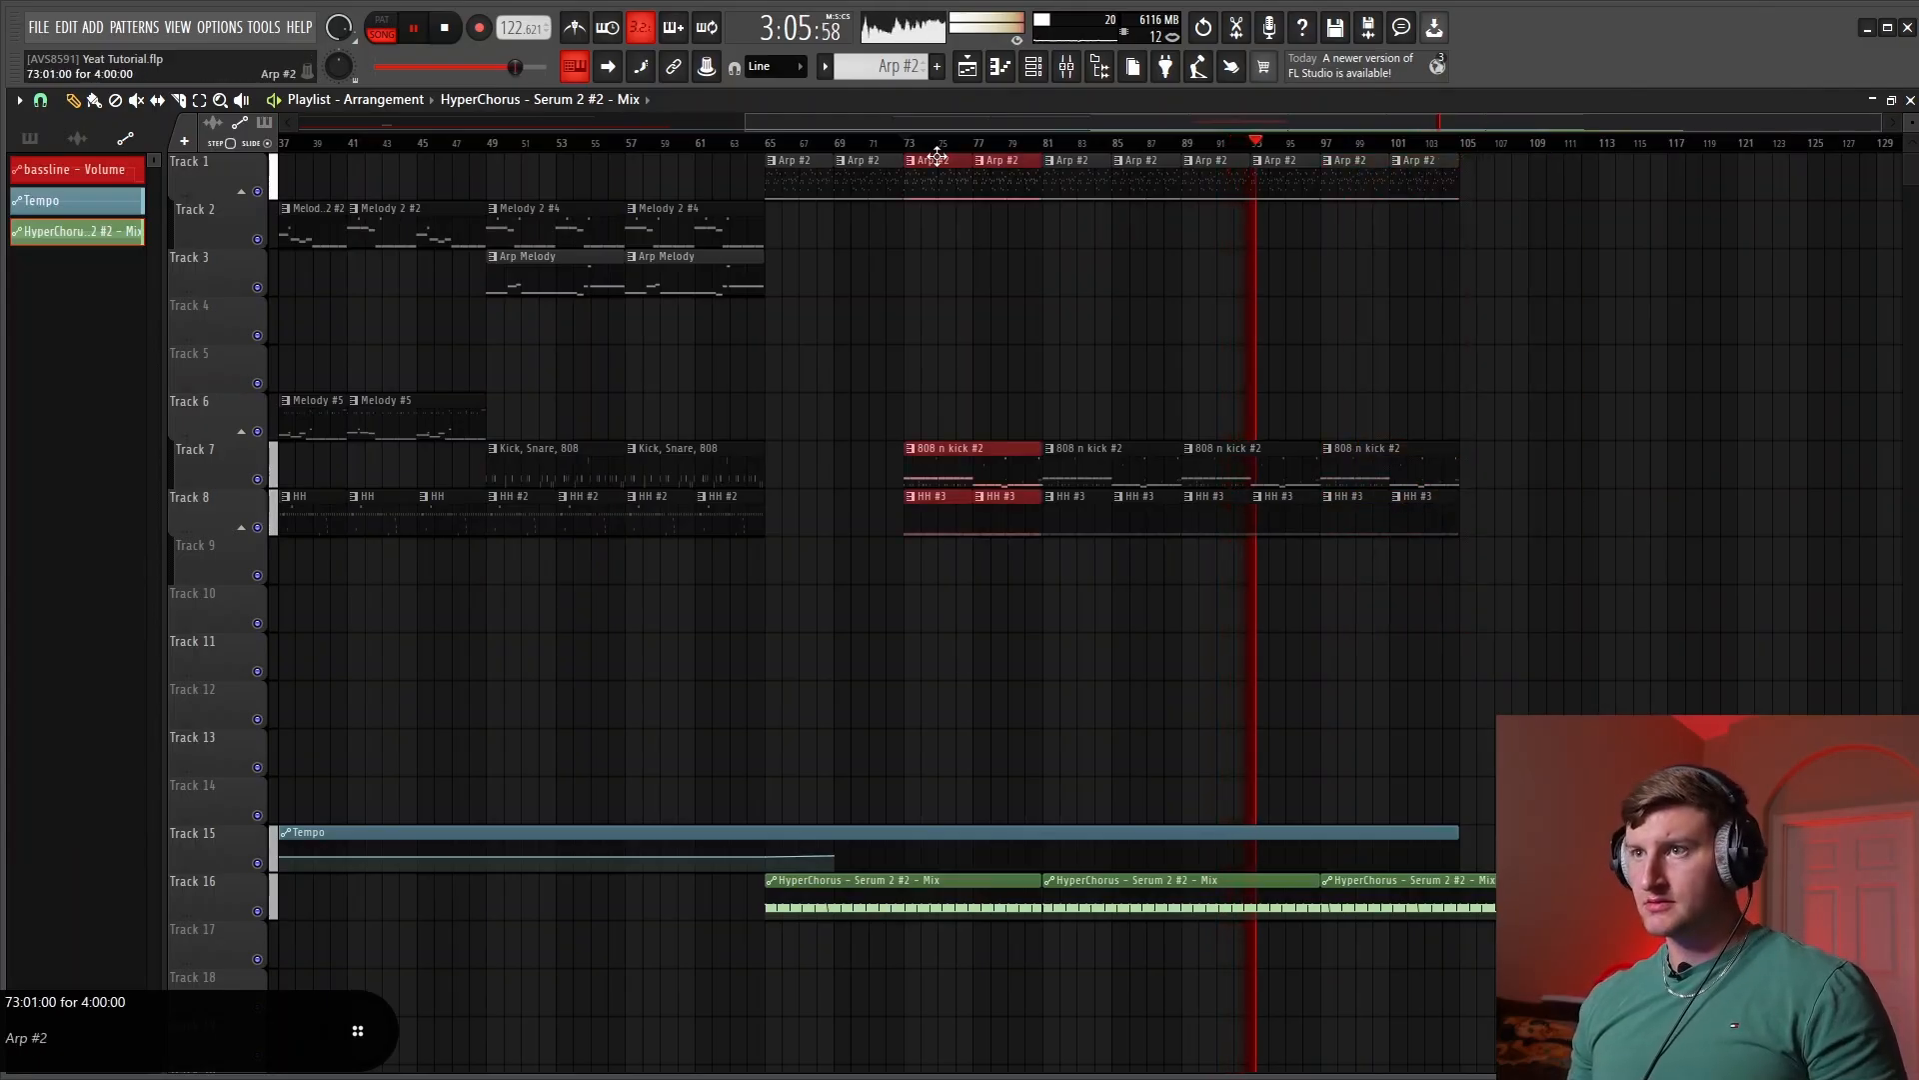
pyautogui.moveTo(935, 159); pyautogui.dragTo(1536, 140)
# Select the 808 mixer track, stop playback, and open the 808 n kick #2 pattern in the channel rack
pyautogui.press('F9')
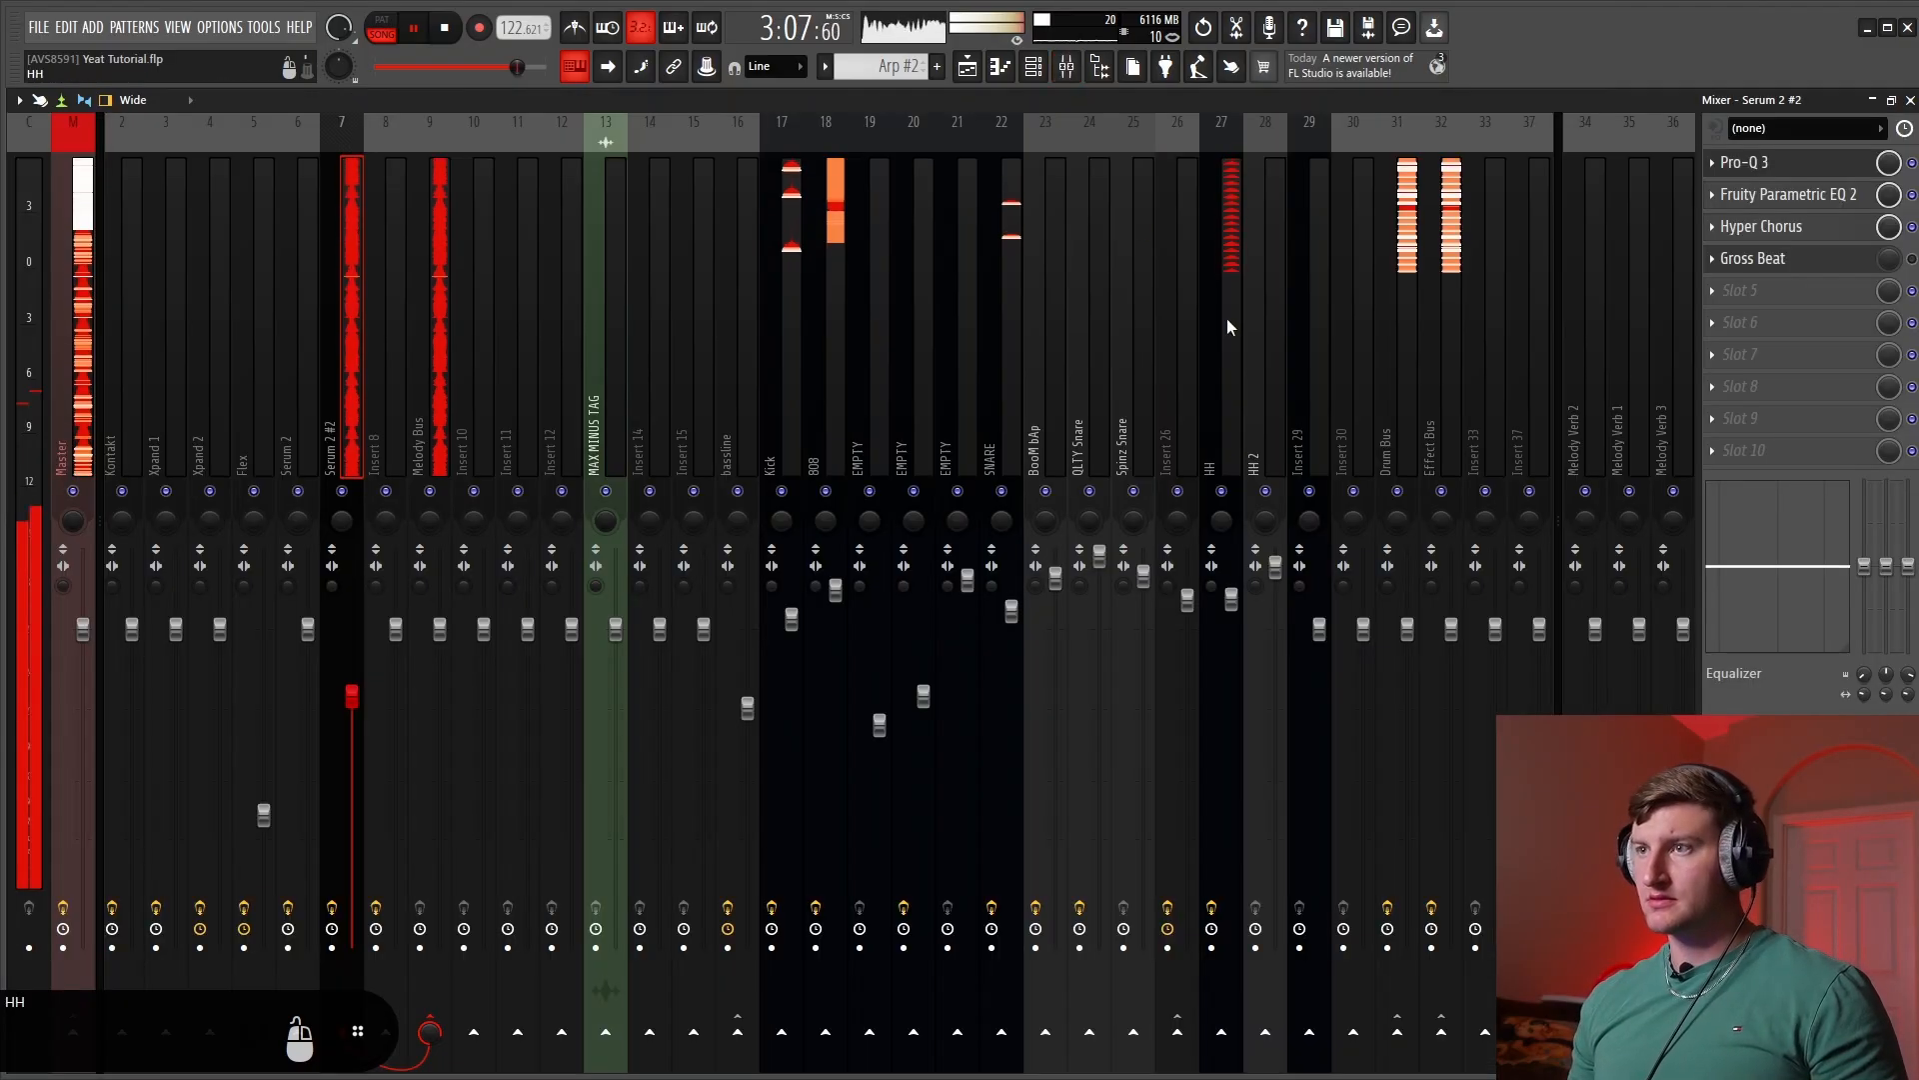
pyautogui.click(837, 302)
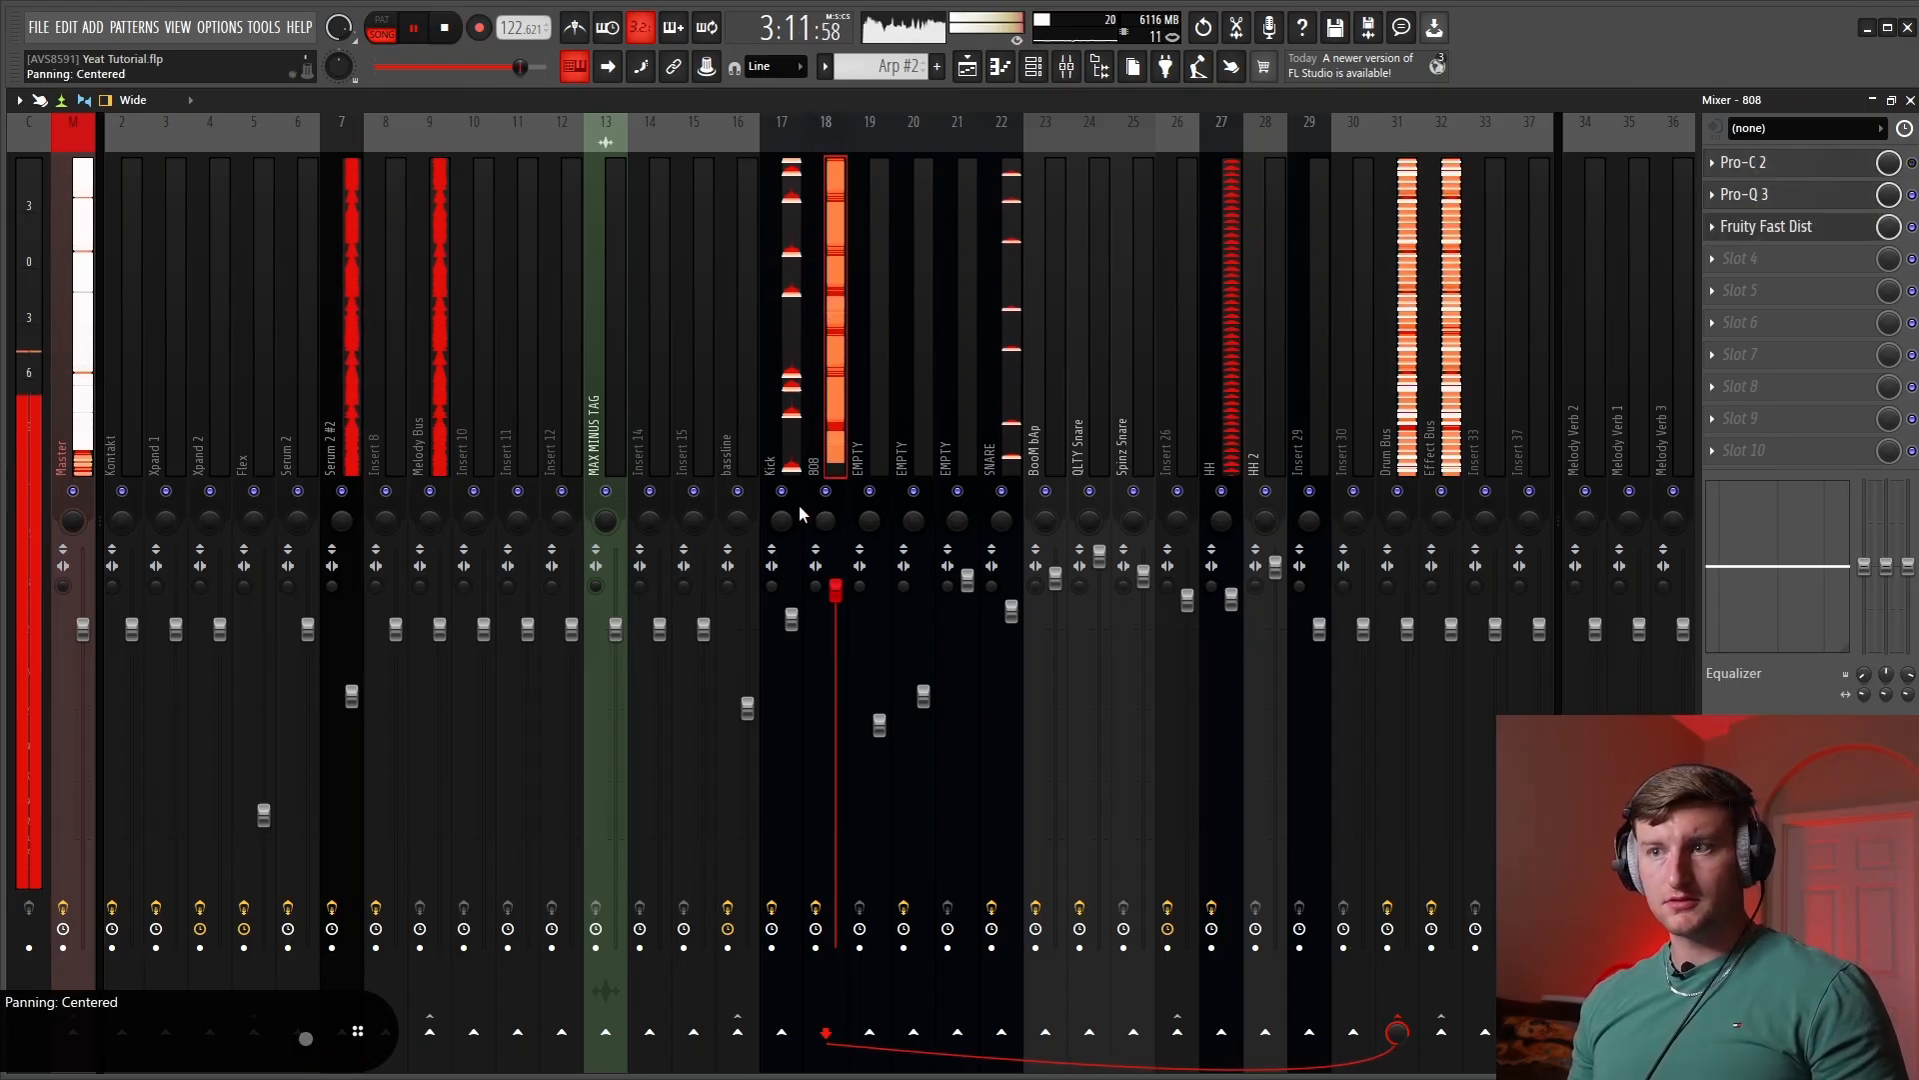
pyautogui.press('space')
pyautogui.press('F5')
pyautogui.click(980, 477)
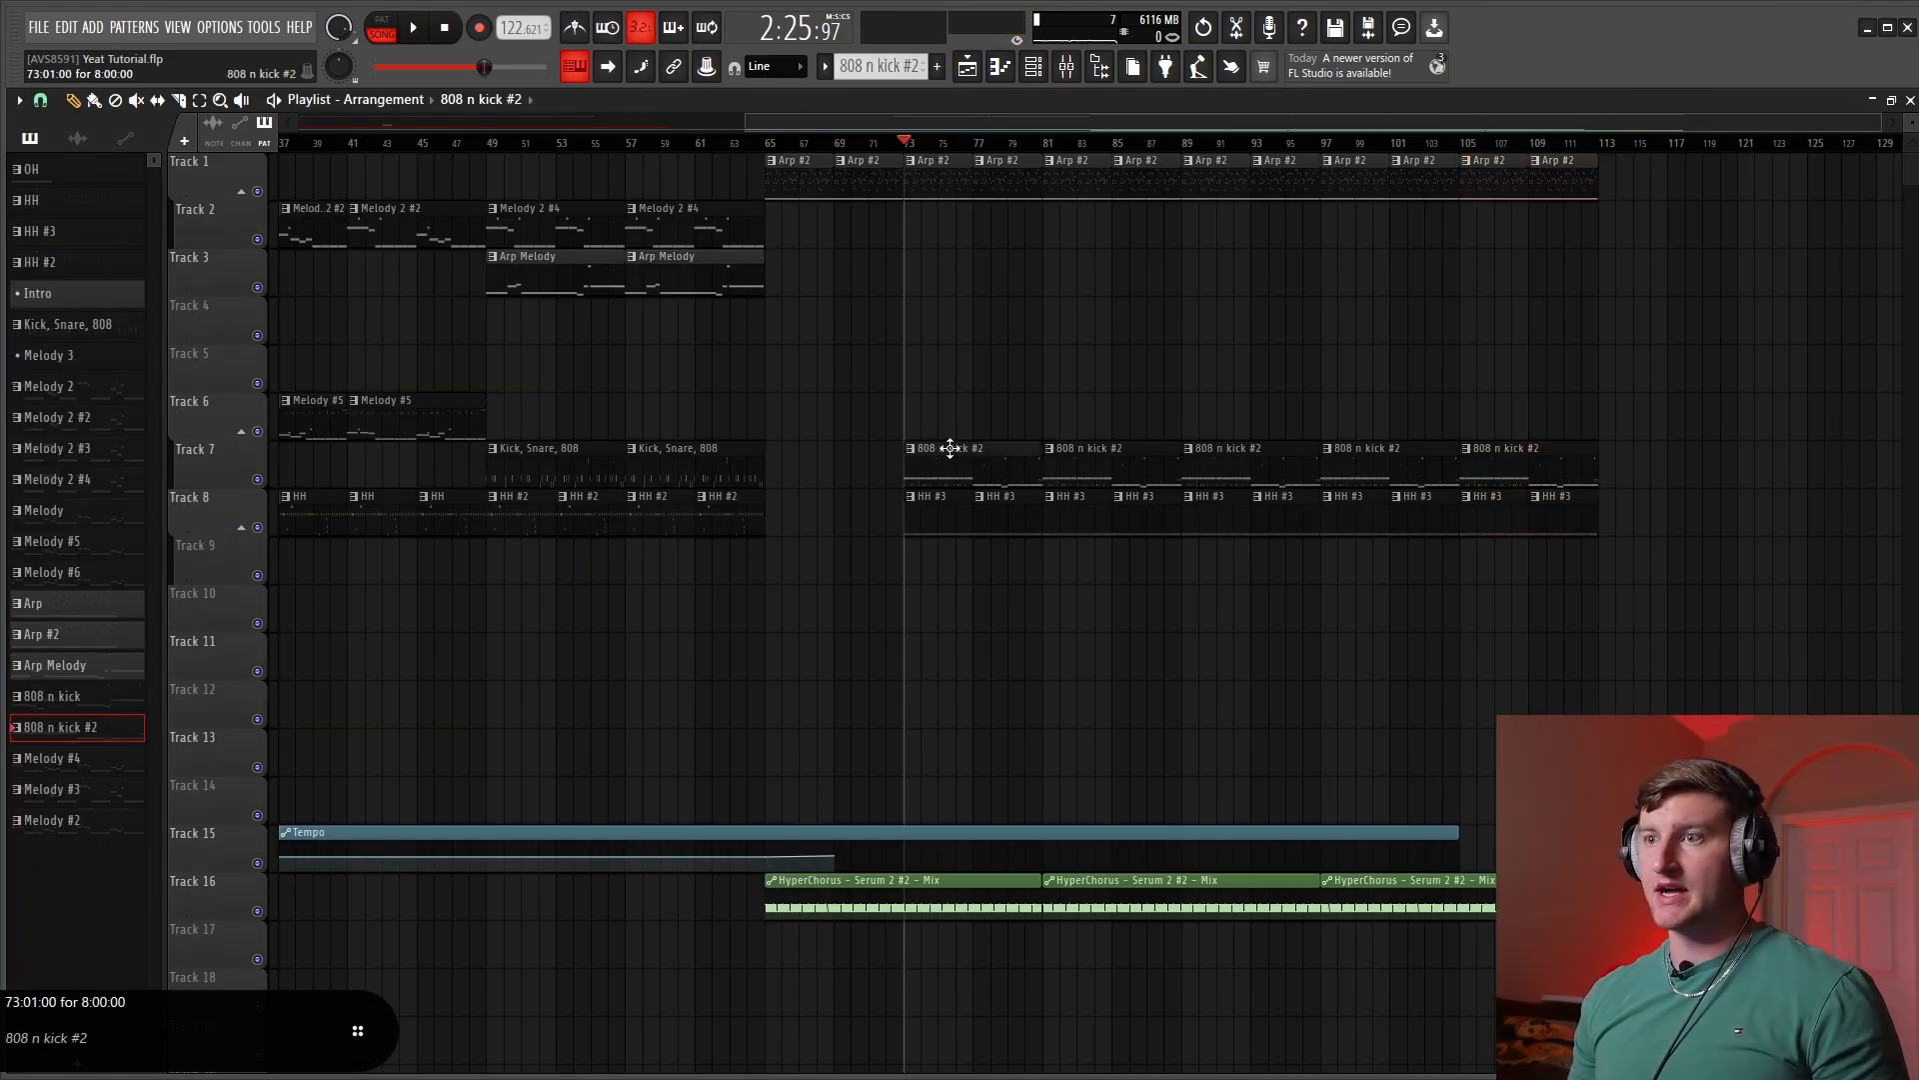
pyautogui.click(1033, 66)
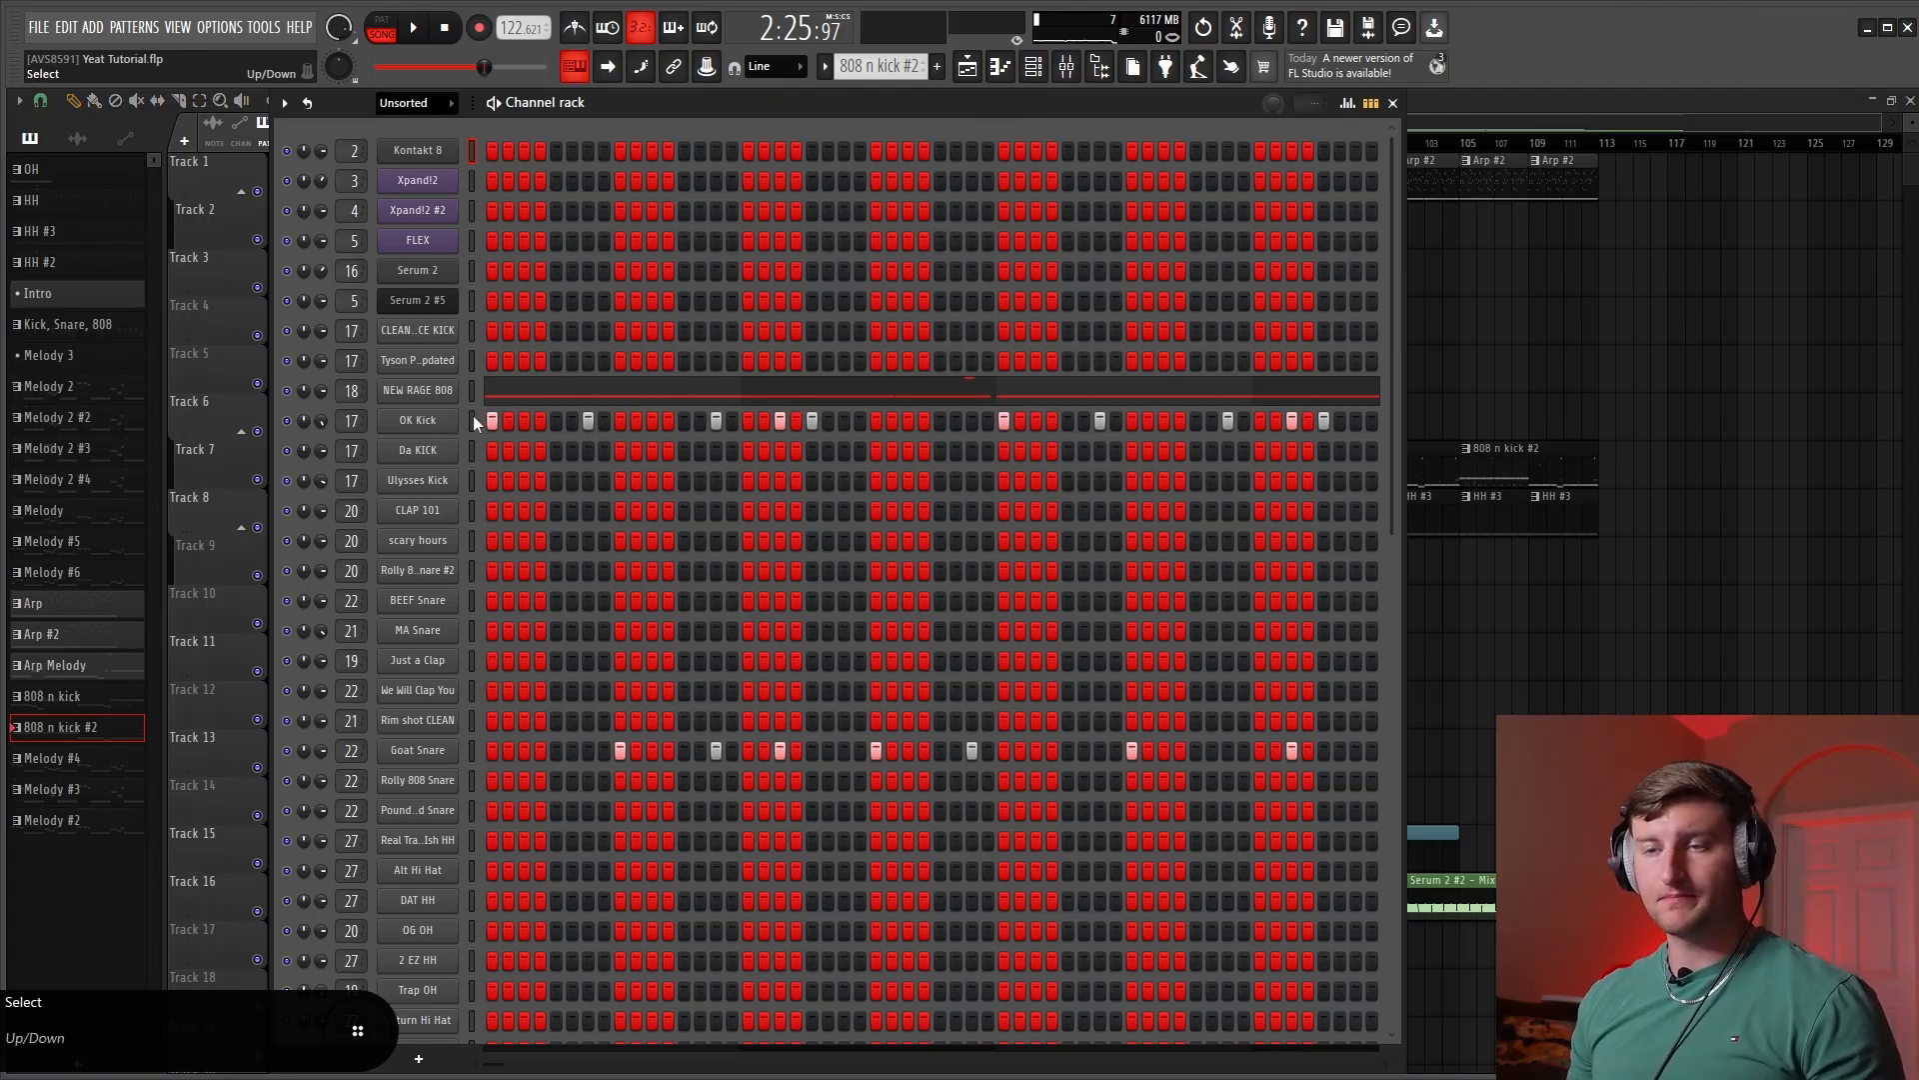
# On the 808 mixer track's Pro-C 2, lower the ratio and set the threshold to 0.00 dB during playback, then close the plugin
pyautogui.press('space')
pyautogui.press('F9')
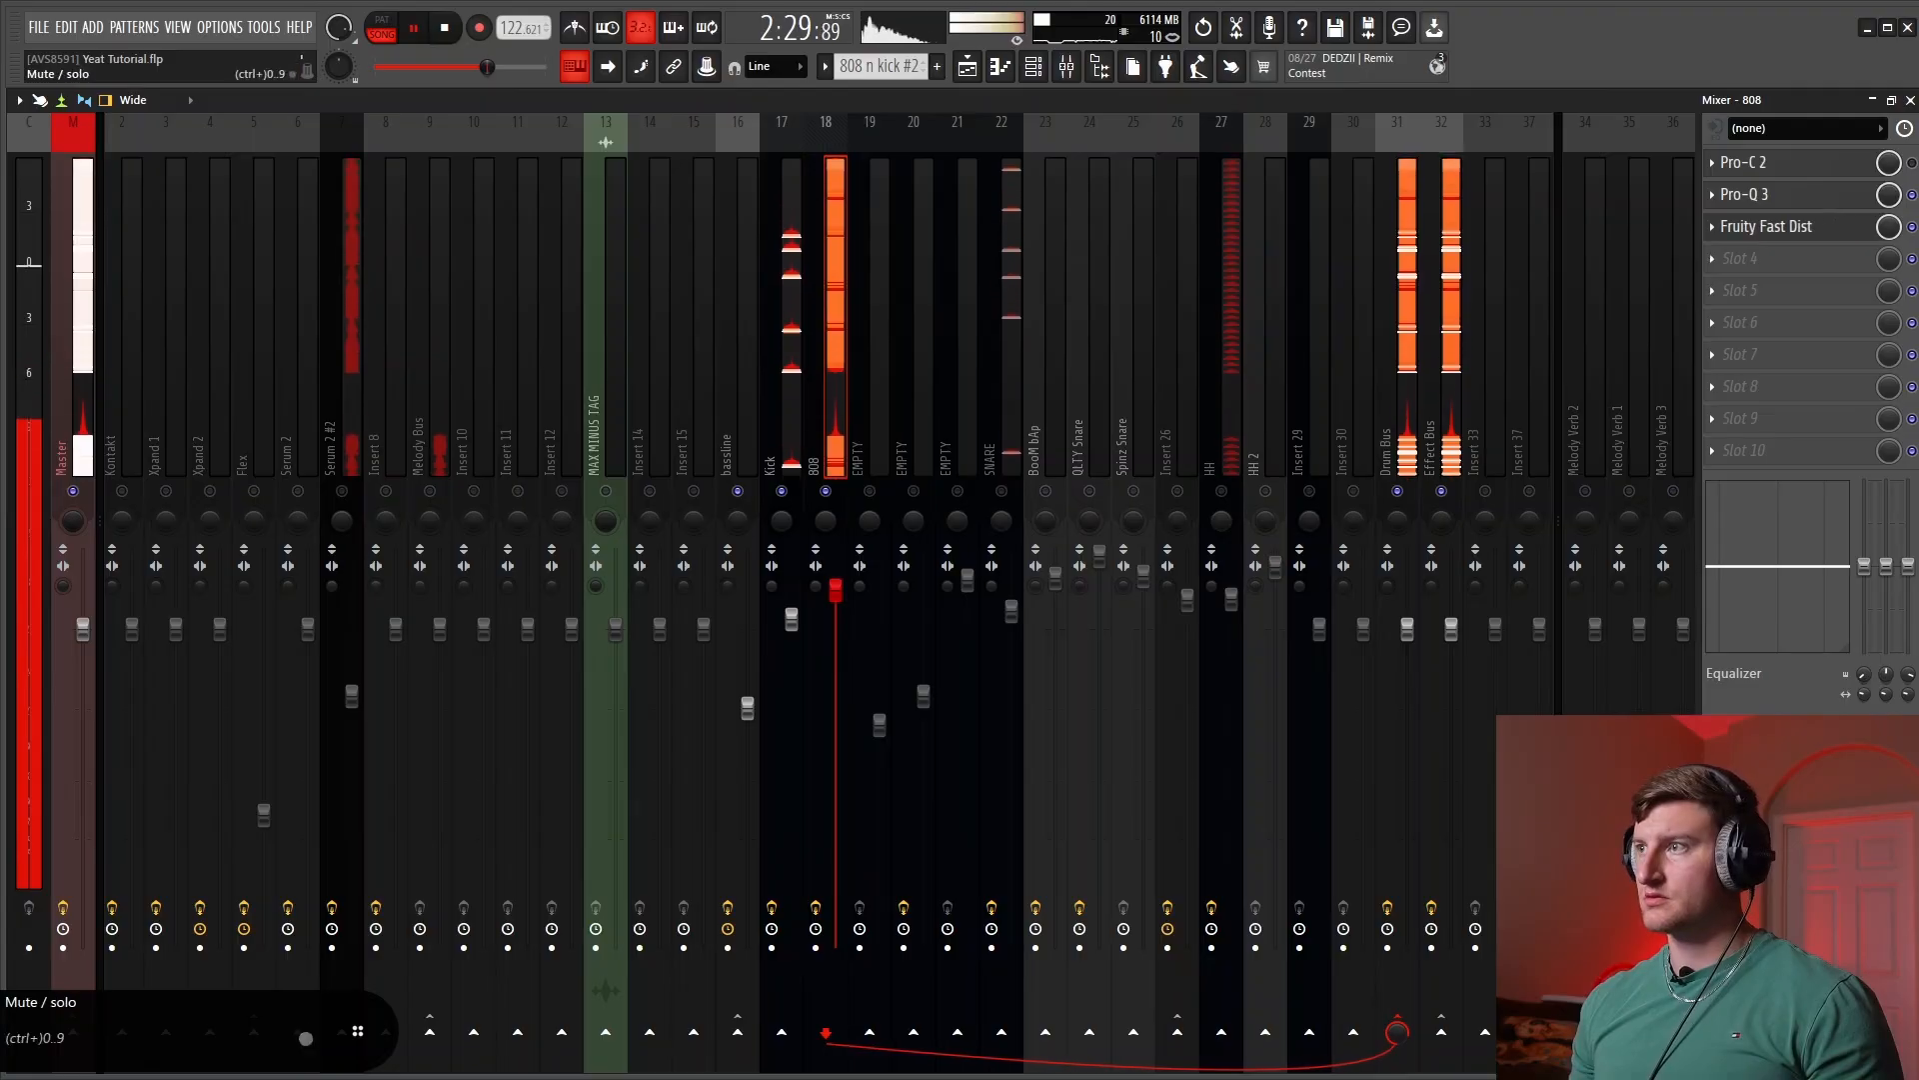
pyautogui.click(1760, 162)
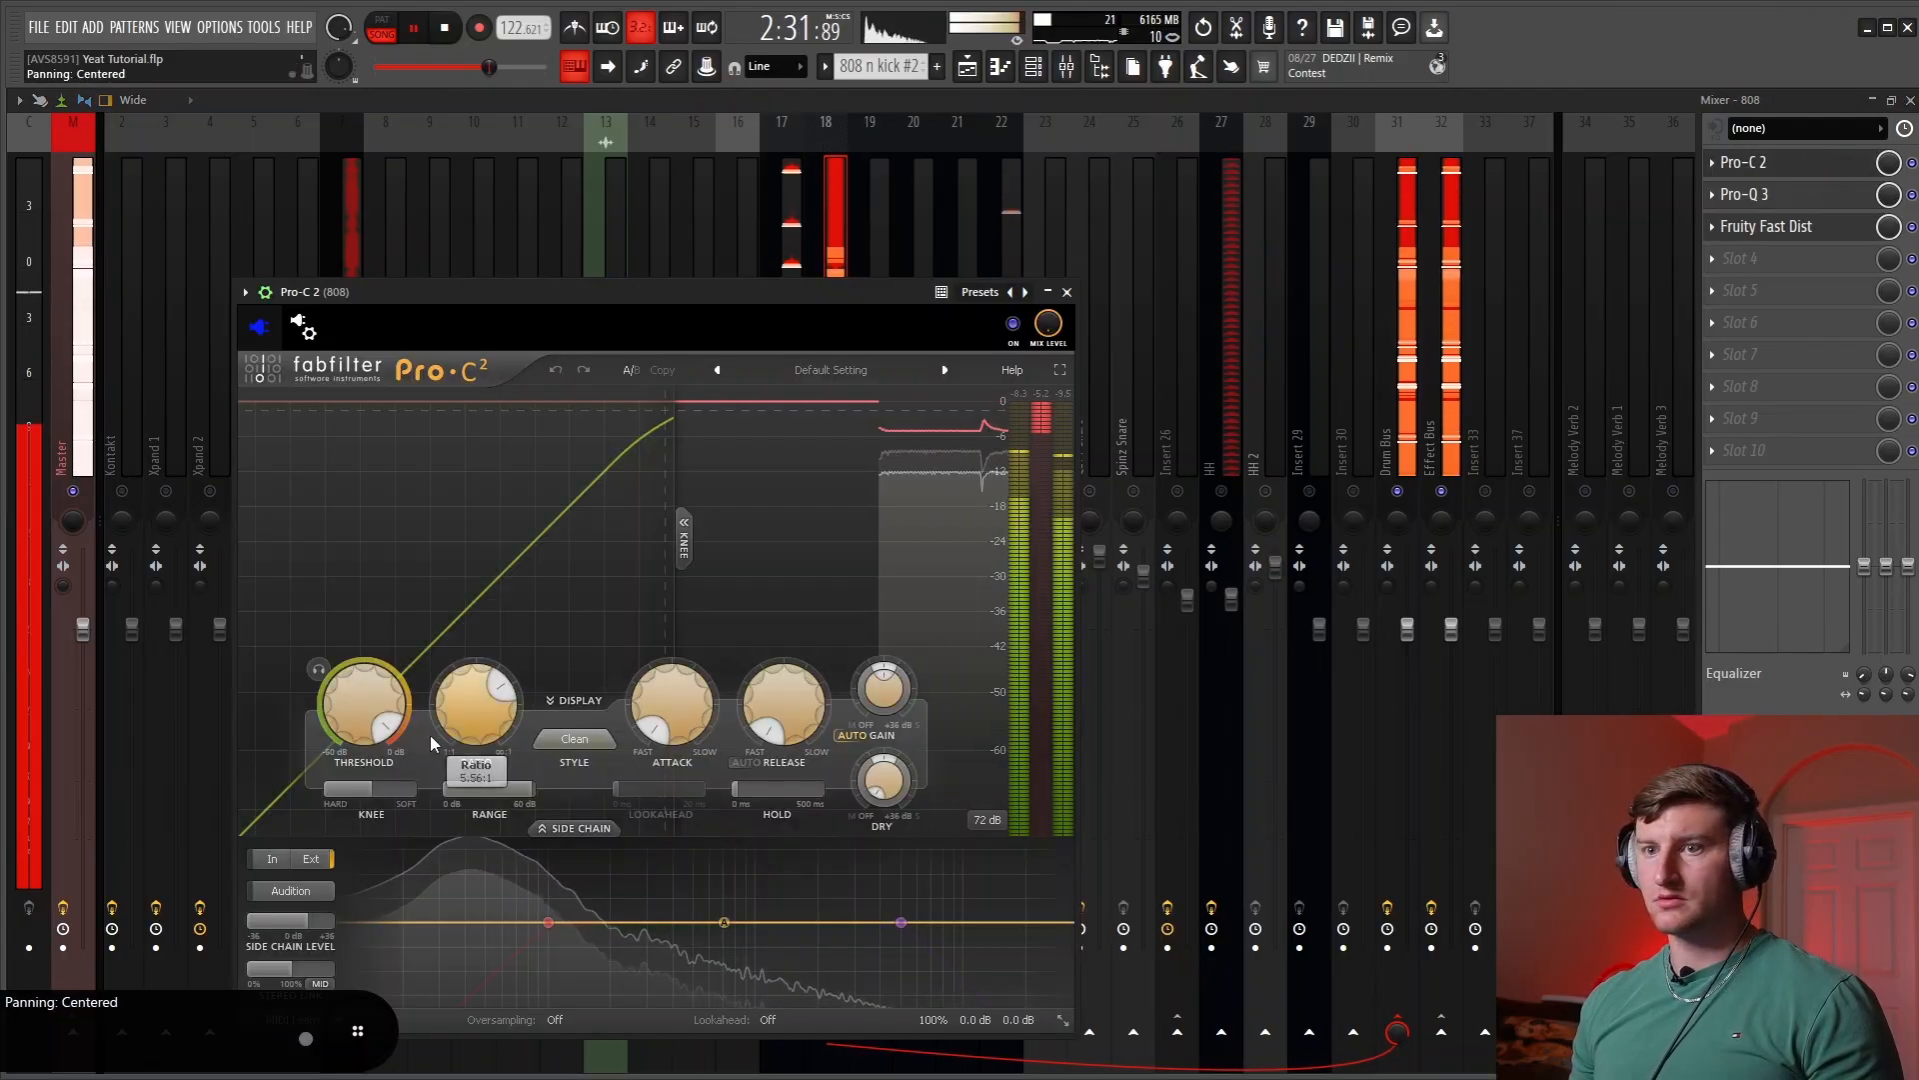
pyautogui.moveTo(475, 716)
pyautogui.moveTo(476, 717); pyautogui.dragTo(421, 775)
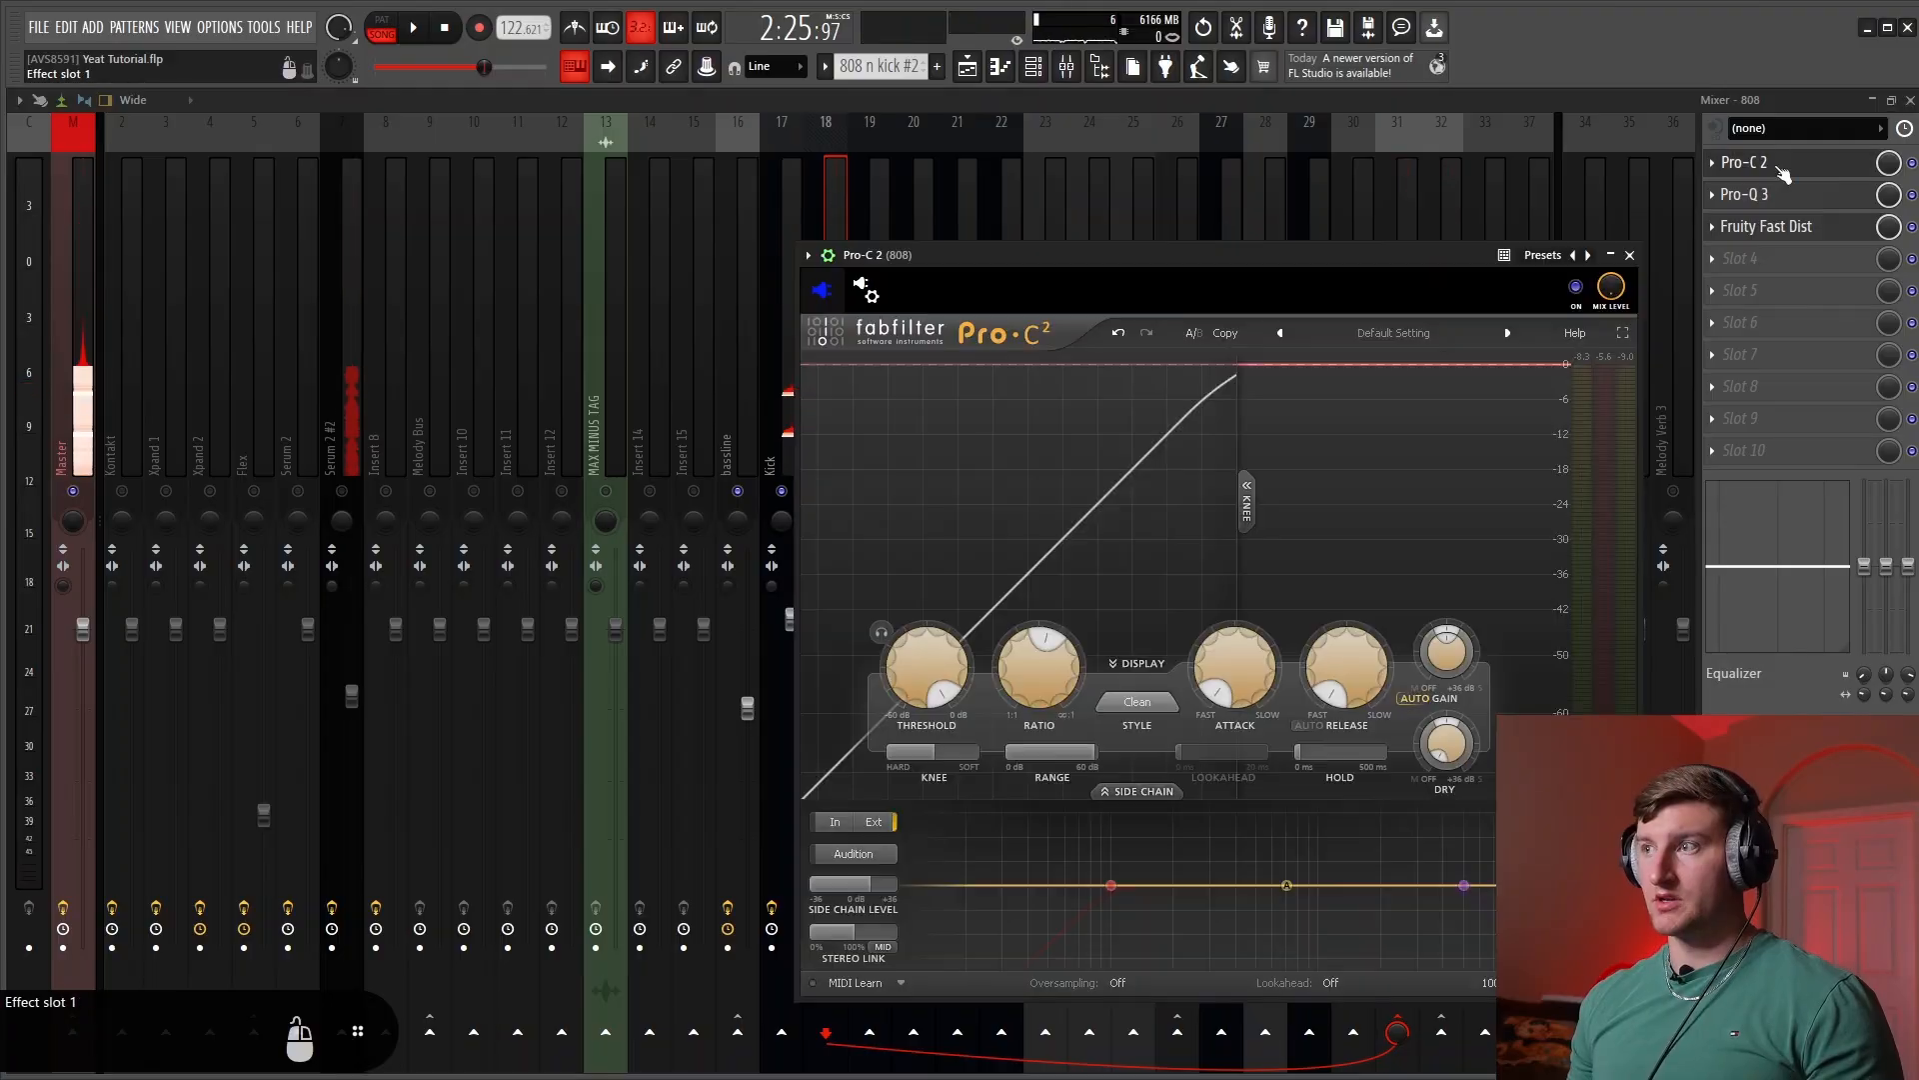
pyautogui.press('space')
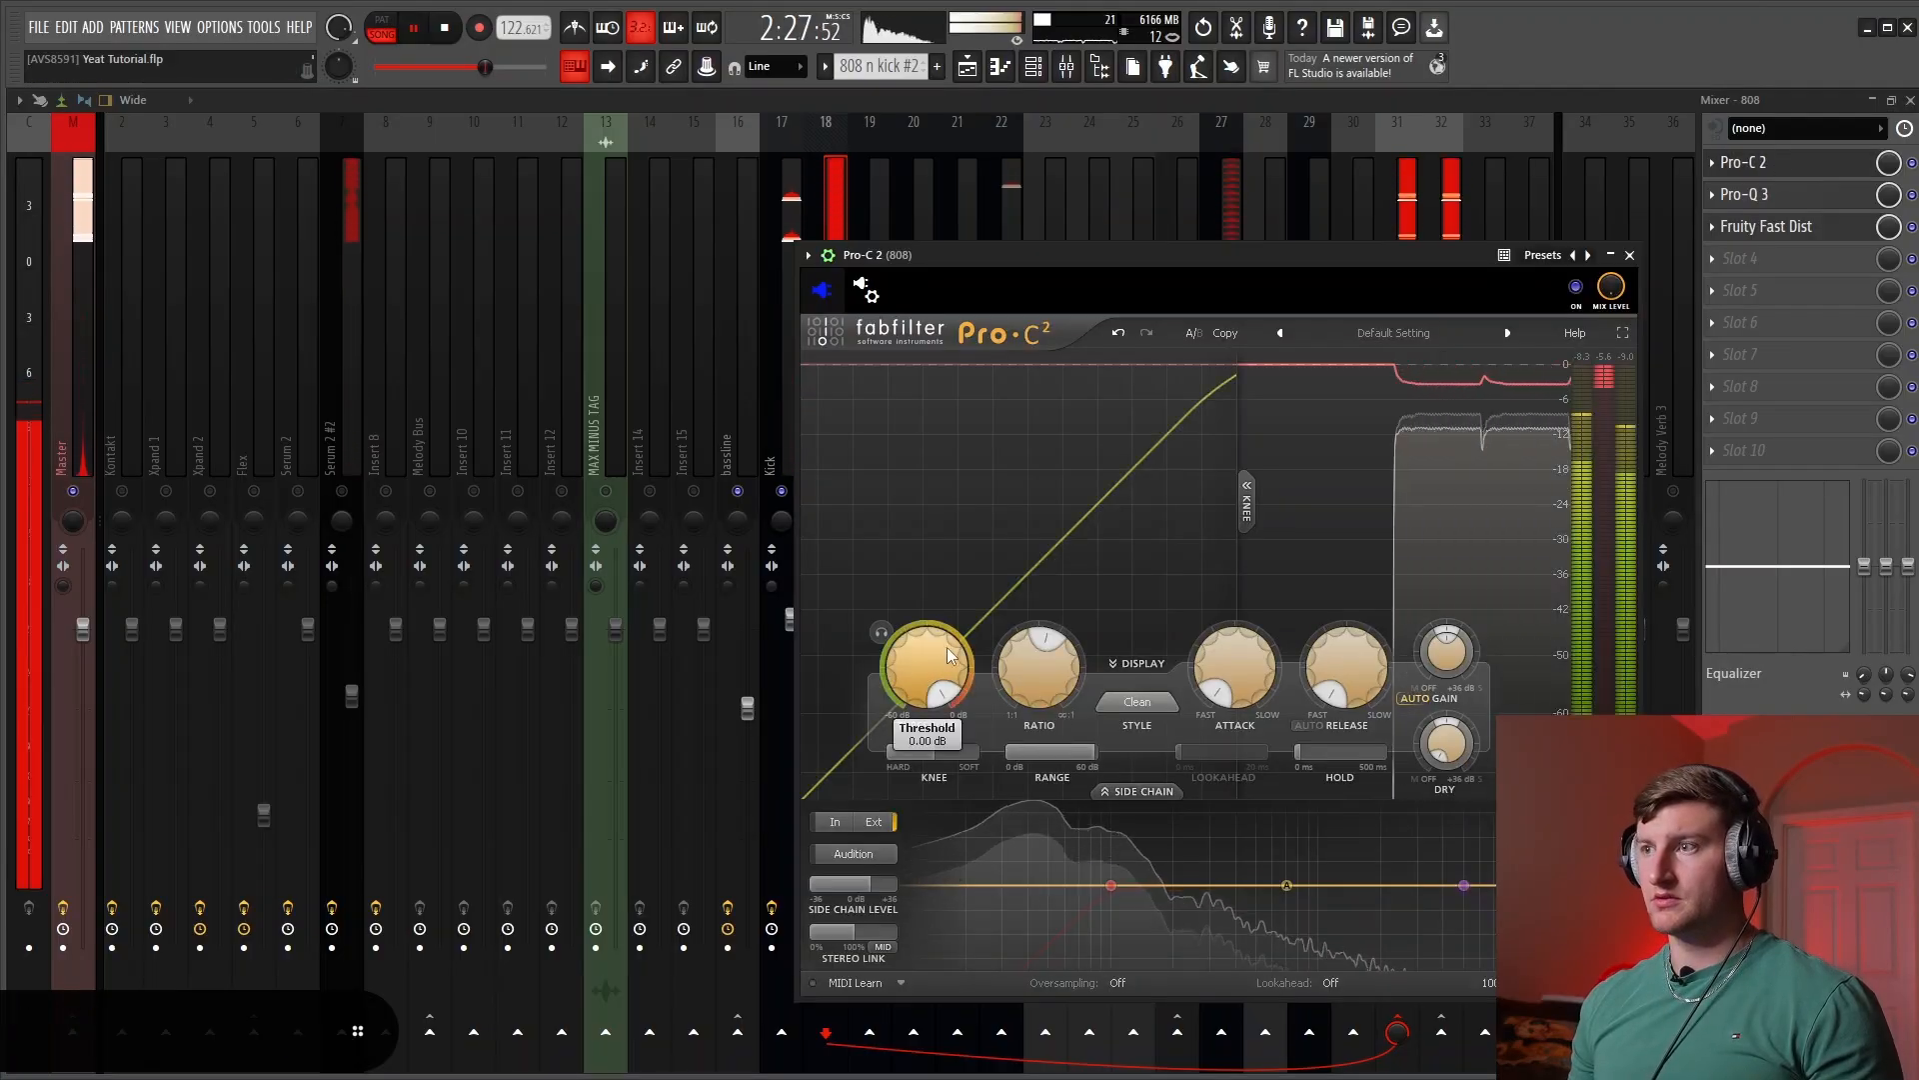
pyautogui.moveTo(944, 683); pyautogui.dragTo(979, 584)
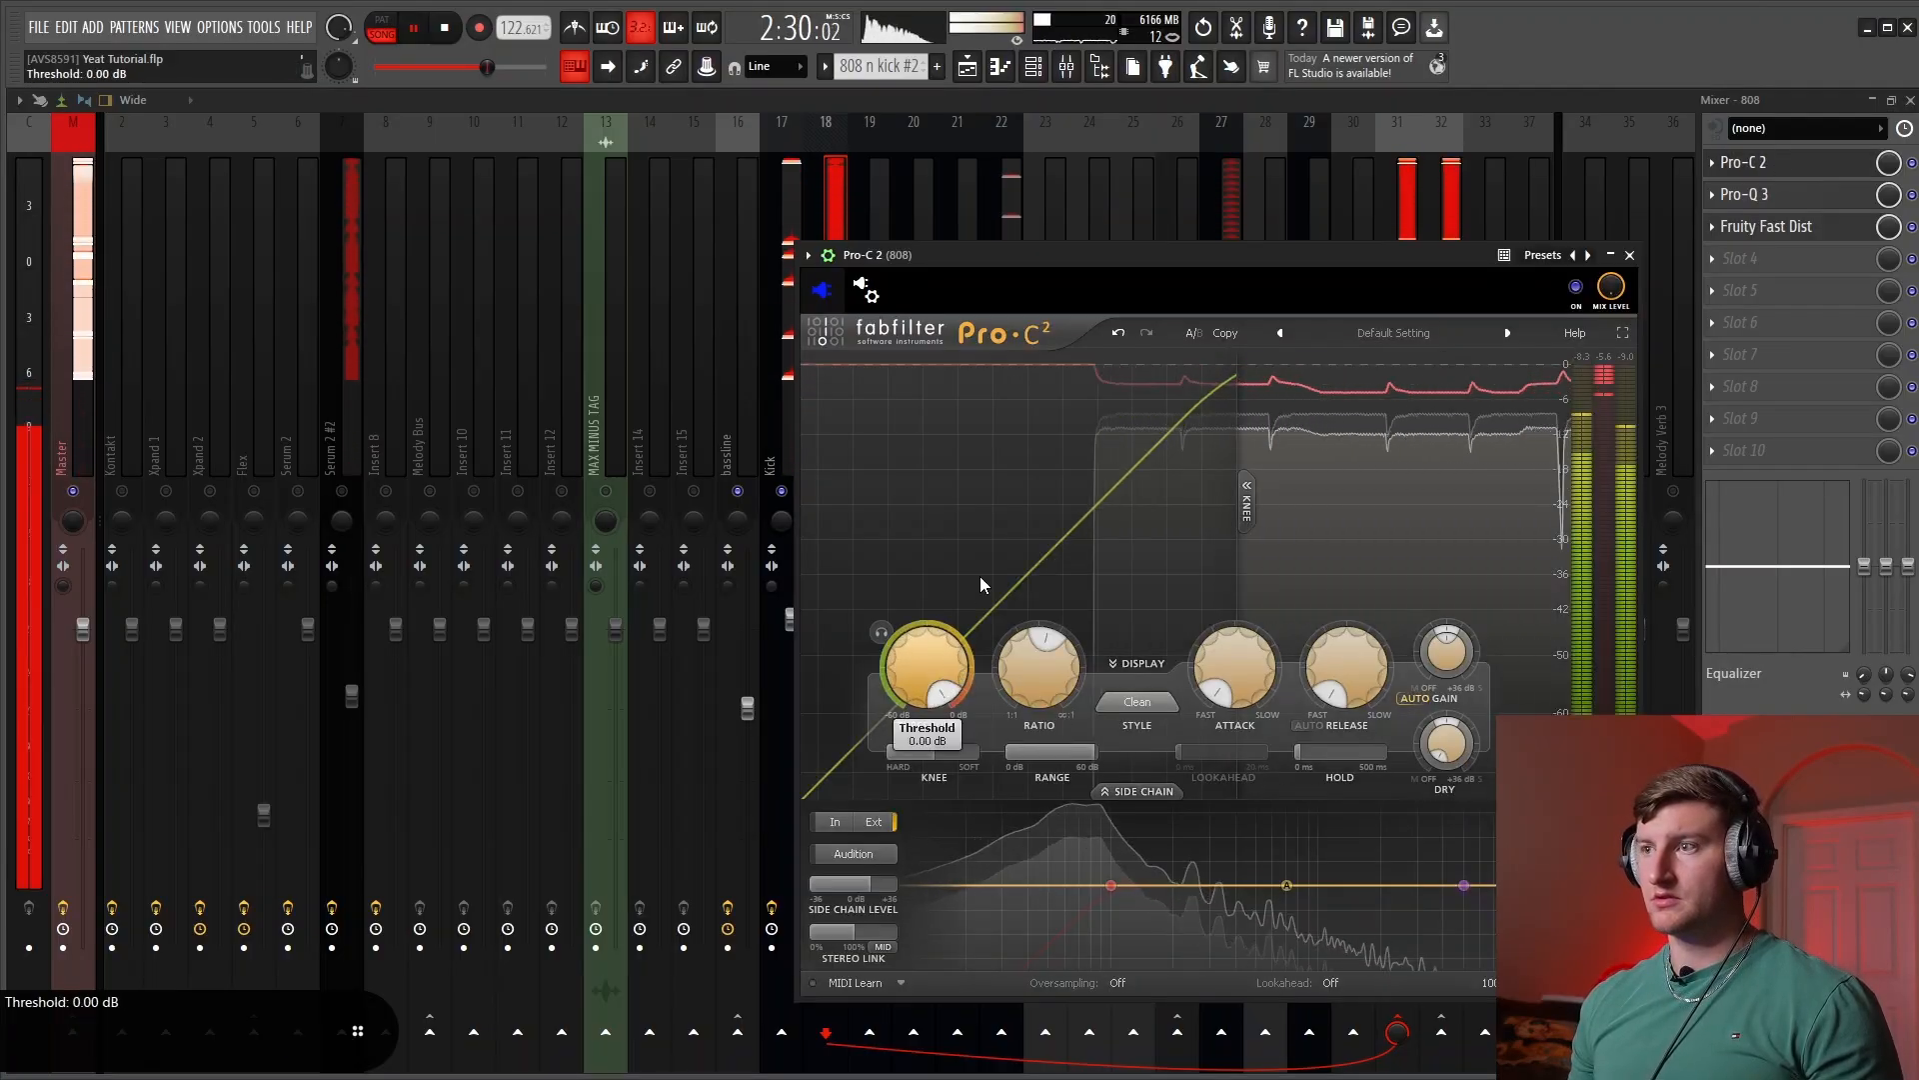
pyautogui.click(1629, 256)
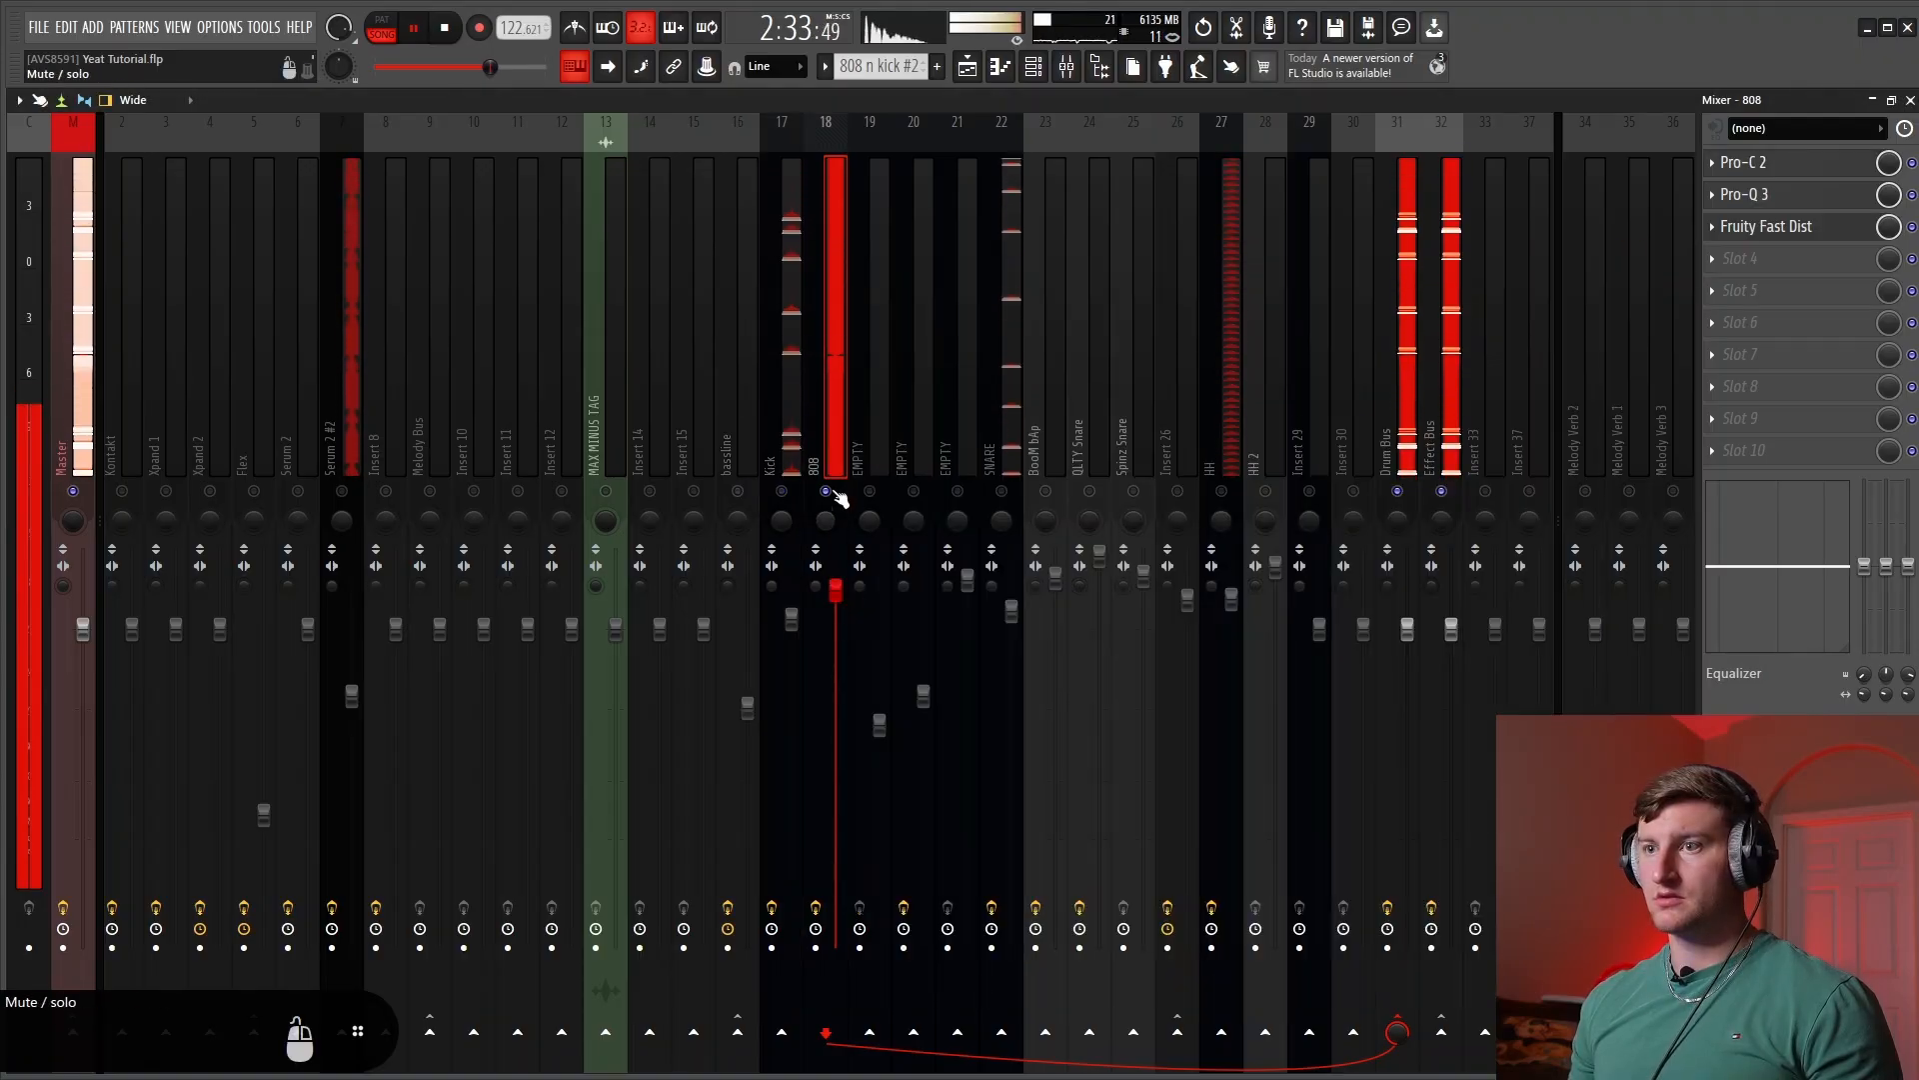
# Review the arp and drum section in the playlist during playback, then return to the mixer
pyautogui.click(968, 66)
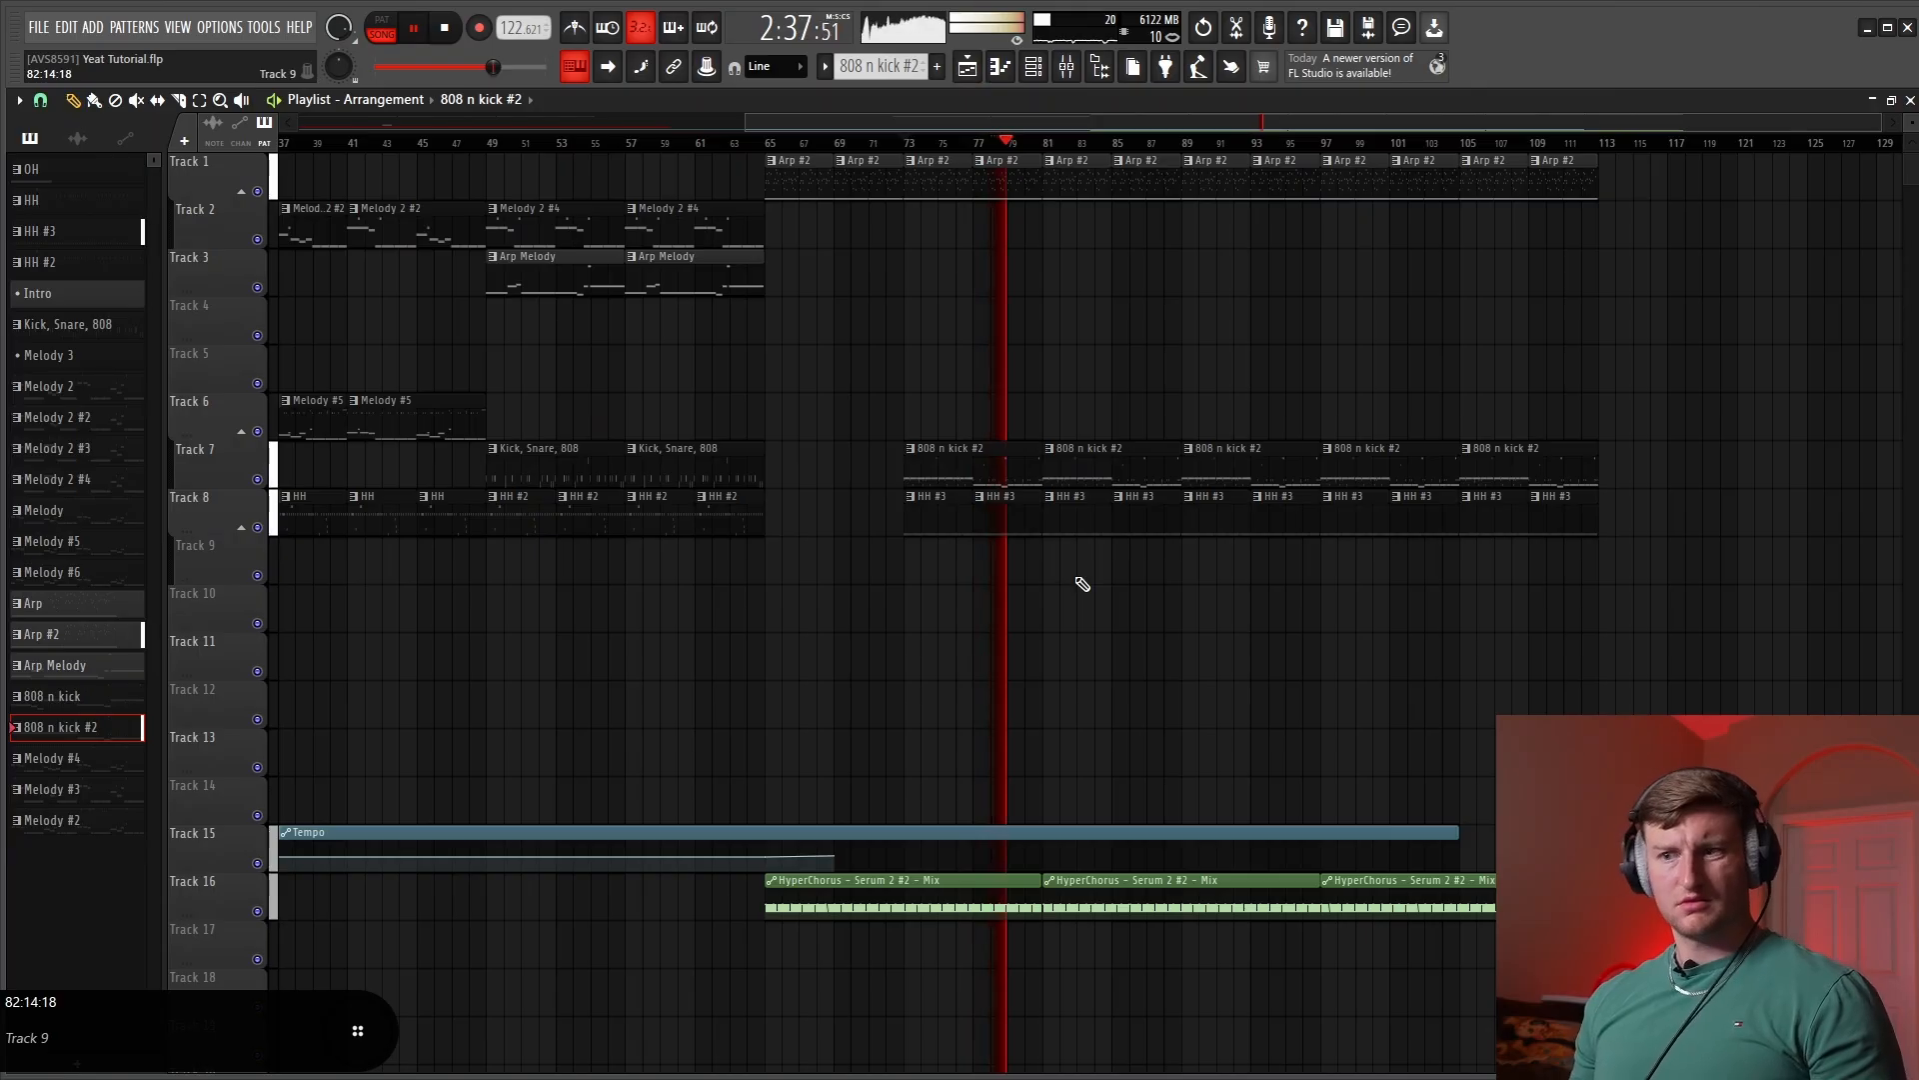
pyautogui.press('F9')
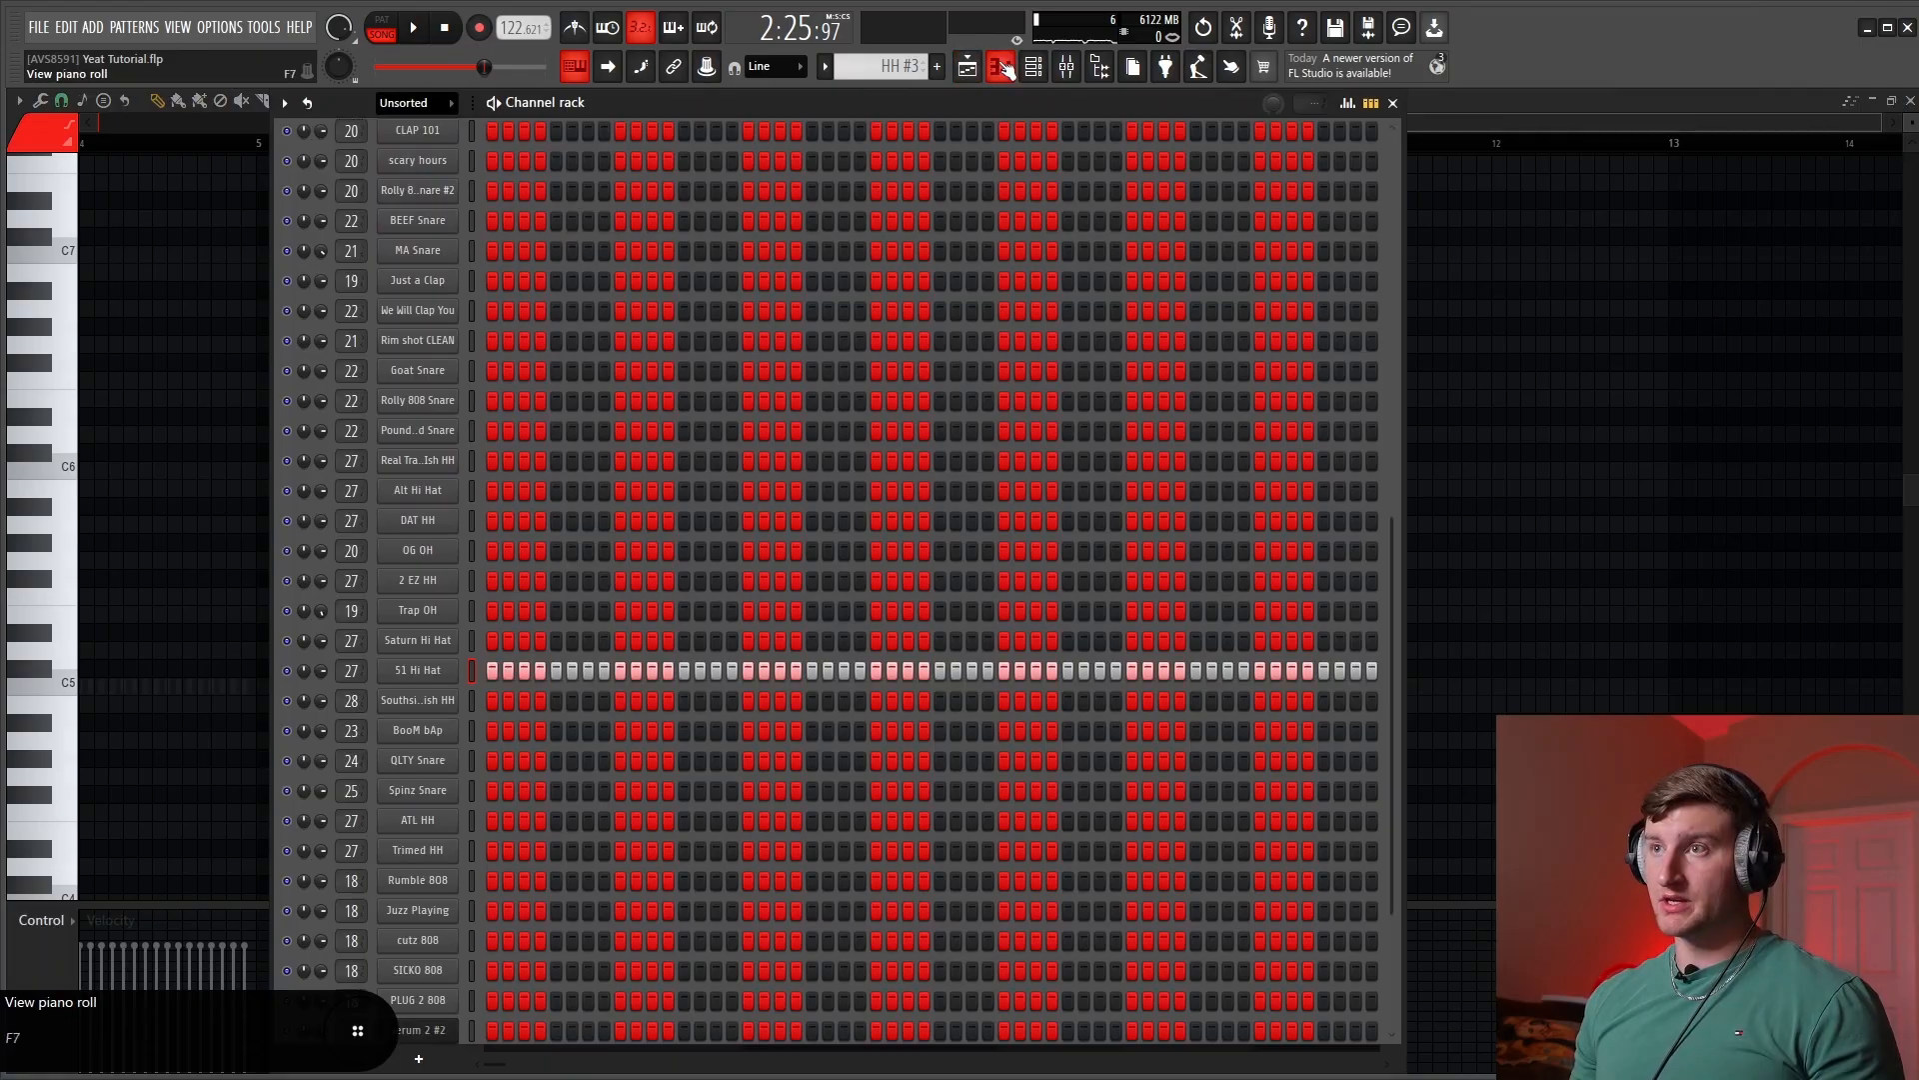
# Duplicate the selected section in the playlist and save the project
pyautogui.click(970, 67)
pyautogui.hotkey('ctrl', 'b')
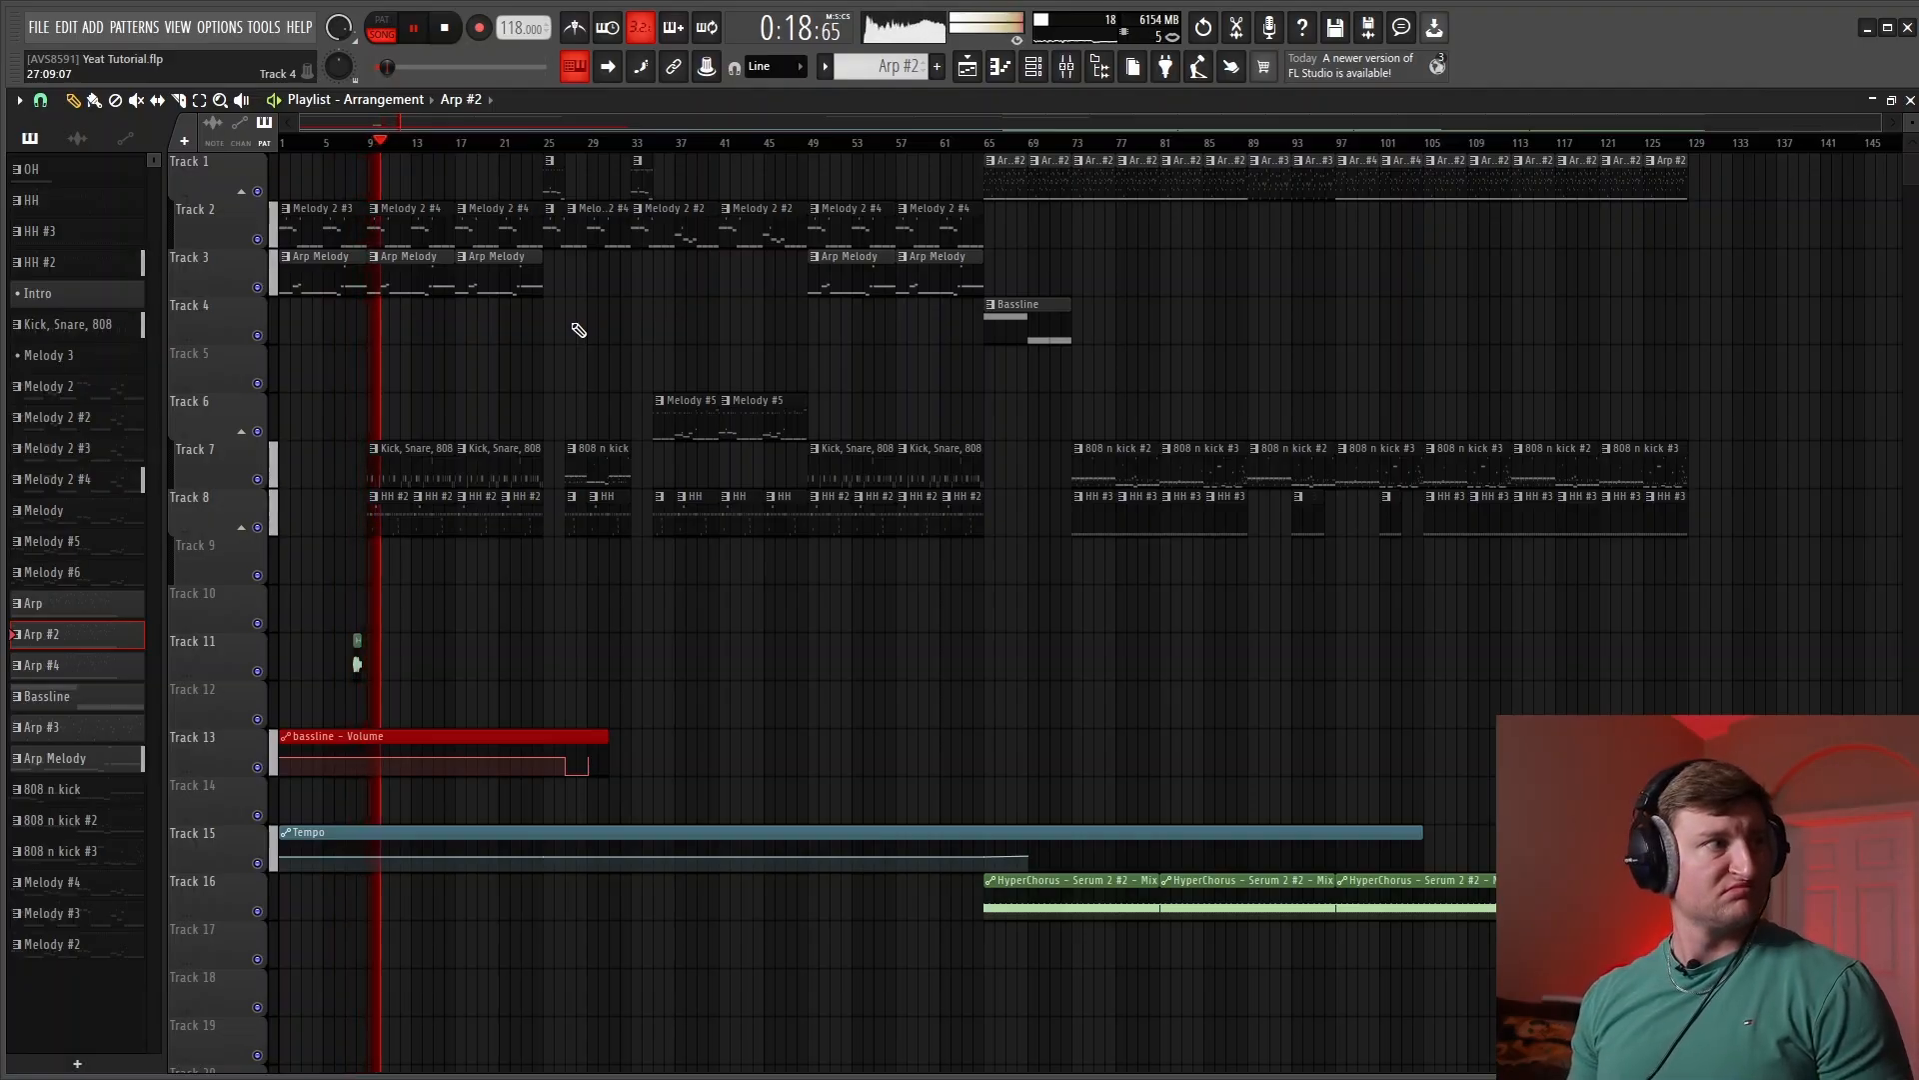
pyautogui.hotkey('ctrl', 's')
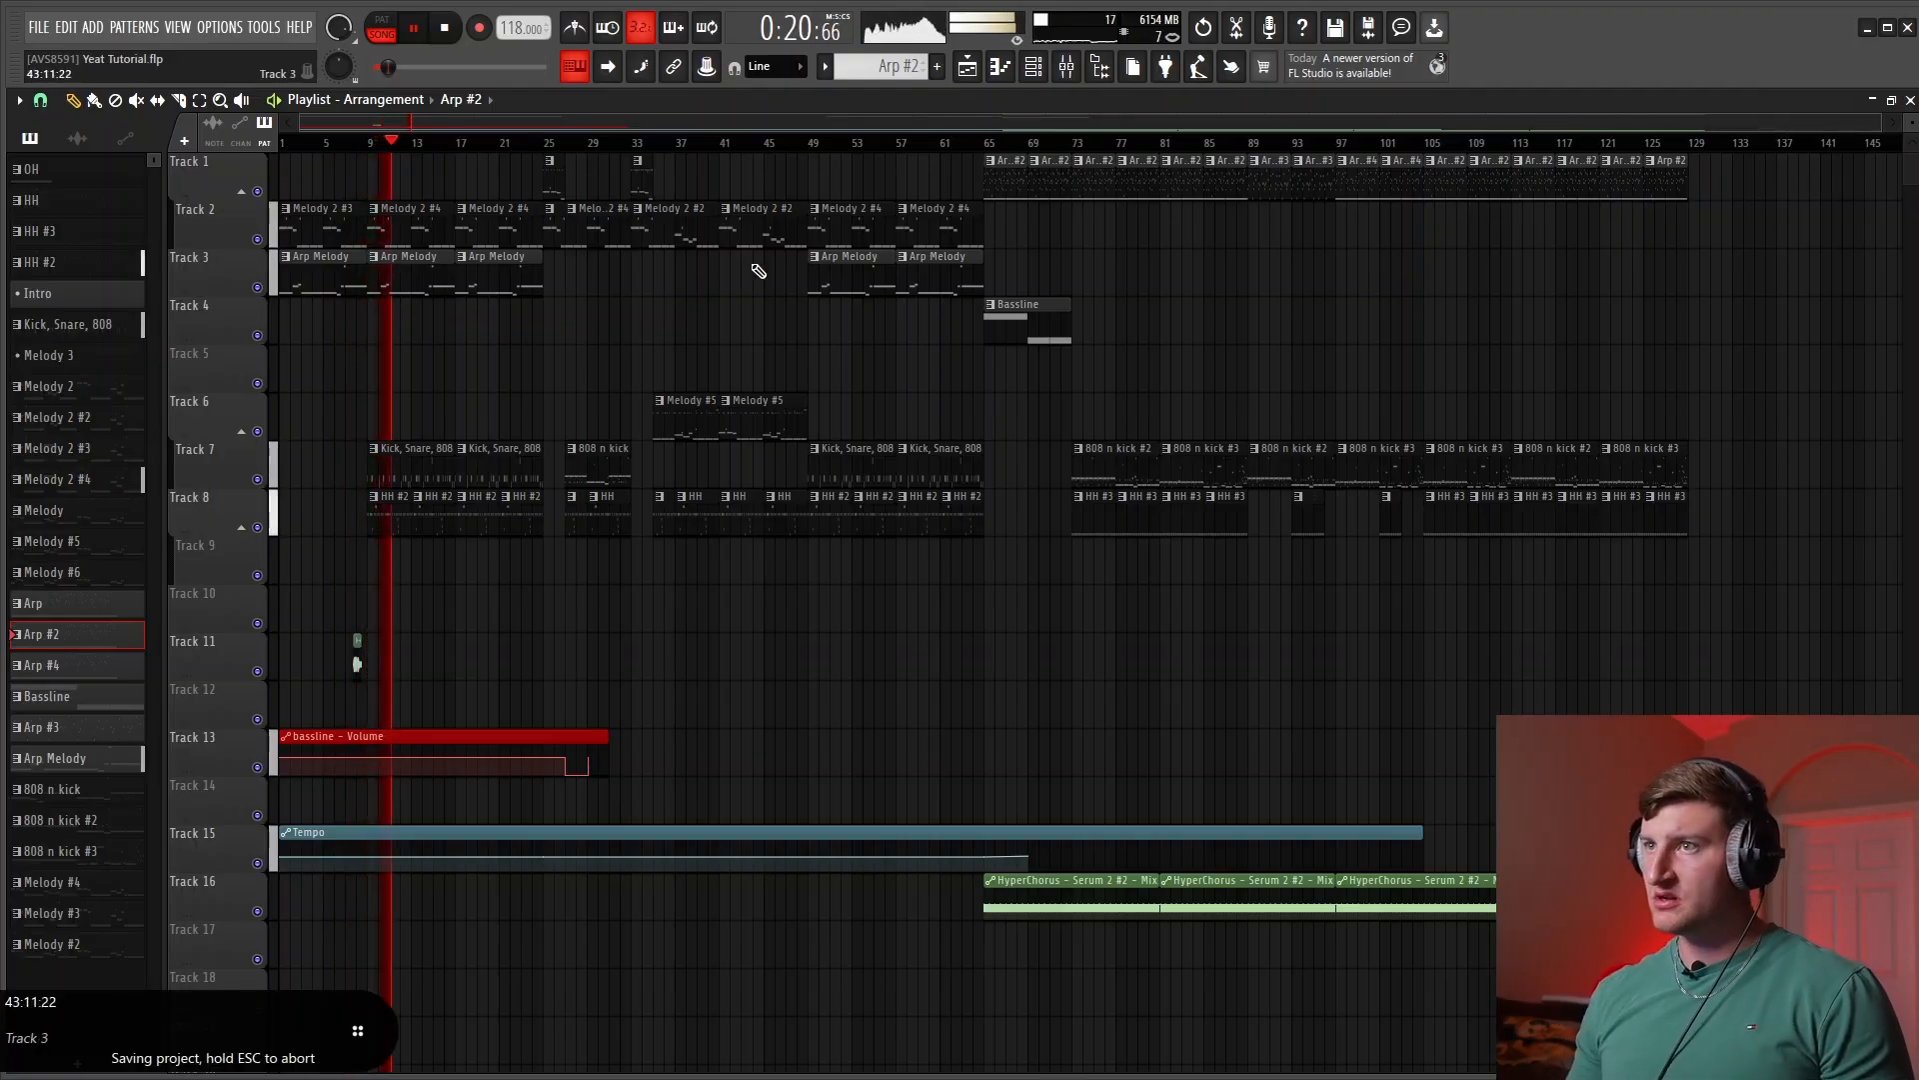
# Select the HH 2 mixer track, open the HH #2 pattern, and toggle Cut itself on its Southside ish HH channel
pyautogui.click(1066, 66)
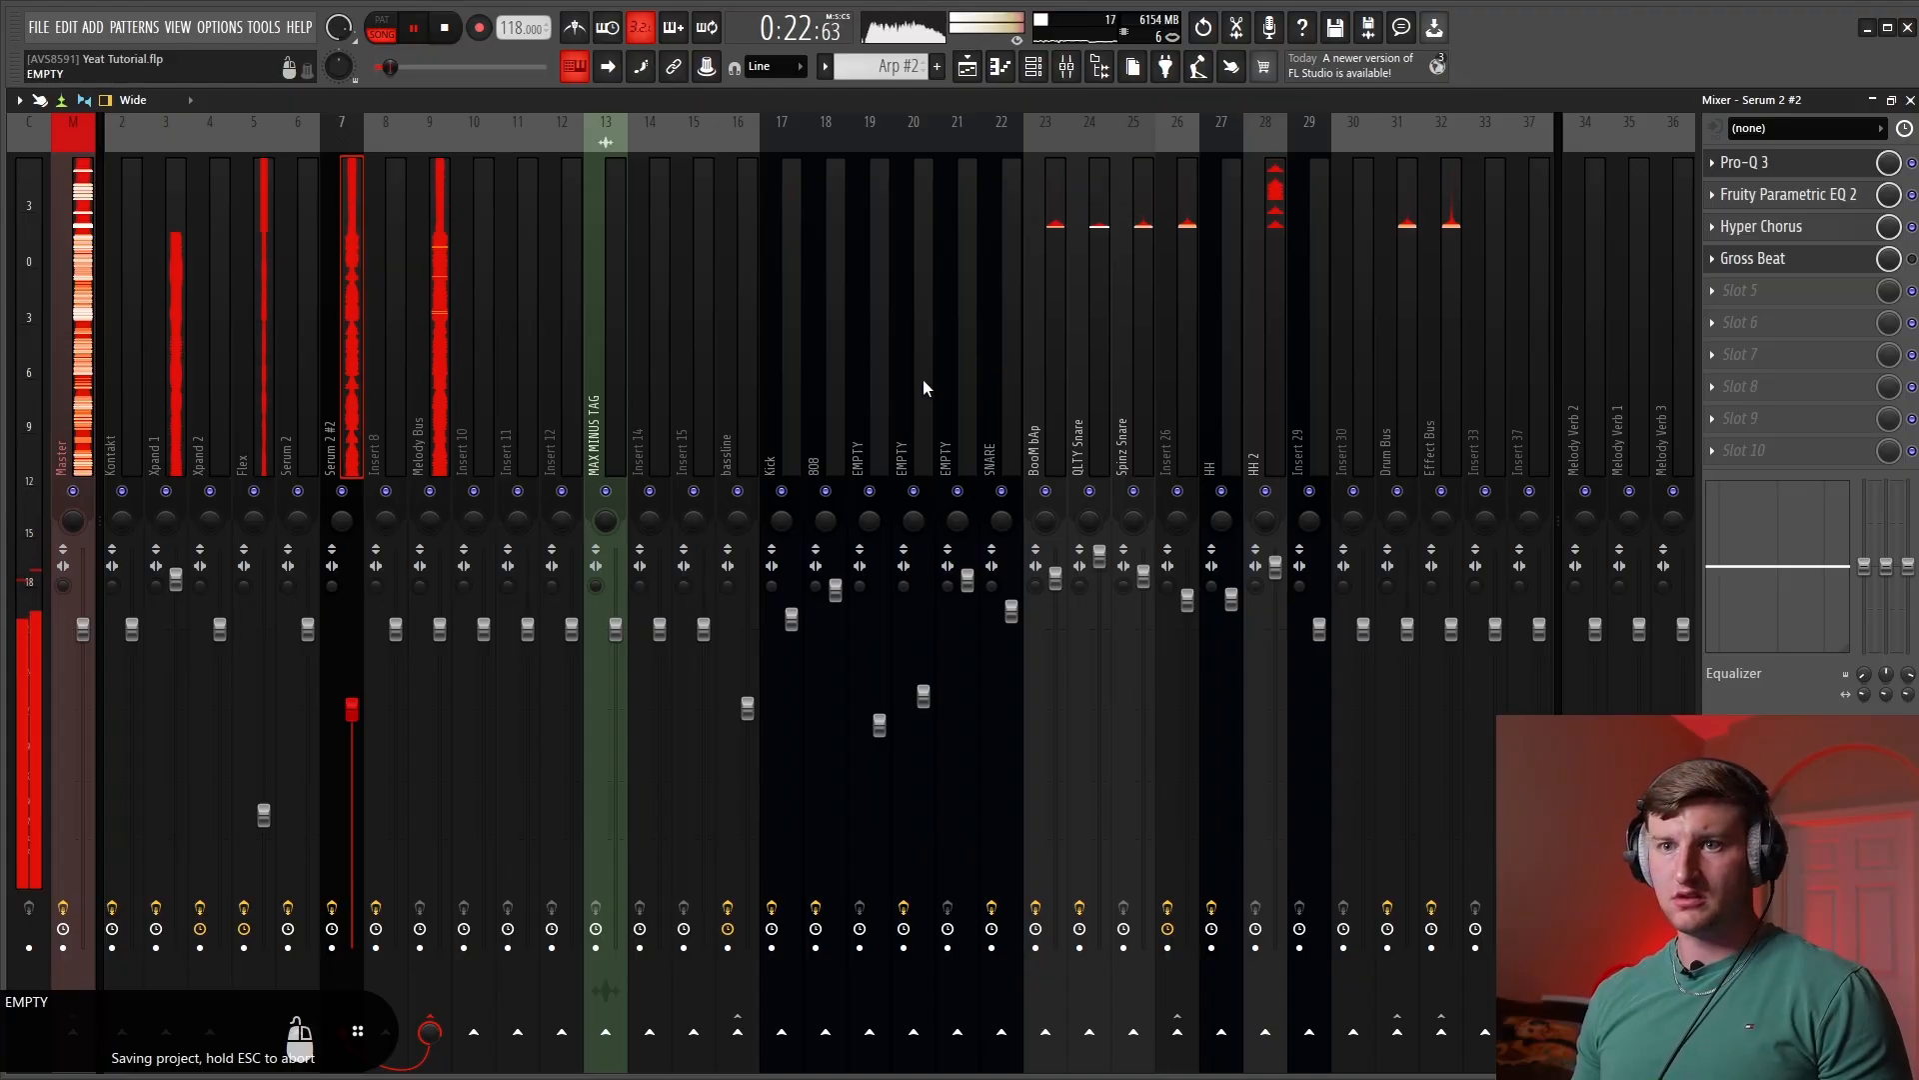
pyautogui.click(1280, 392)
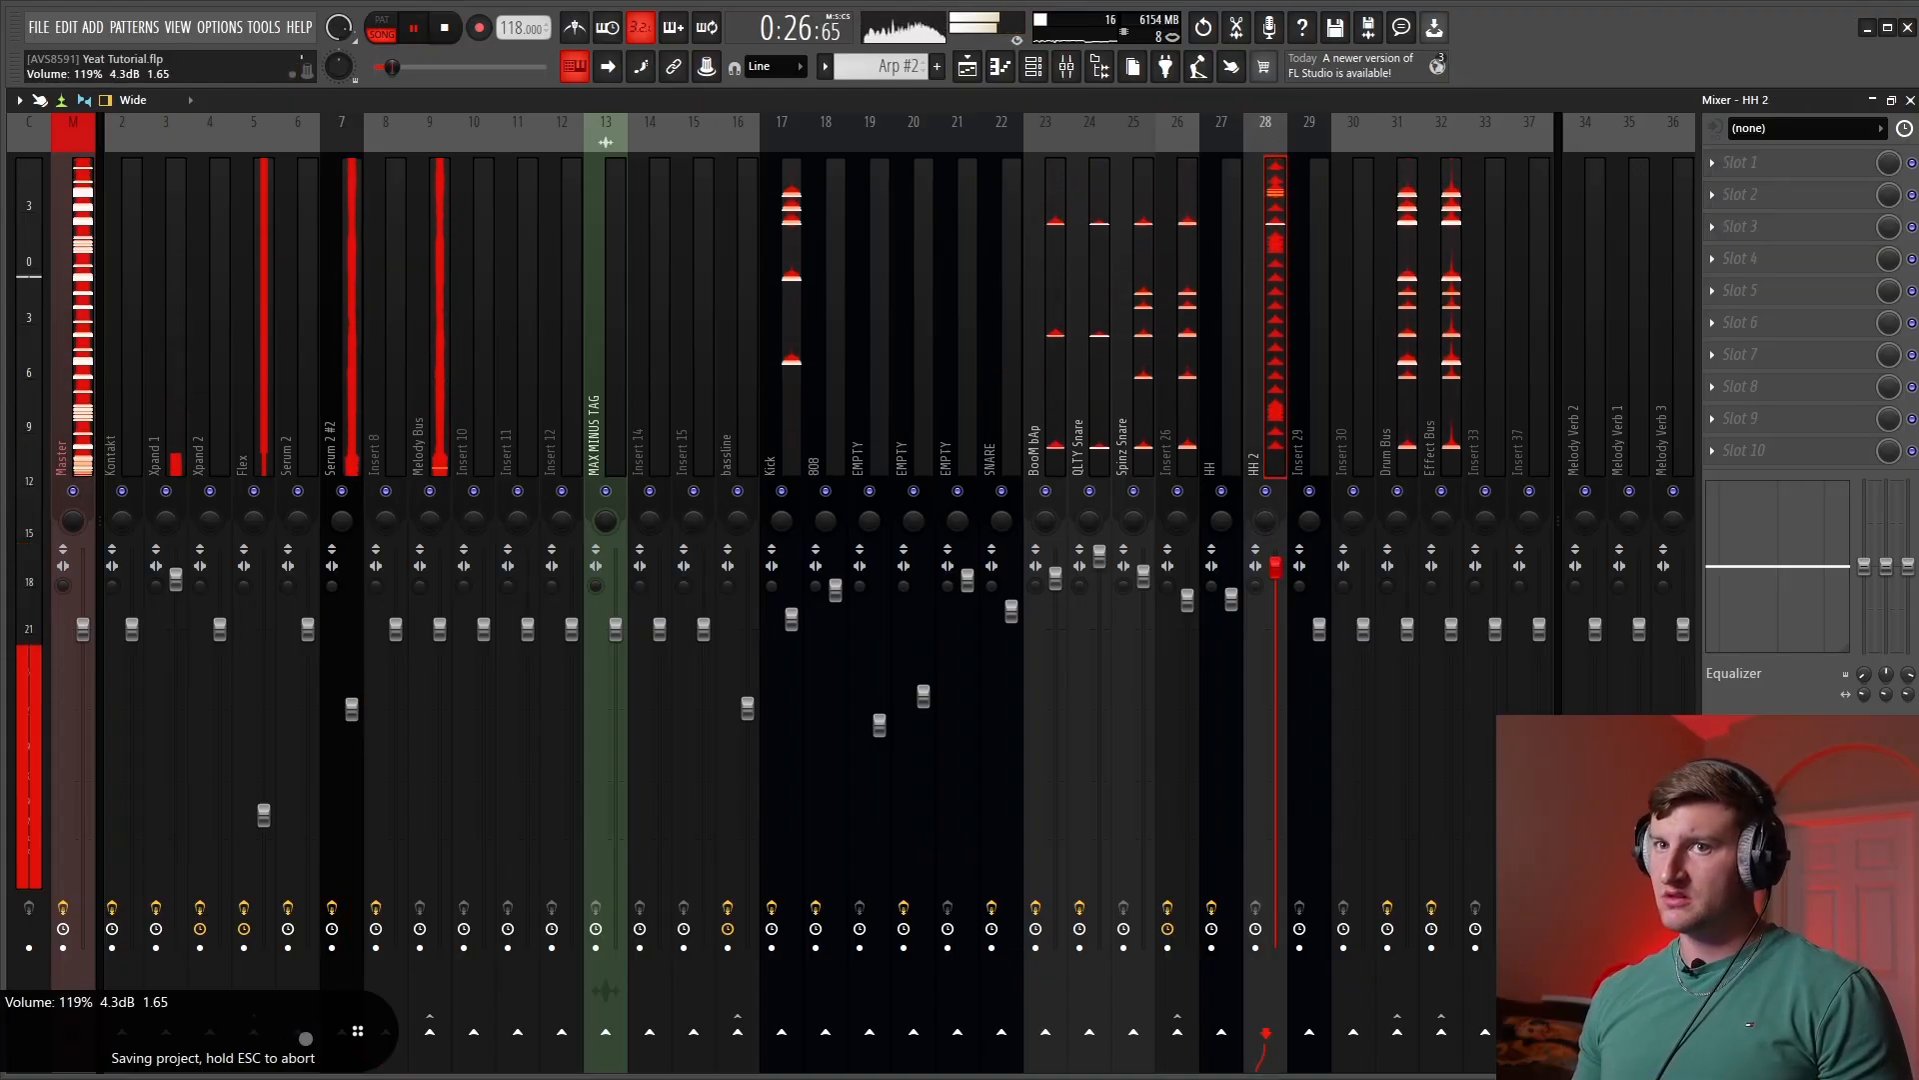
pyautogui.click(1033, 66)
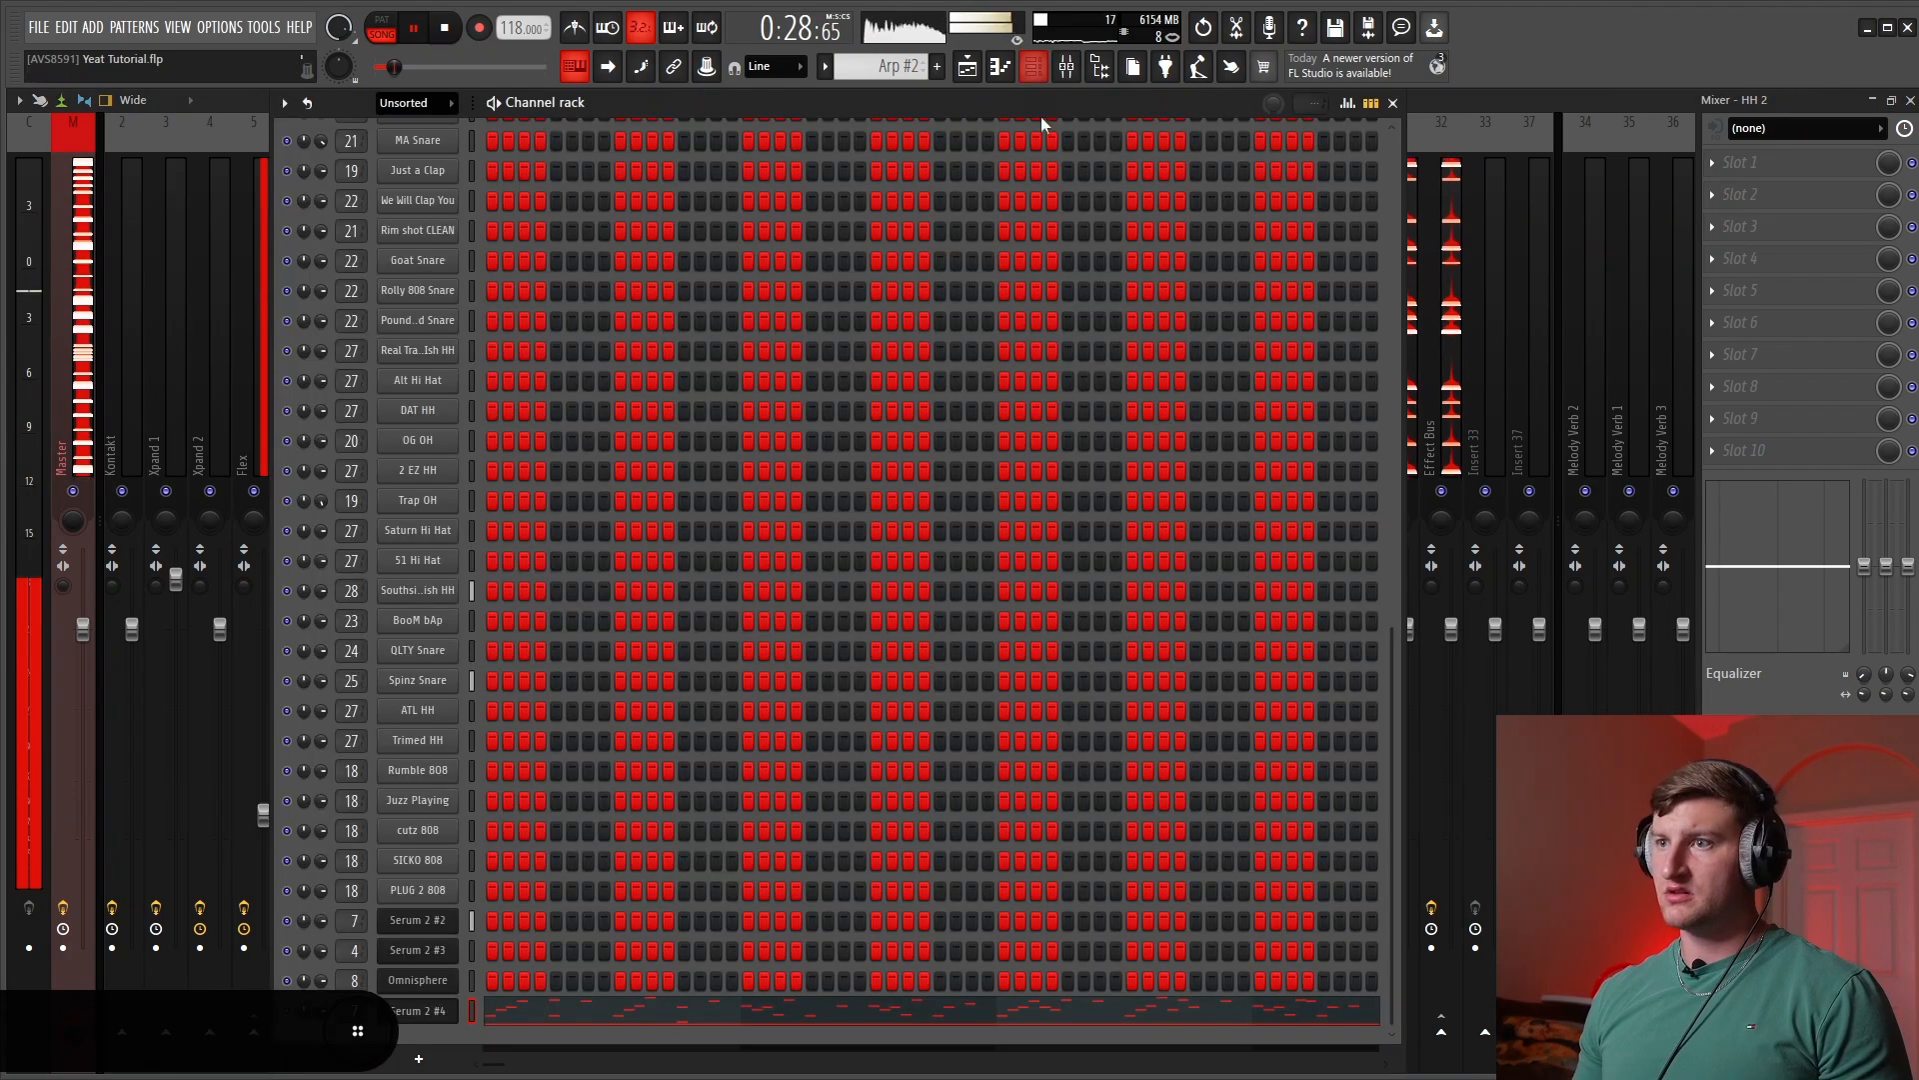
pyautogui.click(967, 66)
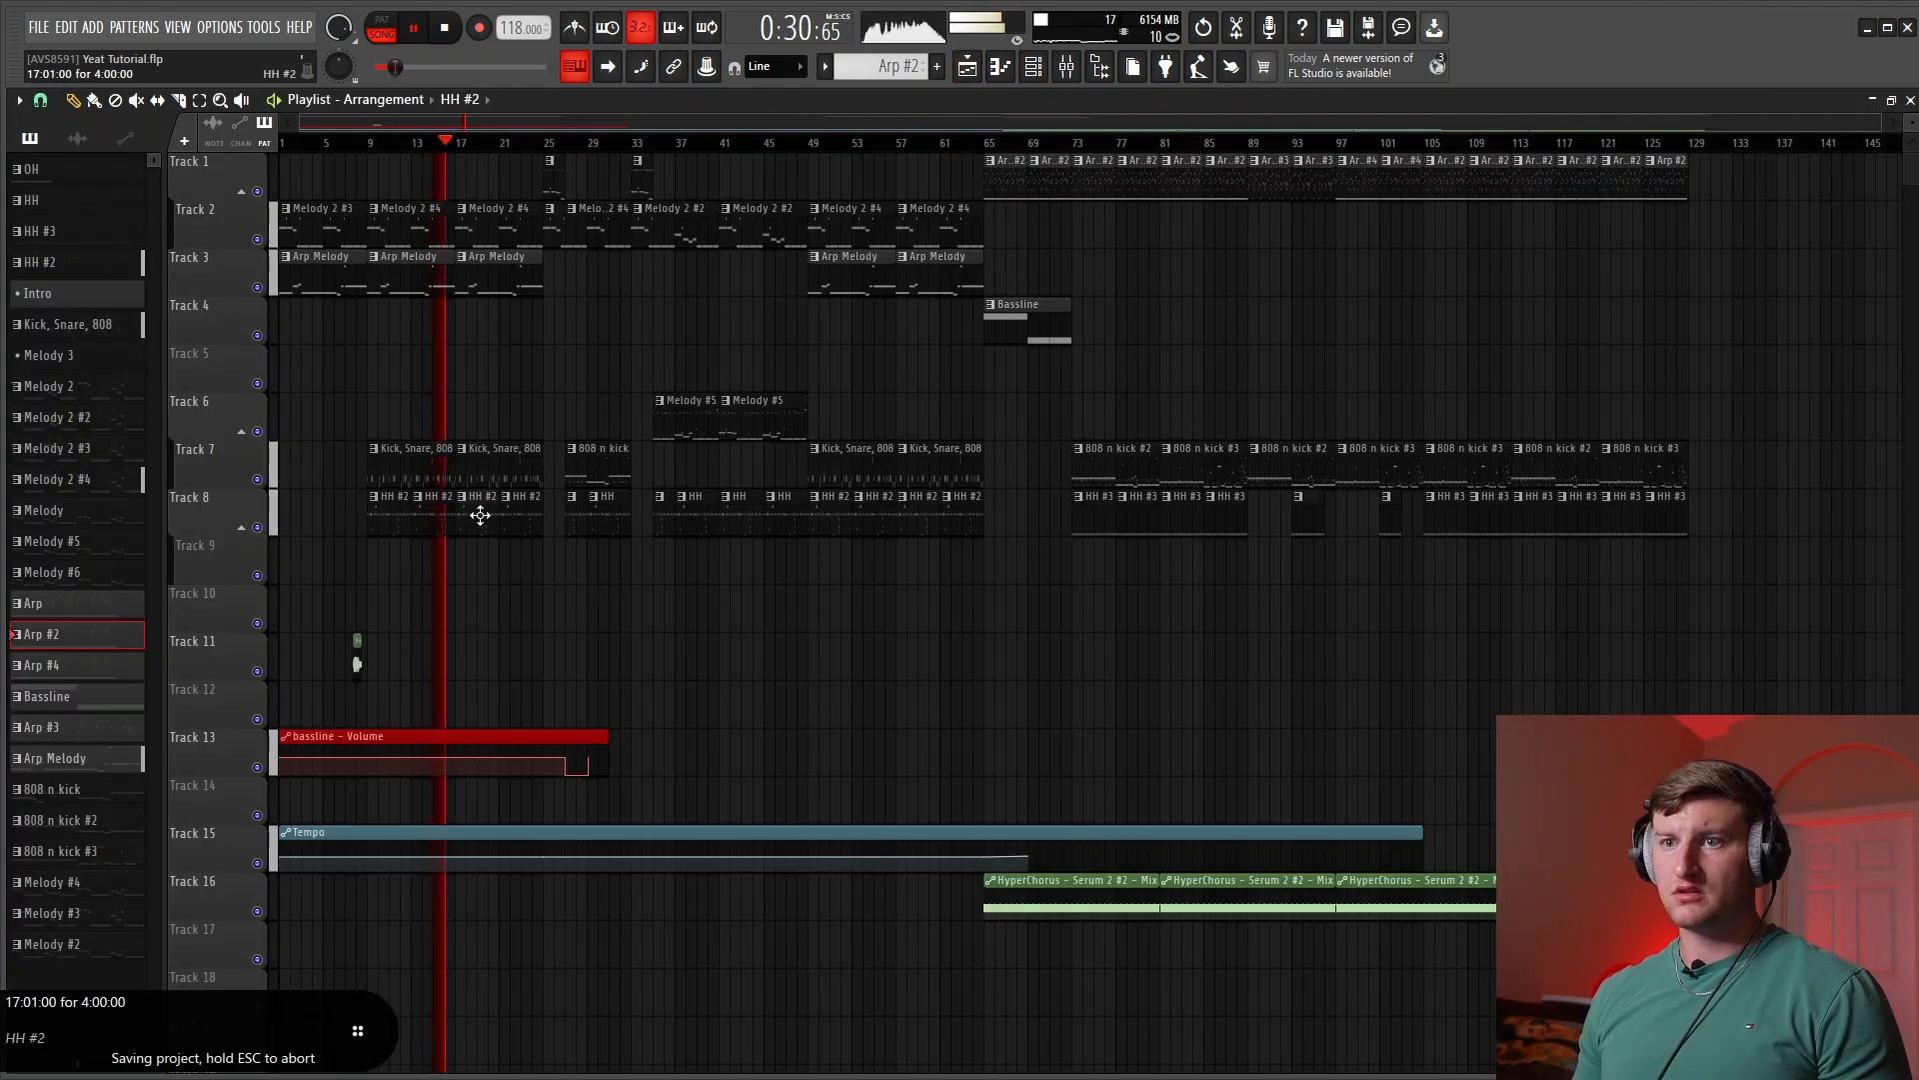
pyautogui.doubleClick(480, 514)
pyautogui.rightClick(432, 595)
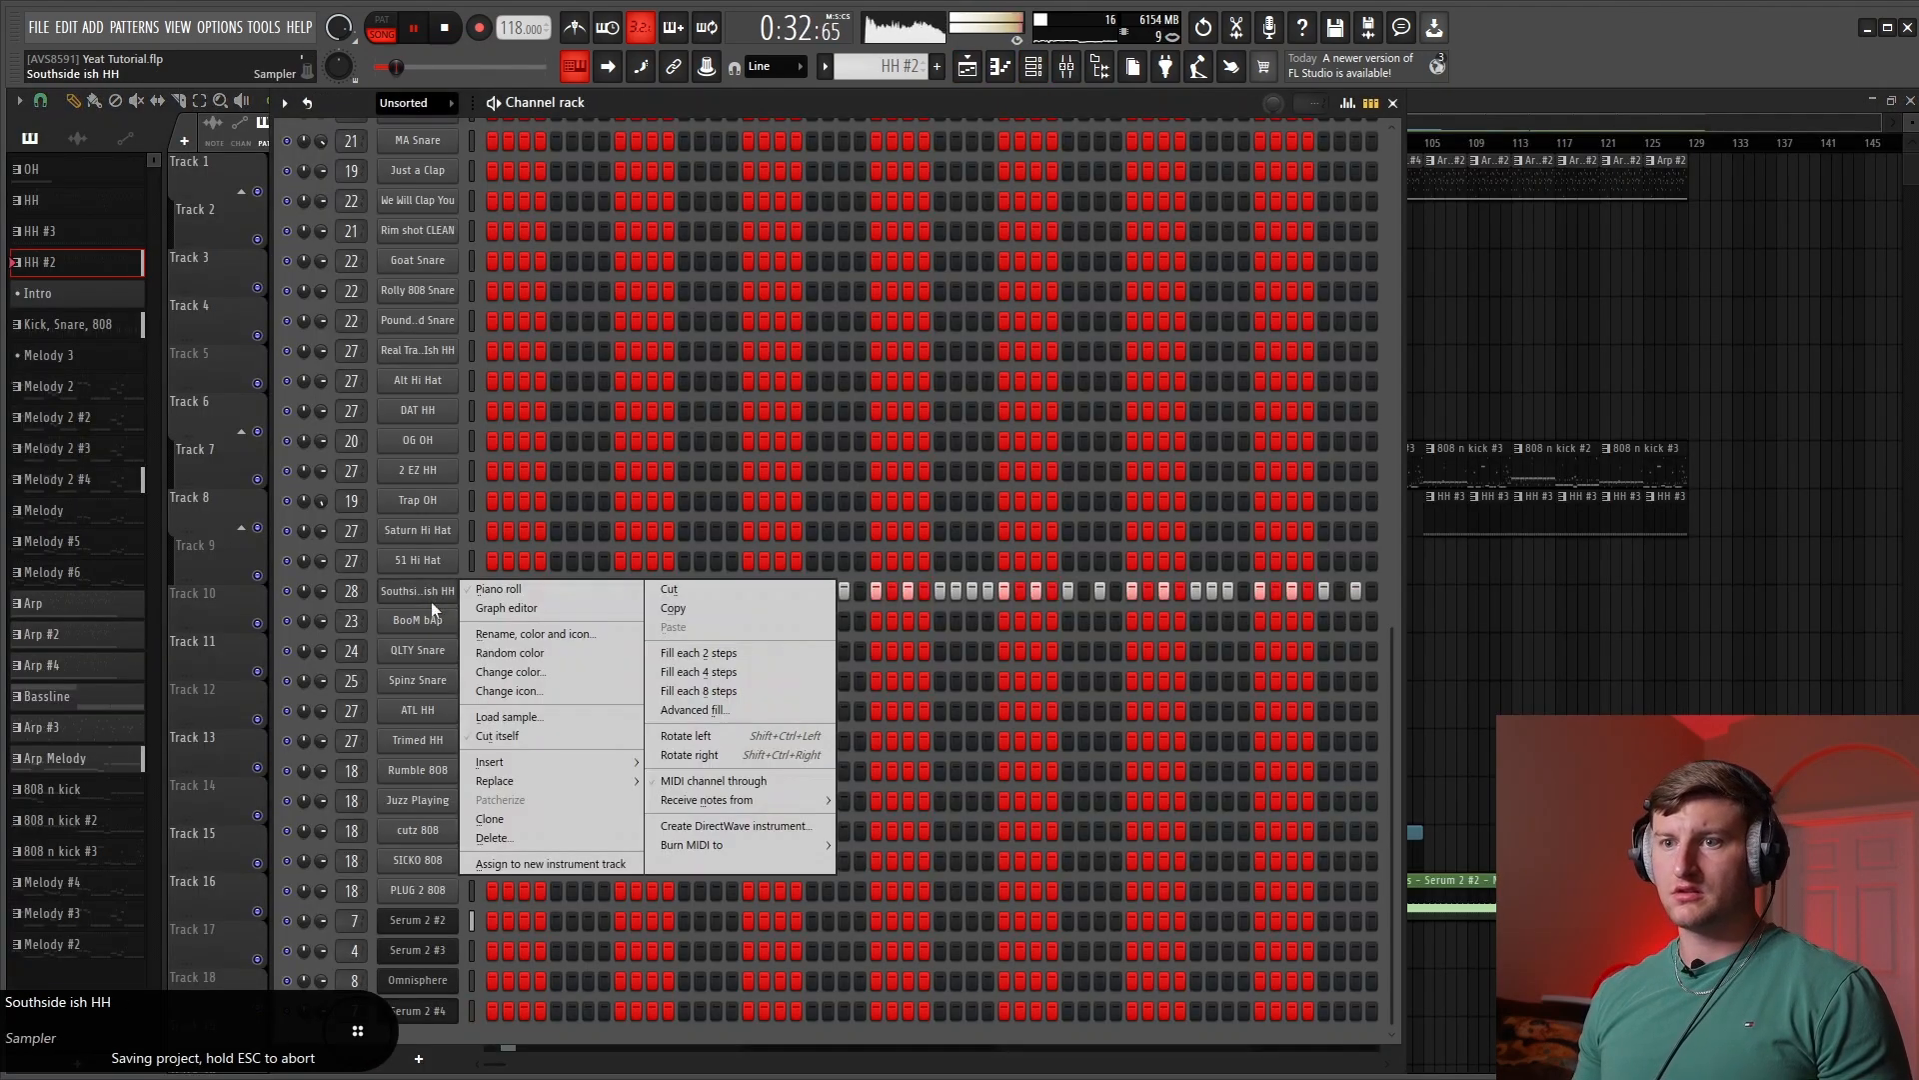
pyautogui.click(490, 736)
pyautogui.click(1063, 78)
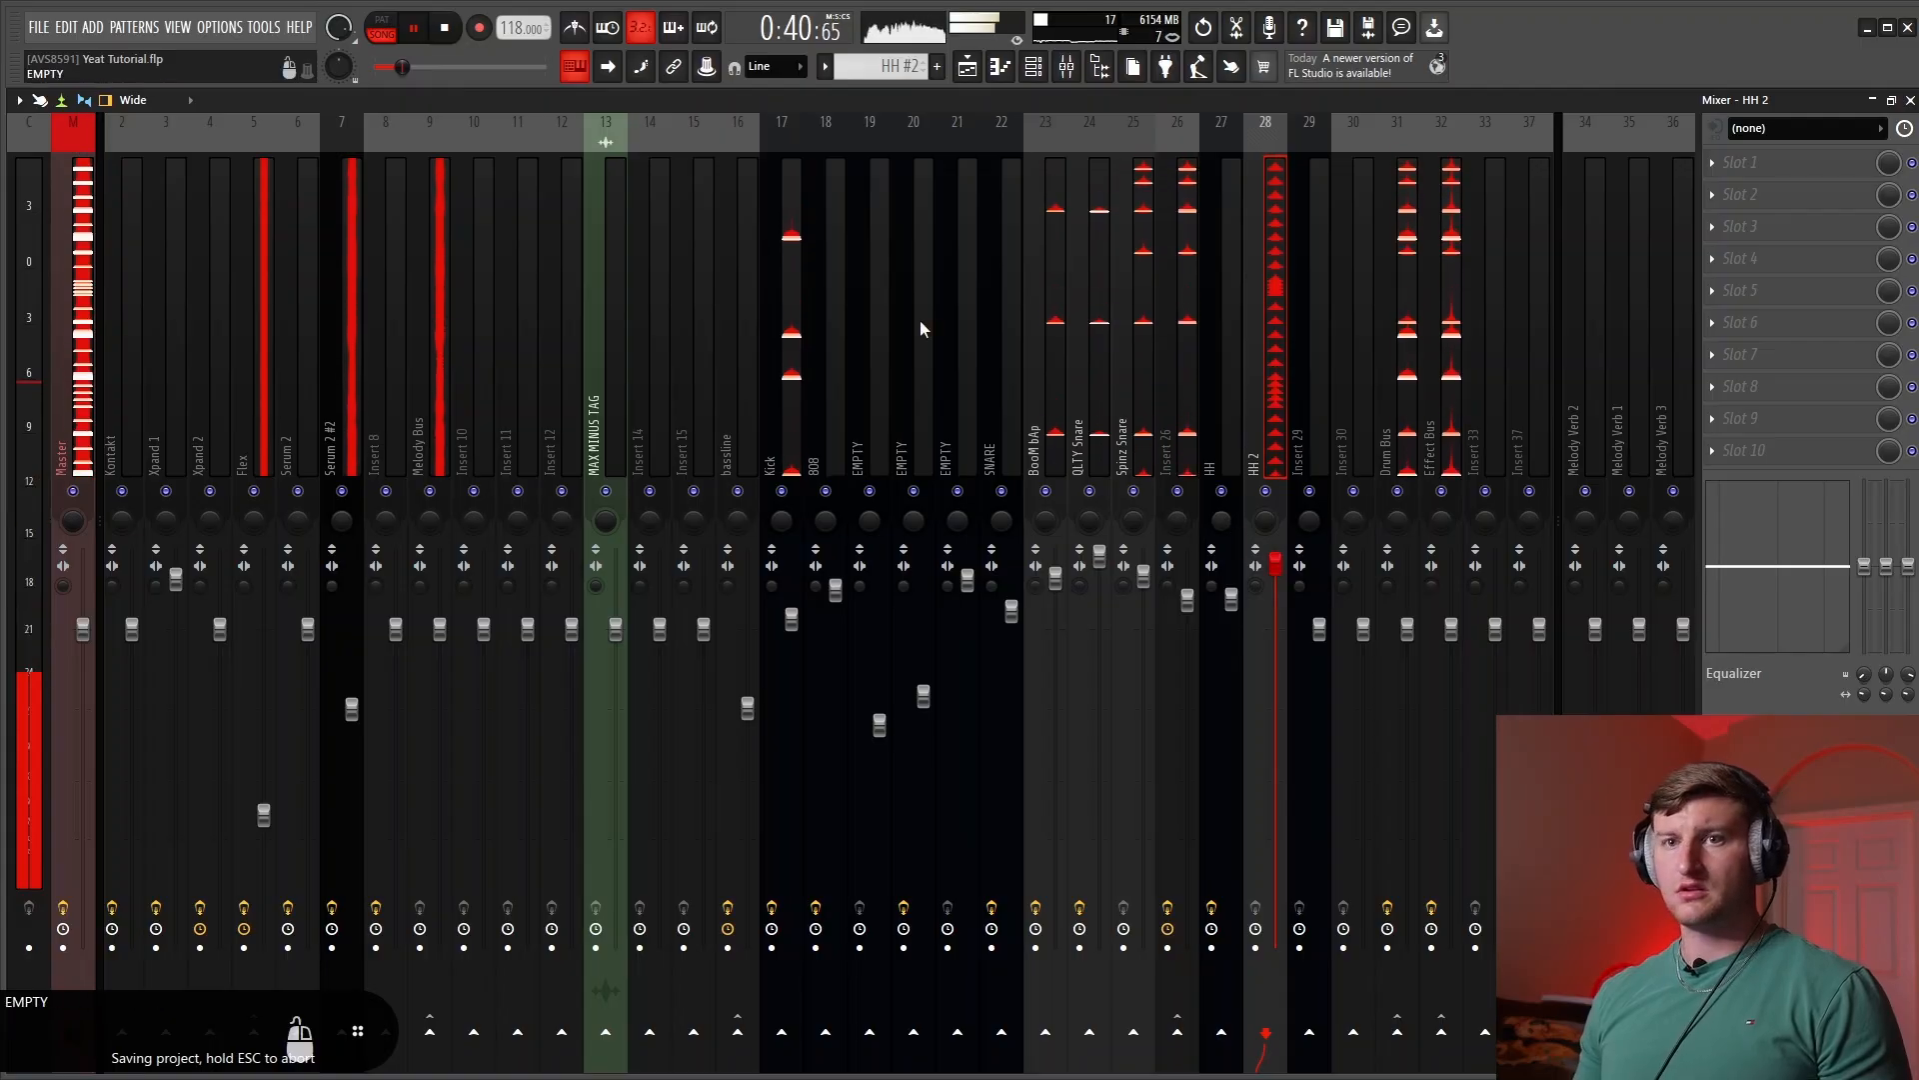
# Delete the 808 n kick #2 clip at bar 73 and shift the following arp, 808 and hi-hat clips eight bars earlier
pyautogui.click(967, 66)
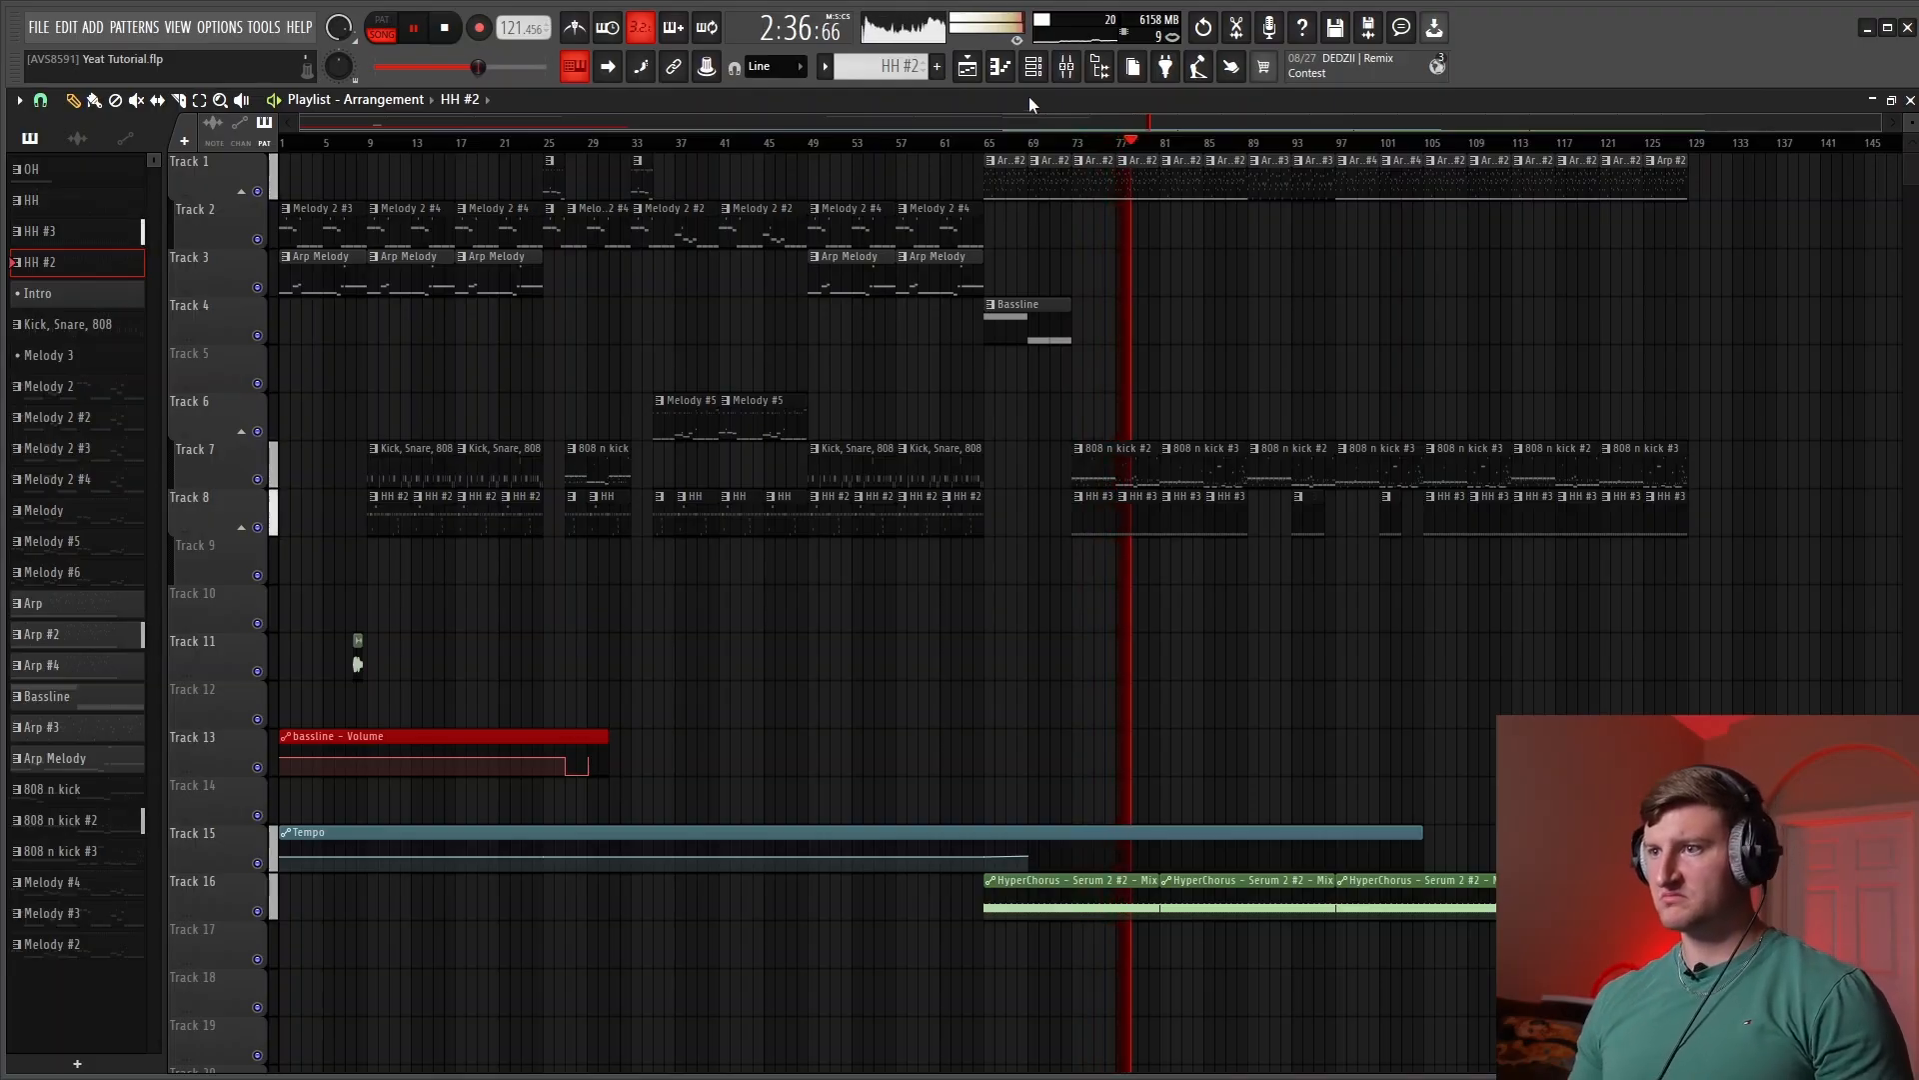
pyautogui.rightClick(1127, 475)
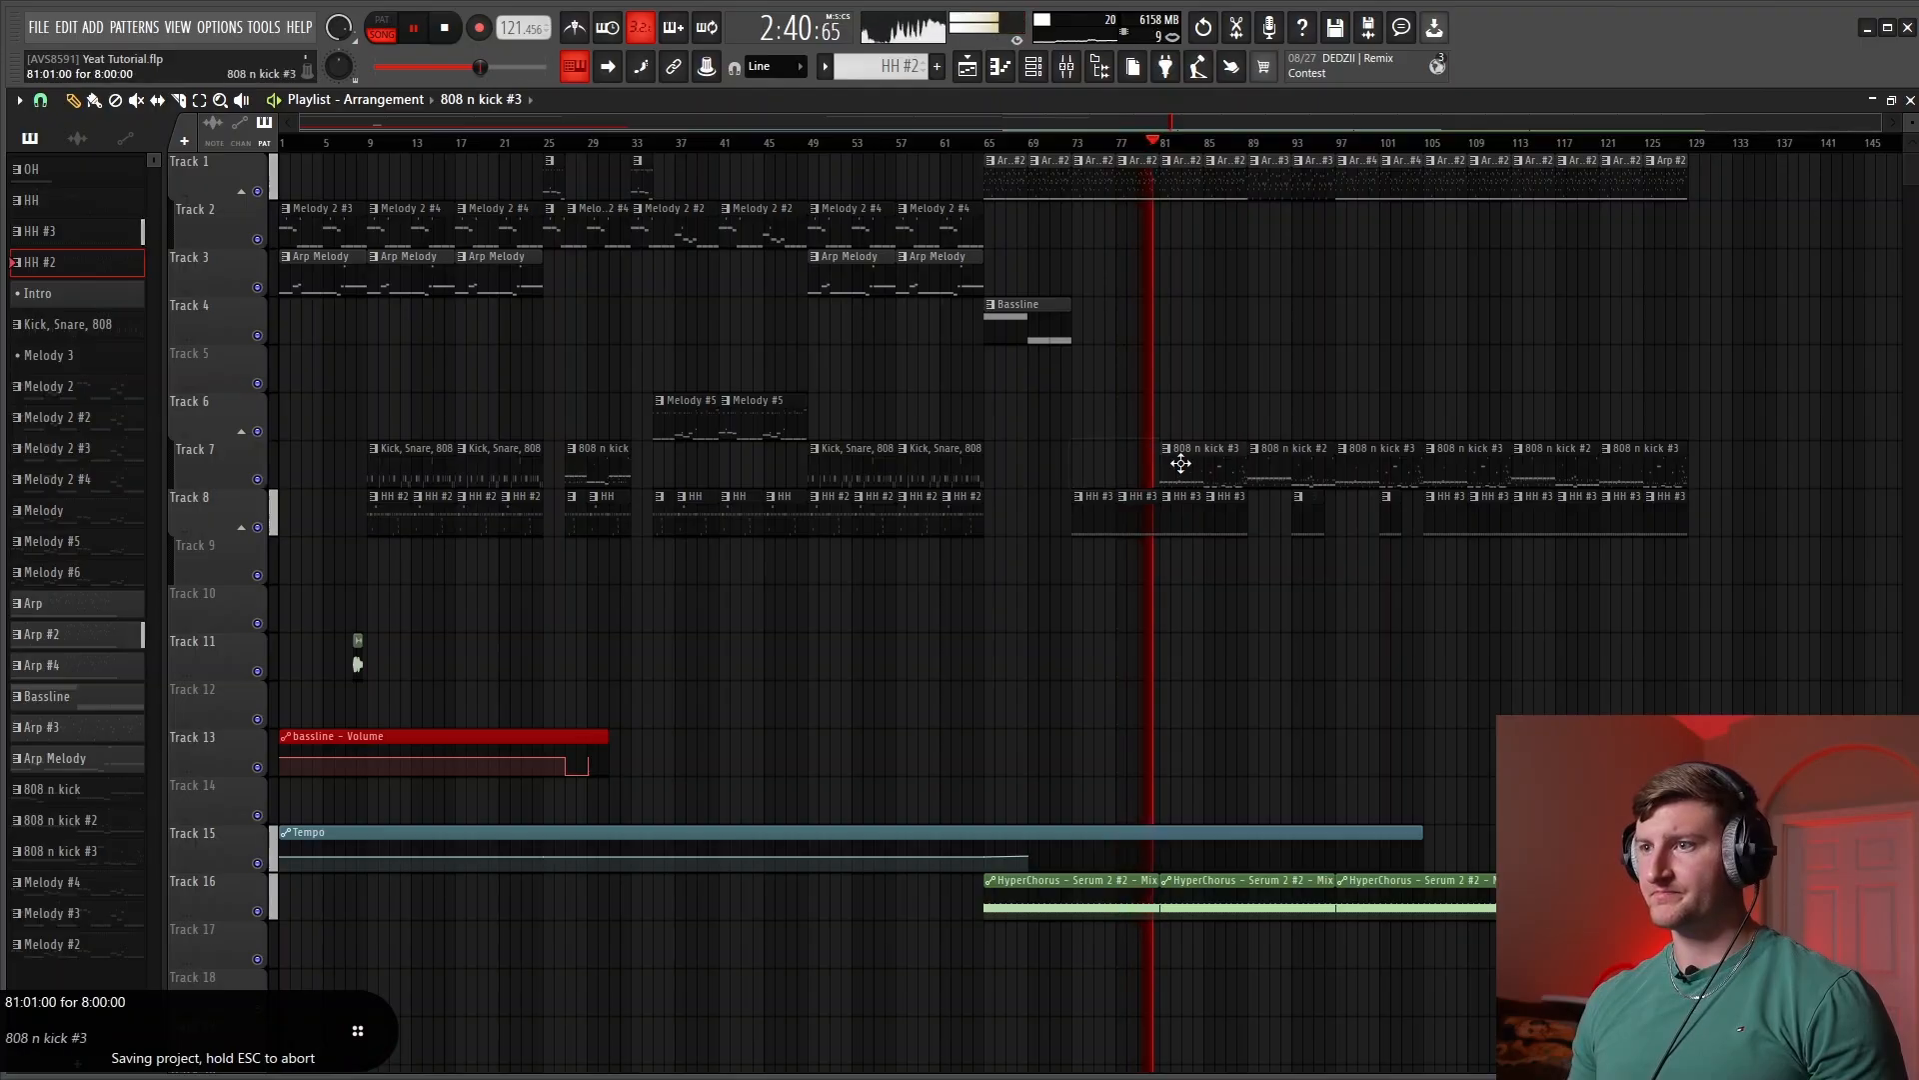
pyautogui.moveTo(1181, 462); pyautogui.dragTo(1105, 476)
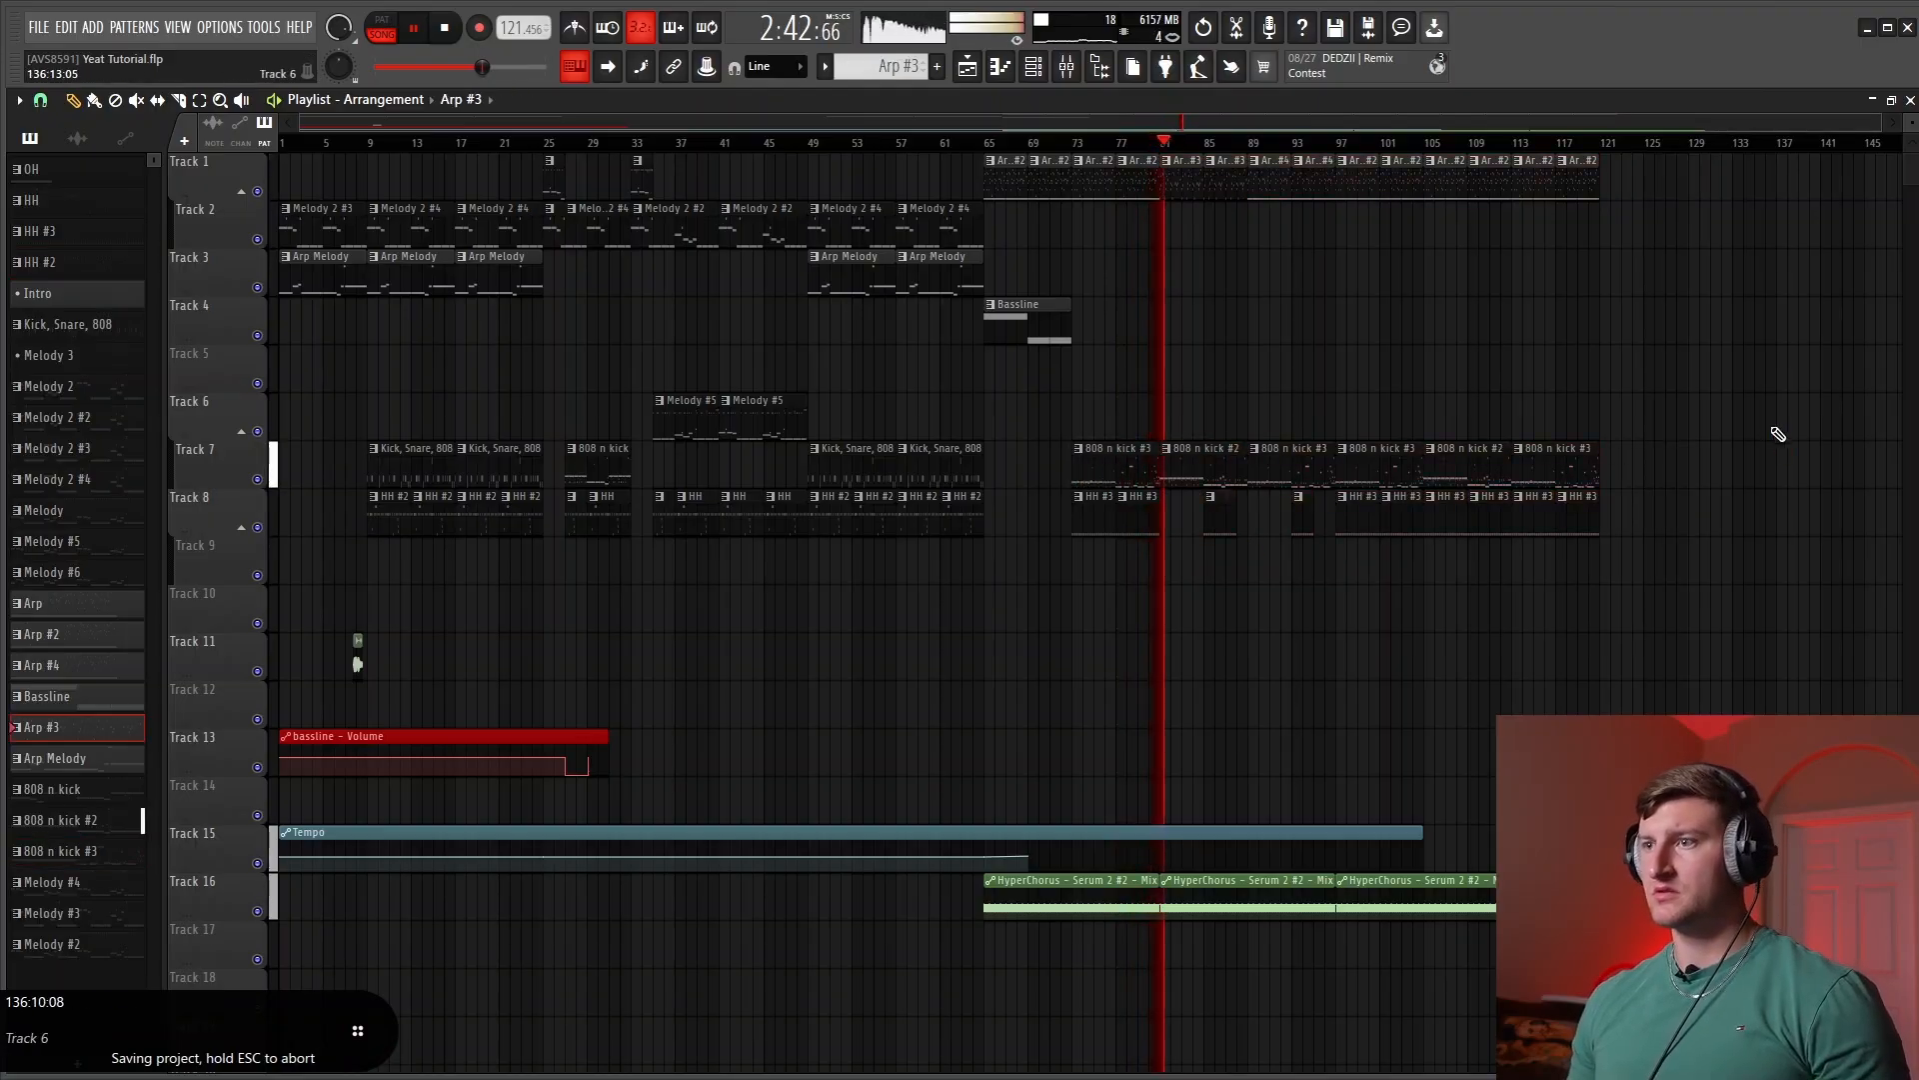